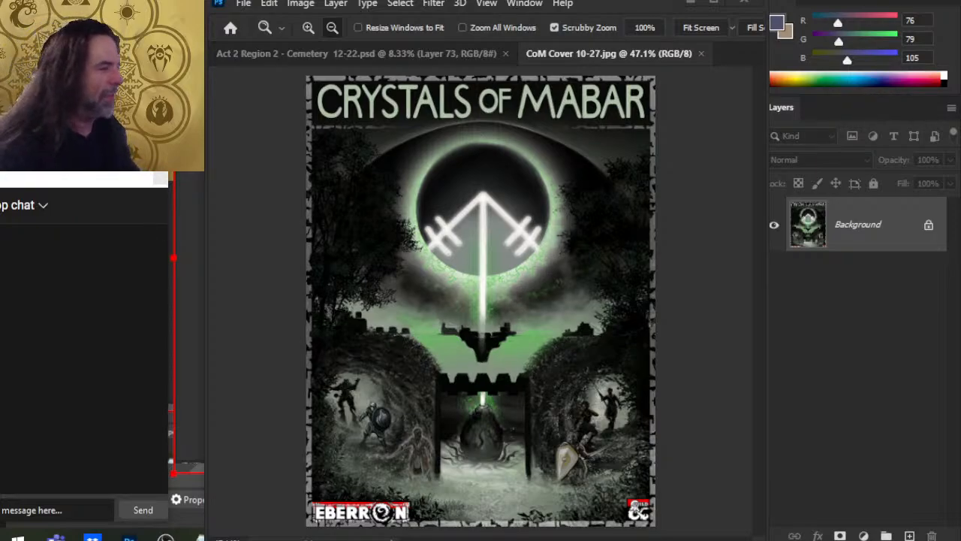
- Switch to the YouTube live stream page in Chrome and like the video
key(alt+Tab)
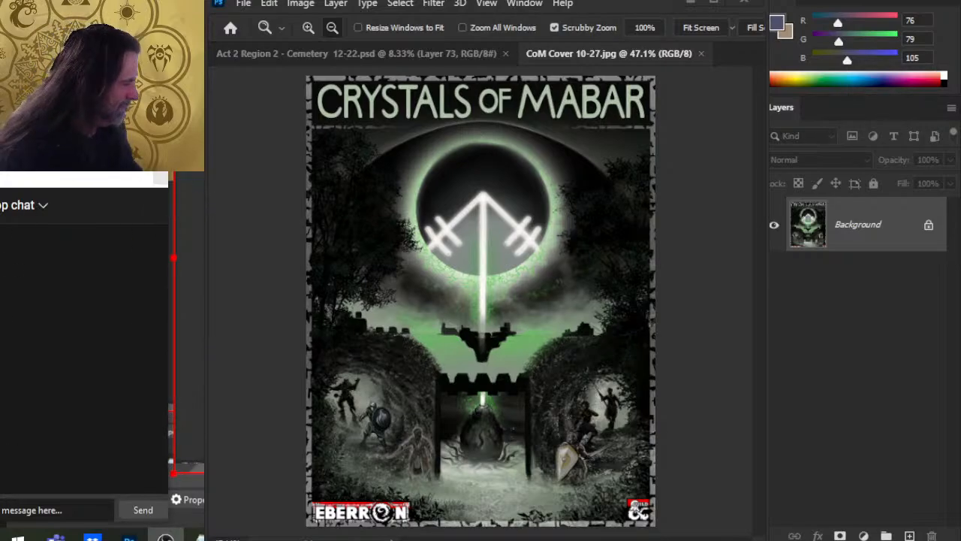
key(alt+Tab)
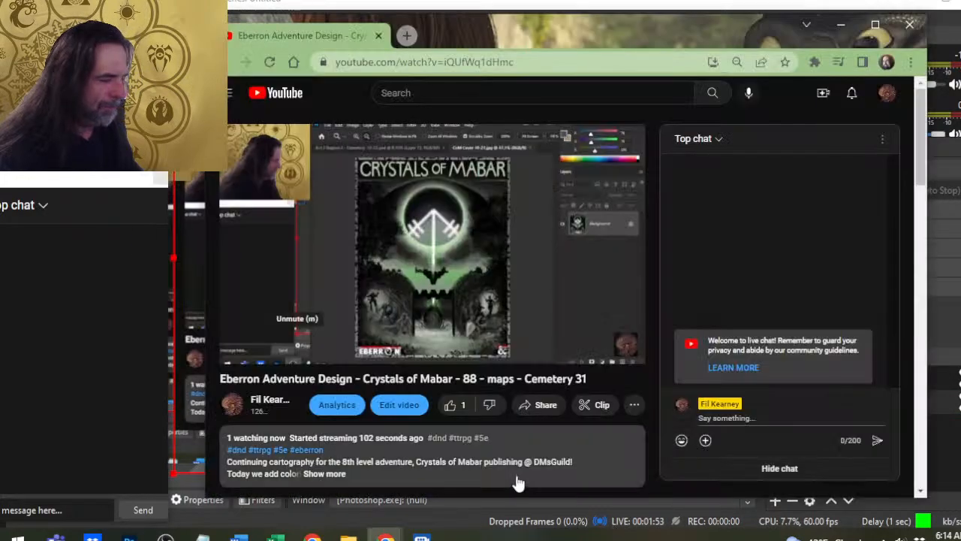
click(450, 408)
- Switch back to Photoshop and close the CoM Cover 10-27.jpg document
key(alt+Tab)
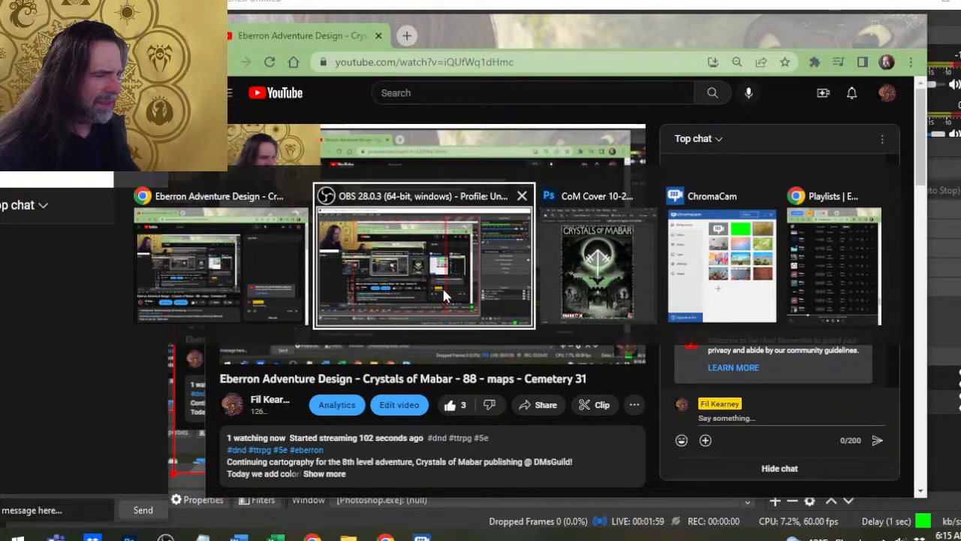
key(alt+Tab)
key(alt+Tab)
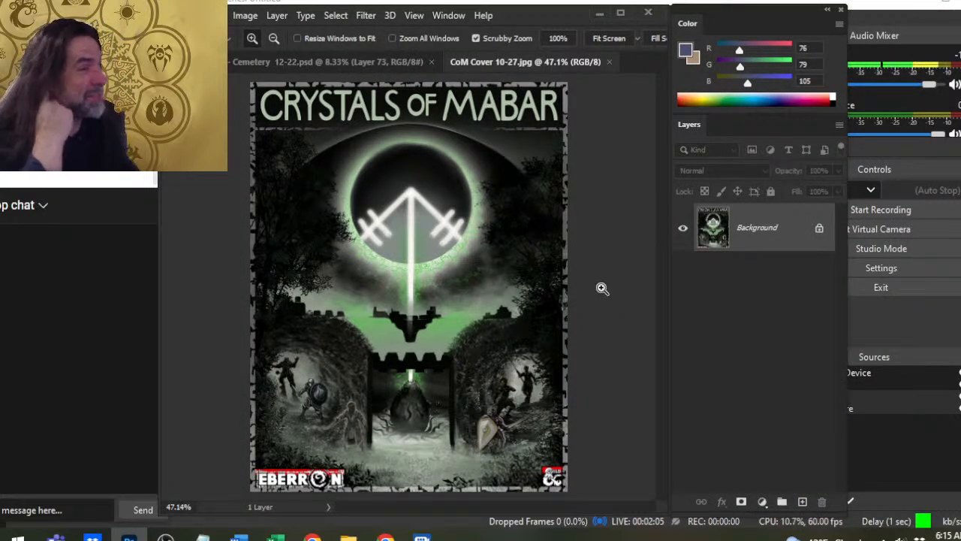
click(609, 63)
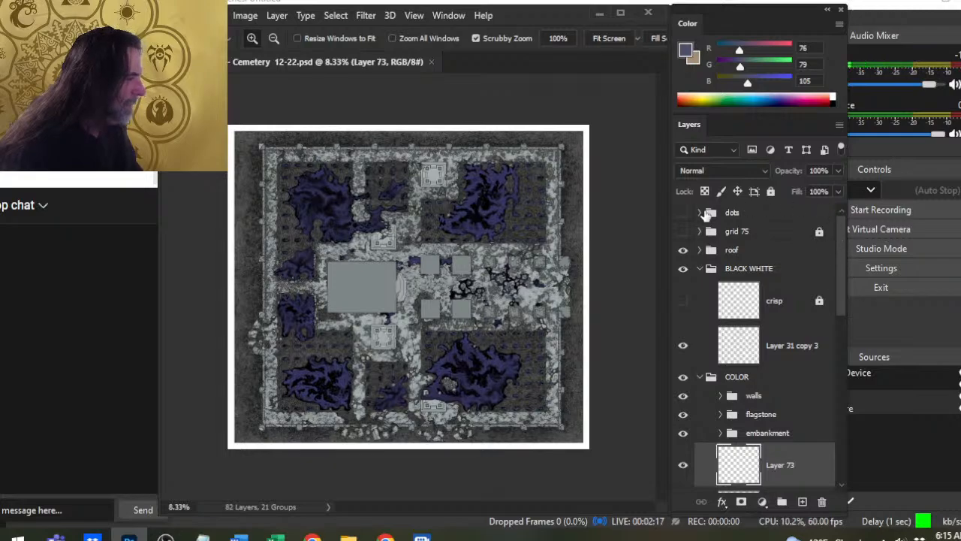
- Hide the COLOR group and show the grid 75 group together with its overlay subgroup
click(683, 376)
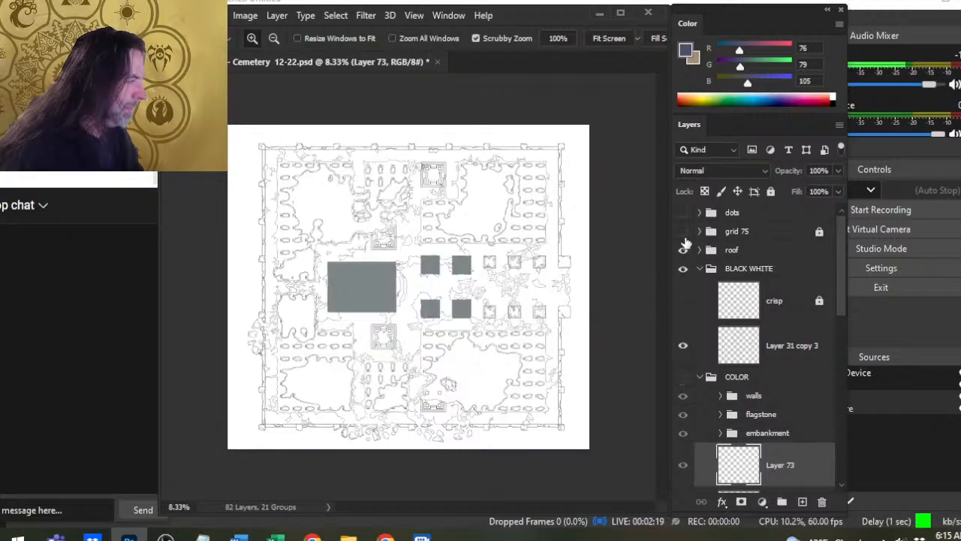
click(683, 231)
click(706, 233)
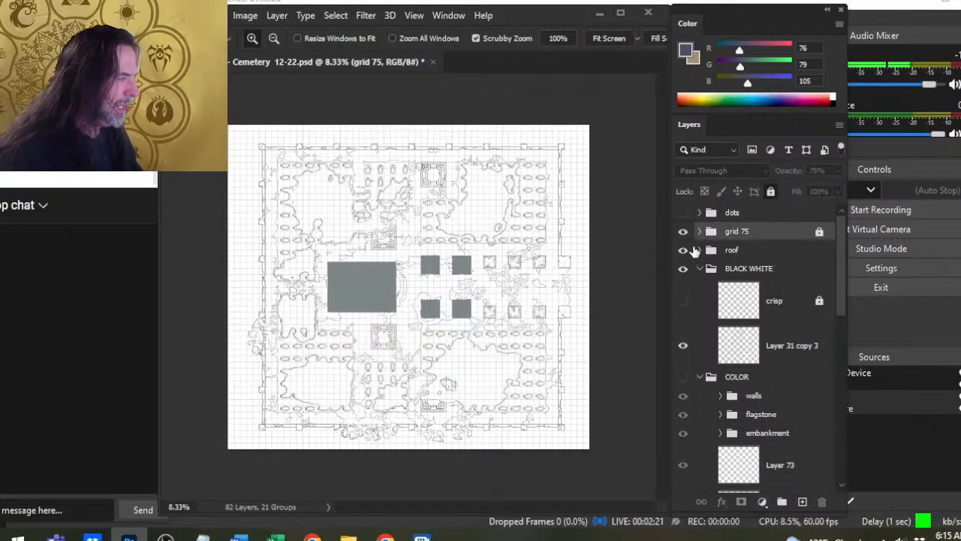
click(700, 232)
click(683, 249)
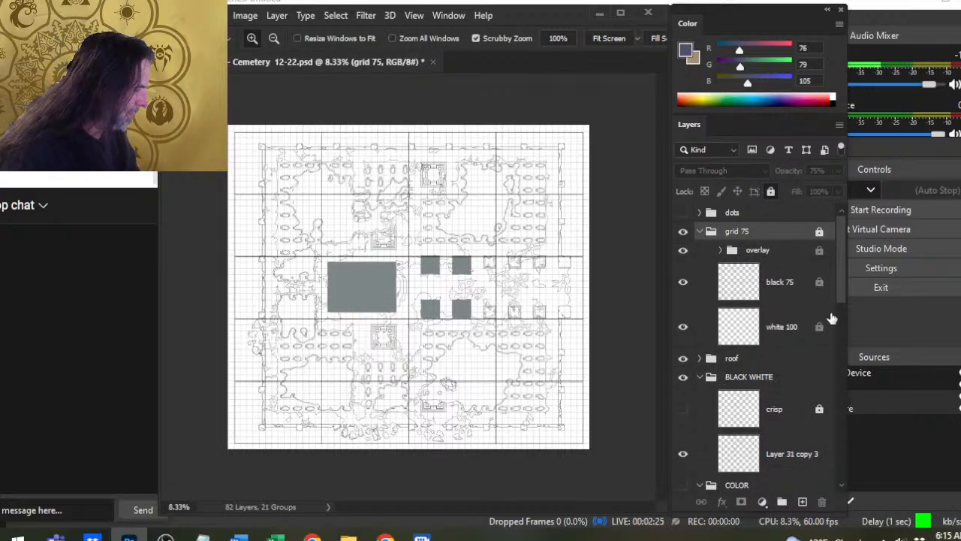
- Show the COLOR group under the grid and compare the map with the walls group hidden and shown
drag(843, 293, 832, 361)
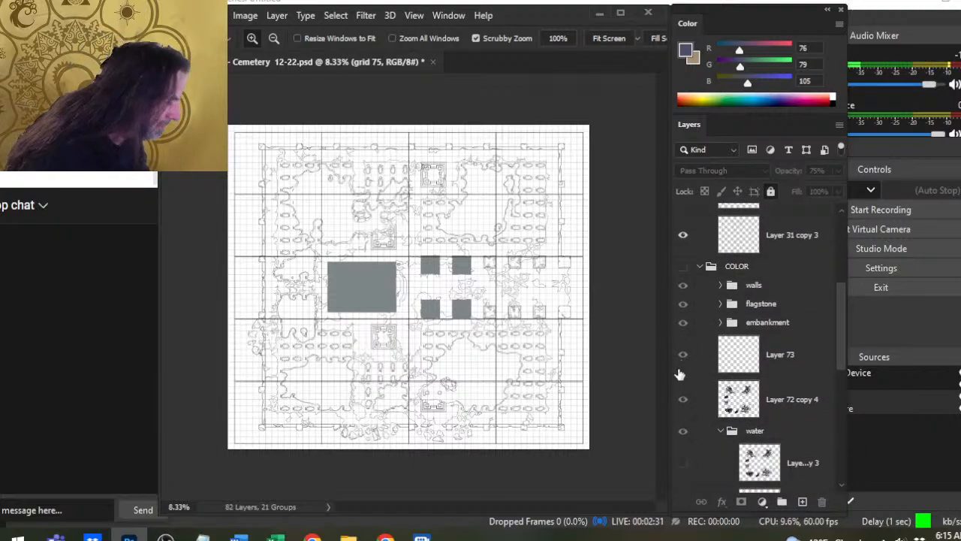
click(683, 267)
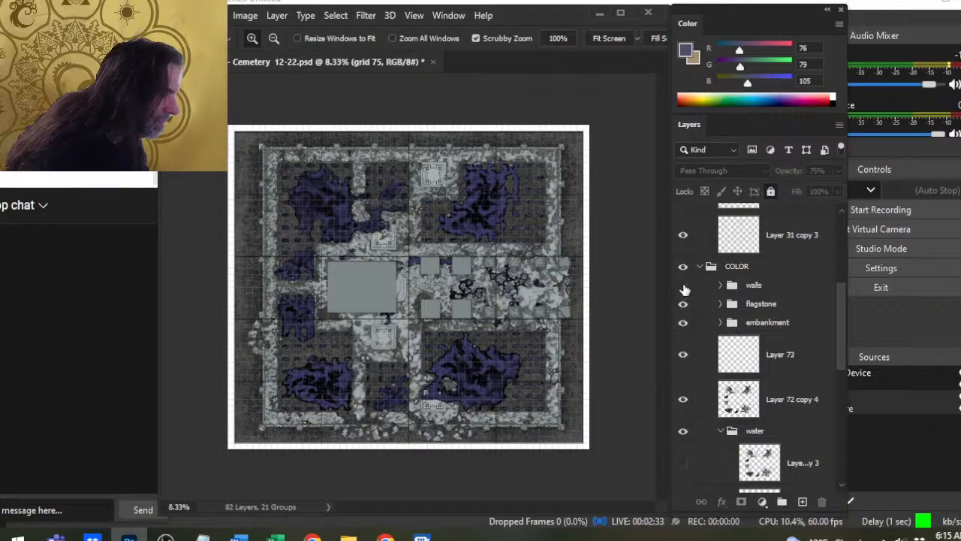
click(683, 287)
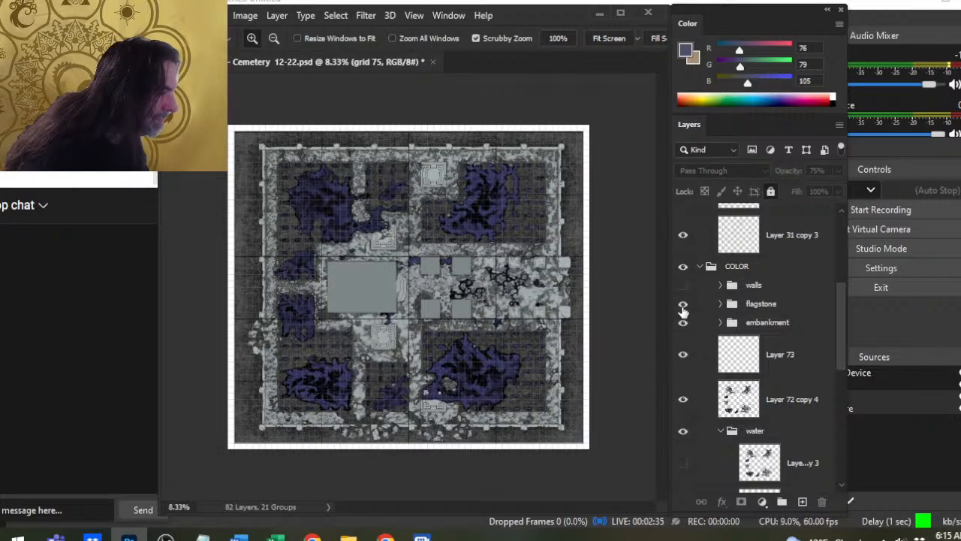
click(682, 304)
drag(840, 316, 841, 302)
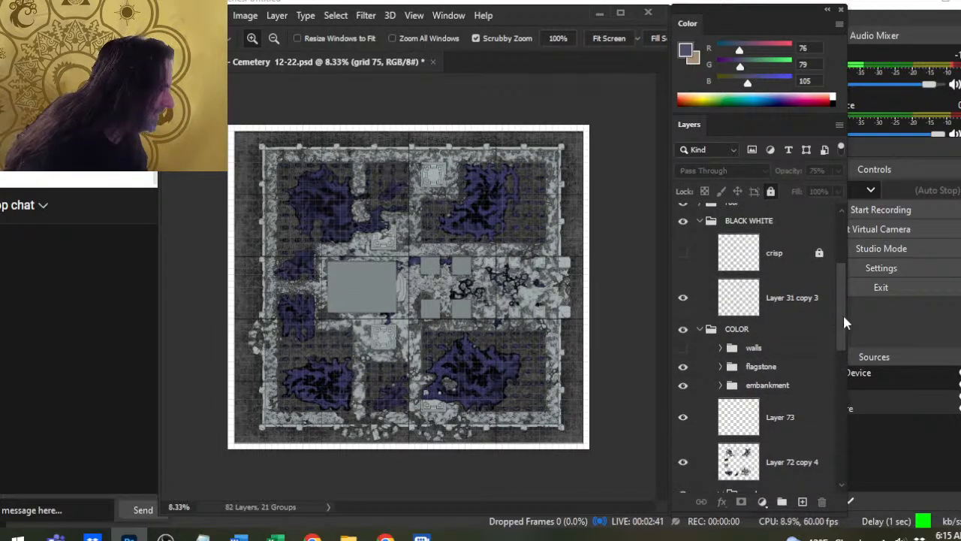
mouse_move(841, 320)
mouse_down()
mouse_move(841, 291)
mouse_move(838, 336)
mouse_up()
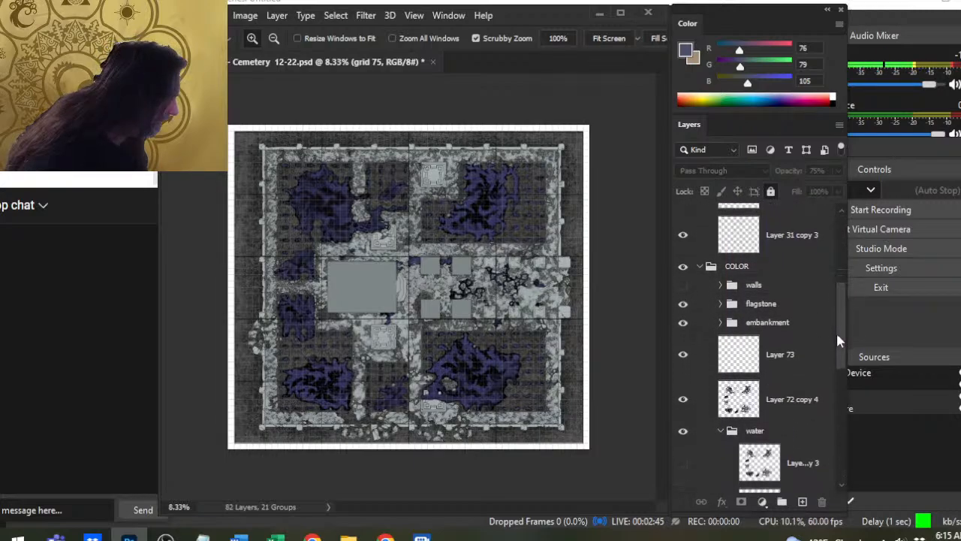
click(683, 285)
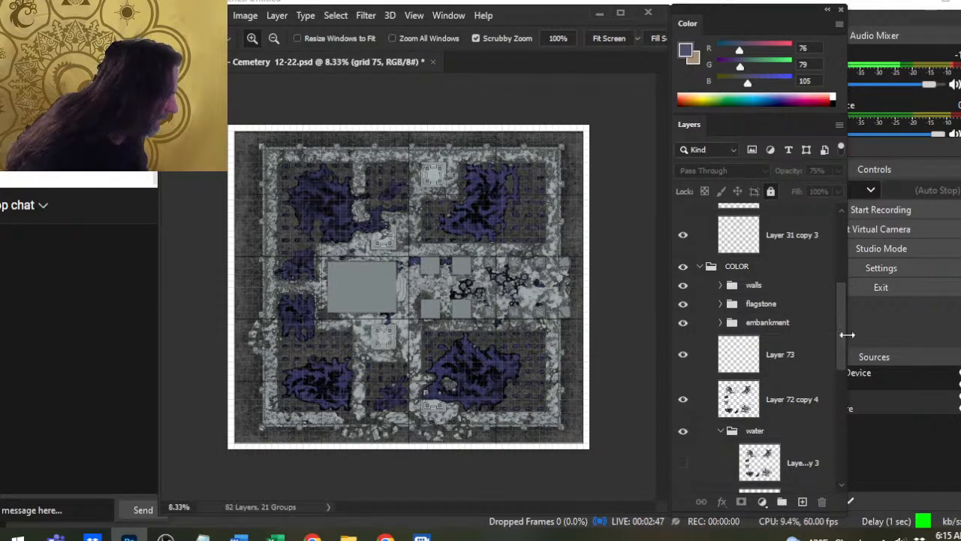
- Toggle the walls and flagstone groups off and on to compare their contribution to the map
drag(846, 338, 838, 308)
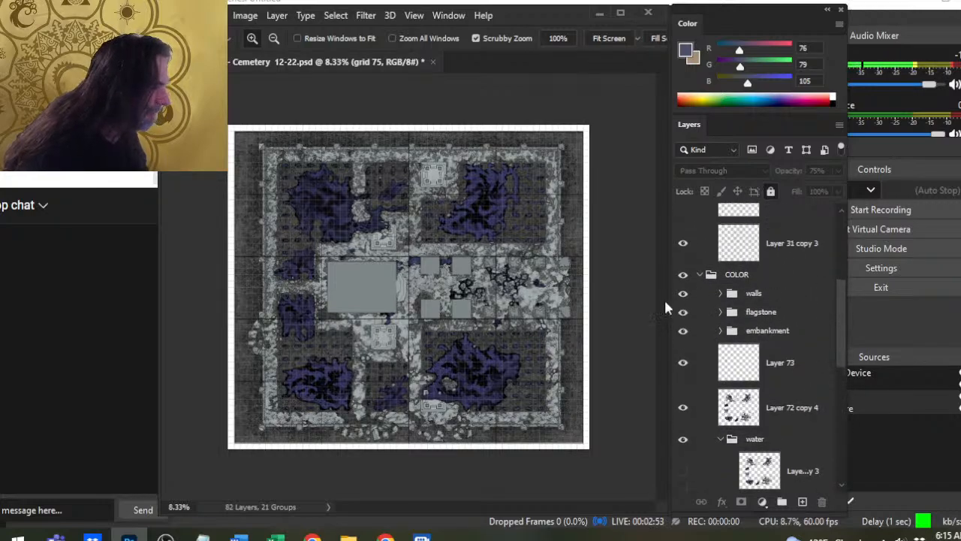
click(683, 295)
click(683, 294)
click(683, 312)
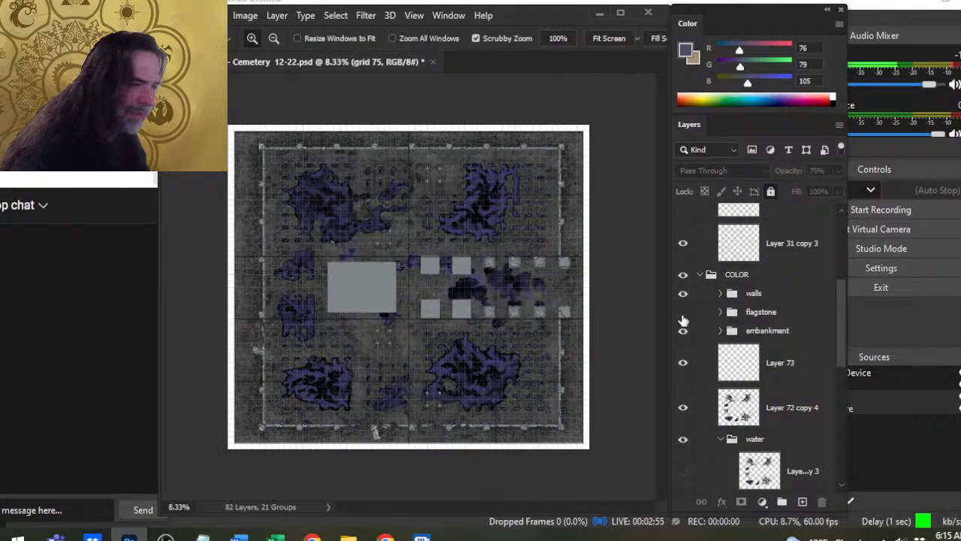
click(682, 313)
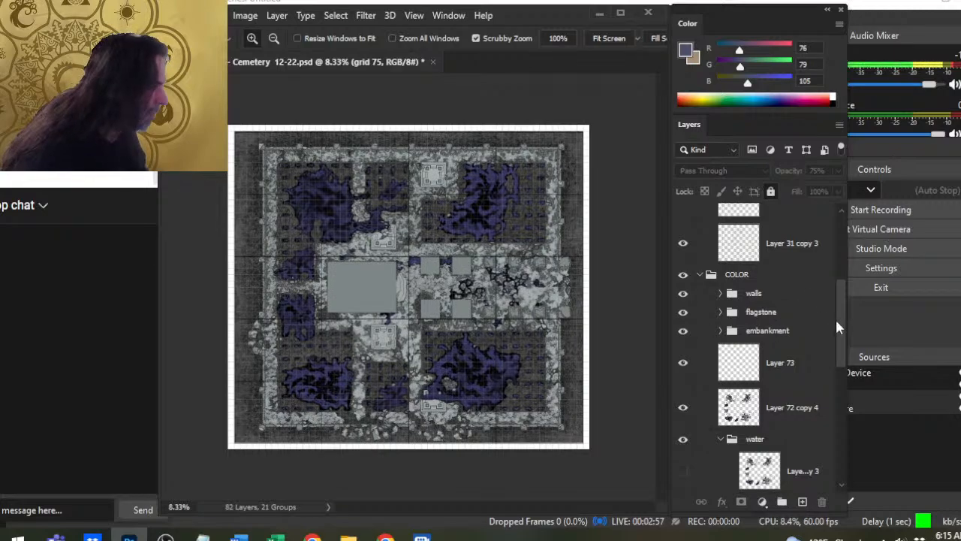
- Compare the map with the Layer 31 copy 3 line art hidden and shown
drag(840, 331, 839, 301)
click(683, 339)
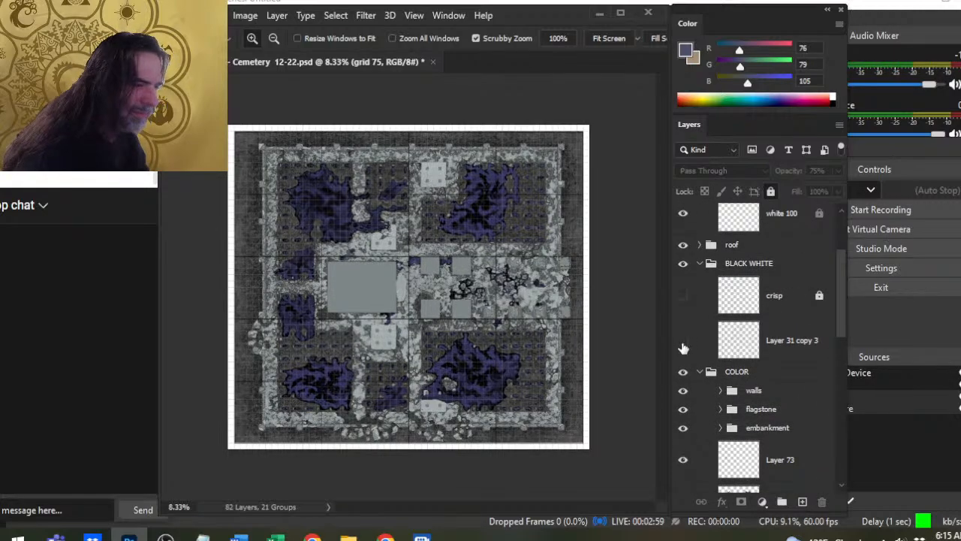
click(682, 339)
- Toggle the roof group off and on to compare the building interiors with their covered view
click(683, 245)
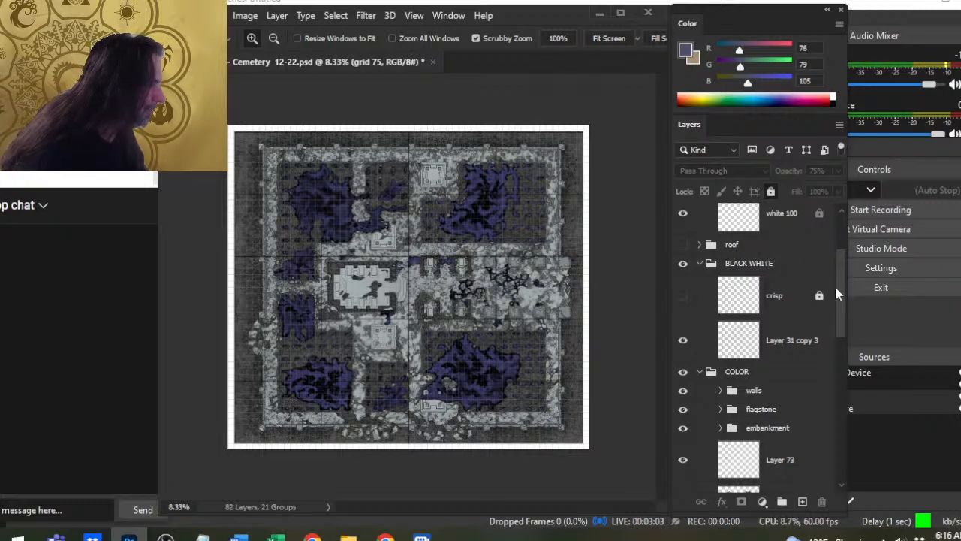
drag(839, 296, 838, 277)
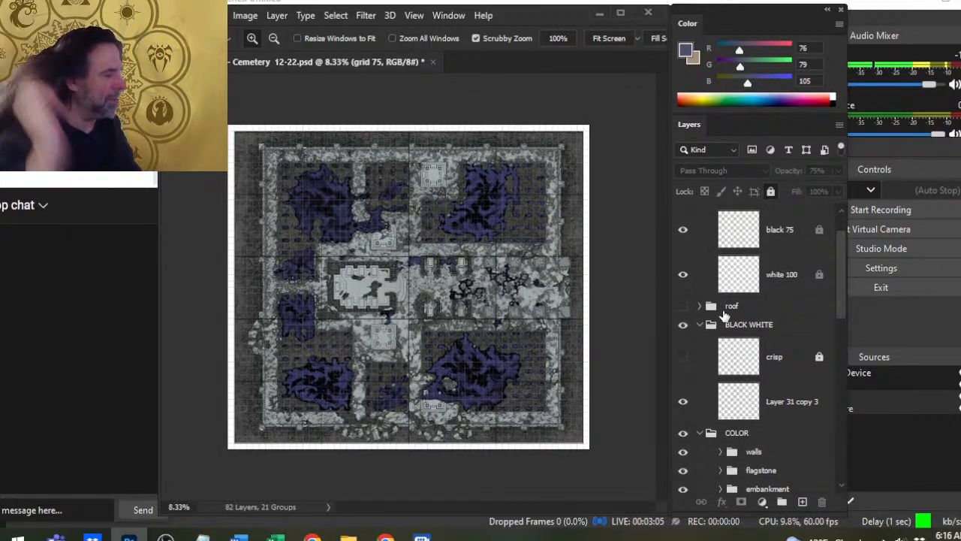
click(683, 306)
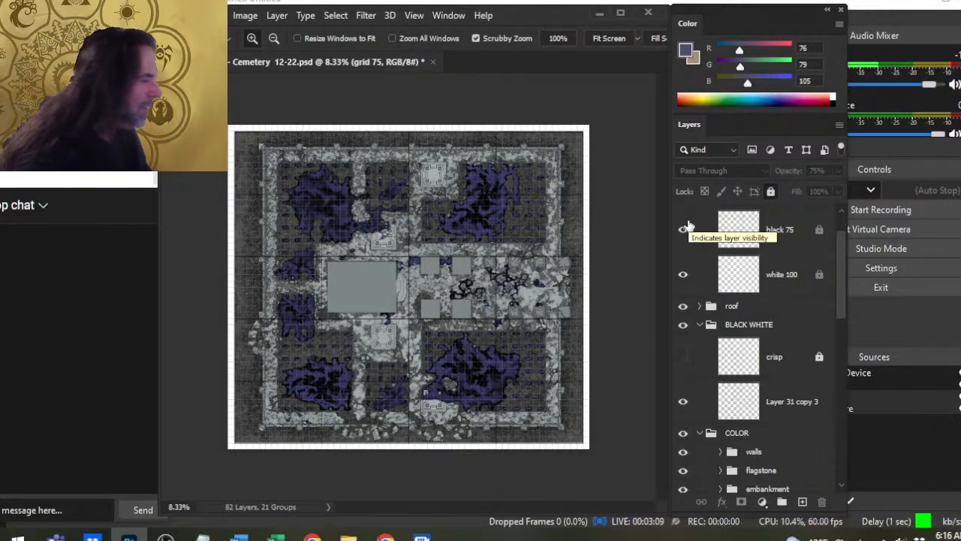
click(682, 306)
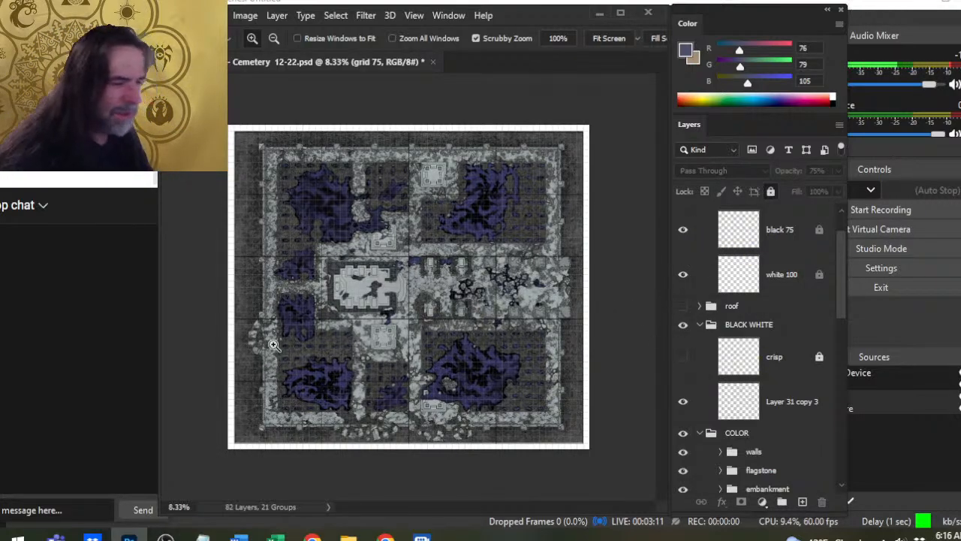
click(683, 306)
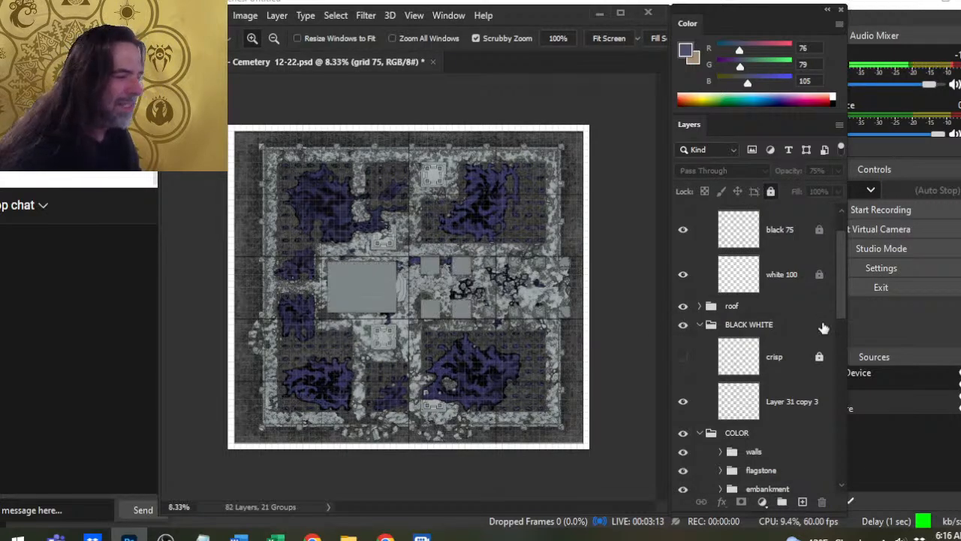
- Hide the COLOR and roof groups, leaving the black-and-white line art and grid displayed
scroll(839, 314, up, 2)
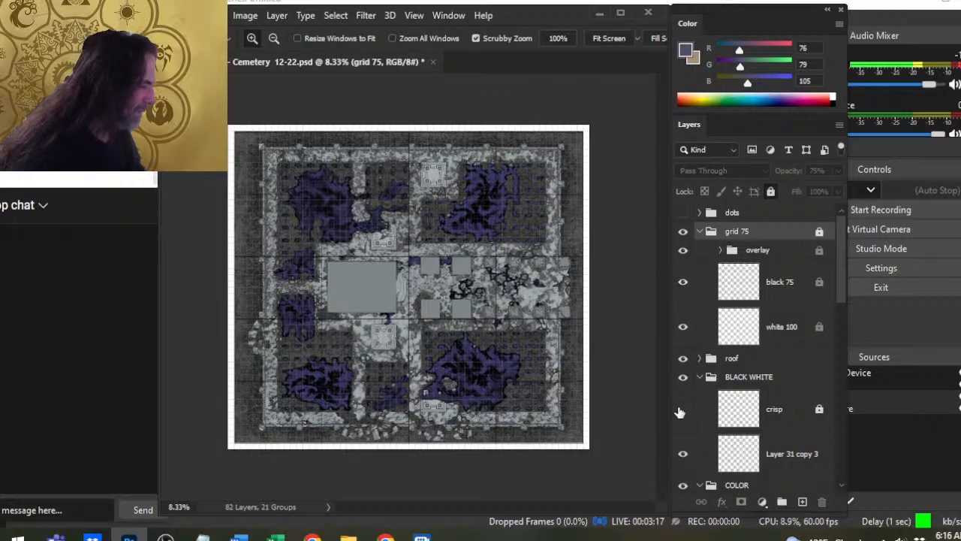
scroll(841, 283, down, 4)
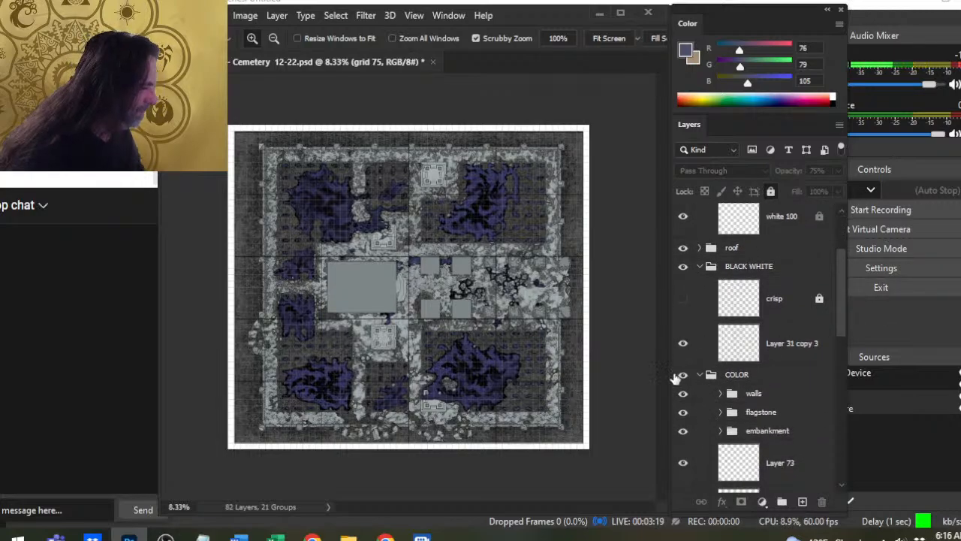
click(682, 374)
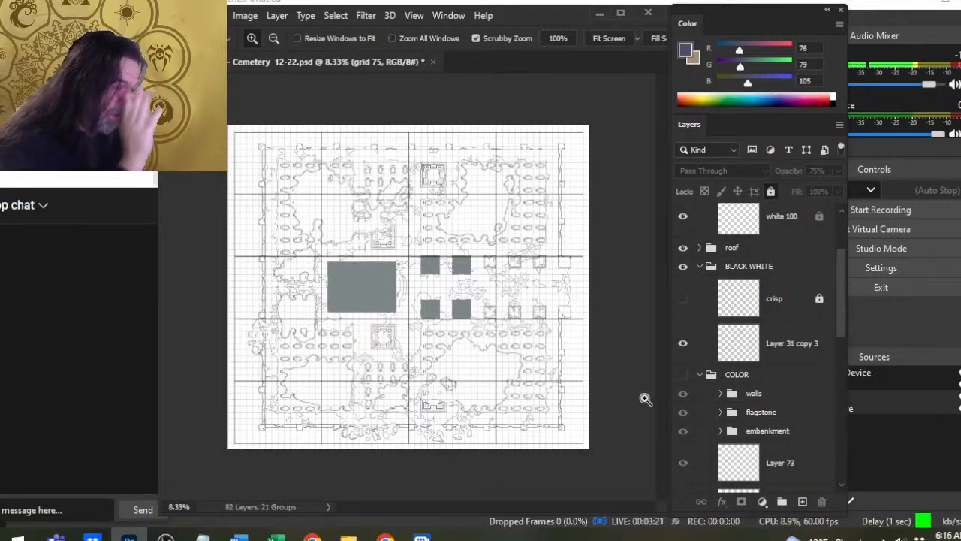
click(683, 247)
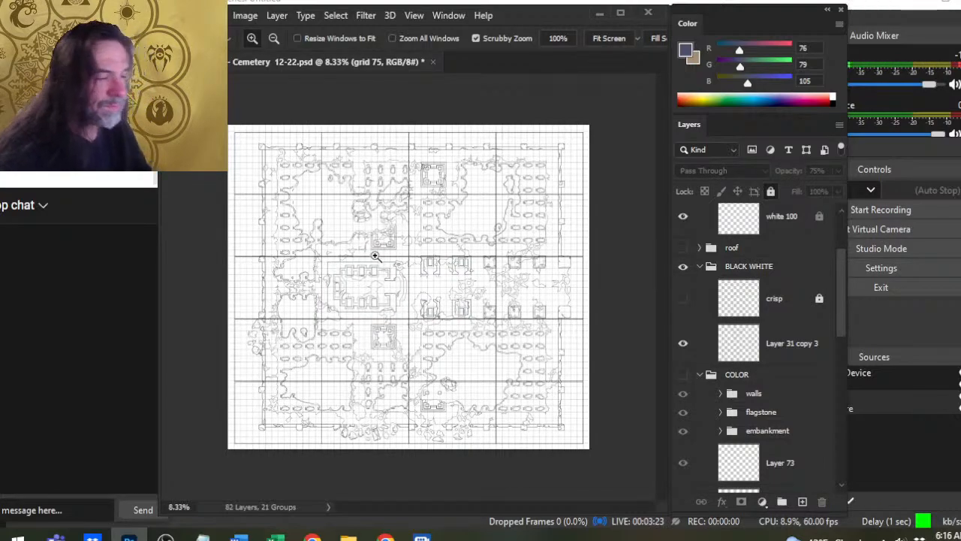
- Examine the gridded line art across the cemetery map, from the upper-left corner to the central buildings and lower edge
drag(284, 208, 406, 323)
drag(334, 155, 315, 299)
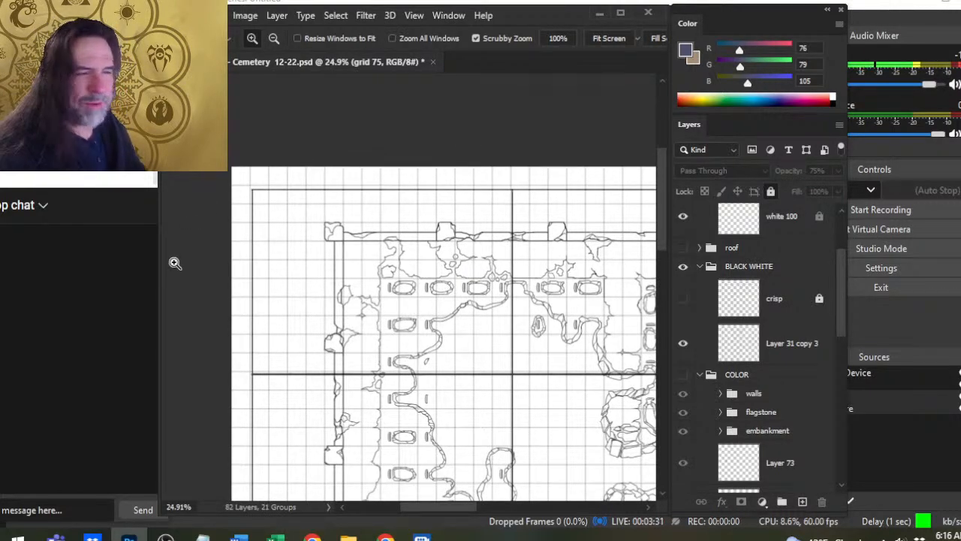
drag(484, 379, 465, 347)
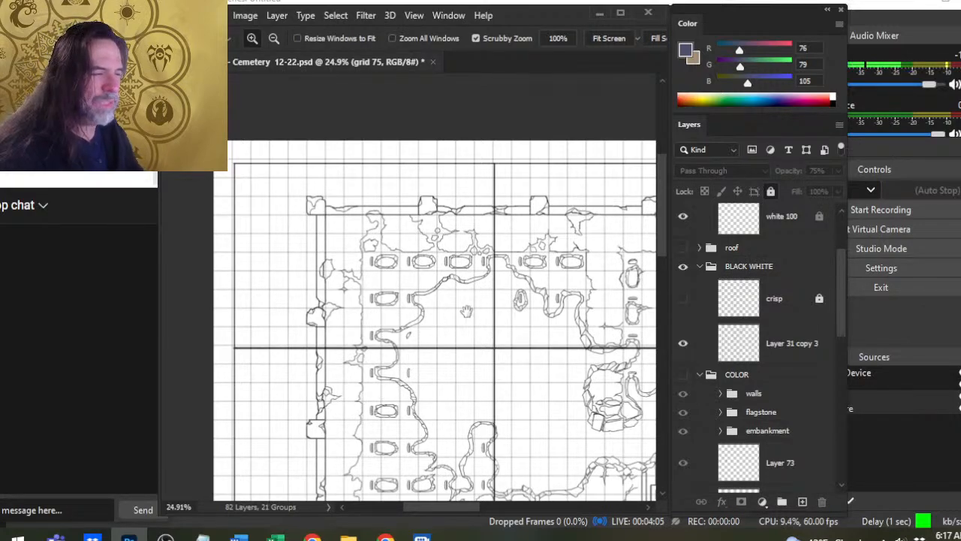
drag(501, 326, 364, 287)
drag(527, 321, 477, 316)
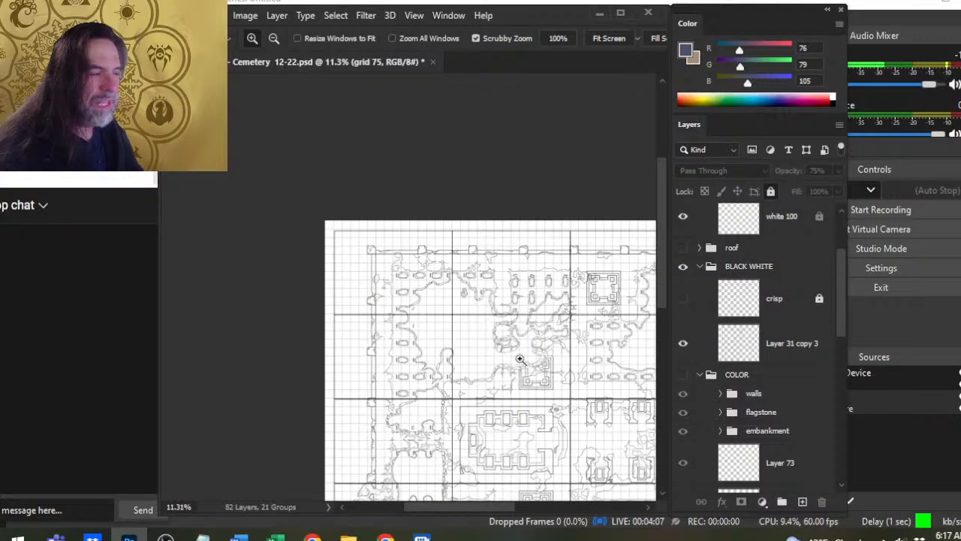
drag(560, 350, 383, 261)
drag(471, 323, 463, 241)
drag(506, 292, 466, 302)
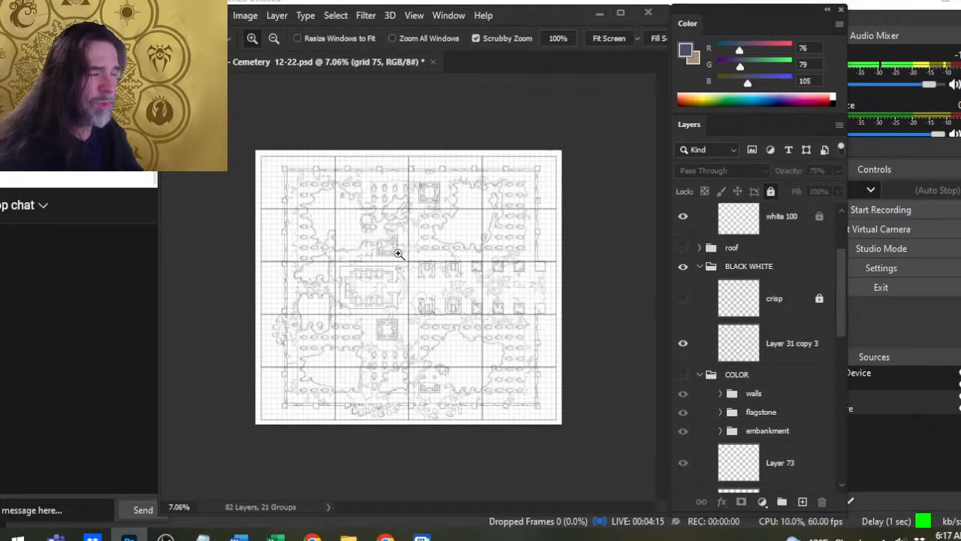
drag(398, 254, 436, 270)
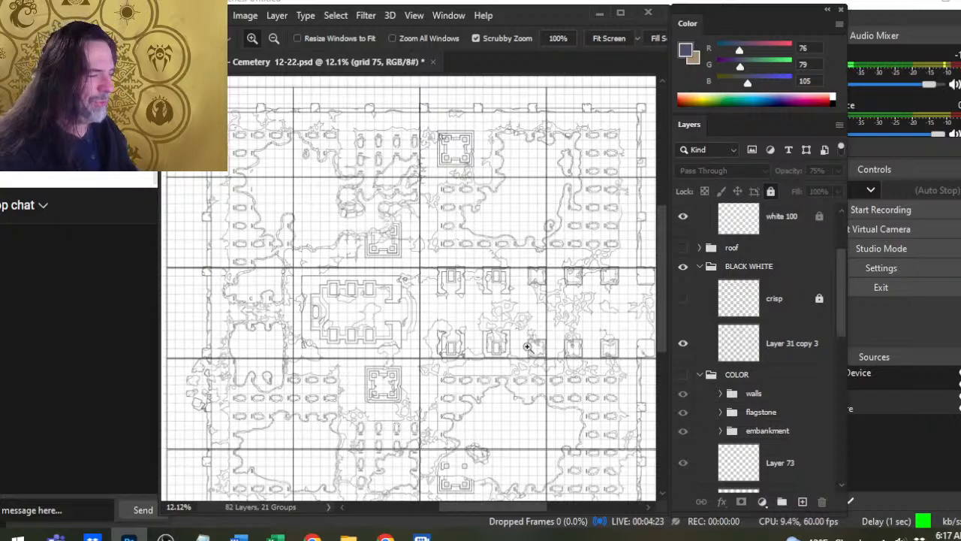
drag(497, 408, 485, 336)
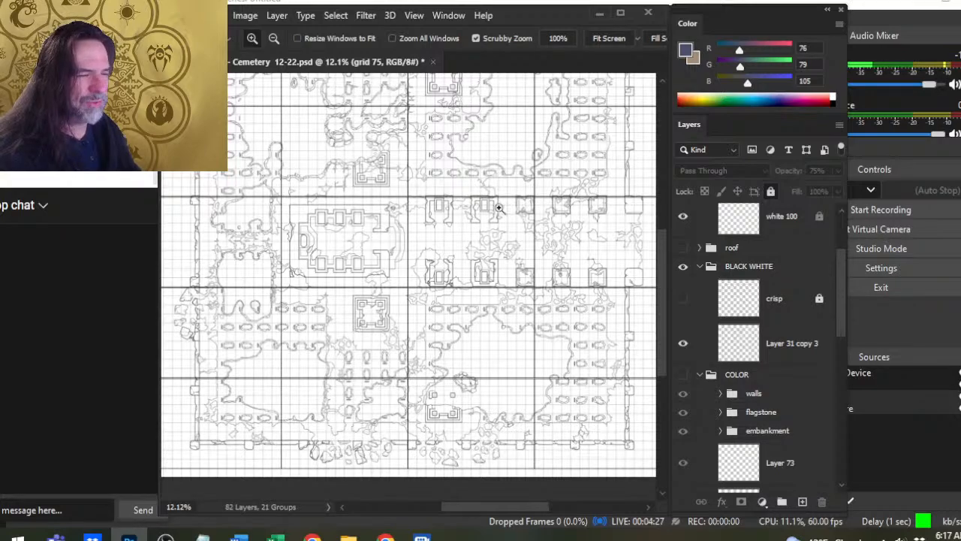
drag(448, 265, 471, 326)
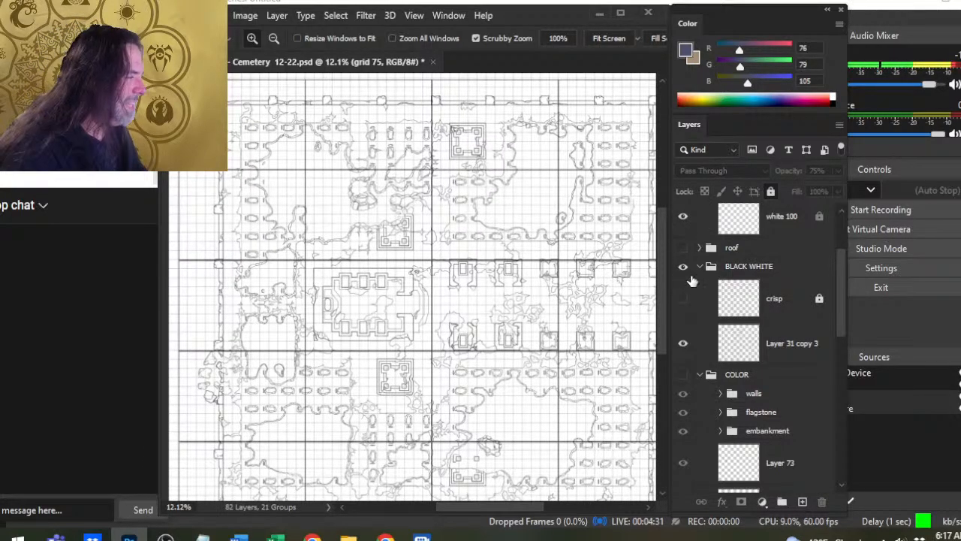
drag(841, 299, 830, 250)
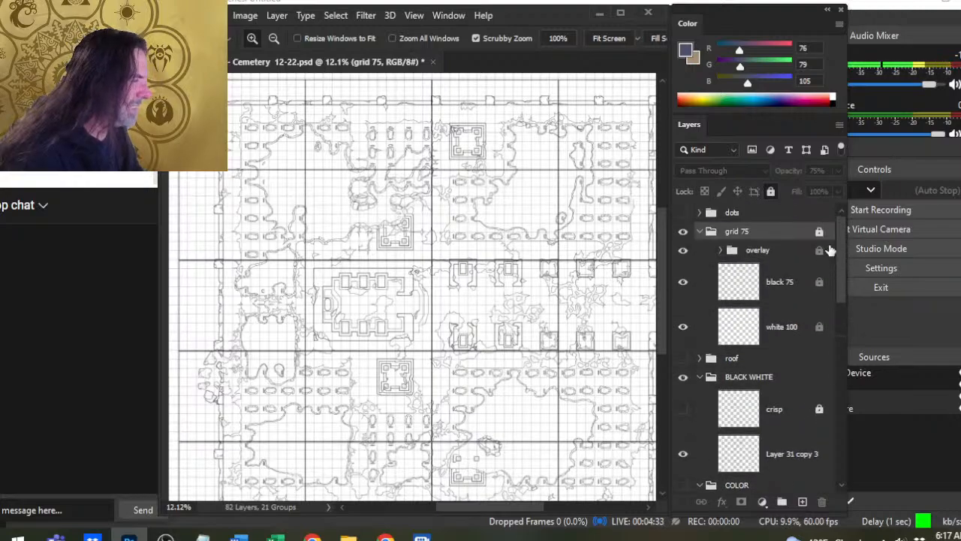
- Compare the line art with the grid's overlay group and then the whole grid 75 group hidden and shown
click(684, 250)
click(684, 251)
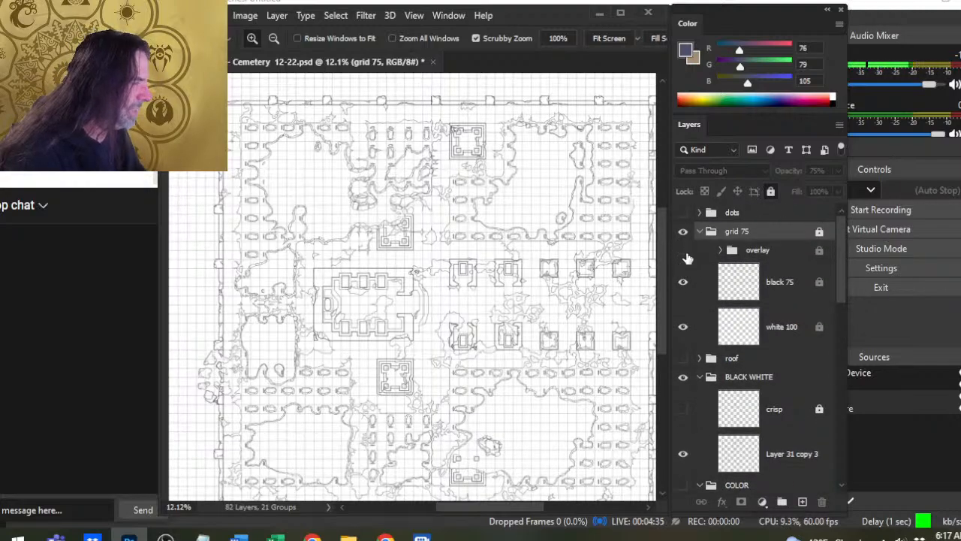
click(700, 231)
click(684, 231)
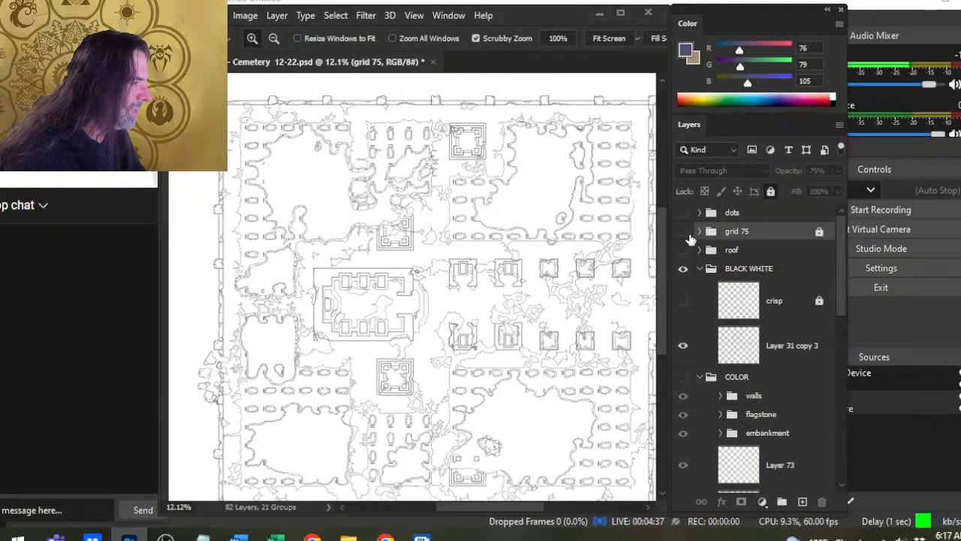
click(683, 231)
- Show the COLOR and roof groups on the map and make the roof group active
click(683, 377)
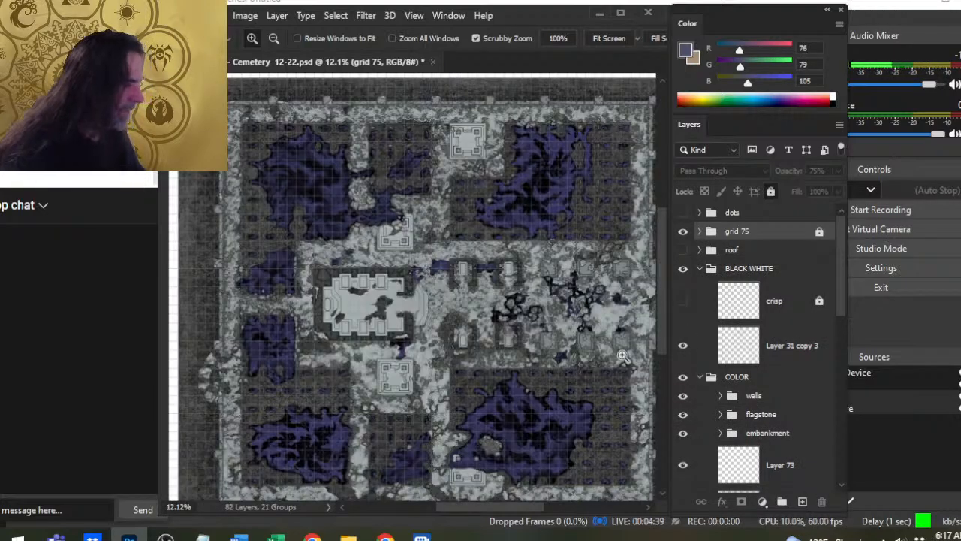
click(682, 251)
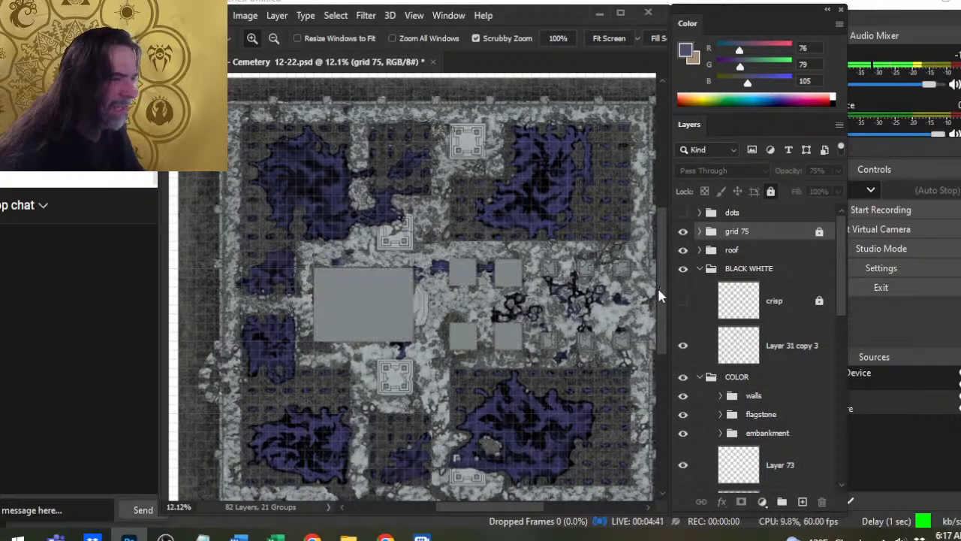
click(767, 251)
- Try moving the roof group upward over the central building, and undo the move
drag(360, 319, 423, 317)
key(v)
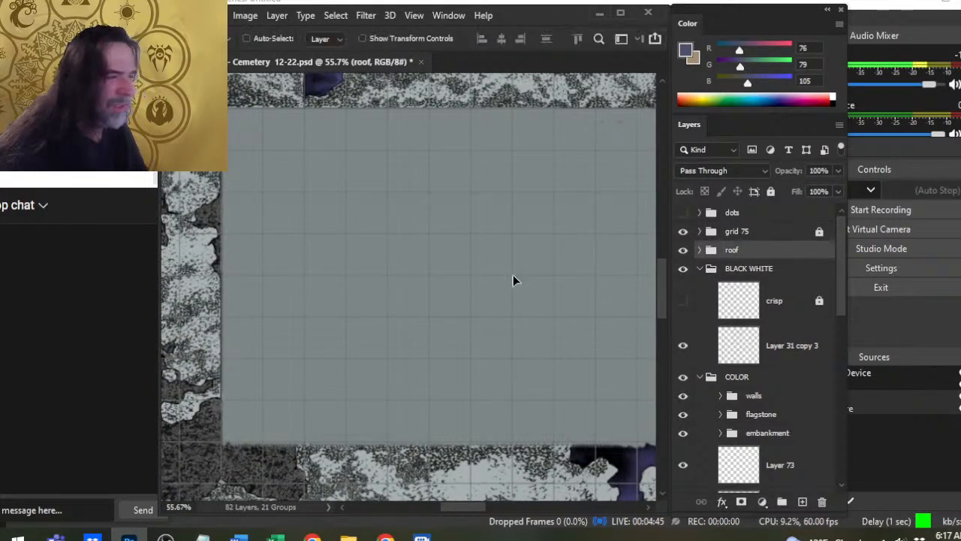
drag(512, 281, 556, 157)
key(ctrl+z)
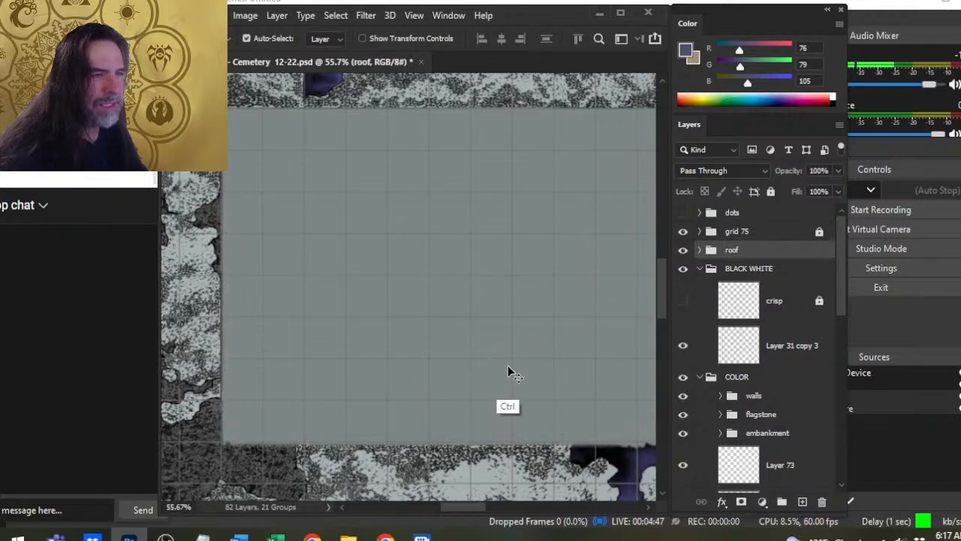
- Shift all roofs up off the main building and small tombs to expose the interiors, and undo the shift
key(z)
drag(551, 361, 371, 366)
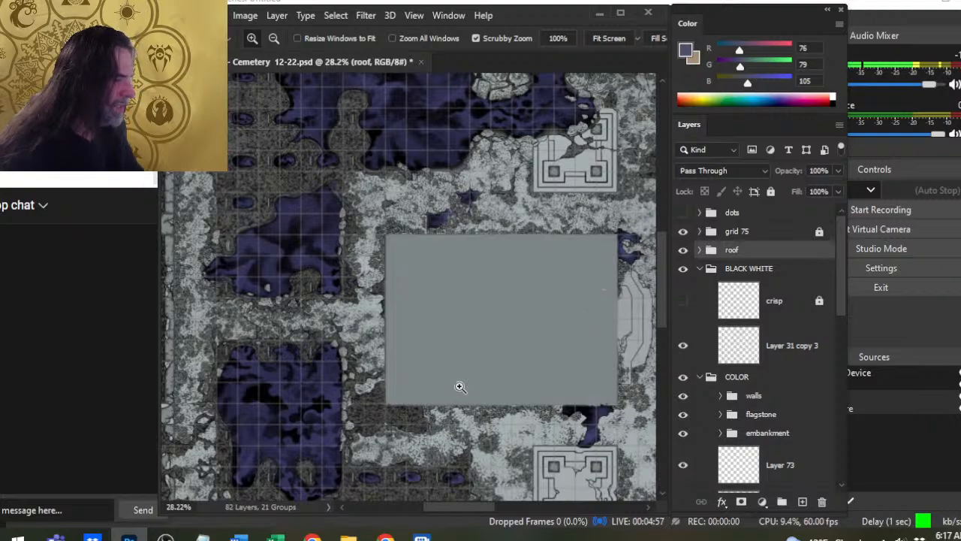
drag(616, 324, 536, 279)
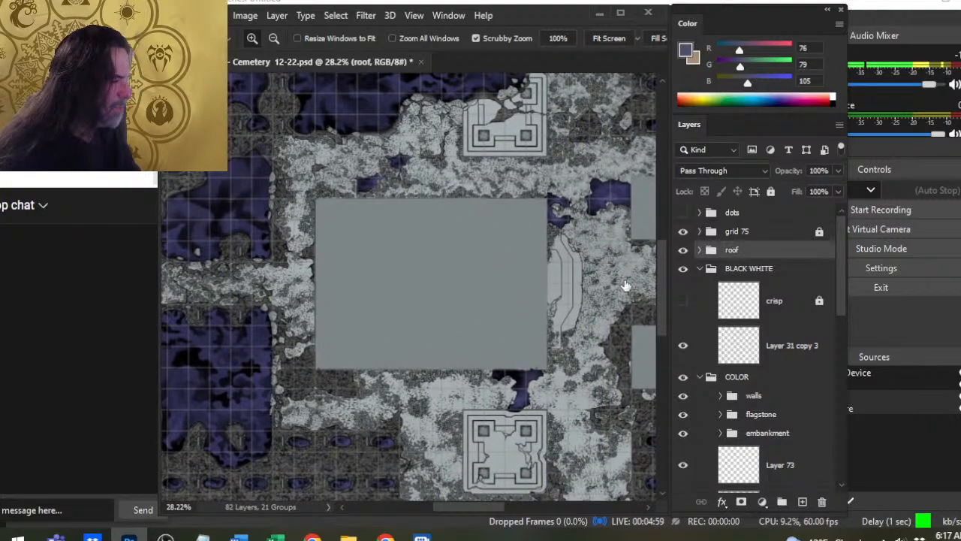
key(v)
drag(470, 312, 490, 228)
drag(579, 289, 358, 340)
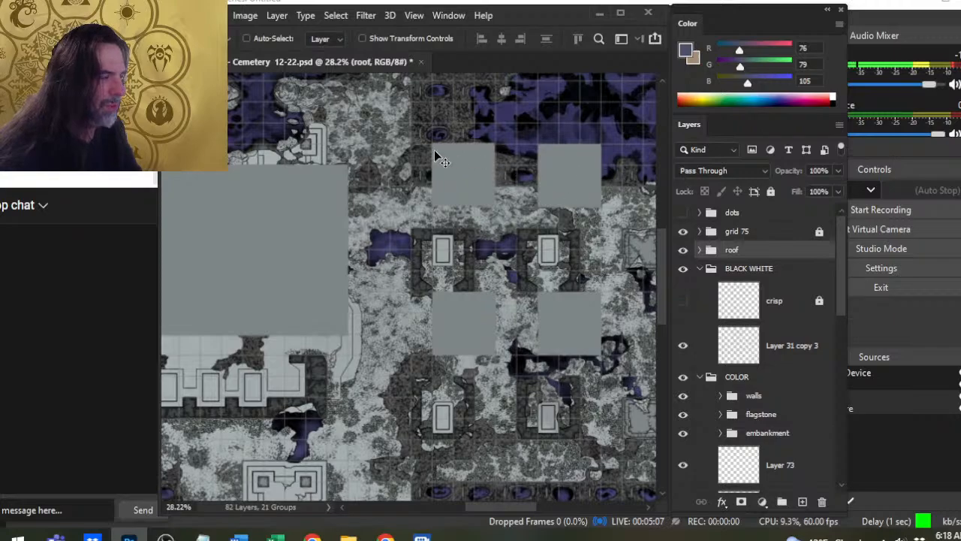
drag(530, 370, 611, 378)
key(ctrl+z)
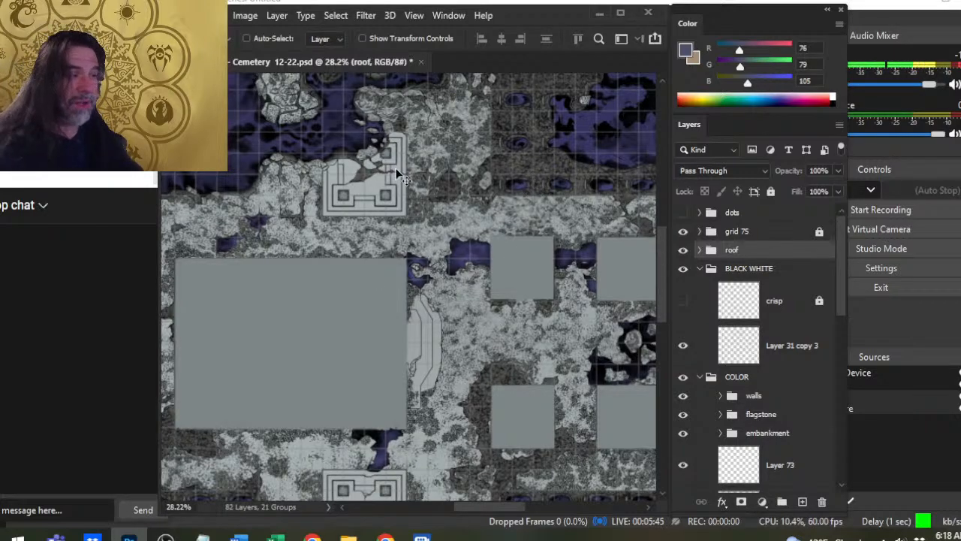
- Hide the roof group so the building interiors are exposed across the cemetery map
drag(337, 214, 450, 346)
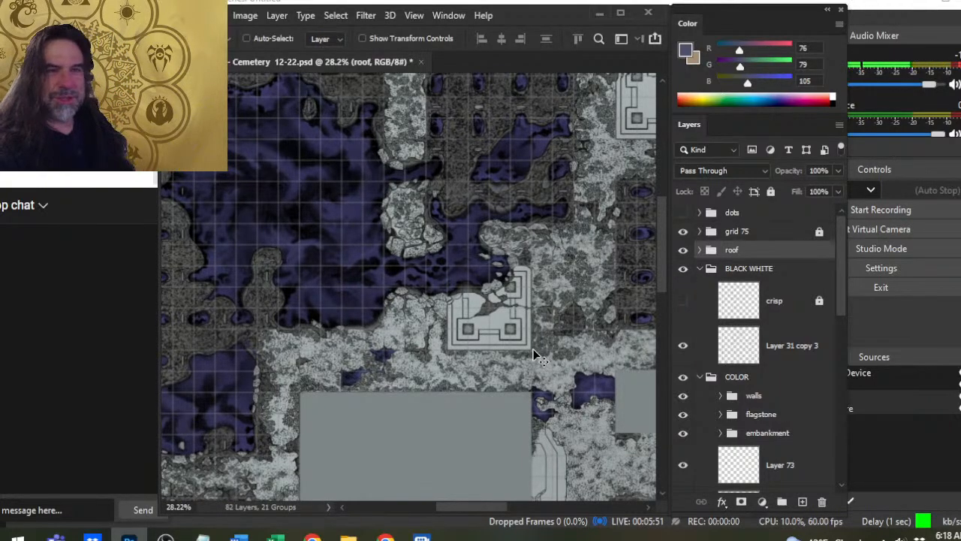
key(z)
drag(533, 348, 428, 309)
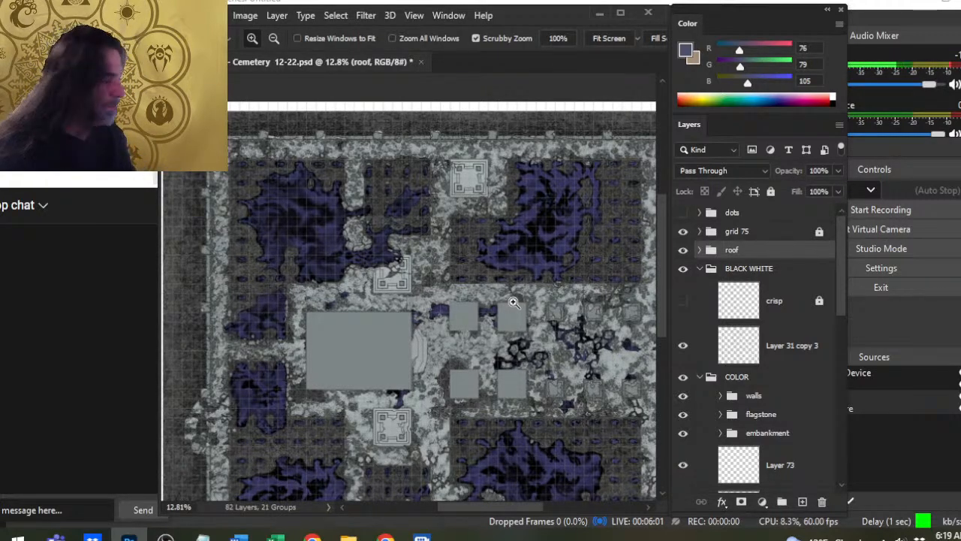
click(683, 250)
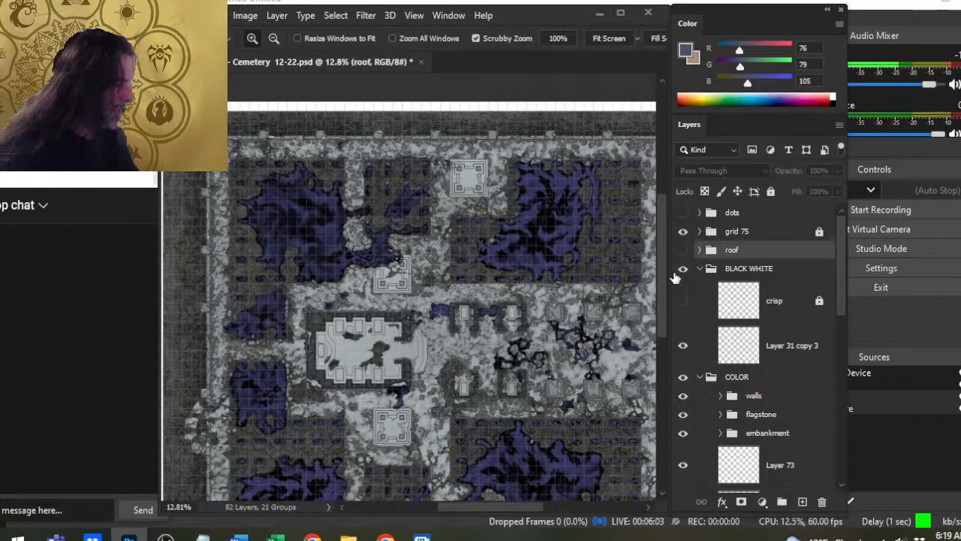
- Examine the COLOR group's layers and the colored artwork of the main building and the square pillared platform south of it
scroll(840, 315, down, 5)
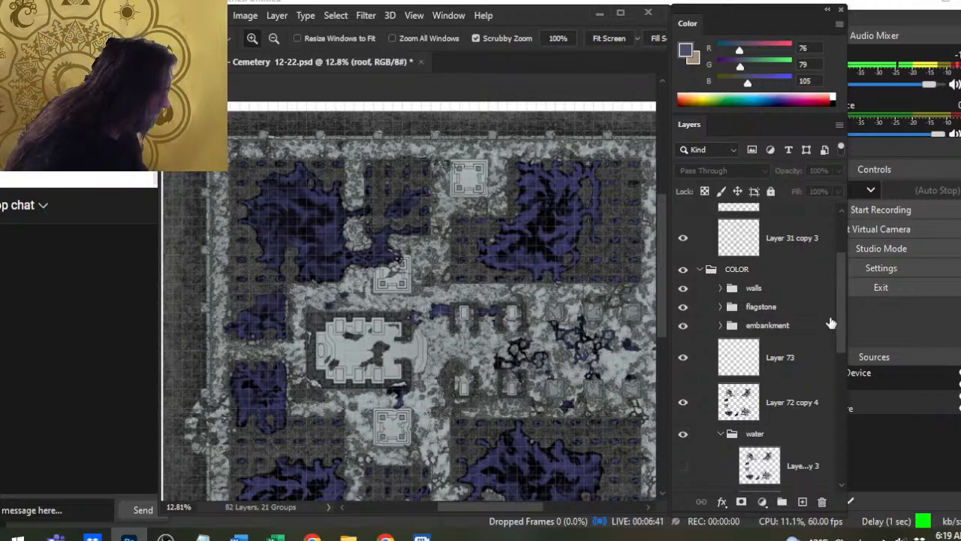
mouse_move(842, 311)
mouse_down()
mouse_move(845, 345)
mouse_move(842, 330)
mouse_up()
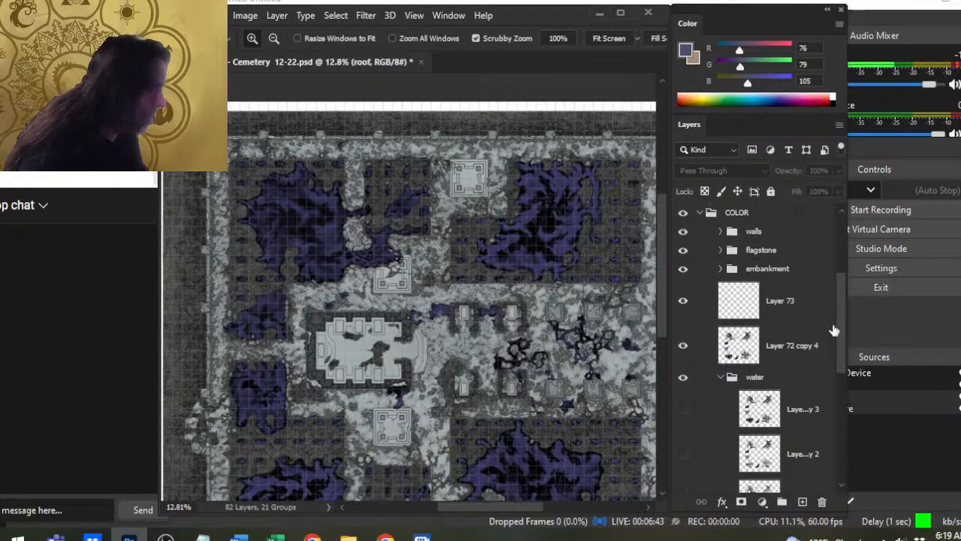
drag(458, 385, 510, 251)
drag(430, 286, 540, 280)
drag(603, 343, 445, 244)
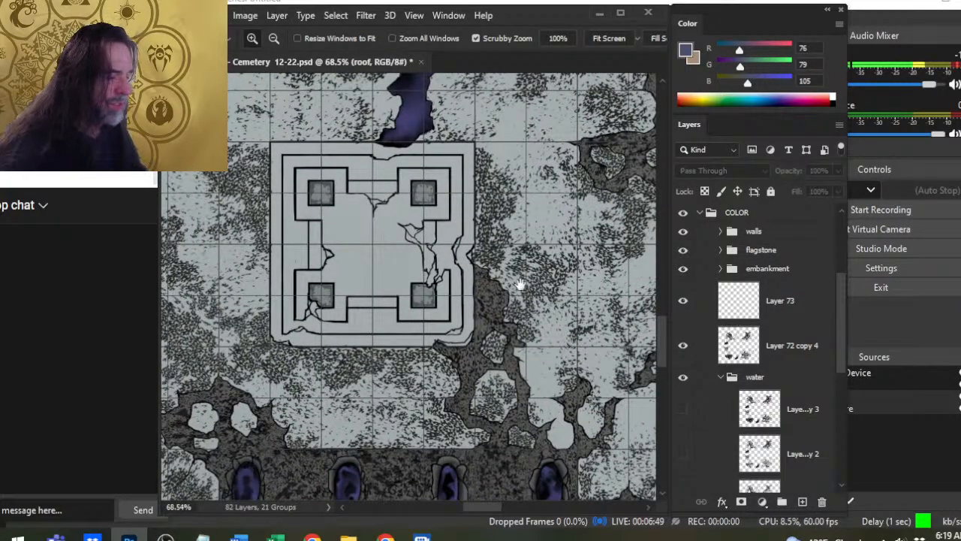
drag(560, 344, 503, 331)
drag(569, 323, 410, 145)
drag(422, 216, 444, 401)
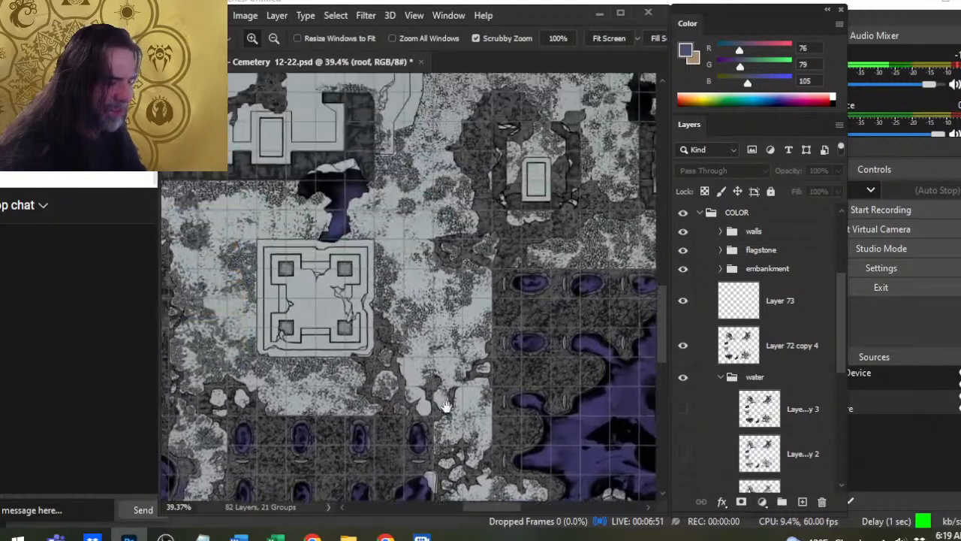
drag(378, 191, 450, 498)
drag(348, 291, 407, 150)
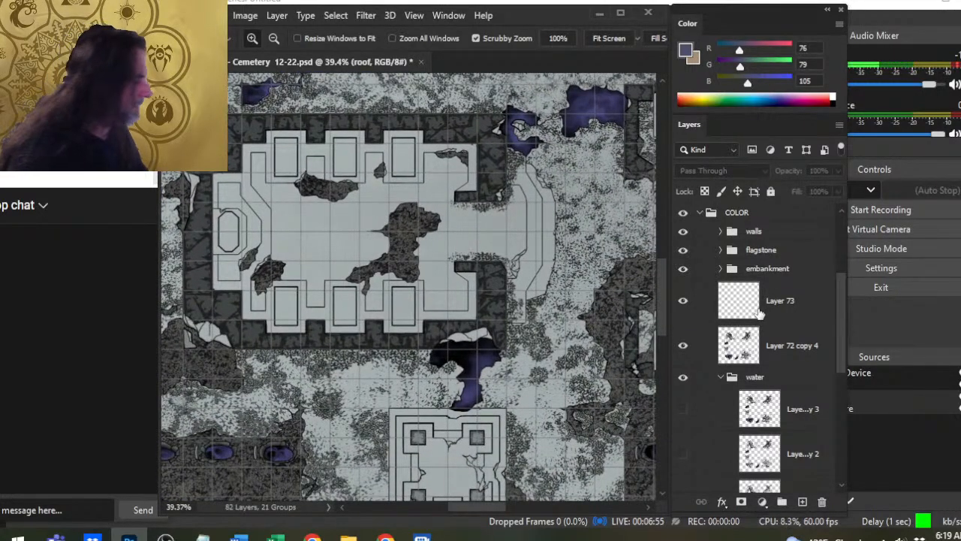
mouse_move(388, 313)
mouse_down()
mouse_move(461, 315)
mouse_move(383, 299)
mouse_up()
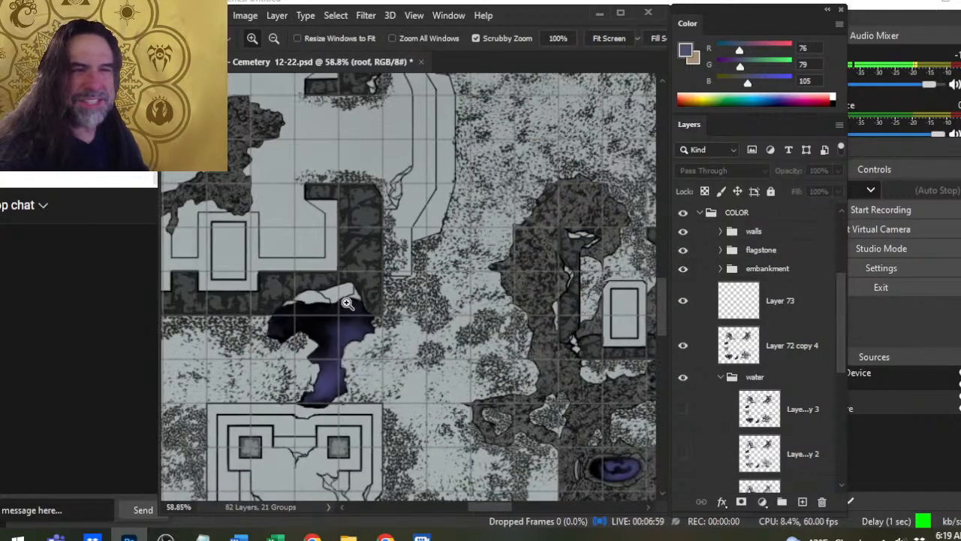
- Examine the small tombs, the broken platform and the speckled flagstone texture between them up close
mouse_move(542, 242)
mouse_down()
mouse_move(360, 406)
mouse_move(554, 318)
mouse_move(419, 317)
mouse_move(450, 286)
mouse_move(549, 374)
mouse_up()
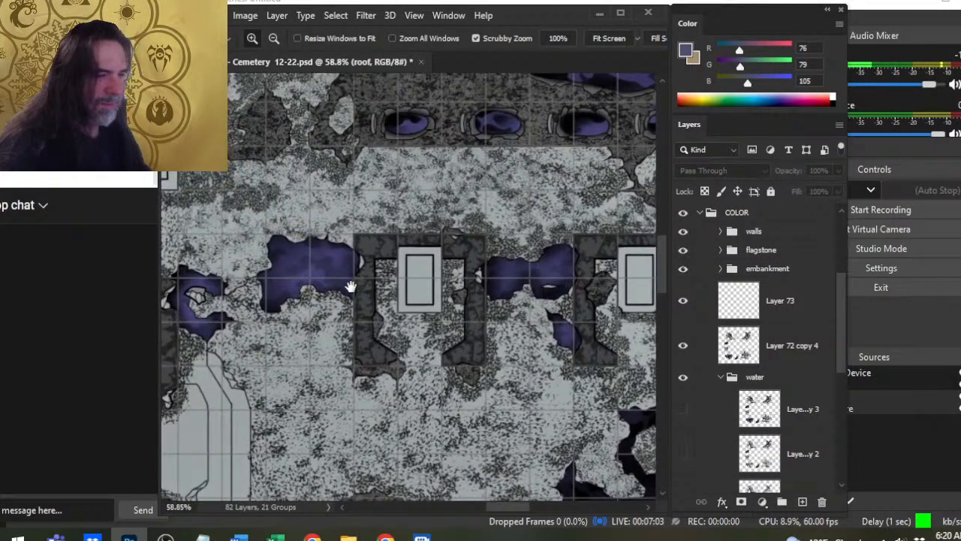
mouse_move(350, 286)
mouse_down()
mouse_move(571, 256)
mouse_move(568, 269)
mouse_up()
drag(479, 293, 605, 295)
drag(548, 275, 354, 401)
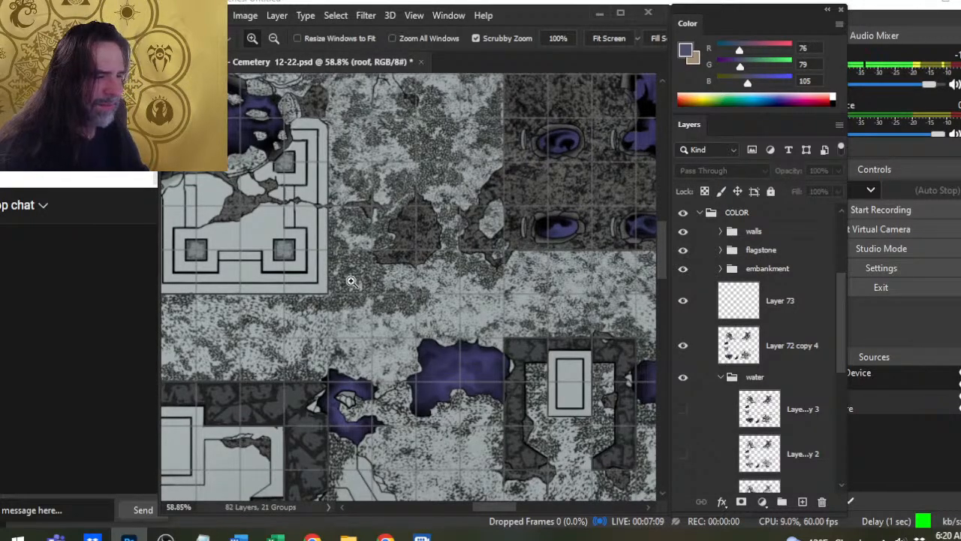
drag(359, 284, 403, 293)
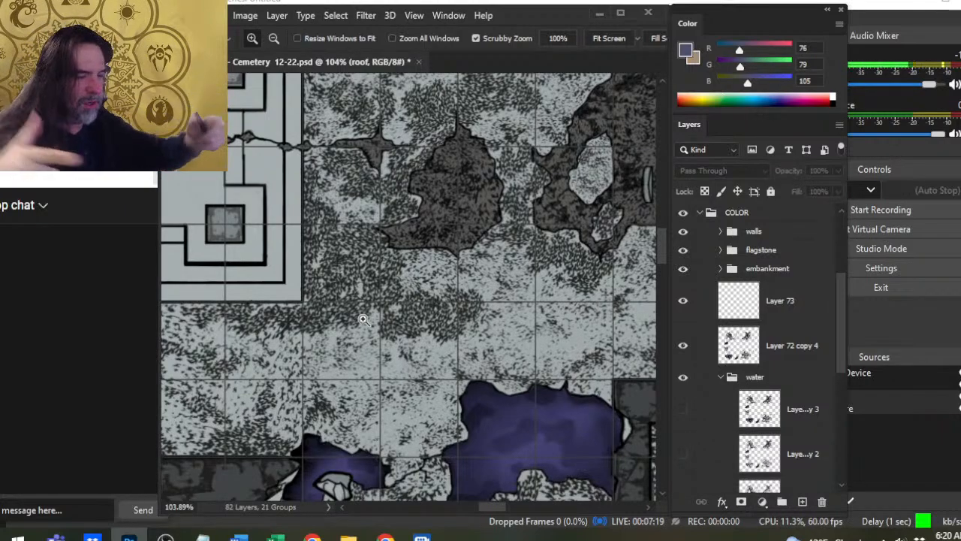
click(367, 279)
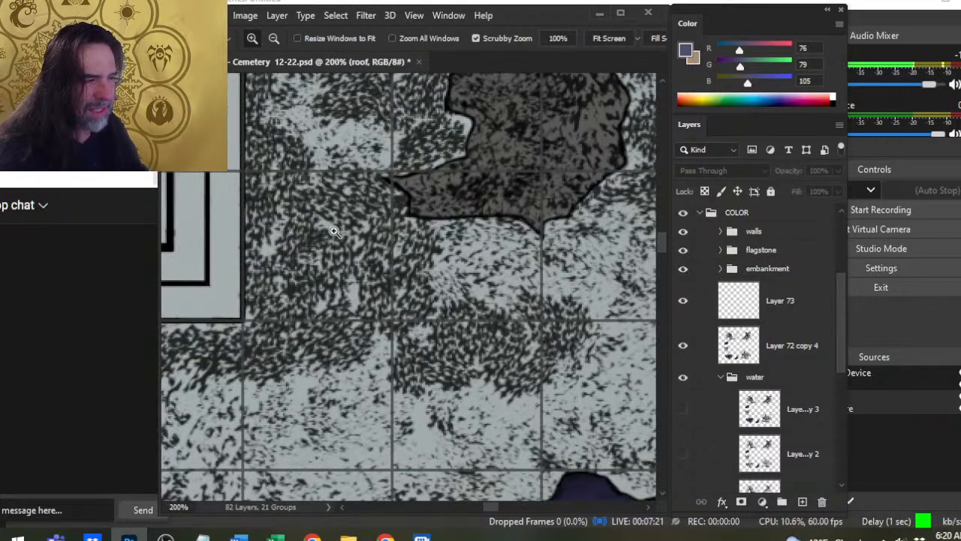
drag(474, 314, 397, 289)
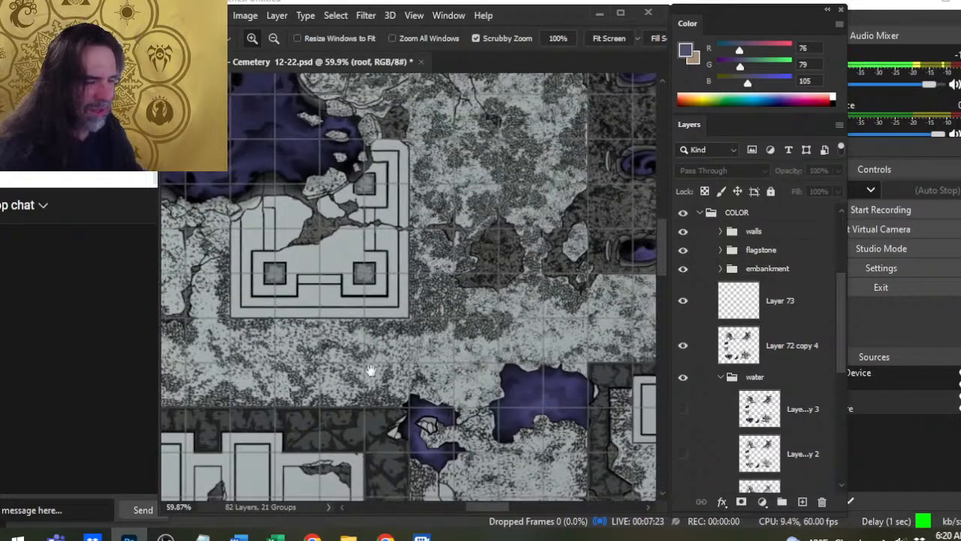
drag(389, 368, 624, 279)
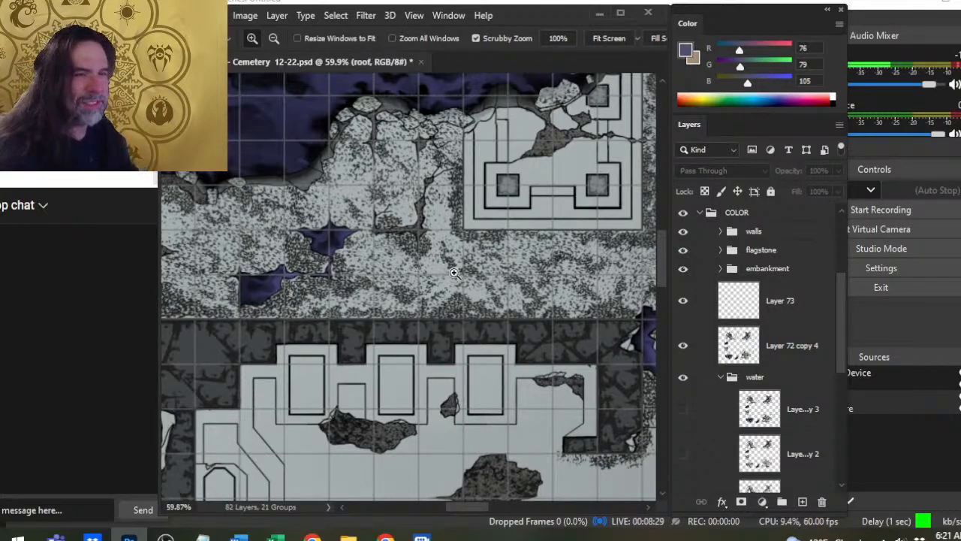
- Review the overall cemetery layout from the main building to the eastern tombs and boundary wall
drag(568, 255, 464, 239)
drag(534, 283, 397, 314)
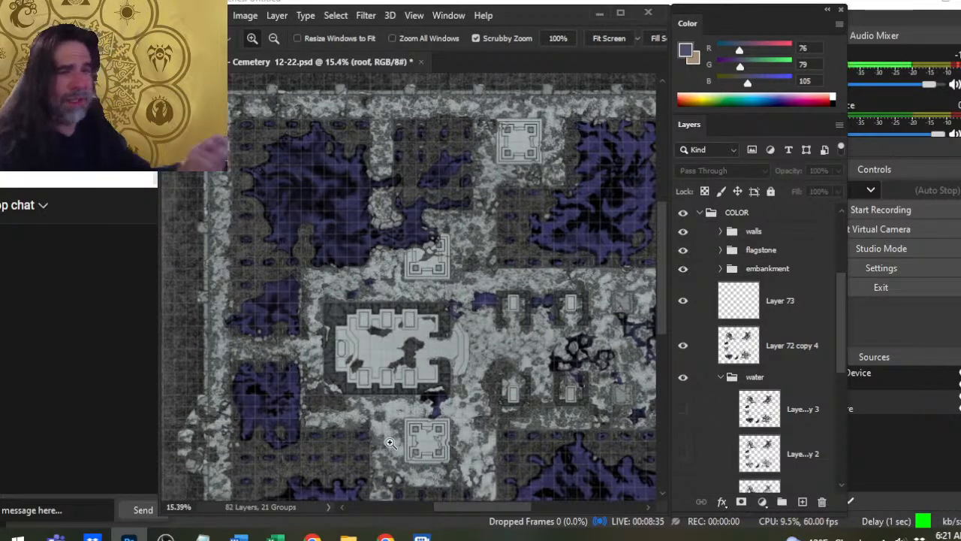
drag(532, 316, 340, 241)
drag(417, 251, 492, 327)
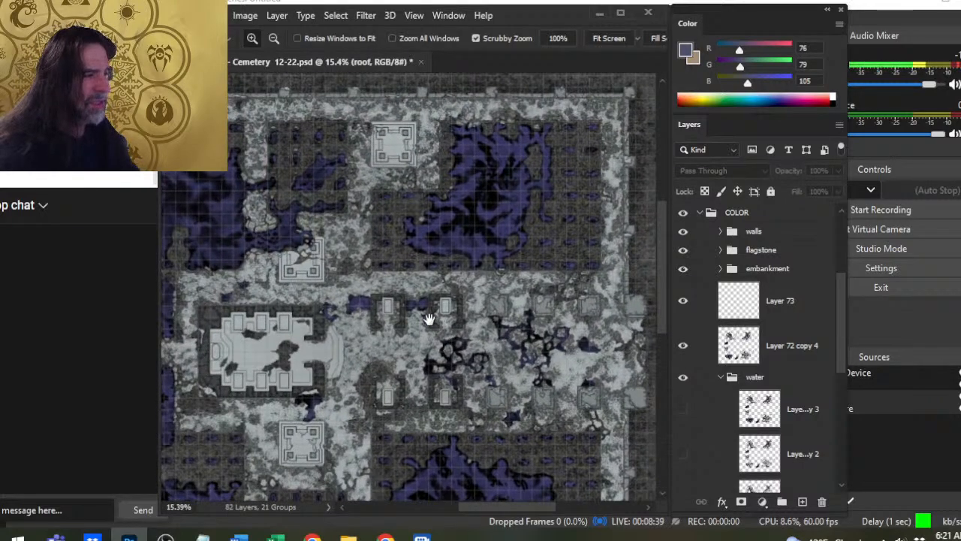
drag(402, 312, 461, 326)
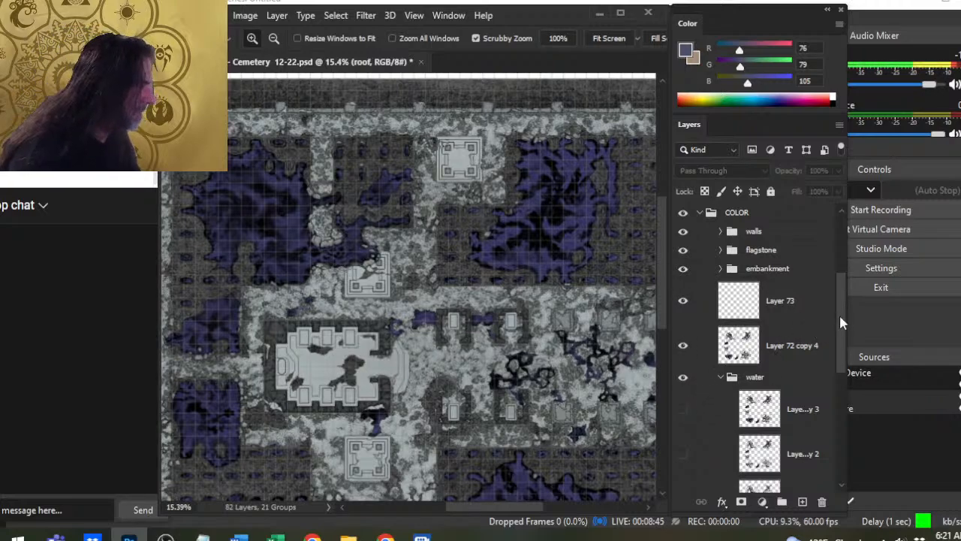
- Select Layer 48 in the flagstone group and toggle its visibility to compare the ground with and without the texture
drag(842, 326, 813, 300)
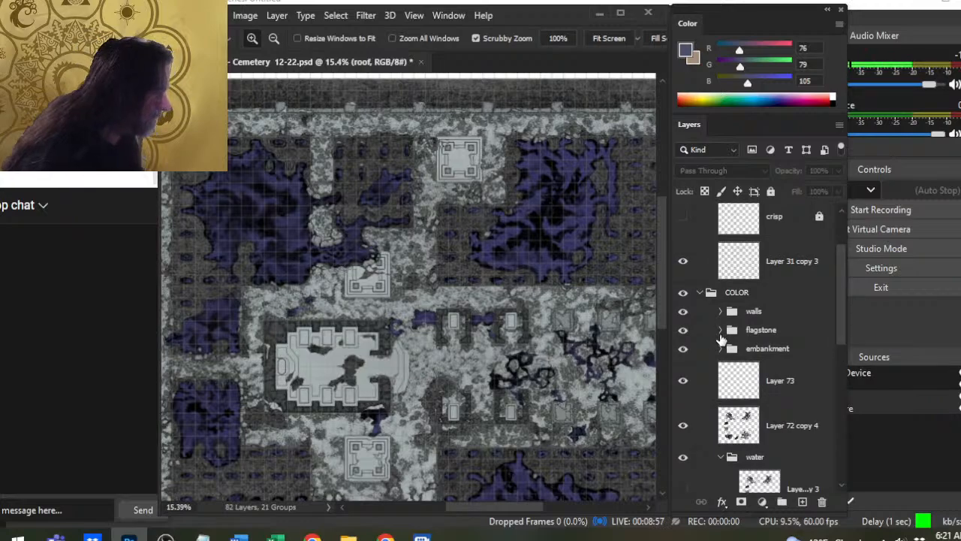
click(720, 332)
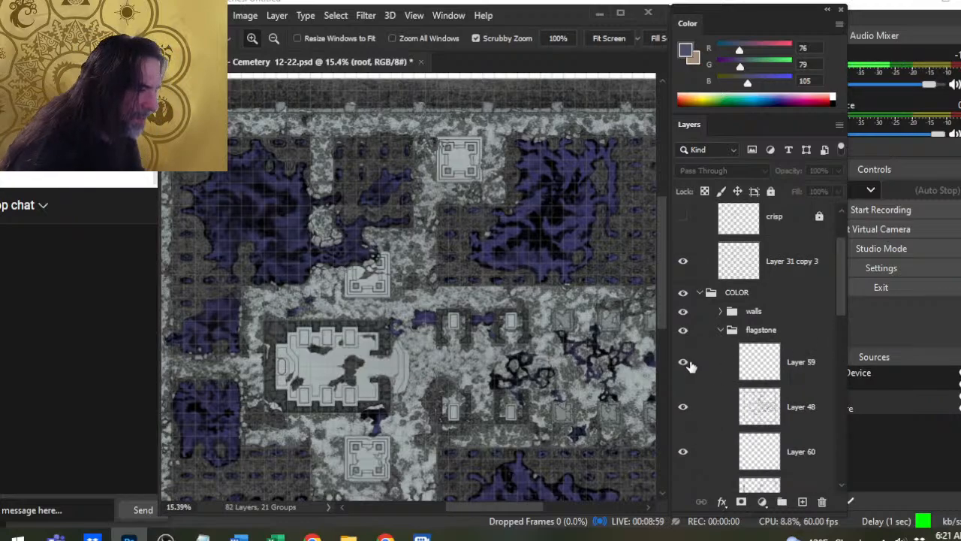
click(683, 407)
click(684, 407)
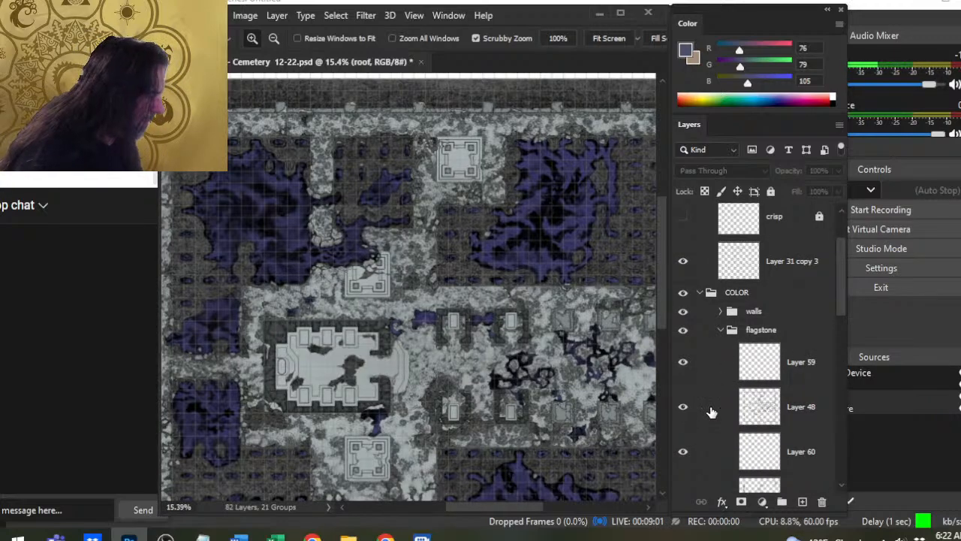
click(712, 412)
click(685, 407)
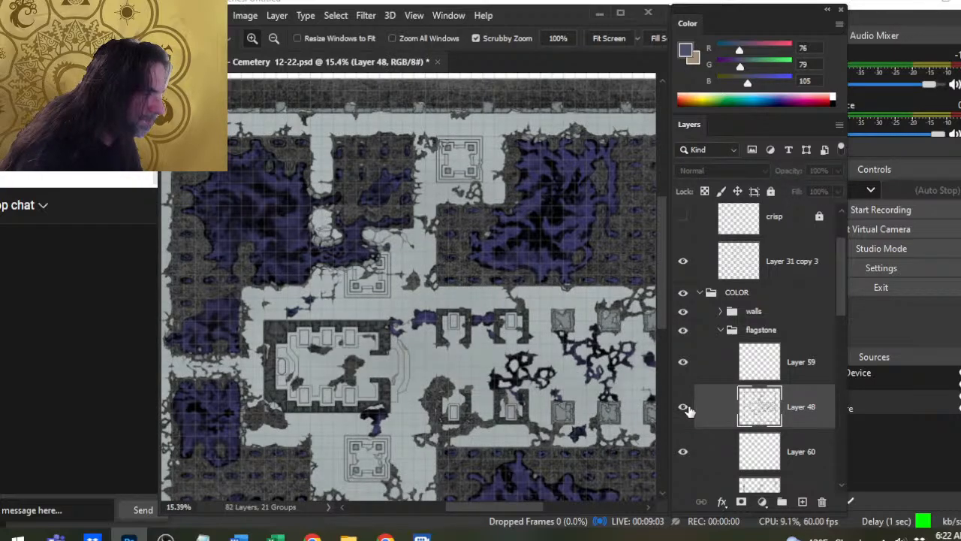
click(683, 407)
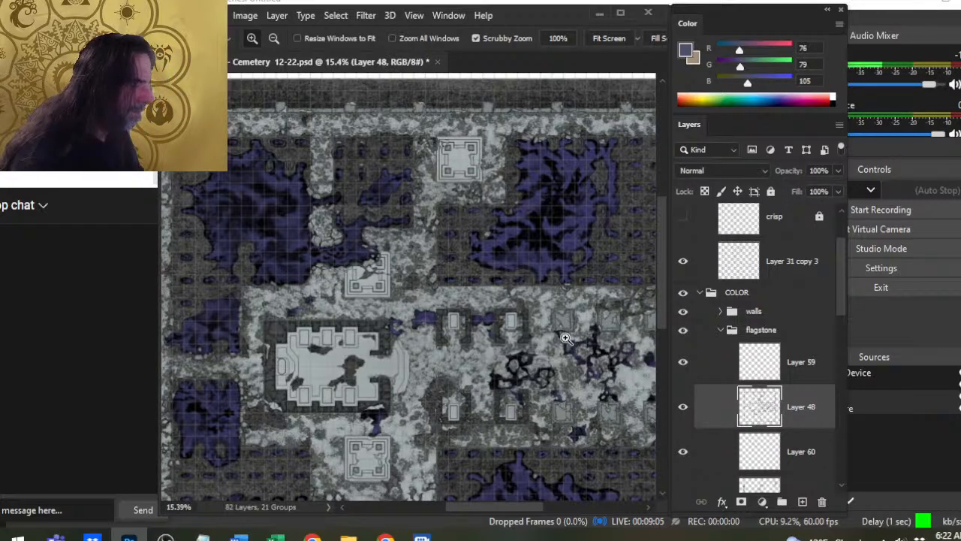
- Activate the Brush tool near the small tombs, change the foreground color to black, and swap the foreground and background colors
click(566, 339)
key(b)
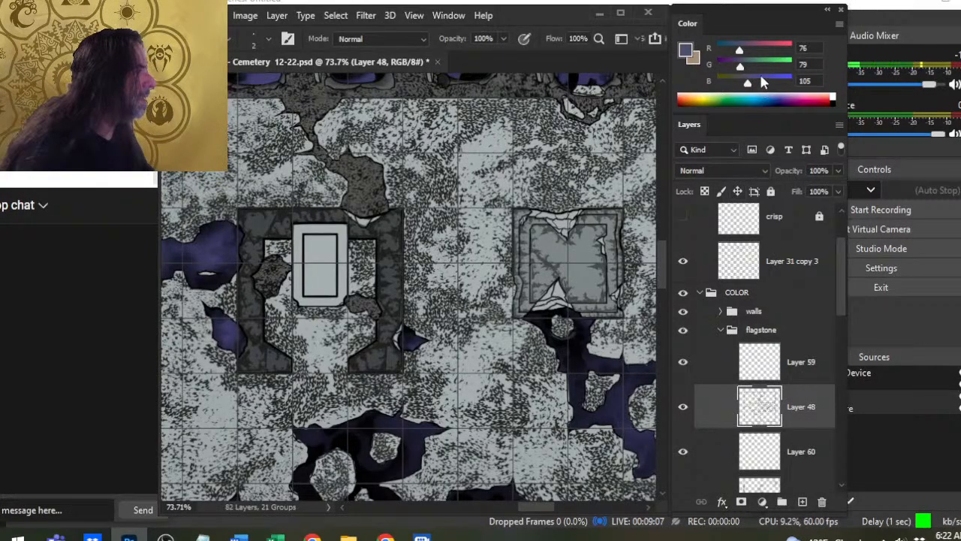
drag(748, 82, 683, 78)
drag(741, 50, 685, 58)
key(x)
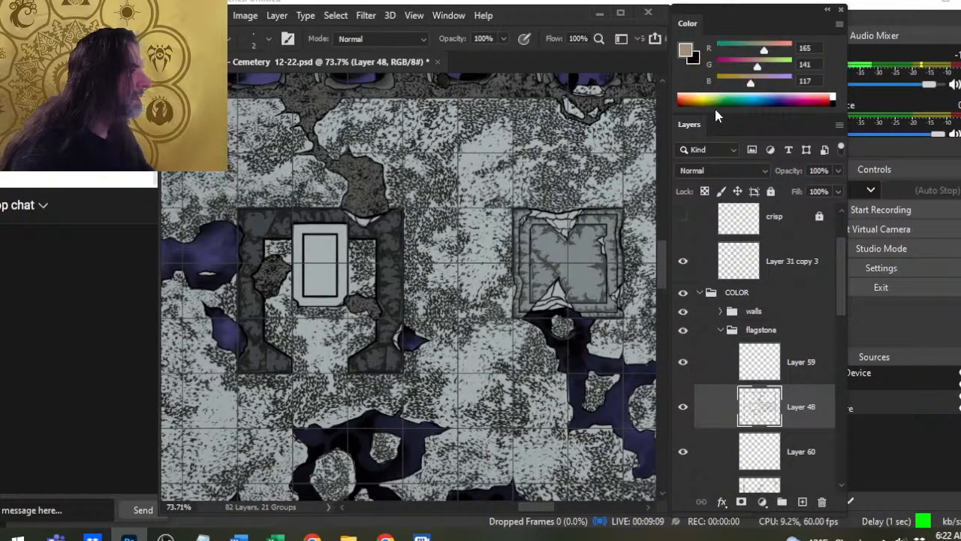
- Reset the foreground and background colors to the default black and white
drag(751, 82, 824, 89)
drag(757, 66, 853, 82)
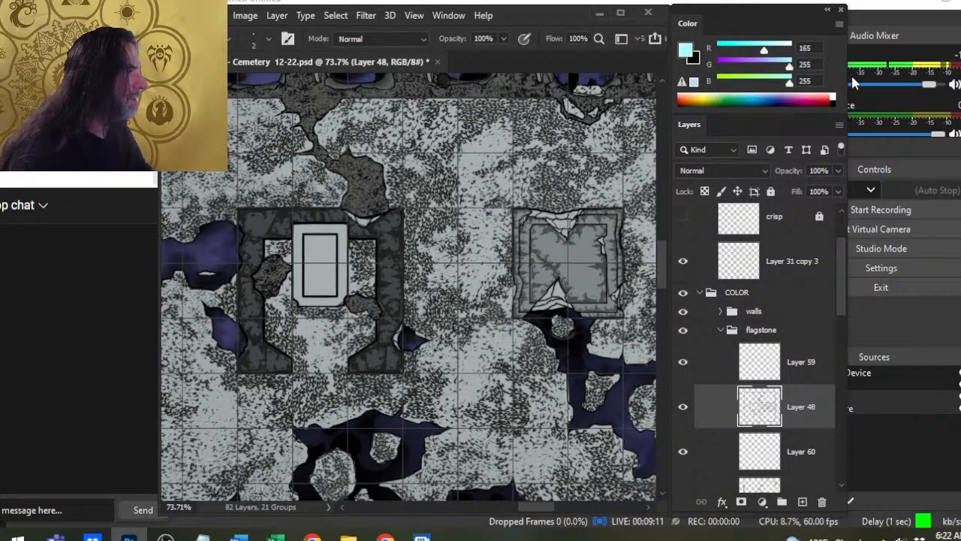
key(d)
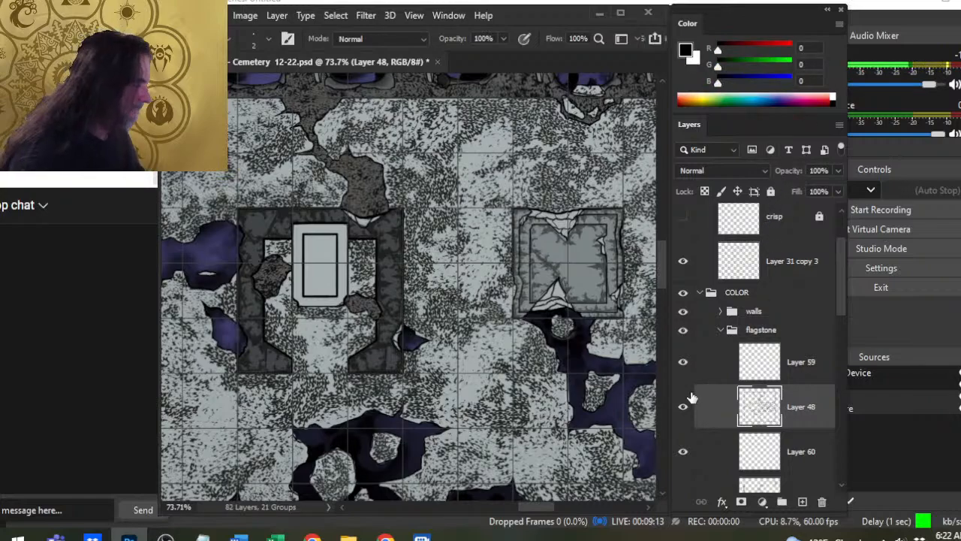
- Toggle the flagstone layers' visibility to compare the ground texture, and add a new layer directly above Layer 48
click(682, 406)
click(681, 414)
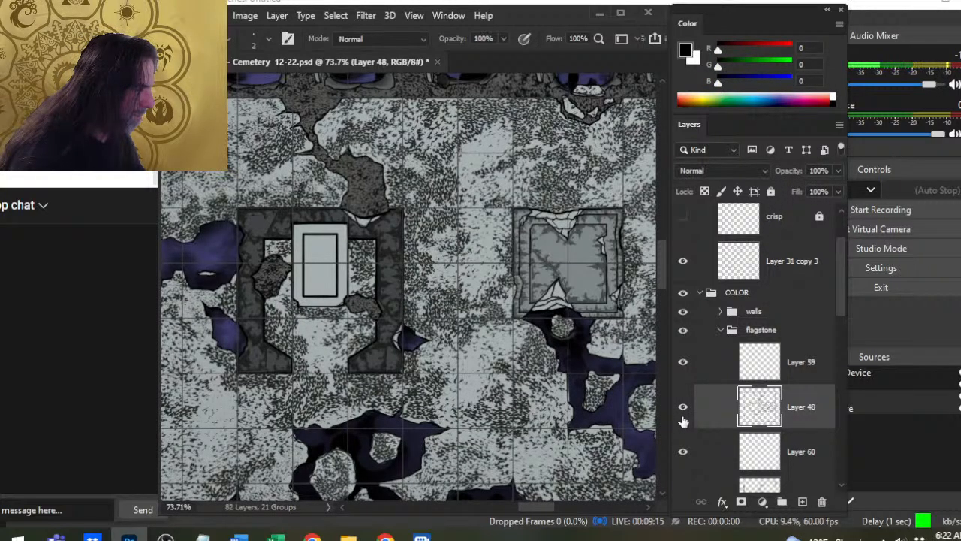
click(683, 361)
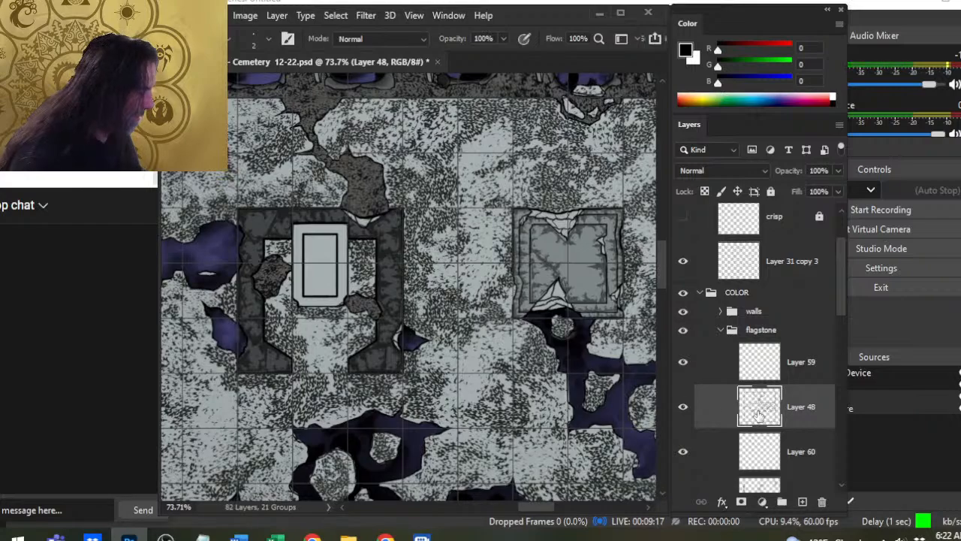
click(802, 503)
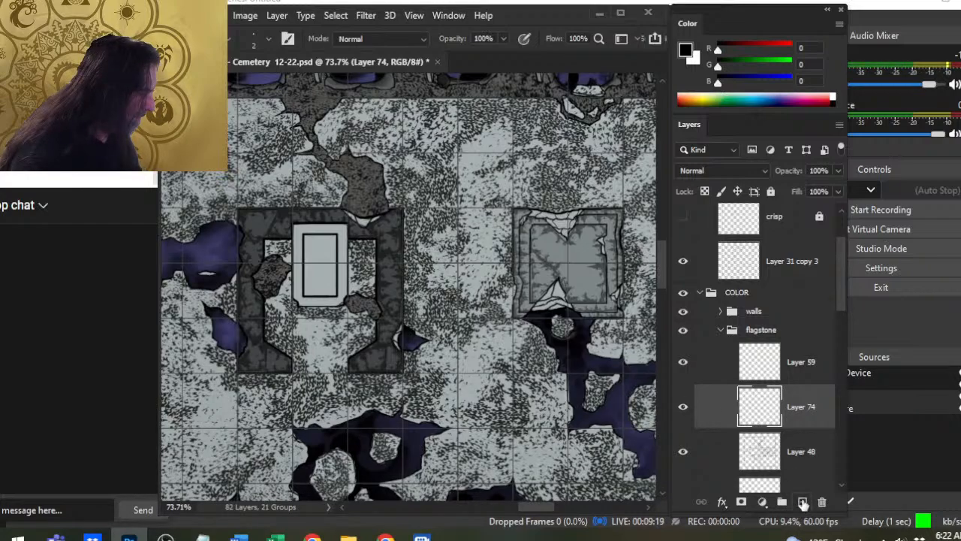
- Pick the speckled texture brush from the recent brushes, ready for use in the main building
drag(408, 319, 635, 321)
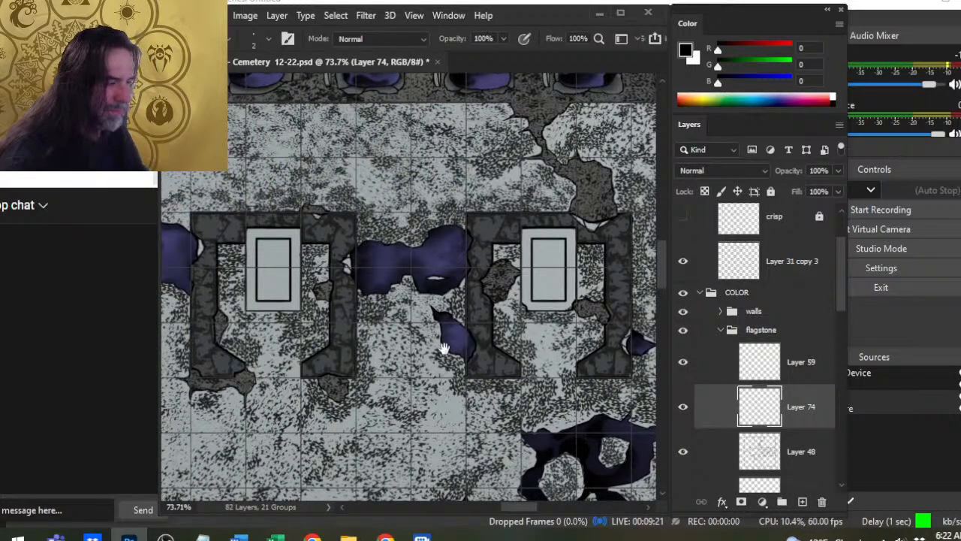
drag(449, 330, 610, 337)
drag(506, 345, 433, 361)
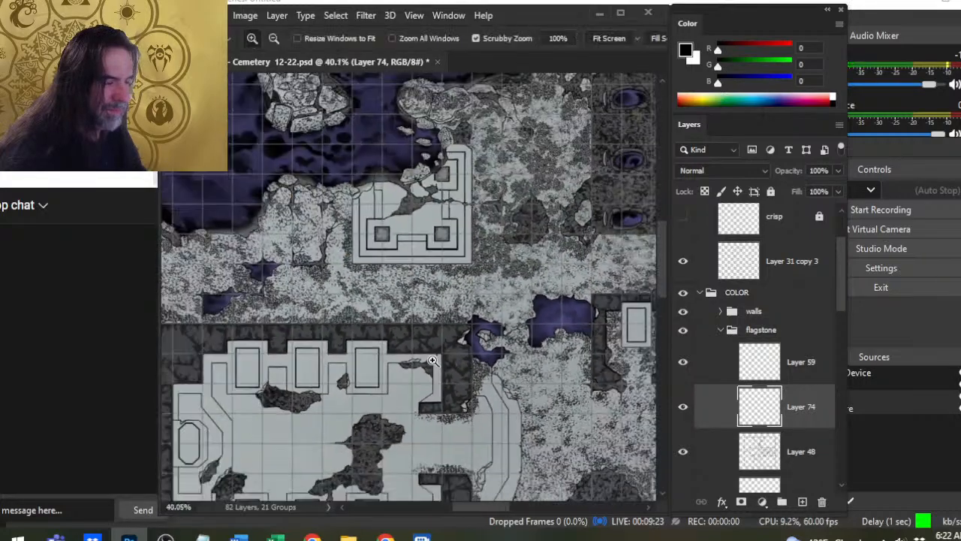
drag(432, 325, 512, 238)
right_click(449, 260)
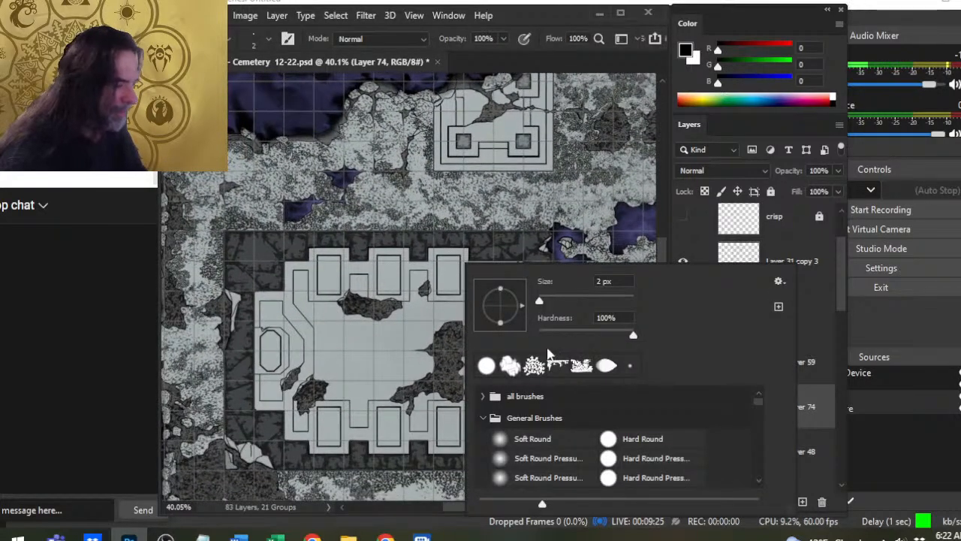
click(531, 364)
click(576, 17)
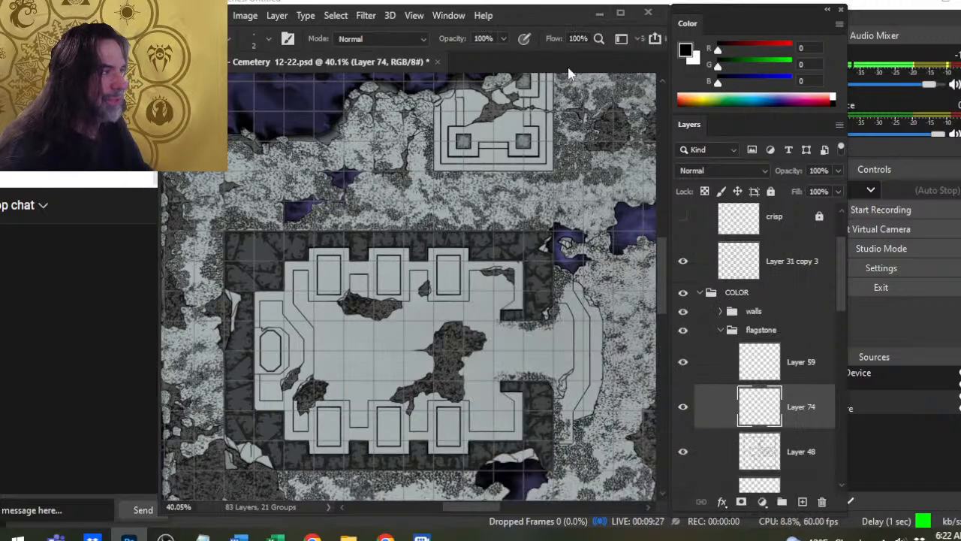
- Try a single 500 px stamp of the texture brush on the main building's floor and undo it
key(period)
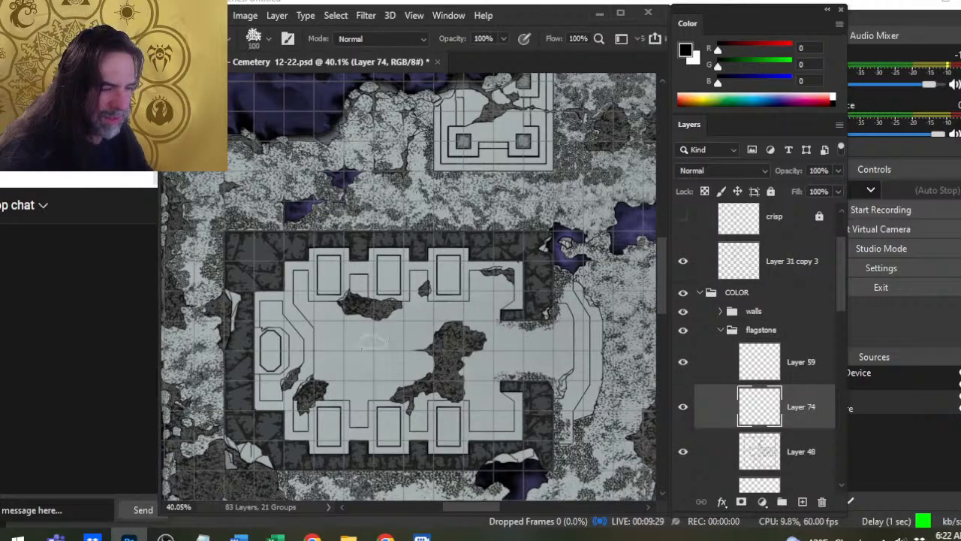
click(376, 359)
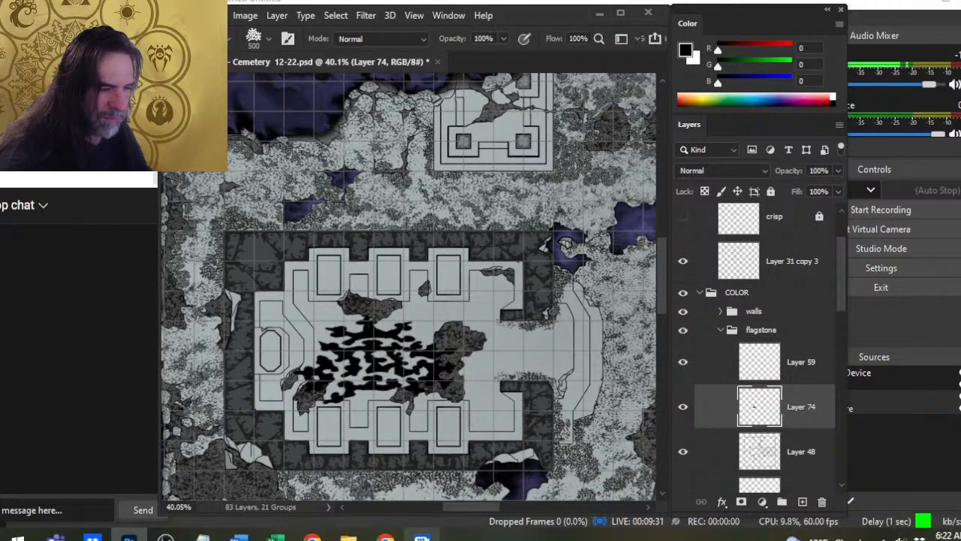
key(ctrl+z)
- Reduce the texture brush to 90 px over the main building's floor
drag(471, 368, 547, 256)
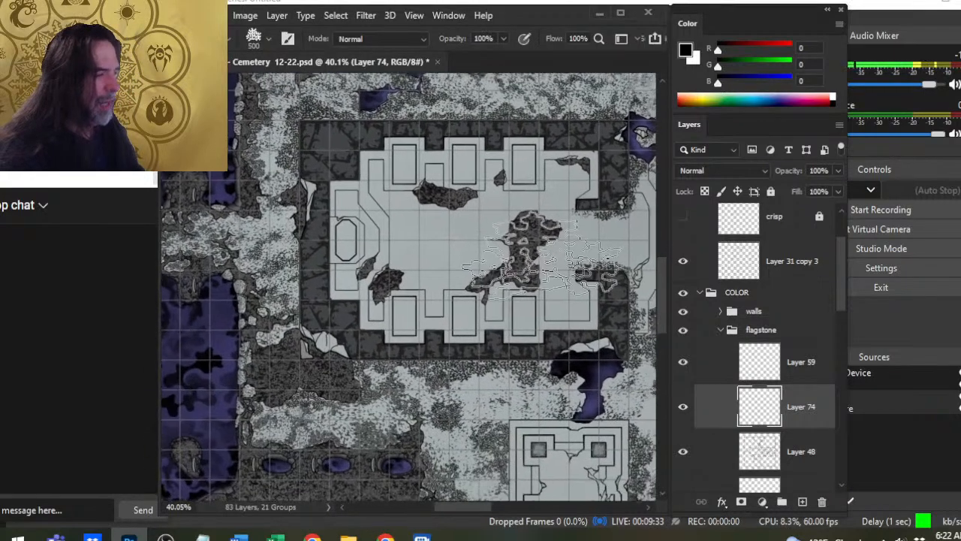
key(bracketleft)
key(bracketleft)
key(bracketleft)
key(bracketleft)
key(bracketleft)
key(bracketleft)
key(bracketleft)
key(bracketleft)
key(bracketleft)
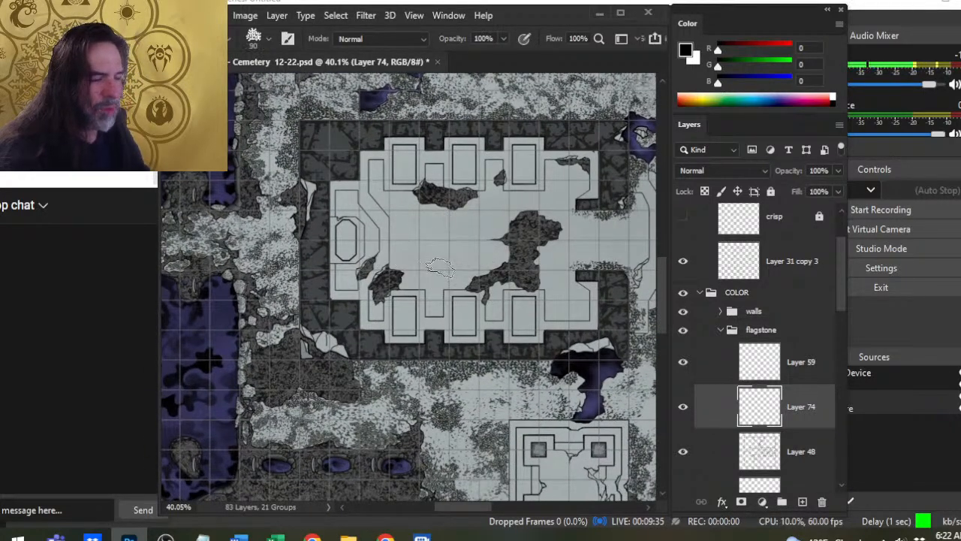
- Examine the speckled ground south of the main building, from the open graves to the dark fissure by its wall
drag(502, 373, 476, 289)
drag(448, 319, 536, 334)
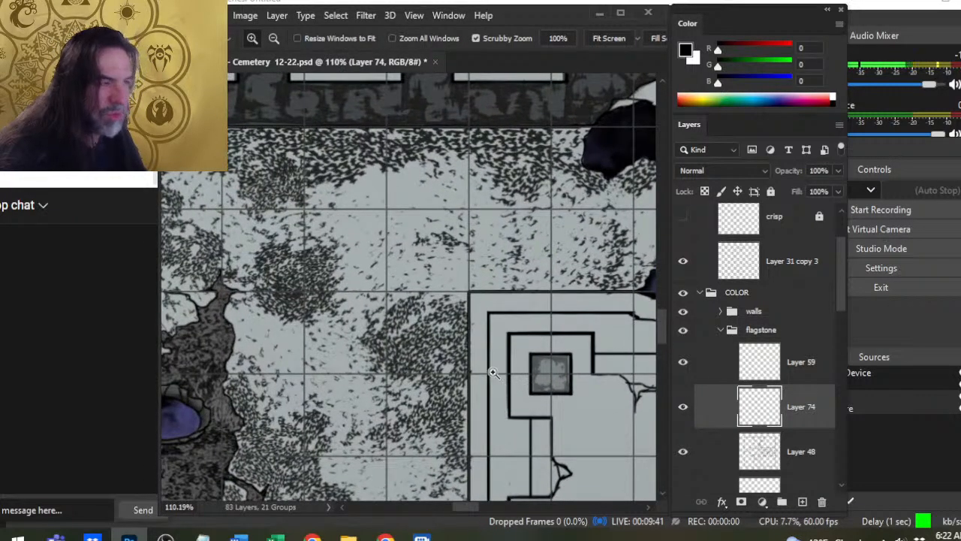
drag(489, 309, 561, 278)
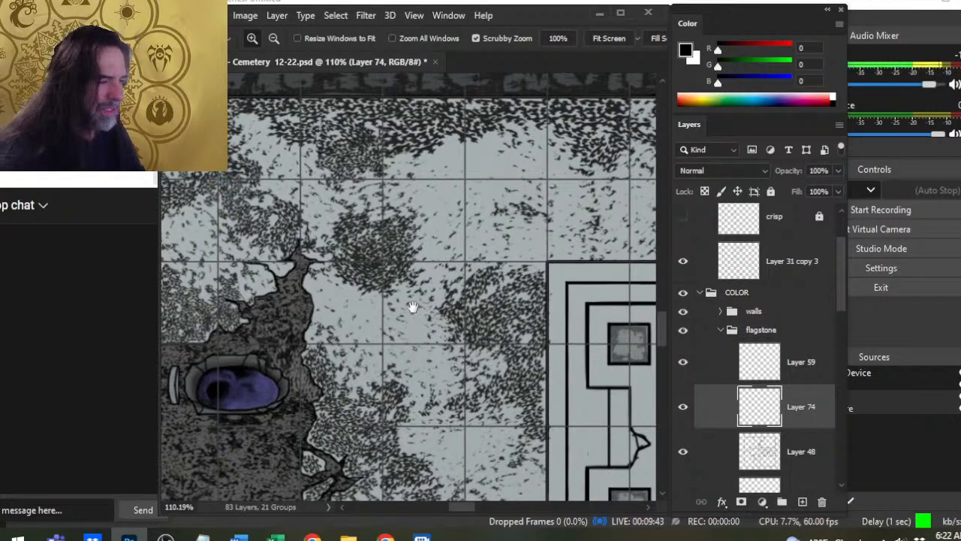
drag(406, 290, 590, 352)
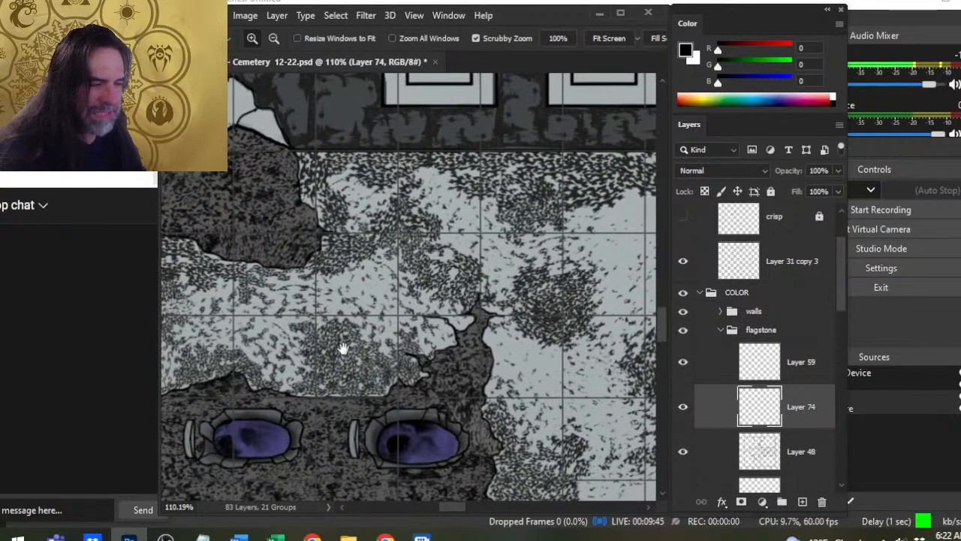
drag(365, 352, 430, 324)
drag(473, 406, 465, 406)
mouse_move(411, 361)
mouse_down()
mouse_move(472, 358)
mouse_move(408, 362)
mouse_up()
drag(472, 323, 320, 365)
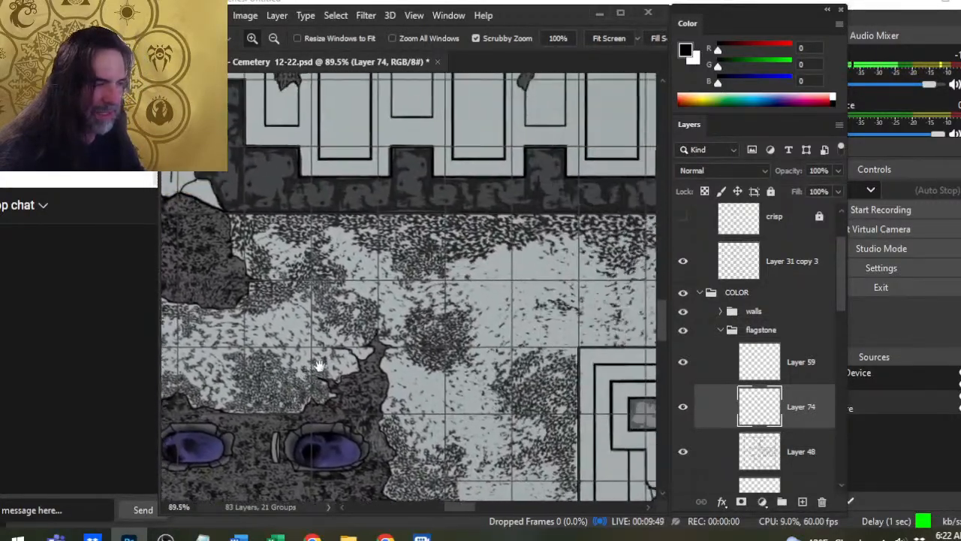
drag(399, 311, 310, 375)
drag(456, 313, 279, 299)
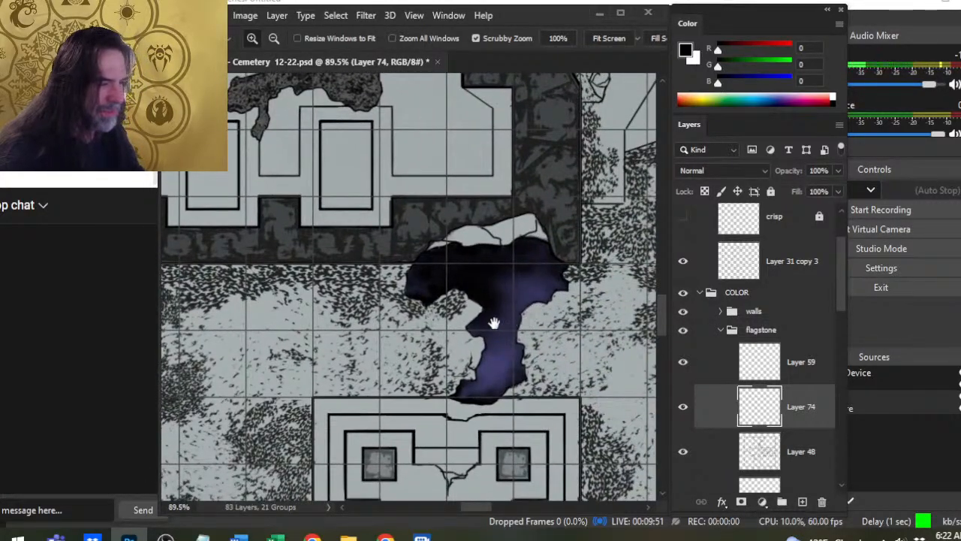
- Compare the main building's untextured floor with the speckled ground around the small tombs and broken platforms to the east
drag(451, 342, 380, 284)
drag(417, 316, 526, 481)
drag(342, 327, 411, 331)
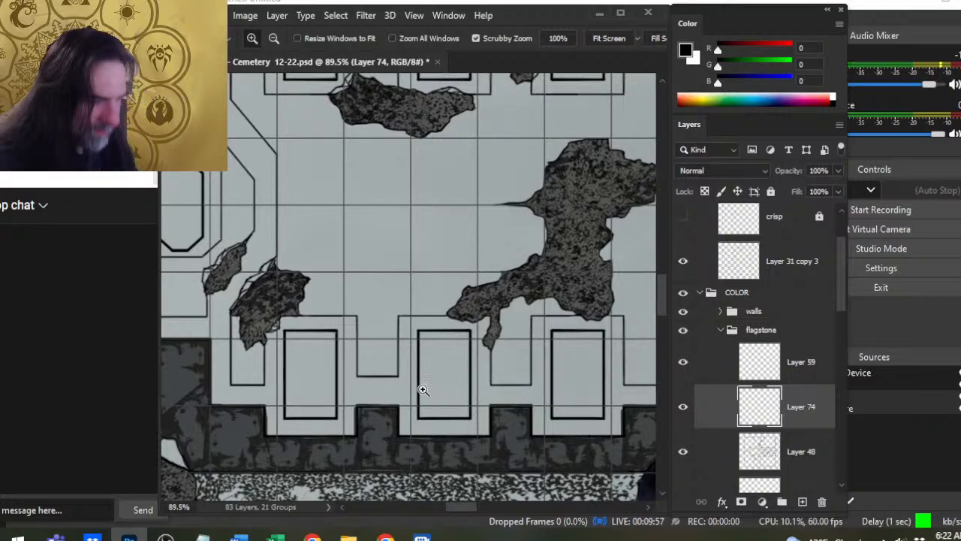
drag(452, 405, 437, 385)
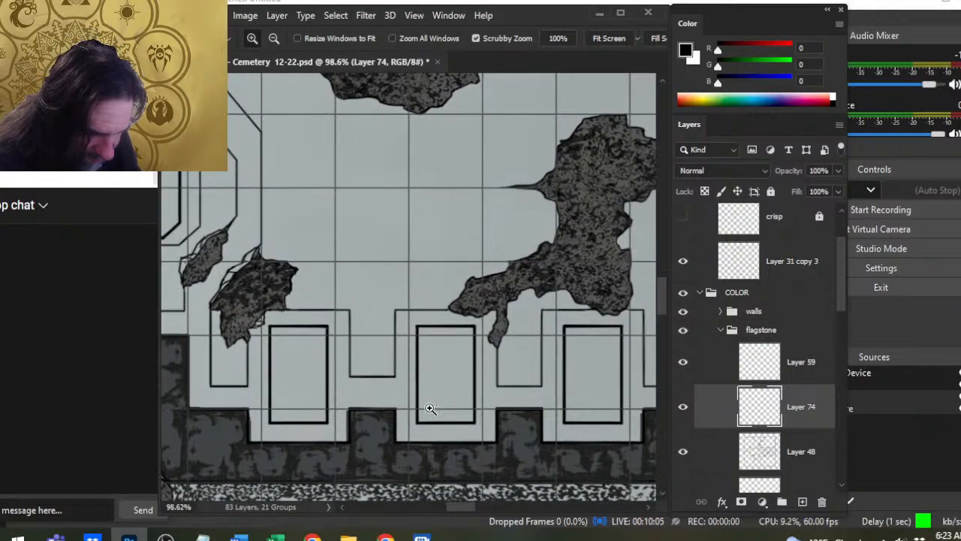
click(432, 411)
drag(449, 404, 299, 343)
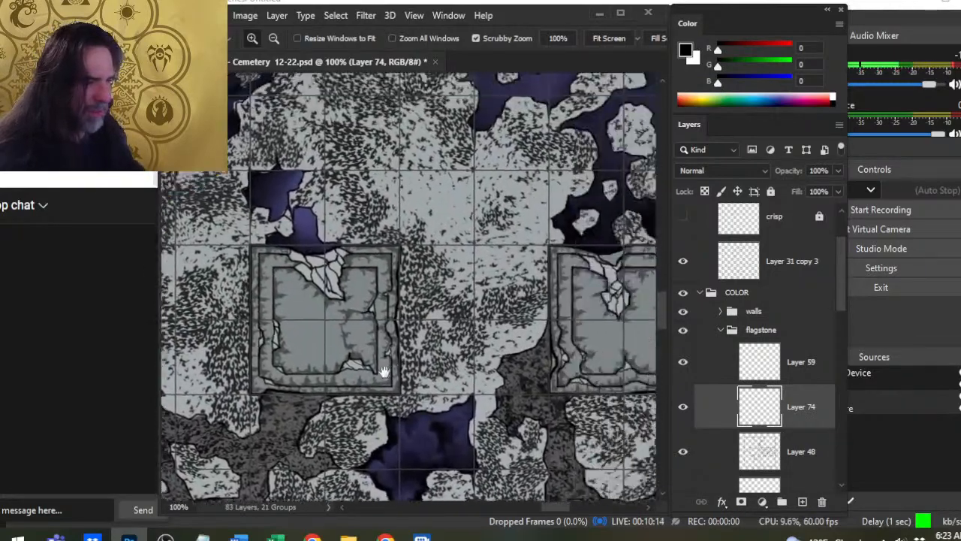
drag(384, 371, 255, 407)
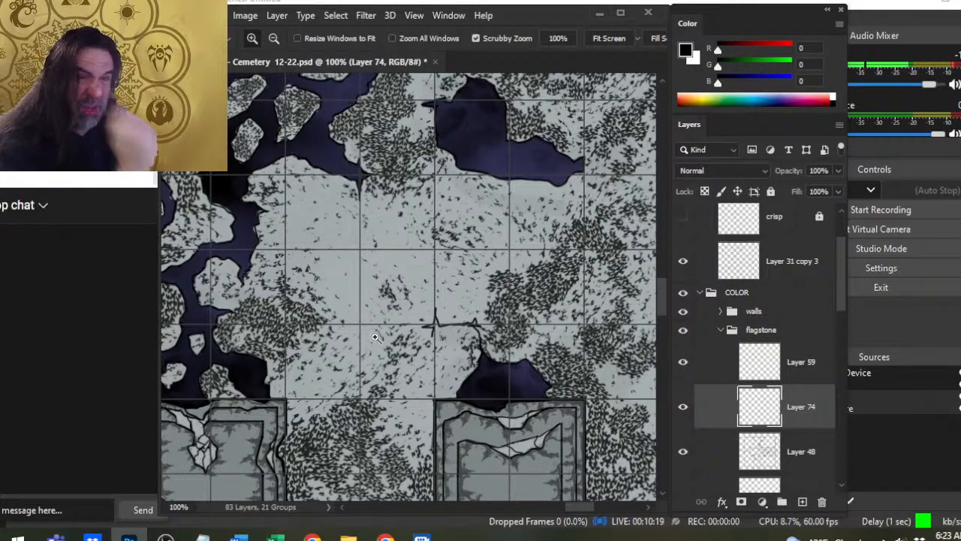
drag(490, 368, 451, 351)
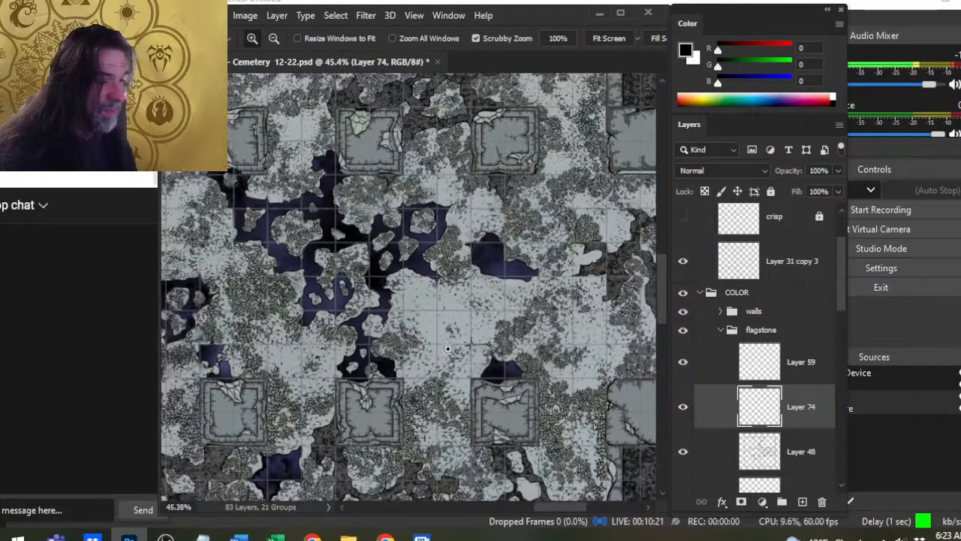
drag(538, 389, 588, 377)
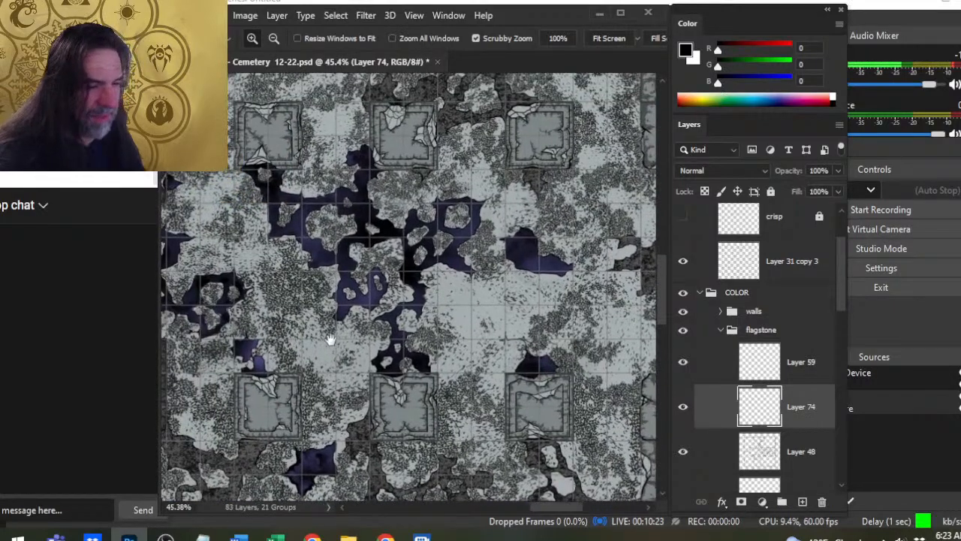
drag(350, 356, 512, 316)
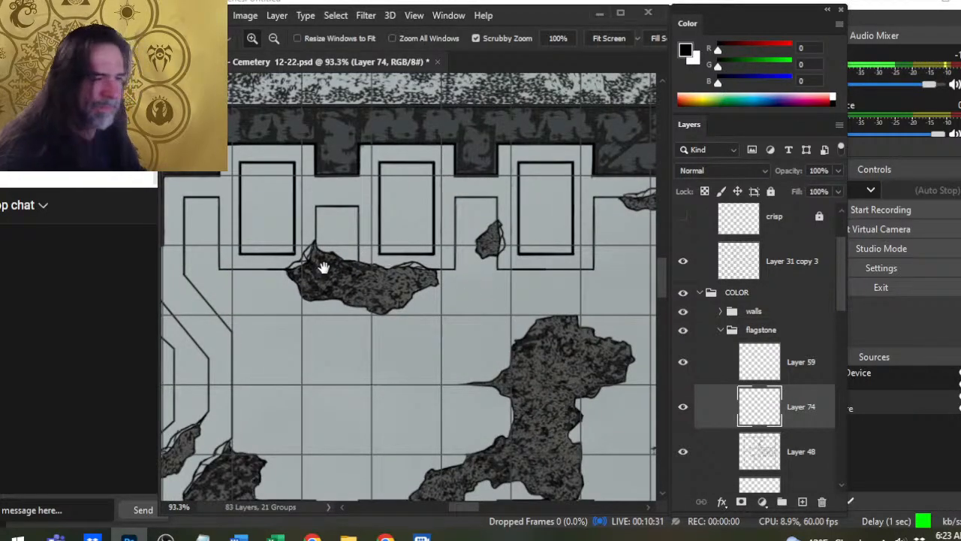
- Activate the Brush tool at the main building's northwest corner and set the texture brush size to 45 px
drag(324, 267, 466, 286)
key(b)
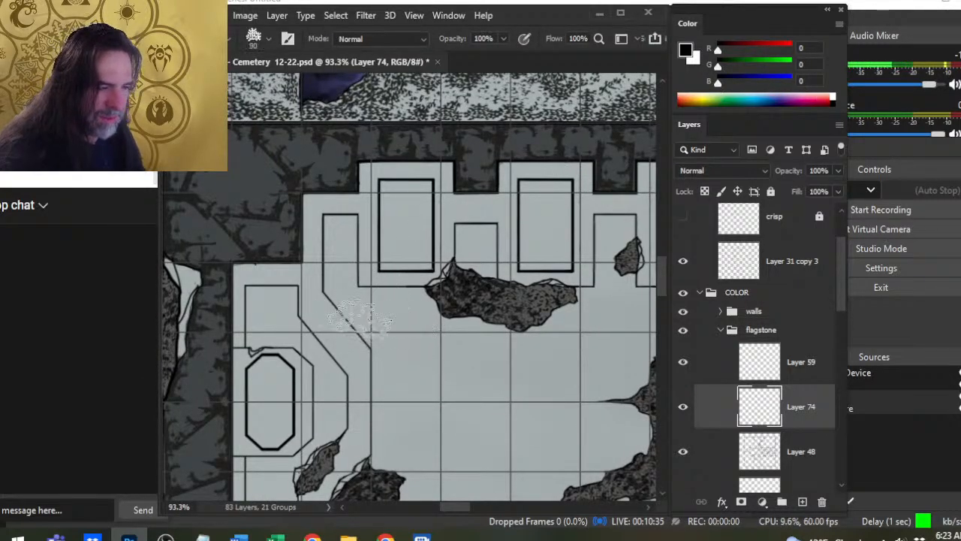
key(bracketleft)
key(bracketleft)
key(bracketleft)
key(bracketleft)
key(bracketleft)
key(bracketleft)
key(bracketleft)
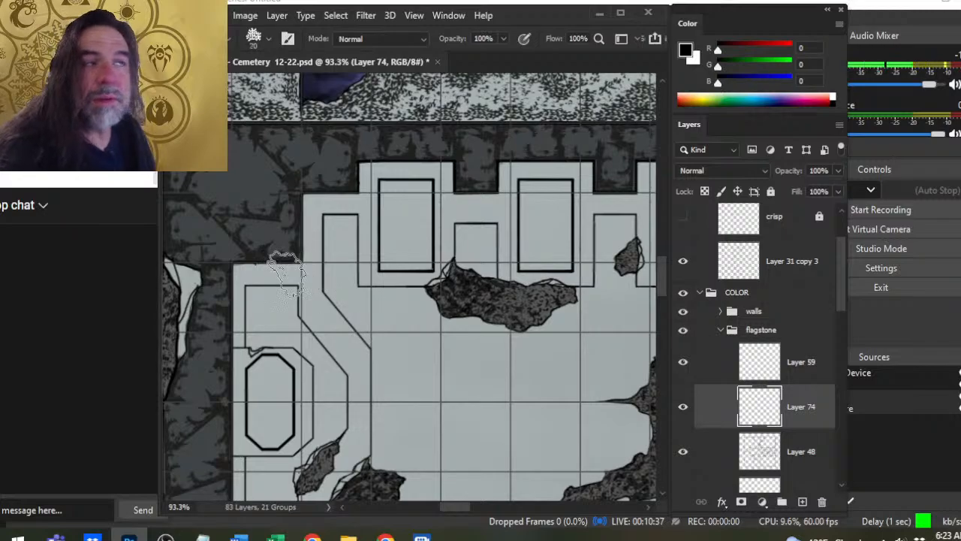
key(bracketright)
key(bracketright)
key(bracketright)
key(bracketright)
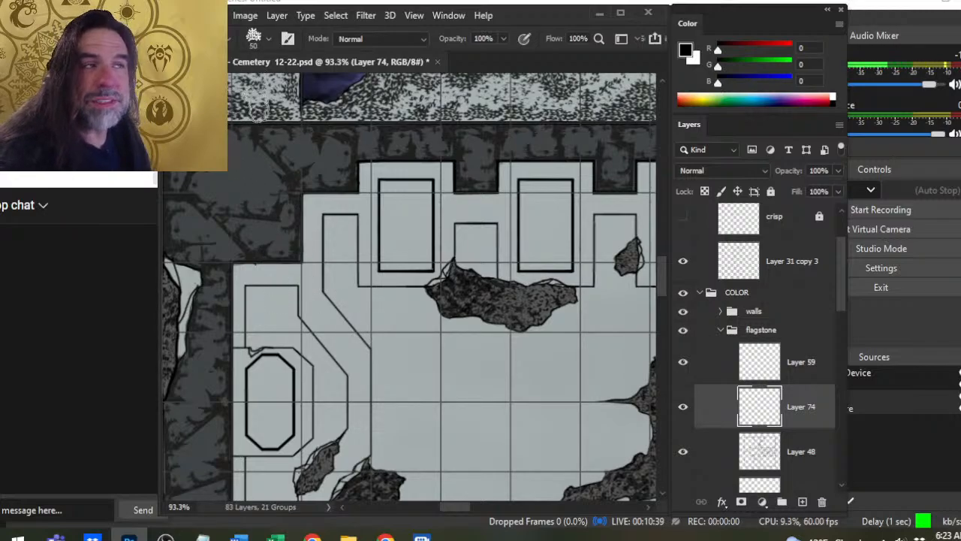
key(bracketleft)
key(bracketleft)
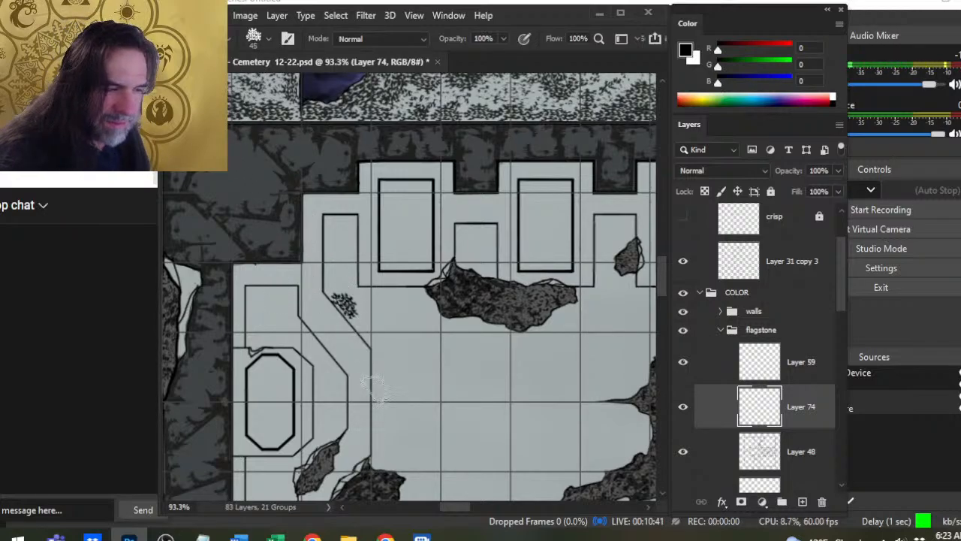
- Stamp black speckles into the upper end of the narrow floor panel beside the northwestern tomb, using a 45 to 50 px brush
drag(332, 249, 395, 337)
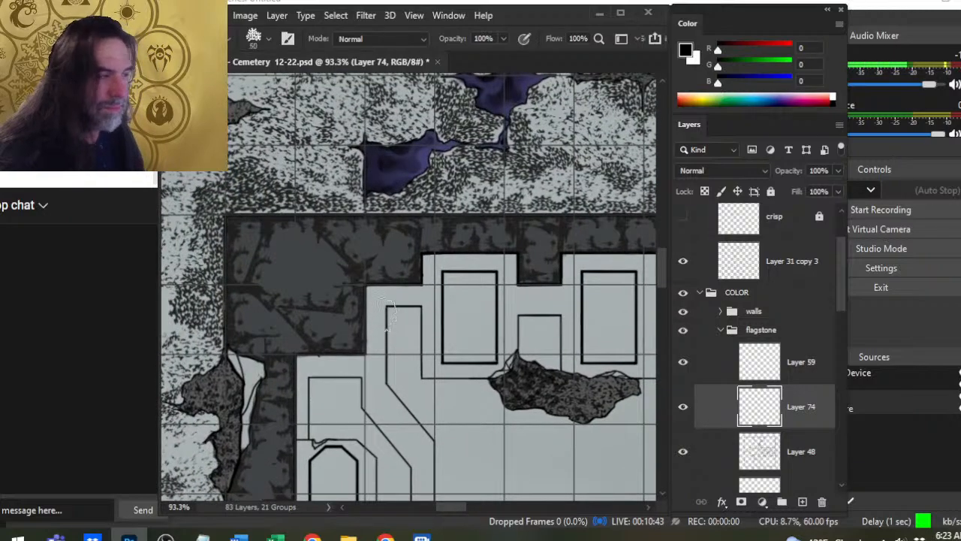
key(bracketright)
key(bracketright)
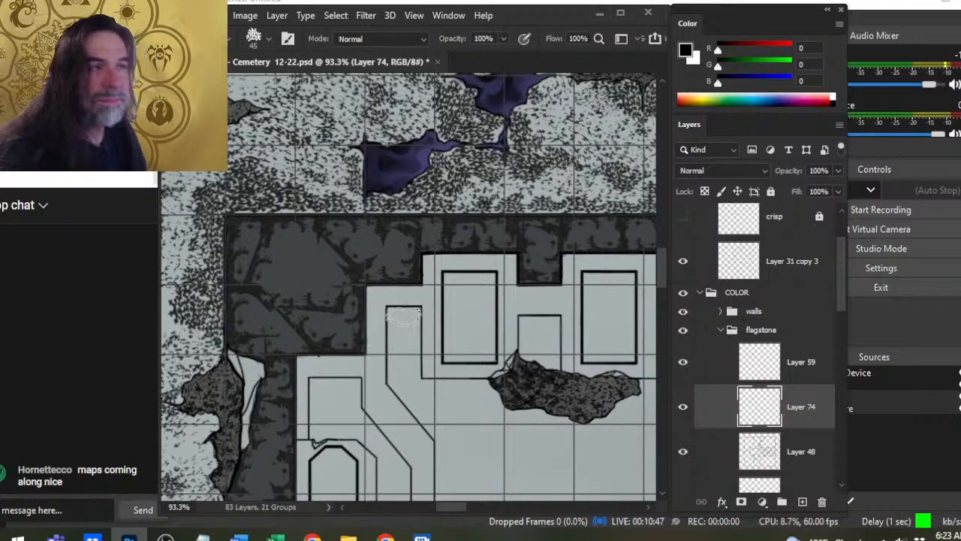
click(404, 314)
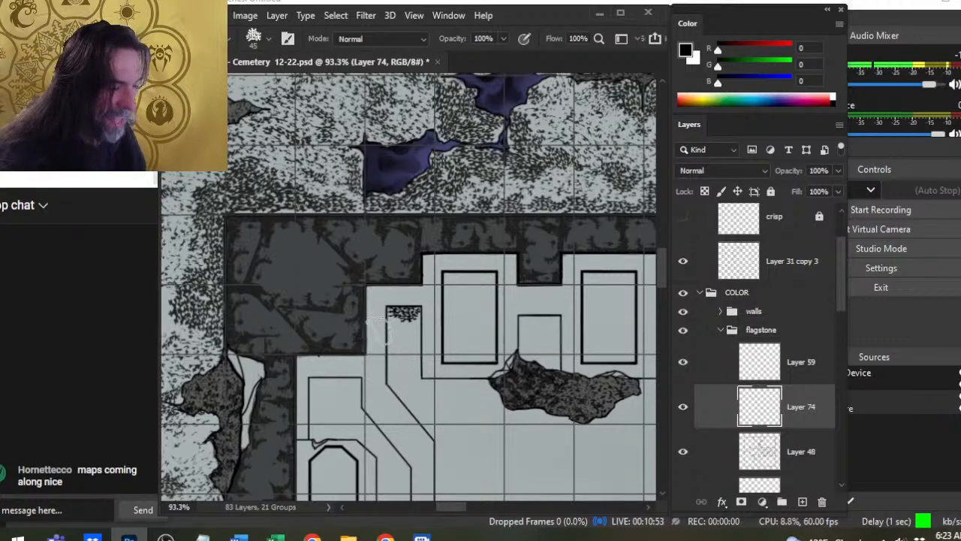
drag(404, 332, 394, 347)
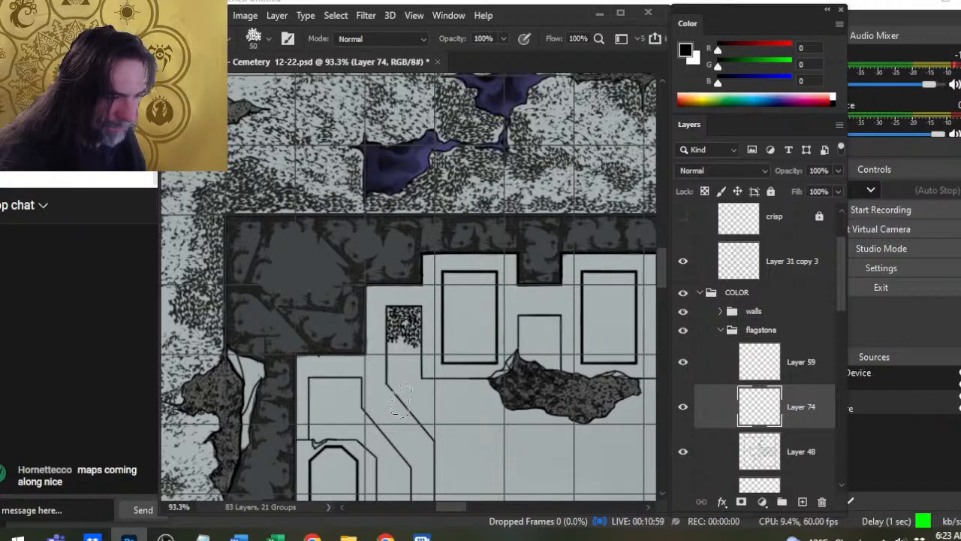
- Switch to the Eraser tool and give it the textured brush tip at 50 px
key(e)
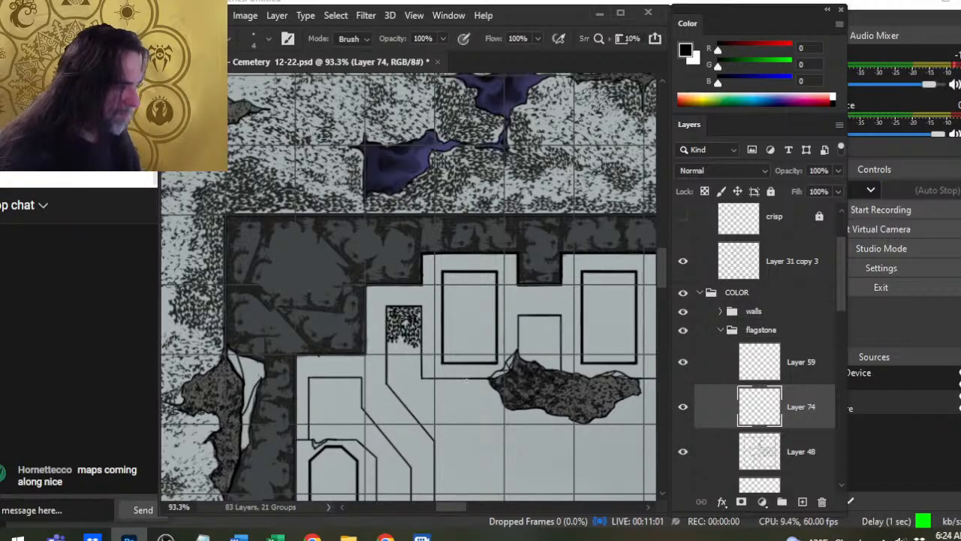
right_click(474, 368)
double_click(495, 378)
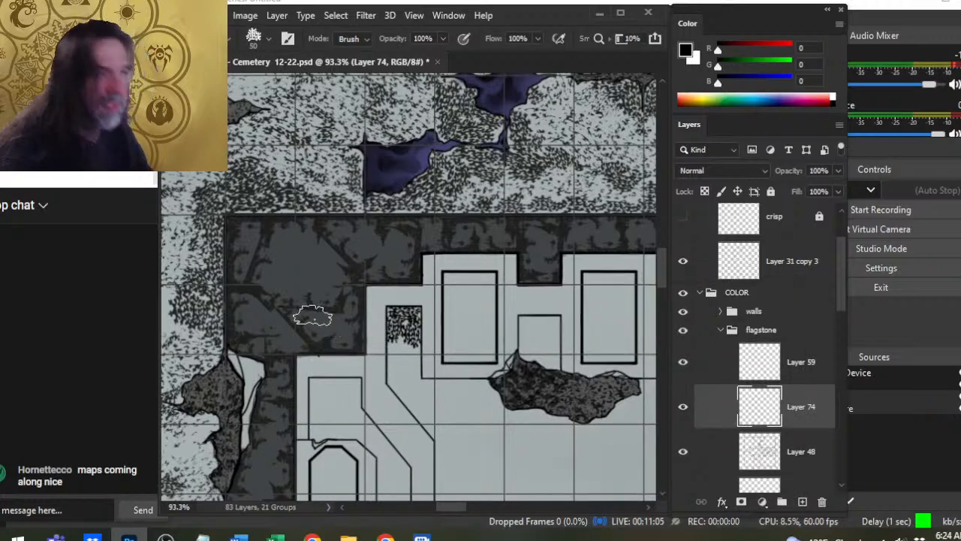
- Thin the black speckles at the upper end of the narrow floor panel with the textured eraser at 80 px
key(bracketright)
key(bracketright)
key(bracketright)
key(bracketright)
key(bracketright)
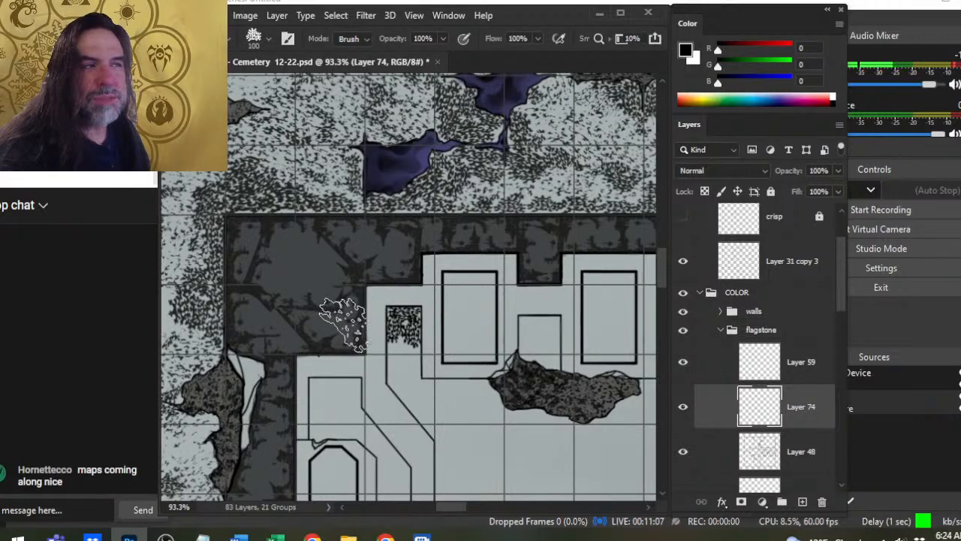
key(bracketleft)
key(bracketleft)
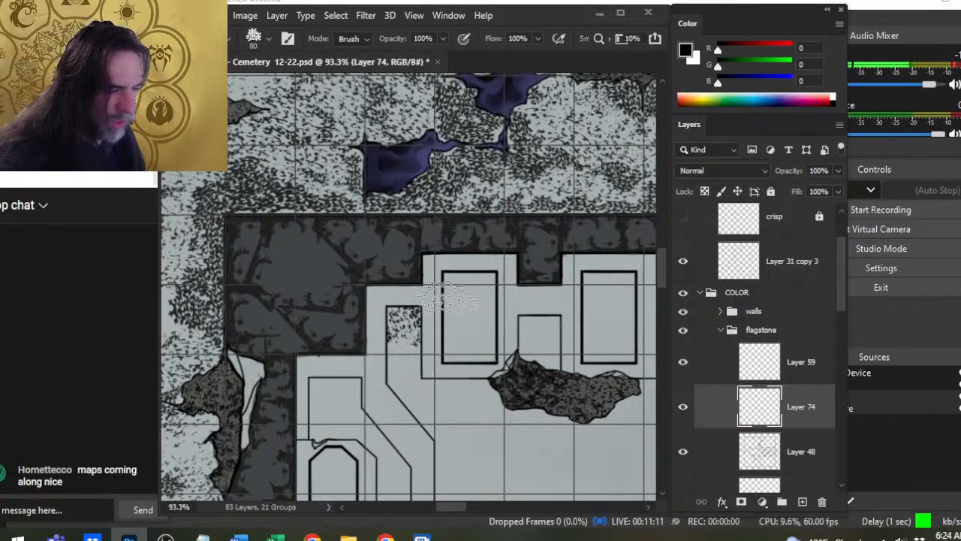
- Re-stamp black speckles at the narrow panel's upper end with a 40 px brush, blending them with the textured eraser
key(b)
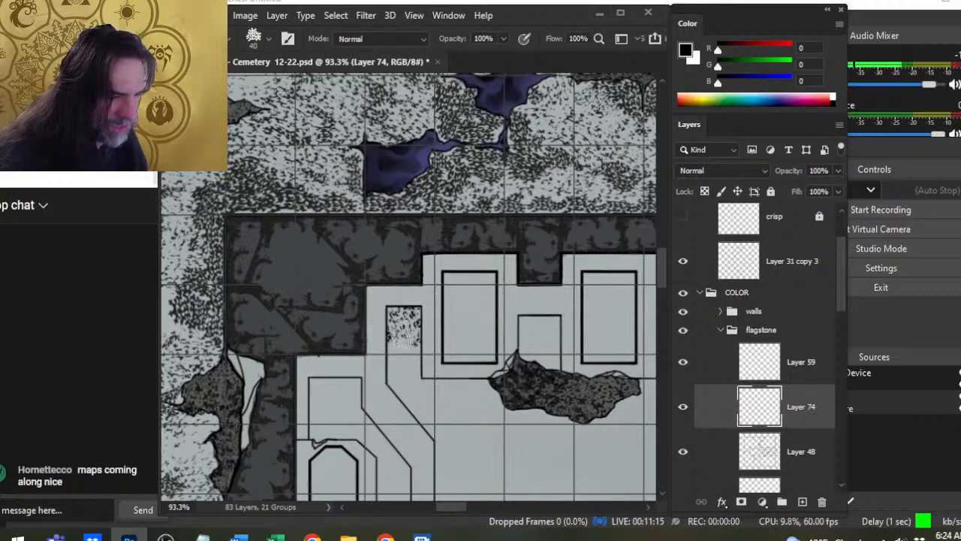
click(403, 325)
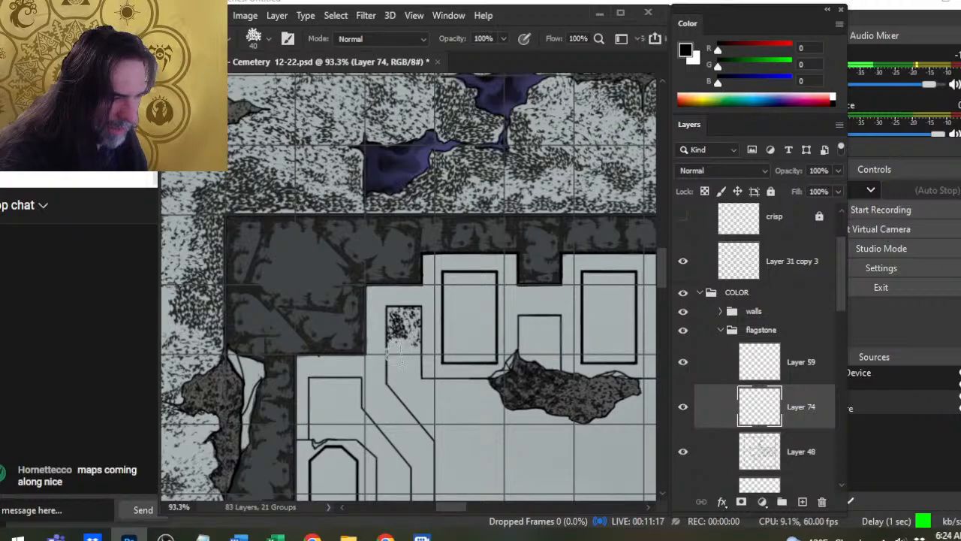
click(408, 330)
key(e)
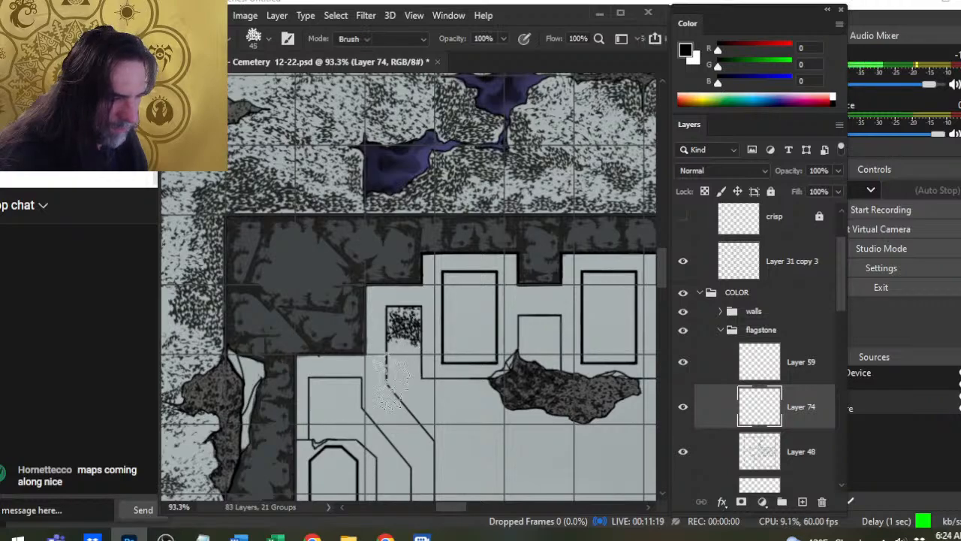
click(402, 356)
click(406, 355)
- Extend the black speckles down the narrow floor panel and along its diagonal edge, using a 40 to 50 px brush
key(b)
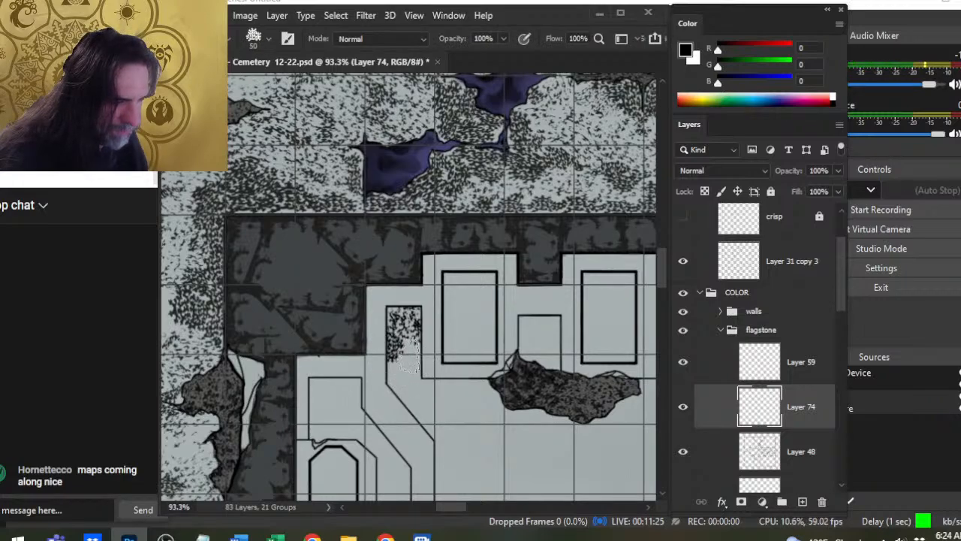
click(407, 356)
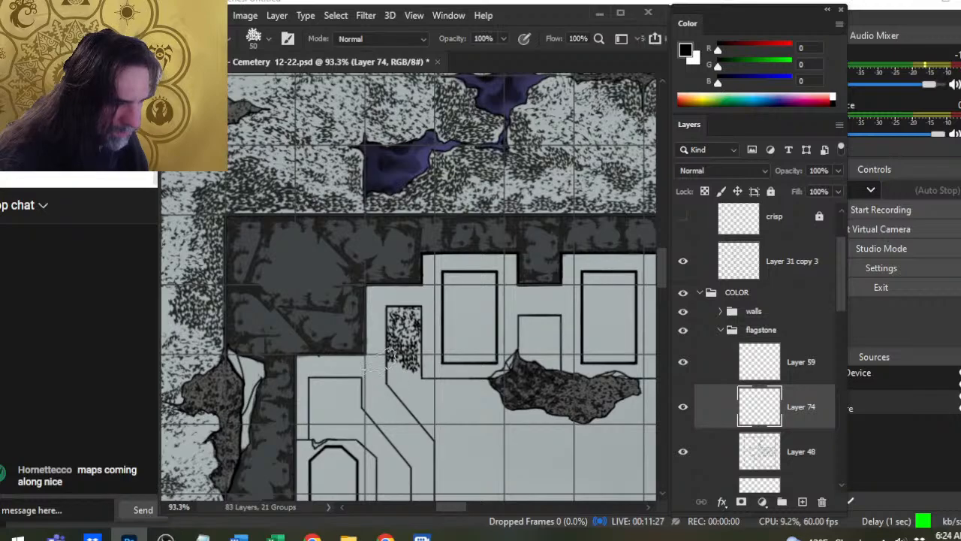
click(397, 375)
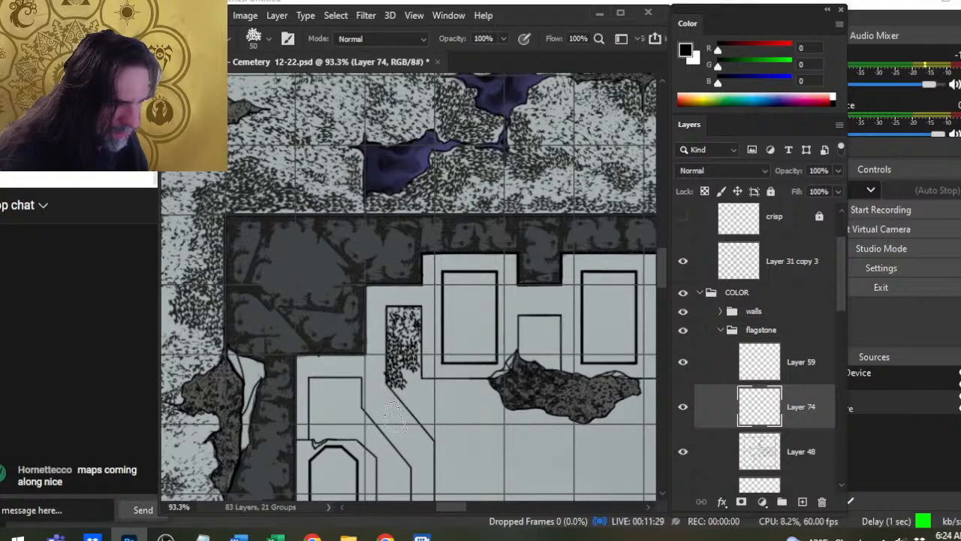
click(401, 368)
click(410, 381)
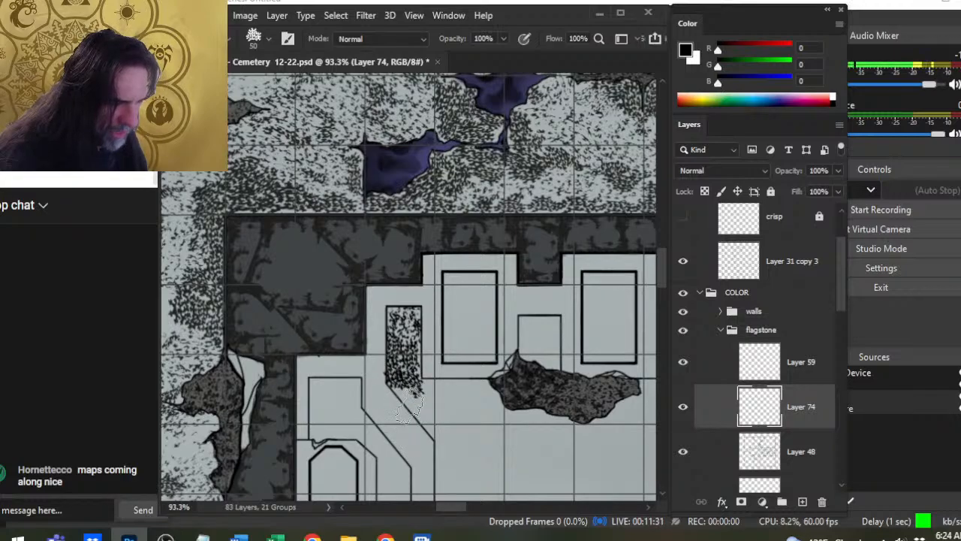
key(bracketleft)
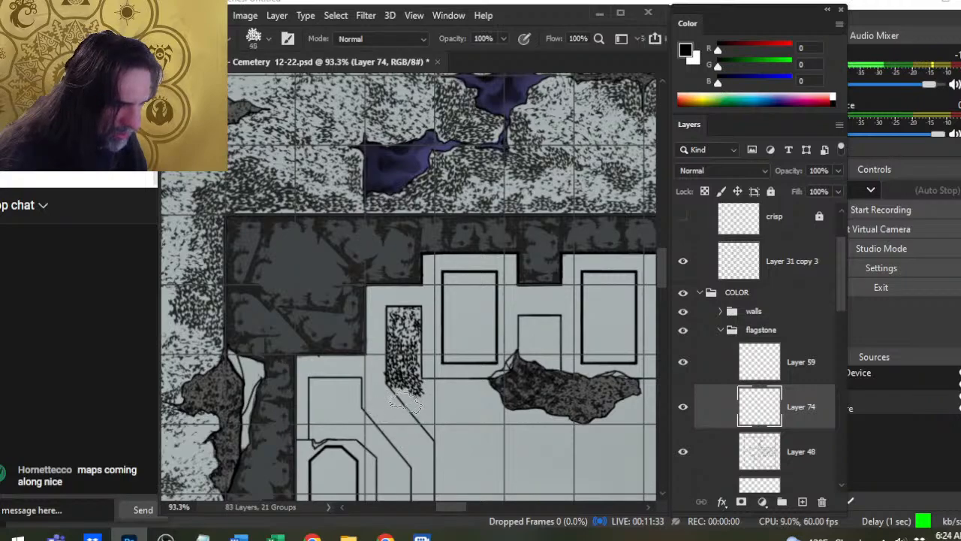
click(405, 396)
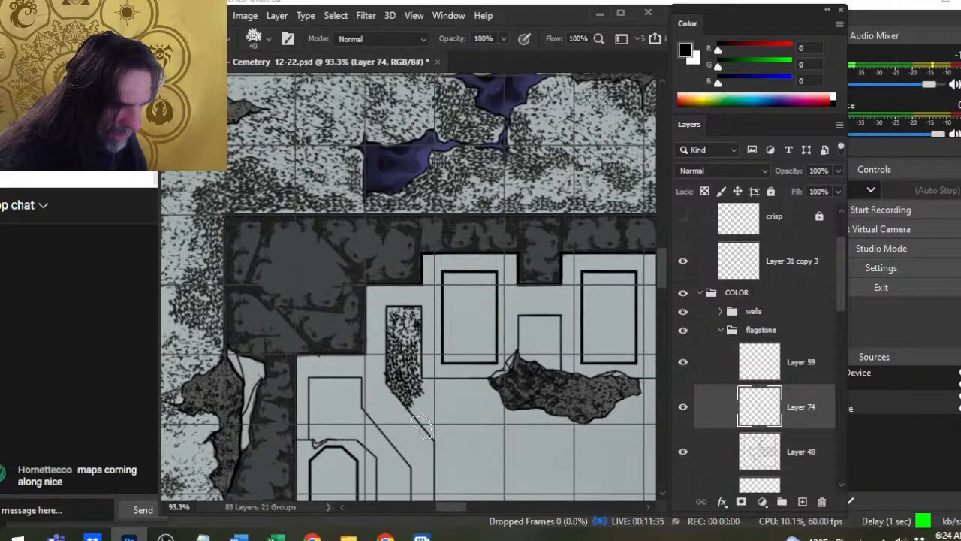
click(420, 416)
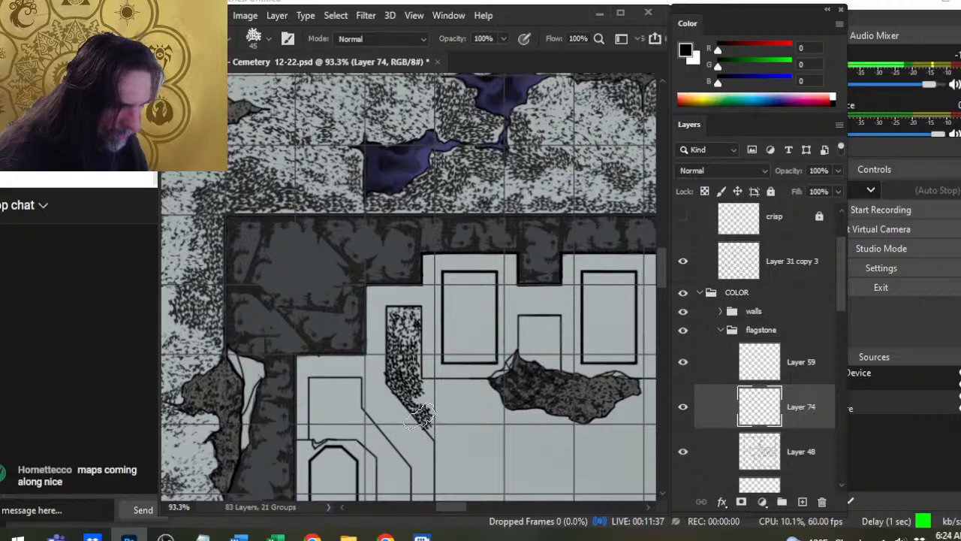
- Stamp black speckles with a 50 px brush on the floor just south of the northwestern tomb, beside the diagonal edge
key(bracketright)
key(bracketright)
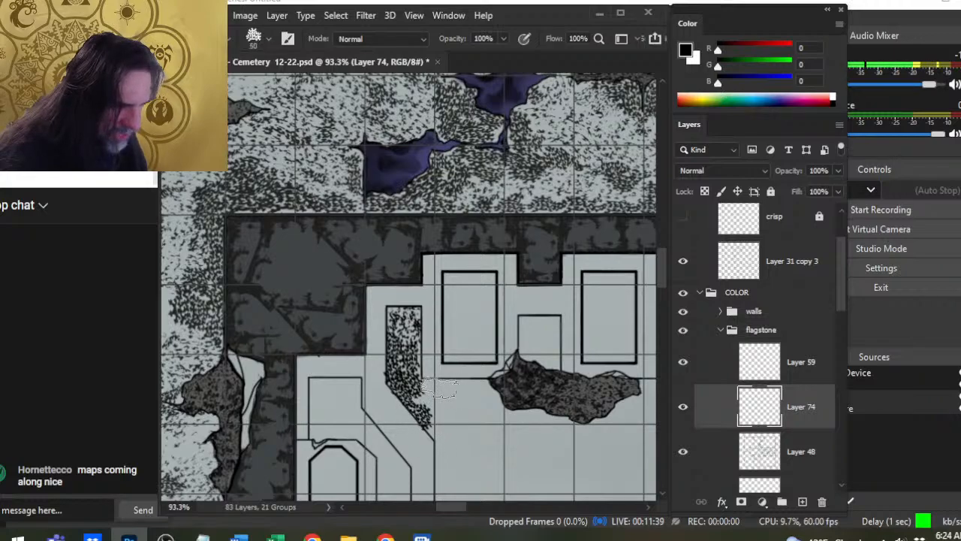
click(439, 389)
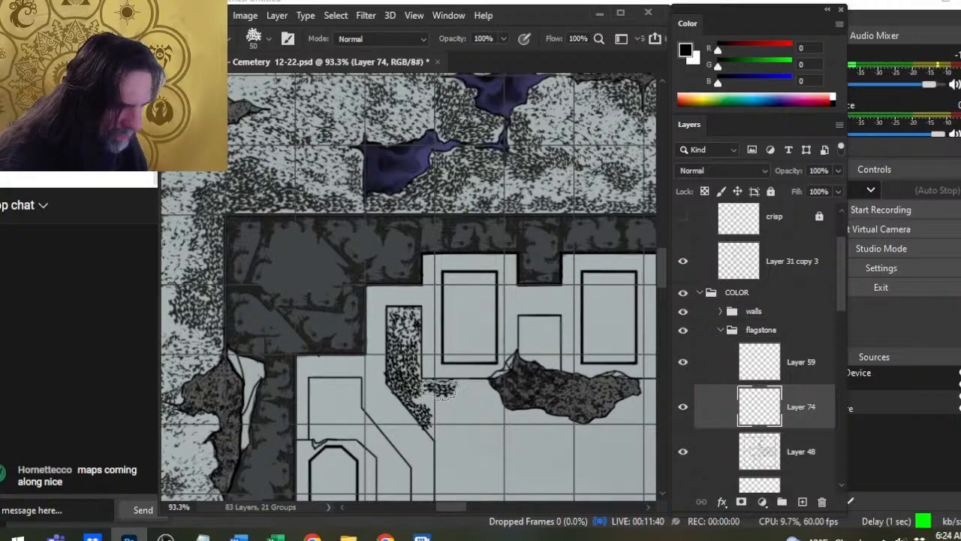
click(433, 402)
click(459, 396)
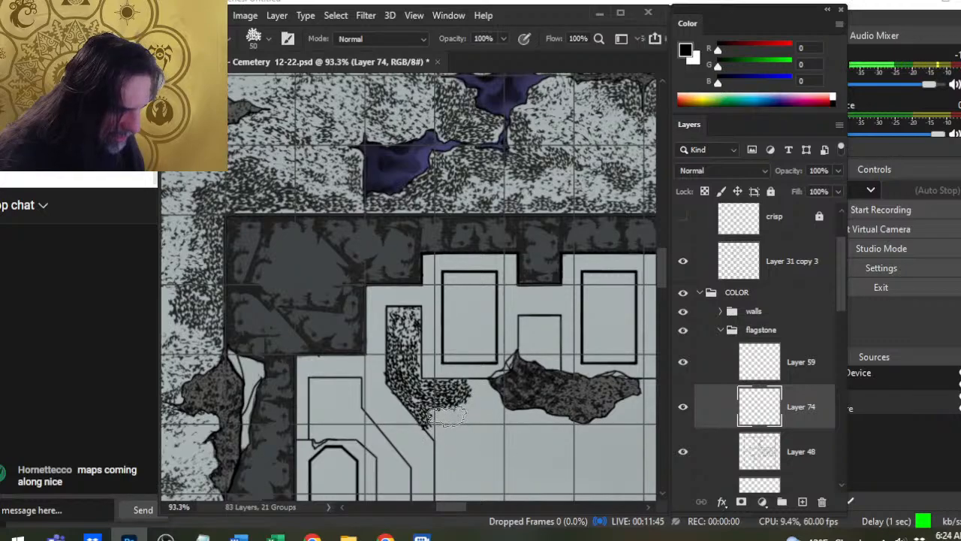
click(449, 417)
click(444, 430)
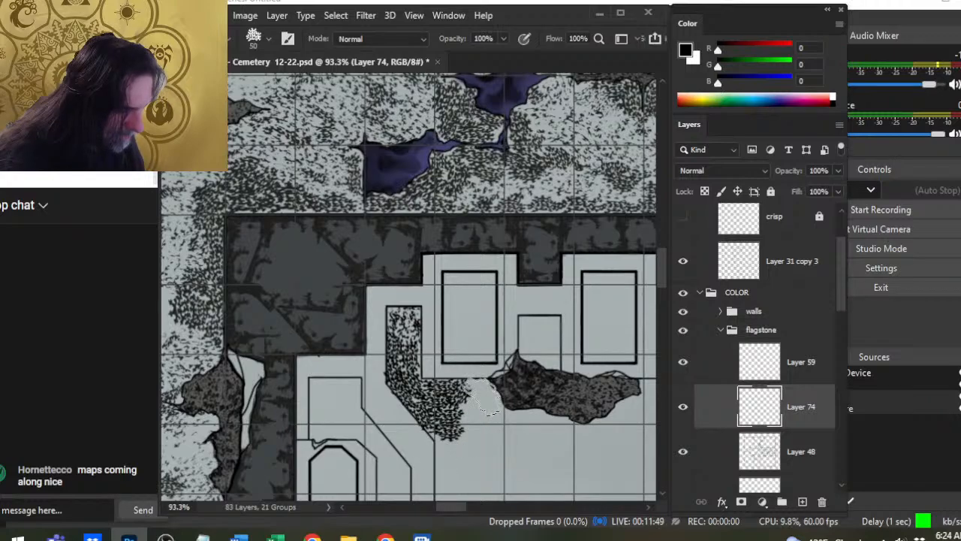
- Spread the speckles east to the broken rubble patch and south along the floor's west edge, using a 45 to 60 px brush
click(484, 393)
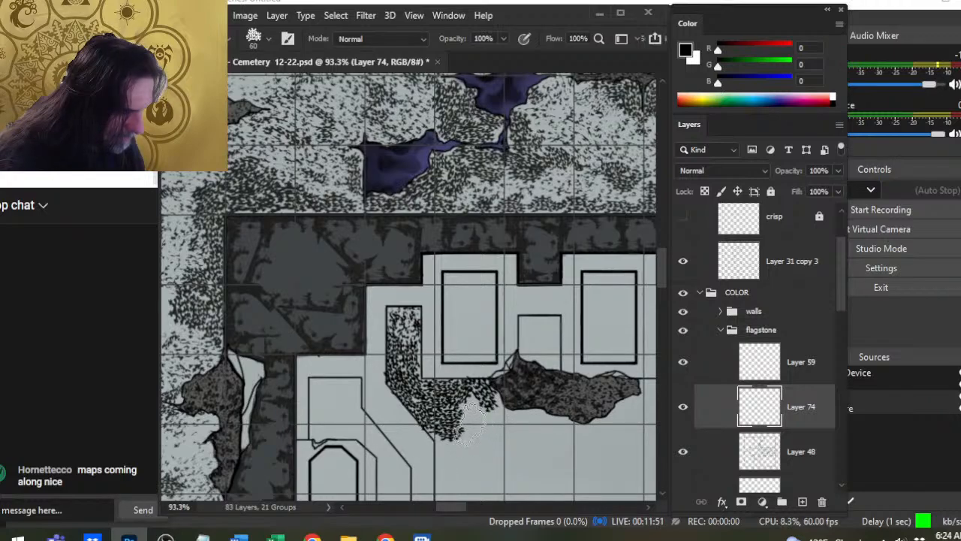
click(468, 412)
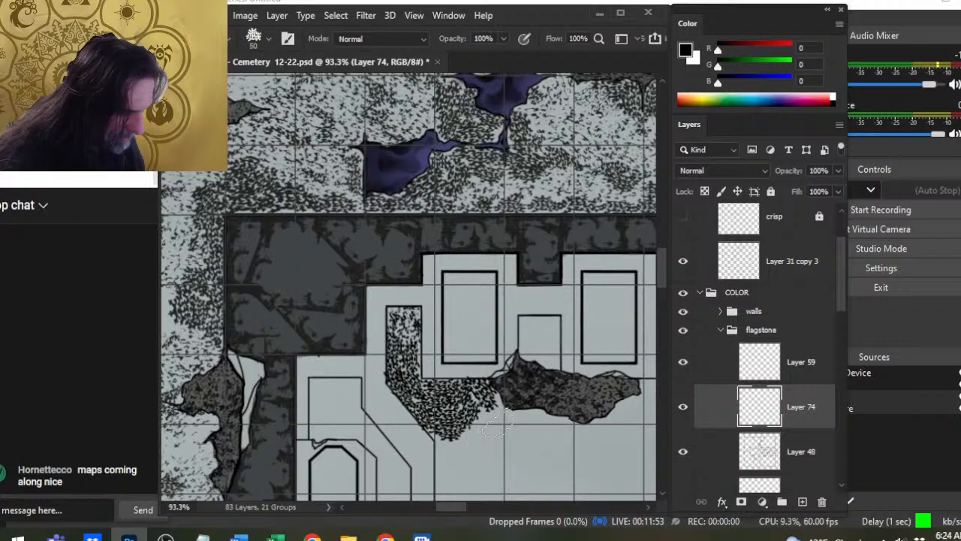
click(478, 427)
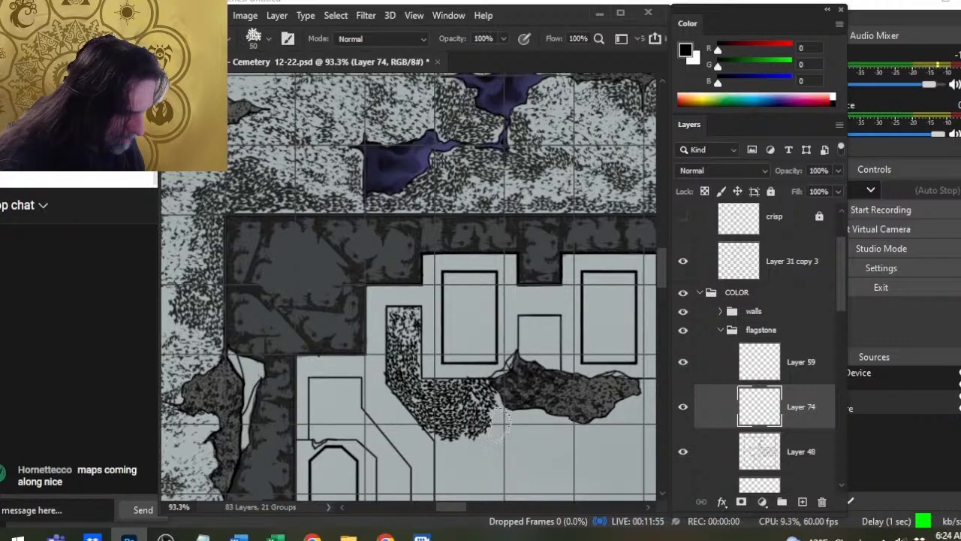
click(497, 425)
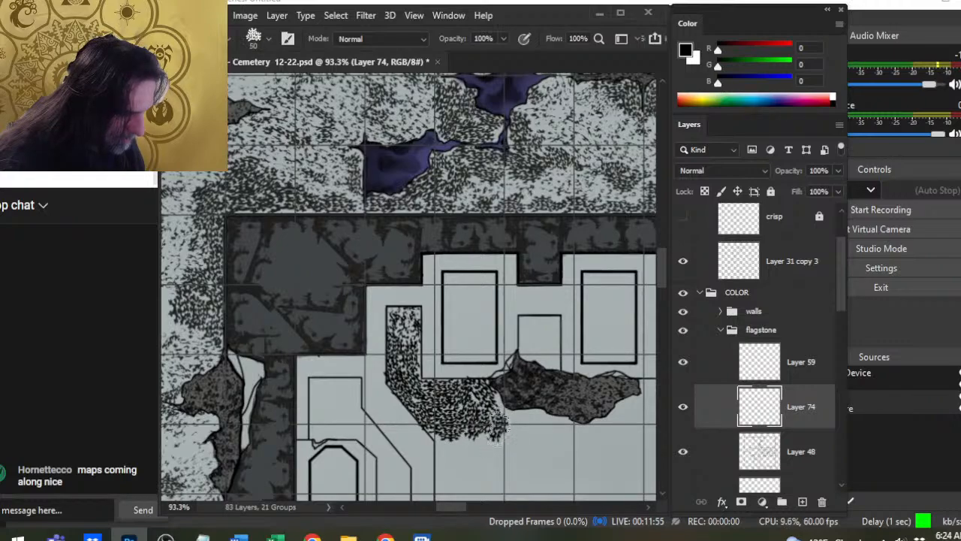
key(bracketleft)
click(455, 447)
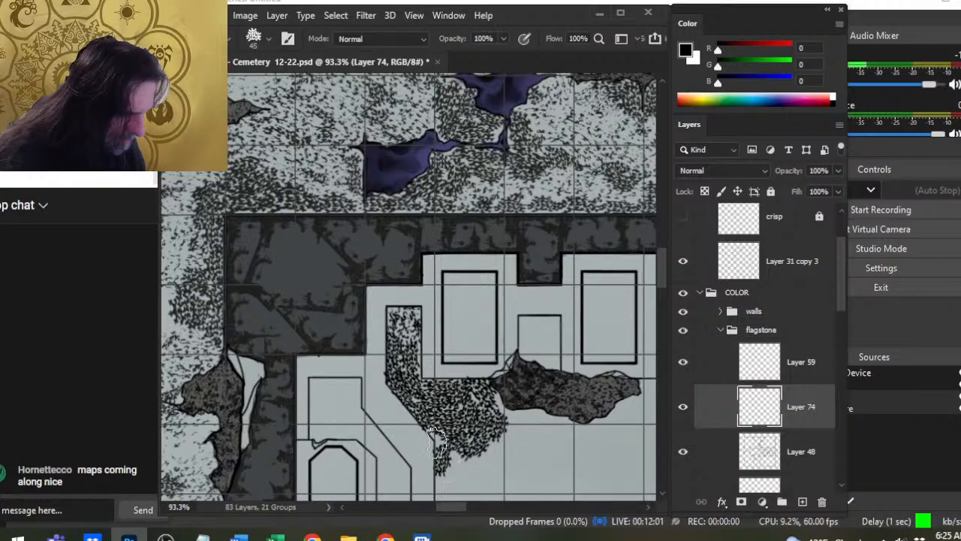
- Thin the speckles in the panel and adjoining floor with the textured eraser, restamping and softening the ones along the diagonal edge
key(e)
mouse_move(427, 413)
mouse_down()
mouse_move(416, 372)
mouse_move(439, 349)
mouse_move(461, 404)
mouse_move(484, 424)
mouse_move(473, 454)
mouse_move(450, 473)
mouse_move(450, 428)
mouse_move(427, 485)
mouse_move(420, 422)
mouse_move(431, 402)
mouse_move(418, 404)
mouse_move(427, 417)
mouse_move(431, 398)
mouse_move(412, 404)
mouse_up()
key(b)
key(bracketright)
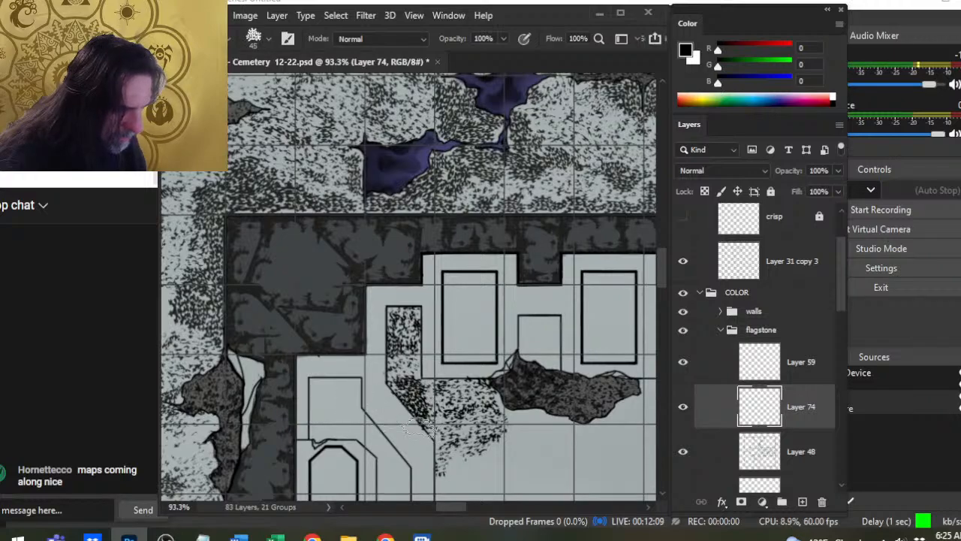
key(e)
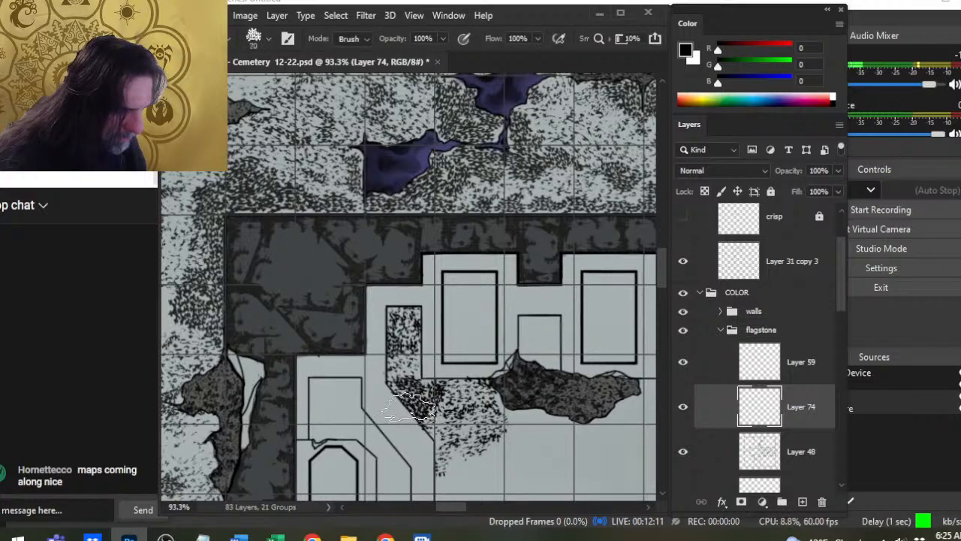
- Darken the floor along the tomb's south edge with a 40 to 50 px brush and soften it with a 70 px eraser
key(b)
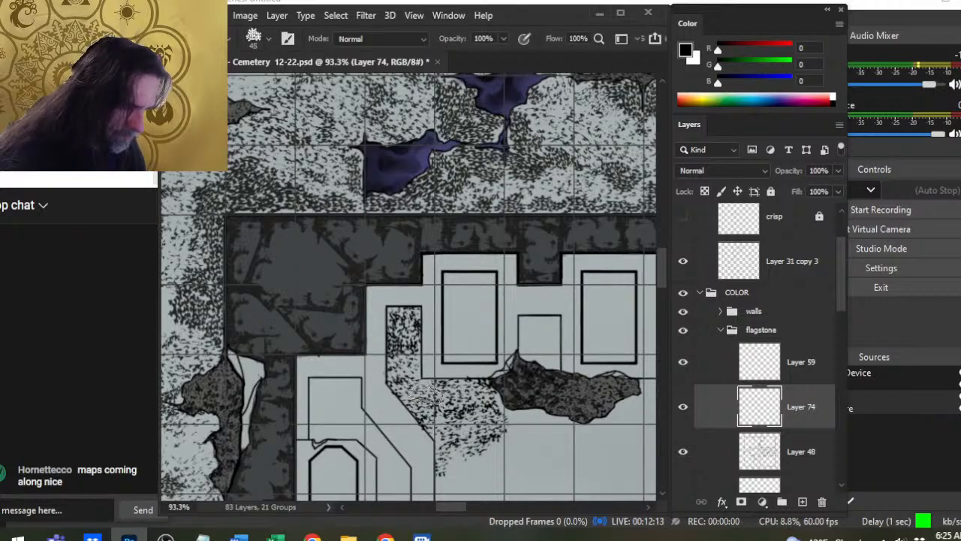
drag(428, 394, 434, 412)
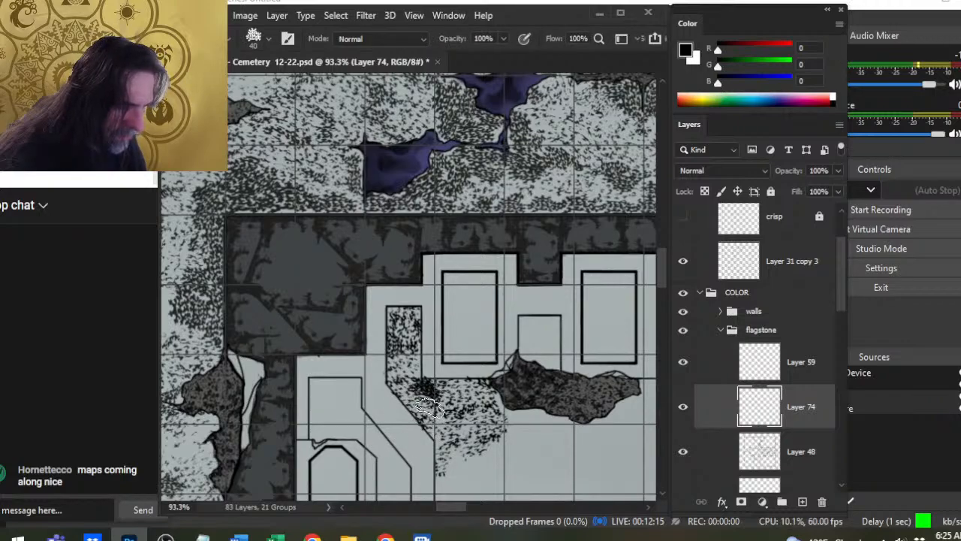
key(e)
key(b)
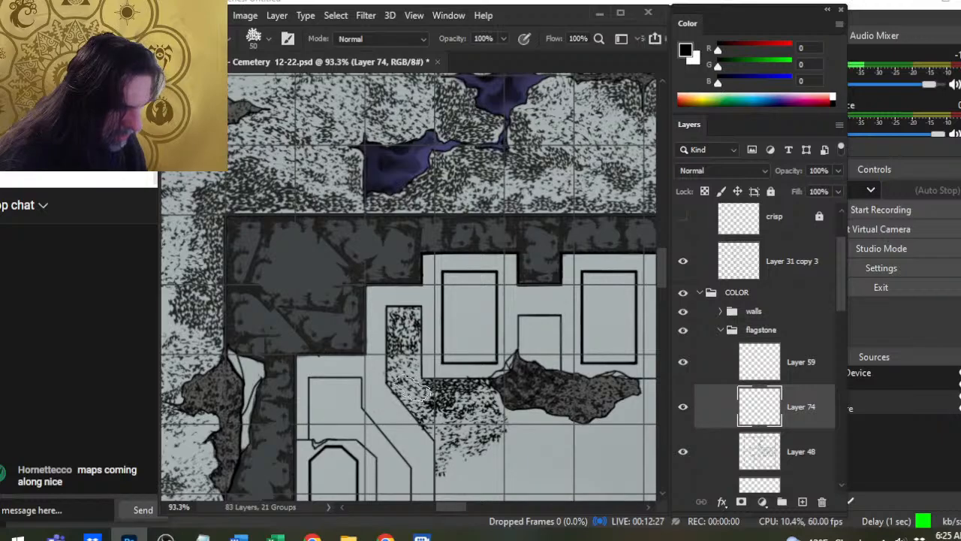
key(e)
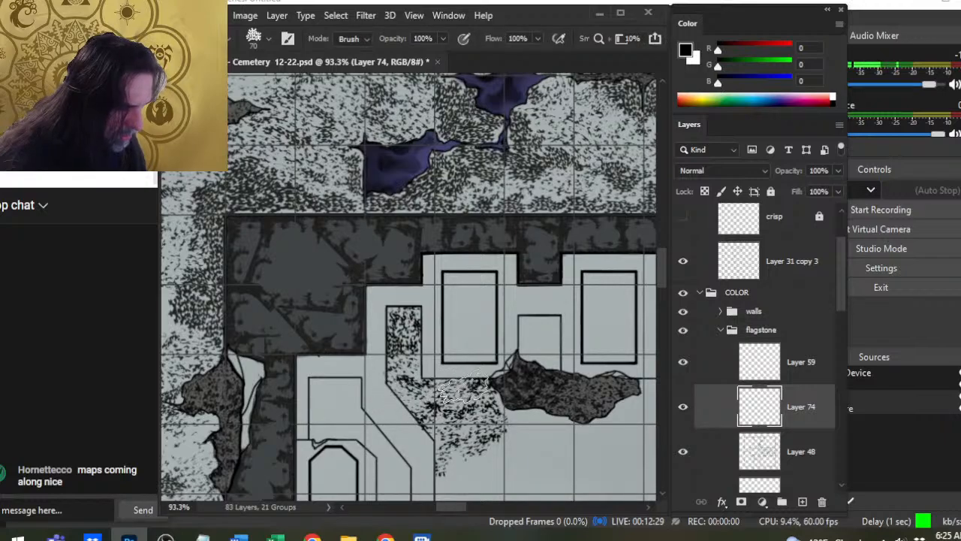
- Stamp denser speckles along the diagonal edge and extend the texture south across the floor below the tomb
key(b)
key([)
mouse_move(411, 394)
mouse_down()
mouse_move(435, 391)
mouse_move(453, 402)
mouse_move(454, 393)
mouse_move(445, 434)
mouse_move(436, 417)
mouse_move(486, 425)
mouse_up()
mouse_move(464, 460)
mouse_down()
mouse_move(499, 452)
mouse_move(467, 477)
mouse_move(460, 466)
mouse_move(454, 473)
mouse_move(492, 480)
mouse_move(519, 436)
mouse_up()
- Extend the black speckles east across the floor south of the rubble patch with a 50 to 60 px brush
key(bracketright)
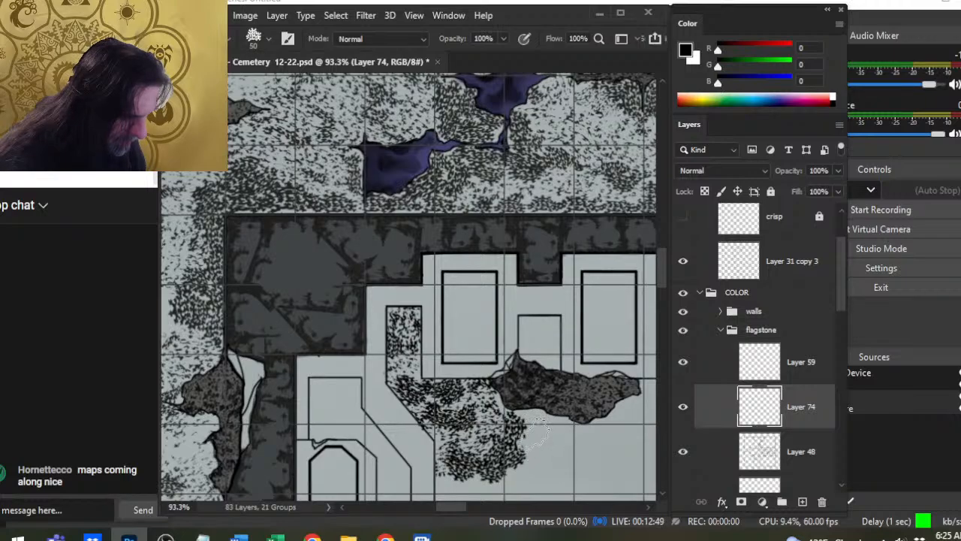
drag(537, 434, 539, 472)
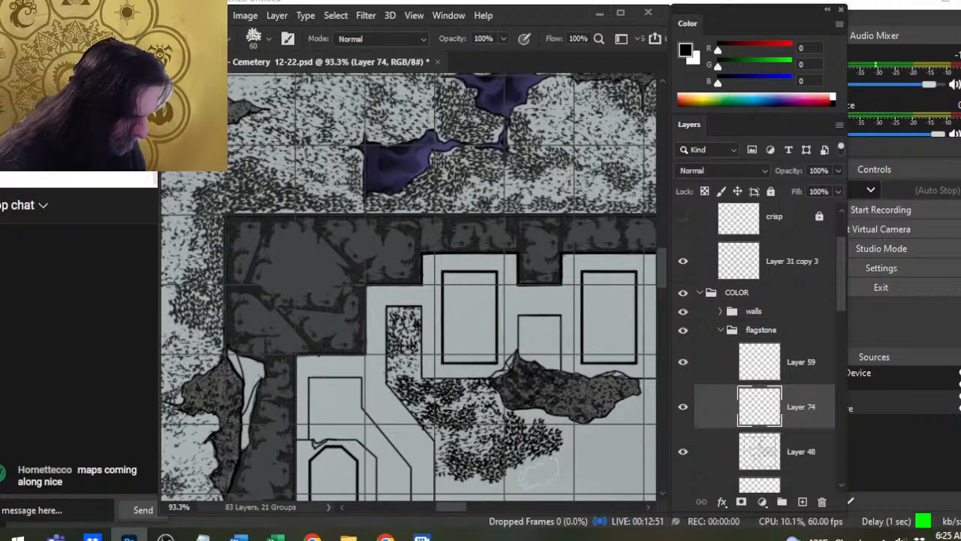
click(542, 464)
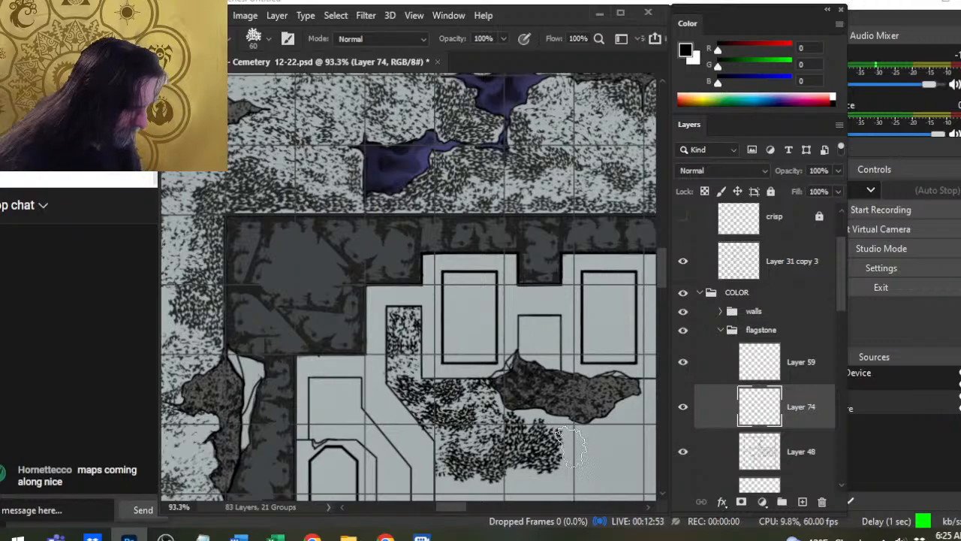
click(571, 452)
- Break up the dense speckles on the floor south of the tomb and rubble patch with the enlarged textured eraser
drag(520, 373, 504, 280)
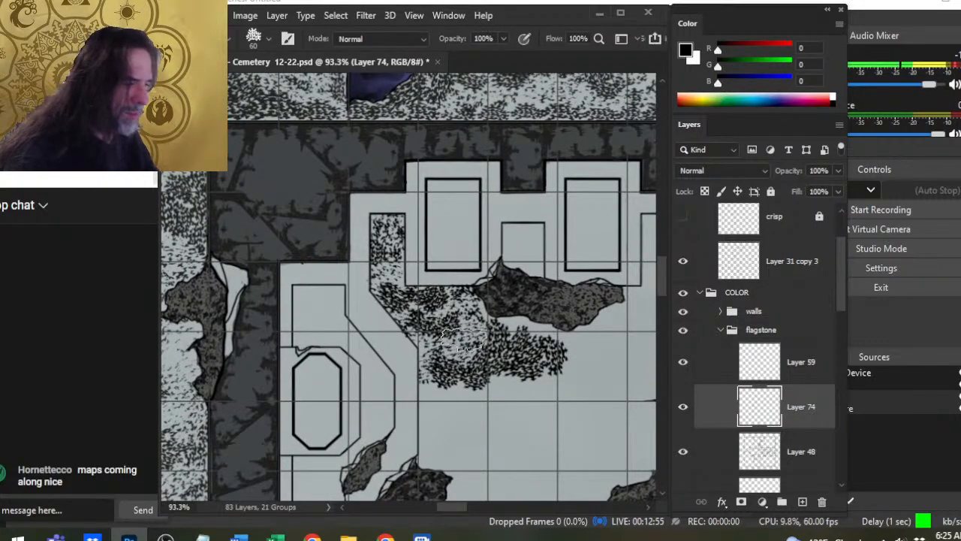
key(e)
key(bracketright)
key(bracketright)
key(bracketright)
key(bracketright)
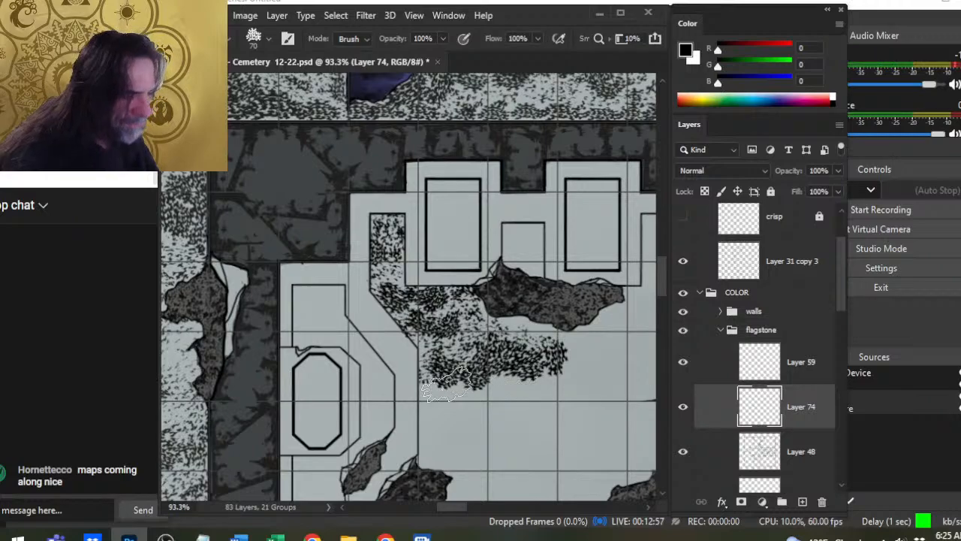
mouse_move(502, 403)
mouse_down()
mouse_move(491, 372)
mouse_move(552, 364)
mouse_move(529, 377)
mouse_up()
mouse_move(449, 359)
mouse_down()
mouse_move(396, 298)
mouse_move(442, 339)
mouse_up()
- Stamp black speckles along the south edge of the rubble patch and around its east end with a 50 to 60 px brush
key(b)
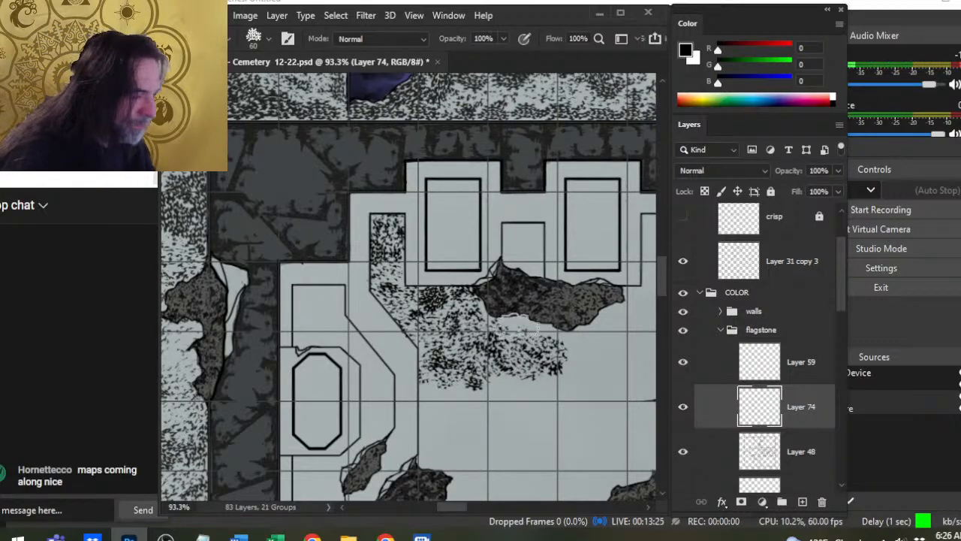
key(bracketleft)
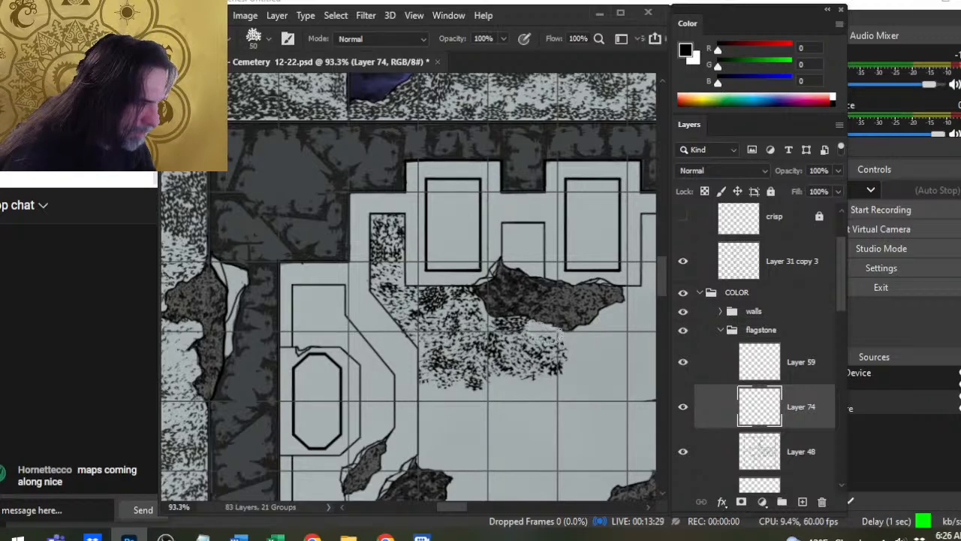
key(bracketright)
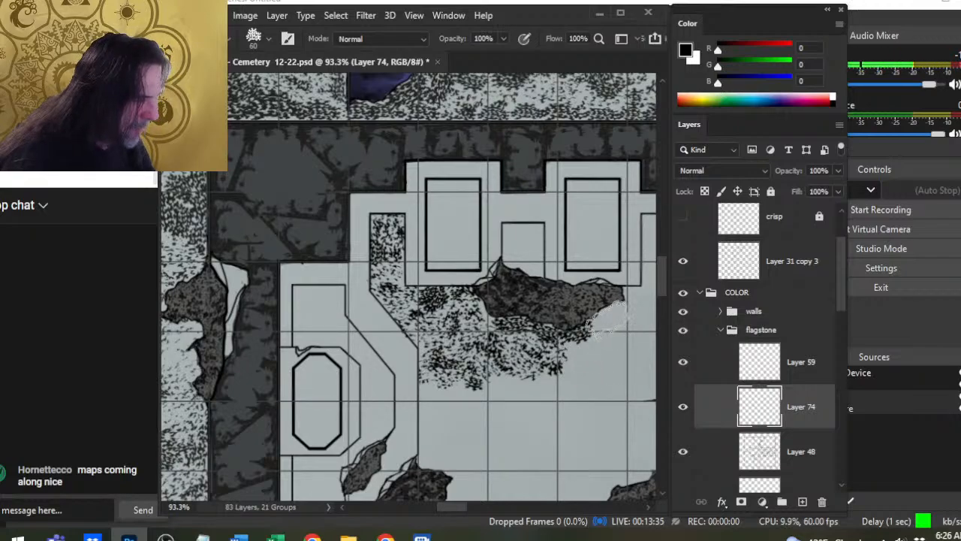
click(615, 314)
mouse_move(593, 347)
mouse_down()
mouse_move(574, 364)
mouse_move(588, 400)
mouse_move(618, 366)
mouse_move(606, 354)
mouse_move(623, 321)
mouse_move(636, 320)
mouse_move(578, 372)
mouse_up()
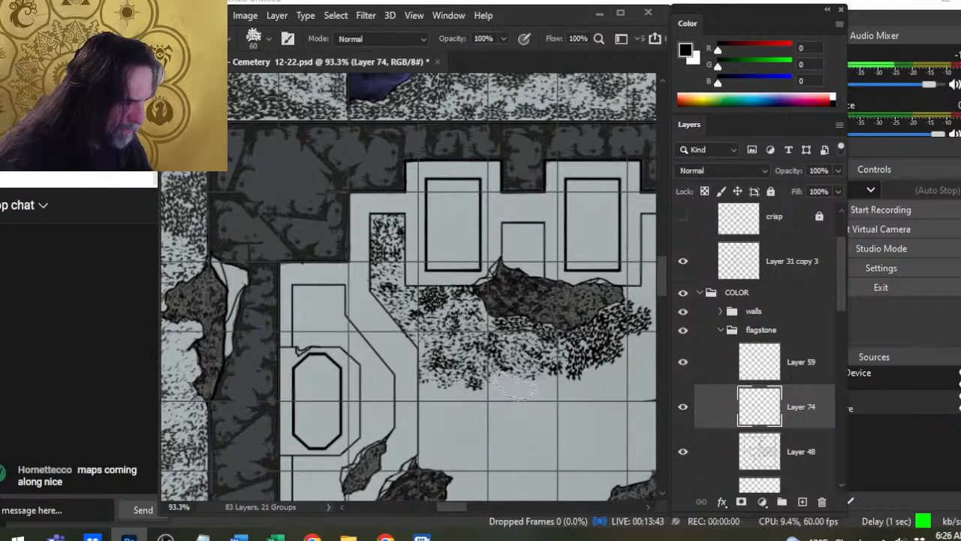
- Extend the speckles farther south across the floor with the 60 px brush and soften them with a 70 px eraser
mouse_move(514, 387)
mouse_down()
mouse_move(564, 389)
mouse_move(513, 408)
mouse_move(550, 398)
mouse_move(541, 409)
mouse_move(490, 403)
mouse_move(518, 425)
mouse_up()
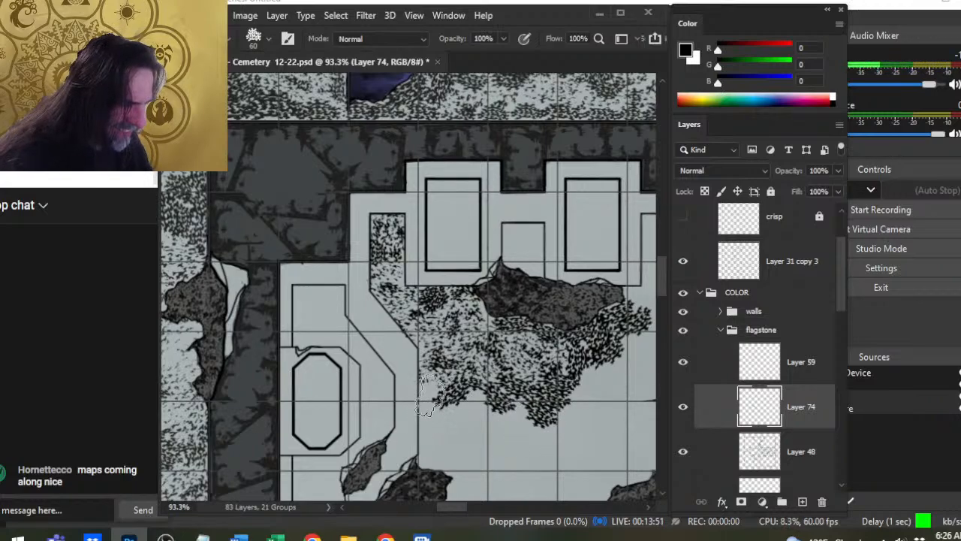
mouse_move(431, 396)
mouse_down()
mouse_move(447, 452)
mouse_move(438, 388)
mouse_move(442, 397)
mouse_move(476, 386)
mouse_move(567, 433)
mouse_move(580, 375)
mouse_move(597, 371)
mouse_move(618, 322)
mouse_move(639, 317)
mouse_move(566, 339)
mouse_move(513, 318)
mouse_move(522, 310)
mouse_move(599, 363)
mouse_move(564, 430)
mouse_up()
key(e)
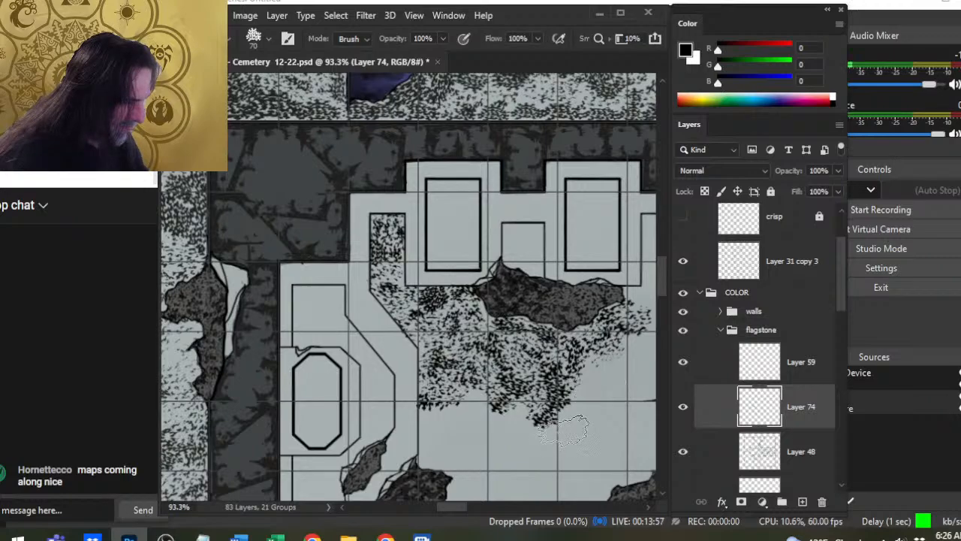
- Extend the speckles south along the floor's west edge to the southwest rubble patch with a 45 to 70 px brush
drag(464, 331, 456, 274)
key(b)
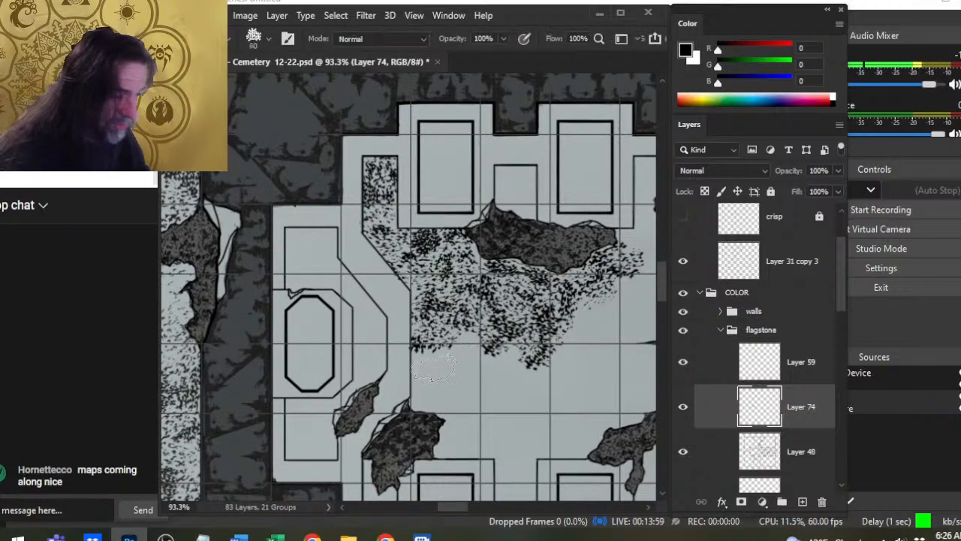
click(460, 353)
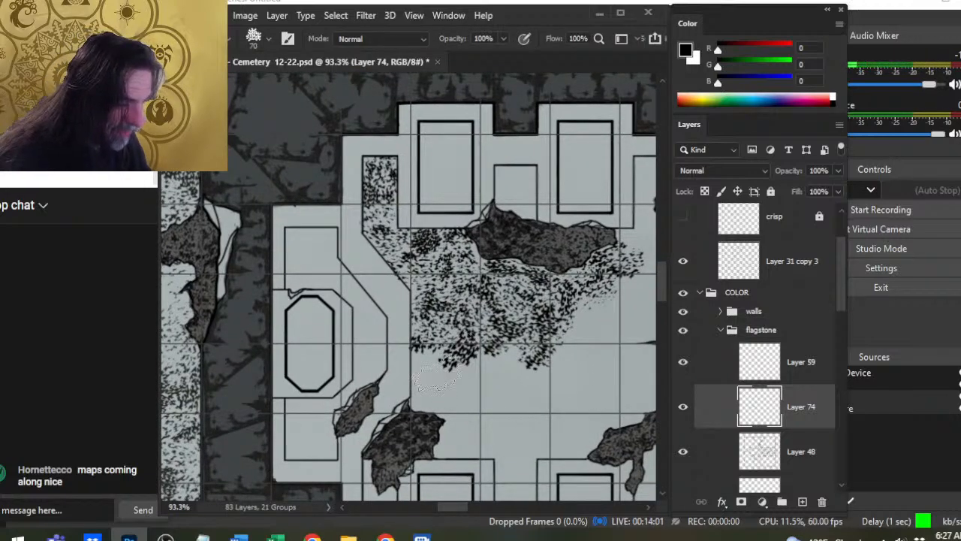
key(bracketleft)
click(423, 381)
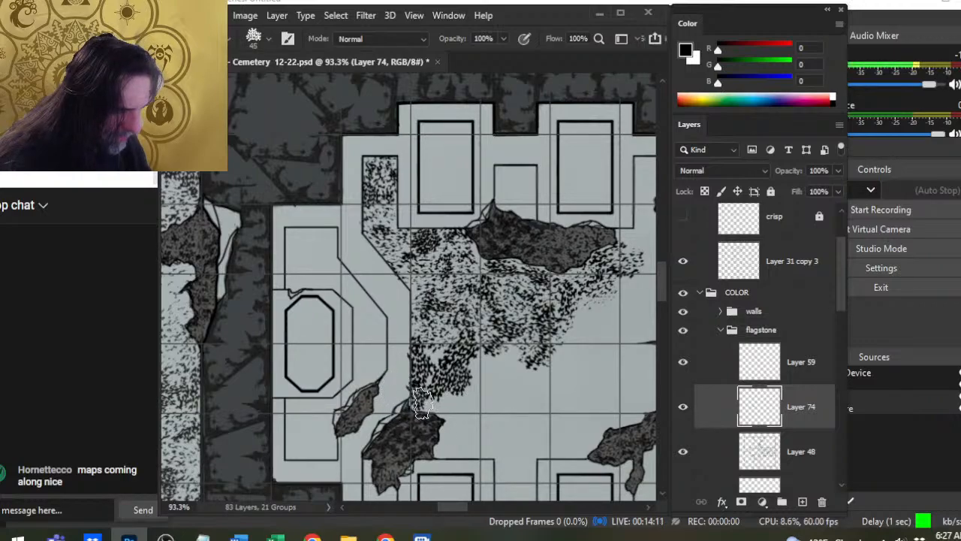
mouse_move(437, 410)
mouse_down()
mouse_move(471, 408)
mouse_move(457, 406)
mouse_move(481, 395)
mouse_move(475, 388)
mouse_move(490, 368)
mouse_move(455, 341)
mouse_move(473, 365)
mouse_move(458, 376)
mouse_move(479, 361)
mouse_move(472, 369)
mouse_move(506, 369)
mouse_move(504, 360)
mouse_move(492, 385)
mouse_move(518, 382)
mouse_move(482, 414)
mouse_move(482, 405)
mouse_move(509, 419)
mouse_move(515, 392)
mouse_up()
key([)
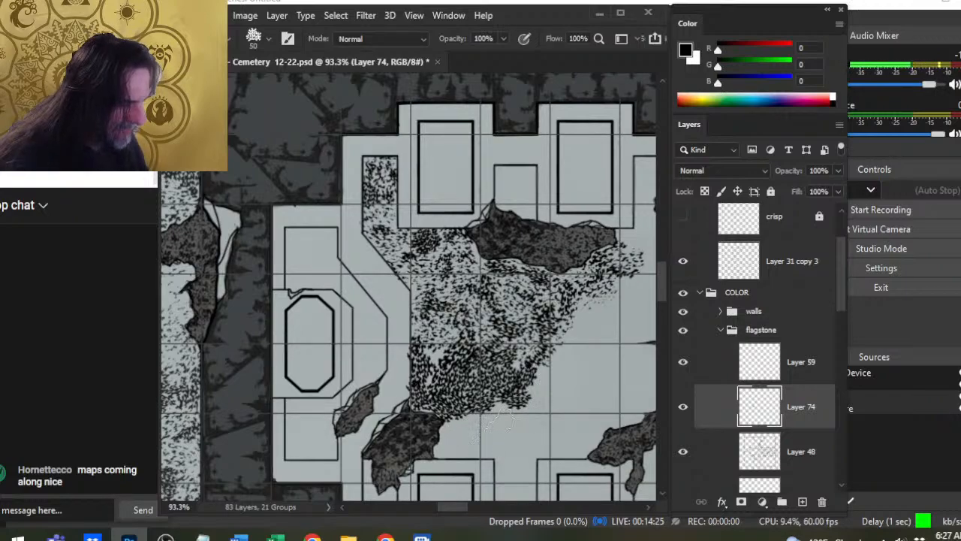
key(bracketright)
click(491, 418)
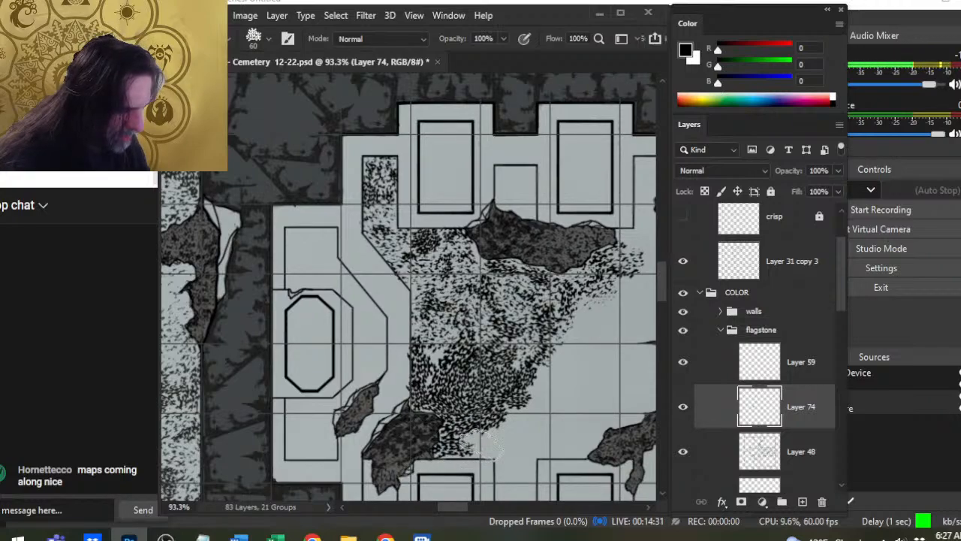
- Fill the floor northeast of the southwest rubble patch with dense speckles using the 60 px brush
mouse_move(507, 437)
mouse_down()
mouse_move(567, 388)
mouse_move(561, 398)
mouse_move(531, 400)
mouse_move(540, 404)
mouse_move(559, 368)
mouse_move(552, 371)
mouse_move(546, 397)
mouse_move(582, 349)
mouse_move(574, 338)
mouse_move(594, 305)
mouse_move(596, 330)
mouse_move(618, 314)
mouse_up()
click(612, 315)
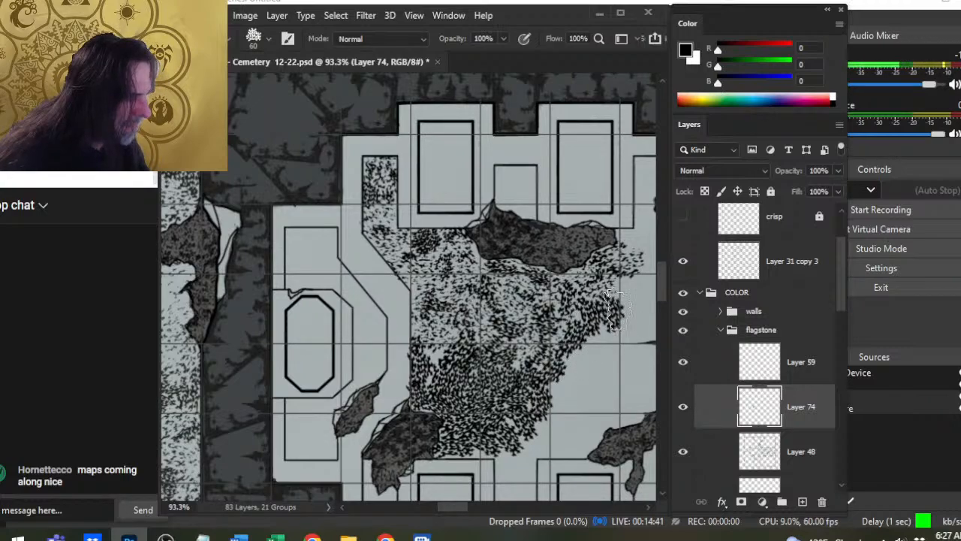
drag(597, 348, 576, 379)
click(576, 371)
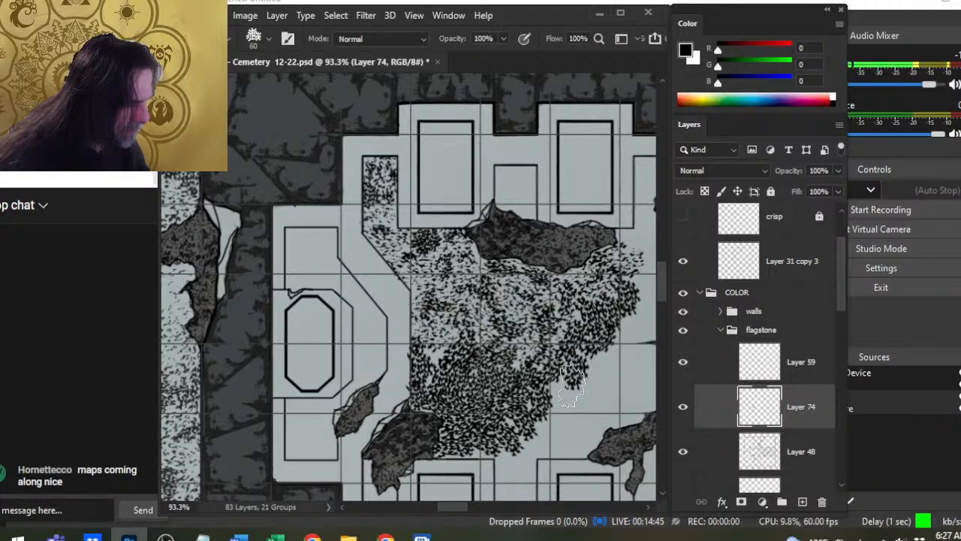
click(561, 404)
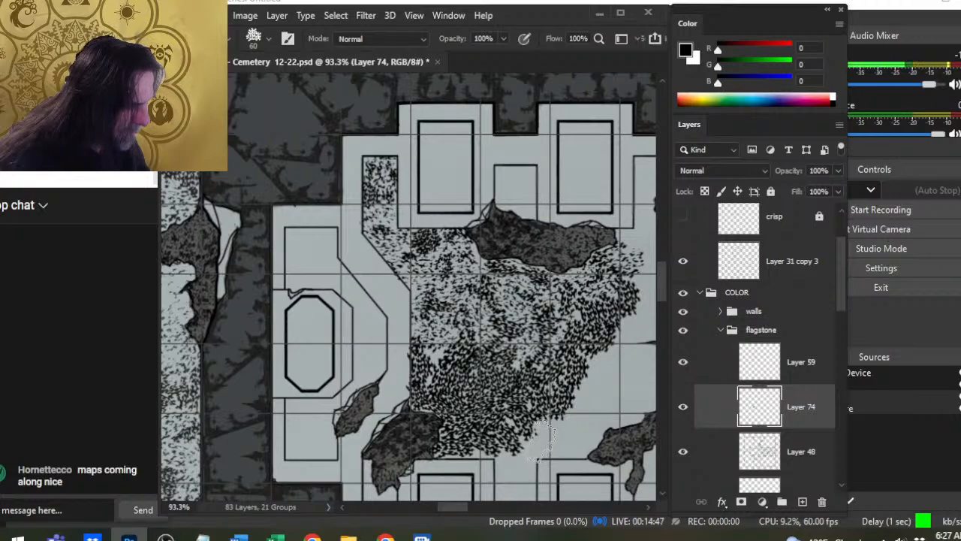
click(542, 435)
- Break up the dense speckles with a 70 px eraser and rework darker patches with a 50 to 60 px brush
key(e)
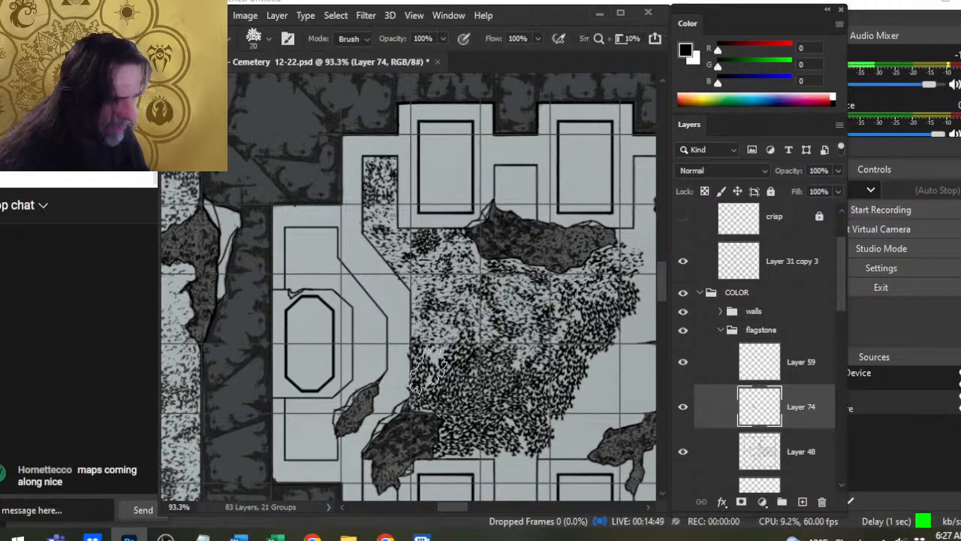
mouse_move(440, 391)
mouse_down()
mouse_move(473, 357)
mouse_move(466, 414)
mouse_move(446, 416)
mouse_move(452, 390)
mouse_move(503, 407)
mouse_move(500, 373)
mouse_move(503, 390)
mouse_move(483, 437)
mouse_move(483, 396)
mouse_move(488, 441)
mouse_move(453, 441)
mouse_move(518, 444)
mouse_move(512, 410)
mouse_move(529, 417)
mouse_move(547, 444)
mouse_move(539, 426)
mouse_move(544, 437)
mouse_move(522, 443)
mouse_move(575, 395)
mouse_move(544, 377)
mouse_move(570, 391)
mouse_move(589, 378)
mouse_move(585, 341)
mouse_move(608, 334)
mouse_move(608, 347)
mouse_move(638, 287)
mouse_up()
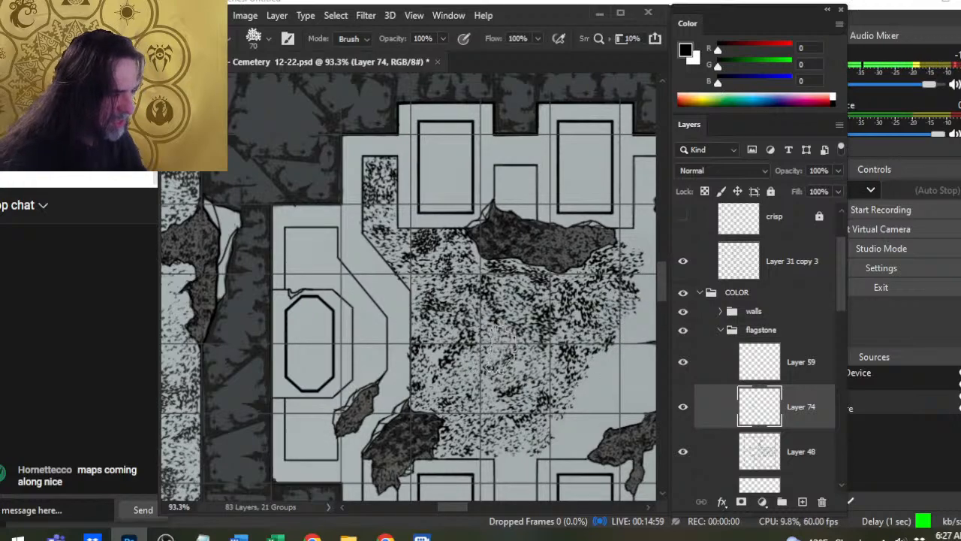
key(b)
key(bracketleft)
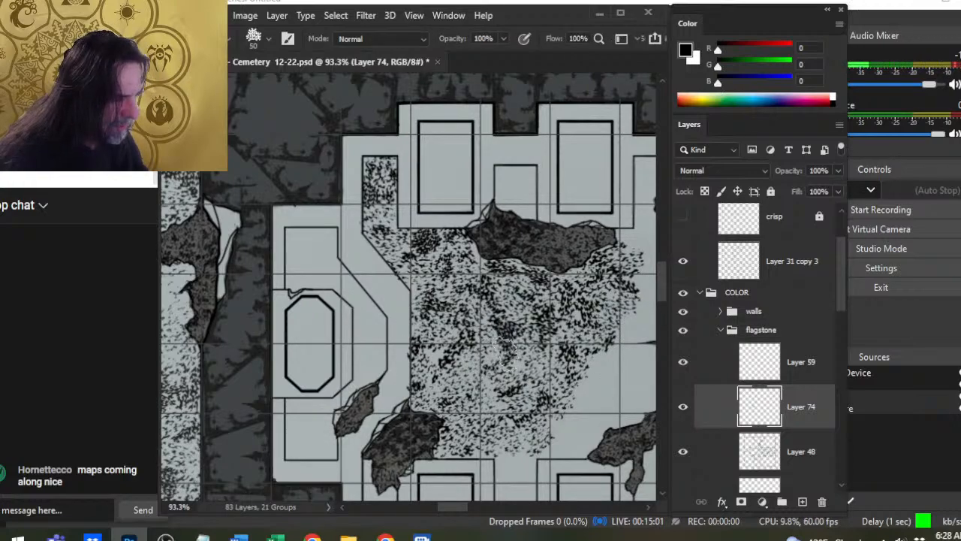
key(bracketright)
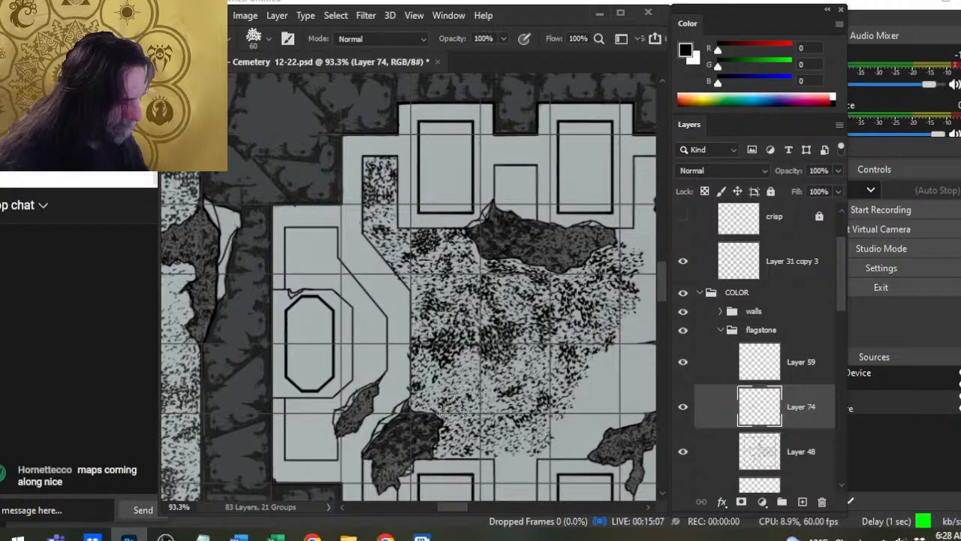
key(e)
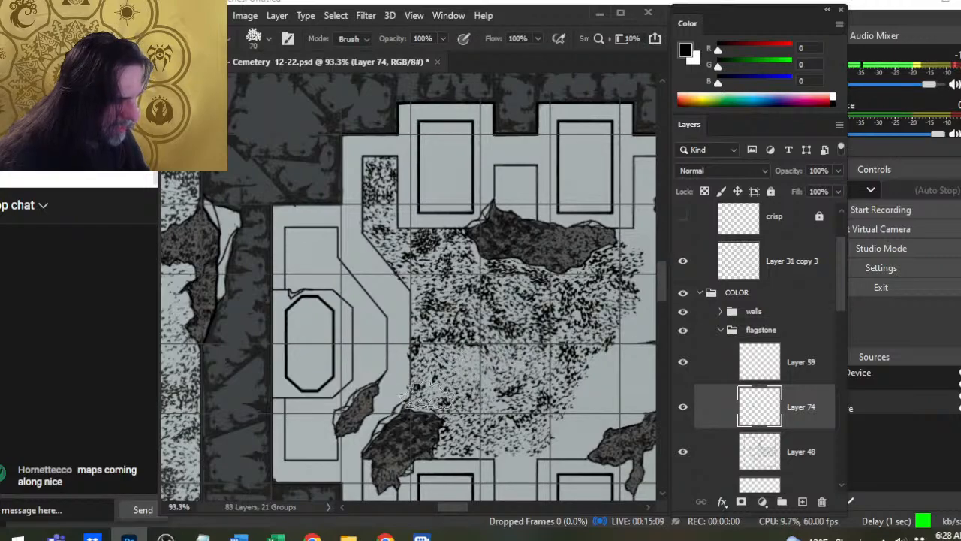
- Add darker speckle clusters diagonally across the middle of the floor and along its eastern edge with the 60 px brush
key(b)
mouse_move(448, 359)
mouse_down()
mouse_move(482, 375)
mouse_move(492, 367)
mouse_move(459, 367)
mouse_move(487, 382)
mouse_move(505, 416)
mouse_move(524, 393)
mouse_move(503, 417)
mouse_move(495, 401)
mouse_move(567, 421)
mouse_move(555, 408)
mouse_move(558, 428)
mouse_move(544, 407)
mouse_move(567, 402)
mouse_move(574, 436)
mouse_move(546, 418)
mouse_move(549, 409)
mouse_move(557, 419)
mouse_move(572, 414)
mouse_move(572, 399)
mouse_move(576, 407)
mouse_move(597, 383)
mouse_up()
key(e)
key(b)
mouse_move(620, 349)
mouse_down()
mouse_move(537, 440)
mouse_move(569, 428)
mouse_move(617, 375)
mouse_up()
- Fill the bare floor between the speckled area and the large eastern rubble patch with a 50 to 60 px brush
drag(564, 403, 419, 414)
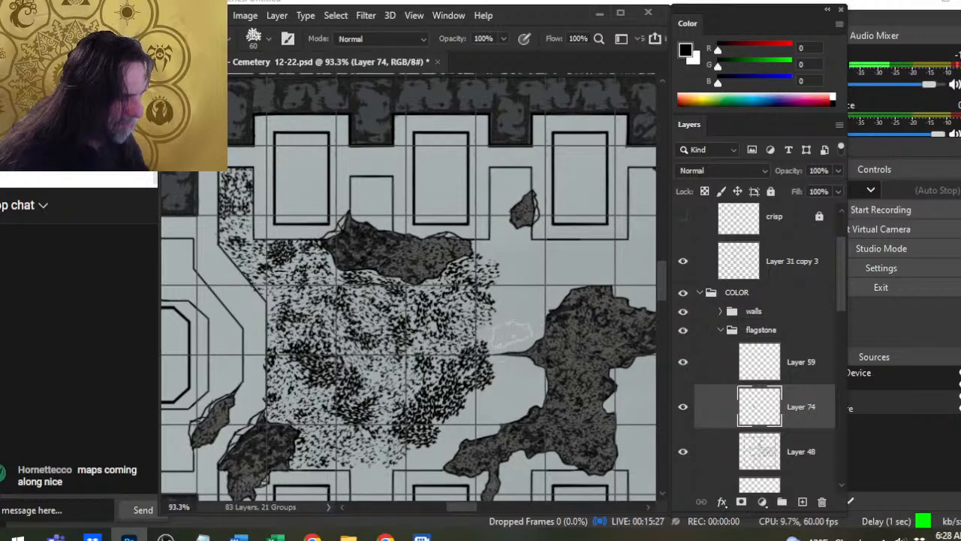
mouse_move(529, 330)
mouse_down()
mouse_move(499, 333)
mouse_move(469, 353)
mouse_up()
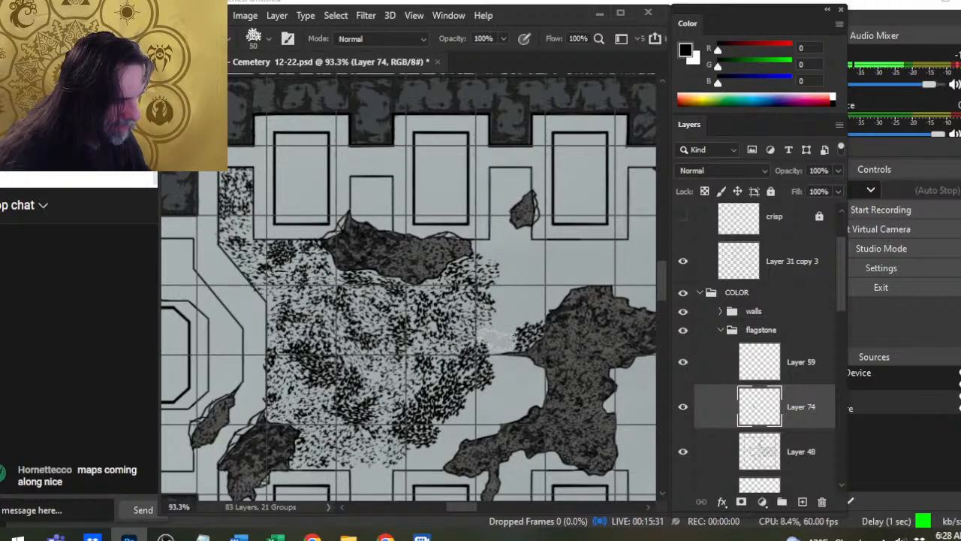
click(493, 340)
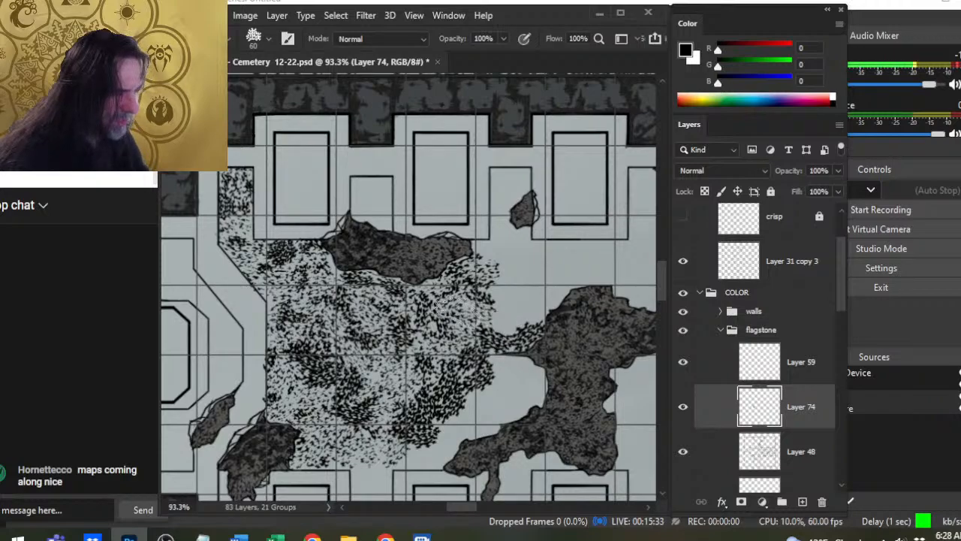
click(501, 313)
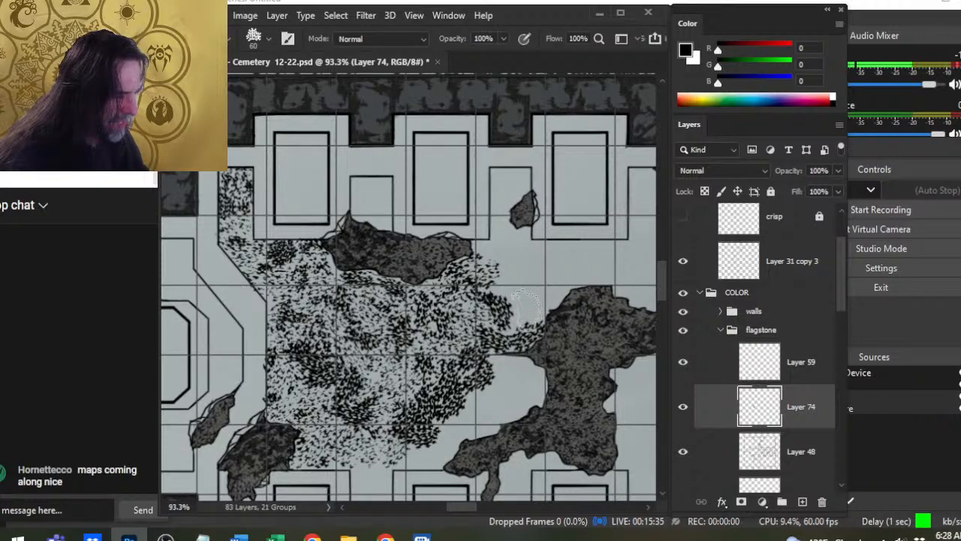
click(521, 314)
click(540, 302)
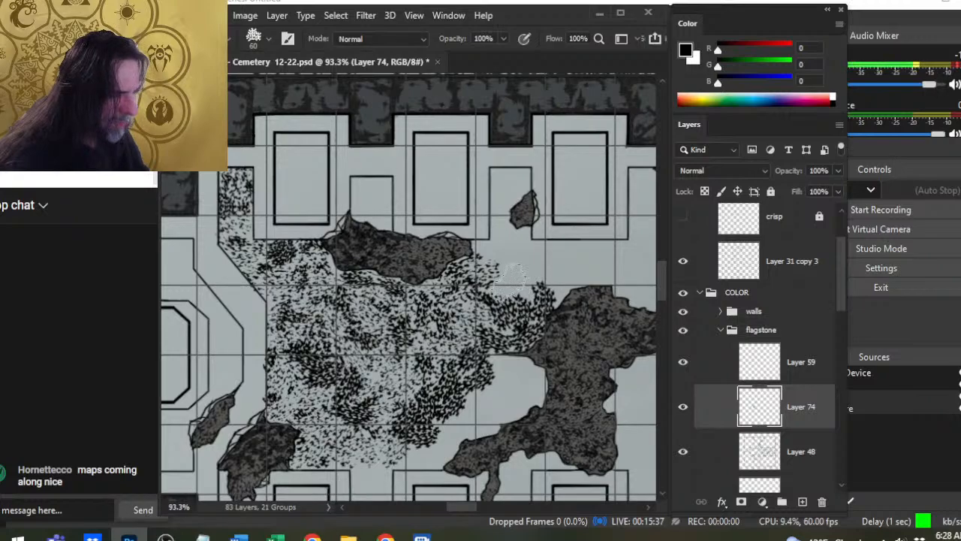
- Extend the speckles north between the two rubble patches toward the alcove with the 60 px brush
click(509, 284)
click(527, 281)
click(564, 282)
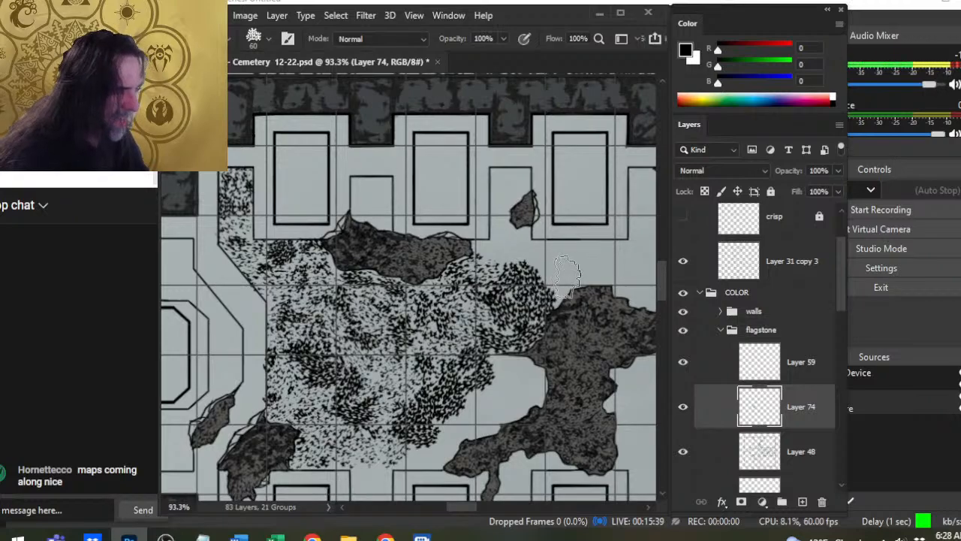
click(557, 277)
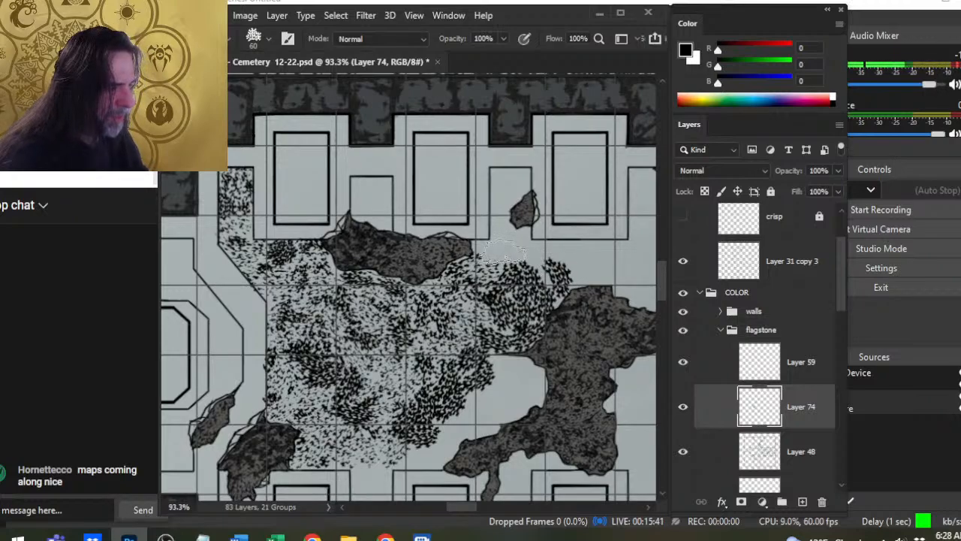
click(510, 255)
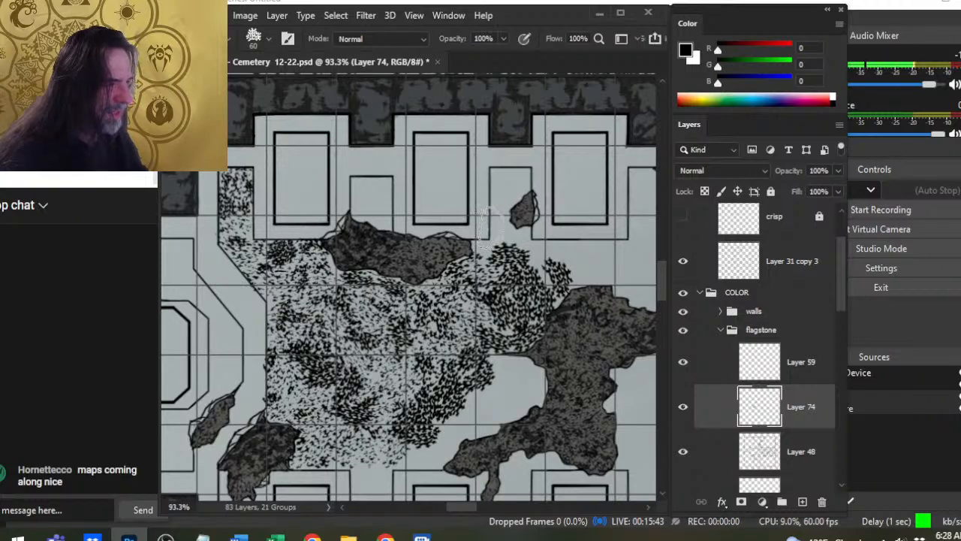
- Fill the northern alcove around the small rubble patch with speckles using a 50 to 60 px brush
click(500, 219)
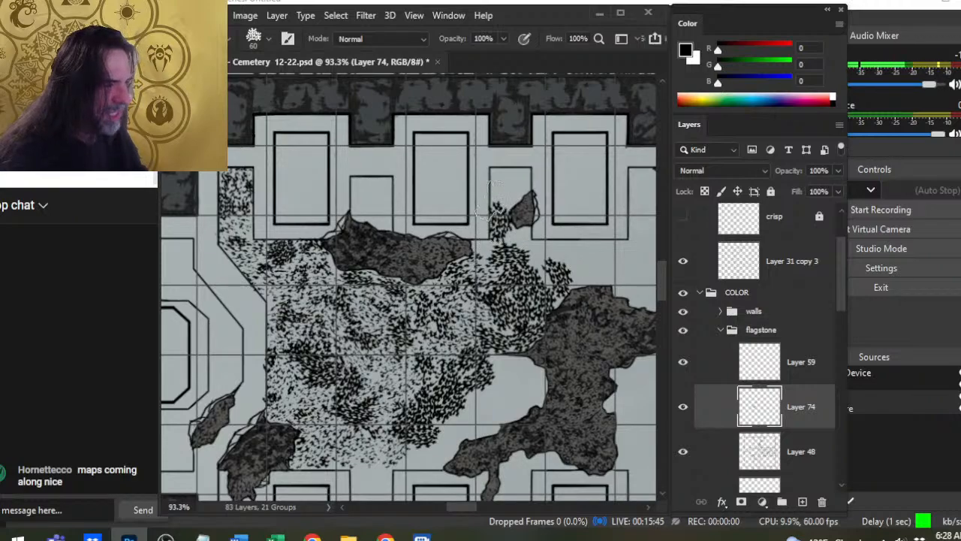
click(511, 174)
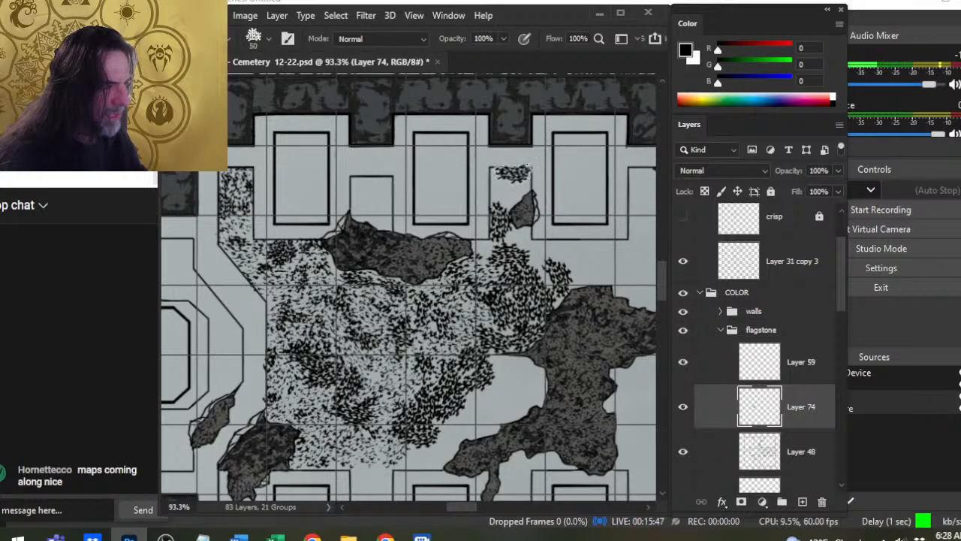
key(bracketright)
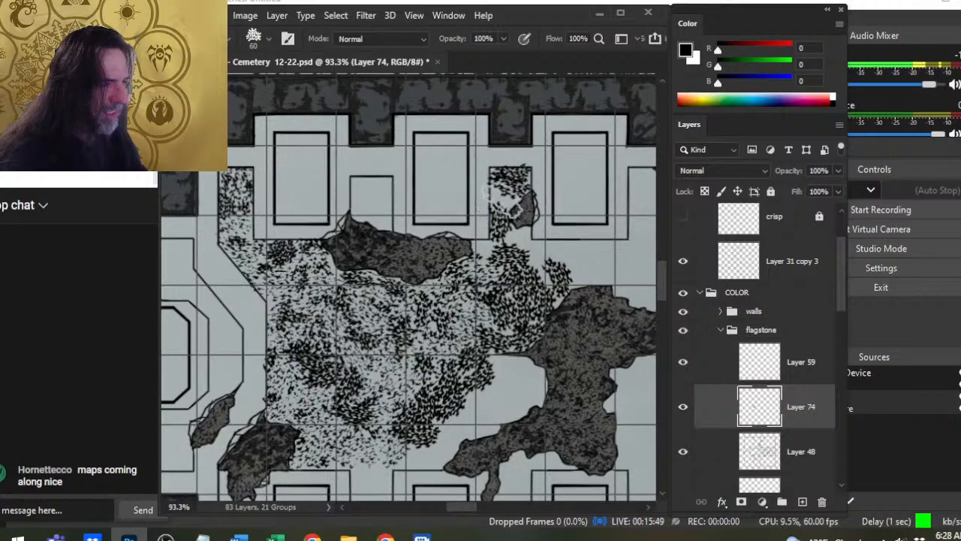
- Thin the dense speckles from the northern alcove down across the floor with the 70 px textured eraser
key(e)
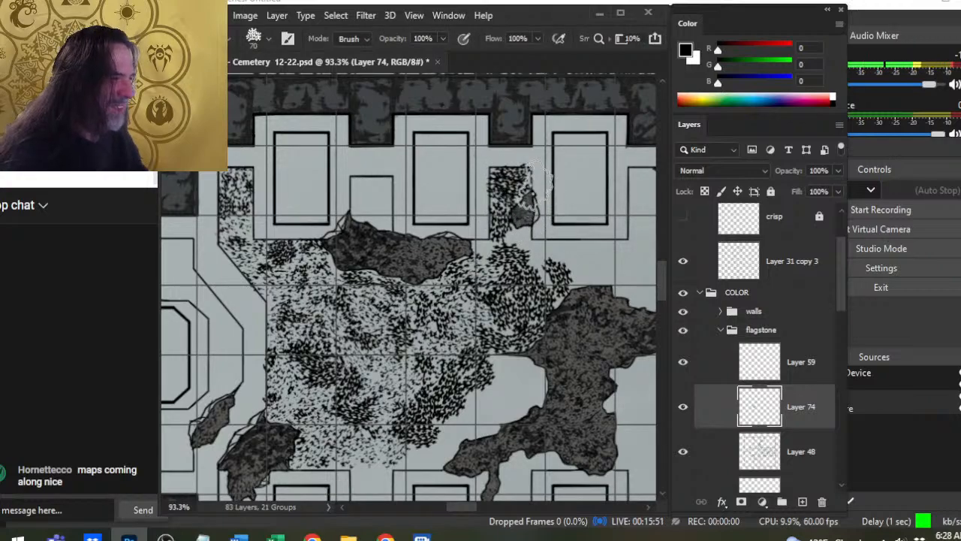
mouse_move(500, 191)
mouse_down()
mouse_move(508, 214)
mouse_move(503, 241)
mouse_move(522, 203)
mouse_move(511, 274)
mouse_move(489, 263)
mouse_move(538, 266)
mouse_move(538, 253)
mouse_move(554, 268)
mouse_move(529, 349)
mouse_move(534, 288)
mouse_move(504, 283)
mouse_move(491, 293)
mouse_move(537, 364)
mouse_move(515, 383)
mouse_move(497, 360)
mouse_move(481, 372)
mouse_move(461, 413)
mouse_move(492, 364)
mouse_move(492, 391)
mouse_move(444, 406)
mouse_move(418, 443)
mouse_move(424, 458)
mouse_move(449, 405)
mouse_move(436, 432)
mouse_move(365, 405)
mouse_move(301, 360)
mouse_move(310, 392)
mouse_move(372, 437)
mouse_up()
drag(417, 353, 433, 398)
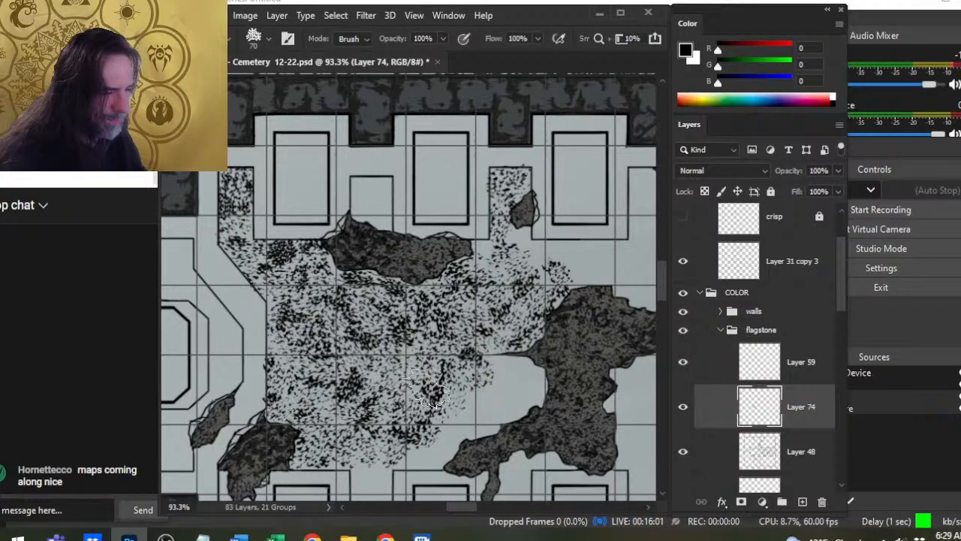
mouse_move(475, 362)
mouse_down()
mouse_move(497, 279)
mouse_move(559, 296)
mouse_move(555, 312)
mouse_move(506, 306)
mouse_move(495, 329)
mouse_move(518, 321)
mouse_move(495, 350)
mouse_move(464, 351)
mouse_move(462, 373)
mouse_up()
- Stamp speckles along the large eastern rubble patch's western edge and the floor's south edge with a 50 to 60 px brush
key(b)
key(bracketleft)
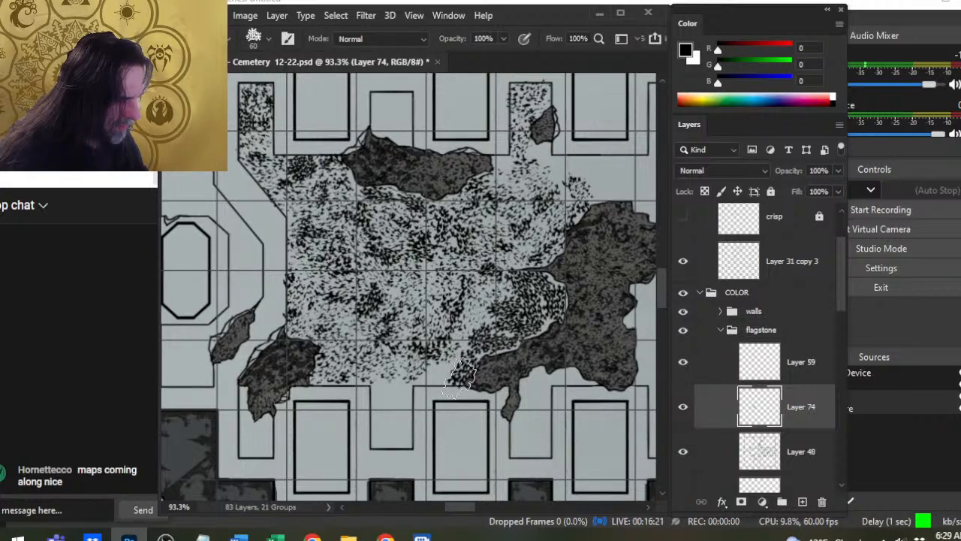
key(bracketleft)
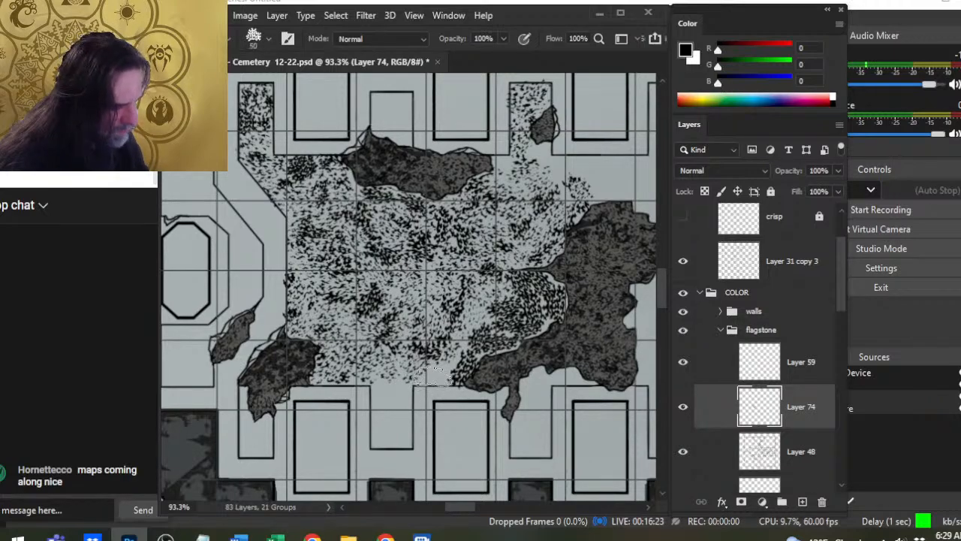
mouse_move(430, 379)
mouse_down()
mouse_move(452, 360)
mouse_move(405, 389)
mouse_up()
- Fill the southern alcove with speckles up to where it joins the main floor, using a 45 to 70 px brush
key(bracketright)
key(bracketright)
click(391, 438)
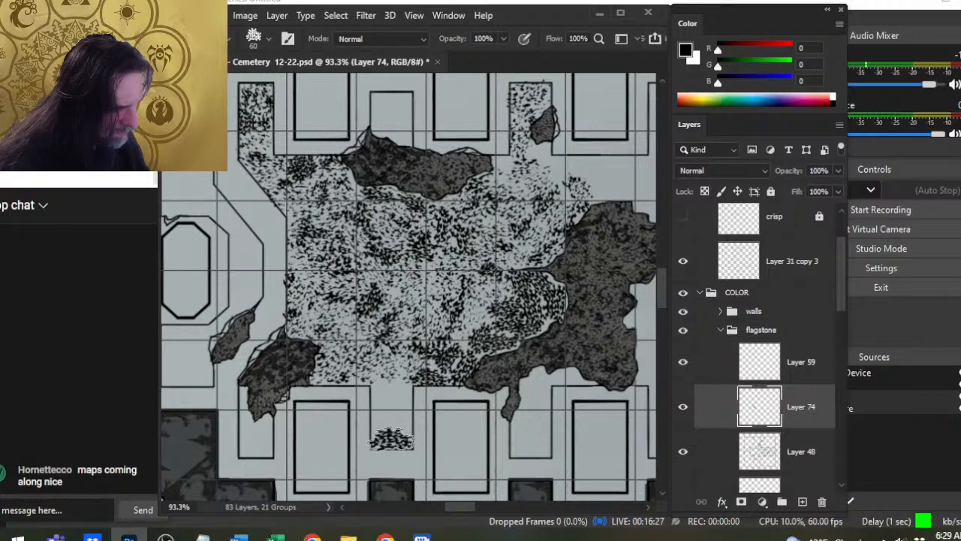
click(381, 413)
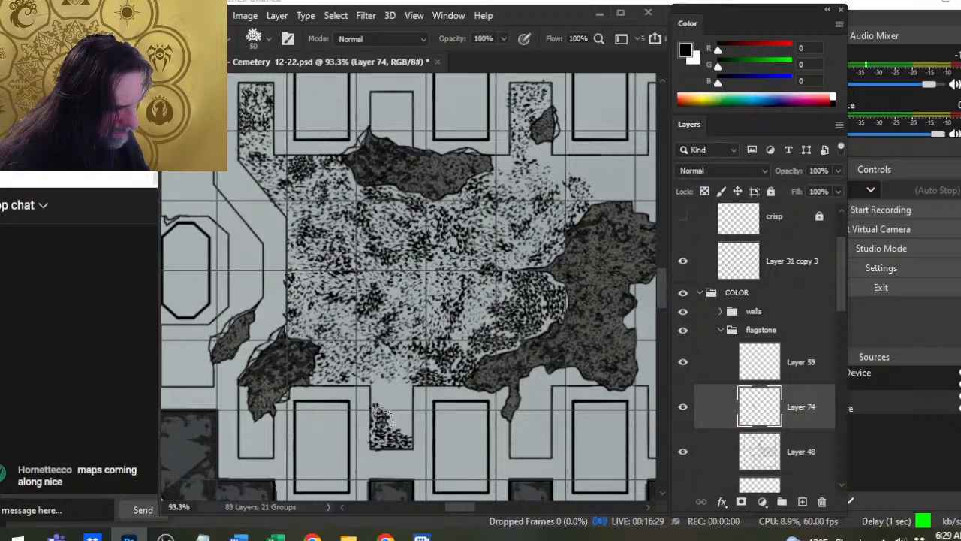
drag(381, 422, 405, 409)
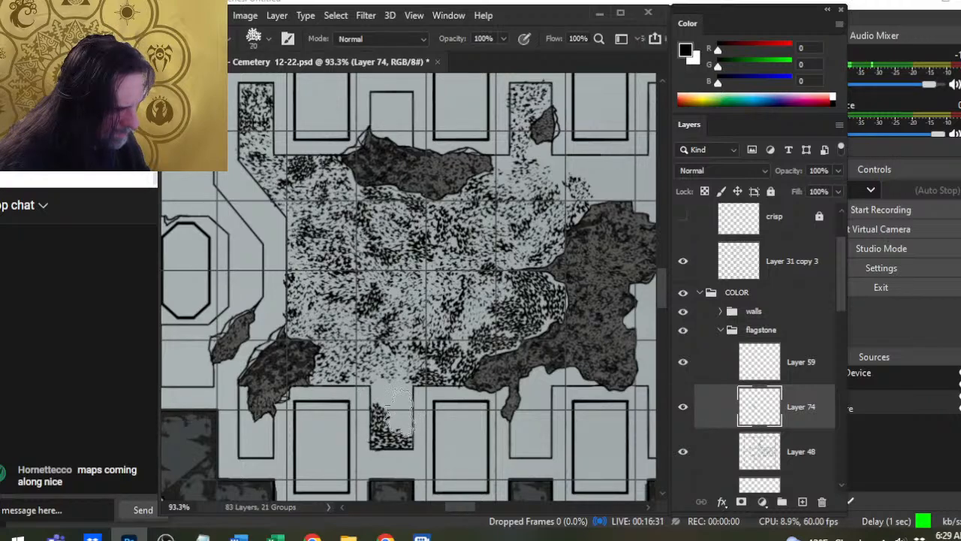
key(bracketleft)
click(399, 415)
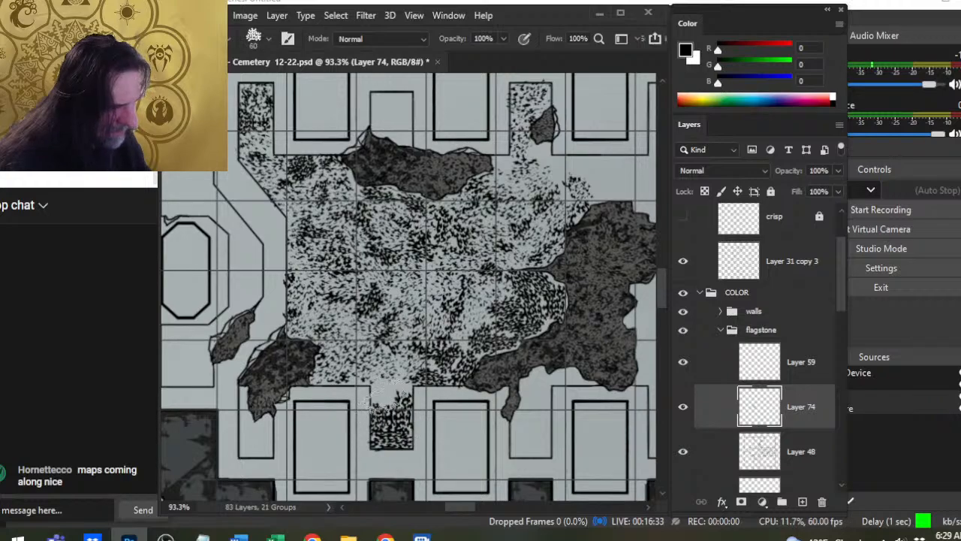
drag(385, 394, 396, 409)
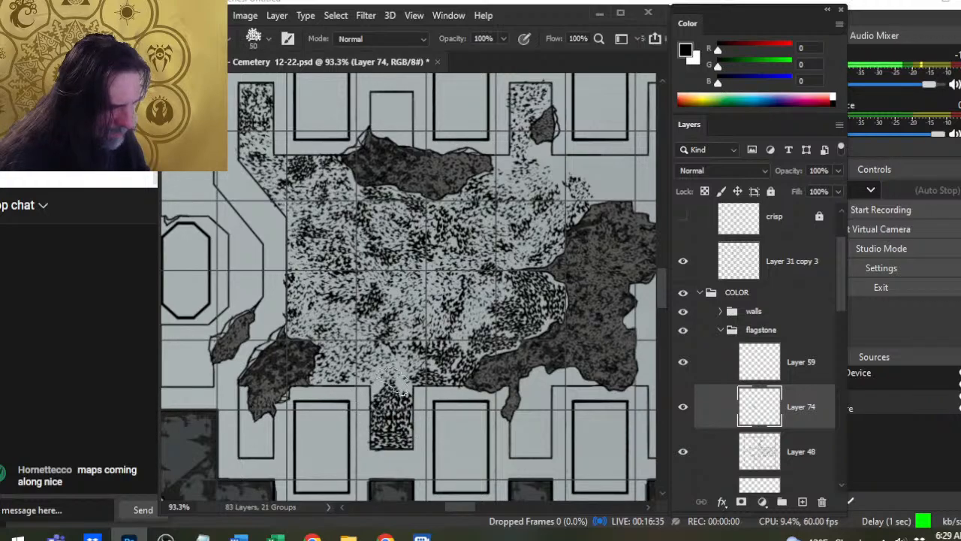
click(398, 381)
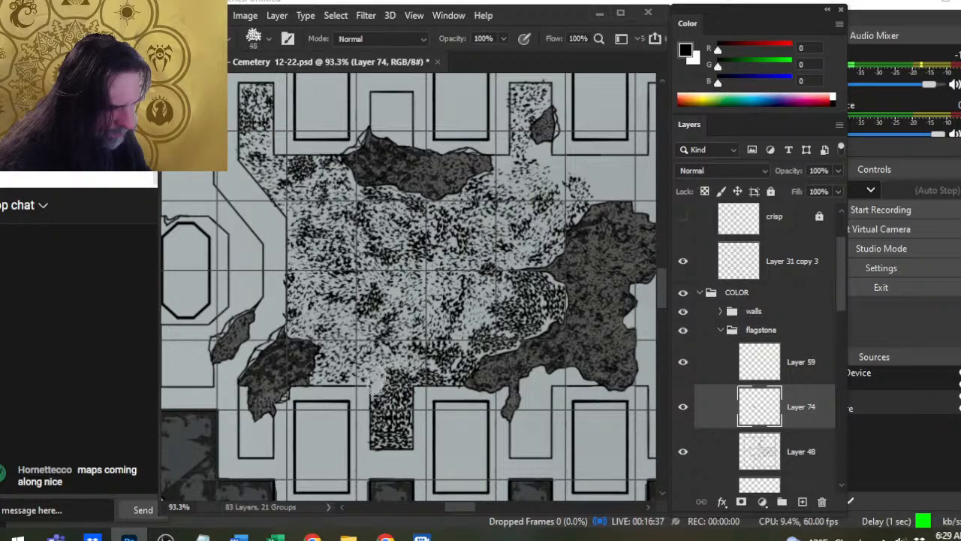
click(381, 381)
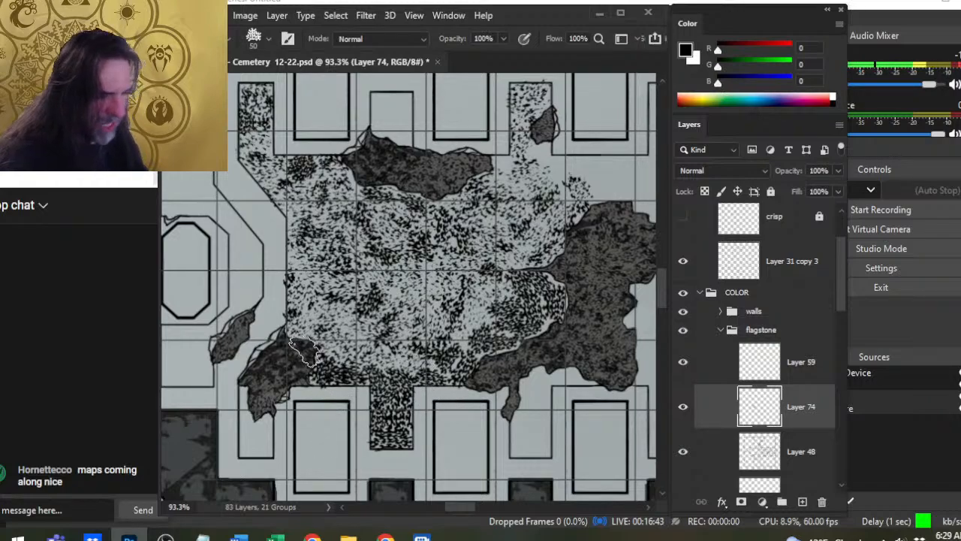
- Darken the southern floor between the southwestern and large eastern rubble patches with dense speckles using the 60 px brush
key(bracketright)
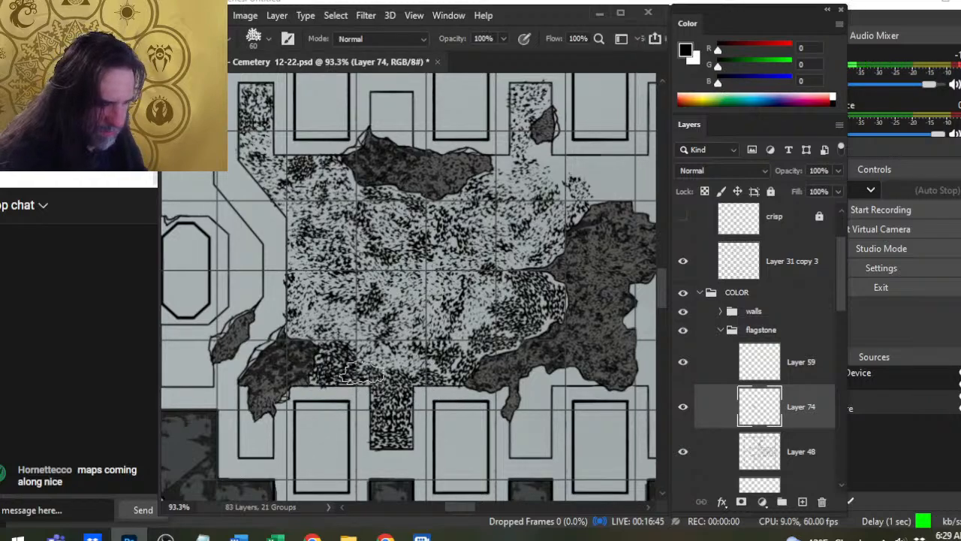
mouse_move(362, 372)
mouse_down()
mouse_move(385, 363)
mouse_move(388, 378)
mouse_move(409, 359)
mouse_up()
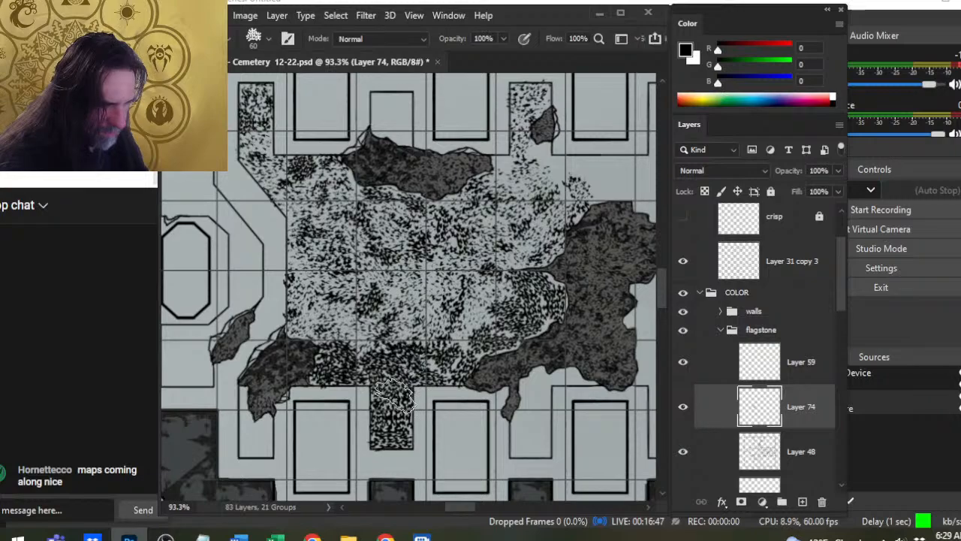
mouse_move(304, 328)
mouse_down()
mouse_move(346, 353)
mouse_move(358, 336)
mouse_move(347, 343)
mouse_up()
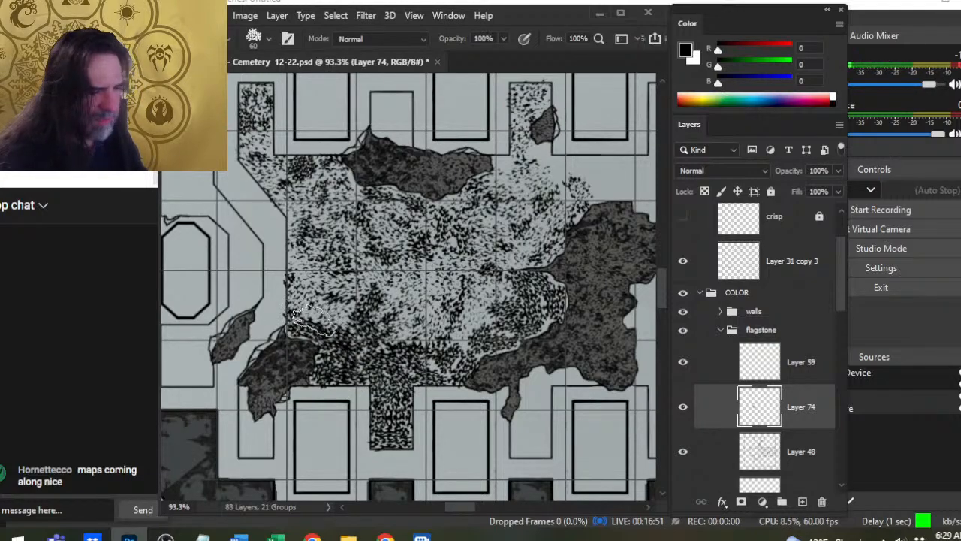
mouse_move(308, 315)
mouse_down()
mouse_move(323, 340)
mouse_move(343, 312)
mouse_move(343, 376)
mouse_move(392, 321)
mouse_move(409, 342)
mouse_move(406, 328)
mouse_move(415, 340)
mouse_move(474, 340)
mouse_up()
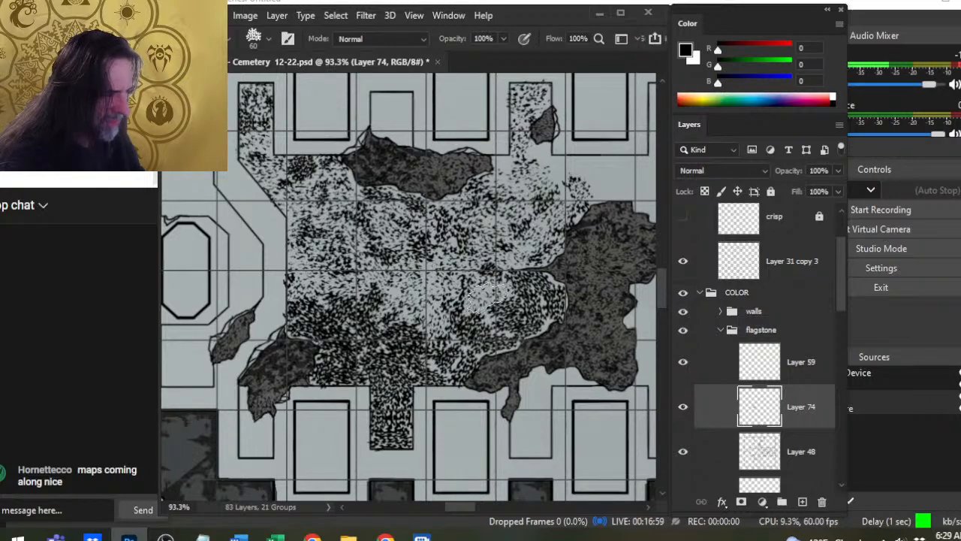
click(489, 300)
click(486, 320)
click(430, 323)
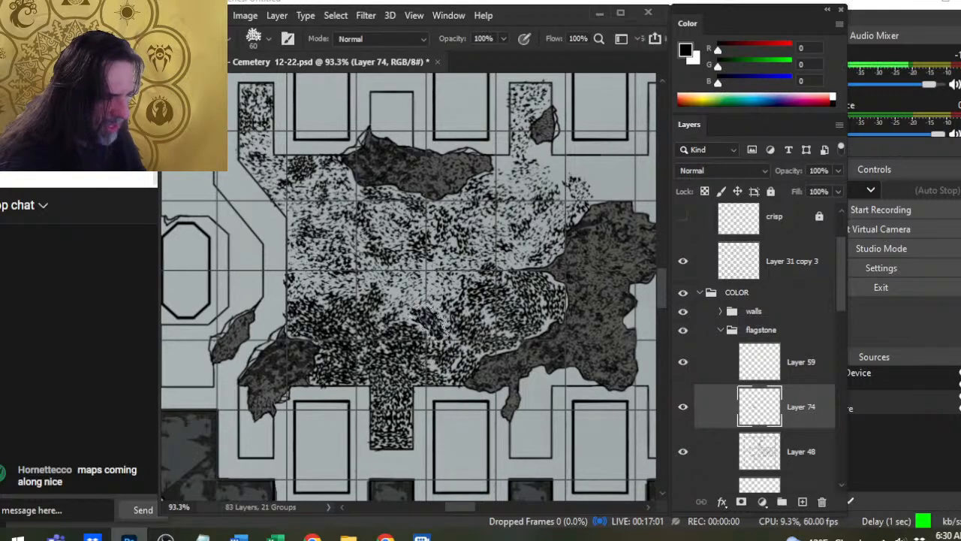
- Thin the dense speckles in the southern alcove and across the southern floor with the 70 px textured eraser
key(e)
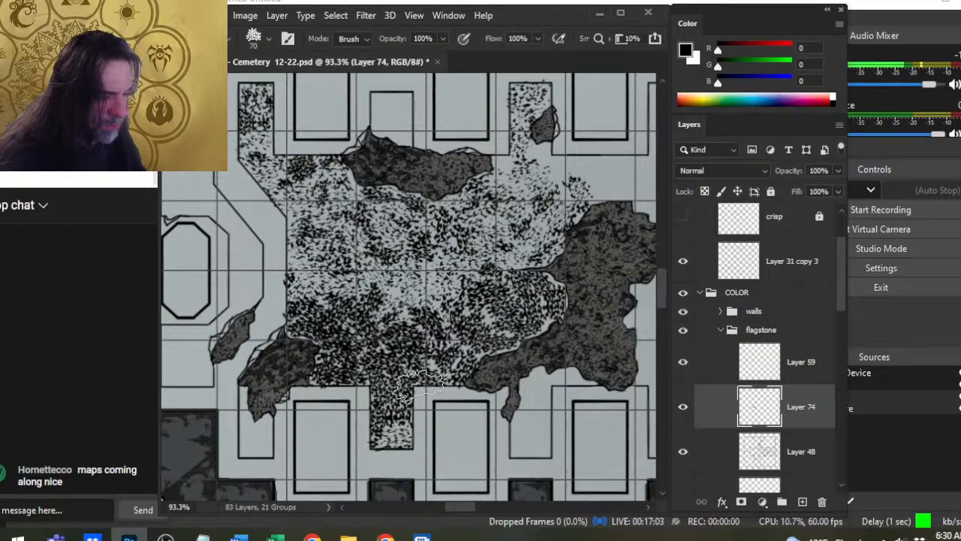
mouse_move(419, 384)
mouse_down()
mouse_move(404, 404)
mouse_move(361, 426)
mouse_move(380, 392)
mouse_up()
click(455, 375)
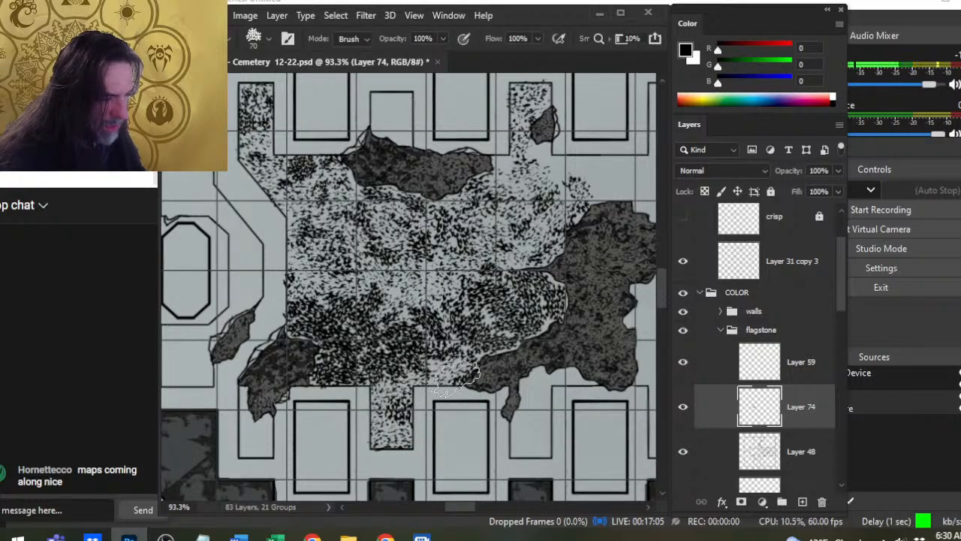
mouse_move(455, 376)
mouse_down()
mouse_move(494, 346)
mouse_move(527, 345)
mouse_move(558, 298)
mouse_move(516, 325)
mouse_move(562, 283)
mouse_move(503, 303)
mouse_up()
mouse_move(308, 392)
mouse_down()
mouse_move(333, 389)
mouse_move(372, 364)
mouse_move(422, 351)
mouse_move(412, 408)
mouse_move(405, 431)
mouse_up()
mouse_move(289, 340)
mouse_down()
mouse_move(312, 360)
mouse_move(333, 350)
mouse_move(314, 367)
mouse_move(310, 413)
mouse_move(281, 314)
mouse_move(359, 318)
mouse_move(374, 331)
mouse_move(390, 313)
mouse_move(404, 323)
mouse_move(424, 316)
mouse_move(468, 334)
mouse_move(469, 300)
mouse_move(480, 344)
mouse_move(437, 405)
mouse_move(401, 389)
mouse_move(424, 370)
mouse_move(463, 301)
mouse_move(454, 397)
mouse_up()
- Brush speckles along the large eastern rubble patch's northwestern edge and around its northern tip at 60 to 70 px
key(b)
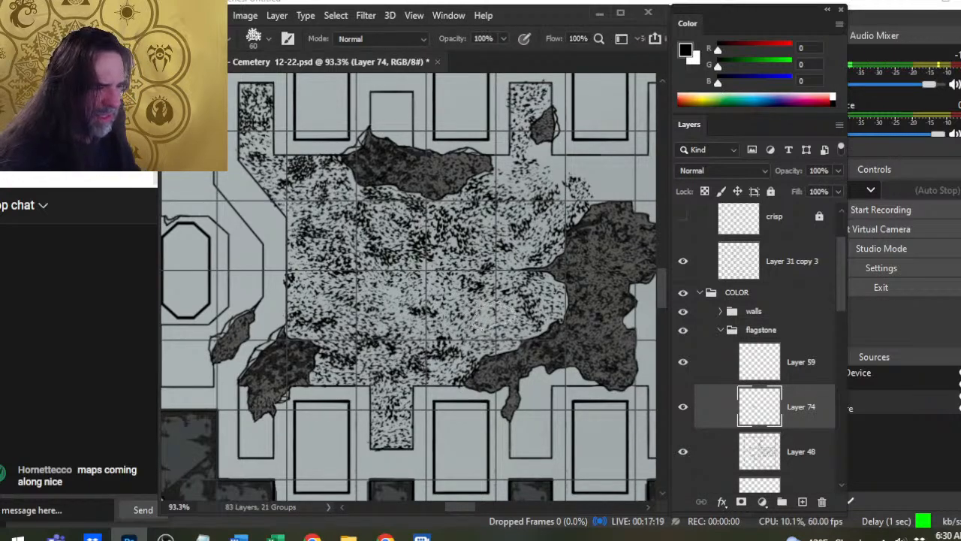
mouse_move(509, 305)
mouse_down()
mouse_move(508, 270)
mouse_move(549, 234)
mouse_move(537, 241)
mouse_move(547, 210)
mouse_move(562, 197)
mouse_move(568, 210)
mouse_move(556, 244)
mouse_move(517, 187)
mouse_move(552, 173)
mouse_move(543, 199)
mouse_move(573, 218)
mouse_move(601, 187)
mouse_up()
click(591, 180)
- Cover the floor north of the large eastern rubble patch and fill the northeastern alcove with speckles using a 50 to 60 px brush
key(space)
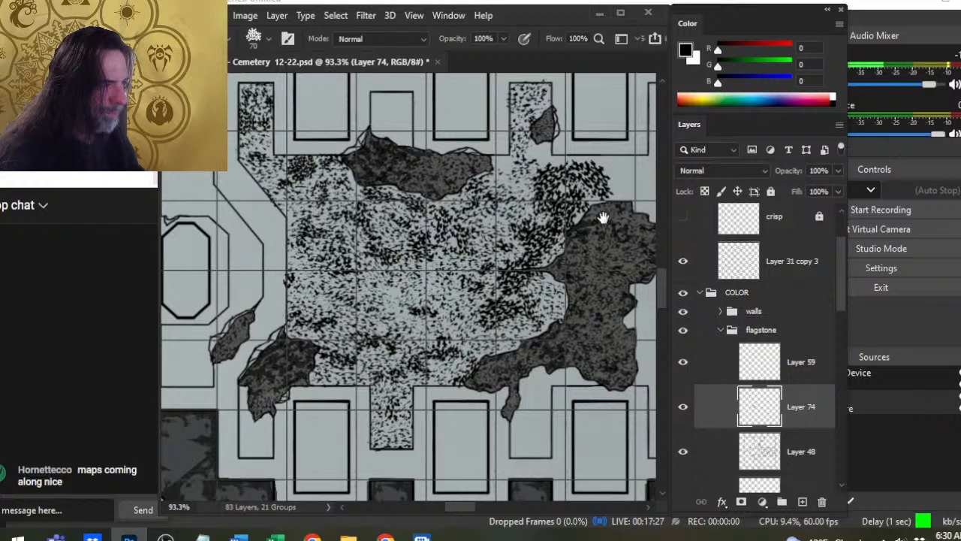
drag(589, 226, 477, 287)
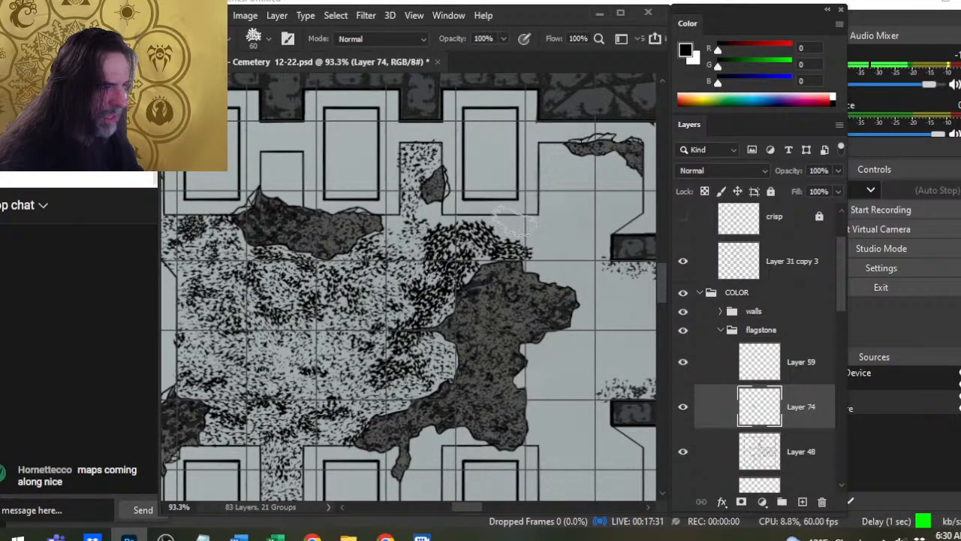
mouse_move(513, 227)
mouse_down()
mouse_move(417, 232)
mouse_move(515, 224)
mouse_move(543, 235)
mouse_move(535, 239)
mouse_move(552, 275)
mouse_move(503, 249)
mouse_move(542, 262)
mouse_move(567, 276)
mouse_up()
mouse_move(548, 229)
mouse_down()
mouse_move(558, 162)
mouse_move(548, 156)
mouse_move(545, 190)
mouse_move(536, 171)
mouse_move(572, 173)
mouse_move(566, 152)
mouse_move(572, 167)
mouse_move(532, 186)
mouse_move(571, 186)
mouse_move(572, 174)
mouse_move(602, 184)
mouse_move(601, 159)
mouse_move(587, 200)
mouse_move(571, 200)
mouse_move(569, 249)
mouse_up()
key(bracketright)
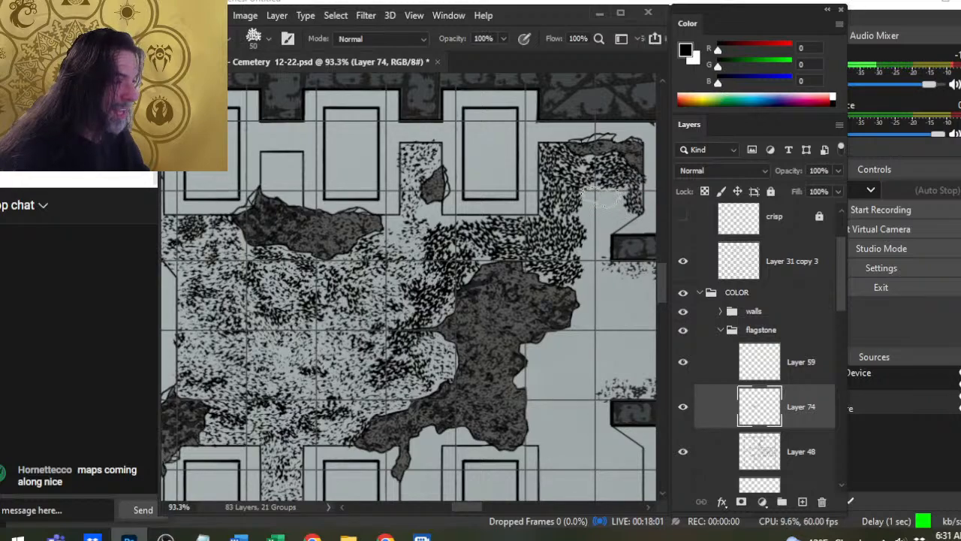
key(bracketright)
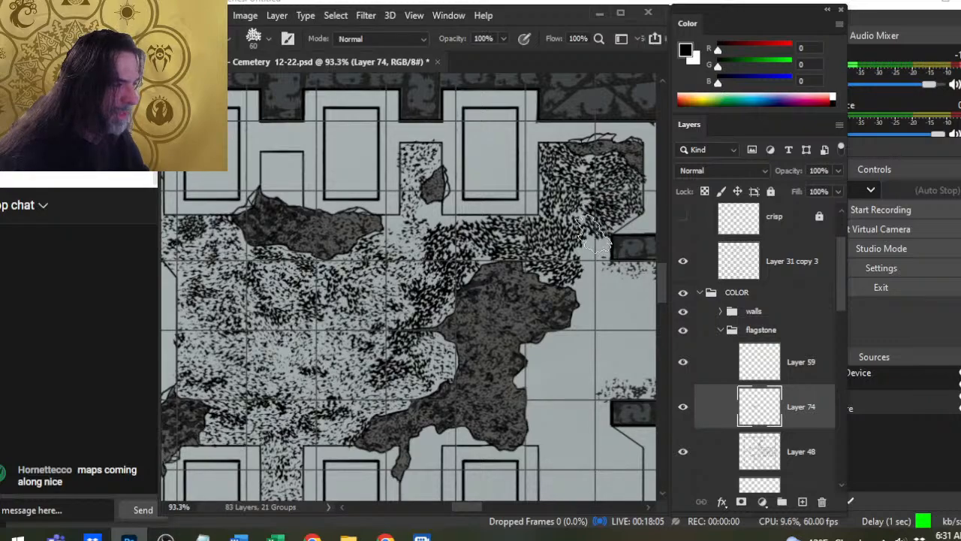
click(593, 255)
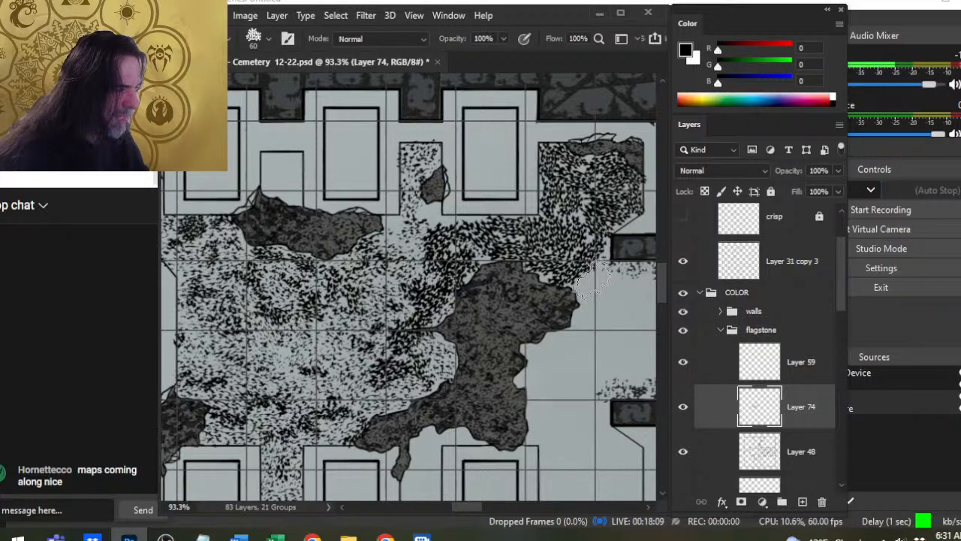
click(594, 281)
- Stamp 60 px speckles below the wall north of the eastern doorway and around the rubble patch's northeastern tip
mouse_move(597, 335)
mouse_down()
mouse_move(482, 343)
mouse_move(491, 341)
mouse_up()
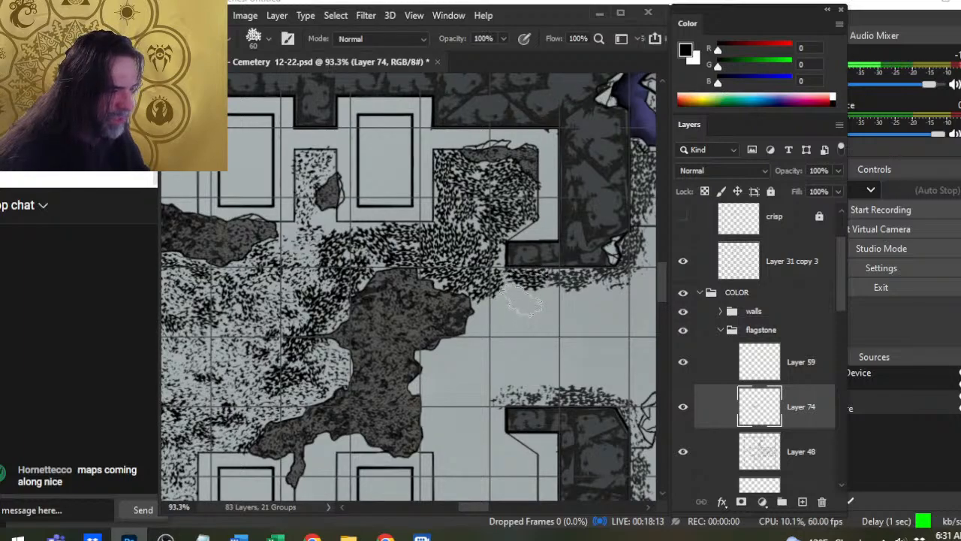
click(523, 299)
click(562, 304)
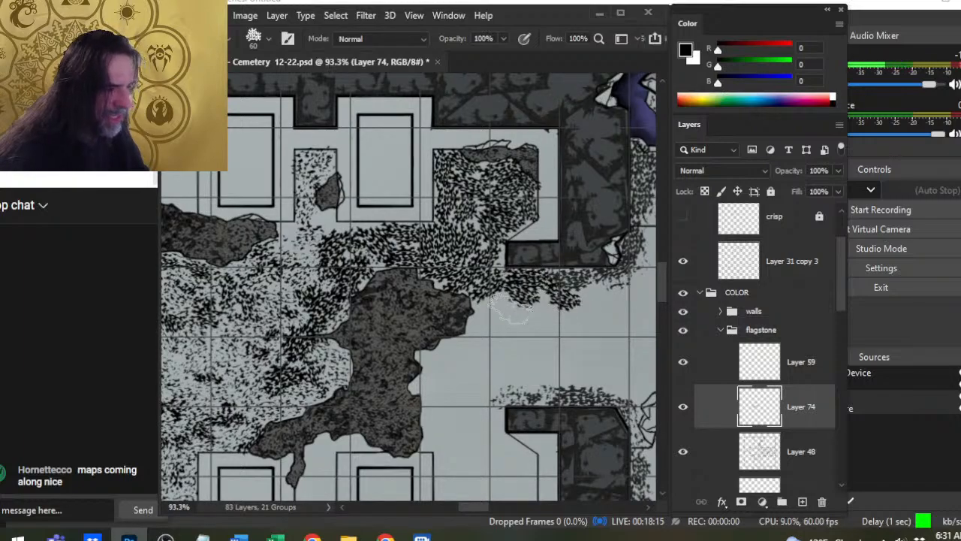
click(518, 307)
click(553, 306)
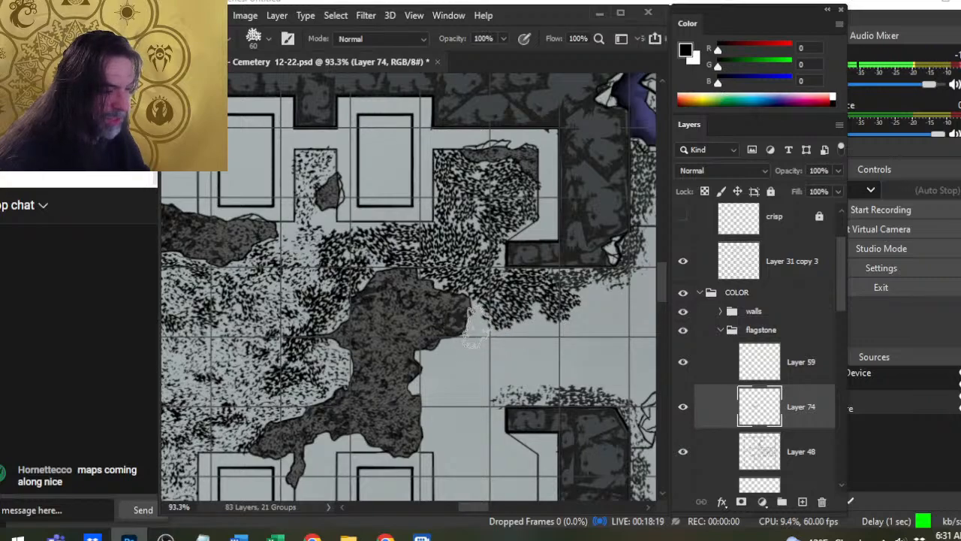
click(473, 327)
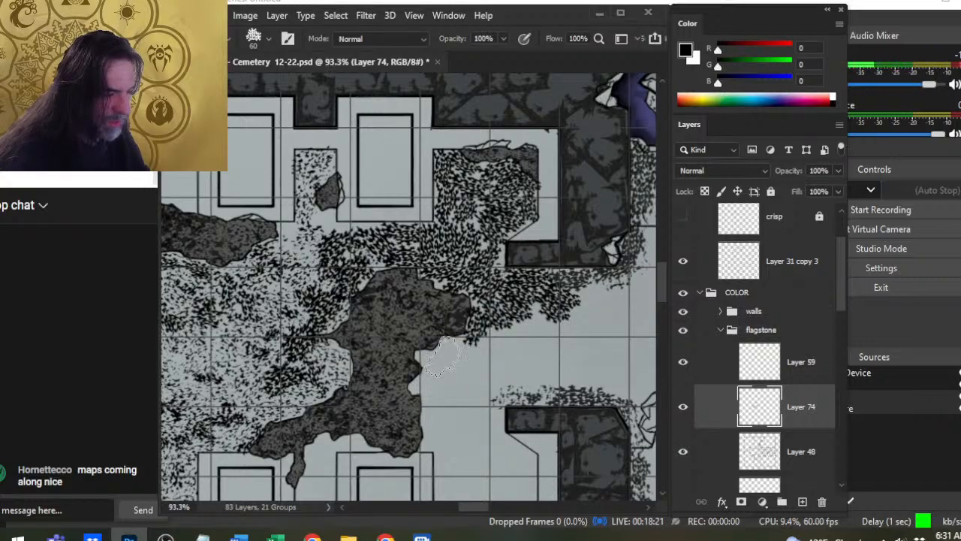
- Fill the floor east of the large rubble patch with speckles, from the doorway's north side down to the southern alcove wall
mouse_move(432, 364)
mouse_down()
mouse_move(465, 351)
mouse_move(435, 408)
mouse_move(395, 378)
mouse_move(422, 380)
mouse_move(415, 383)
mouse_move(420, 398)
mouse_move(445, 404)
mouse_up()
mouse_move(484, 361)
mouse_down()
mouse_move(518, 359)
mouse_move(586, 316)
mouse_move(576, 320)
mouse_move(596, 292)
mouse_move(601, 318)
mouse_up()
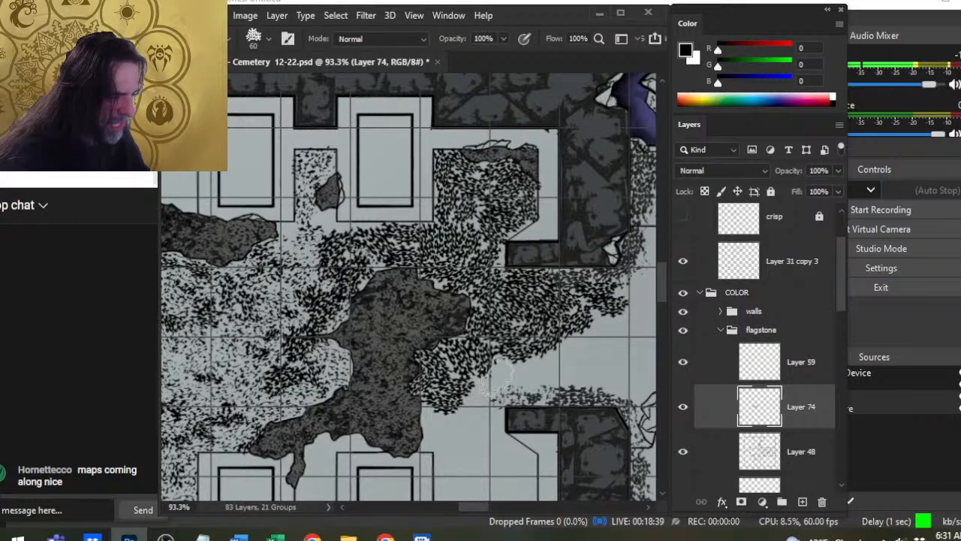
mouse_move(491, 384)
mouse_down()
mouse_move(496, 375)
mouse_move(447, 421)
mouse_up()
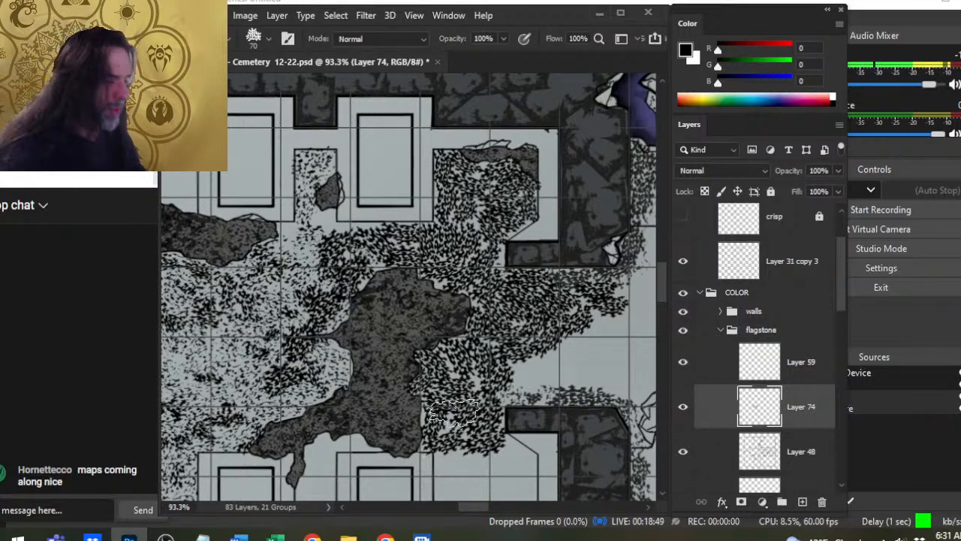
- Fill the rest of the eastern doorway between the two wall ends with speckles using a 60 to 70 px brush
mouse_move(526, 398)
mouse_down()
mouse_move(425, 363)
mouse_move(434, 368)
mouse_move(457, 344)
mouse_move(472, 367)
mouse_move(501, 332)
mouse_up()
key(bracketleft)
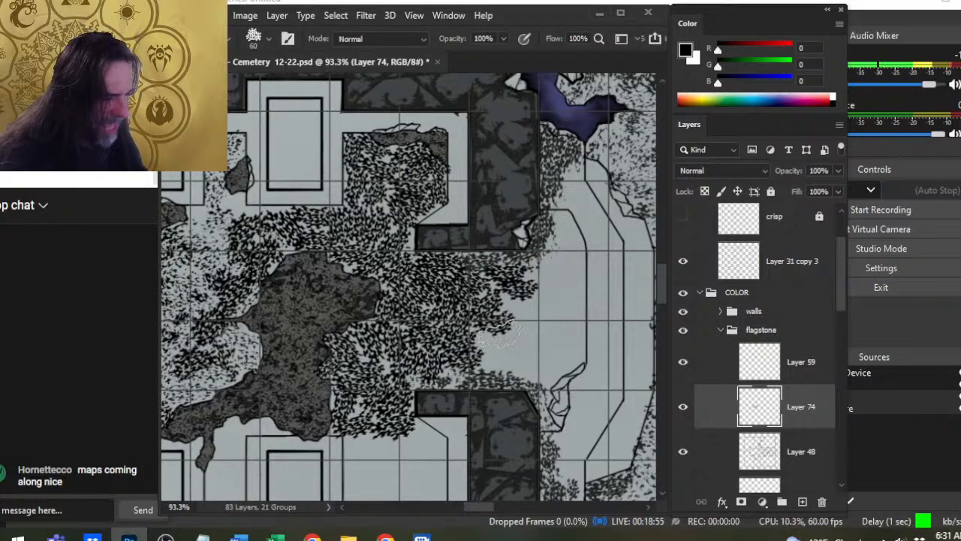
click(495, 342)
key(bracketright)
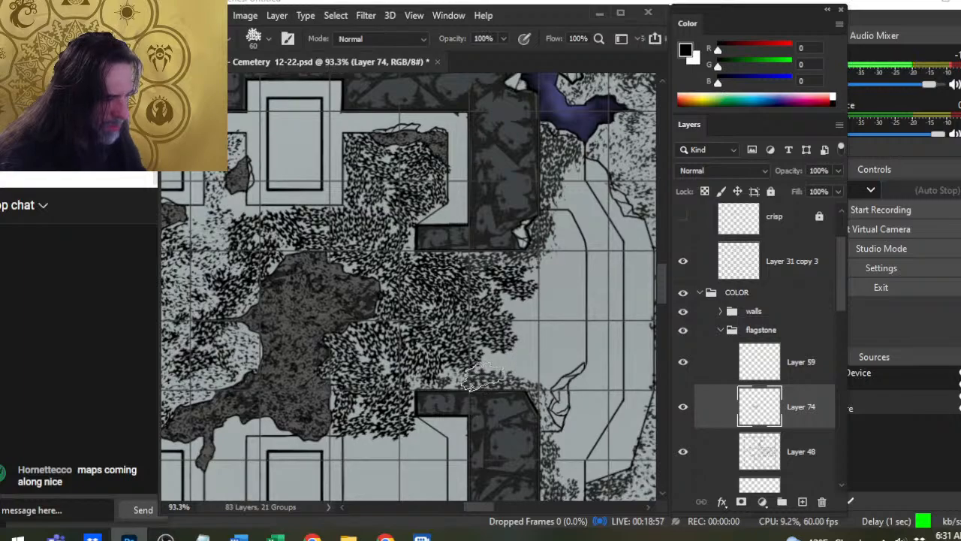
click(504, 363)
drag(495, 364, 533, 363)
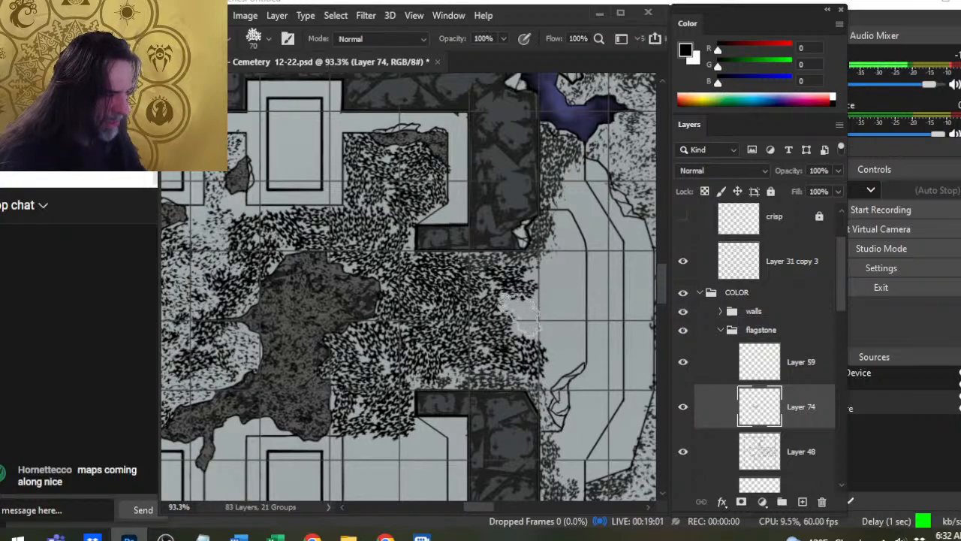
click(519, 319)
click(544, 311)
click(549, 280)
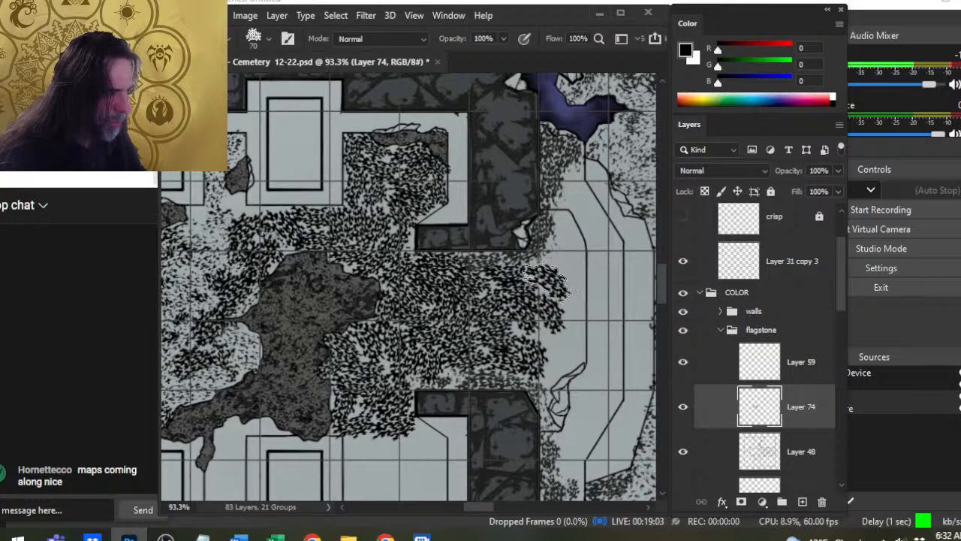
- Stamp 50 px speckles outside the eastern doorway around the northern wall's cracked corner
key(bracketleft)
key(bracketleft)
click(543, 254)
click(552, 249)
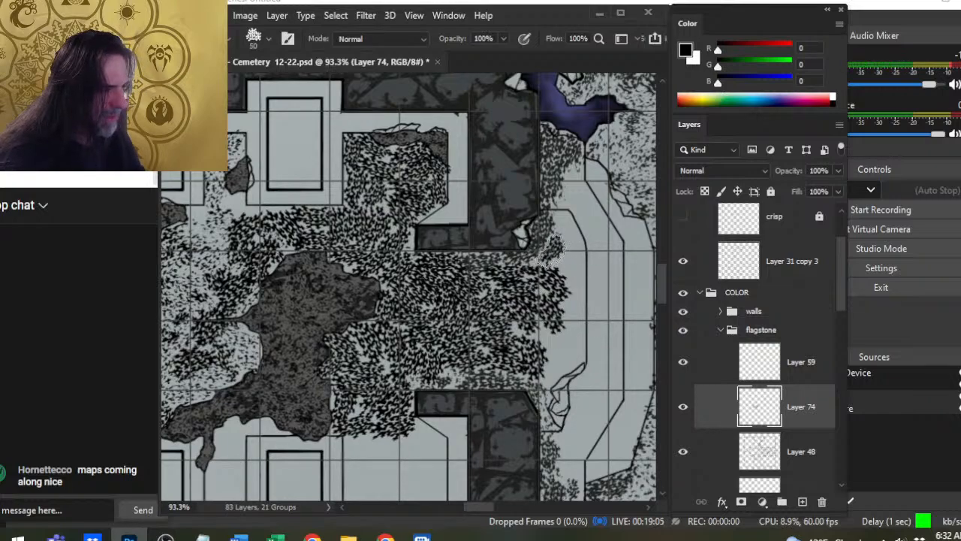
click(548, 265)
click(567, 276)
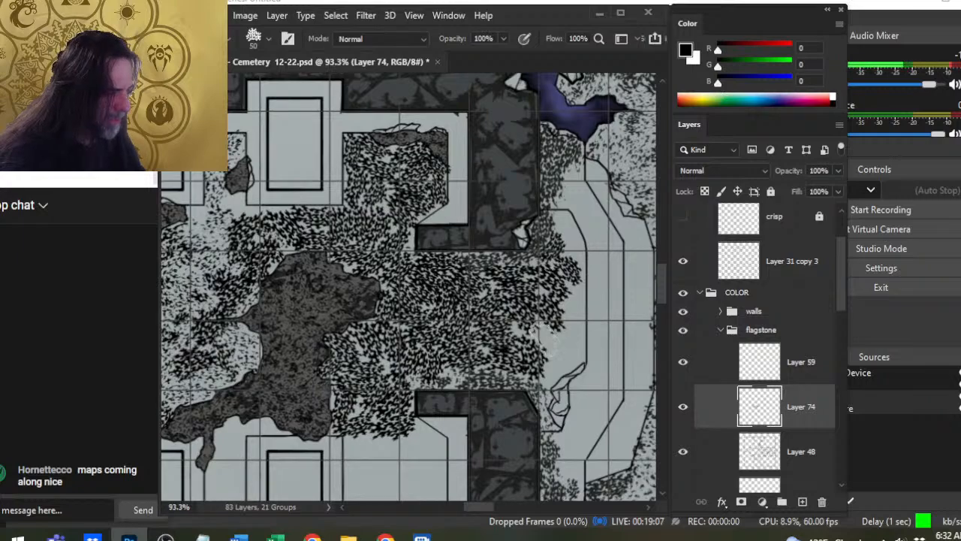
- Extend the 50 px speckles outside the eastern doorway up to the outer border line, beside the southern cracked stones
click(549, 347)
click(553, 375)
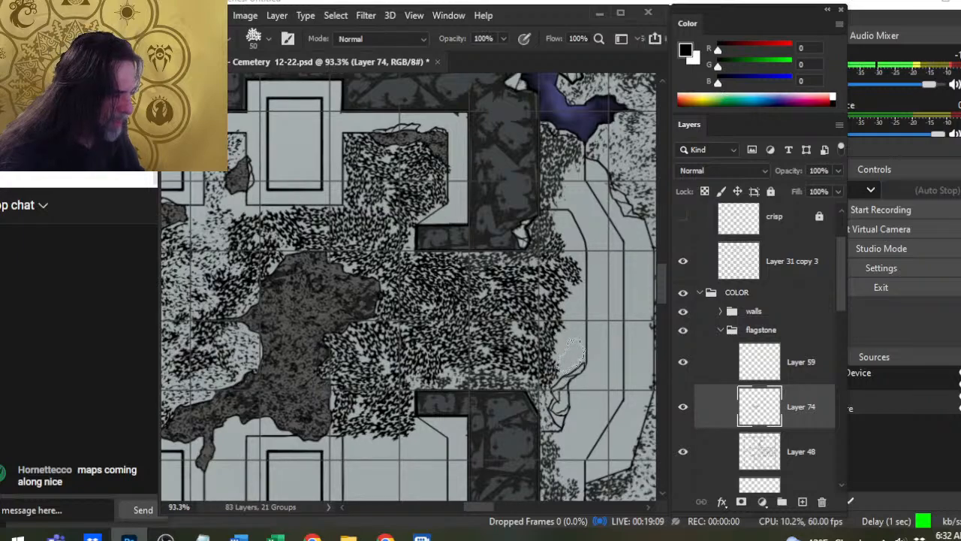
click(570, 357)
click(563, 341)
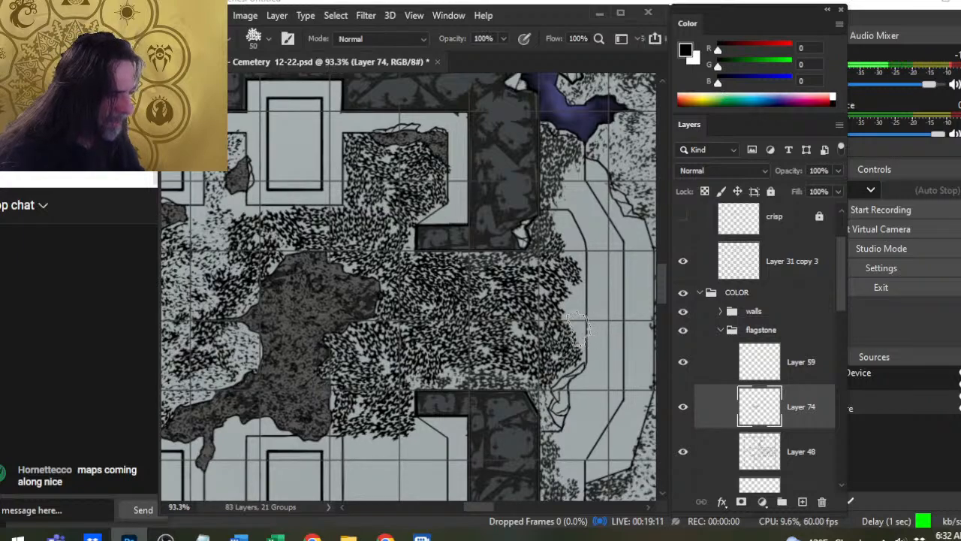
click(575, 325)
click(572, 300)
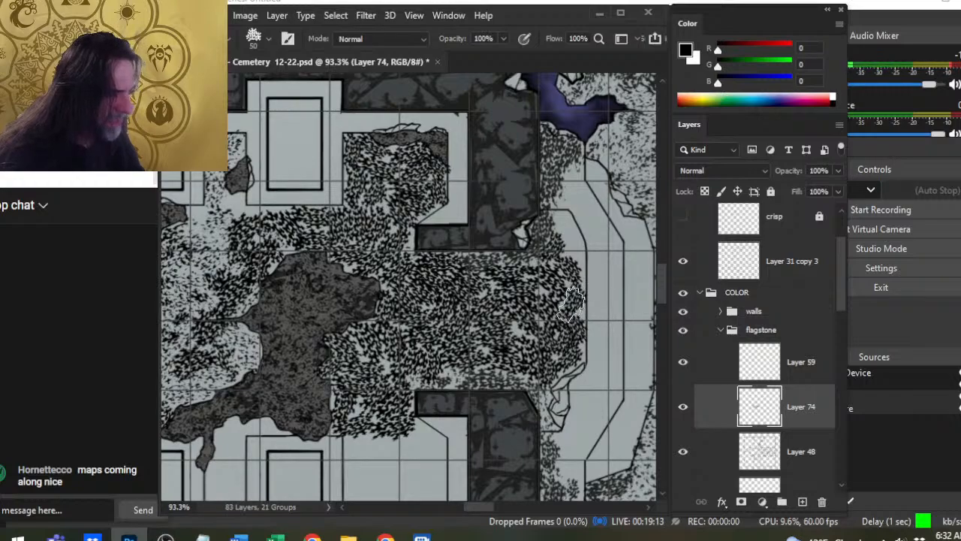
- Stamp the remaining 50 px speckles outside the eastern doorway along the northern part of the outer border line
click(570, 243)
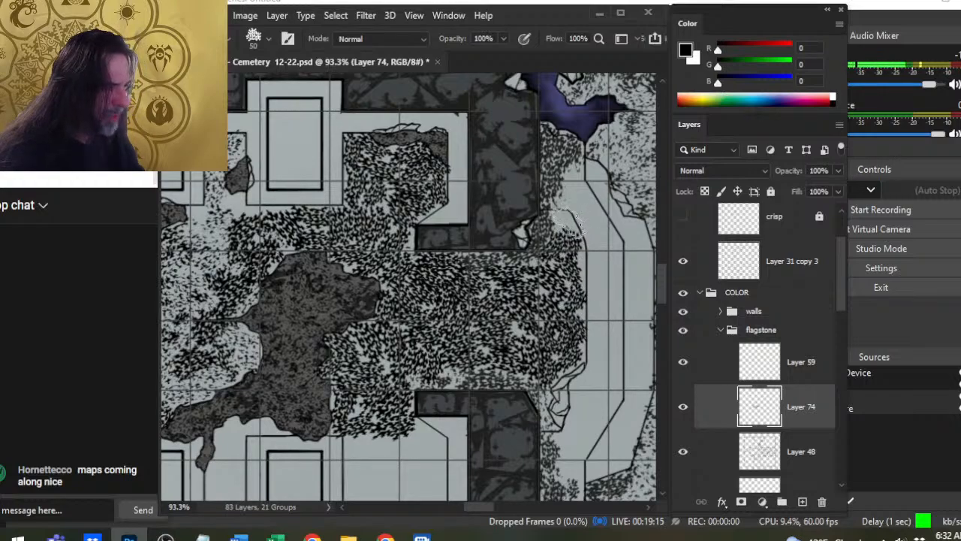
click(563, 225)
- Fill the narrow southern alcove beside the rubble's thin tail with 50 to 60 px speckles and thin them with the 70 px eraser
key(ctrl+space)
drag(462, 373, 397, 399)
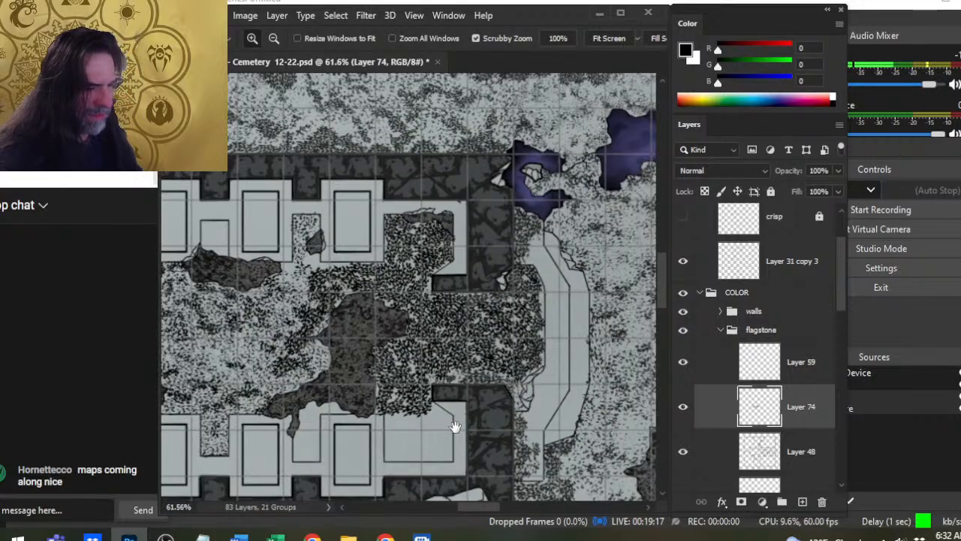
drag(464, 409, 586, 301)
drag(331, 357, 511, 329)
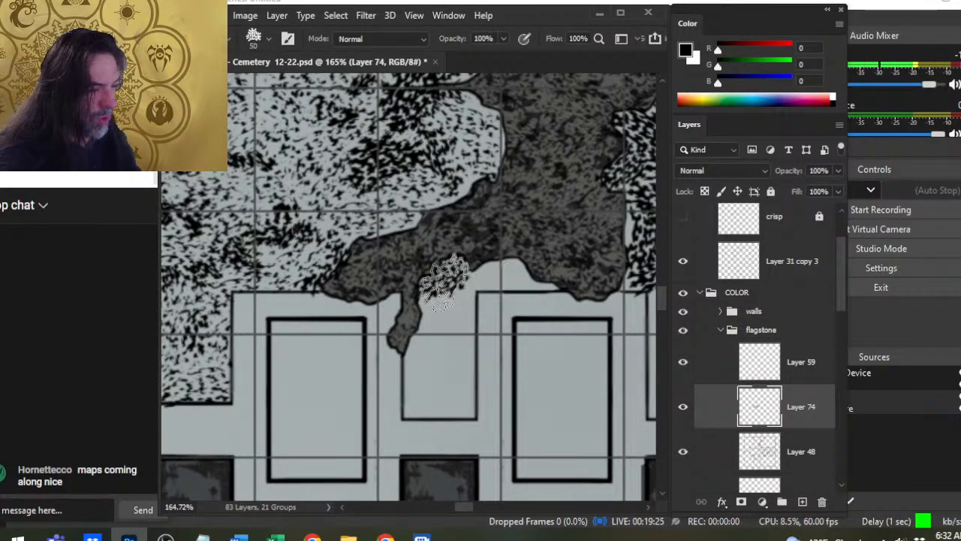
key([)
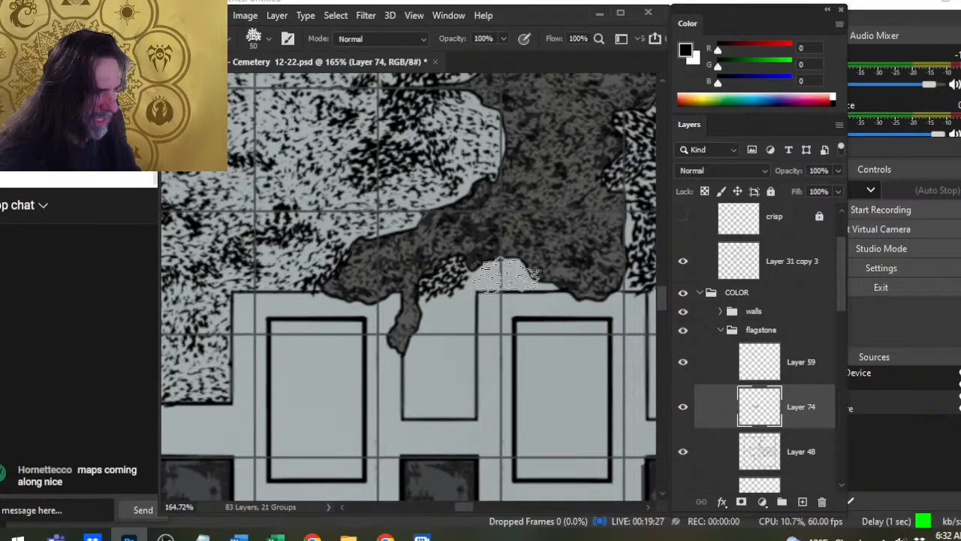
mouse_move(510, 272)
mouse_down()
mouse_move(439, 320)
mouse_move(398, 306)
mouse_move(486, 304)
mouse_move(420, 328)
mouse_move(409, 287)
mouse_move(460, 303)
mouse_move(447, 328)
mouse_move(405, 354)
mouse_move(385, 332)
mouse_move(422, 347)
mouse_up()
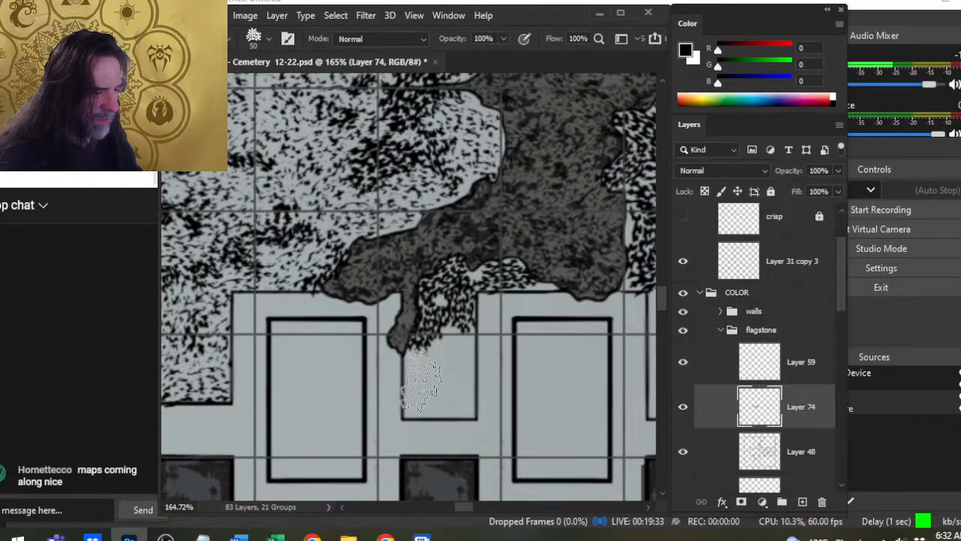
mouse_move(418, 384)
mouse_down()
mouse_move(409, 375)
mouse_move(428, 406)
mouse_move(450, 398)
mouse_move(443, 408)
mouse_up()
key(])
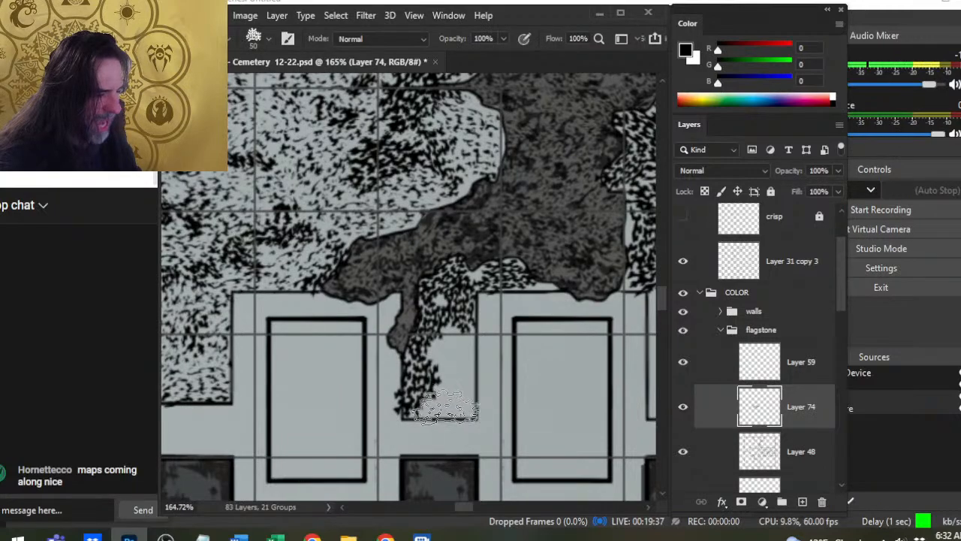
key([)
key(])
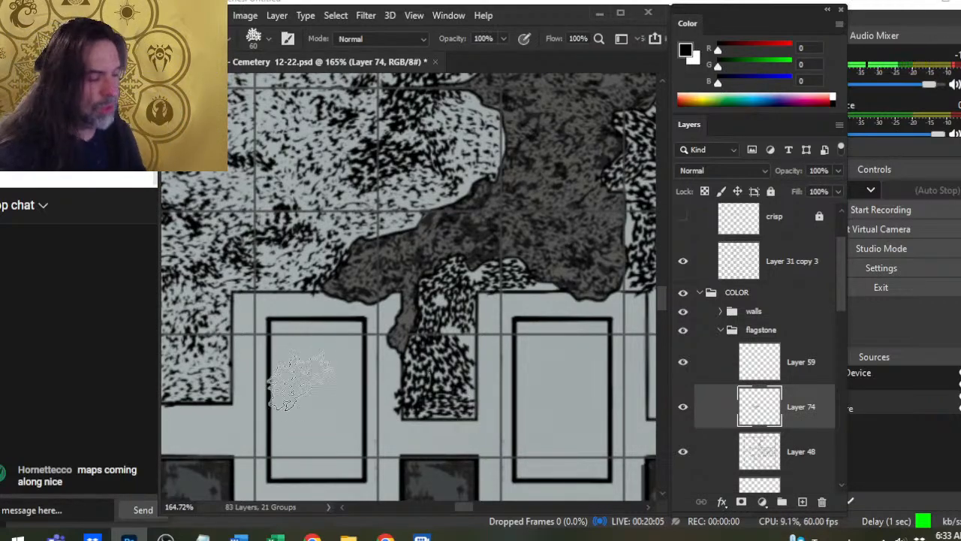
key(e)
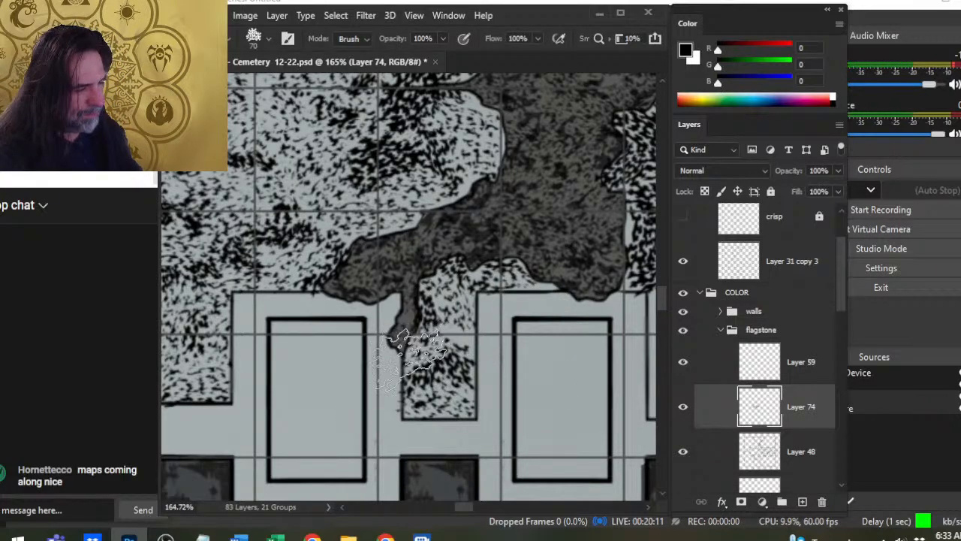
- Paint 50 to 60 px speckles across the upper part of the southeastern alcove, up to its slanted corner
mouse_move(525, 338)
mouse_down()
mouse_move(442, 411)
mouse_move(536, 431)
mouse_up()
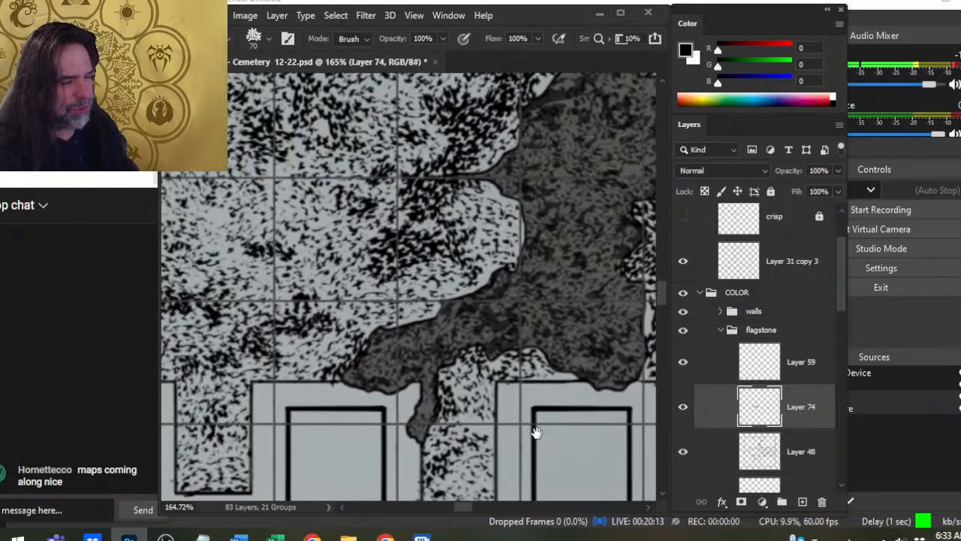
drag(455, 408, 163, 382)
key(b)
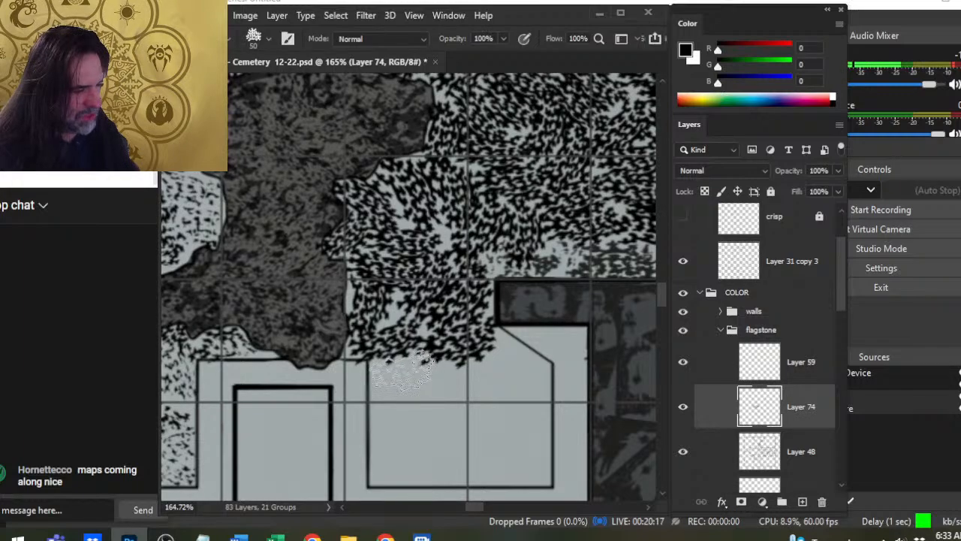
click(403, 367)
click(406, 403)
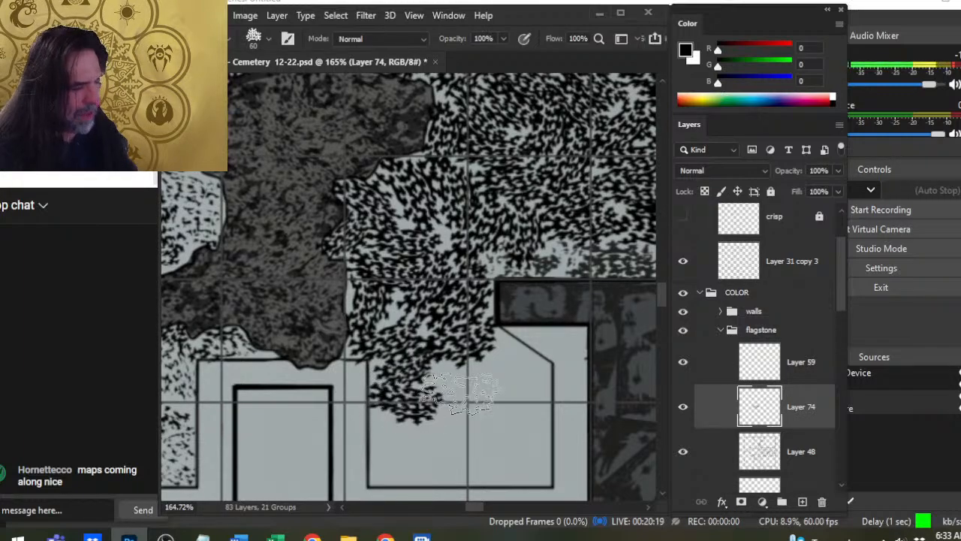
click(463, 386)
key(bracketright)
key(bracketright)
key(bracketleft)
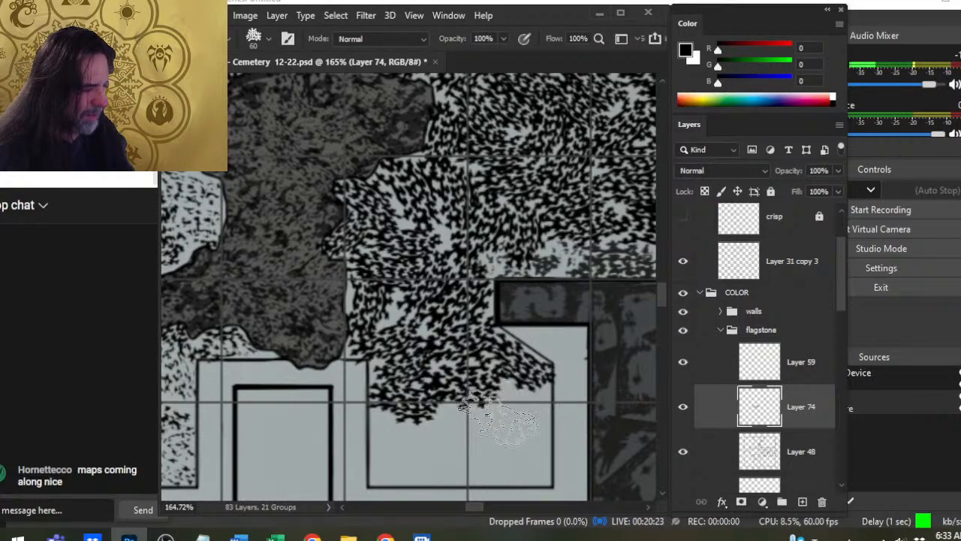
- Fill the rest of the southeastern alcove down to its southern edge with speckles using a 60 to 80 px brush
click(528, 443)
key(bracketleft)
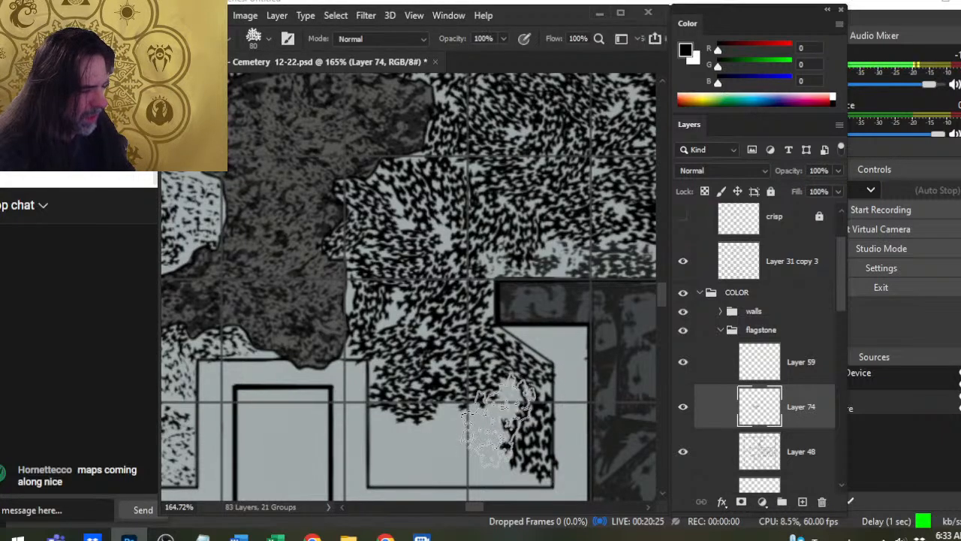
click(498, 422)
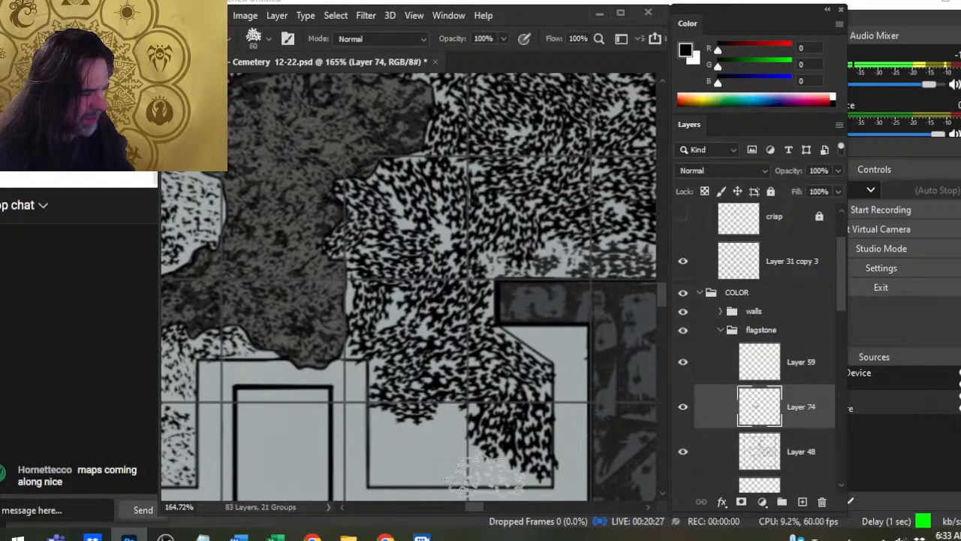
click(412, 463)
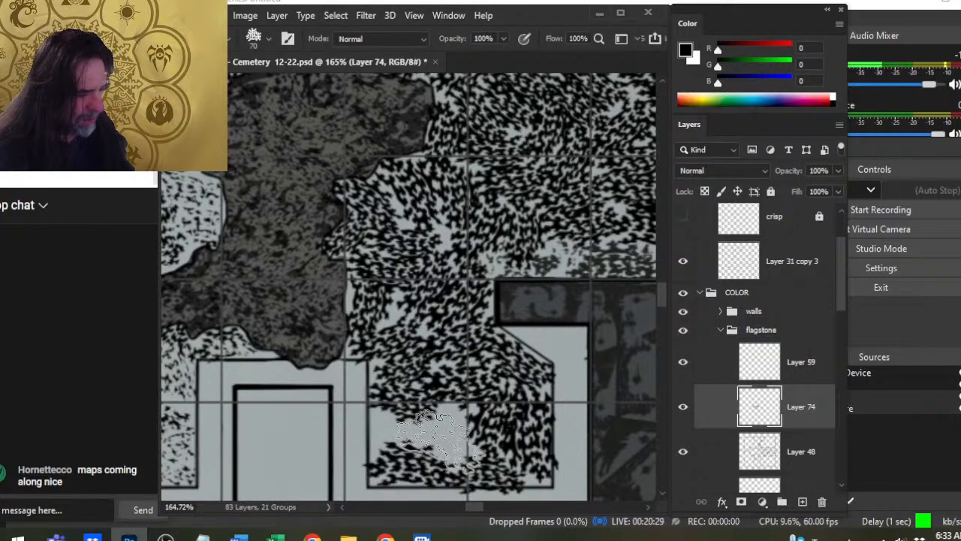
click(429, 437)
- Thin the speckles in the lower half of the southeastern alcove with the 70 px textured eraser
key(e)
click(411, 453)
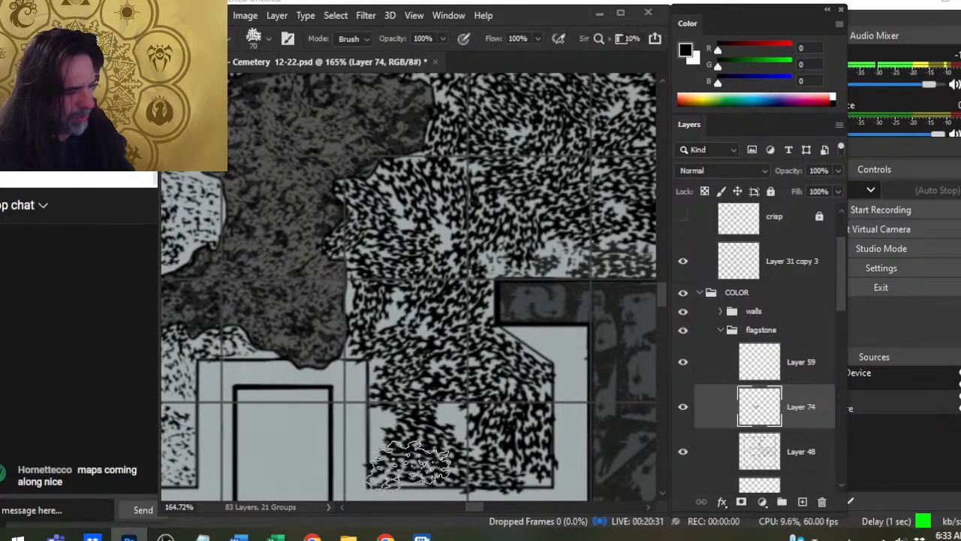
click(407, 465)
click(439, 431)
click(484, 466)
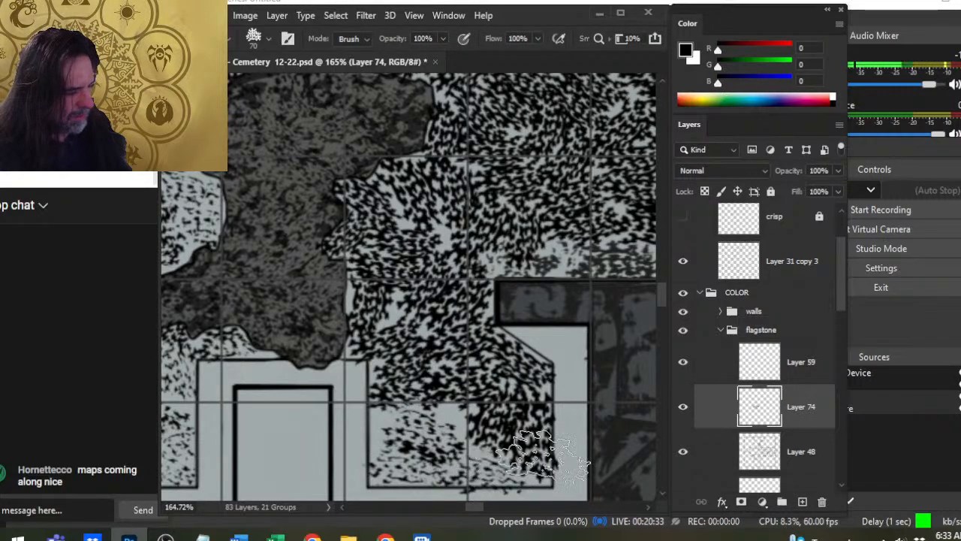
click(530, 443)
click(526, 439)
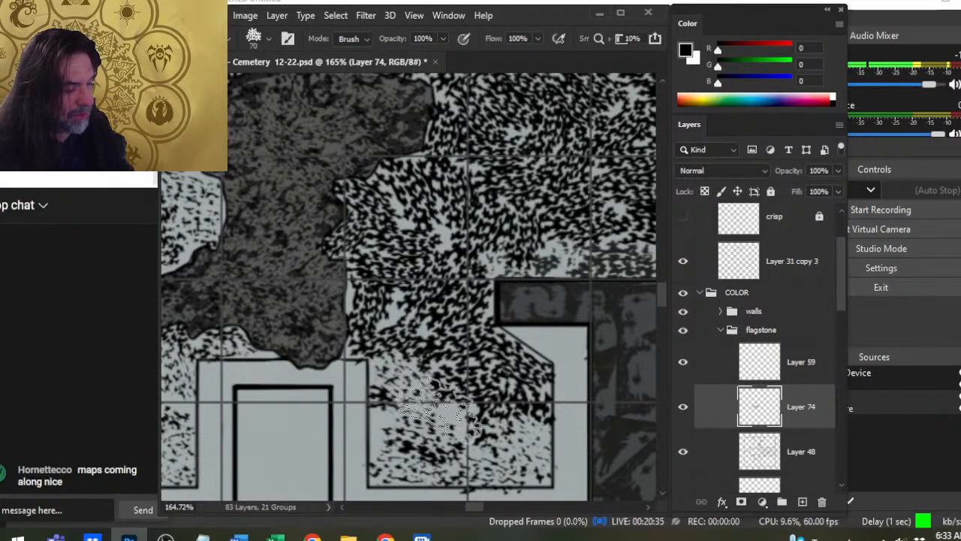
- Thin the speckles from the southeastern alcove's entrance up along the large rubble patch's eastern edge with the 70 px eraser
click(378, 342)
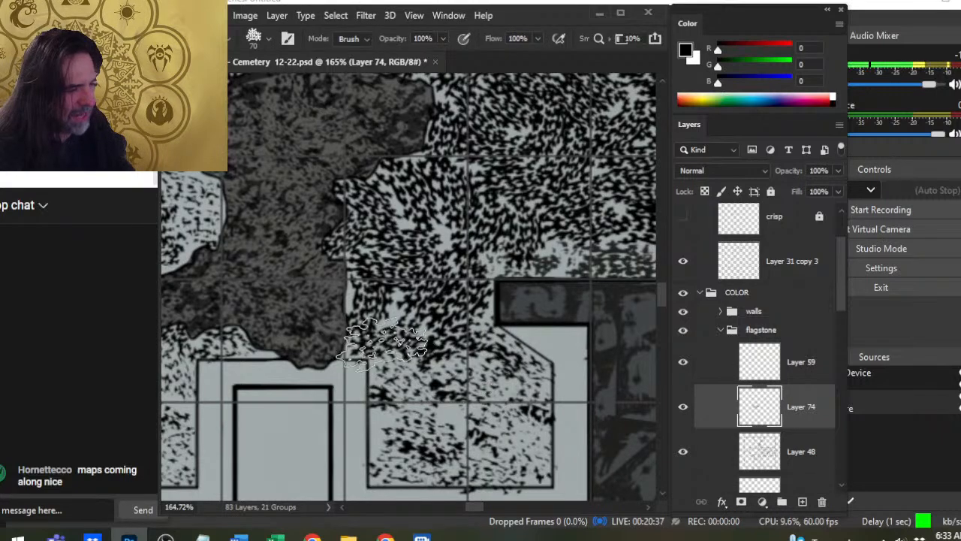
click(362, 330)
click(467, 359)
click(480, 319)
click(374, 306)
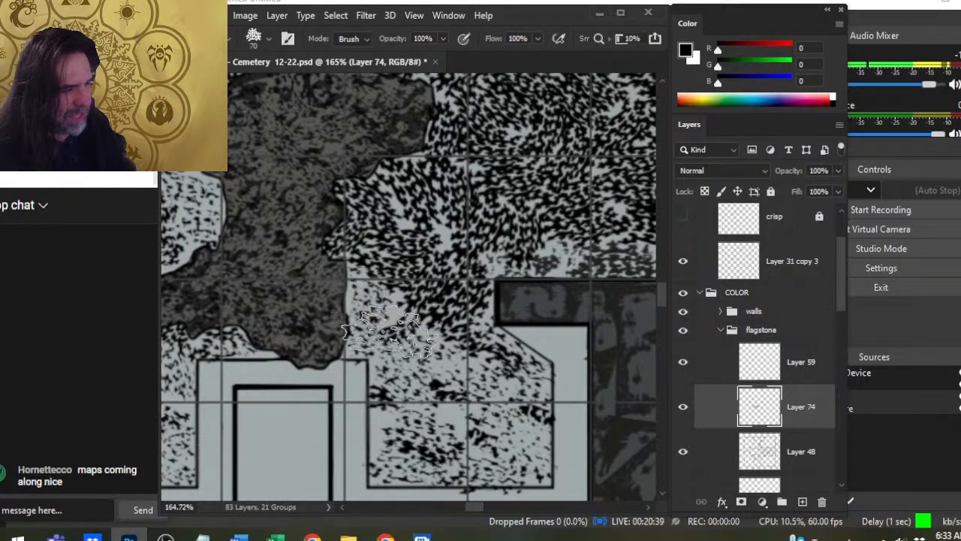
click(472, 307)
click(364, 282)
click(340, 225)
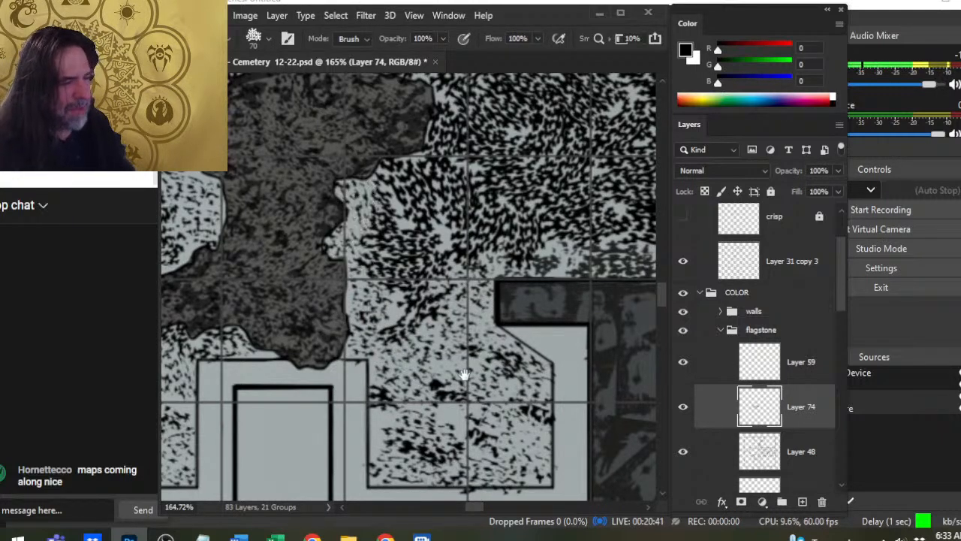
drag(442, 338, 457, 375)
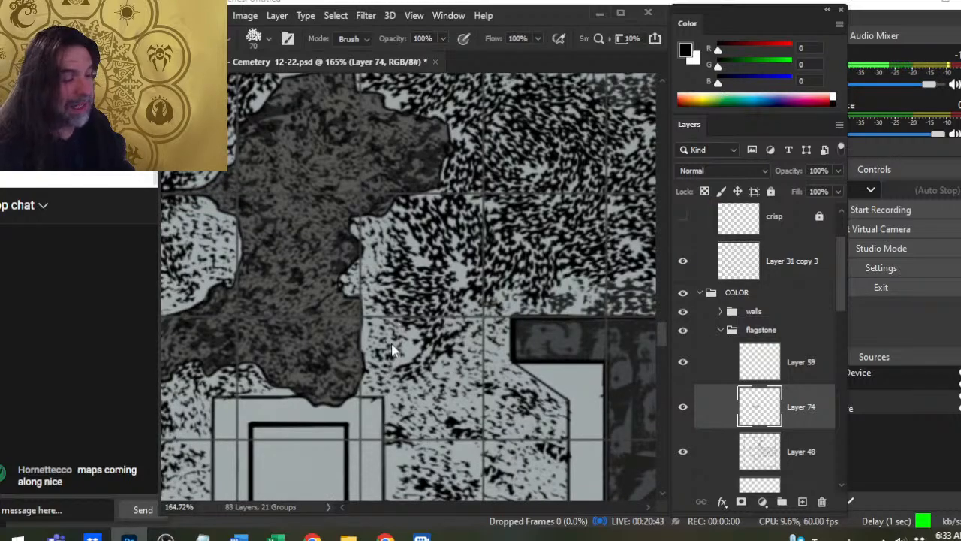
- Save the cemetery map and close the document
key(ctrl+s)
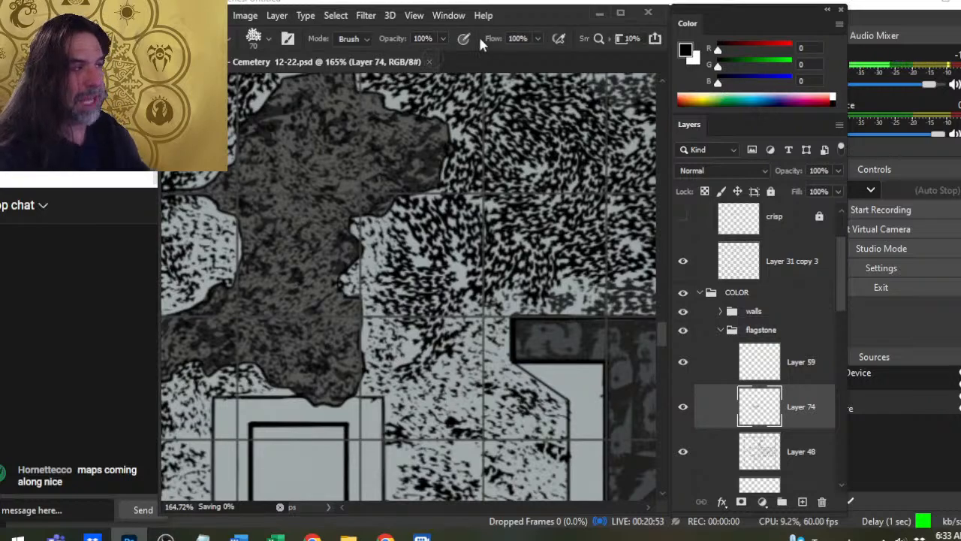
click(429, 62)
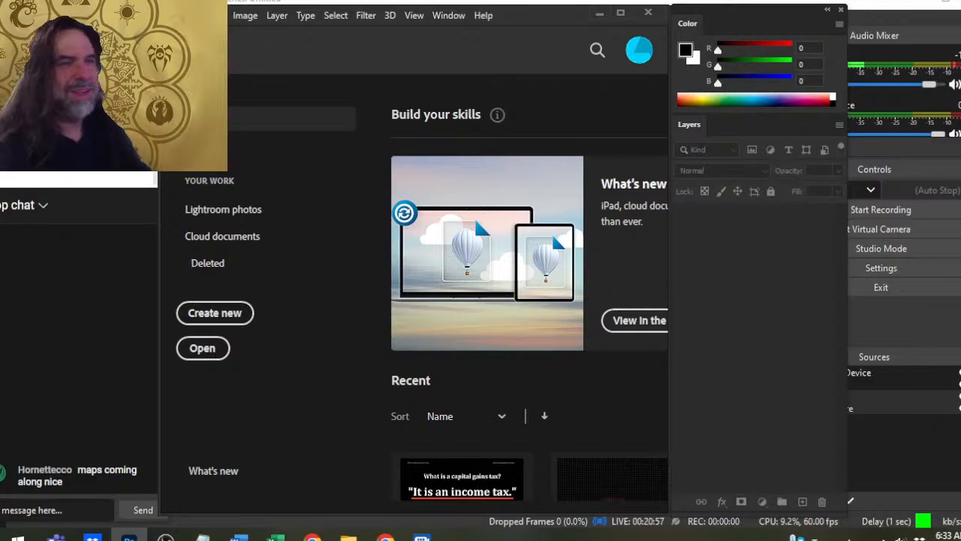
- Reopen Act 2 Region 2 - Cemetery 12-22.psd from the recent files
click(192, 15)
mouse_move(289, 101)
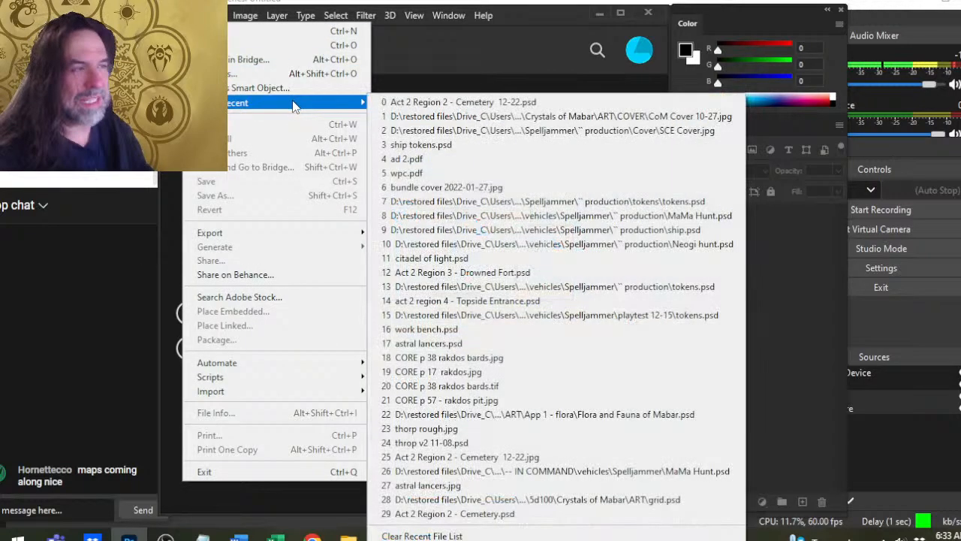
click(505, 103)
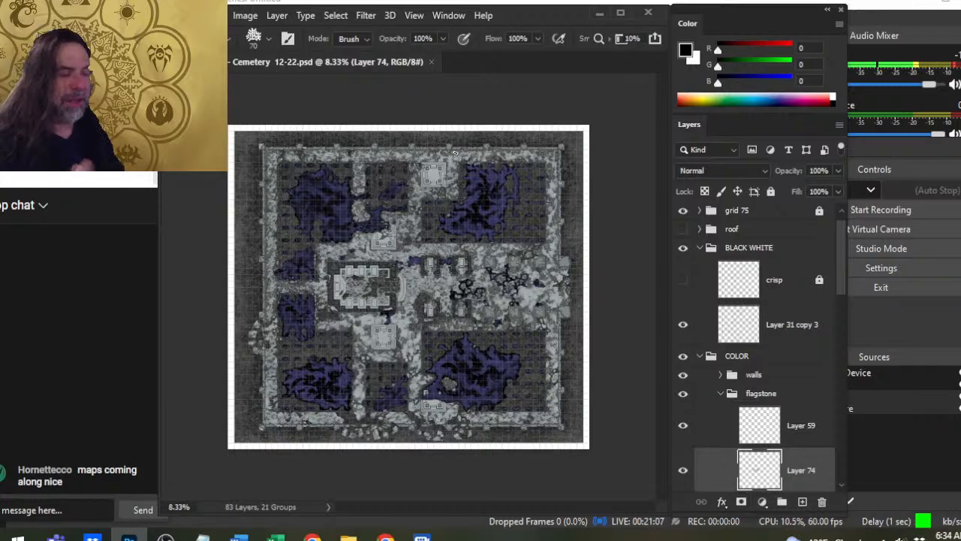
- Return to the main building's southeastern alcove and lighten the speckles in its middle with the 70 px eraser
key(z)
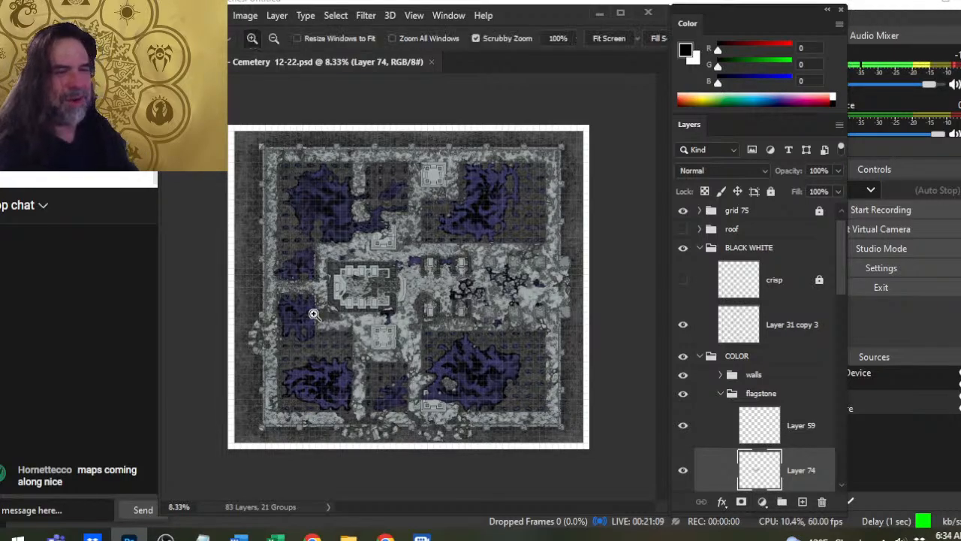
drag(397, 306, 420, 353)
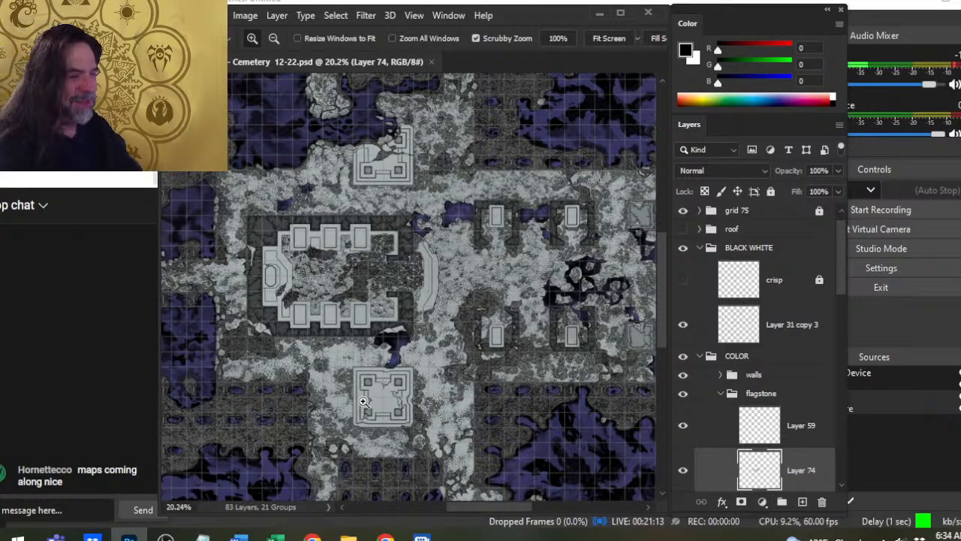
drag(443, 342, 471, 354)
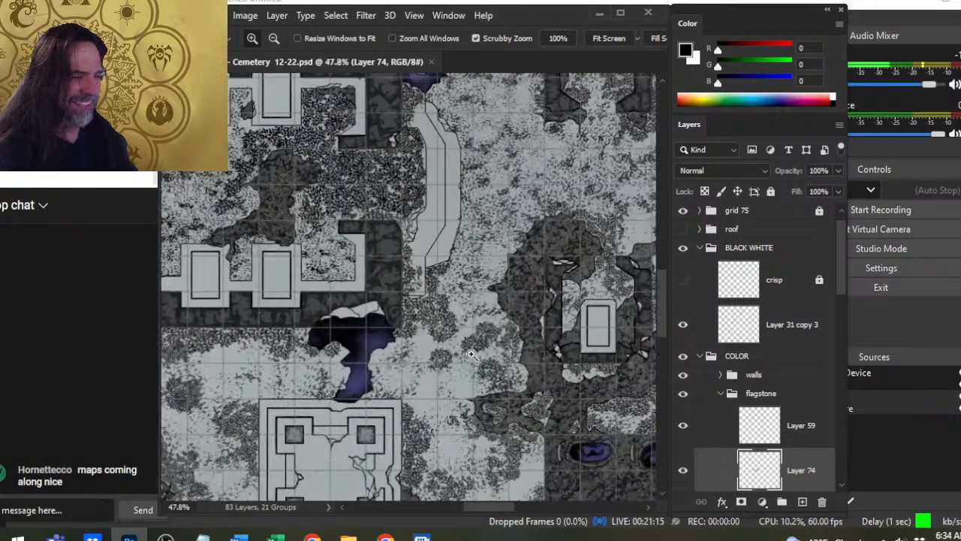
drag(252, 289, 296, 316)
drag(391, 293, 460, 299)
key(e)
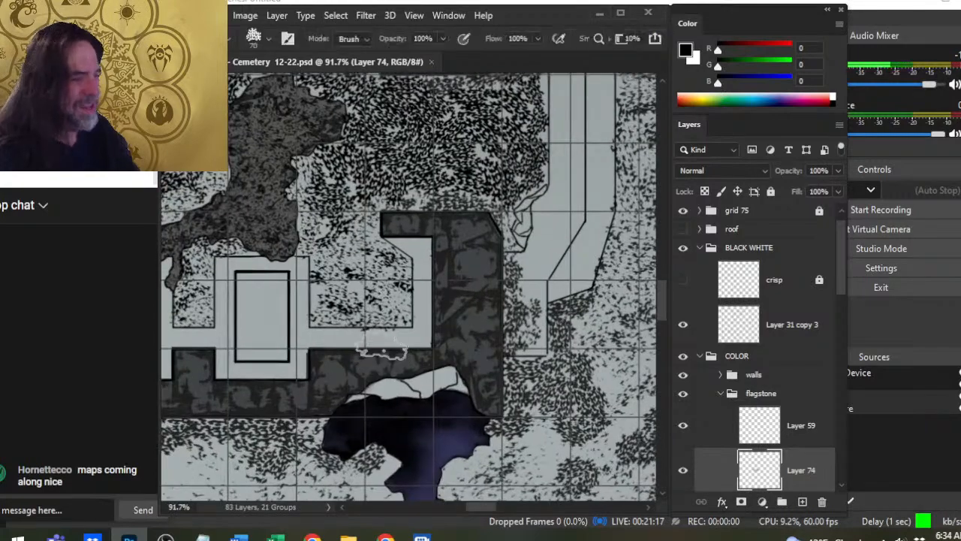
mouse_move(329, 299)
mouse_down()
mouse_move(324, 316)
mouse_move(338, 317)
mouse_move(315, 295)
mouse_move(330, 323)
mouse_up()
key(z)
- Rework the lower half of the southeastern alcove with 50 px speckles and light erasing, undoing the last unwanted stroke
key(b)
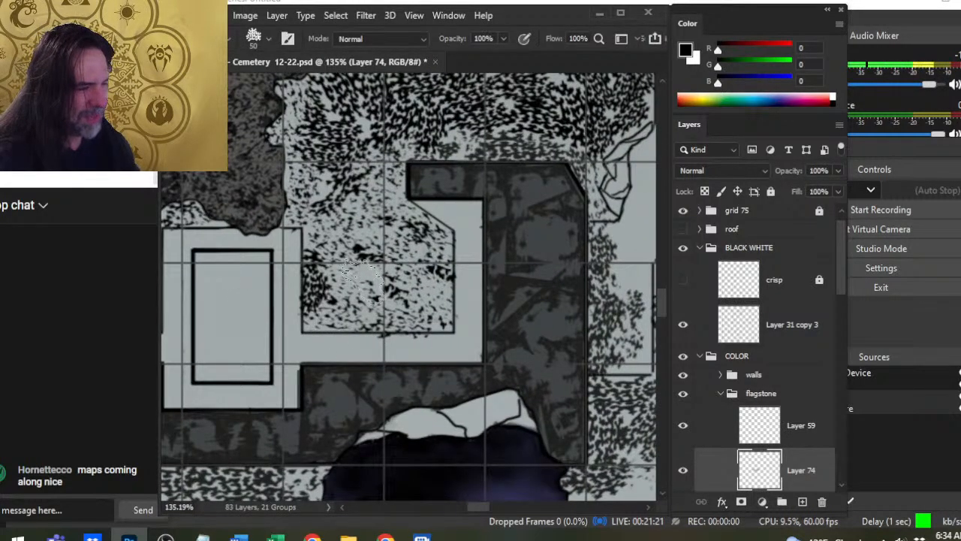
drag(362, 284, 363, 300)
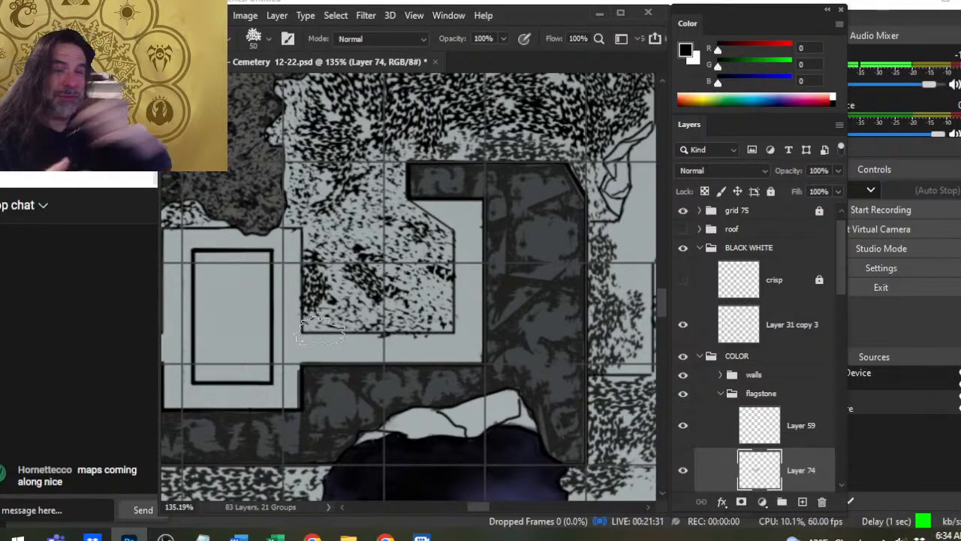
key(e)
mouse_move(331, 294)
mouse_down()
mouse_move(374, 314)
mouse_move(390, 304)
mouse_up()
key(b)
mouse_move(320, 284)
mouse_down()
mouse_move(356, 288)
mouse_move(344, 290)
mouse_move(380, 322)
mouse_move(370, 300)
mouse_move(407, 266)
mouse_move(397, 268)
mouse_move(405, 296)
mouse_move(395, 272)
mouse_move(425, 337)
mouse_move(322, 263)
mouse_move(380, 273)
mouse_move(407, 272)
mouse_move(411, 260)
mouse_move(388, 314)
mouse_move(426, 294)
mouse_move(422, 320)
mouse_move(395, 349)
mouse_move(370, 317)
mouse_up()
key(ctrl+z)
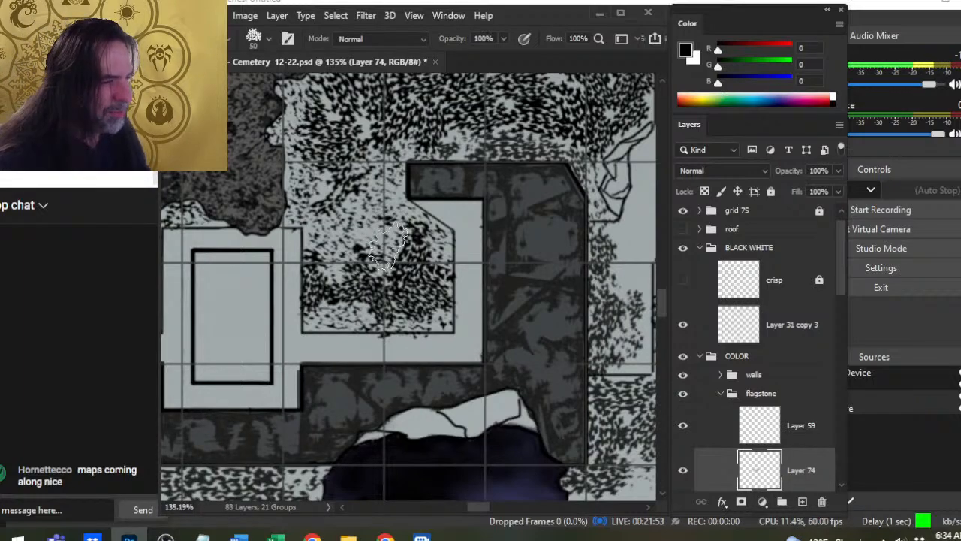
- Stamp 50 px speckles across the upper half of the southeastern alcove beside its slanted corner
click(389, 246)
click(375, 227)
click(373, 244)
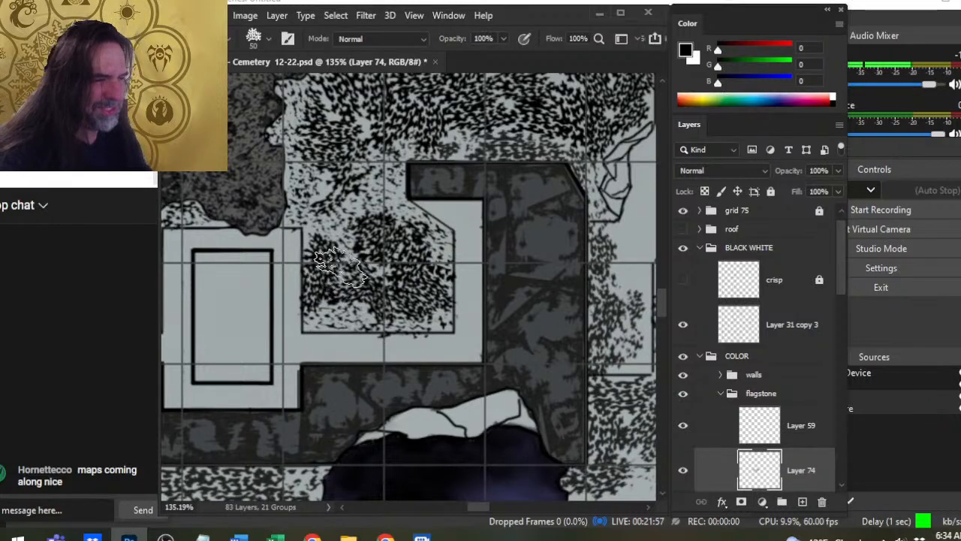
key(e)
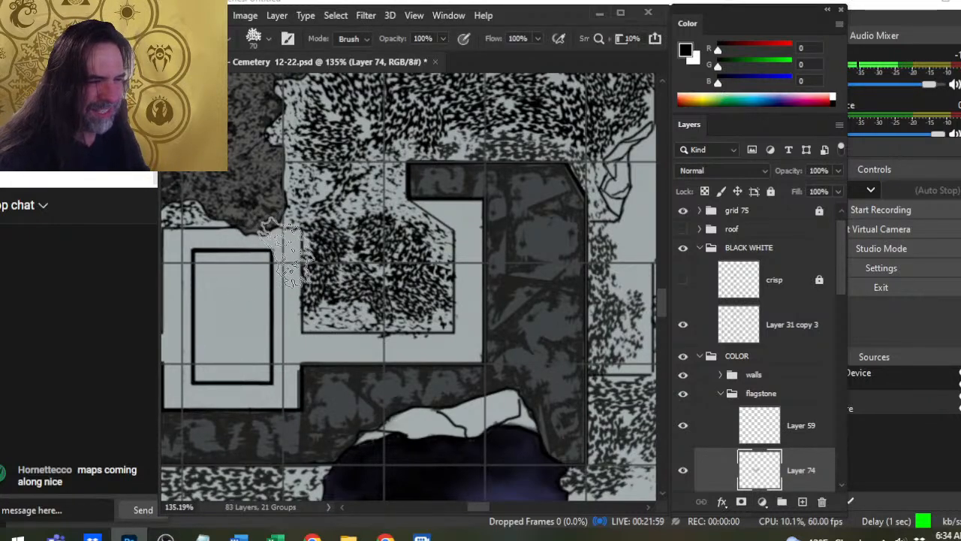
- Lighten the southeastern alcove's speckles with the 70 px eraser and rebuild its lower edge with fresh speckles, refining them at 60 px
mouse_move(289, 246)
mouse_down()
mouse_move(317, 309)
mouse_move(343, 294)
mouse_move(380, 314)
mouse_move(378, 335)
mouse_move(403, 317)
mouse_move(446, 313)
mouse_move(439, 271)
mouse_move(415, 252)
mouse_move(361, 298)
mouse_move(396, 294)
mouse_move(391, 262)
mouse_move(329, 271)
mouse_up()
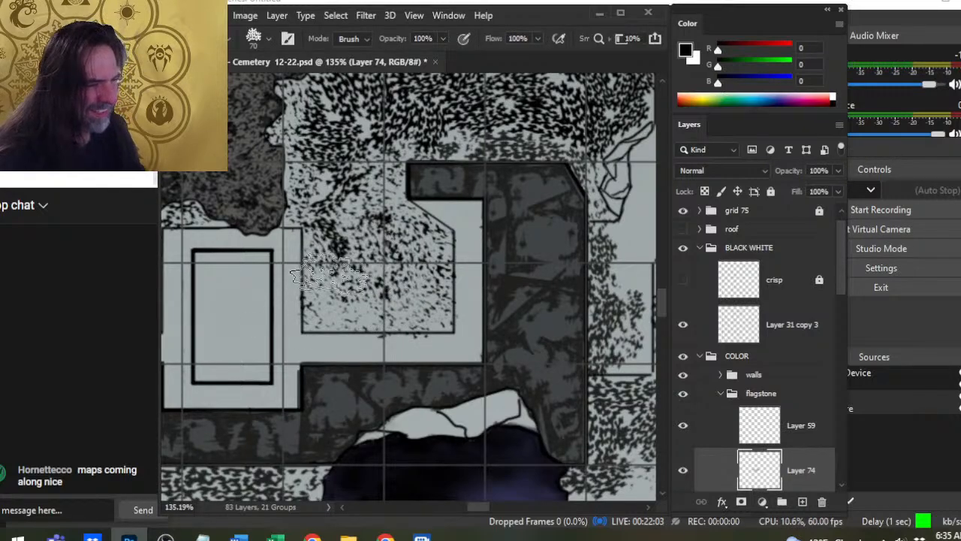
key(b)
drag(327, 318, 344, 330)
key(e)
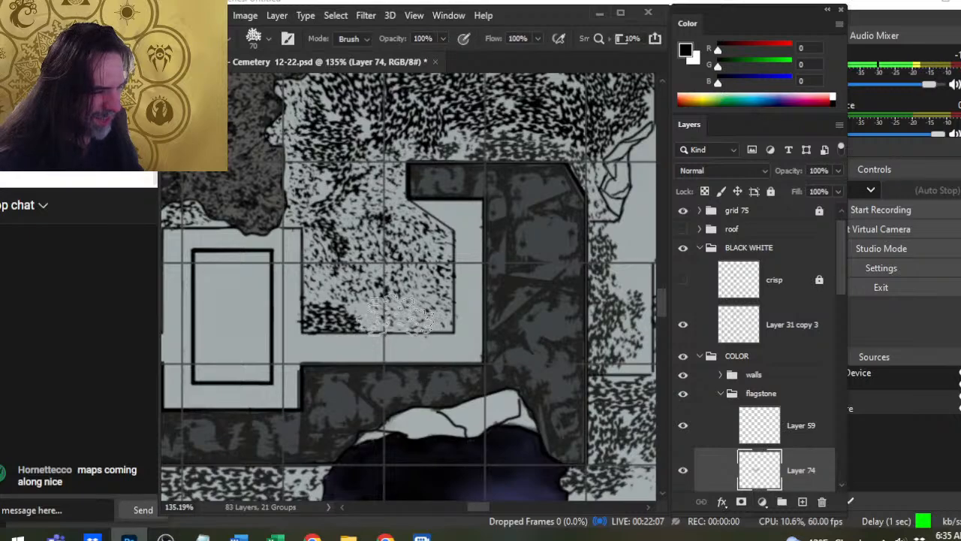
key(b)
mouse_move(401, 319)
mouse_down()
mouse_move(436, 315)
mouse_move(341, 308)
mouse_up()
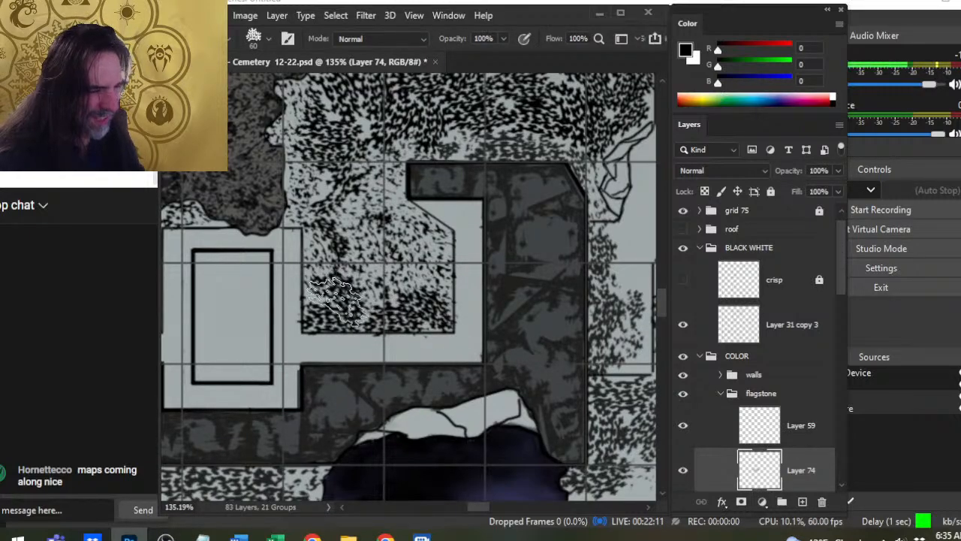
key(e)
mouse_move(341, 265)
mouse_down()
mouse_move(338, 277)
mouse_move(319, 264)
mouse_move(319, 274)
mouse_move(288, 281)
mouse_move(309, 315)
mouse_move(305, 338)
mouse_move(254, 321)
mouse_up()
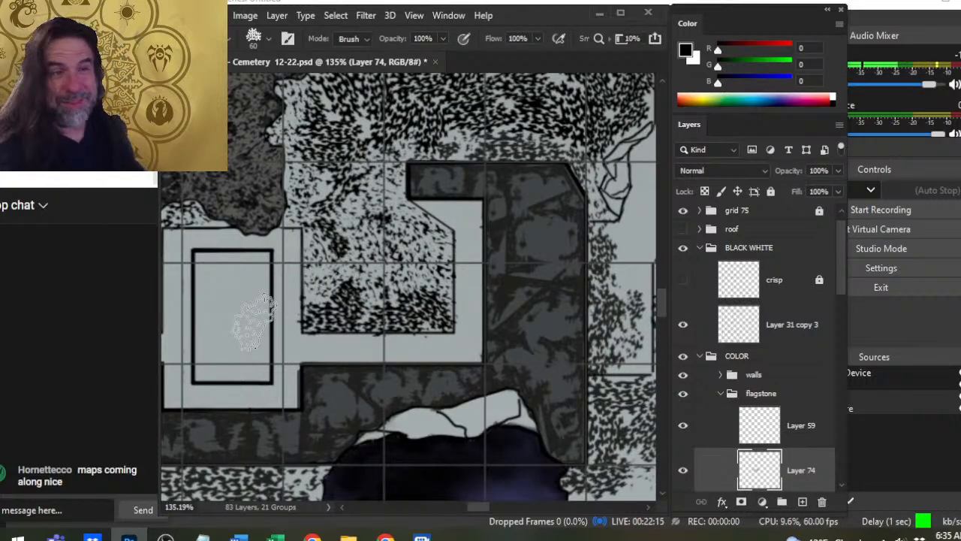
key(b)
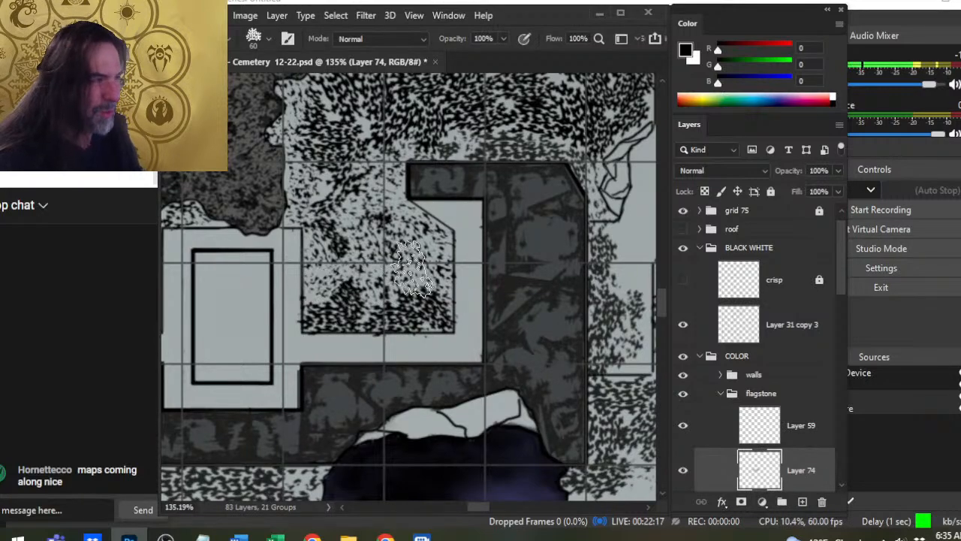
- Find Layer 48 in the flagstone group and toggle its visibility to check which speckles it holds
mouse_move(450, 361)
mouse_down()
mouse_move(307, 265)
mouse_move(367, 328)
mouse_move(481, 357)
mouse_up()
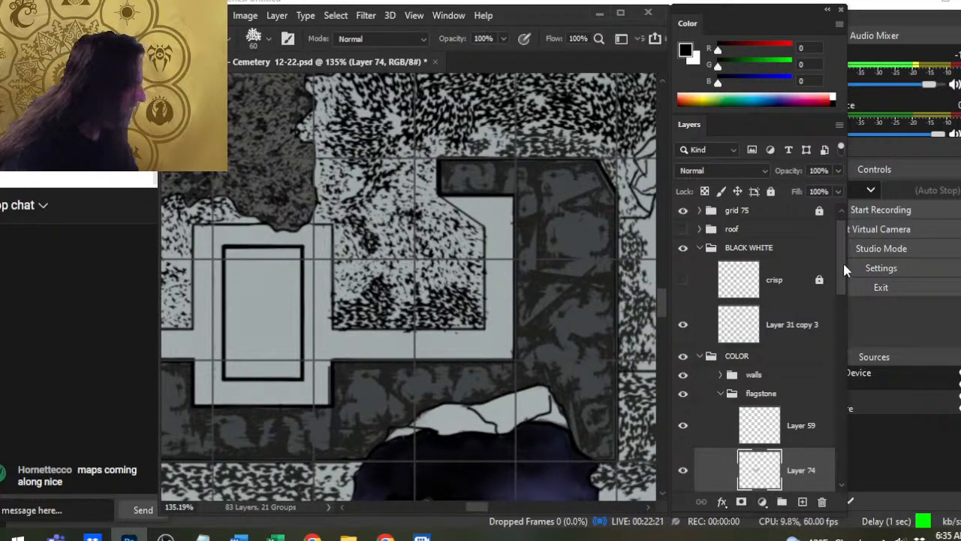
drag(842, 264, 841, 294)
click(794, 427)
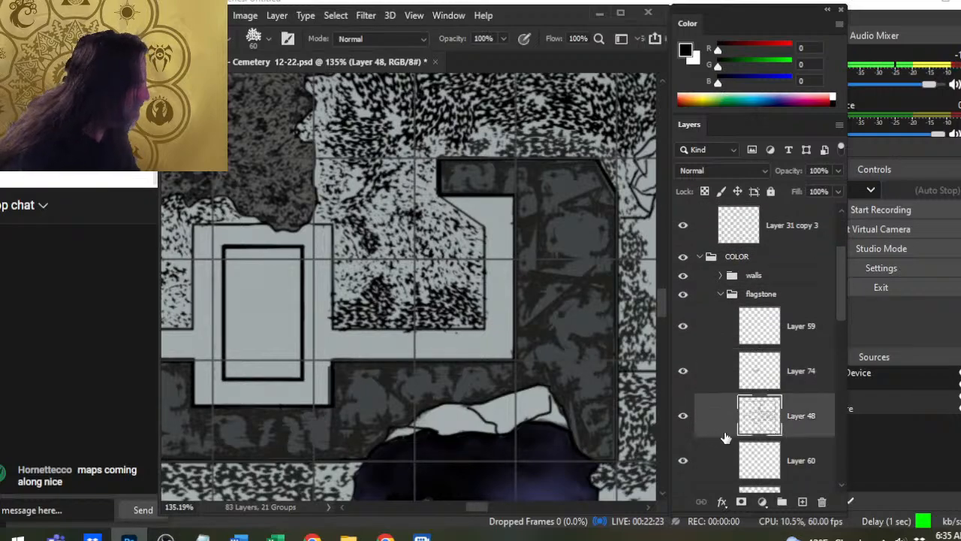
click(685, 418)
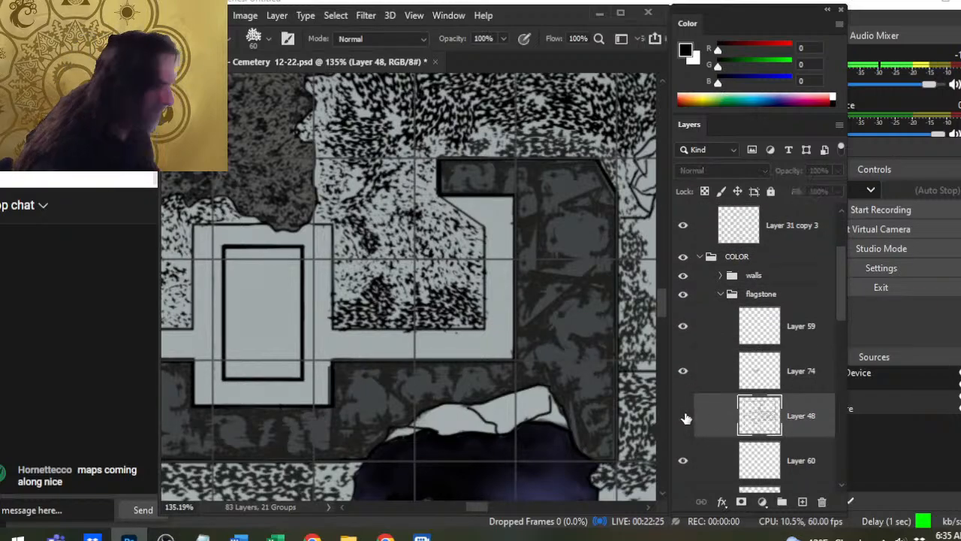
click(682, 419)
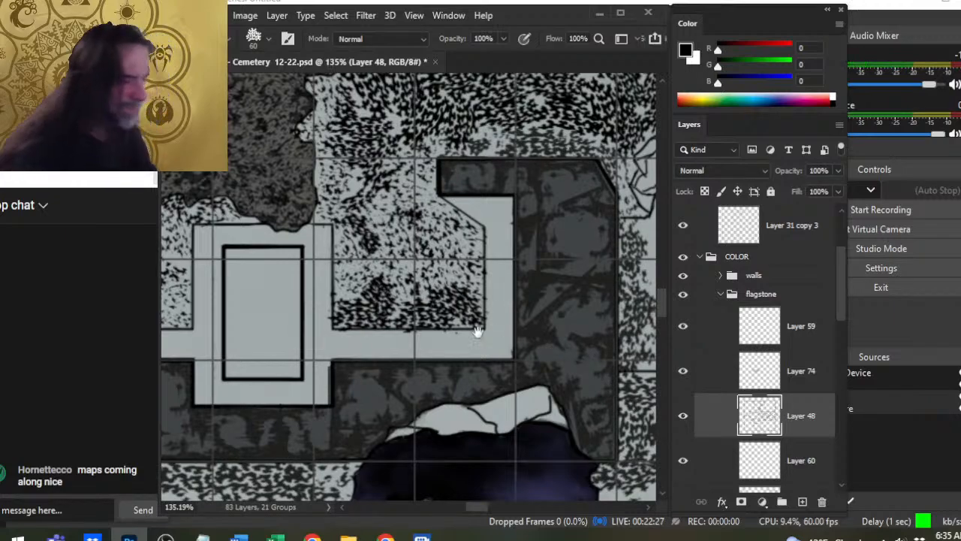
- Make Layer 48 active and sample its dark grey speckle colour, RGB 34, 36, 36, from the strip outside the eastern wall
drag(477, 332, 421, 350)
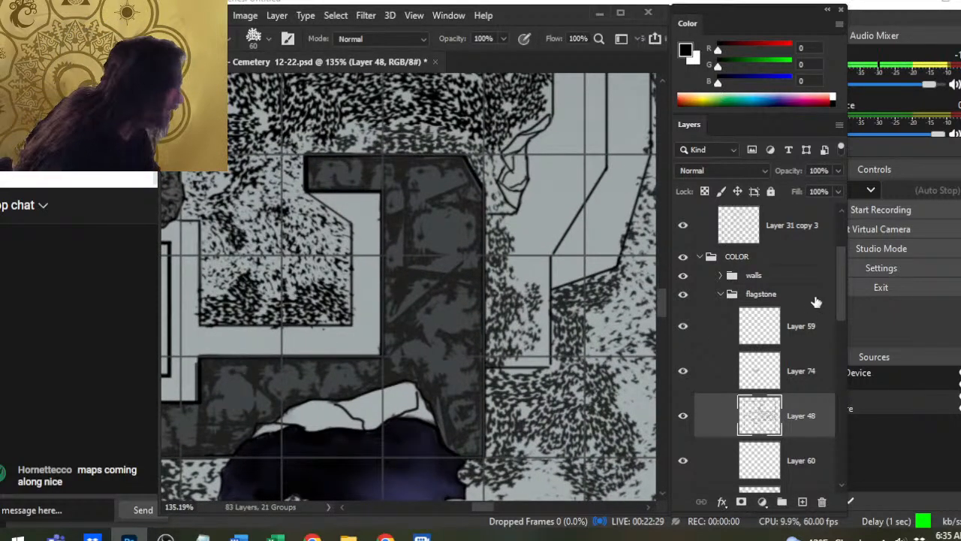
click(810, 301)
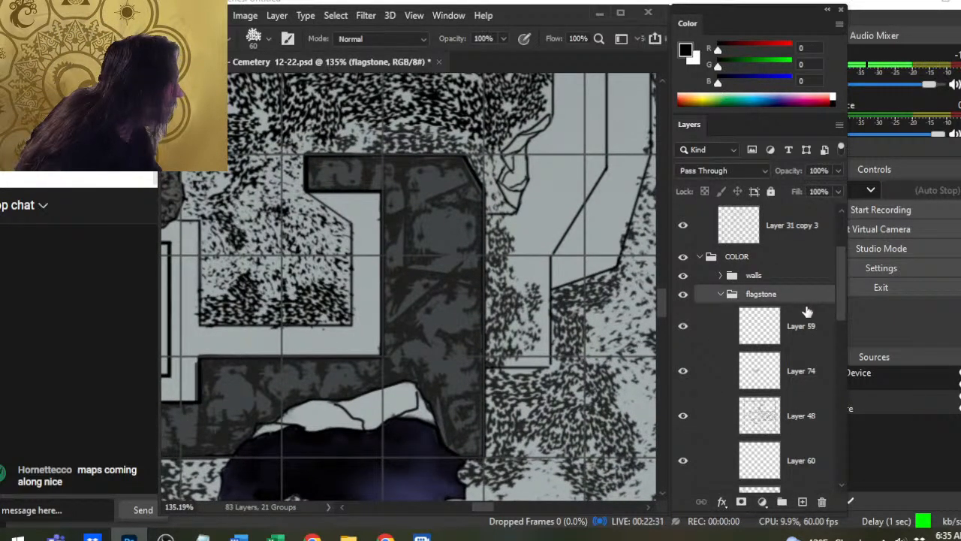
click(808, 421)
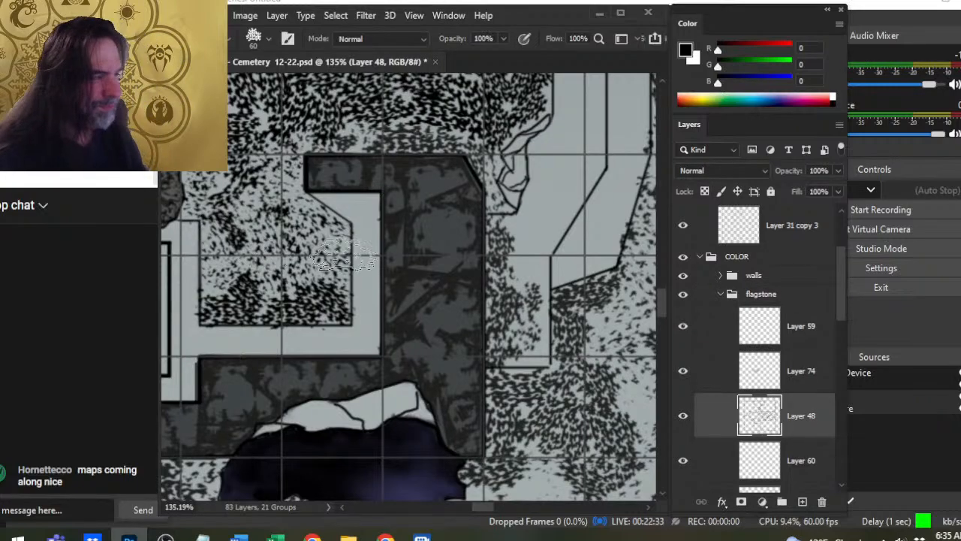
mouse_move(474, 261)
mouse_down()
mouse_move(437, 311)
mouse_move(458, 300)
mouse_up()
key(z)
key(b)
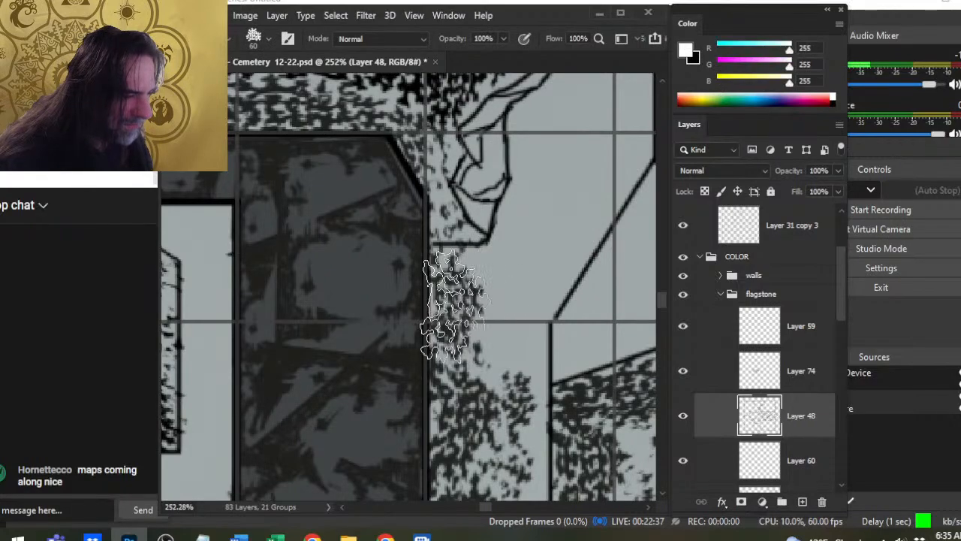
alt+click(456, 343)
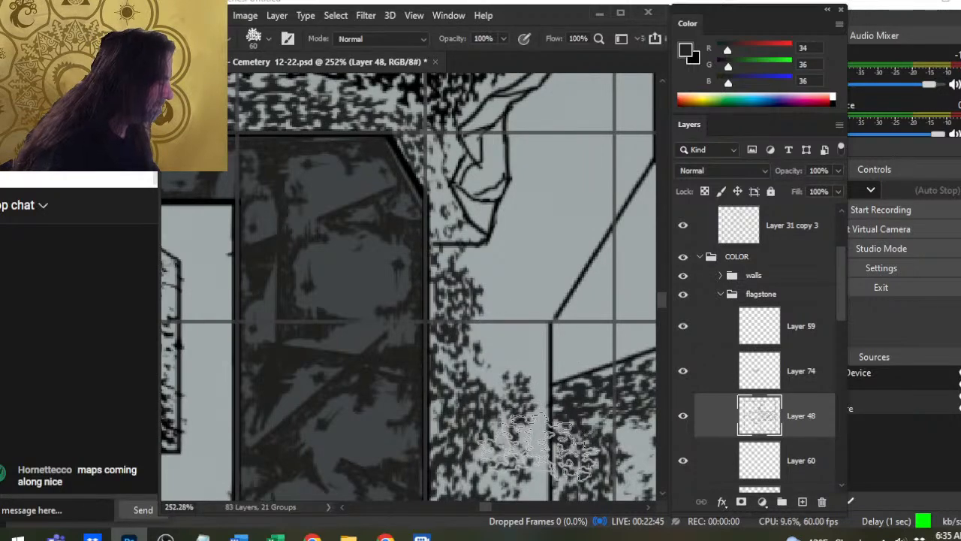
- Compare the area with Layer 48 hidden, return to Layer 74, and try a speckle stamp outside the eastern wall, undoing it
click(683, 417)
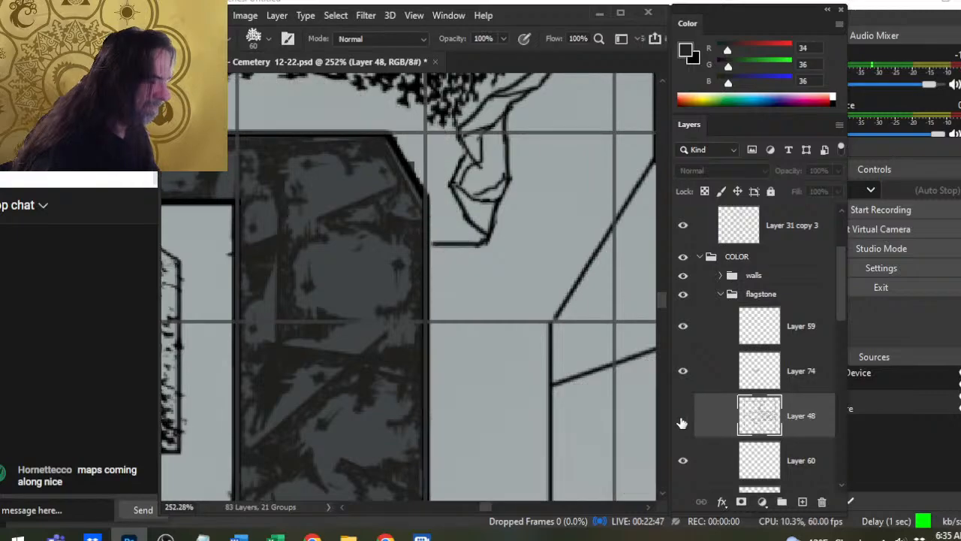
click(683, 419)
click(767, 369)
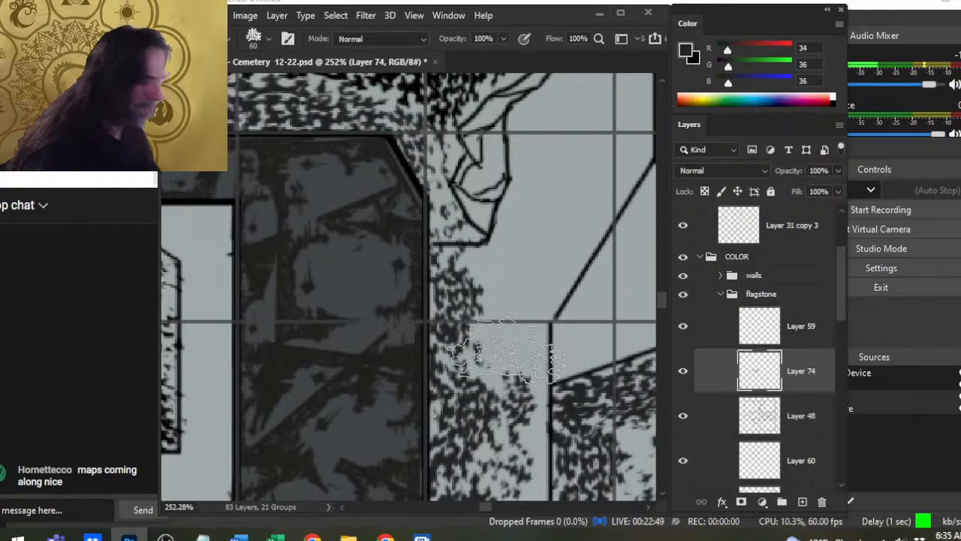
click(533, 301)
key(ctrl+z)
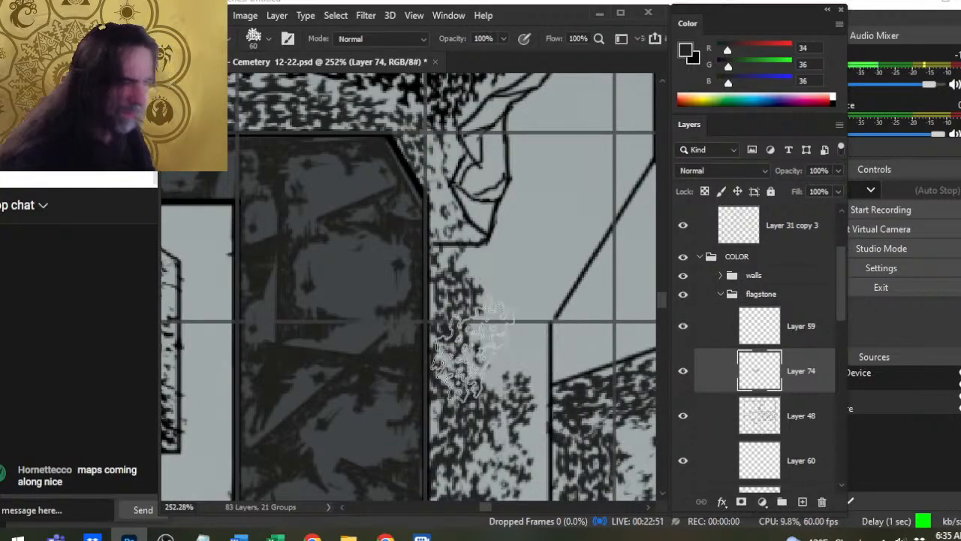
- Lower Layer 74's opacity to 79% to match the surrounding speckles, and resample RGB 34, 36, 36 at the eastern doorway
key(ctrl+space)
ctrl+drag(497, 317, 412, 319)
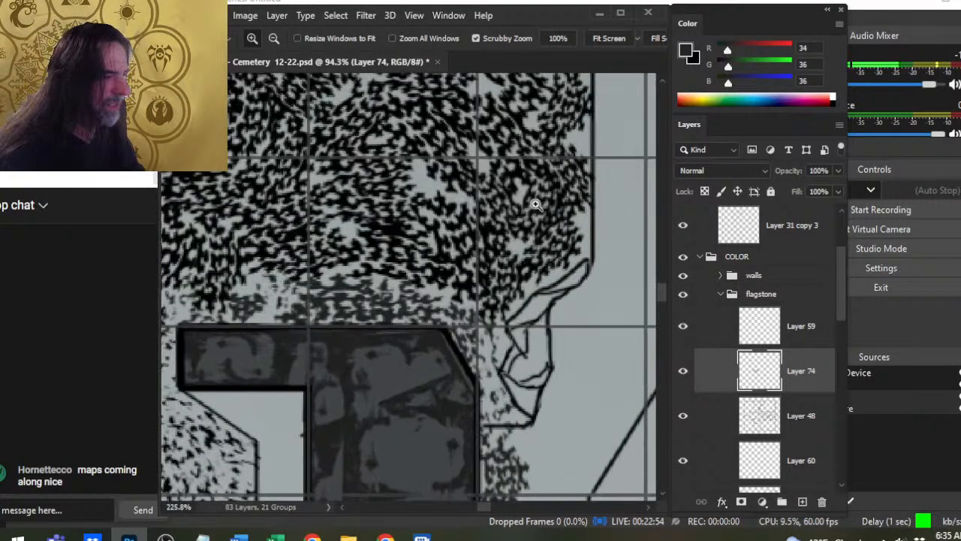
drag(479, 261, 524, 309)
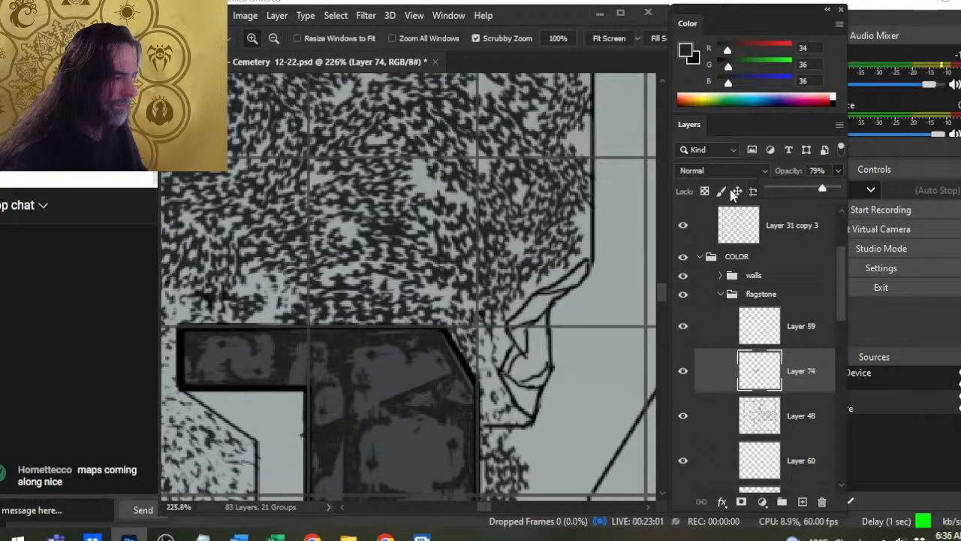
key(b)
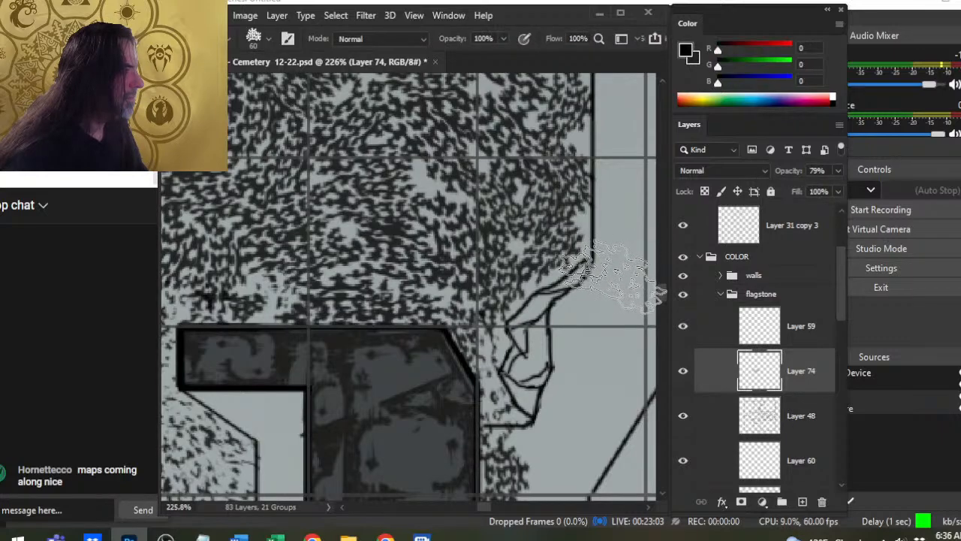
alt+click(478, 251)
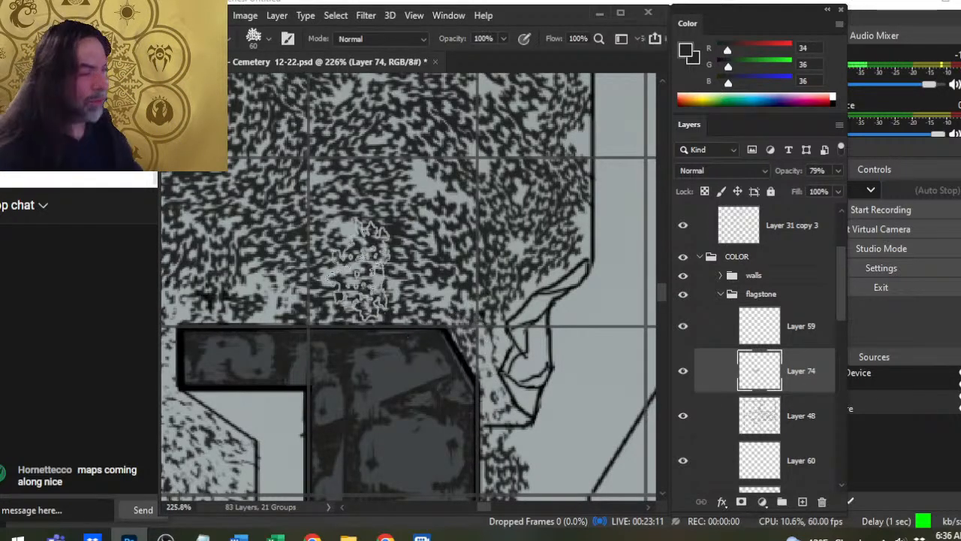
- Check Layer 74's blend with the surrounding floor and merge it down into Layer 48
key(z)
drag(524, 354, 430, 363)
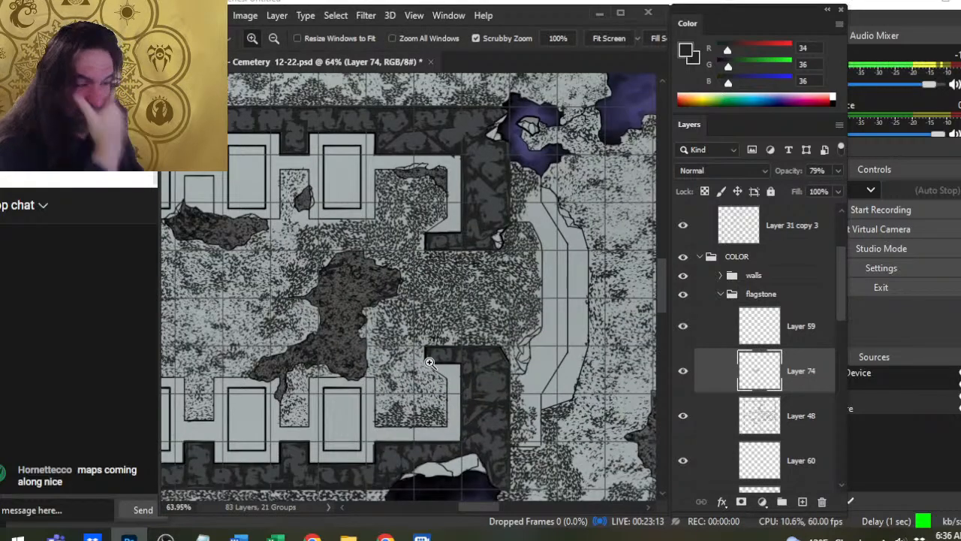
click(683, 371)
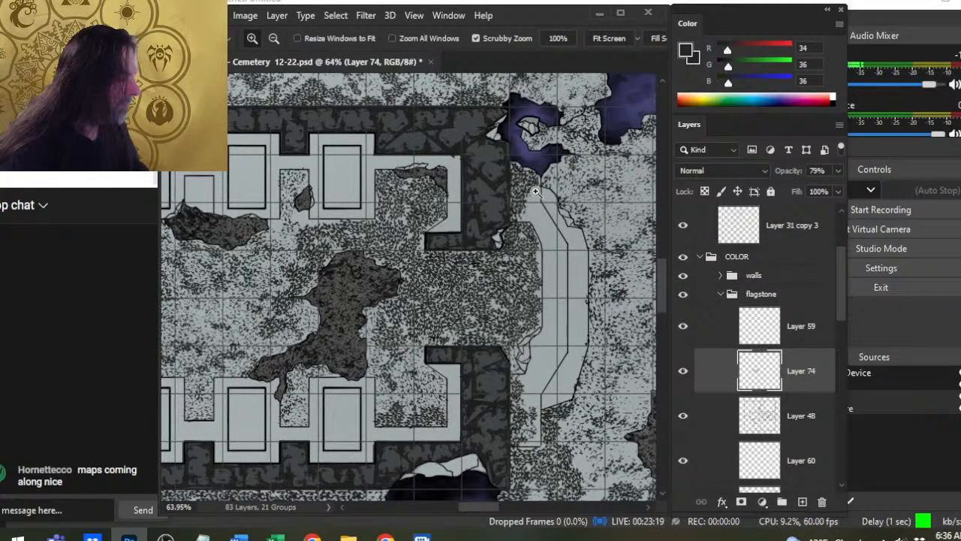
drag(522, 223, 579, 251)
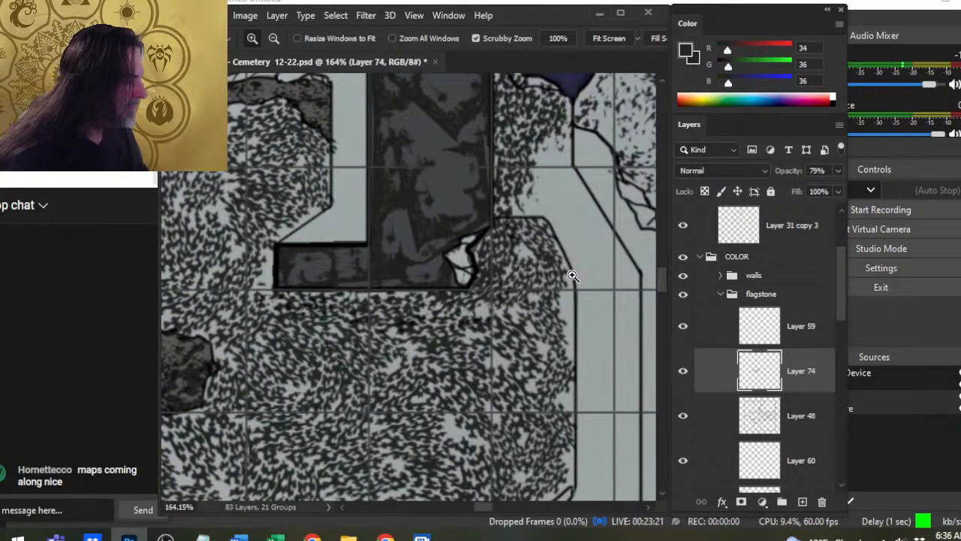
right_click(799, 377)
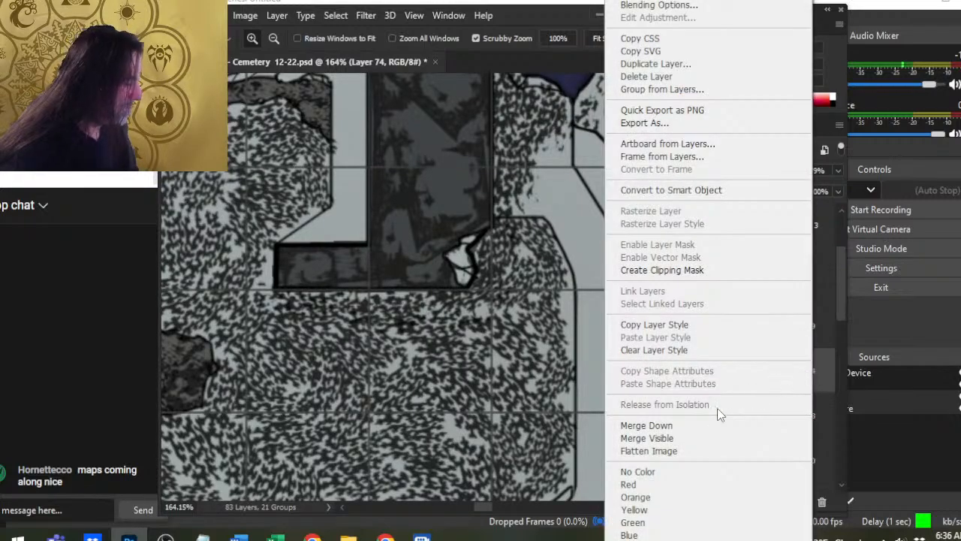
click(727, 425)
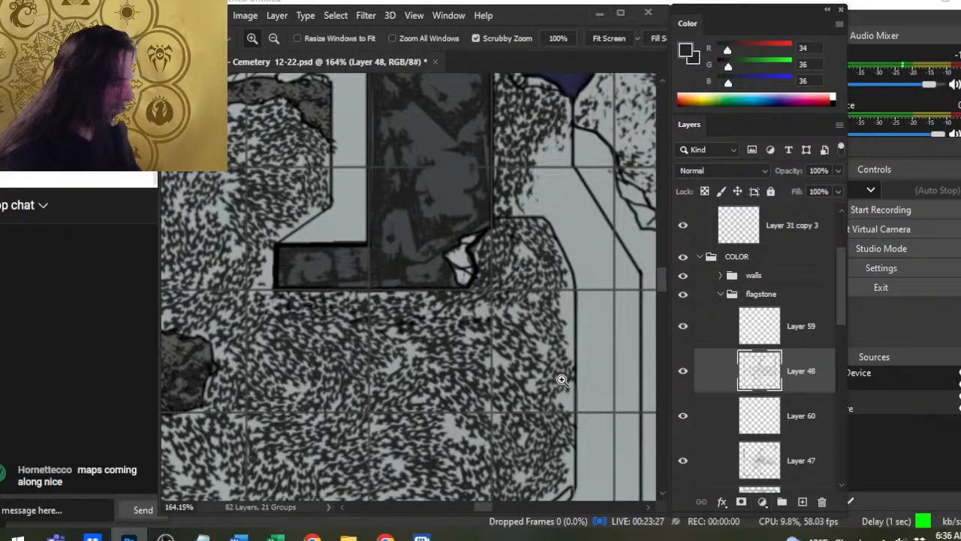
- Stamp and lightly erase 50 px speckles on the main floor just northwest of the large central dark patch
drag(591, 404, 491, 383)
drag(450, 350, 551, 333)
drag(439, 331, 461, 320)
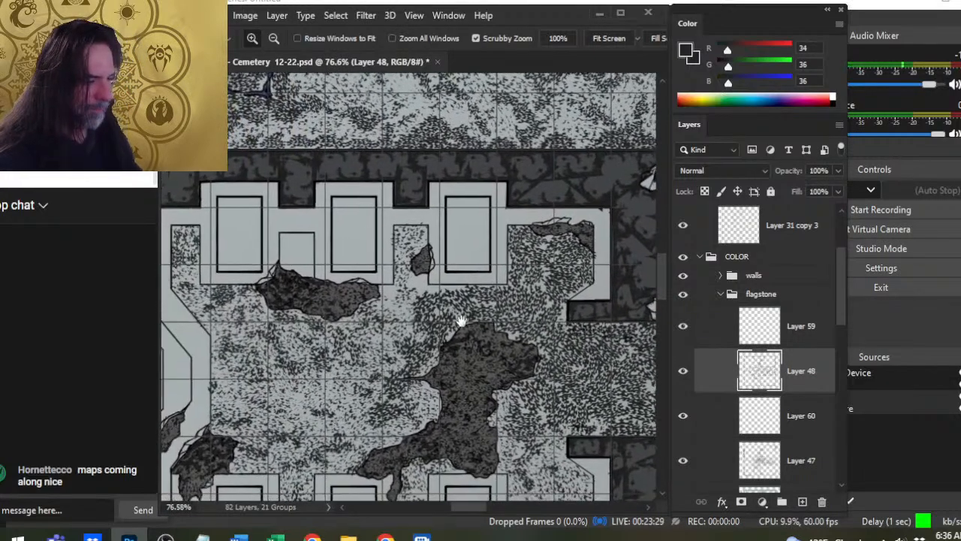
mouse_move(361, 342)
mouse_down()
mouse_move(454, 293)
mouse_move(461, 221)
mouse_move(483, 193)
mouse_up()
key(b)
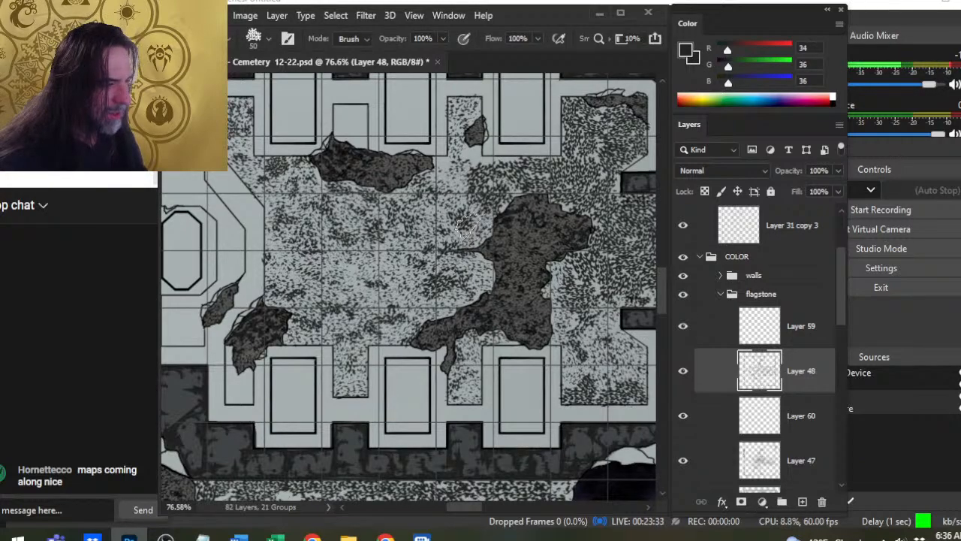
key(ctrl+space)
click(454, 274)
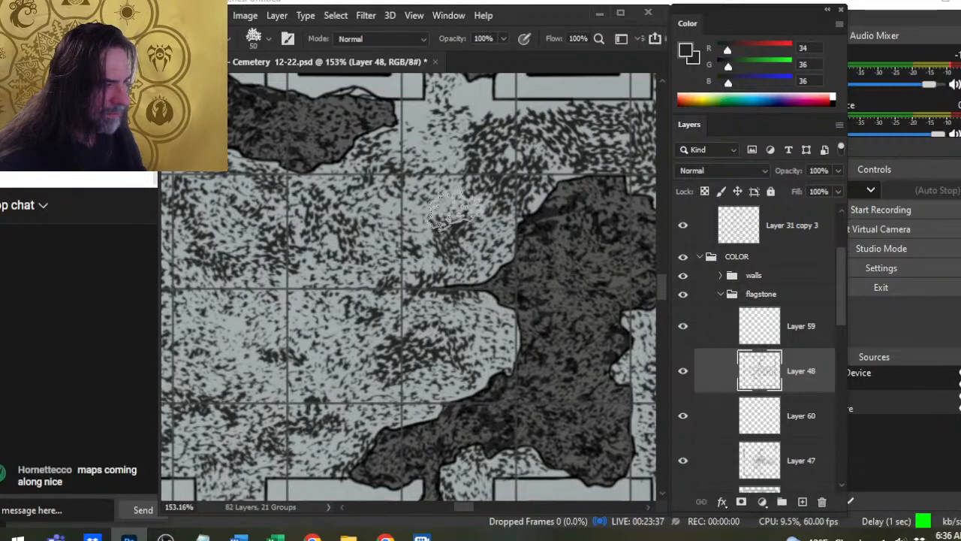
key(e)
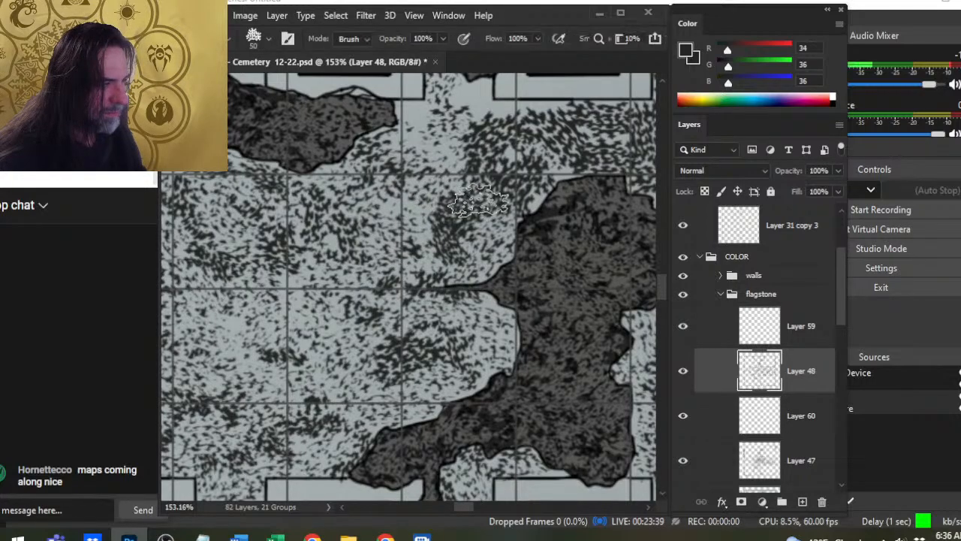
key(b)
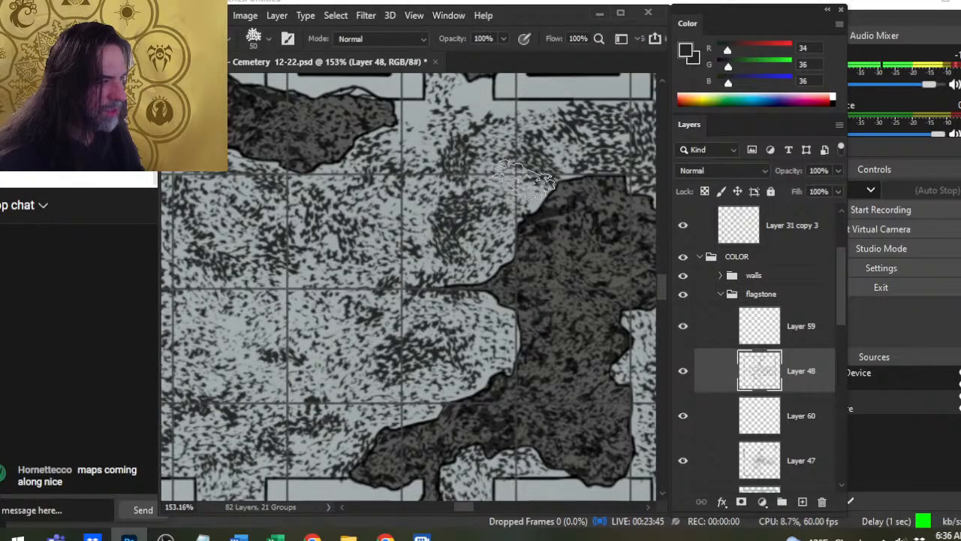
- Review the whole building floor and toggle Layer 48's visibility to compare it with and without speckles
key(z)
drag(554, 266, 469, 286)
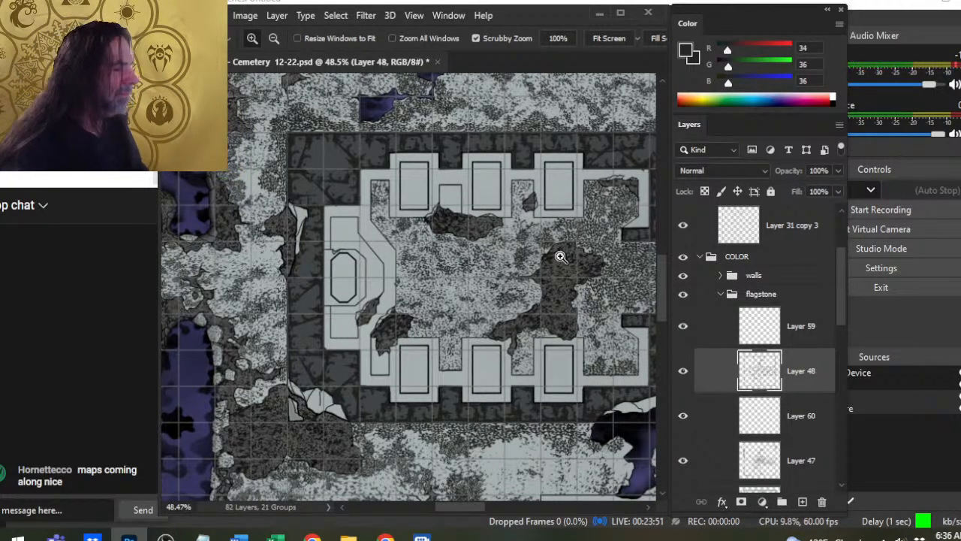
drag(614, 258, 512, 278)
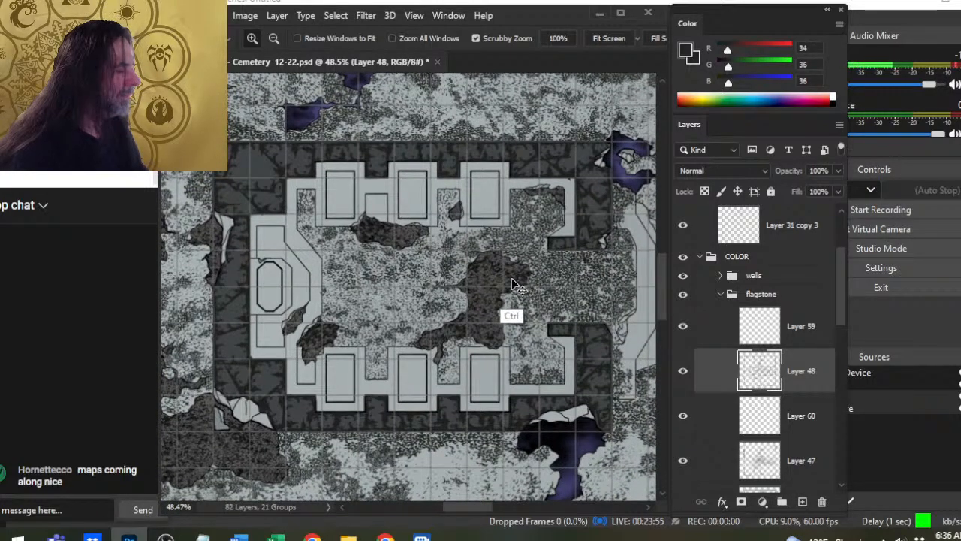
click(681, 373)
click(683, 373)
- Thin the speckles in the building's northeastern alcove on Layer 48 with a 70 px speckled eraser
drag(556, 322, 505, 319)
mouse_move(505, 283)
mouse_down()
mouse_move(521, 269)
mouse_move(472, 255)
mouse_move(429, 209)
mouse_move(506, 166)
mouse_move(524, 142)
mouse_up()
key(b)
key(bracketright)
key(bracketright)
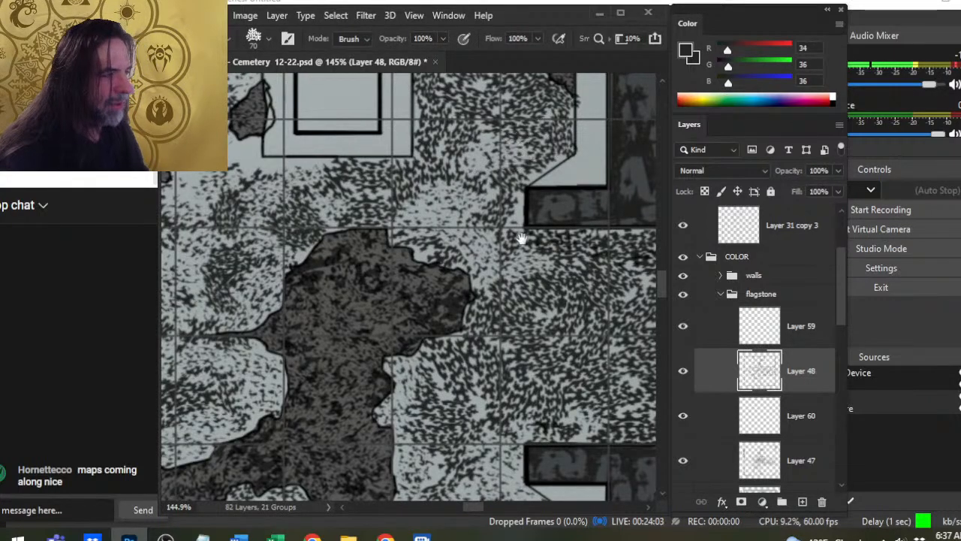
mouse_move(521, 236)
mouse_down()
mouse_move(525, 315)
mouse_move(555, 172)
mouse_move(497, 153)
mouse_up()
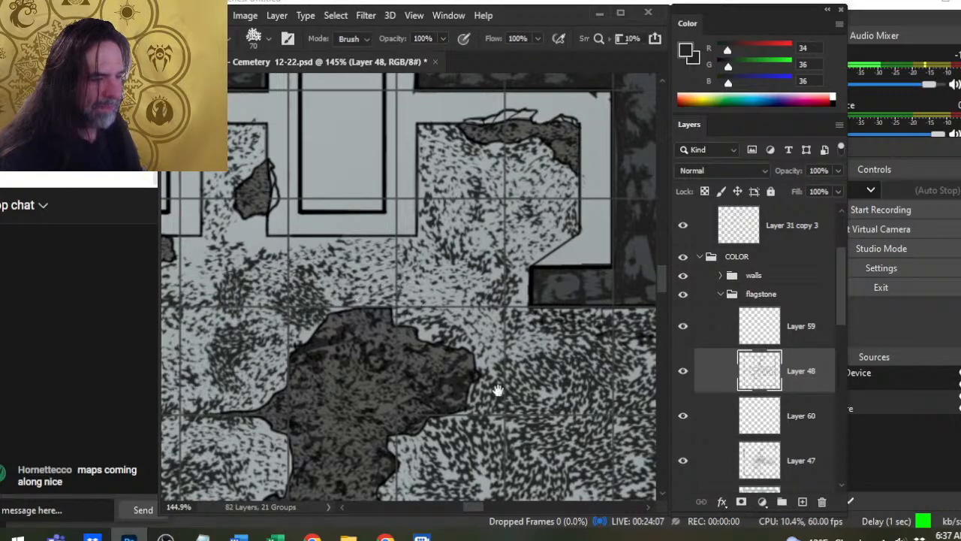
- Erase speckles lightly at 70 px across the floor from the central dark patch to the eastern doorway
mouse_move(394, 316)
mouse_down()
mouse_move(522, 304)
mouse_move(561, 192)
mouse_up()
drag(487, 342, 308, 259)
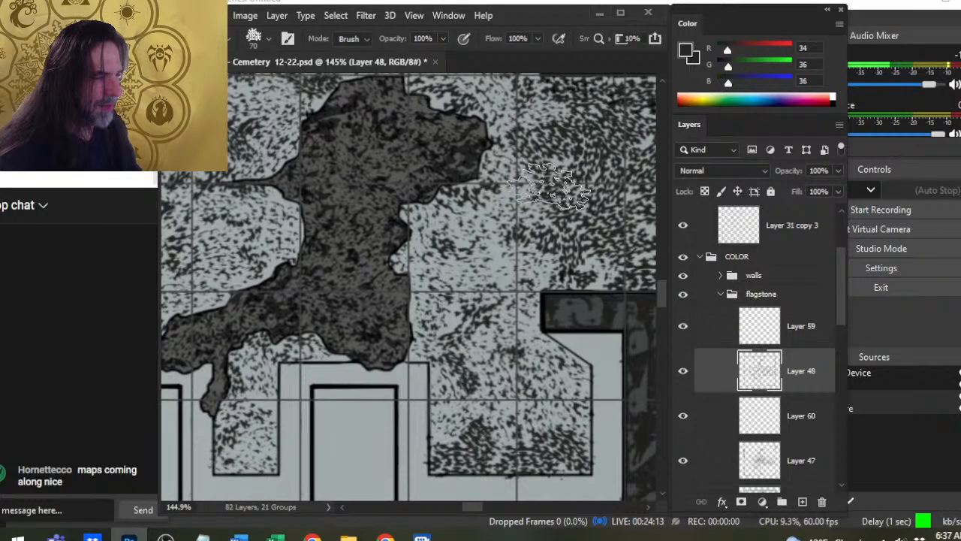
drag(556, 169, 473, 248)
drag(540, 175, 441, 202)
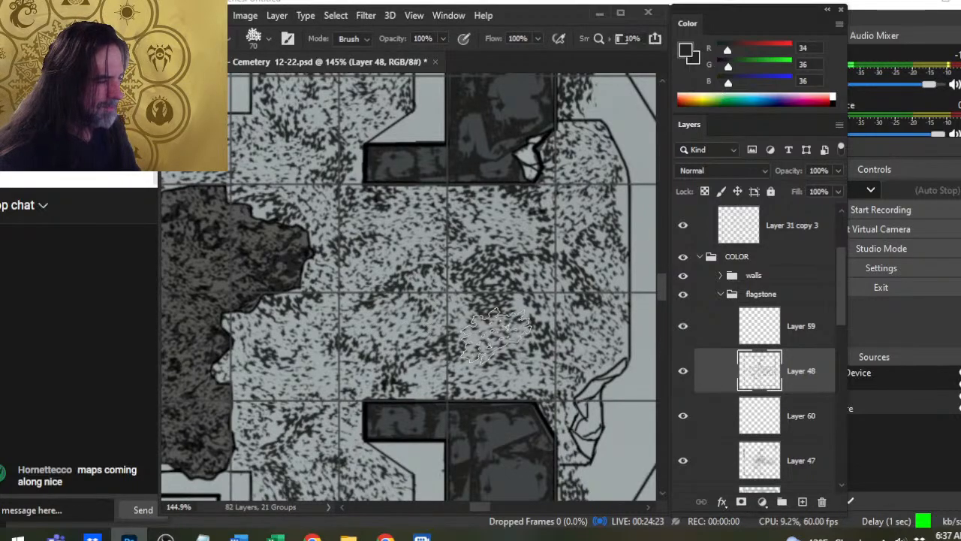
drag(525, 327, 440, 304)
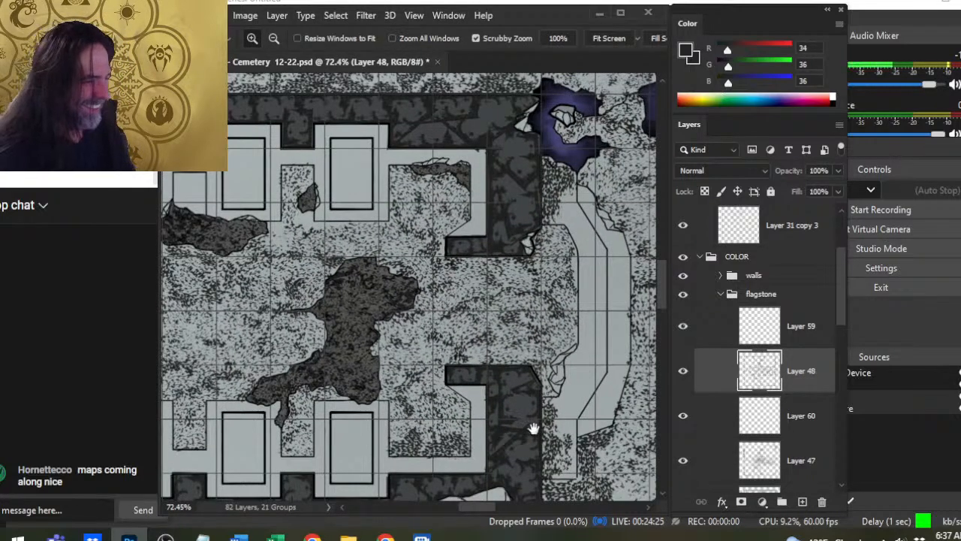
- Break up the dense speckles in the southeastern alcove by alternating the 70 px eraser with 50 px speckle brush stamps
drag(508, 384, 529, 313)
drag(448, 401, 505, 401)
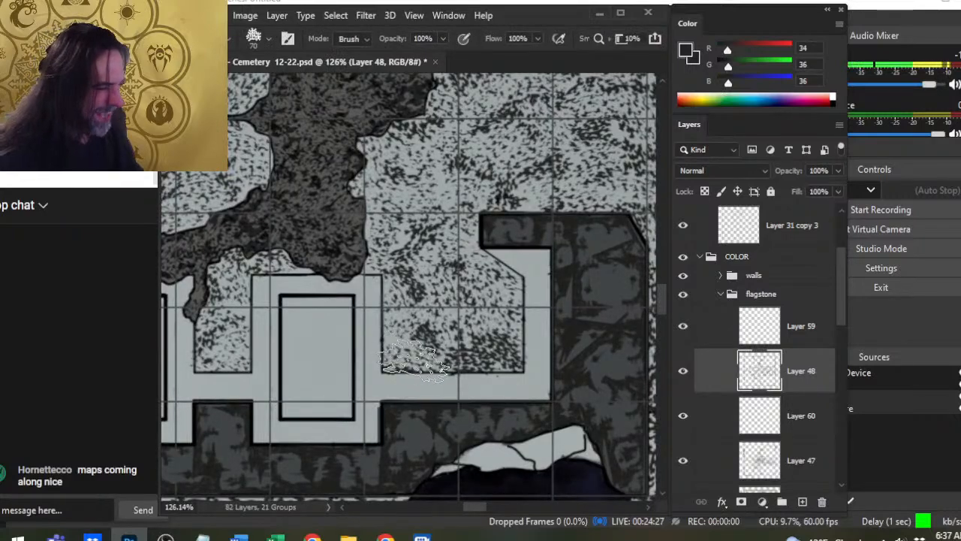
key(b)
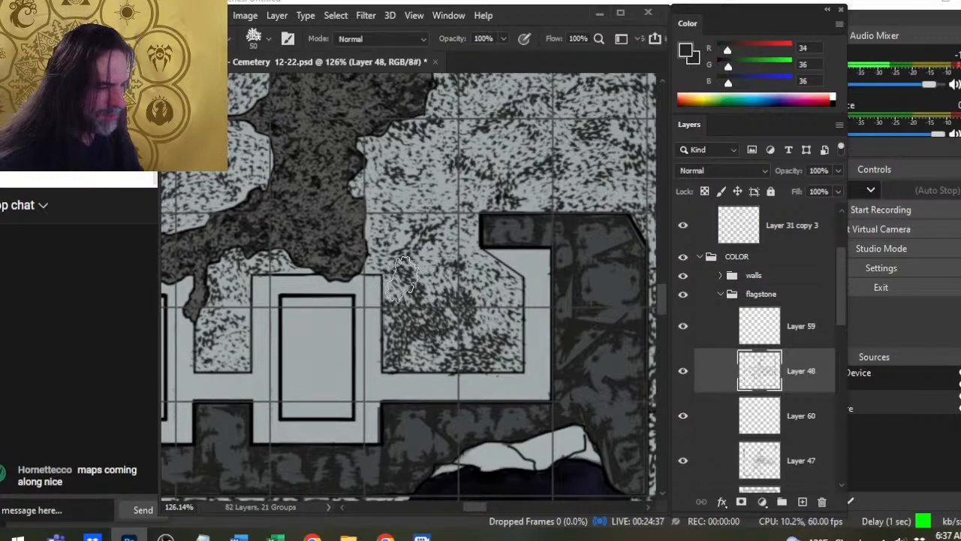
key(e)
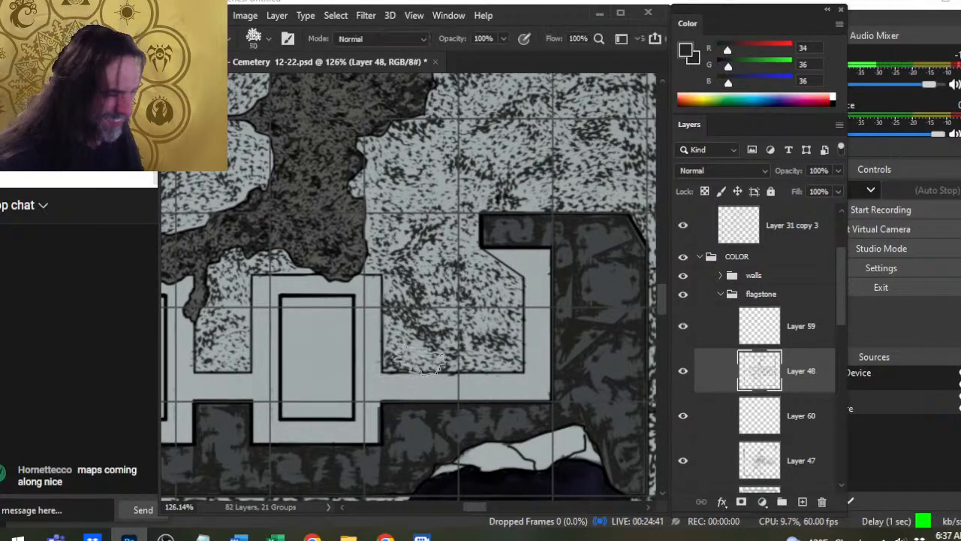
key(b)
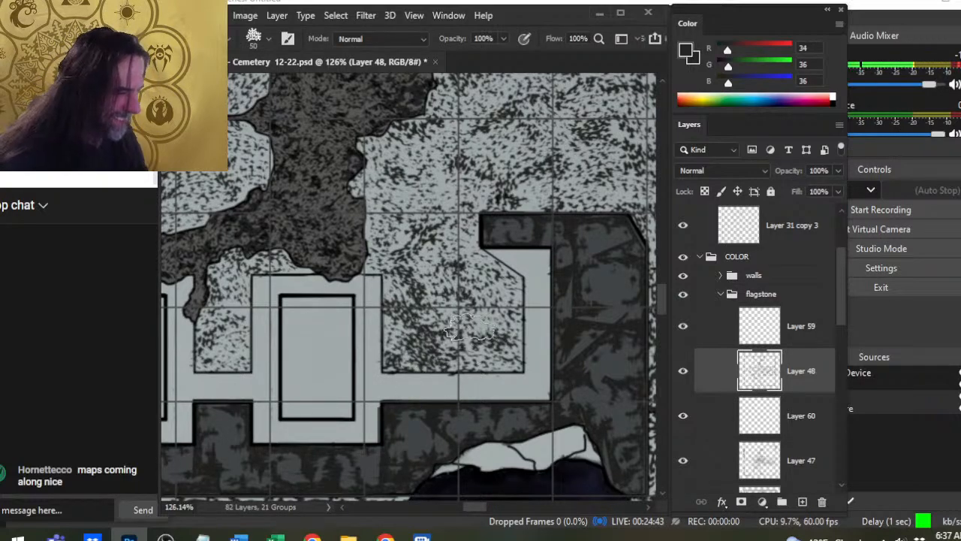
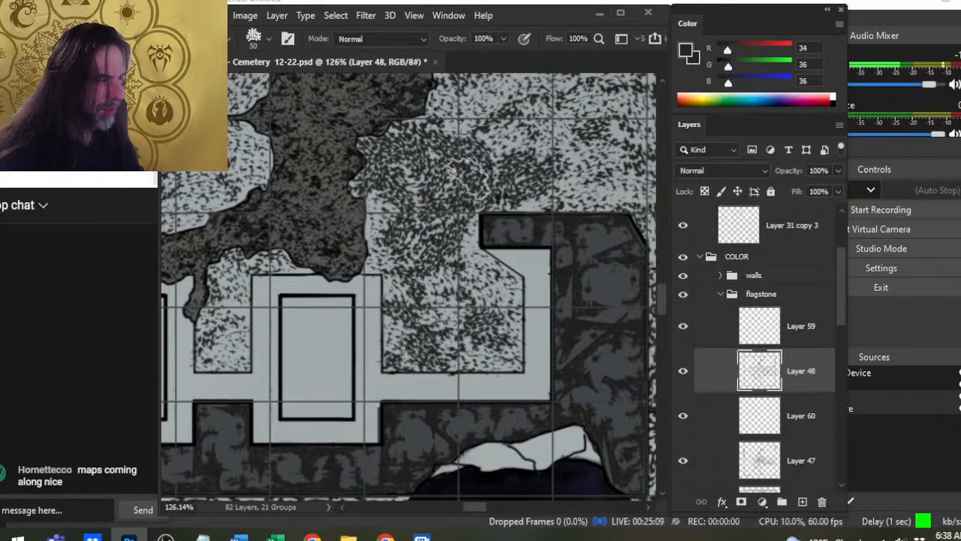
- Rework the floor speckles between the central dark patch and eastern doorway, alternating a 50–70 px speckled eraser with 50 px brush stamps
drag(510, 225, 455, 268)
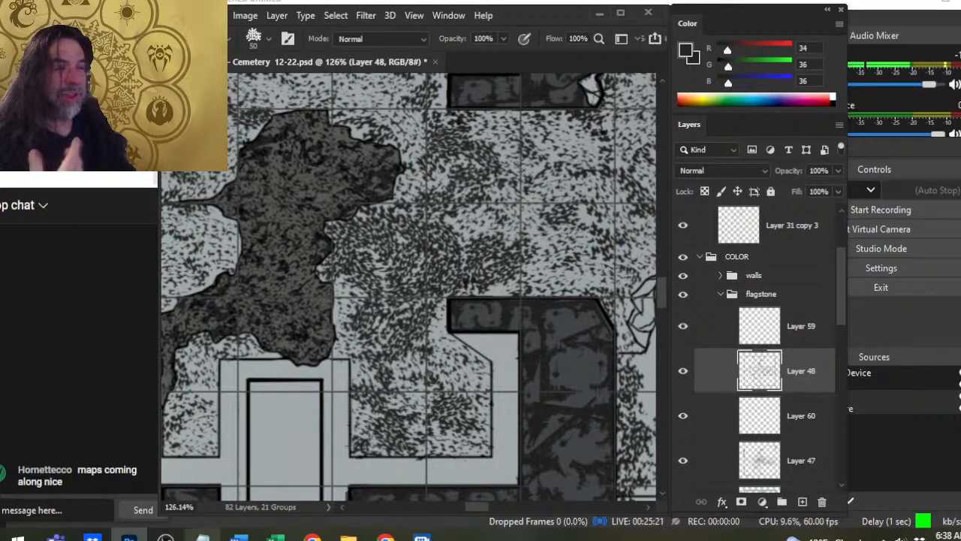
key(e)
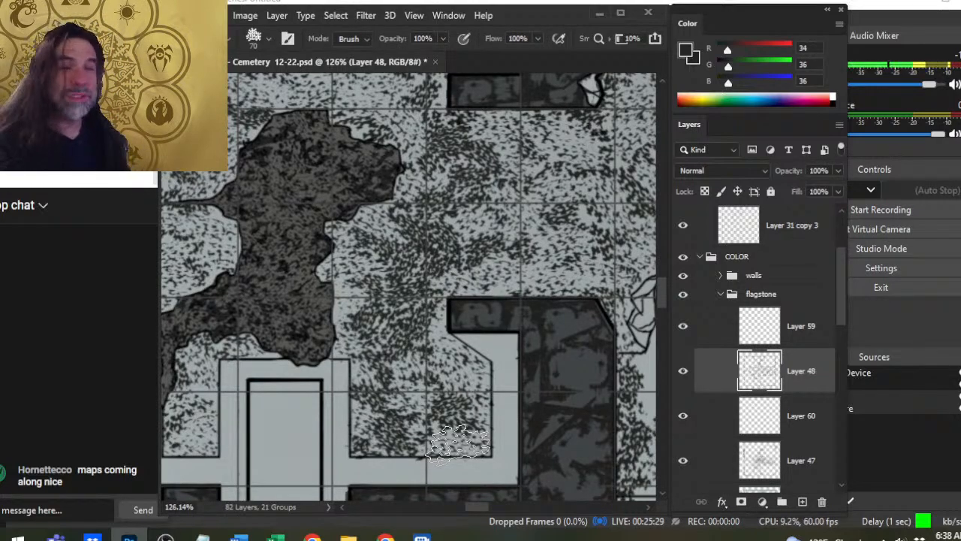
key(bracketleft)
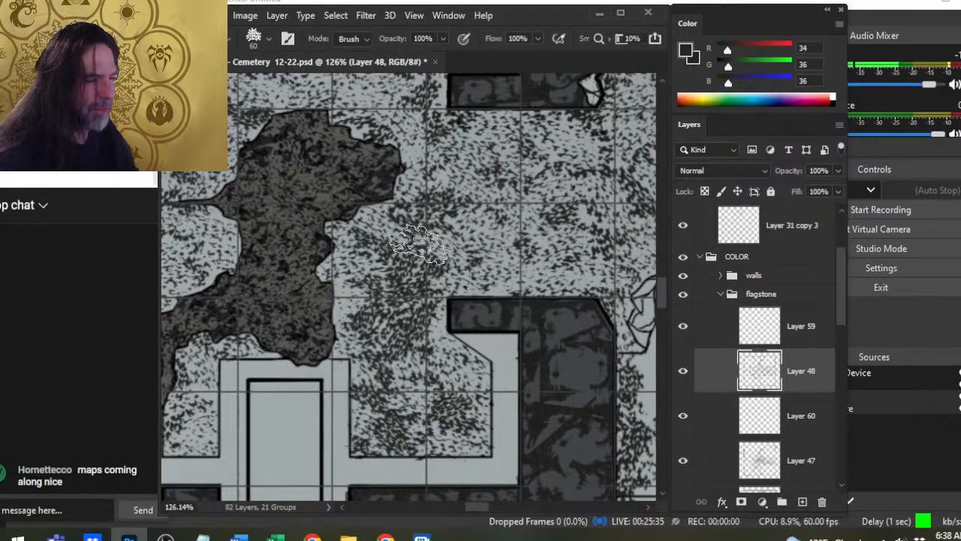
key(b)
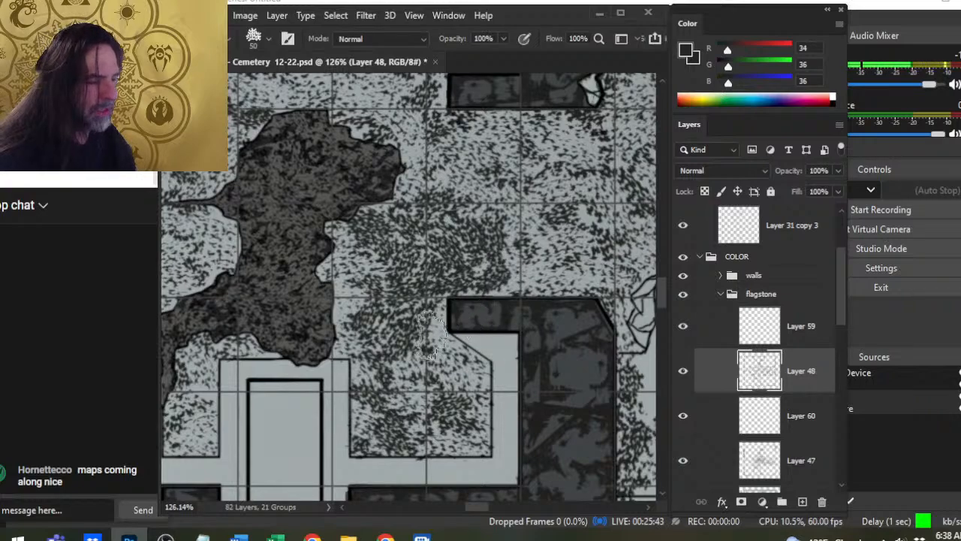
key(e)
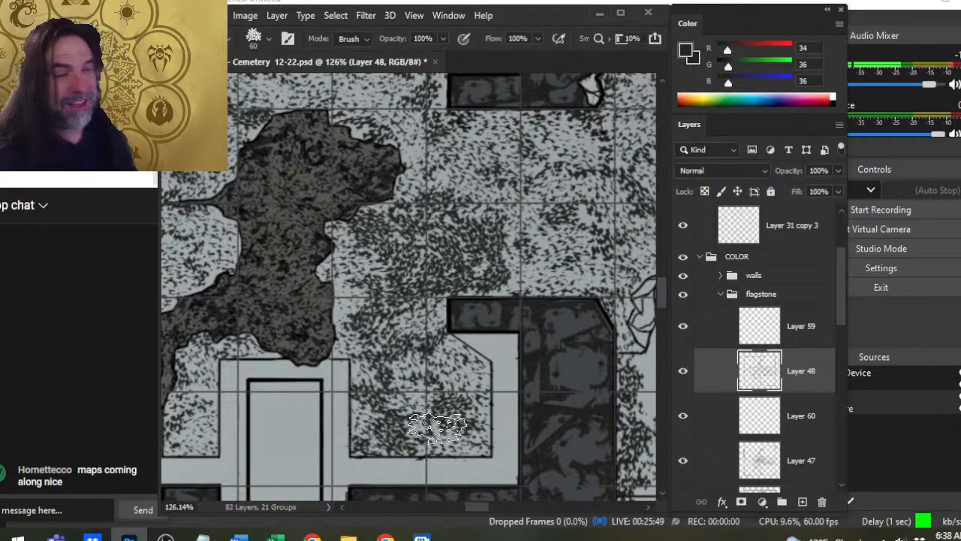
key(bracketleft)
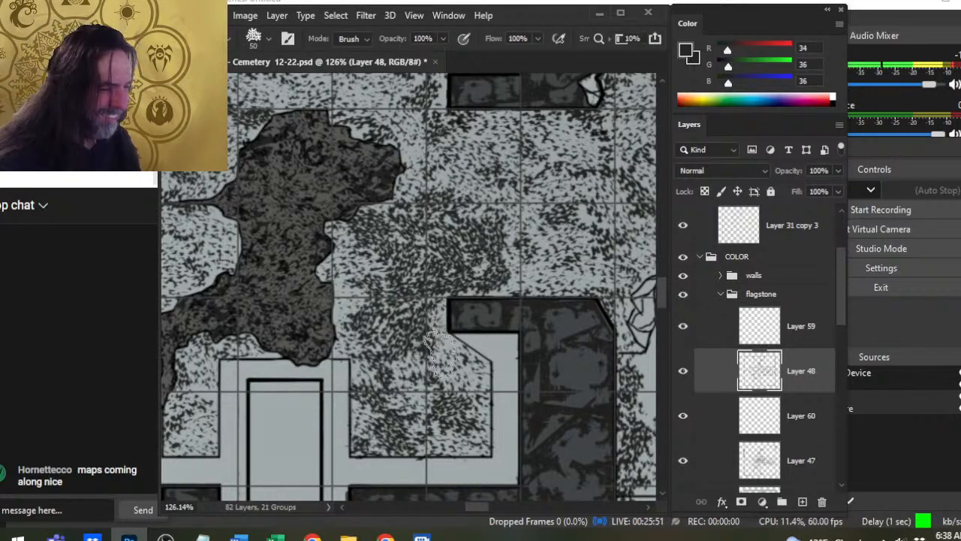
key(bracketright)
key(bracketright)
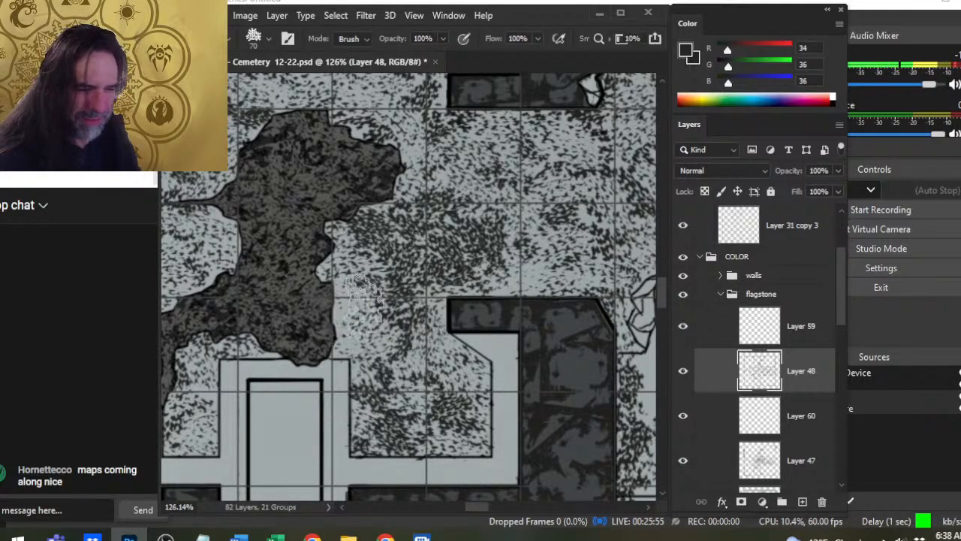
- Break up the dense speckles beside the eastern doorway's southern wall end with 50 px speckle stamps and a 70 px eraser
key(b)
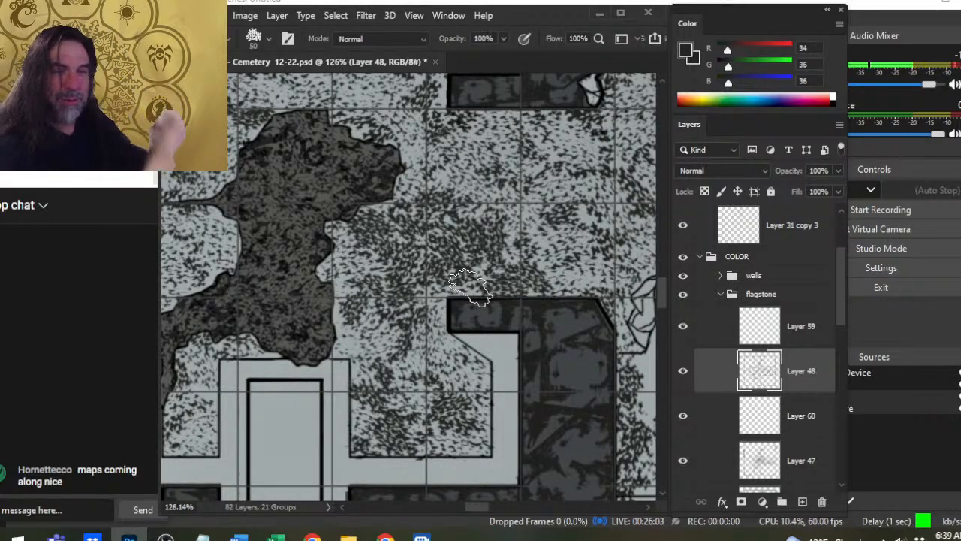
key(e)
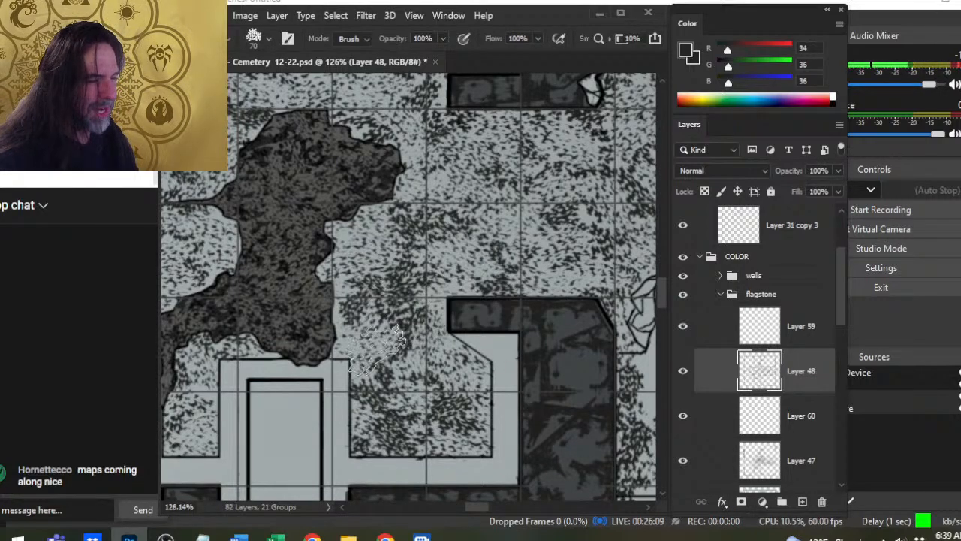
key(b)
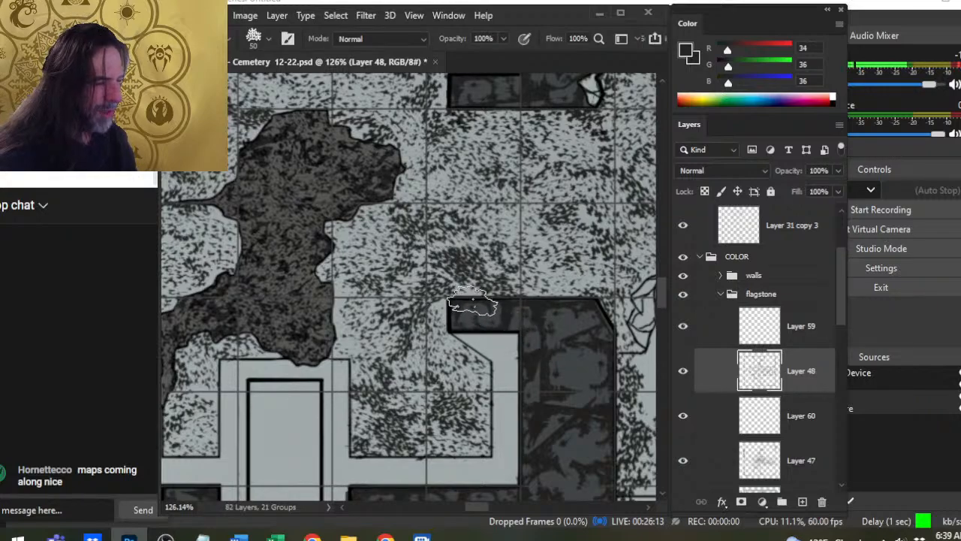
key(e)
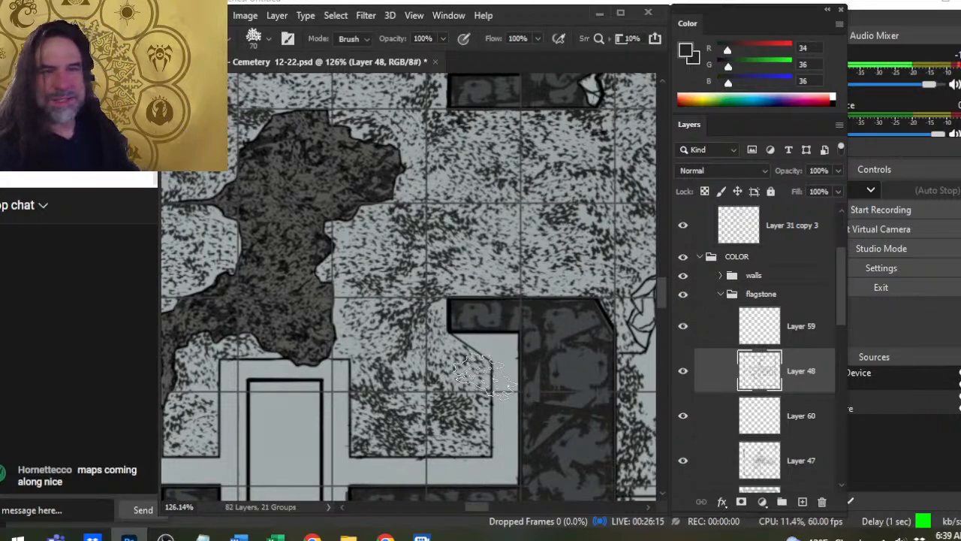
- Stamp 50 px speckles on the floor along the central dark patch's eastern edge on Layer 48
key(b)
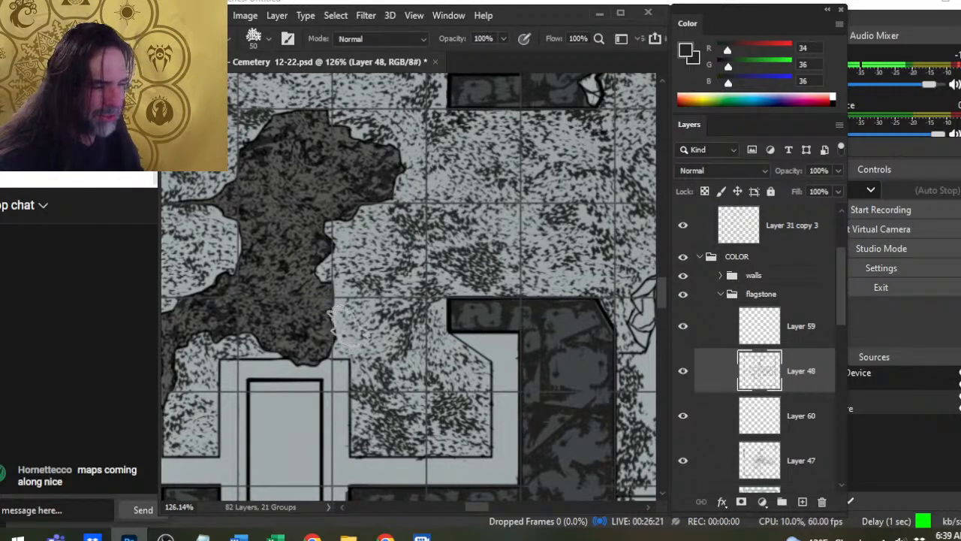
drag(342, 334, 339, 339)
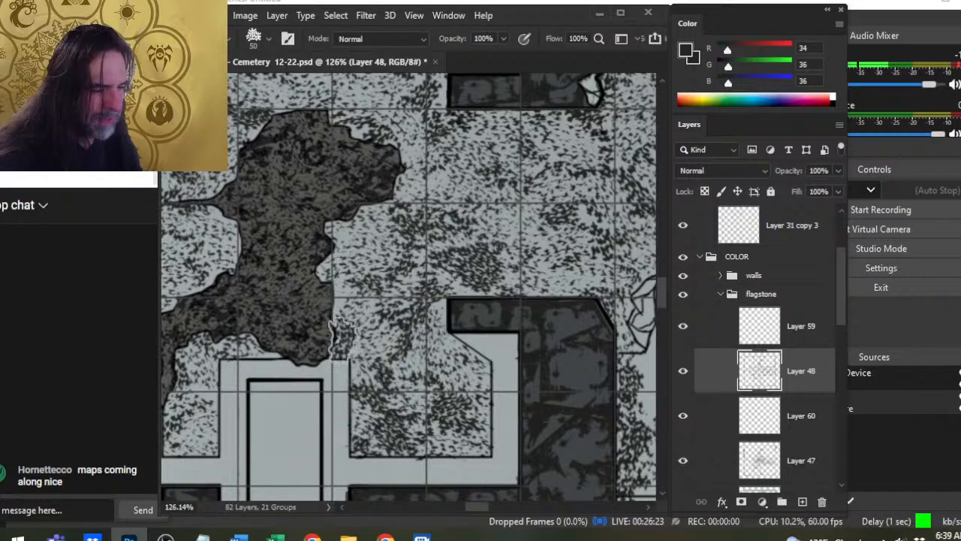
drag(346, 293, 347, 318)
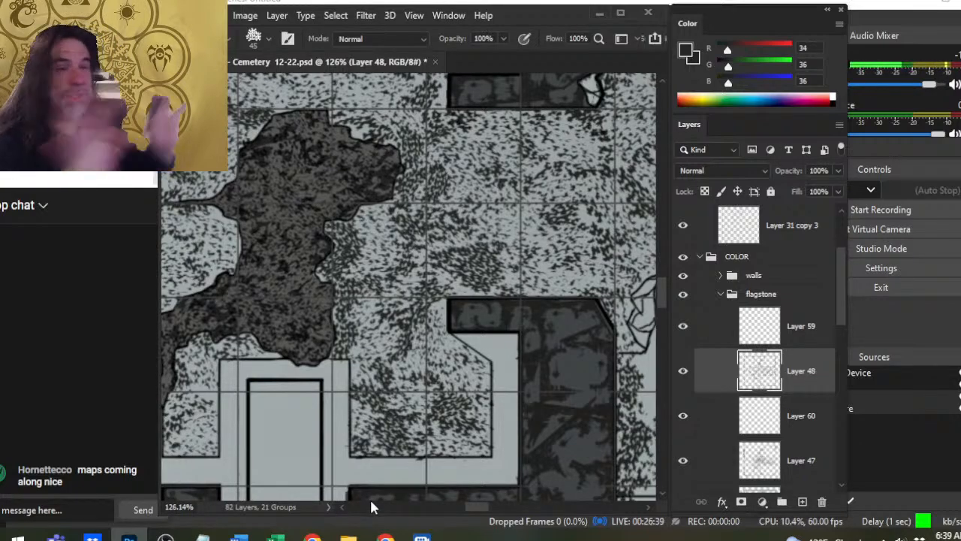
- Stamp 50 px speckle clusters on the floor north and northwest of the central dark patch and into the northeastern alcove
drag(325, 214, 373, 342)
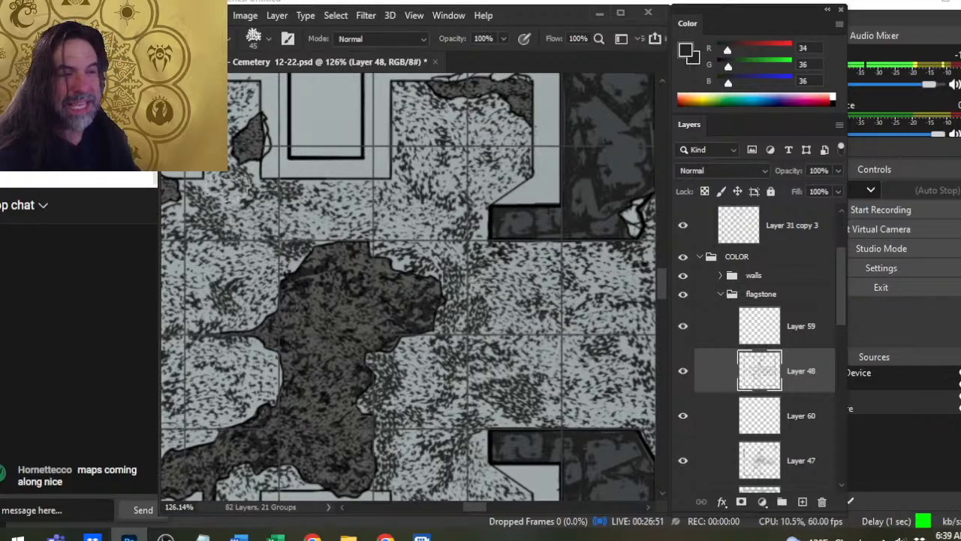
key(e)
drag(342, 245, 414, 237)
key(b)
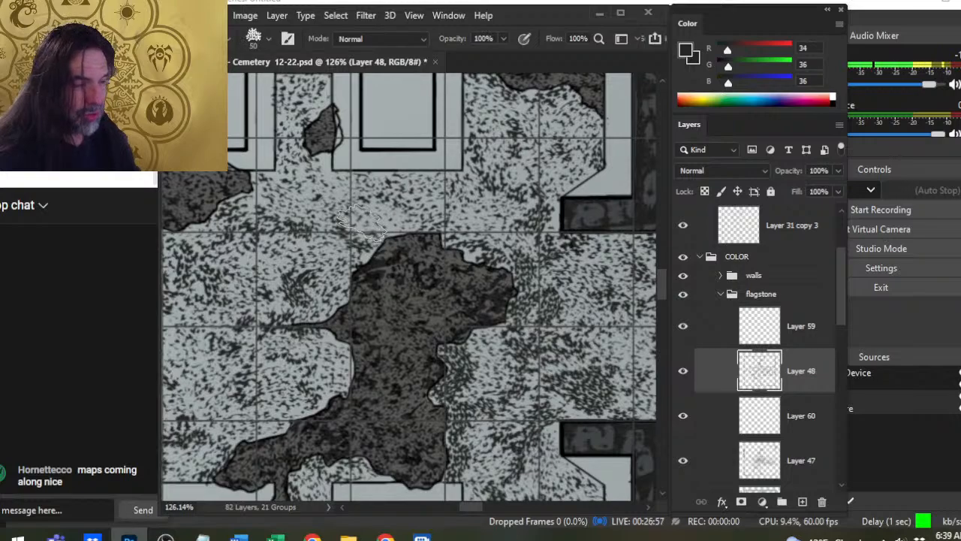
mouse_move(361, 221)
mouse_down()
mouse_move(387, 217)
mouse_move(473, 239)
mouse_move(486, 225)
mouse_up()
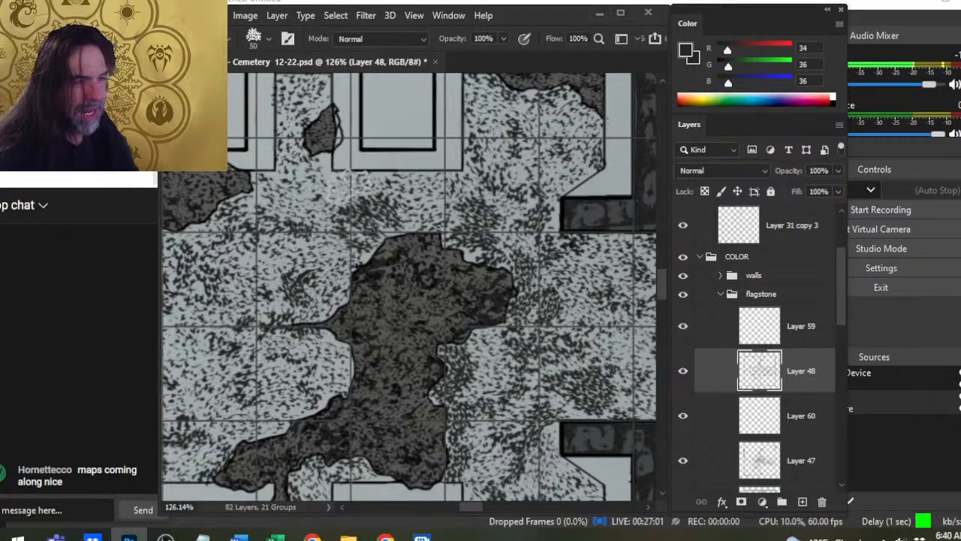
drag(351, 185, 351, 191)
drag(296, 259, 267, 308)
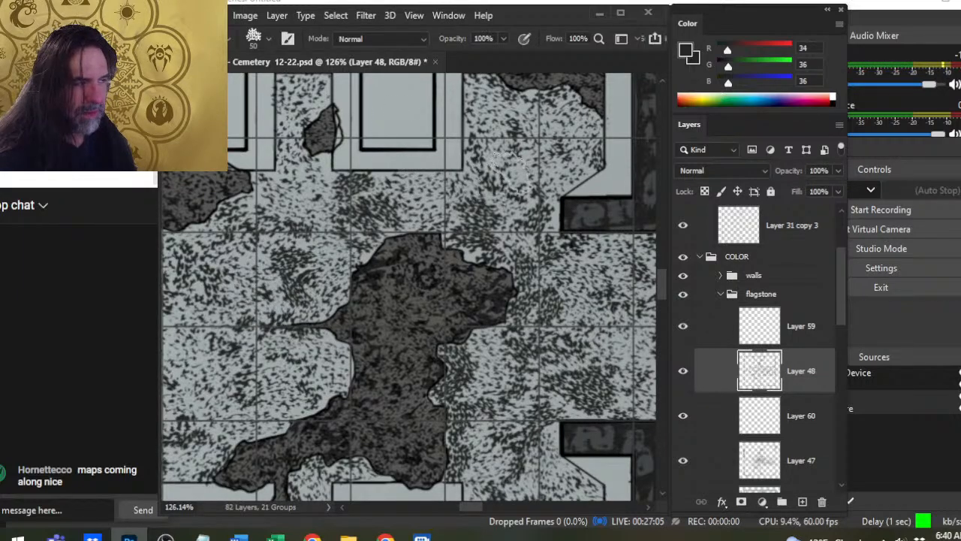
drag(512, 170, 506, 182)
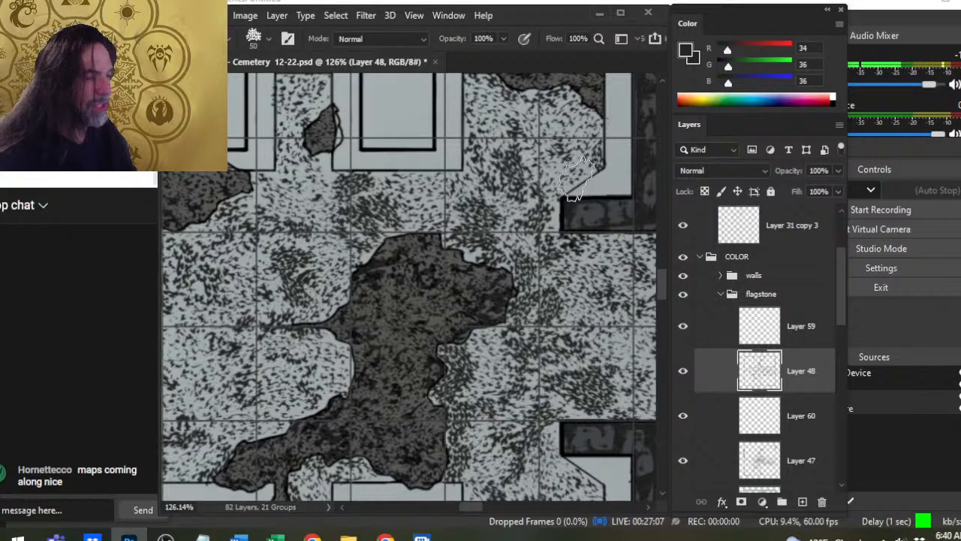
- Vary the speckle density across the eastern doorway floor, alternating 60 px brush stamps with the 70 px speckled eraser
key(e)
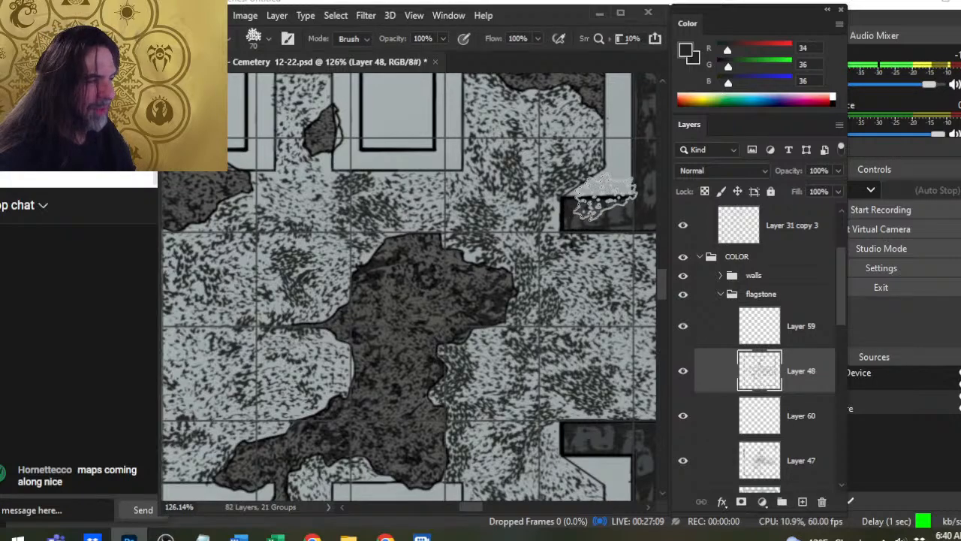
drag(605, 196, 499, 285)
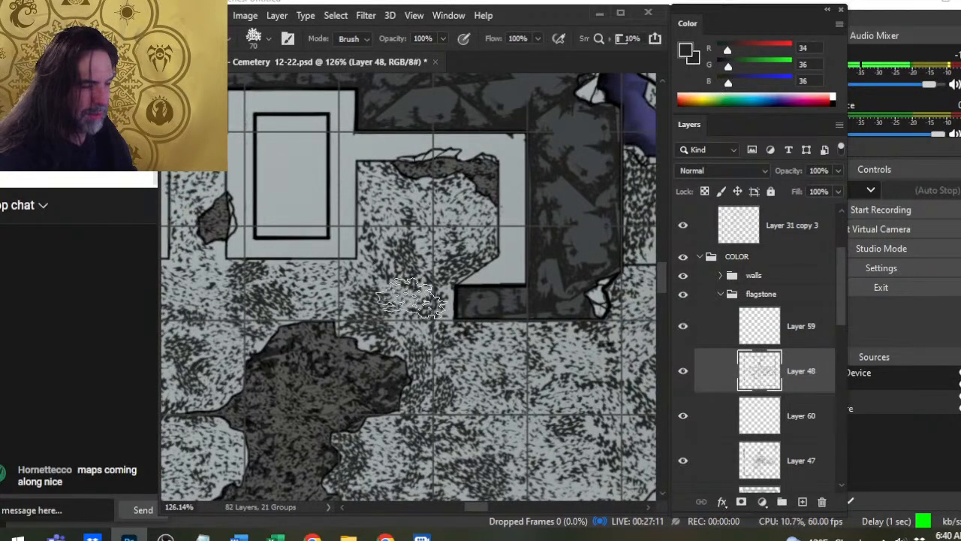
mouse_move(511, 371)
mouse_down()
mouse_move(401, 329)
mouse_move(434, 301)
mouse_up()
key(b)
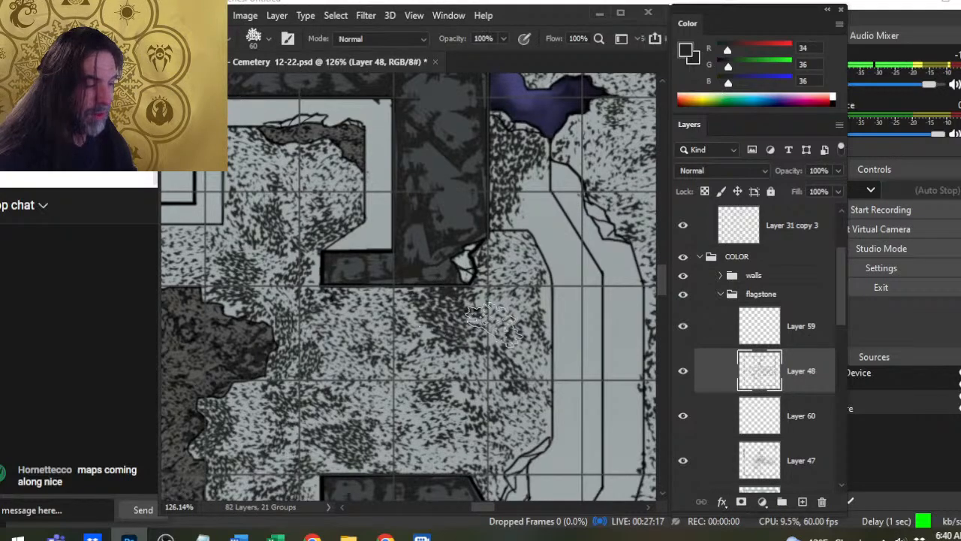
key(e)
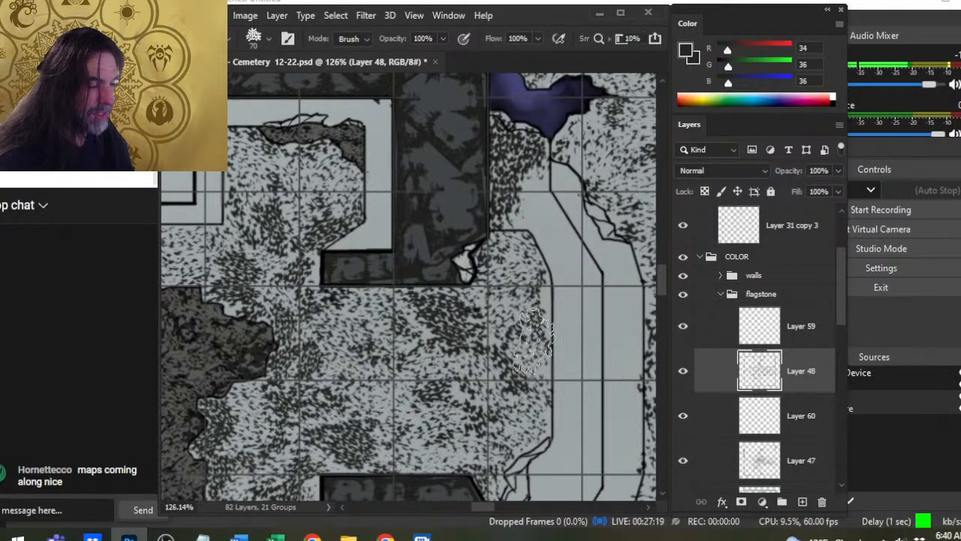
key(b)
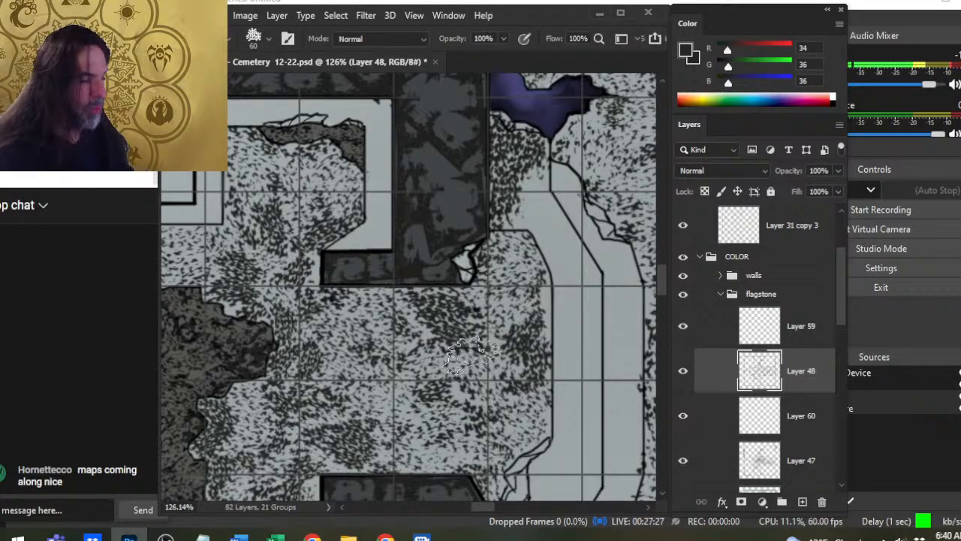
- Refine the doorway's outer-edge speckles and texture the narrow strip below the purple crystal with 50 px stamps and a 70 px eraser
key(e)
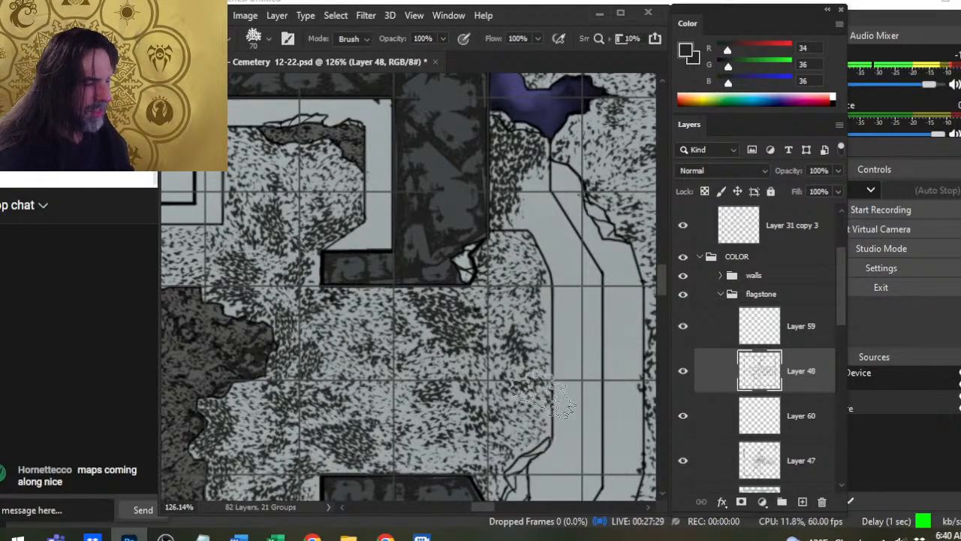
key(b)
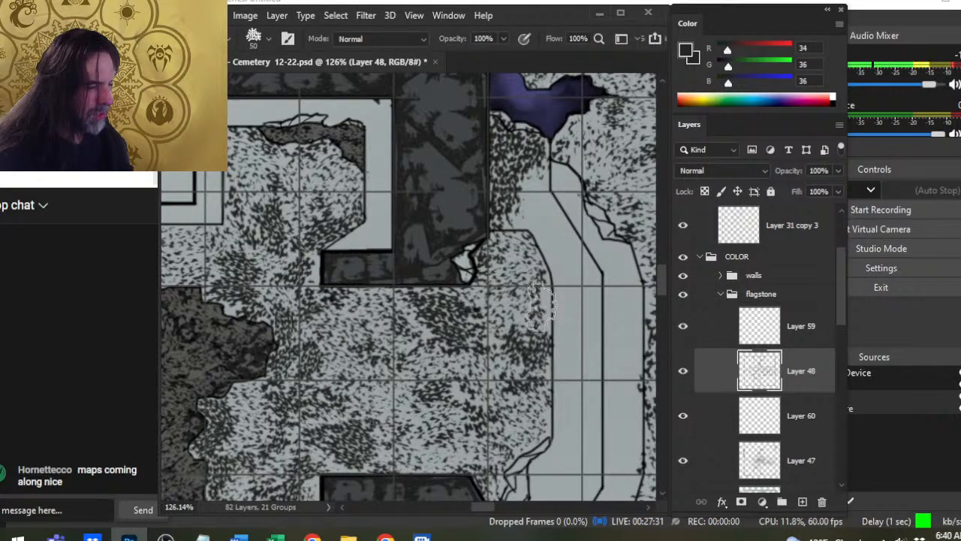
key(e)
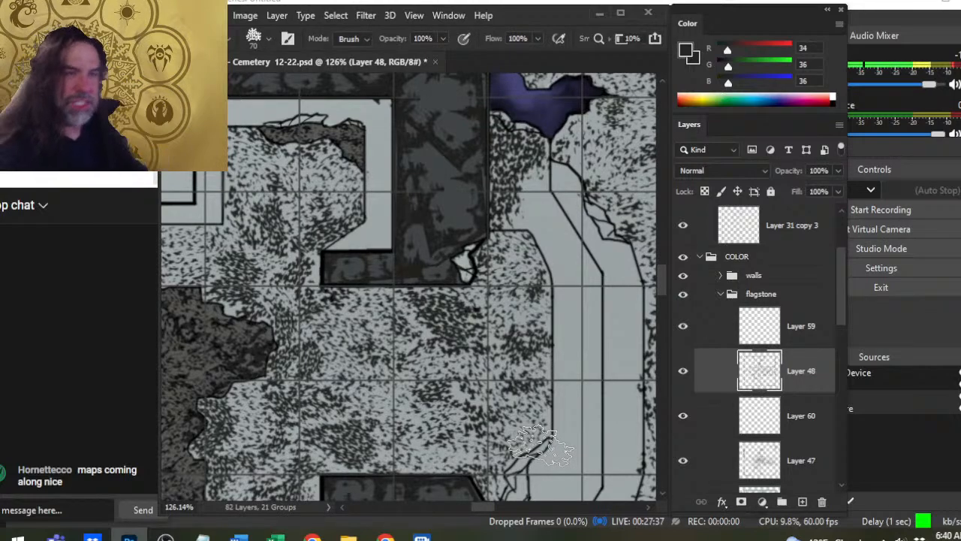
key(b)
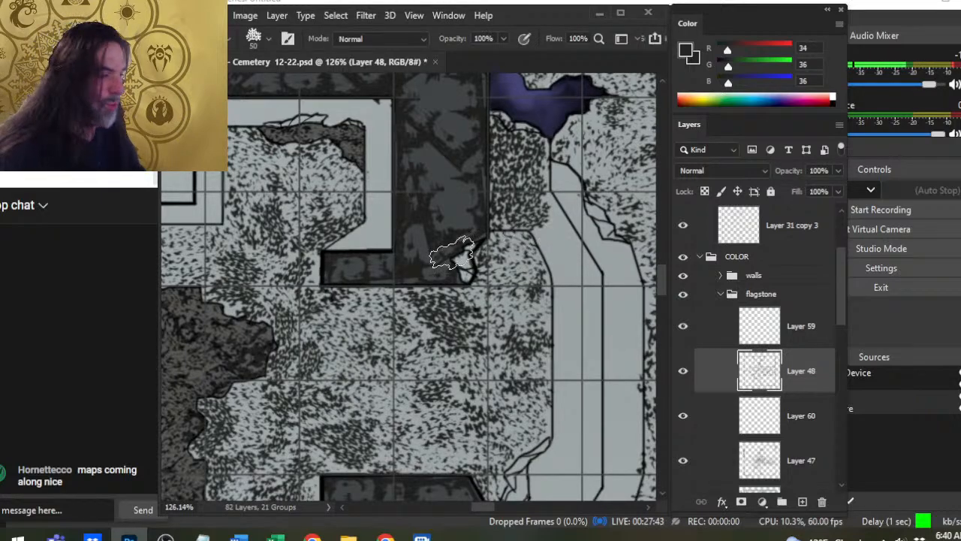
key(e)
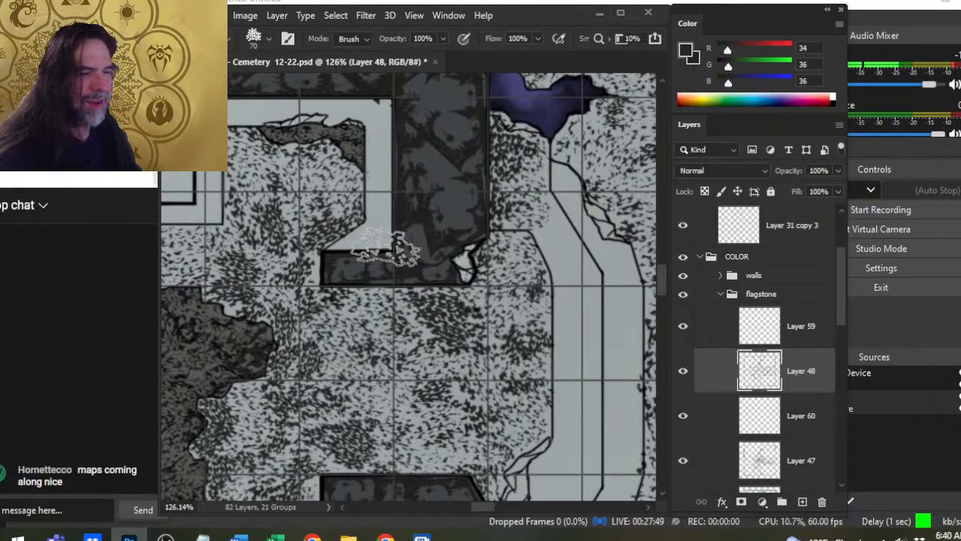
- Even out the northeastern alcove's speckles, alternating 50–60 px speckle stamps with a 60–70 px speckled eraser
key(b)
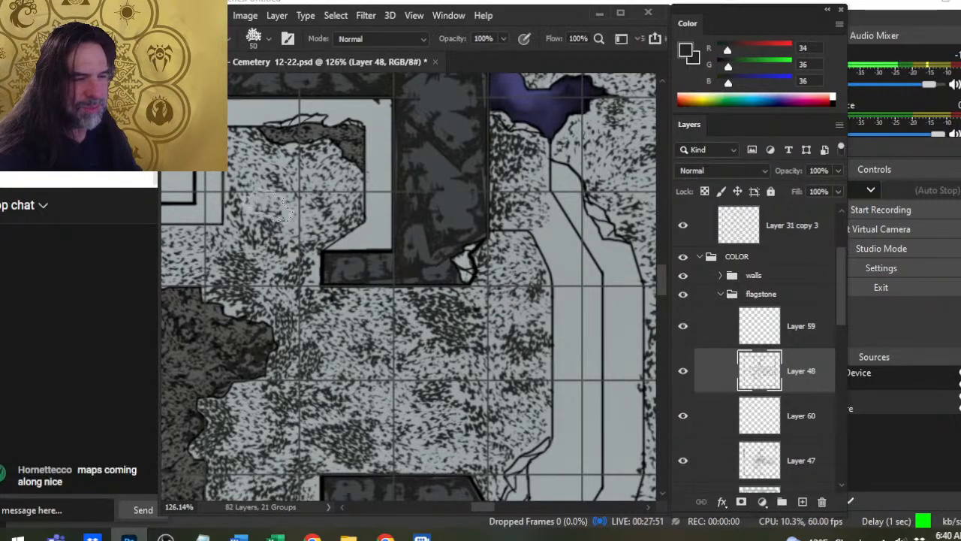
key(bracketright)
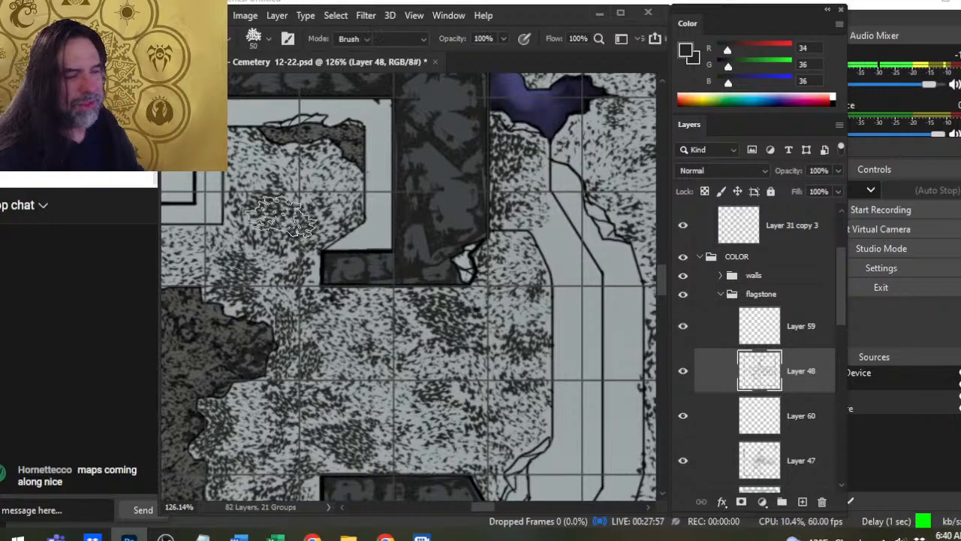
key(e)
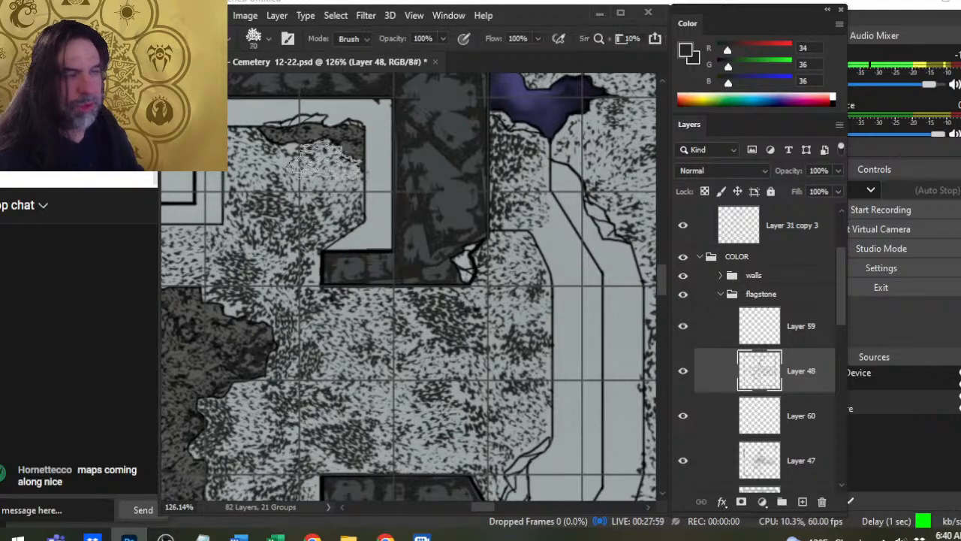
key(b)
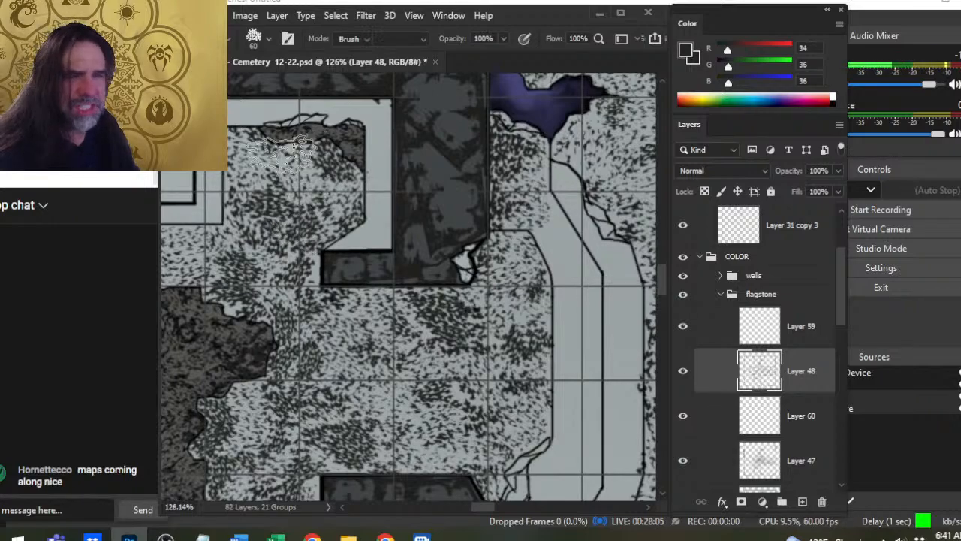
key(e)
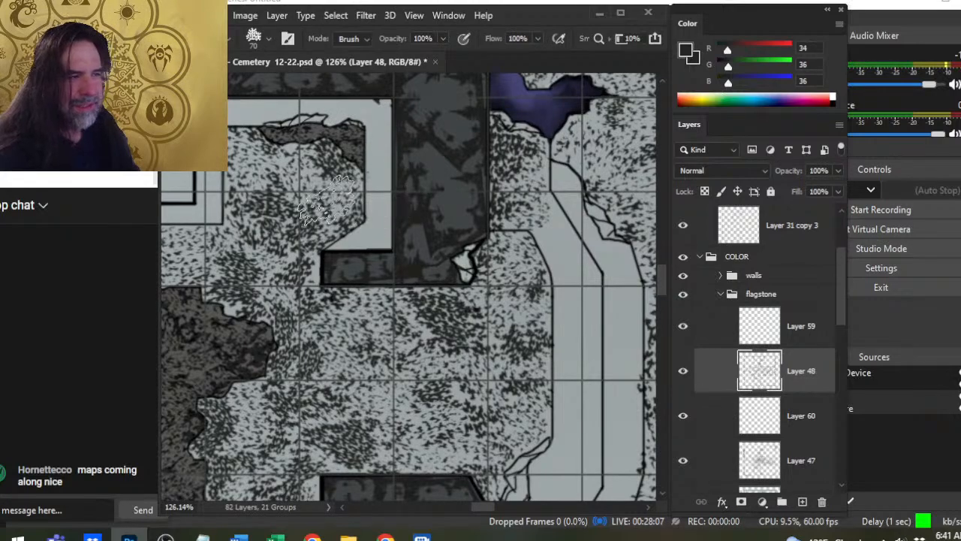
key(bracketleft)
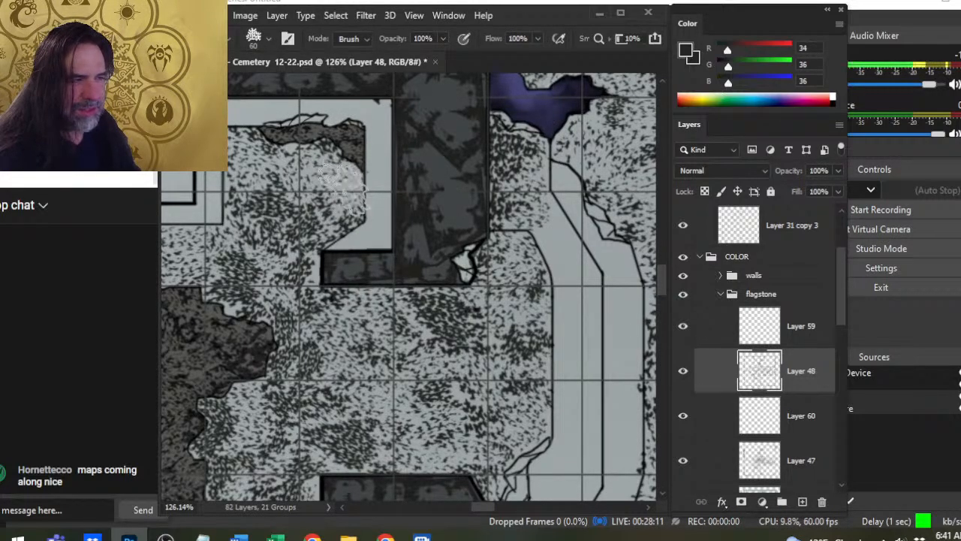
- Retouch the speckles beside the northeastern alcove's broken northern and eastern edges, alternating 50–60 px stamps with the 60 px speckled eraser
key(b)
click(346, 193)
key(e)
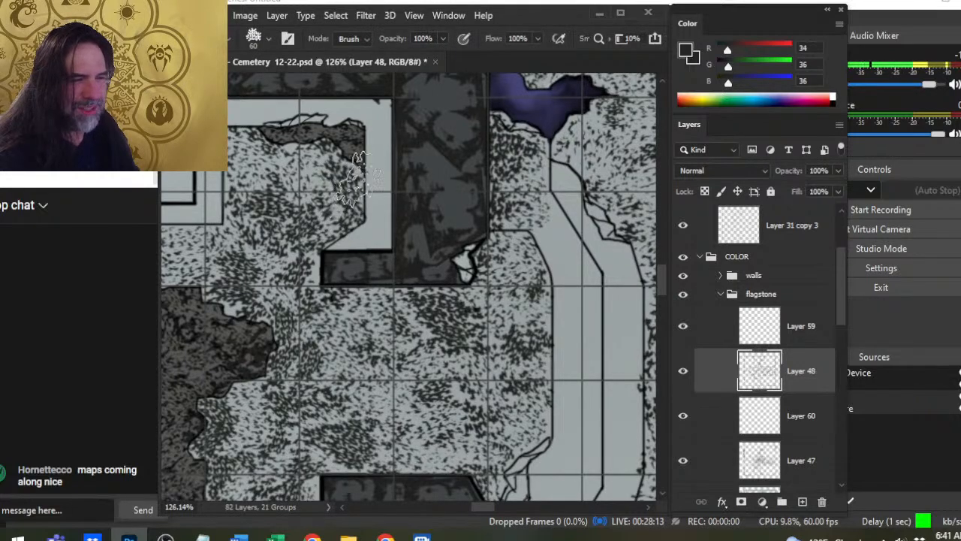
key(b)
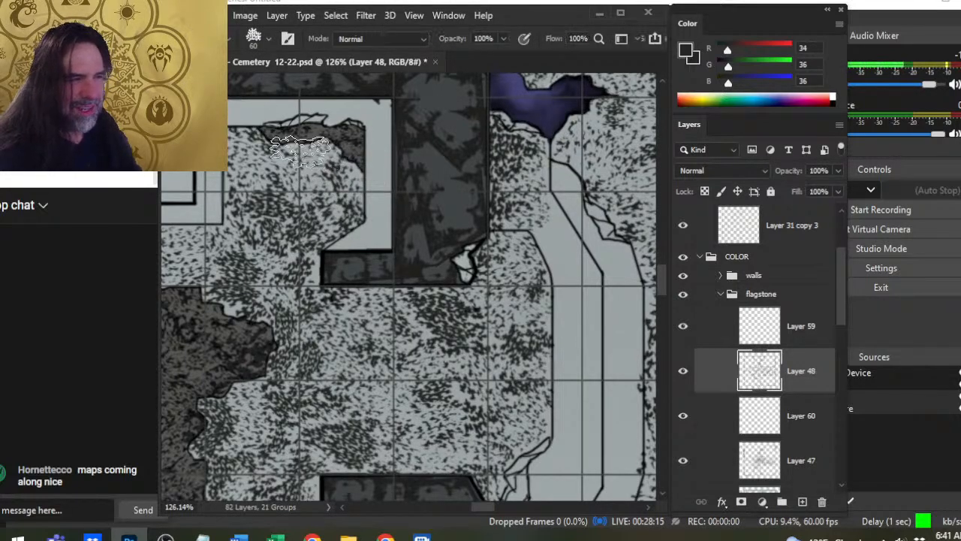
key(bracketleft)
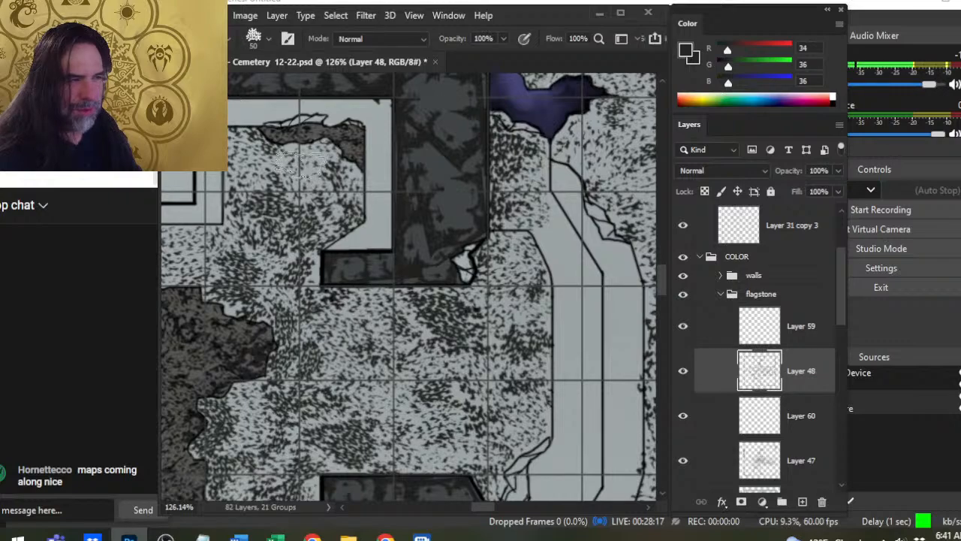
key(e)
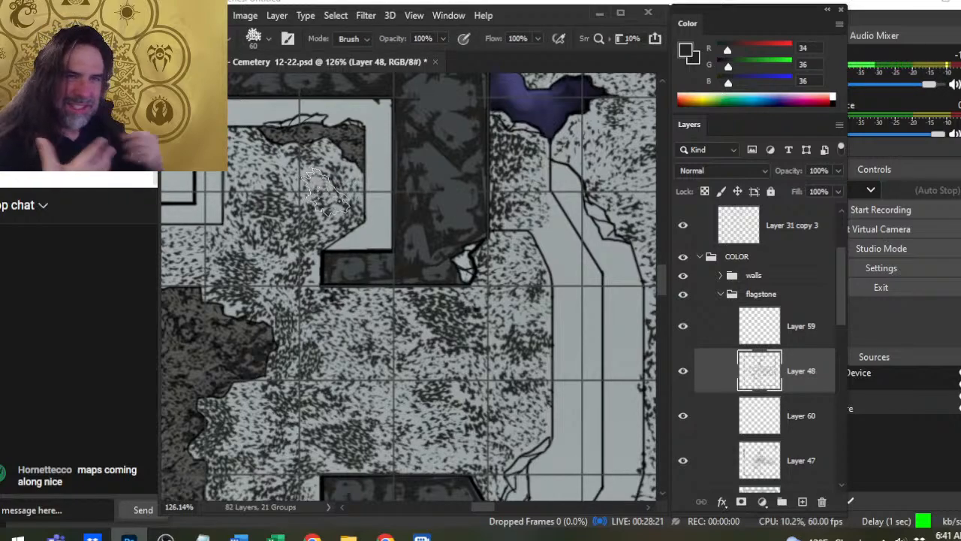
- Build up denser speckles along the northeastern alcove's eastern edge and angled southeastern corner with 45–60 px brush stamps
drag(322, 219, 409, 288)
key(b)
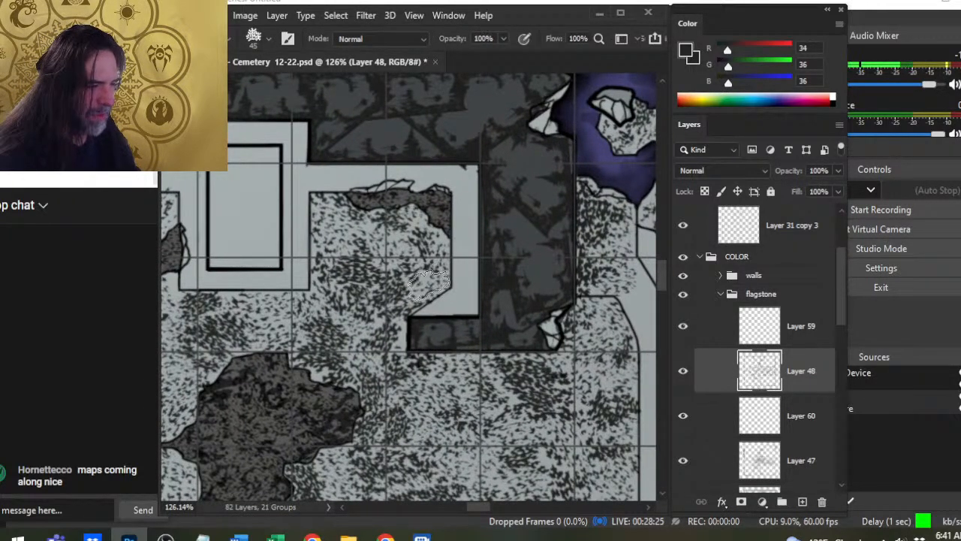
key(bracketright)
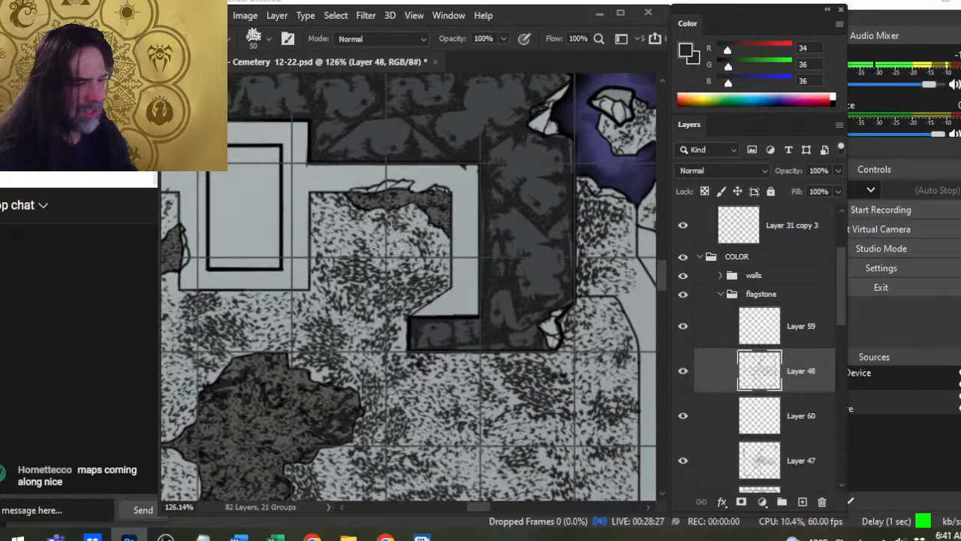
key(e)
key(b)
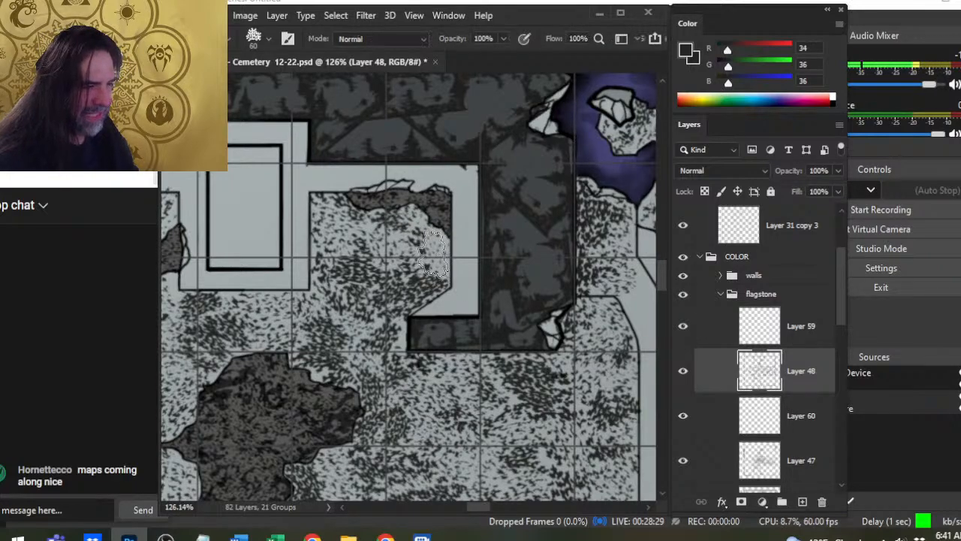
key(bracketright)
key(ctrl+z)
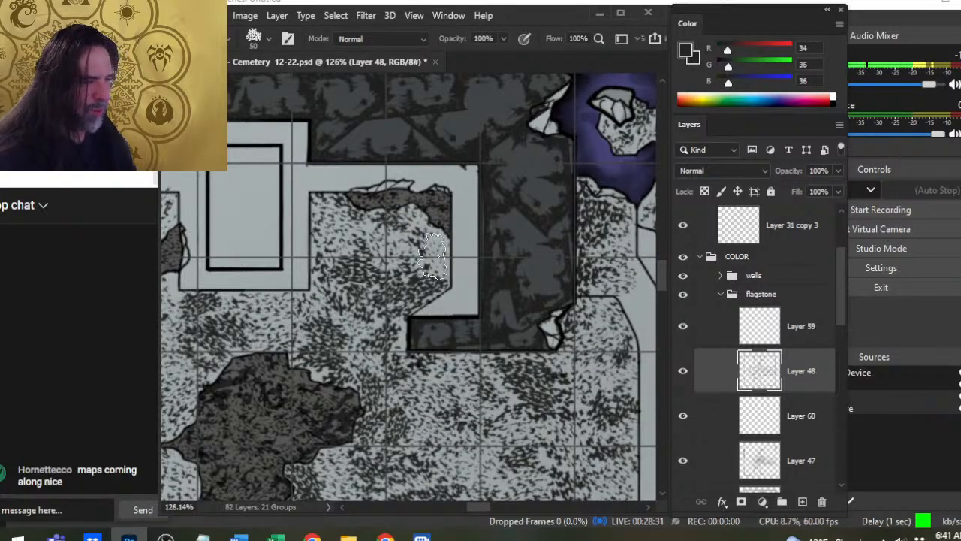
key(bracketright)
click(436, 260)
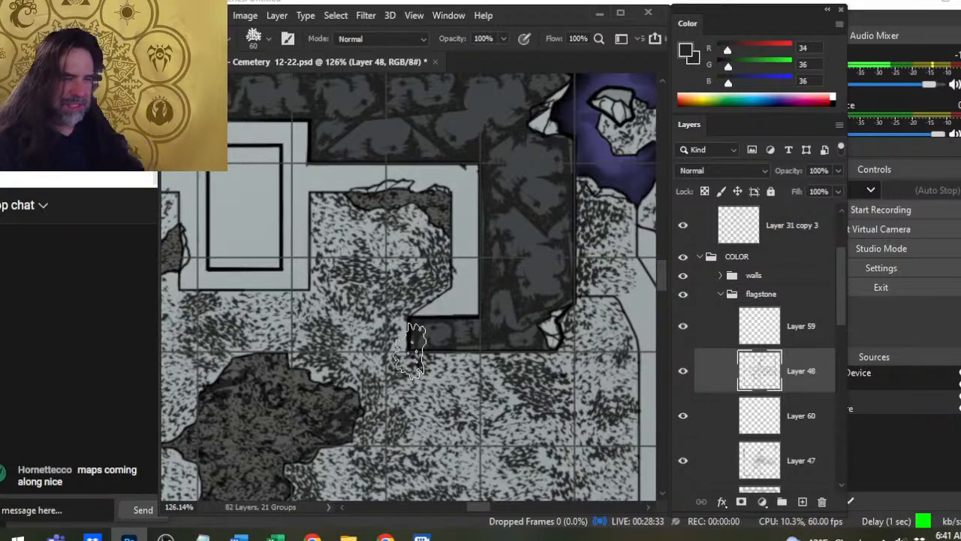
- Thin the speckles in the middle and southeast of the northeastern alcove with the speckled eraser at 60–70 px
key(e)
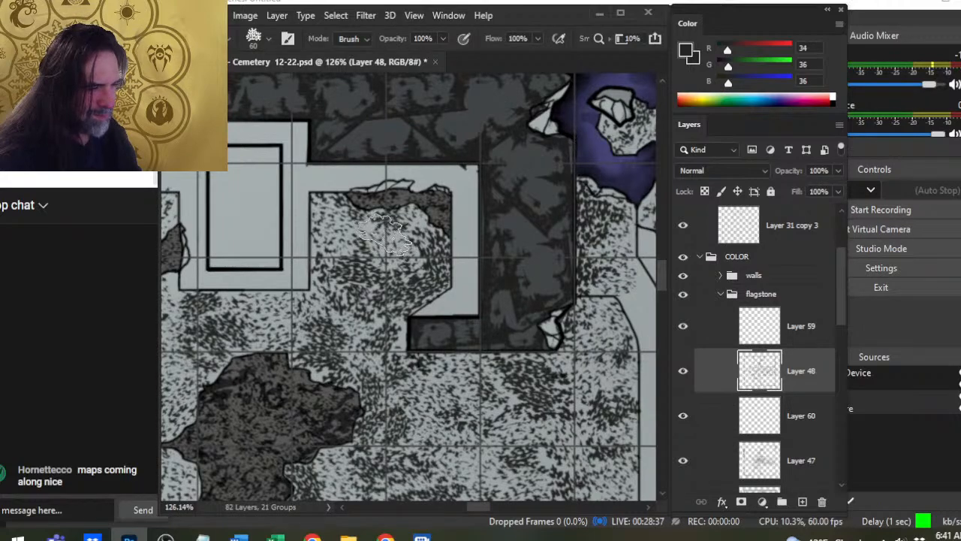
key(bracketright)
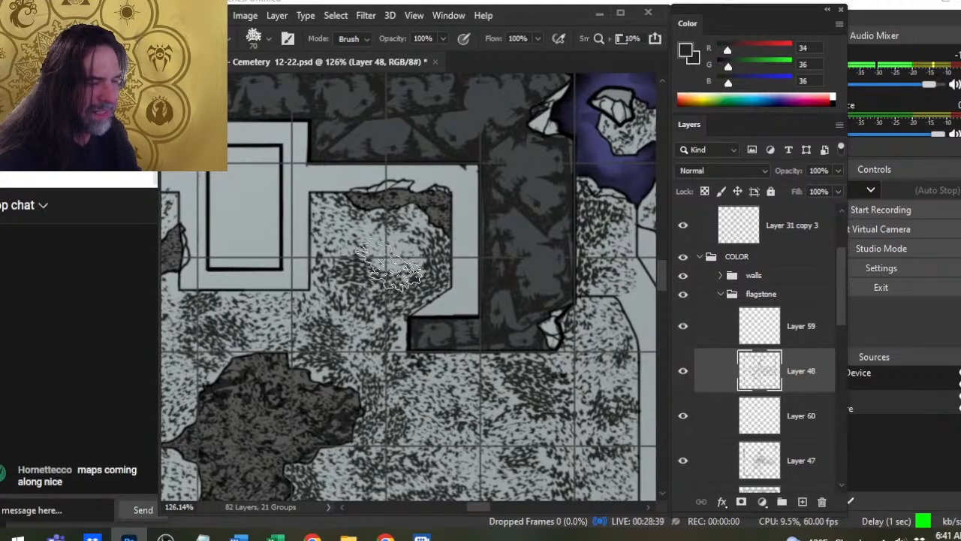
key(b)
key(e)
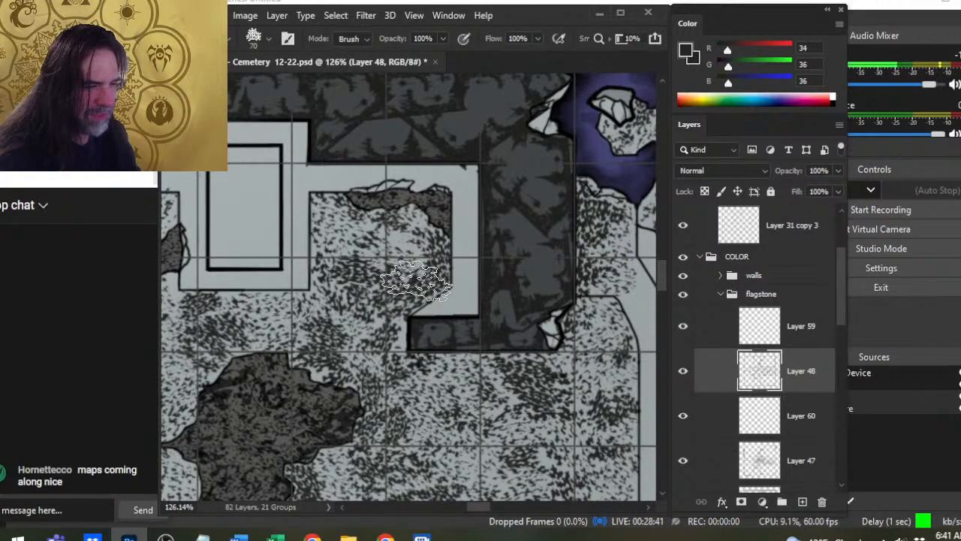
drag(417, 281, 488, 277)
- Blend the floor speckles between the northeastern alcove and the central dark patch with 60 px stamps and the 70 px speckled eraser
drag(446, 307, 536, 250)
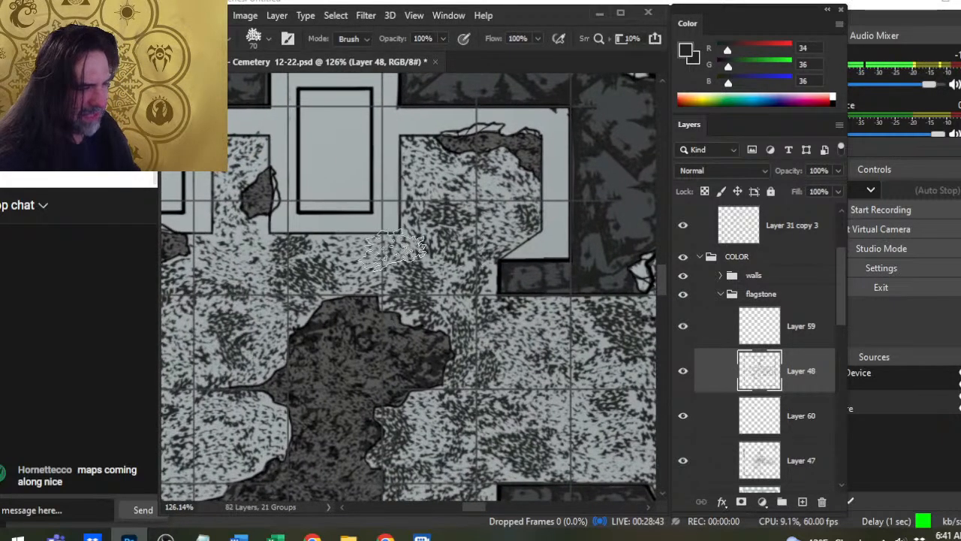
key(b)
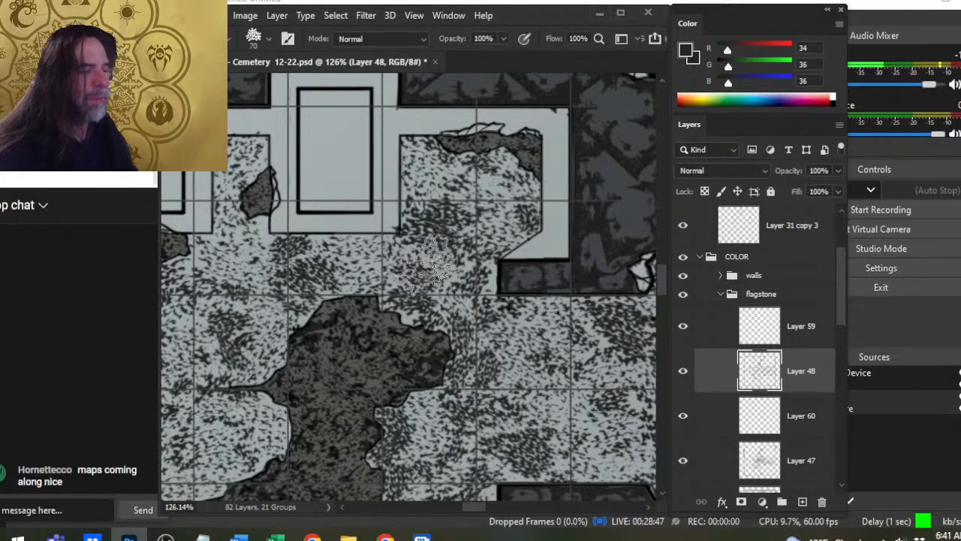
key(bracketleft)
key(e)
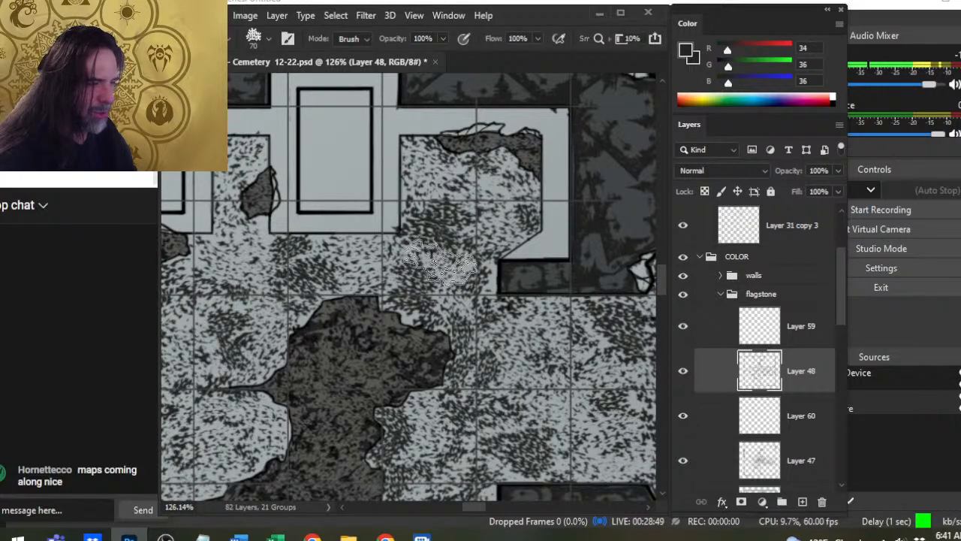
key(b)
click(444, 269)
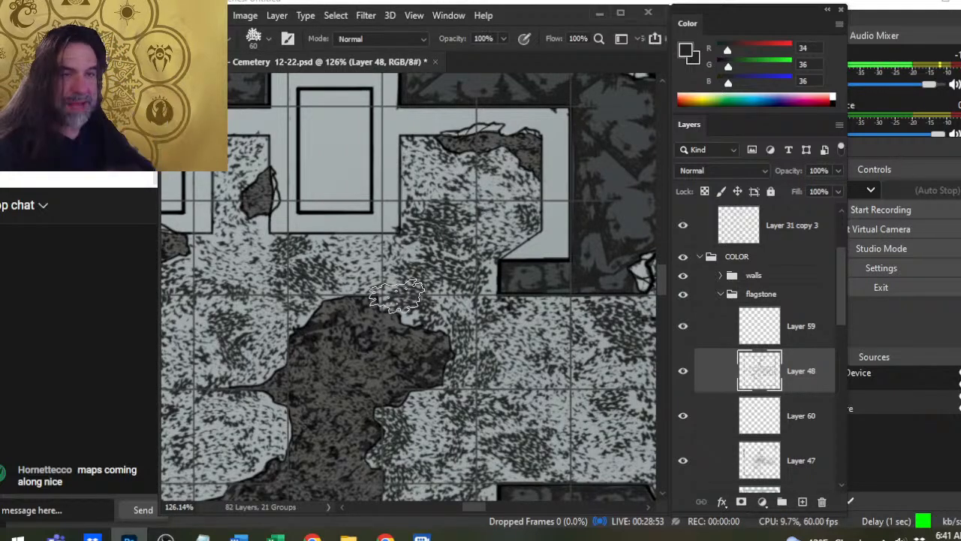
key(e)
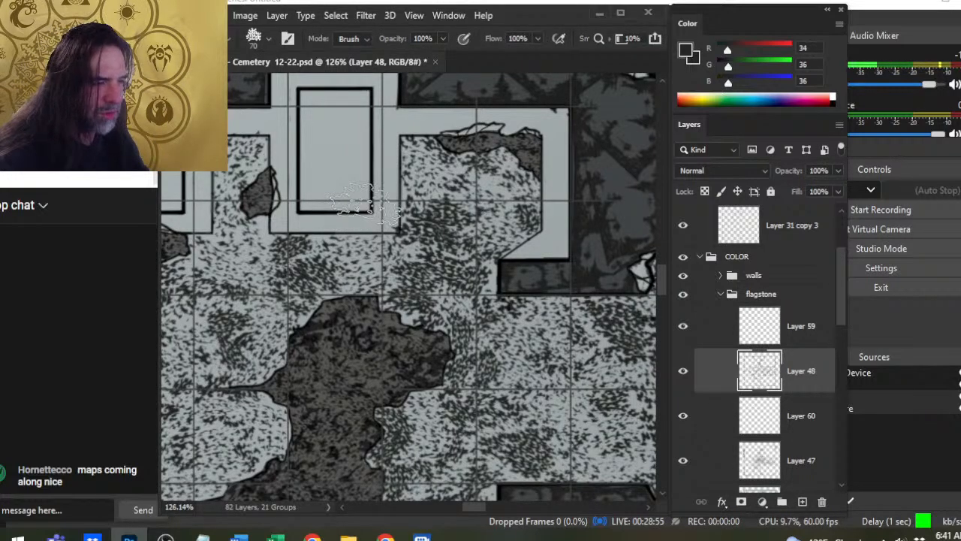
- Darken the northeastern alcove's western edge with 50–60 px speckle stamps, breaking them up with the eraser at 50 px
key(bracketleft)
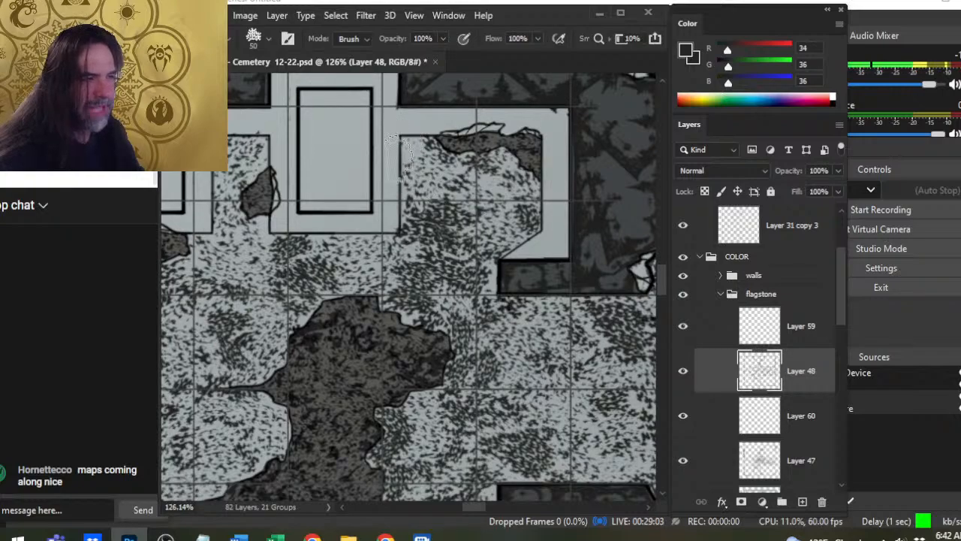
key(b)
drag(416, 158, 414, 182)
key(e)
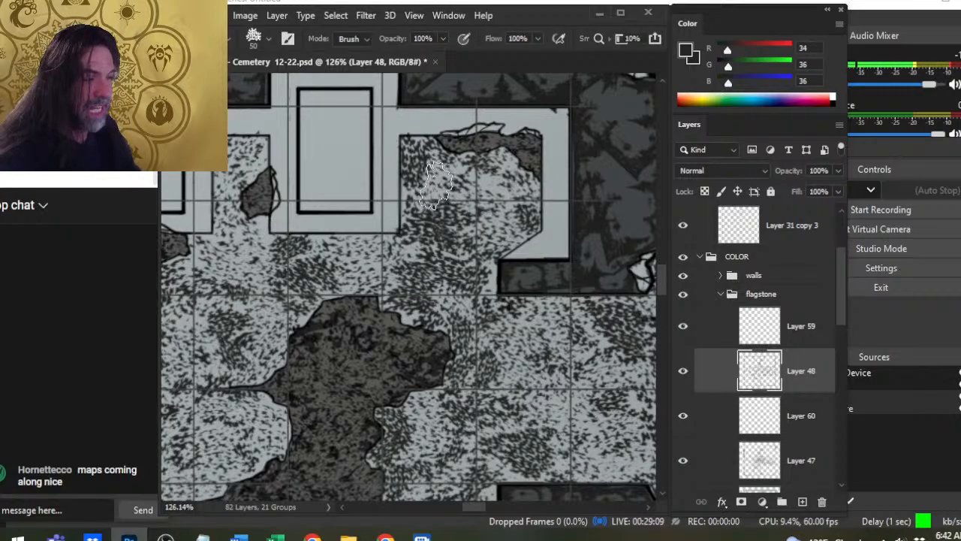
key(b)
key(bracketright)
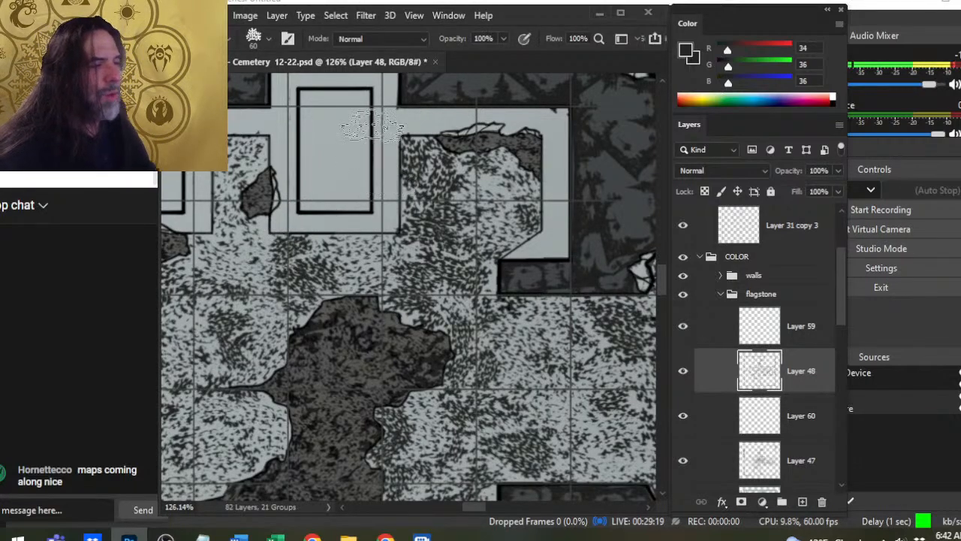
- Vary the speckles beneath the eastern doorway's northern wall stub and across the adjoining floor with 60–70 px stamps and a 50 px eraser
key(e)
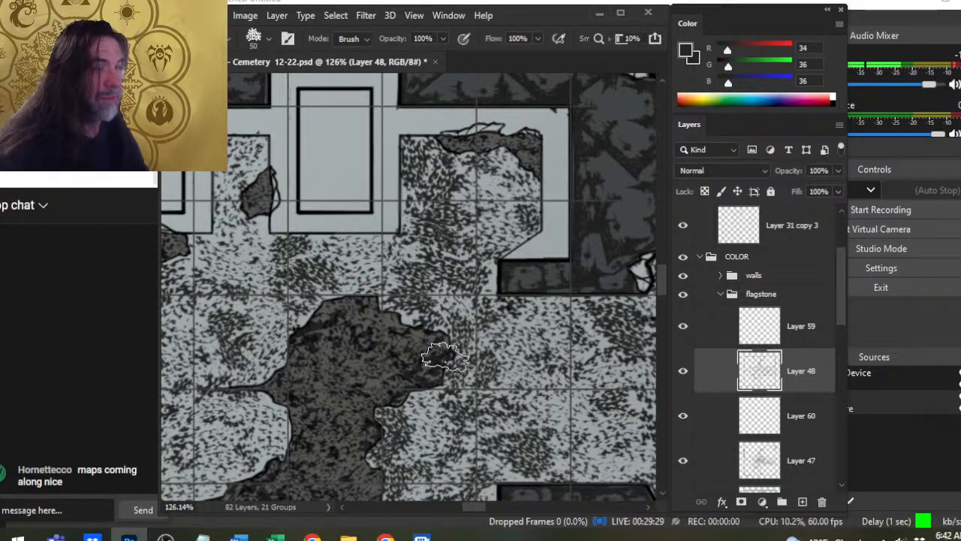
mouse_move(503, 379)
mouse_down()
mouse_move(401, 315)
mouse_move(413, 334)
mouse_up()
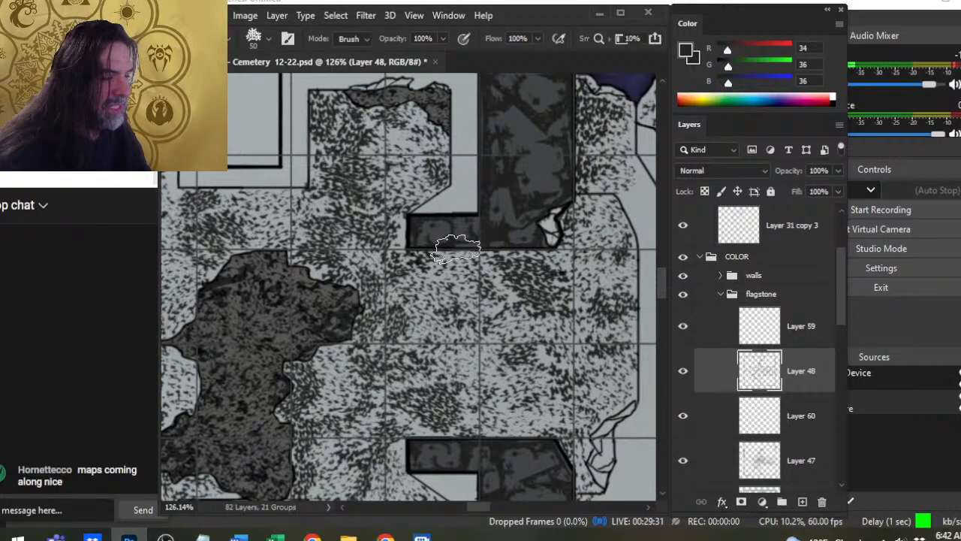
key(b)
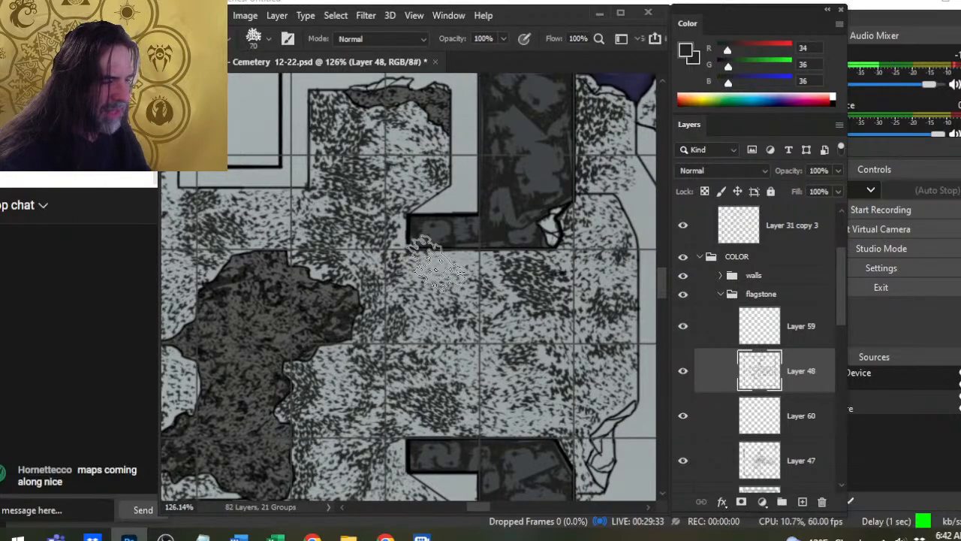
key(e)
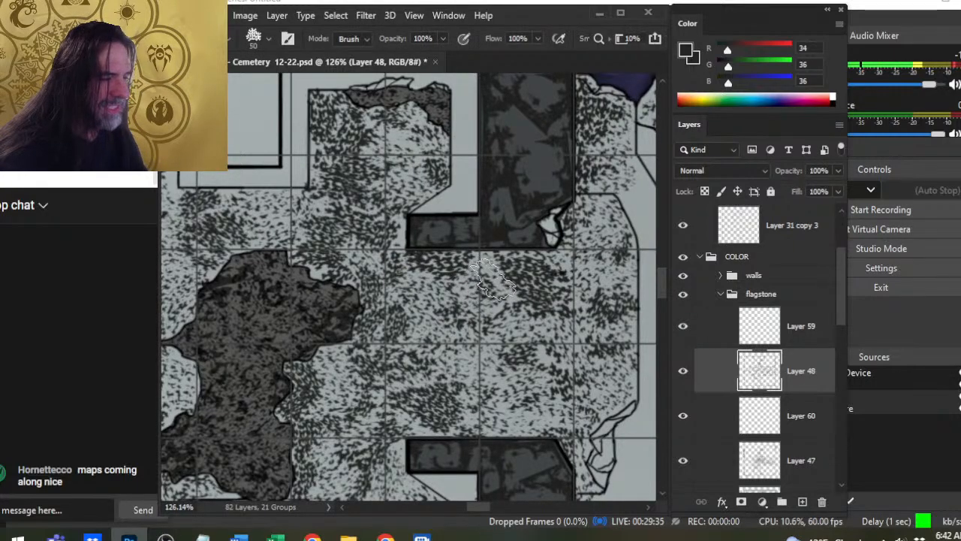
key(b)
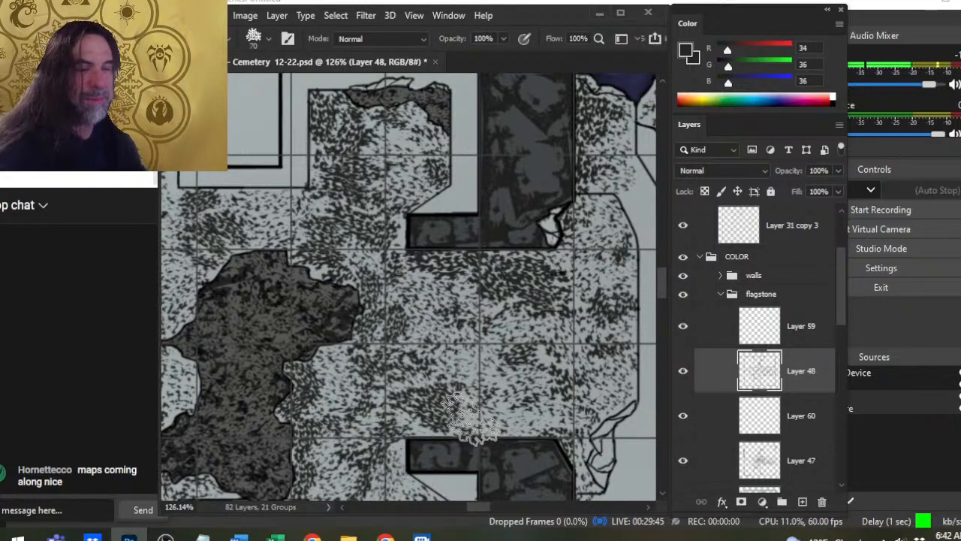
key(e)
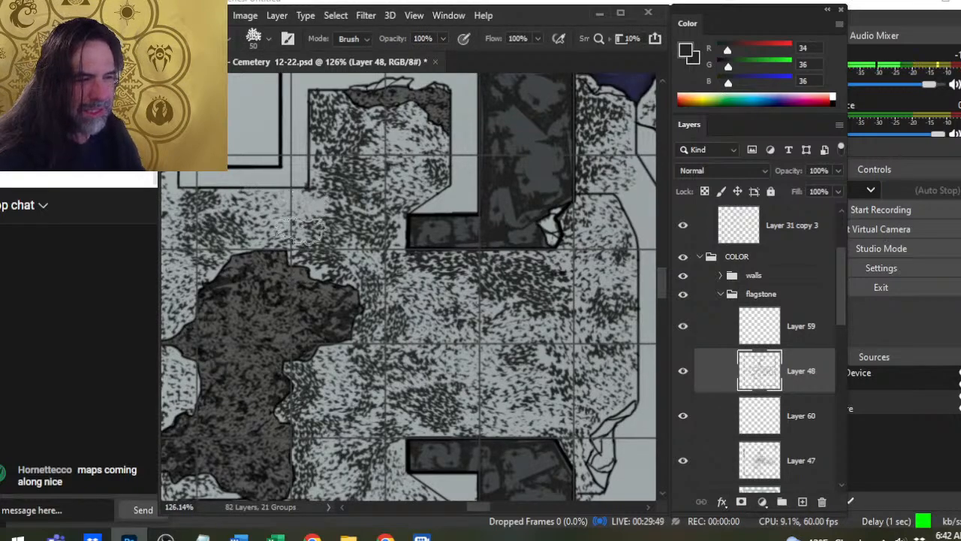
key(b)
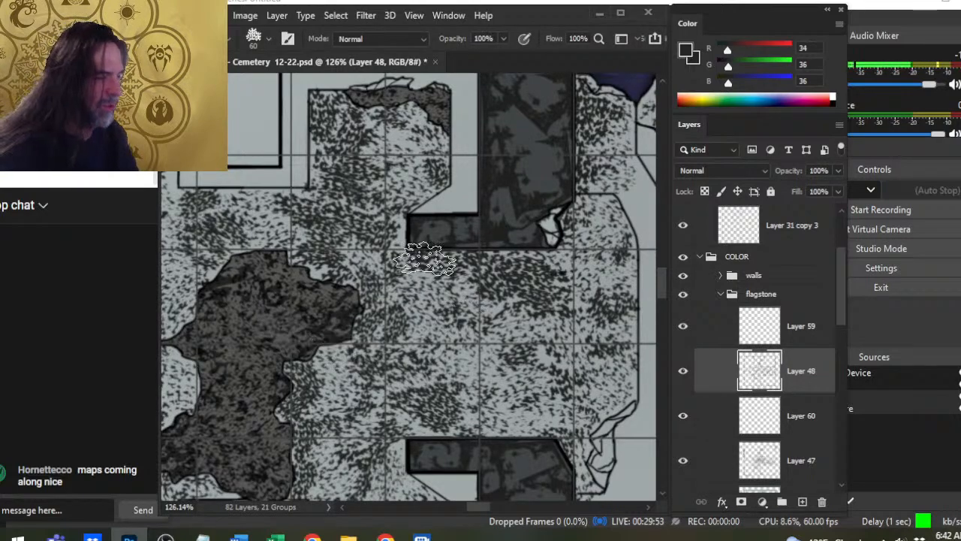
- Texture the eastern doorway's outer northeastern corner with 60 px speckle stamps, softening beside the broken wall end with the 50 px eraser
scroll(508, 311, right, 3)
key(e)
drag(484, 259, 467, 244)
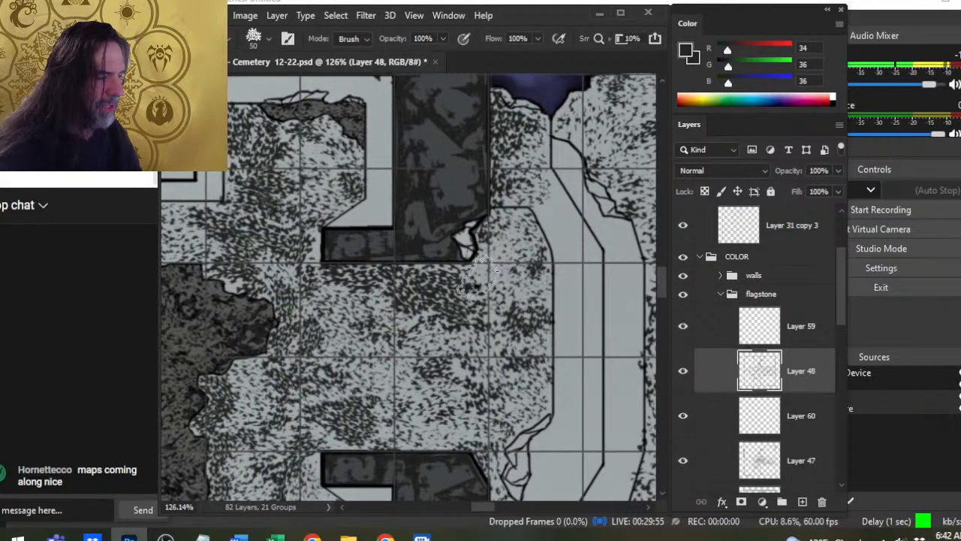
key(b)
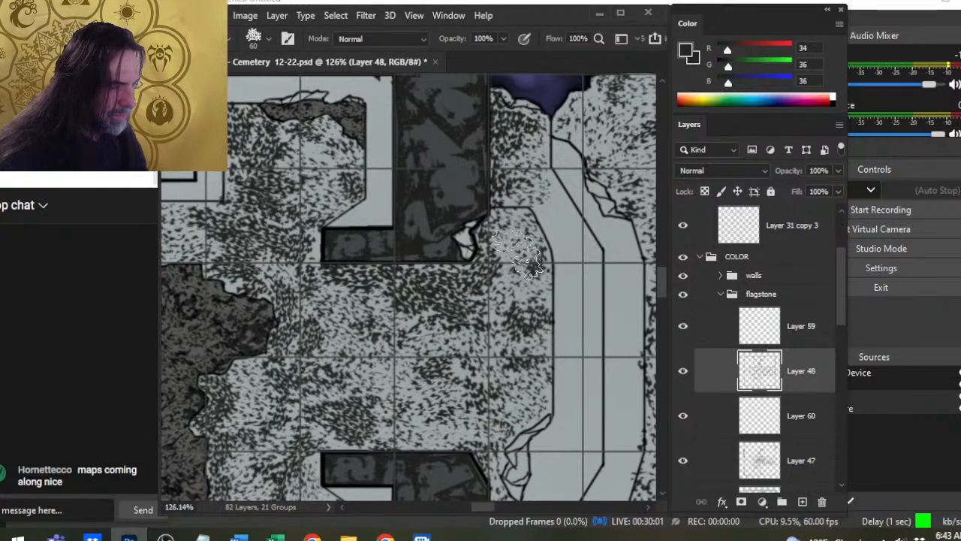
click(515, 253)
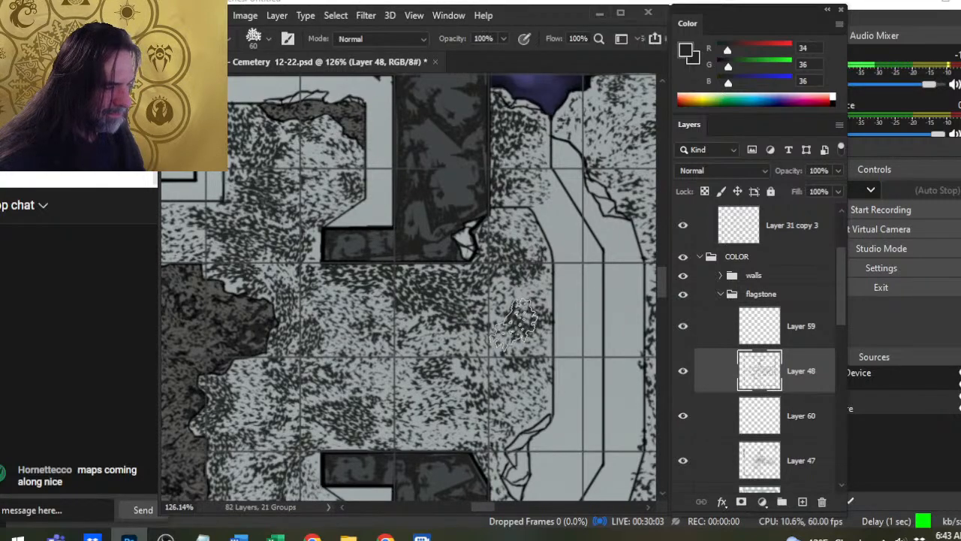
- Break up the eastern doorway's dark clusters with the 60 px speckled eraser and restamp dense 60 px speckles along its outer edge
key(e)
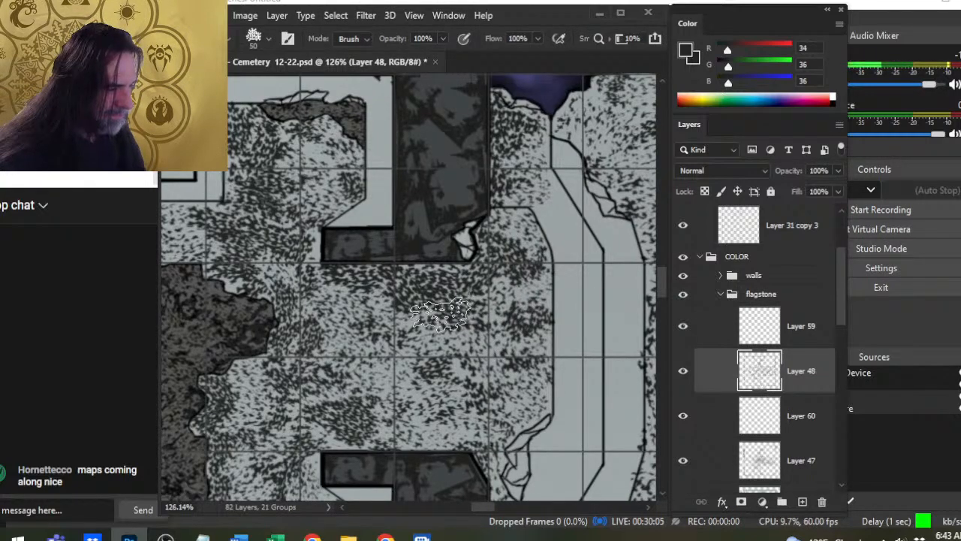
key(bracketright)
click(524, 275)
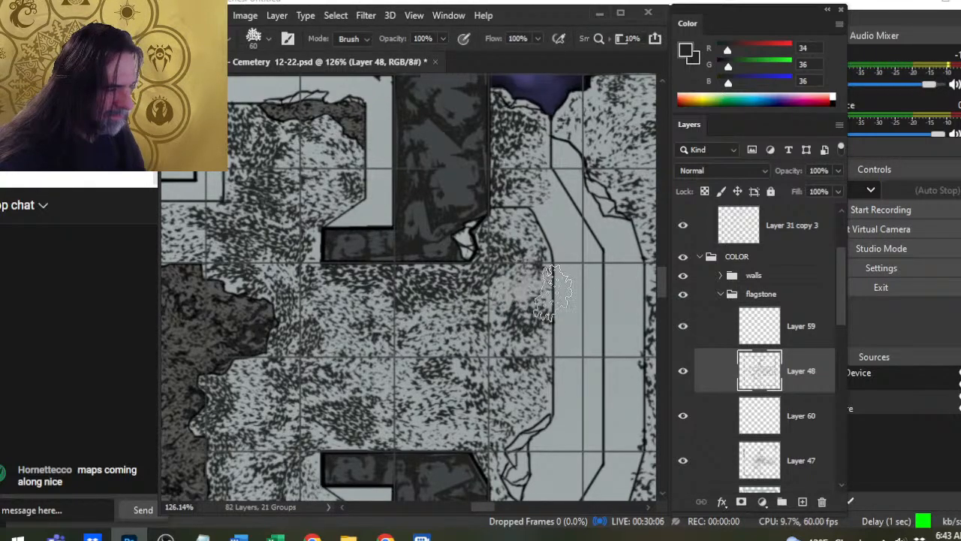
click(403, 310)
click(474, 290)
click(506, 251)
click(524, 251)
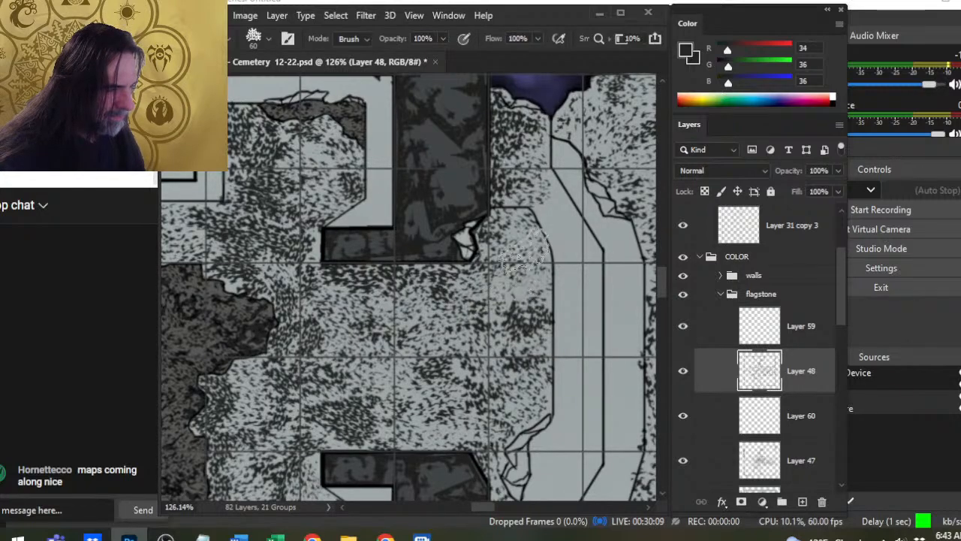
key(b)
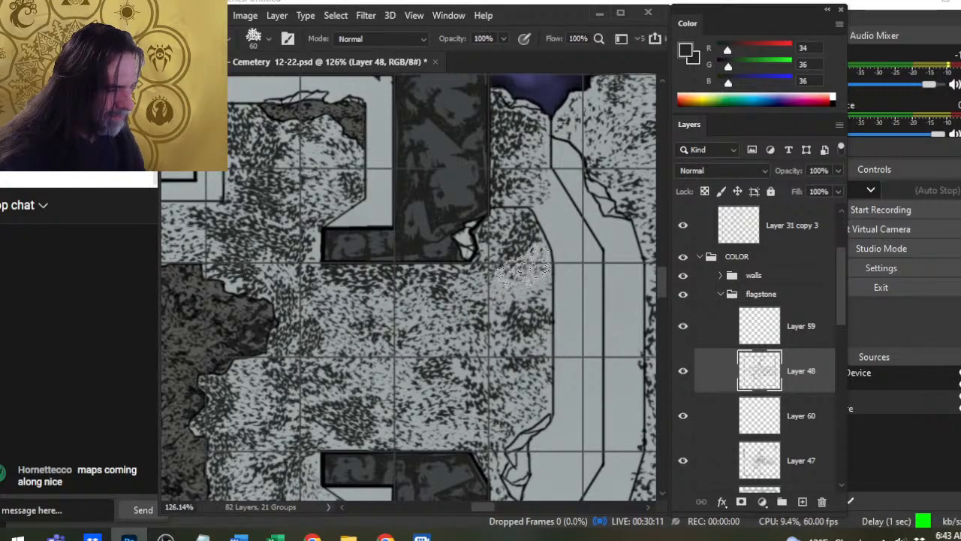
click(527, 260)
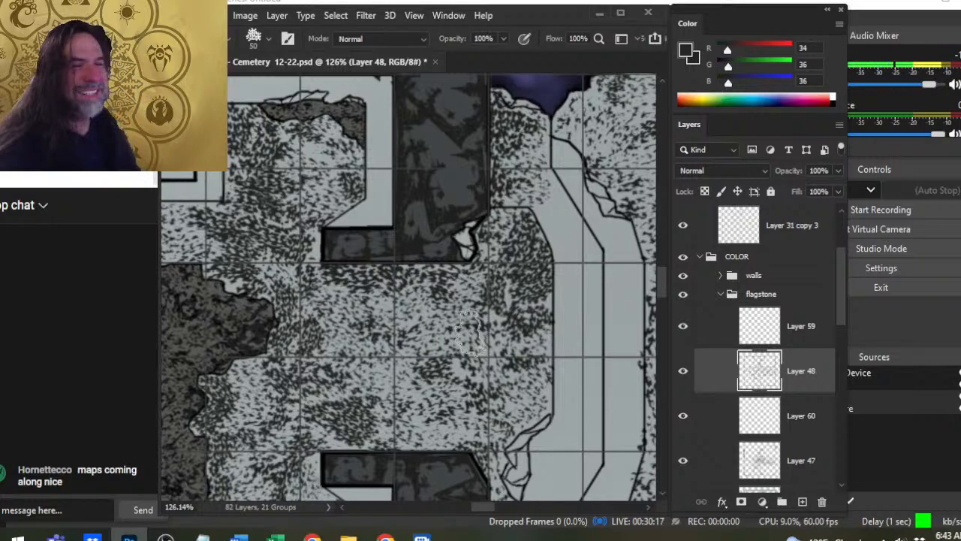
- Even out the eastern doorway's floor down to the southeastern alcove's entrance, alternating the 60 px speckled eraser with 50 px speckle stamps
key(e)
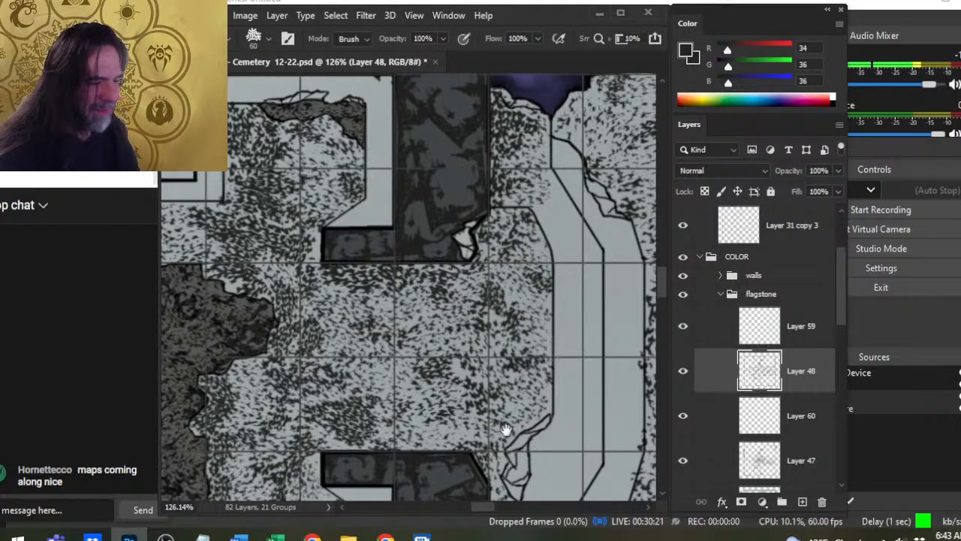
drag(402, 386, 459, 275)
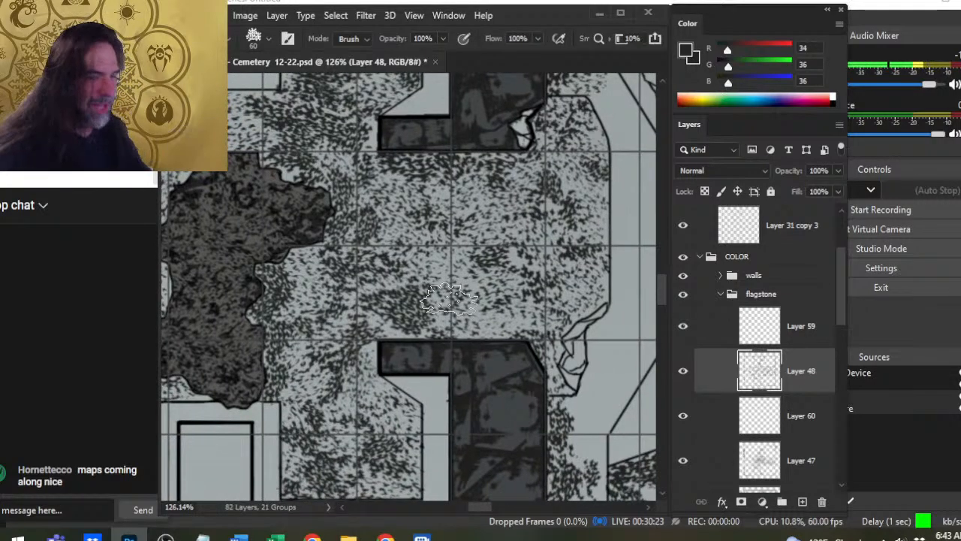
key(b)
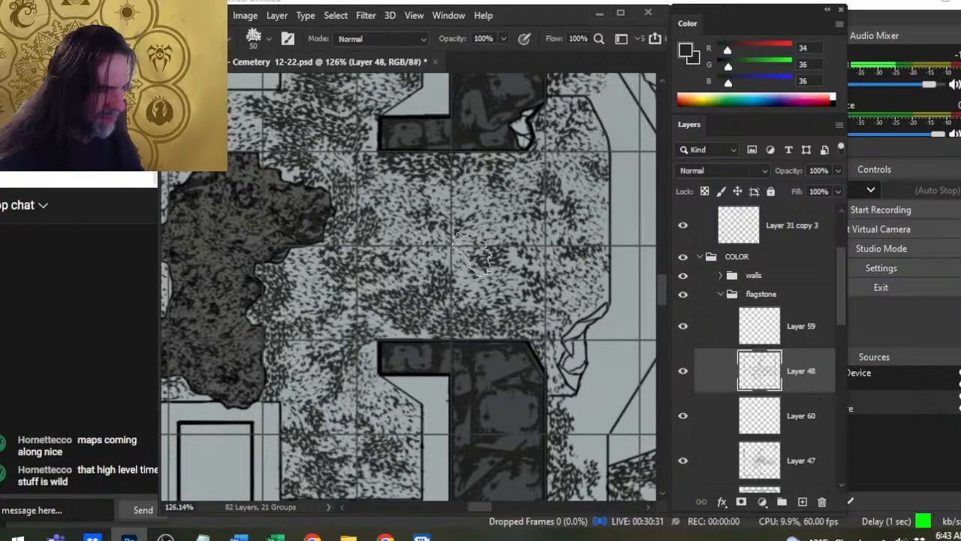
key(e)
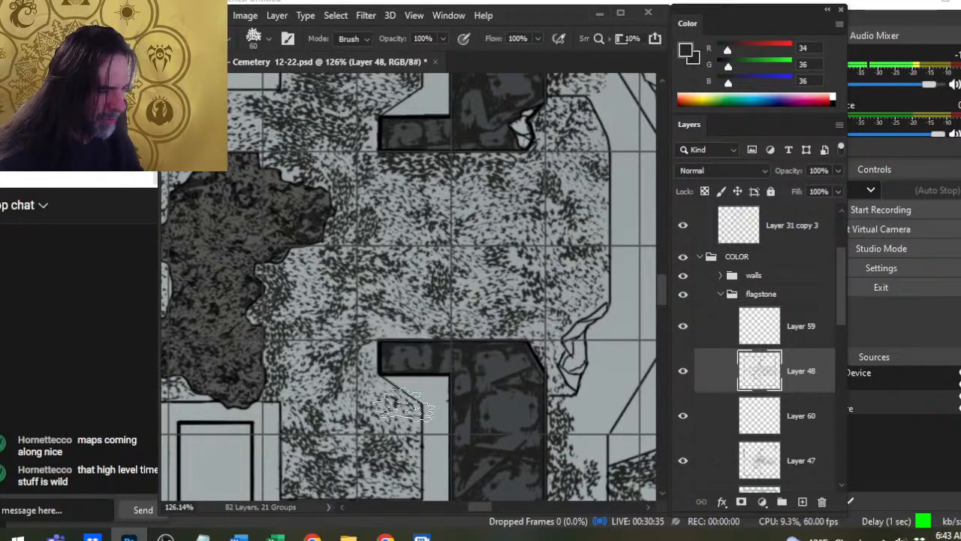
key(b)
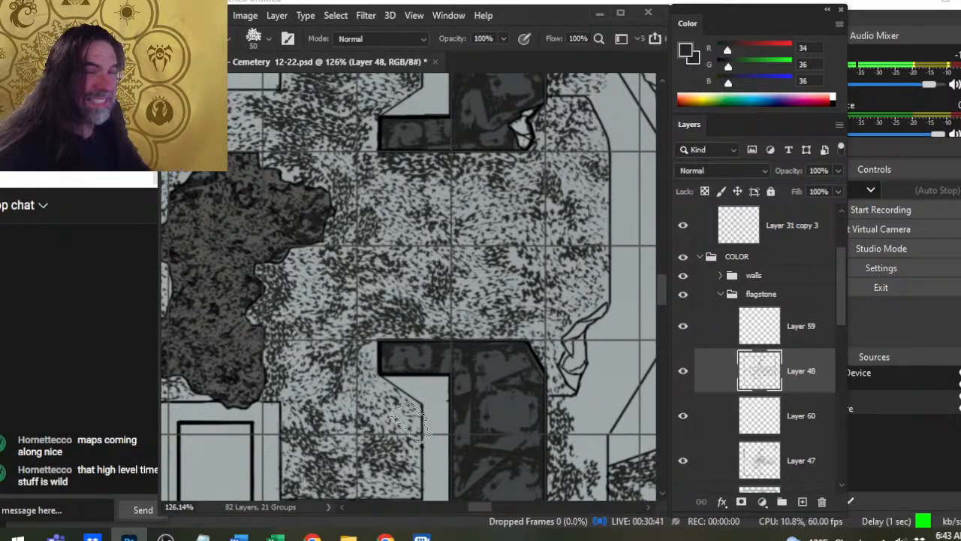
- Lighten the northeastern alcove's dense speckles with the 60 px eraser and restamp its upper western corner and eastern side at 45–50 px
mouse_move(449, 233)
mouse_down()
mouse_move(528, 345)
mouse_move(528, 394)
mouse_up()
key(e)
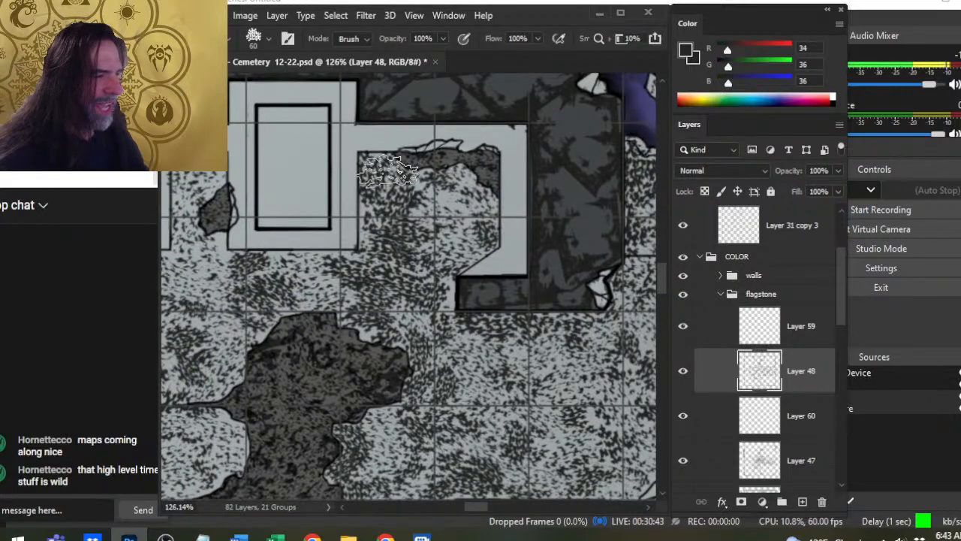
key(b)
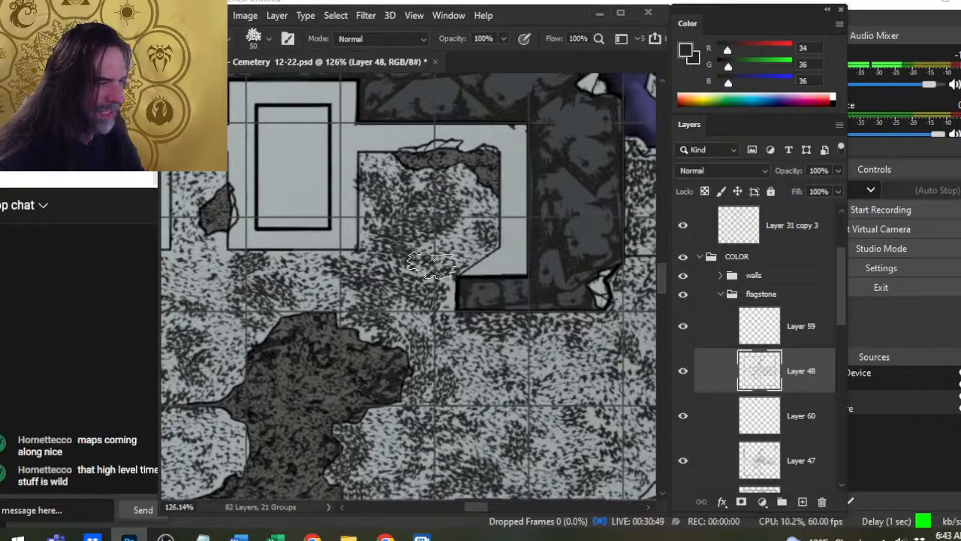
key(e)
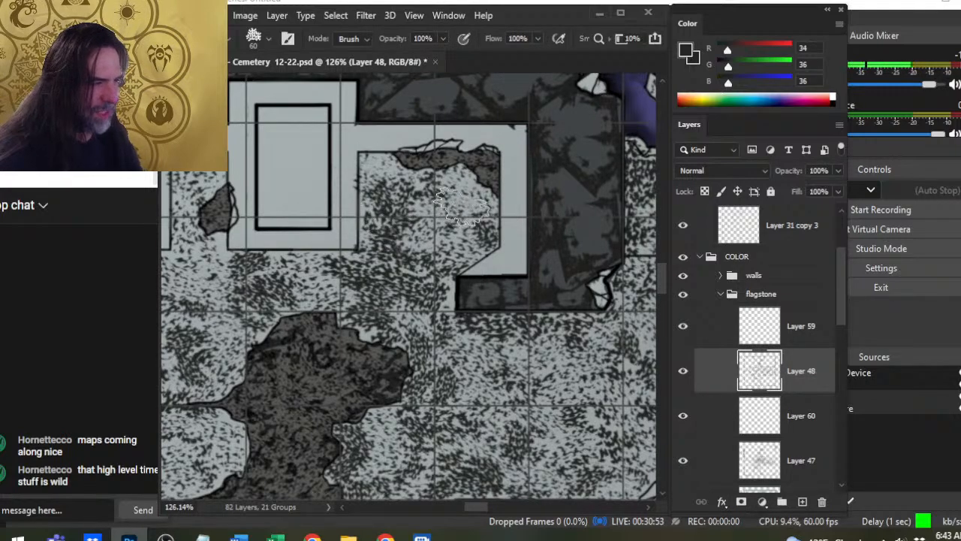
key(b)
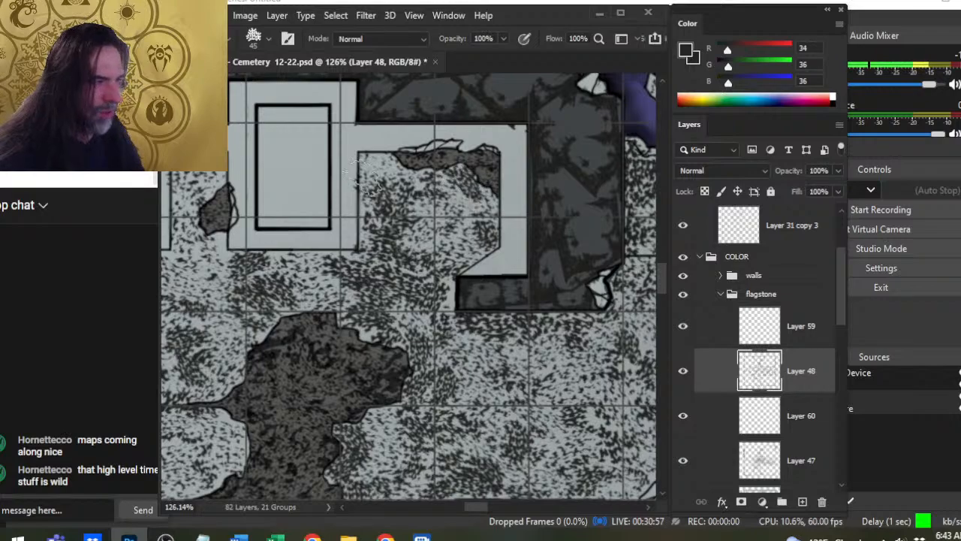
drag(381, 167, 390, 193)
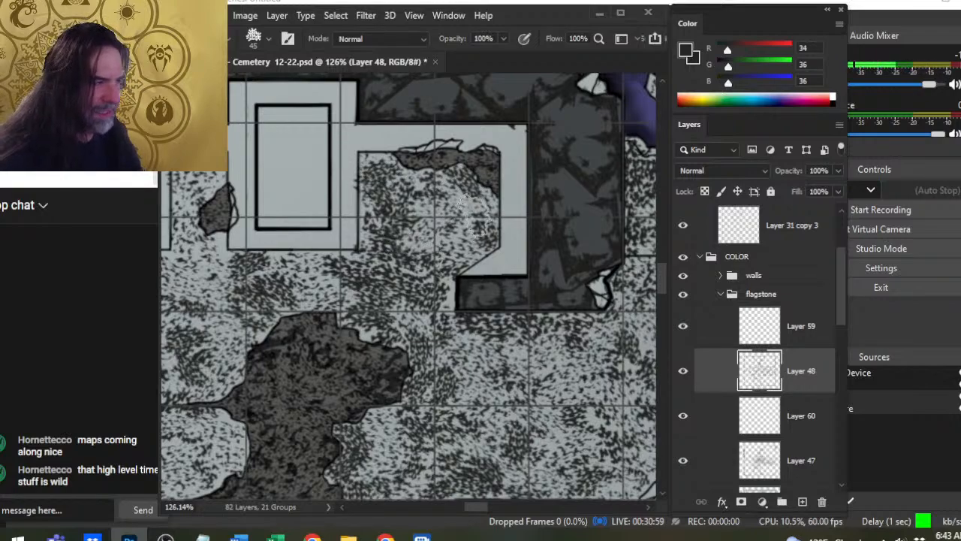
key(e)
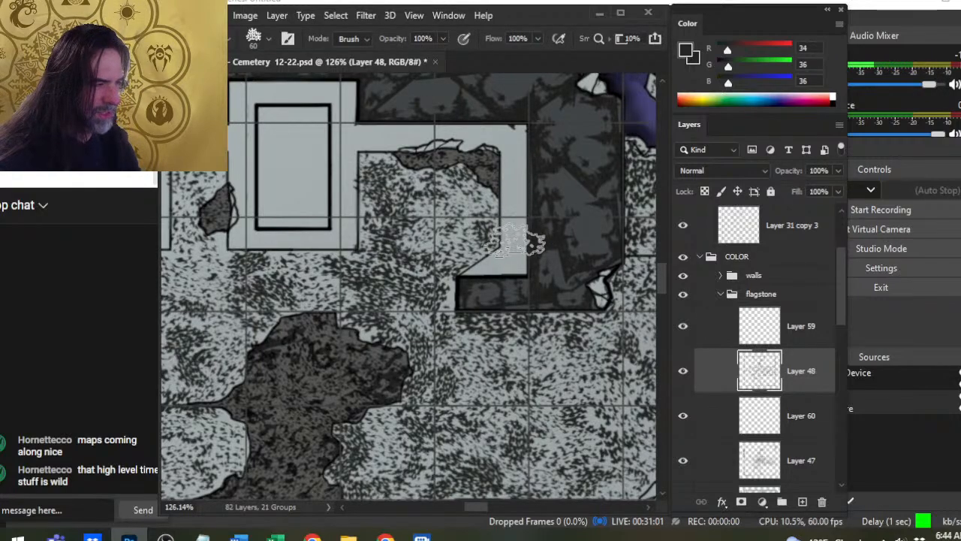
- Blend the floor speckles on both sides of the central broken patch with the 60 px eraser and 45 px speckle stamps
mouse_move(433, 324)
mouse_down()
mouse_move(559, 306)
mouse_move(477, 268)
mouse_up()
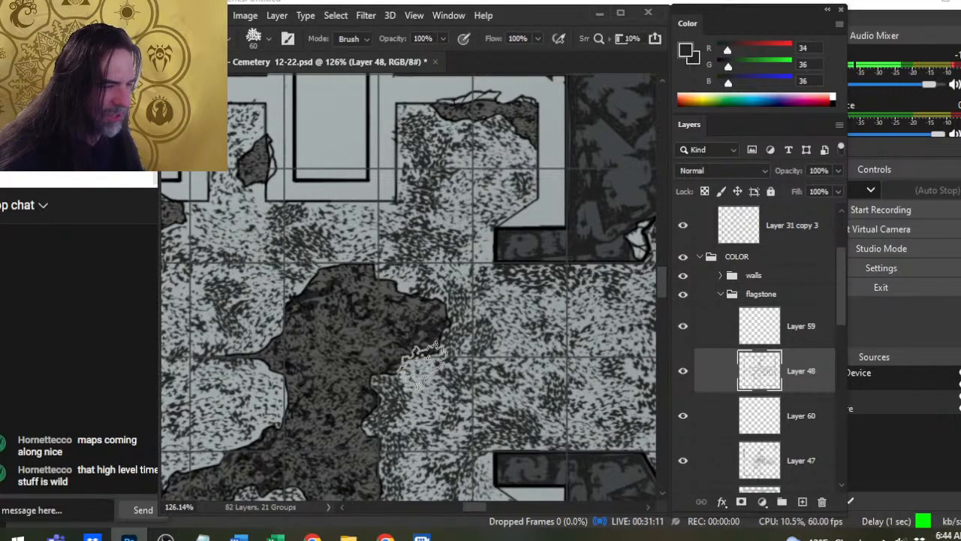
drag(351, 357, 339, 314)
key(b)
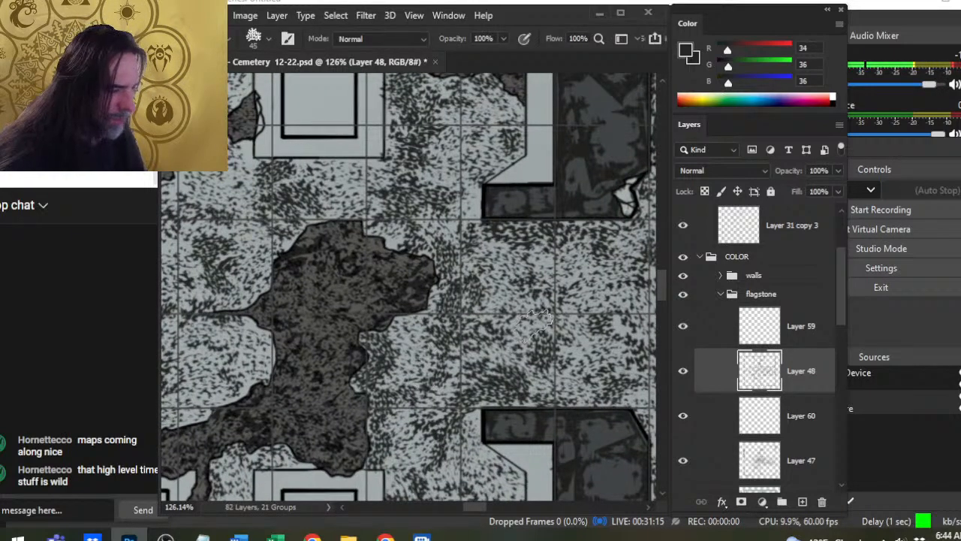
drag(387, 314, 490, 329)
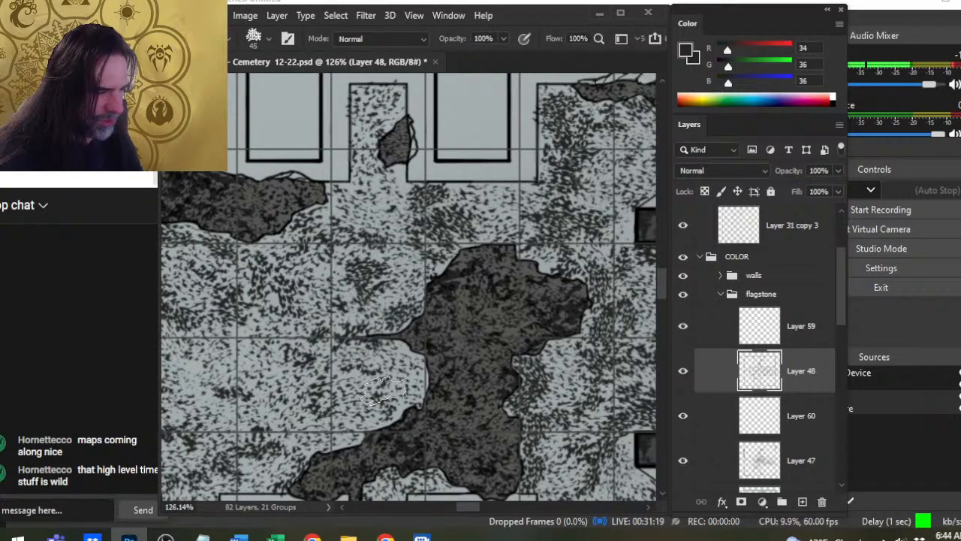
key(e)
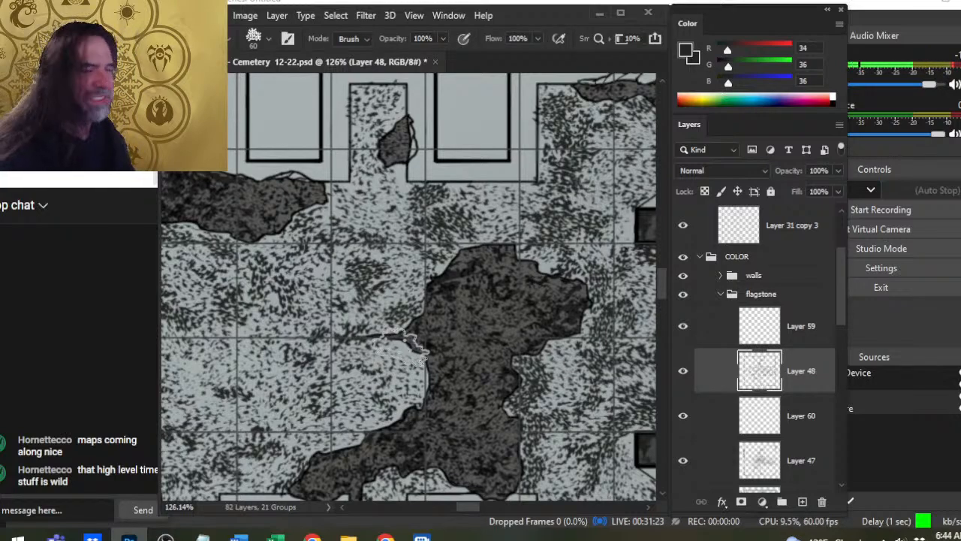
- Stamp dark speckle clusters across the western half of the main floor, enlarging the brush from 45 to 60 px
drag(508, 373, 569, 331)
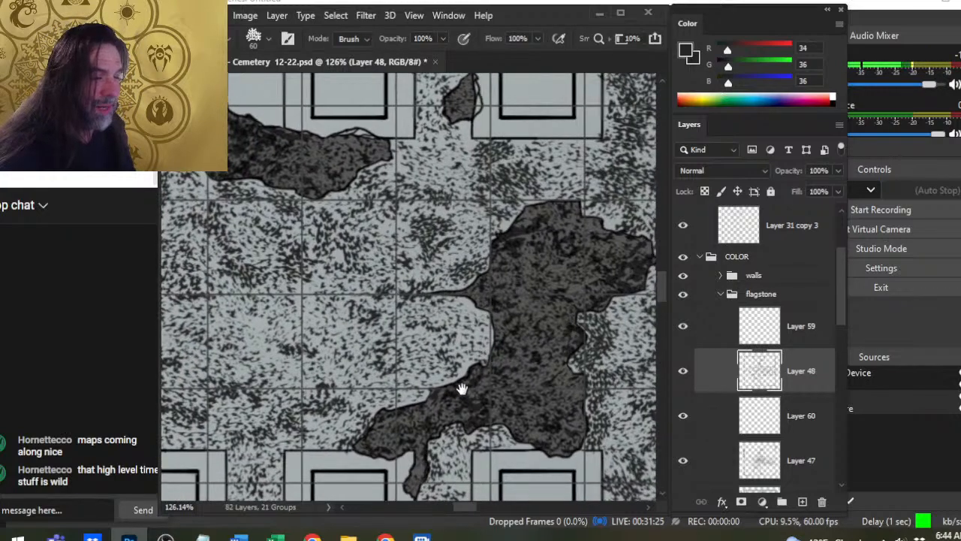
drag(463, 386, 531, 360)
key(b)
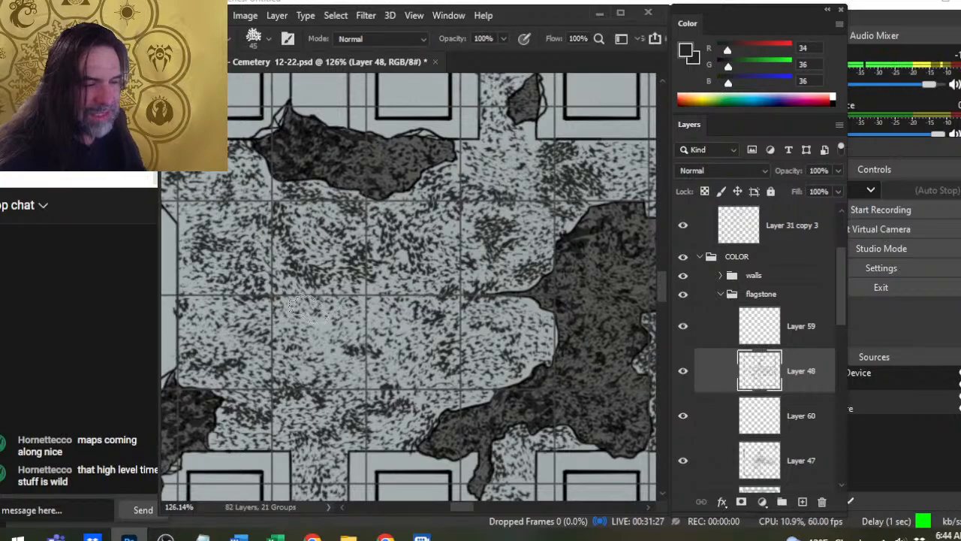
key(bracketright)
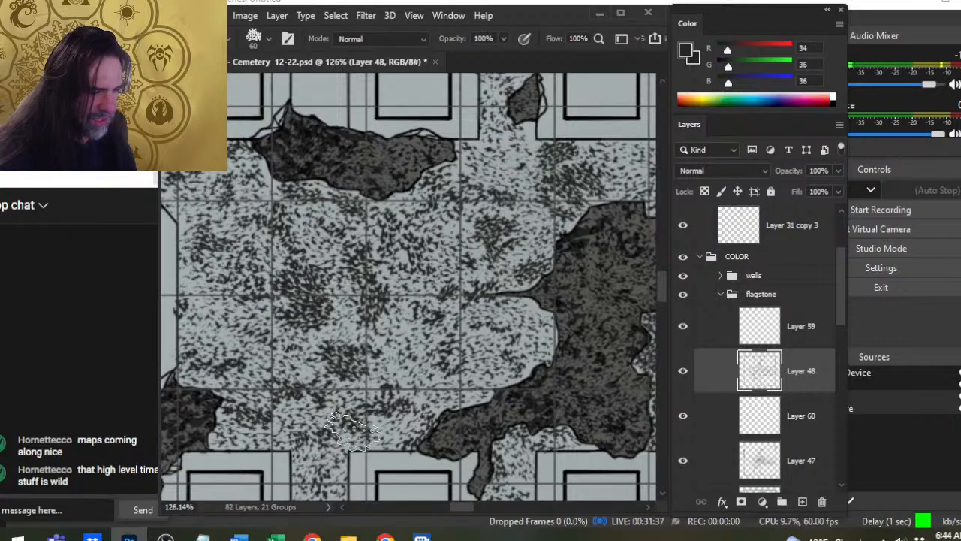
- Thin the speckles along the floor's southern edge beside the broken patch's western tip, and stamp a dense 70 px cluster there
drag(444, 429, 494, 343)
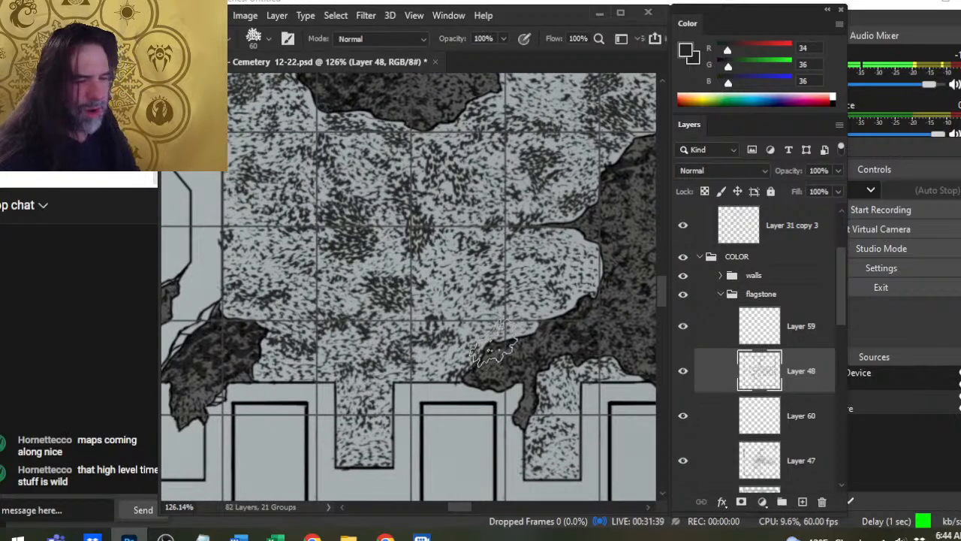
key(e)
drag(420, 382, 442, 362)
key(b)
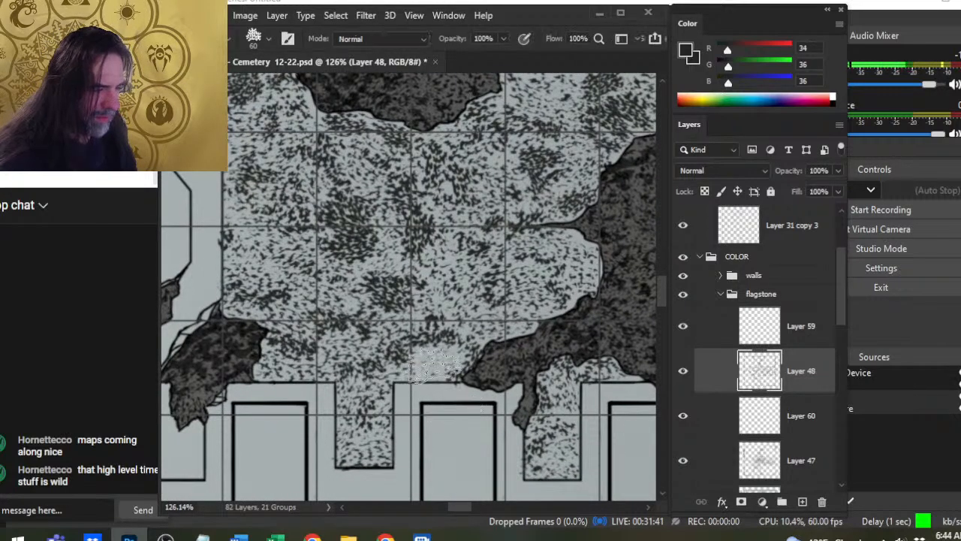
key(bracketright)
click(440, 364)
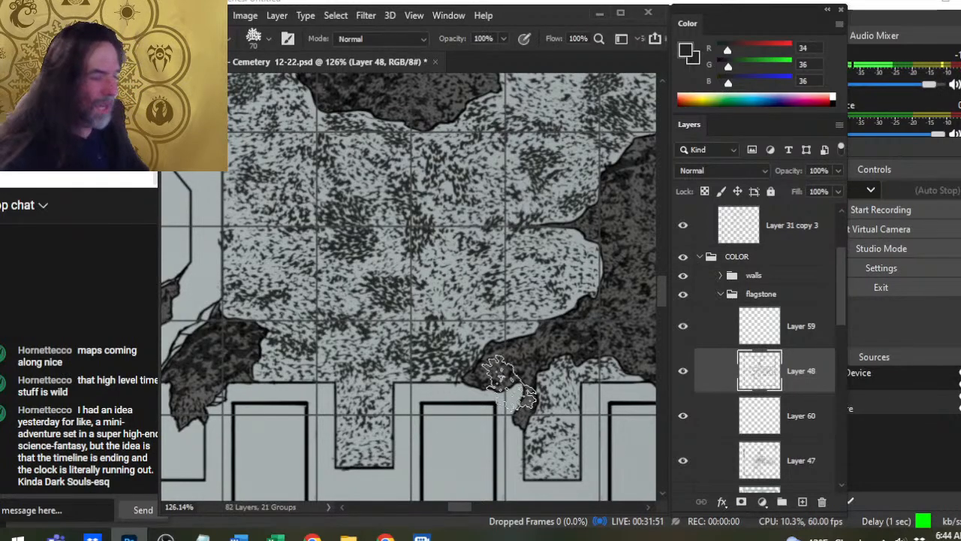
drag(440, 391, 446, 356)
- Refine the southern edge's dark cluster beside the broken patch with the 60 px eraser and 50 px speckle stamps
key(e)
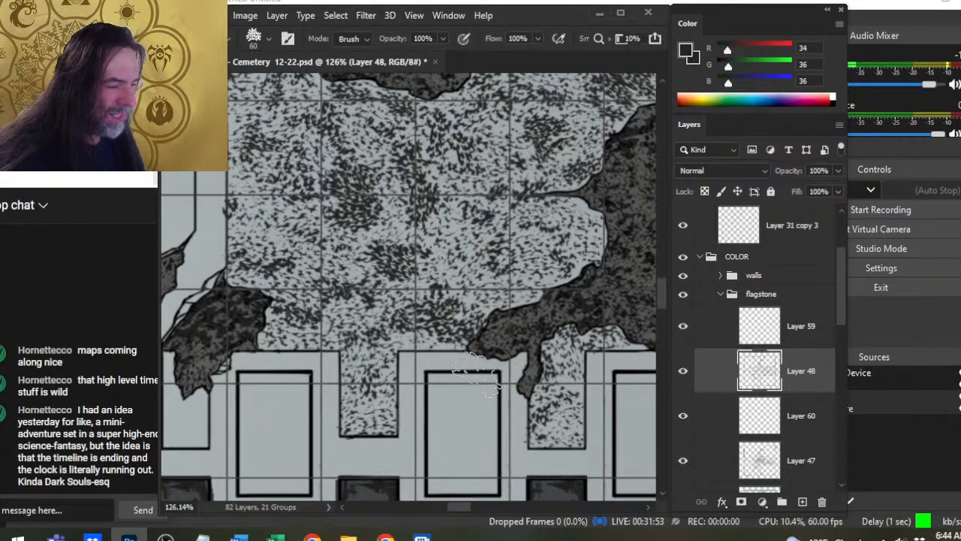
key(b)
key(bracketleft)
key(bracketleft)
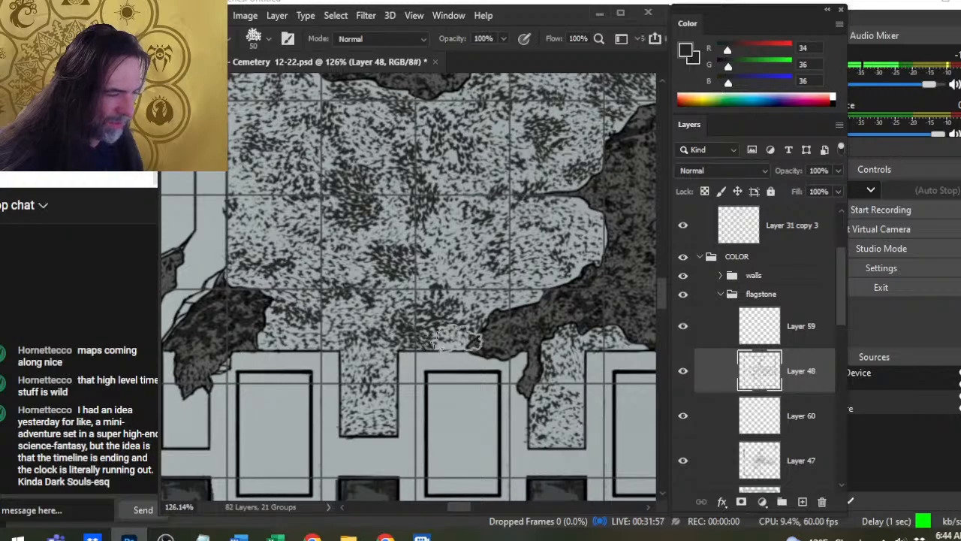
key(e)
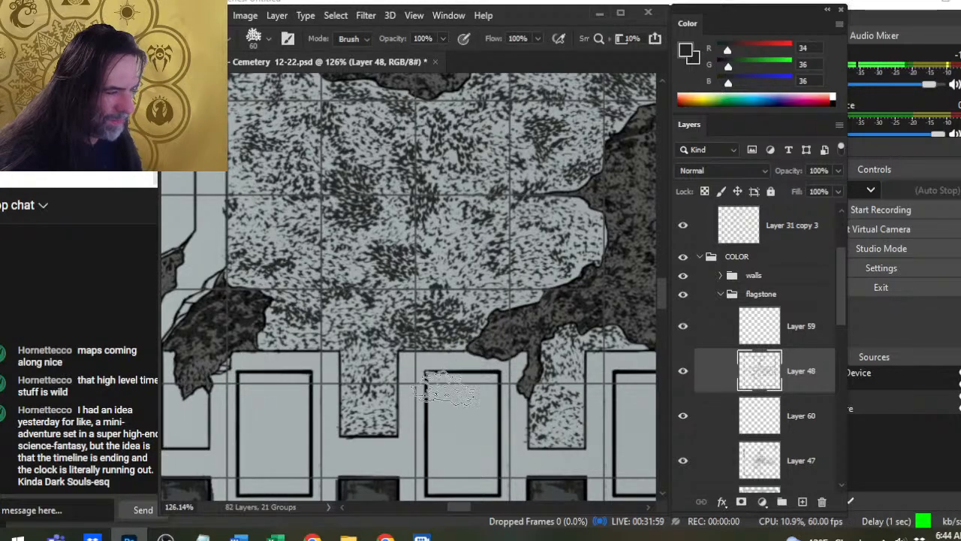
- Darken the southern niche between the two tombs with 60 px speckle stamps, then break them up with the 60 px eraser
mouse_move(347, 411)
mouse_down()
mouse_move(382, 385)
mouse_move(380, 418)
mouse_up()
key(b)
click(386, 363)
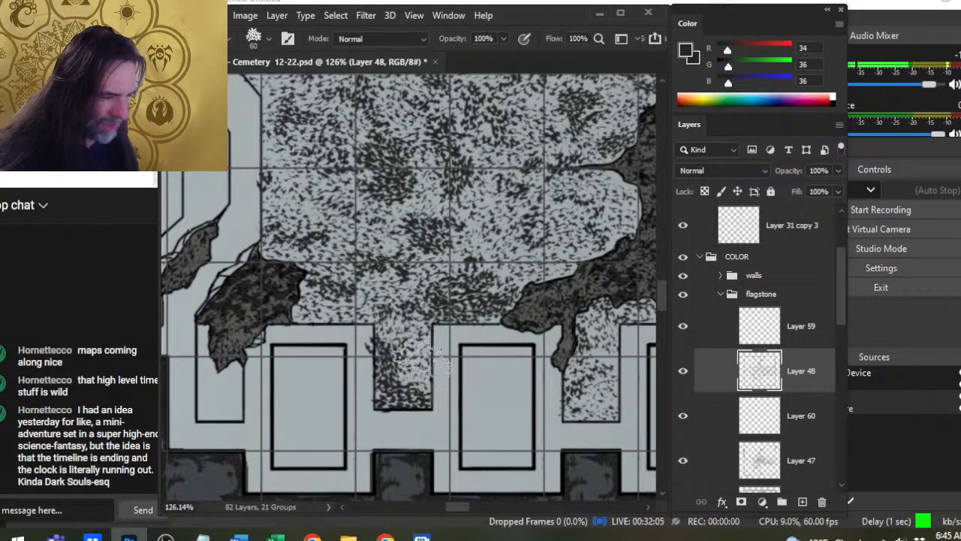
drag(421, 366, 427, 406)
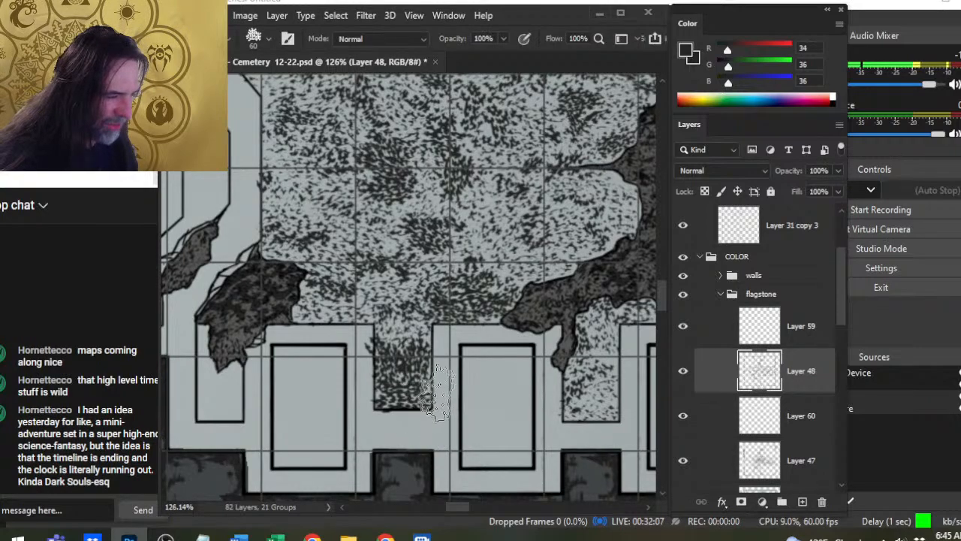
key(e)
mouse_move(390, 367)
mouse_down()
mouse_move(400, 399)
mouse_move(424, 398)
mouse_move(436, 373)
mouse_up()
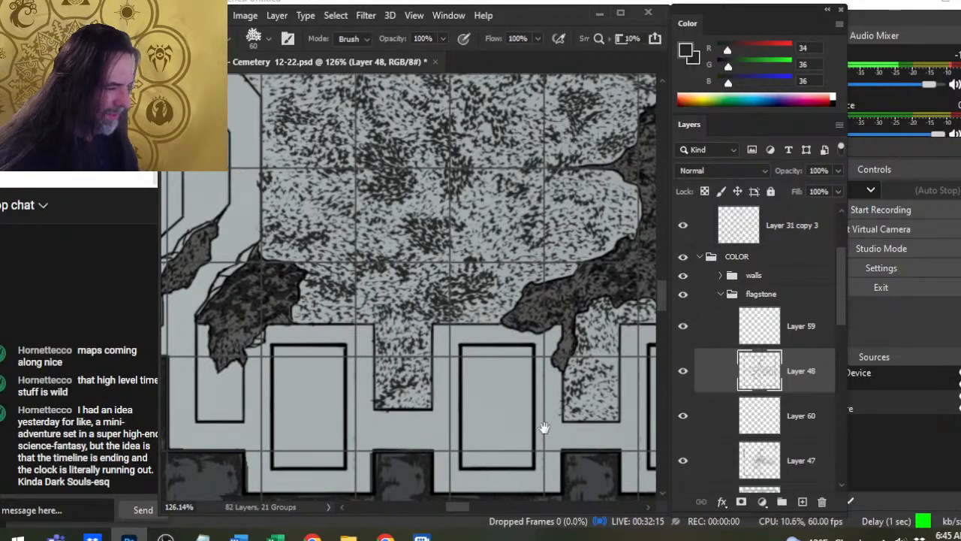
- Thin the speckles on the narrow ledge outside the building's southeastern wall with the 60 px eraser
drag(544, 427, 293, 480)
drag(499, 424, 461, 365)
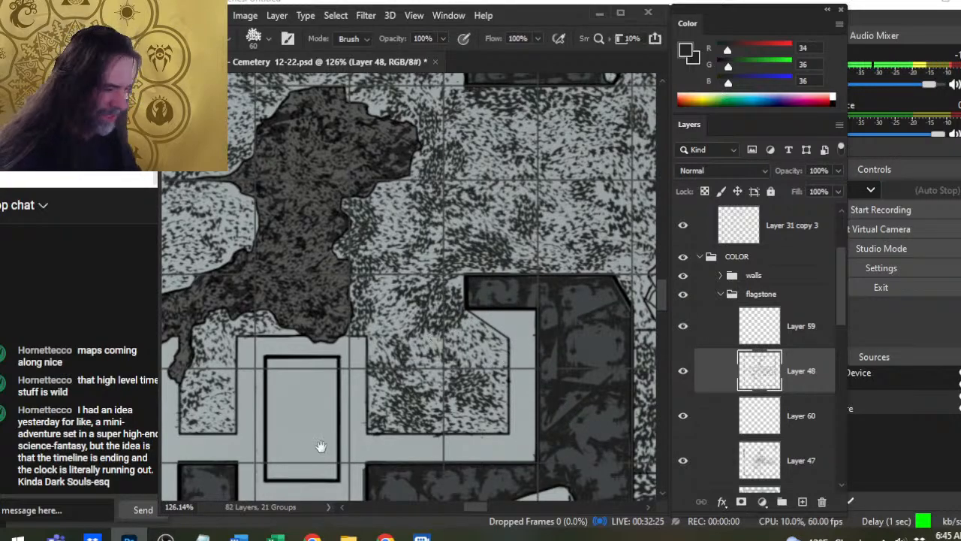
drag(321, 446, 359, 479)
mouse_move(564, 373)
mouse_down()
mouse_move(287, 436)
mouse_move(356, 401)
mouse_move(226, 405)
mouse_up()
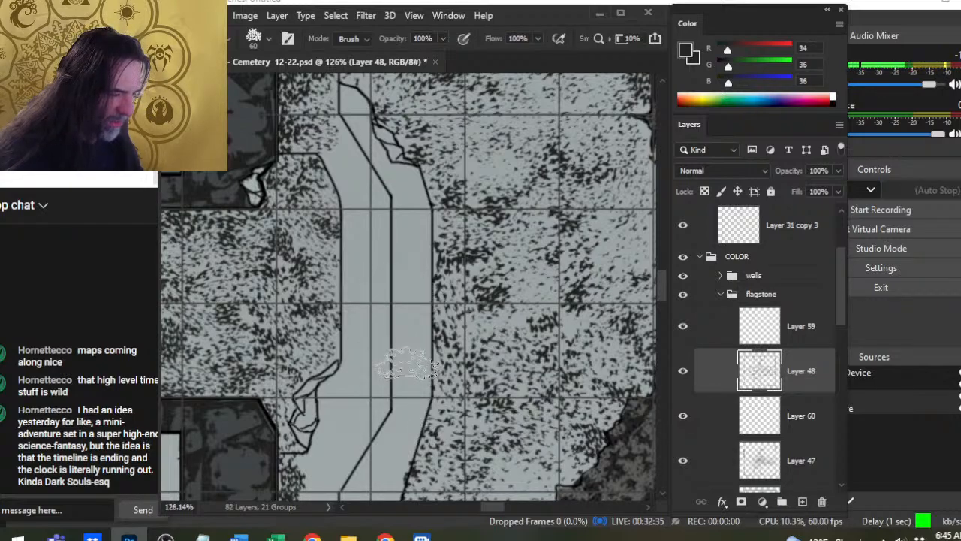
drag(388, 398, 489, 216)
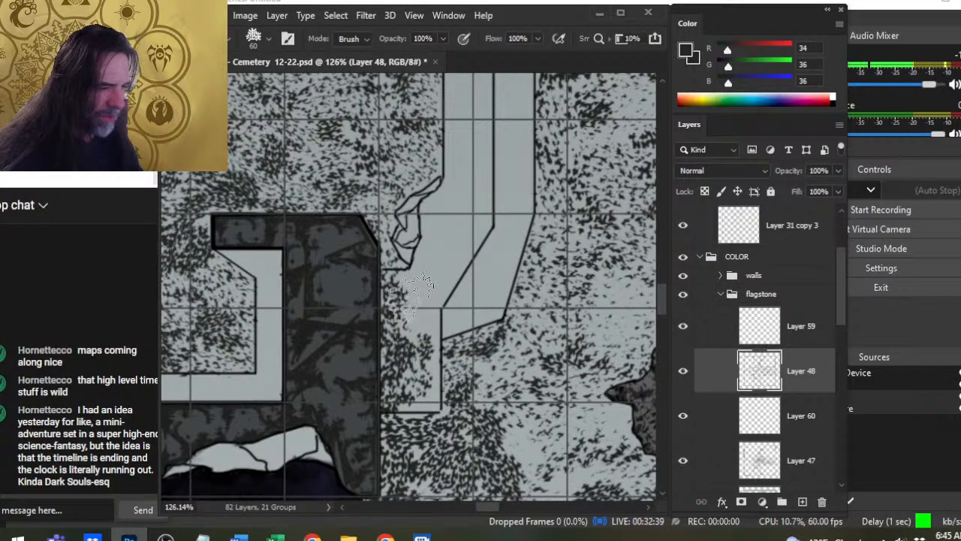
scroll(450, 365, down, 5)
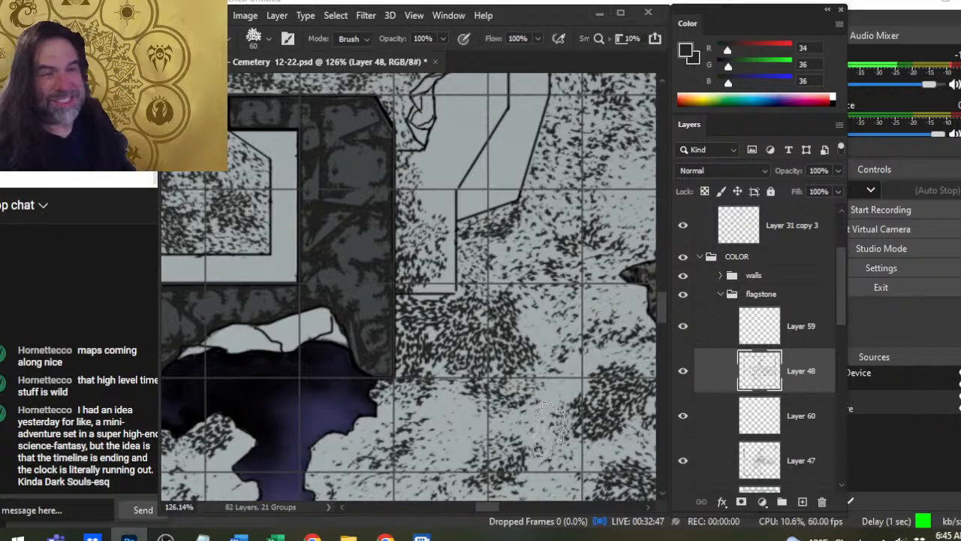
scroll(506, 267, up, 4)
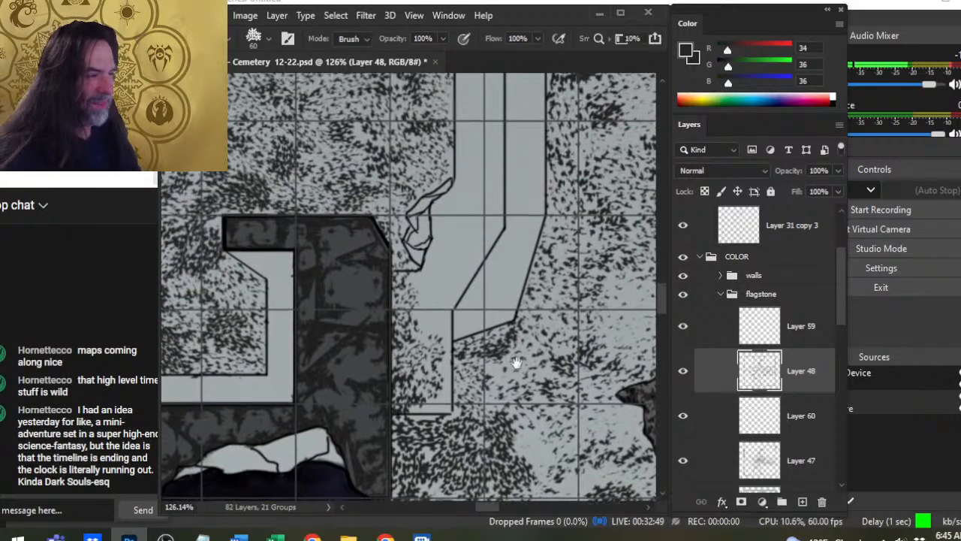
- Even out the speckles across the eastern doorway floor and the northeastern alcove with 50 px speckle stamps and the 50 px eraser
drag(506, 264, 628, 259)
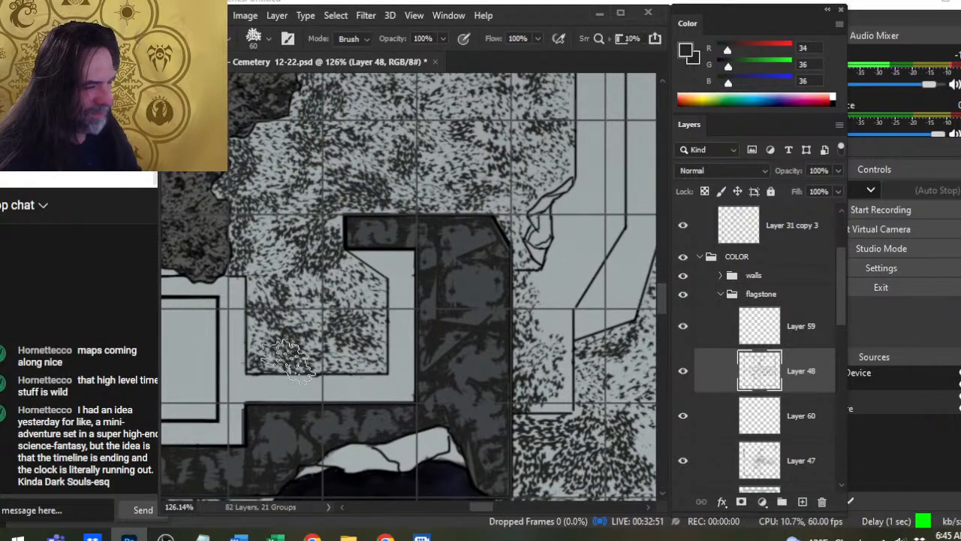
scroll(454, 331, up, 6)
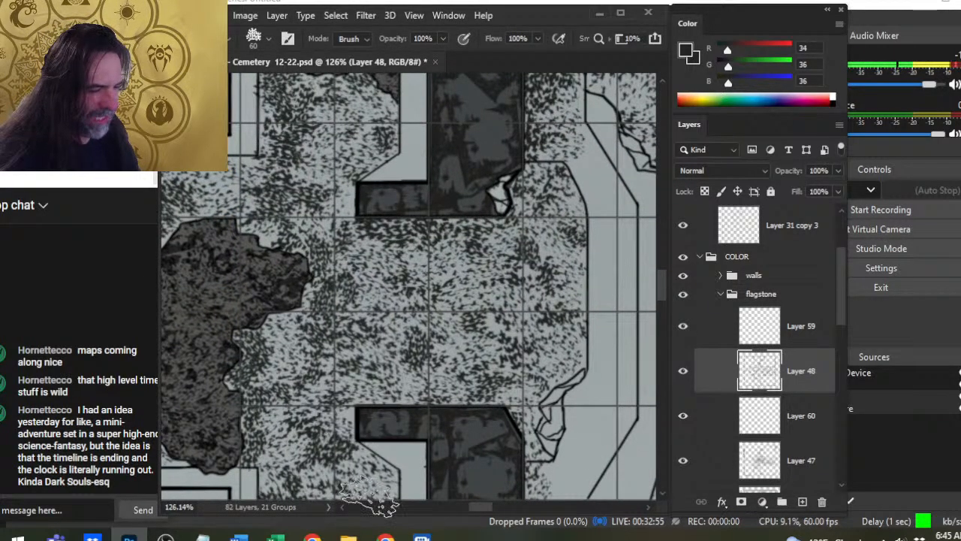
key(bracketleft)
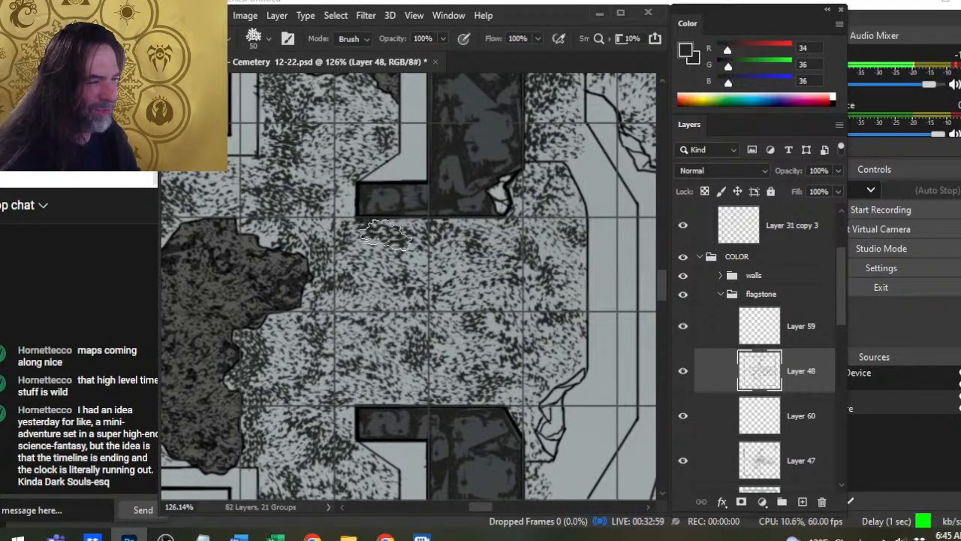
key(b)
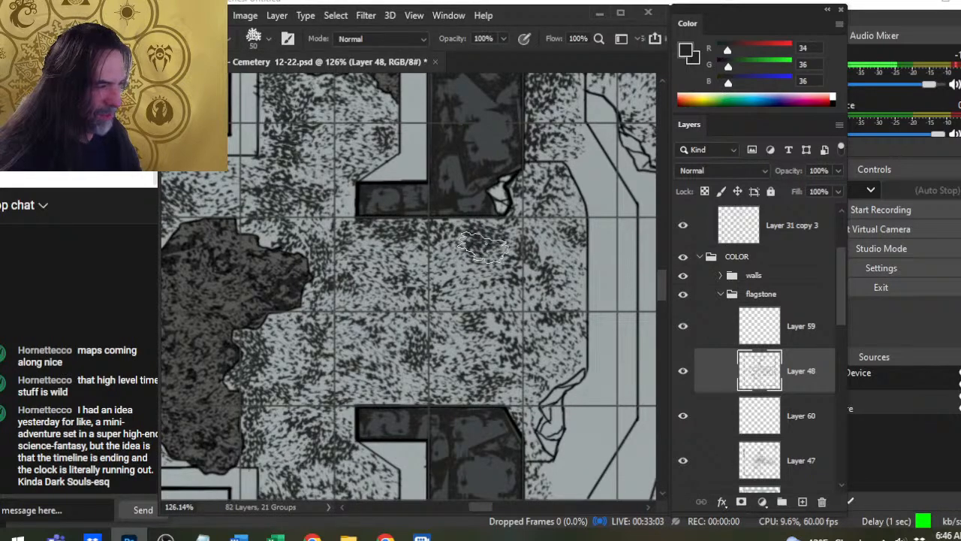
drag(443, 271, 504, 370)
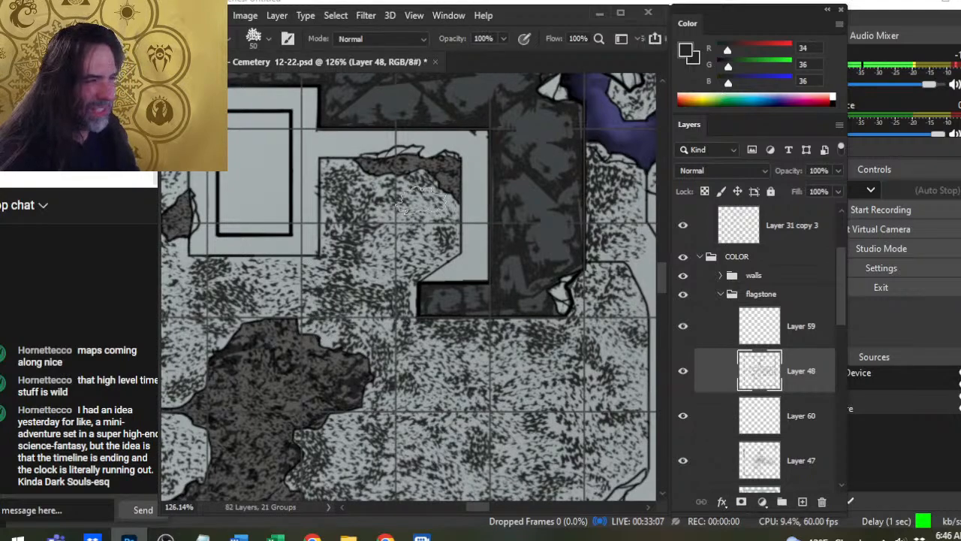
key(e)
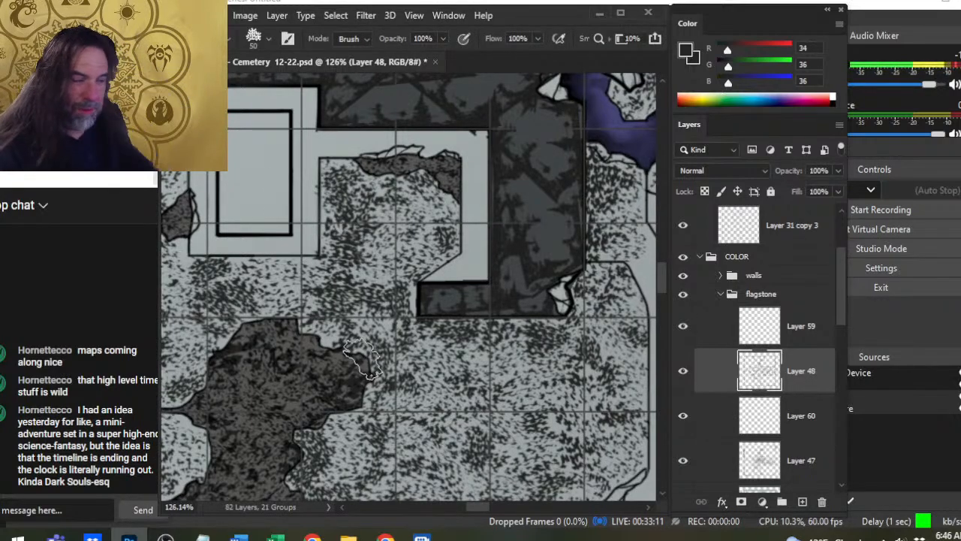
- Darken the southern niche beside the broken patch's narrow southern tip with 50 px speckle stamps, breaking them up with the 50 px eraser
drag(345, 385, 569, 286)
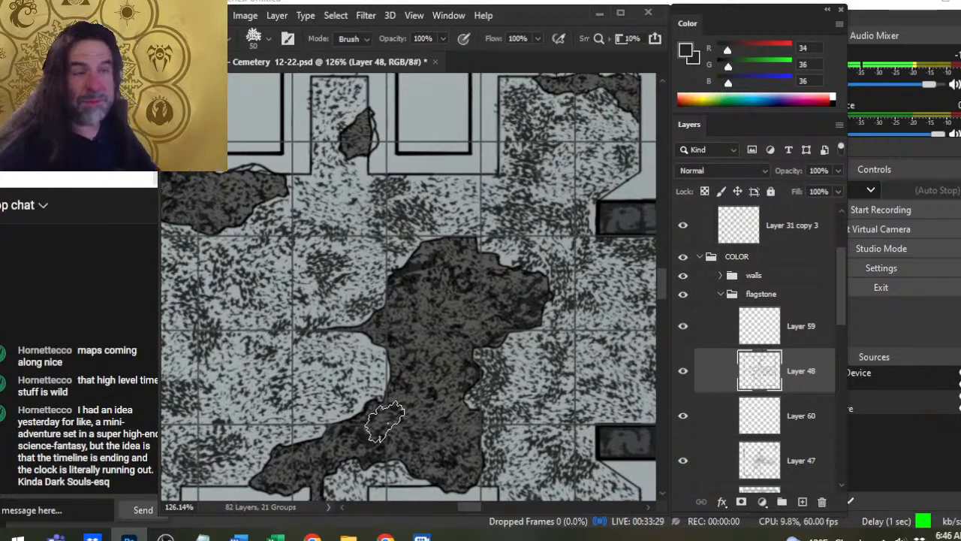
drag(466, 311, 628, 154)
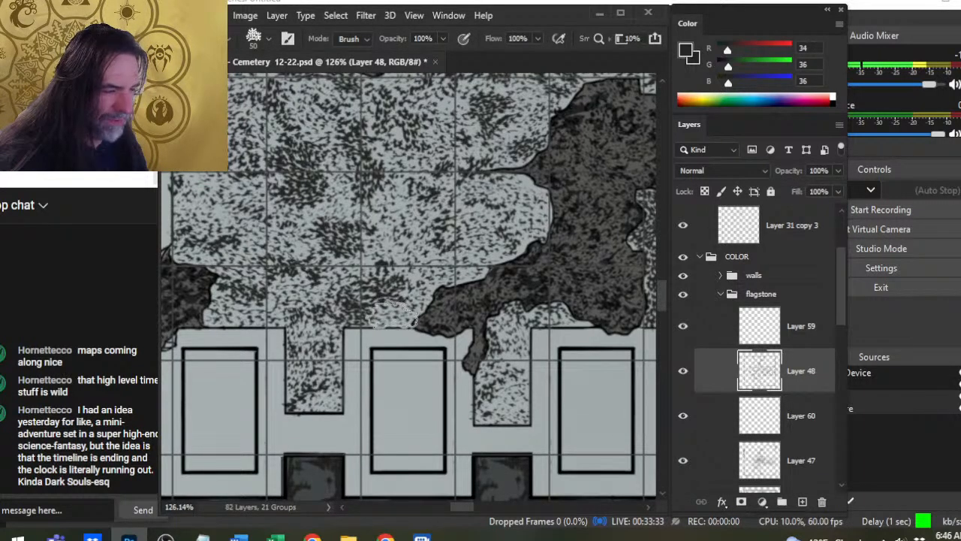
key(b)
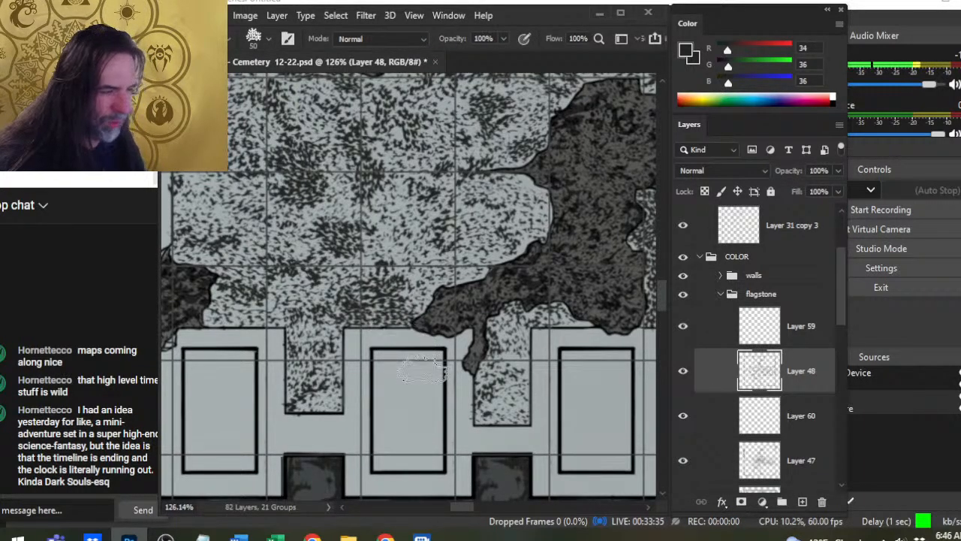
key(e)
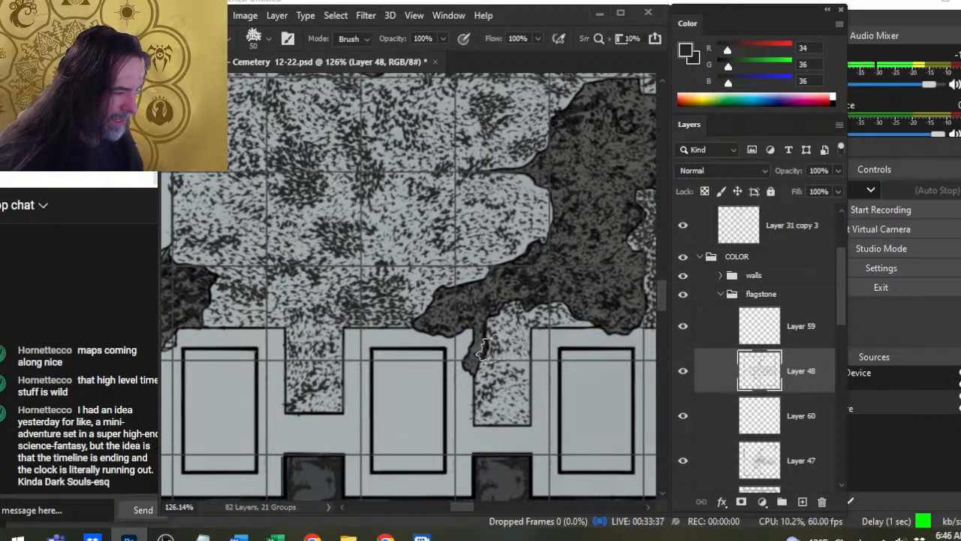
mouse_move(492, 346)
mouse_down()
mouse_move(510, 392)
mouse_move(481, 411)
mouse_move(501, 416)
mouse_move(449, 410)
mouse_move(427, 447)
mouse_move(495, 434)
mouse_move(501, 411)
mouse_up()
key(b)
key(e)
key(b)
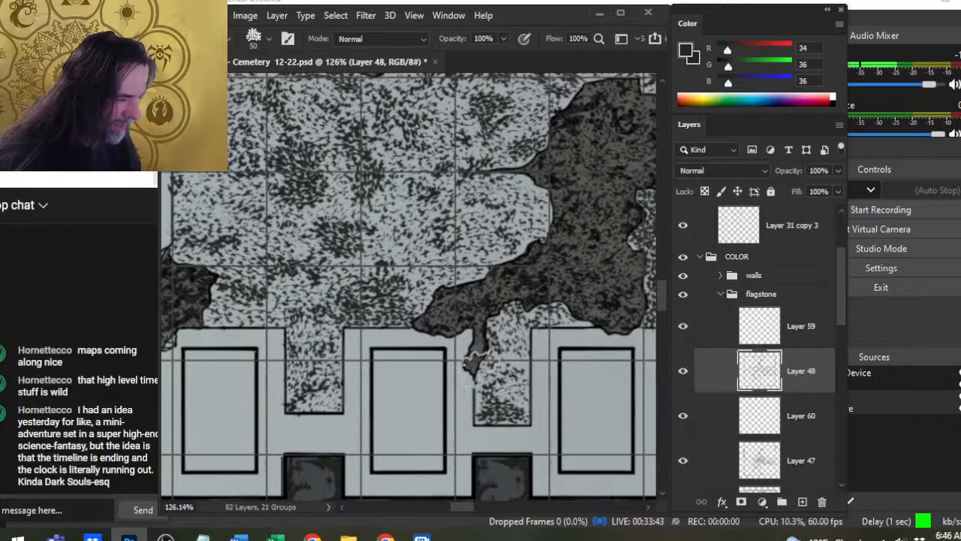
mouse_move(484, 370)
mouse_down()
mouse_move(473, 362)
mouse_move(503, 430)
mouse_up()
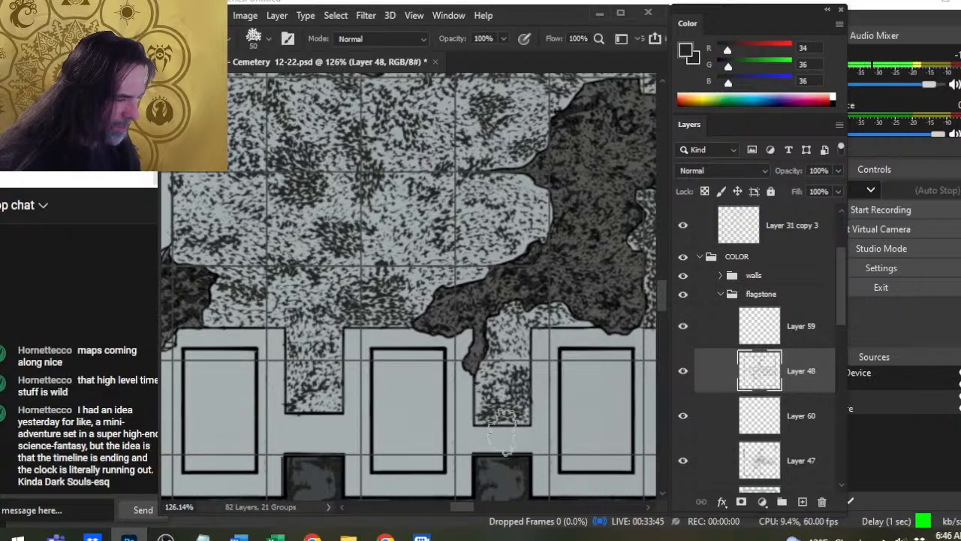
drag(518, 350, 507, 406)
key(e)
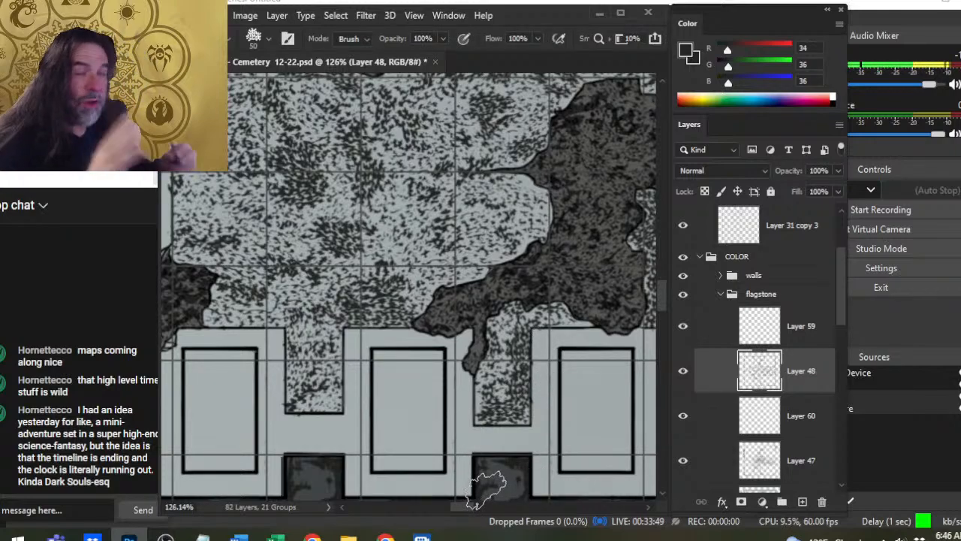
- Stamp 50 px speckles at the southern end of the neighbouring niche to the west, then soften both niches with the 50 px eraser
key(b)
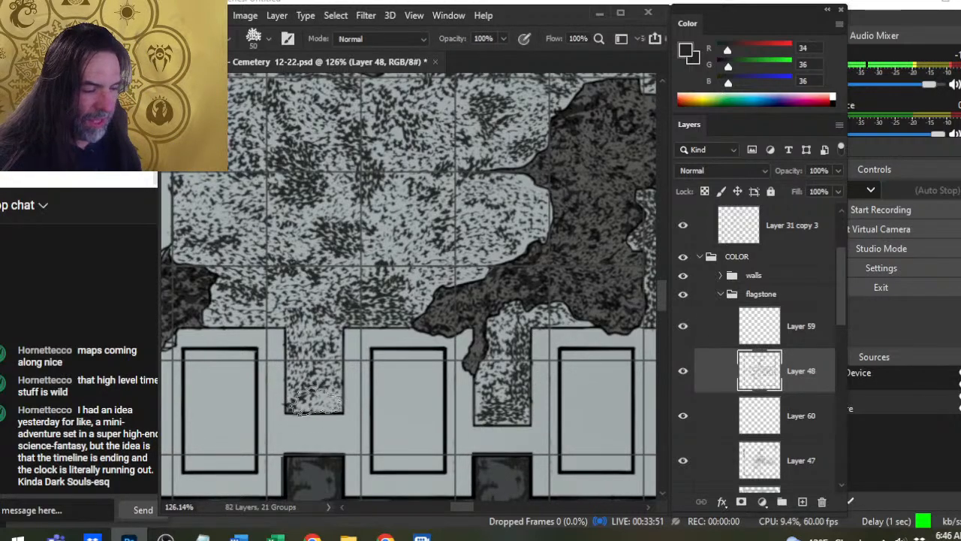
drag(315, 403, 320, 409)
key(e)
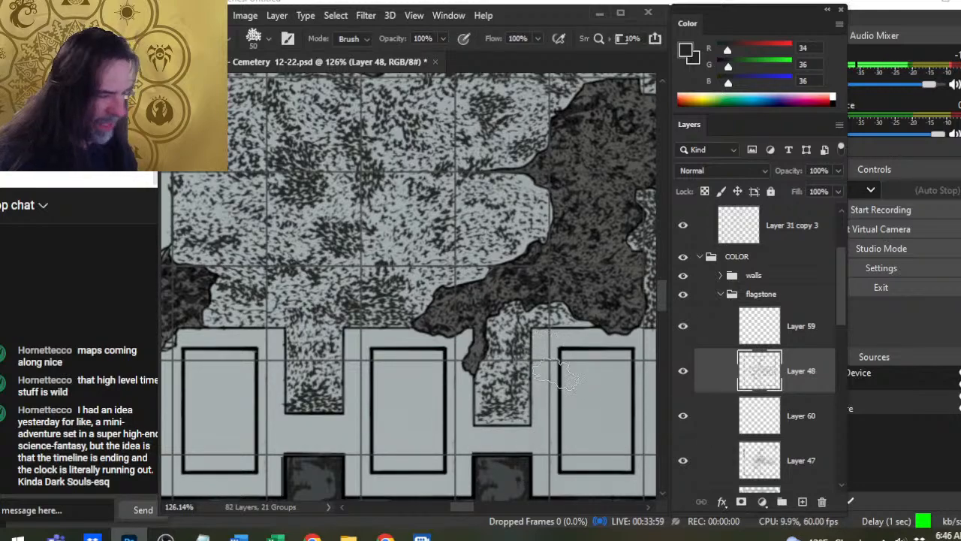
- Refine the dark clusters on the floor just north of the western of these niches with 50 px speckle stamps and the eraser
mouse_move(325, 398)
mouse_down()
mouse_move(431, 376)
mouse_move(449, 385)
mouse_up()
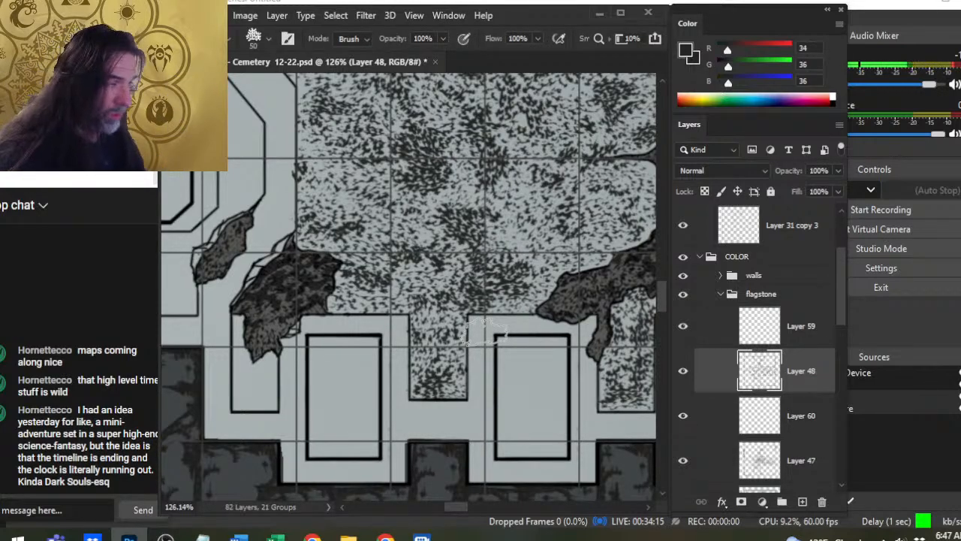
key(b)
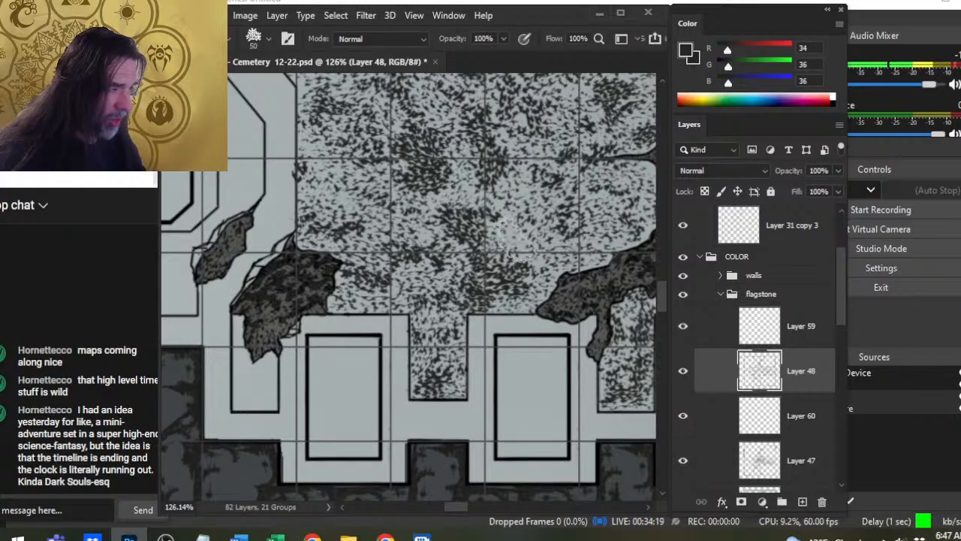
key(e)
key(b)
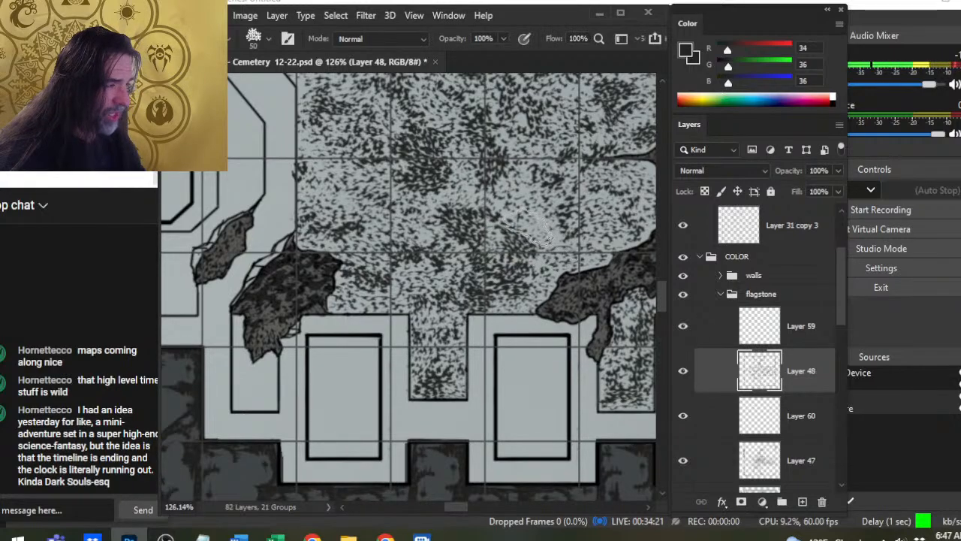
- Join the dark clusters in the middle of the floor with 60 px speckle stamps, then refine their edges with the 50 px brush and eraser
drag(577, 308, 408, 335)
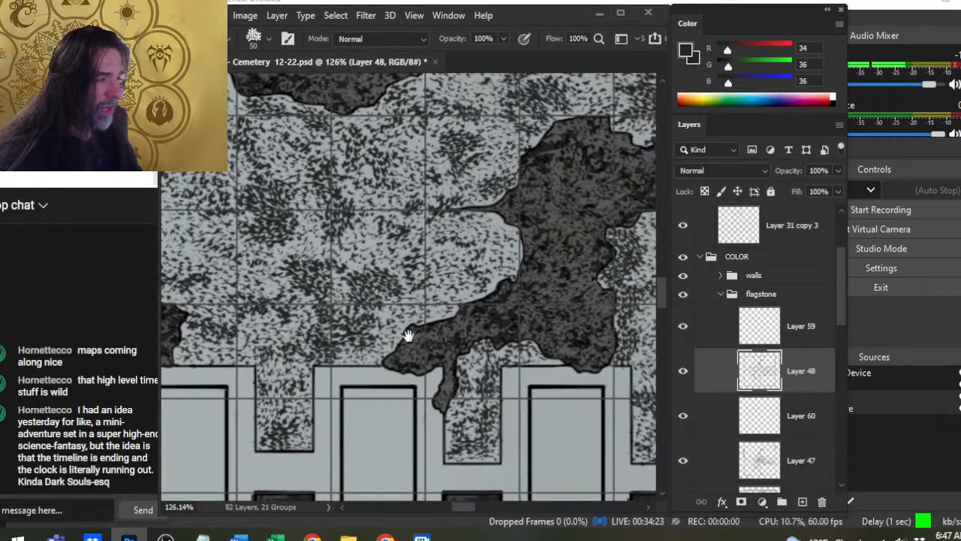
drag(481, 342, 442, 356)
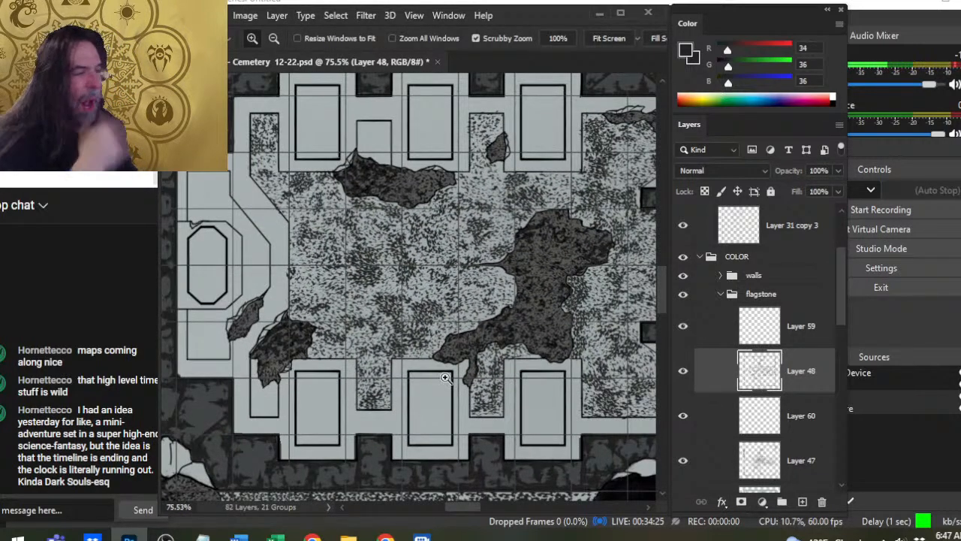
drag(373, 290, 406, 290)
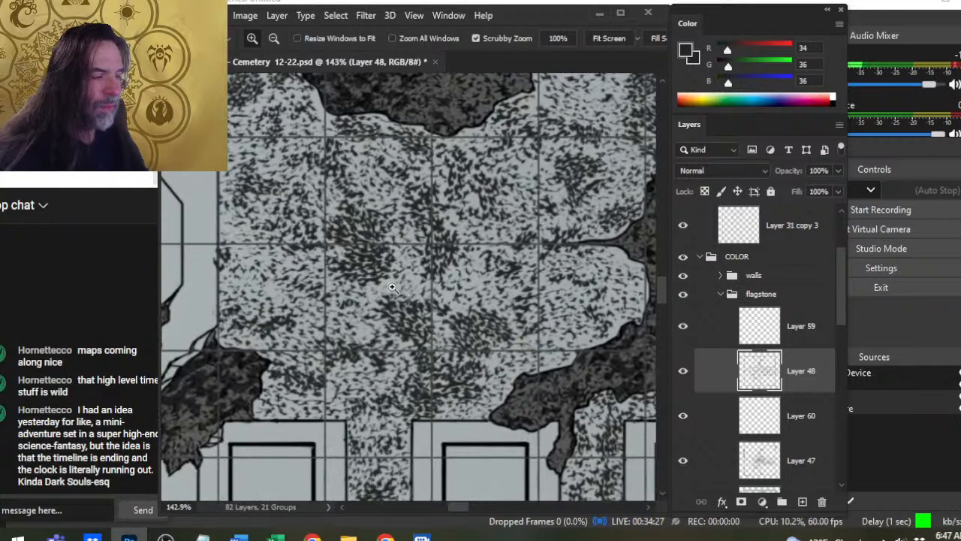
key(b)
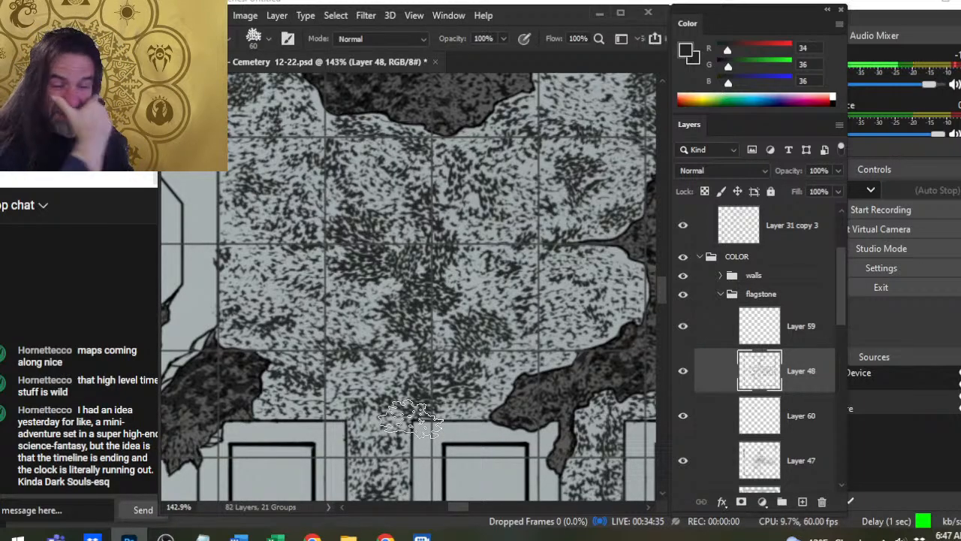
key(bracketleft)
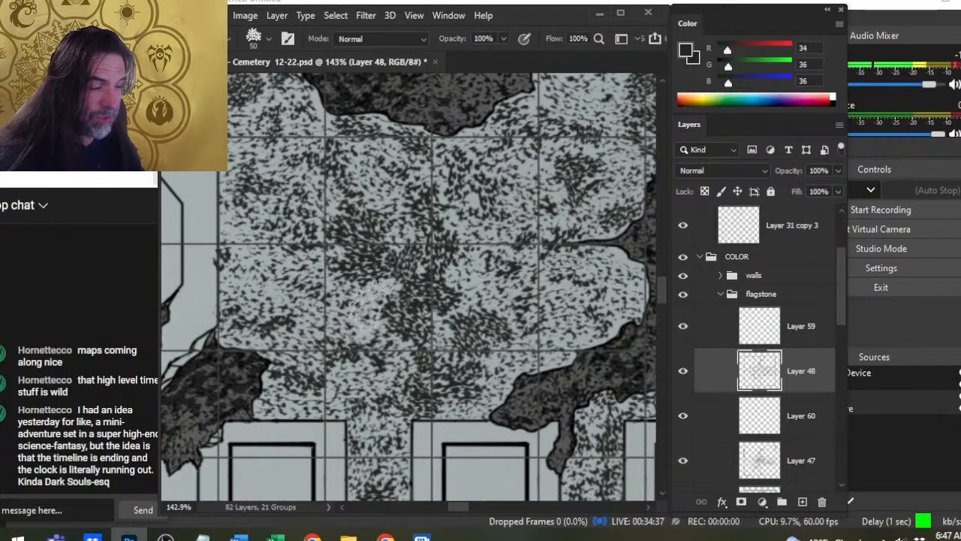
key(e)
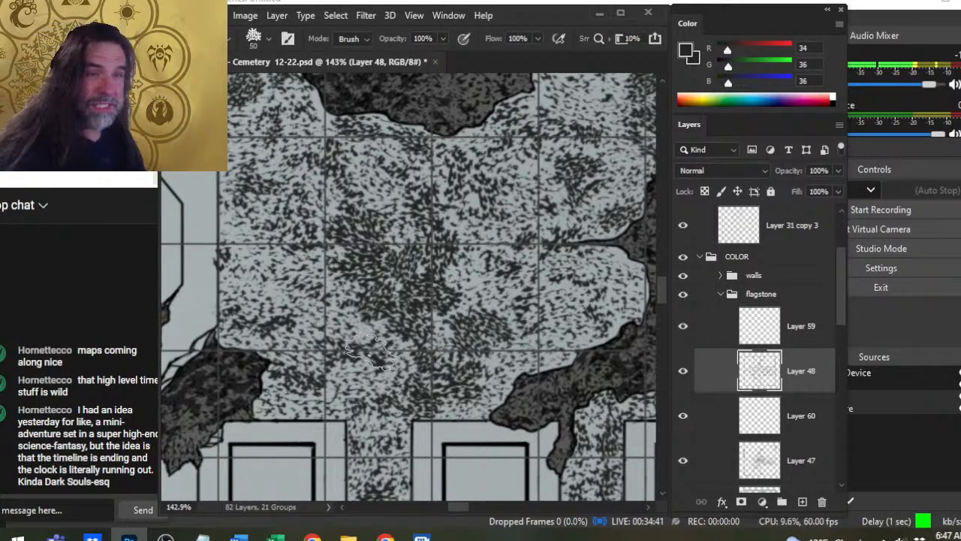
key(b)
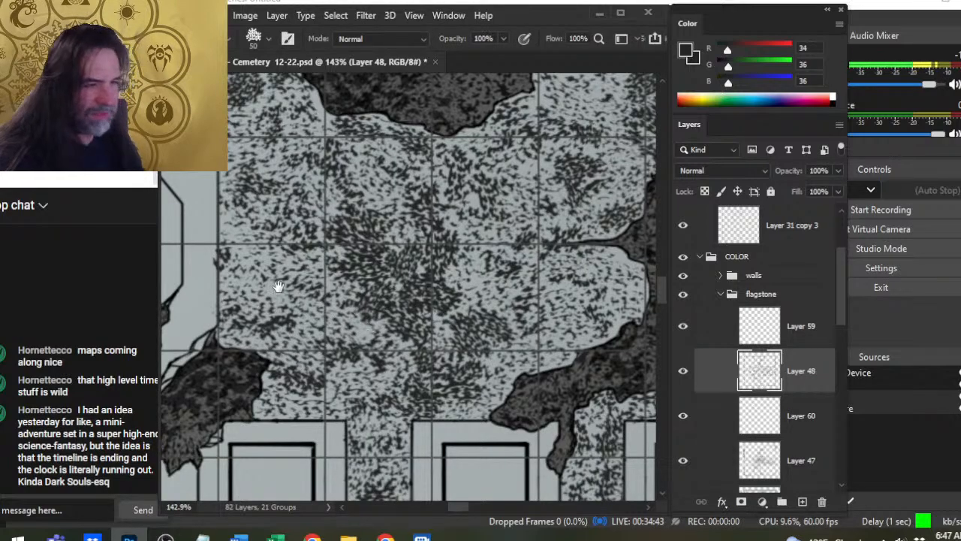
- Stamp speckles along the floor's western edge and break them up with the 60 px eraser
drag(258, 262, 330, 306)
key(e)
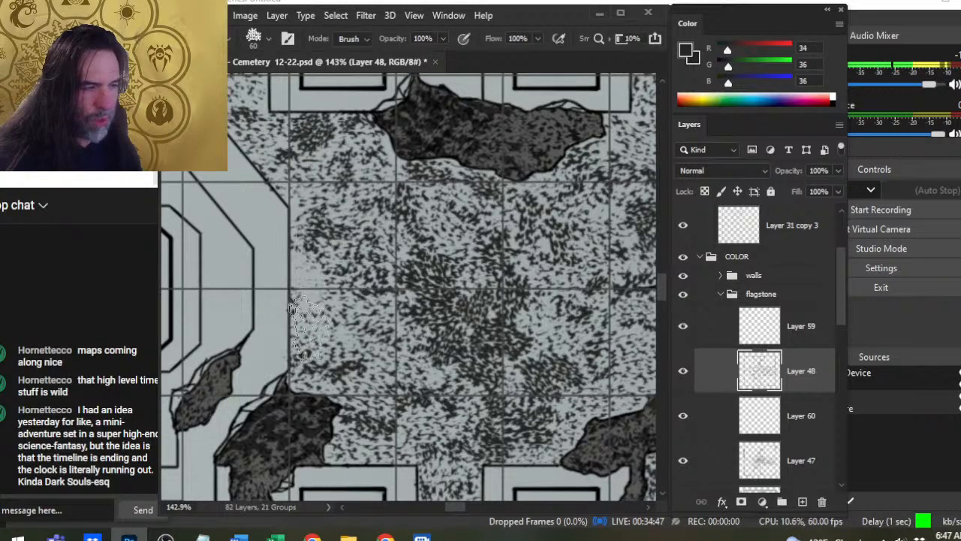
key(b)
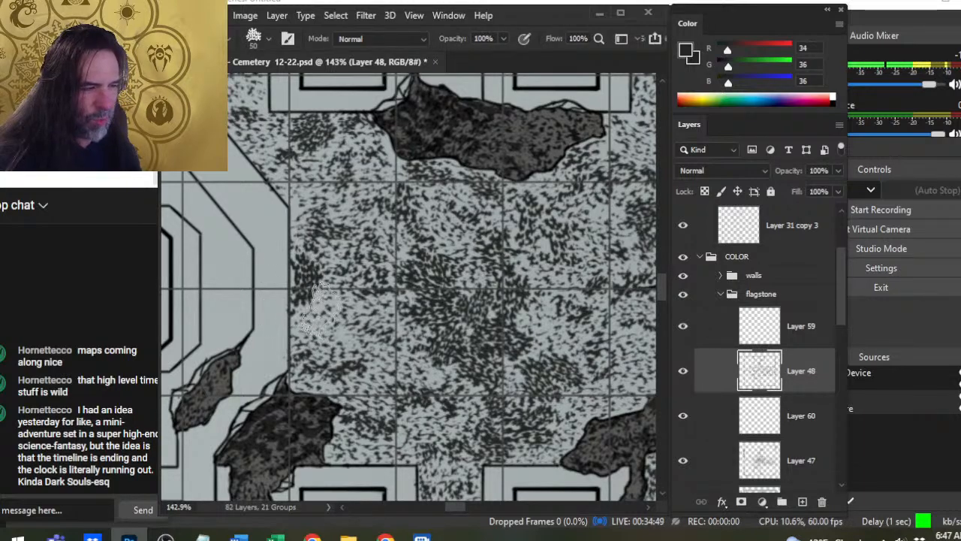
key(e)
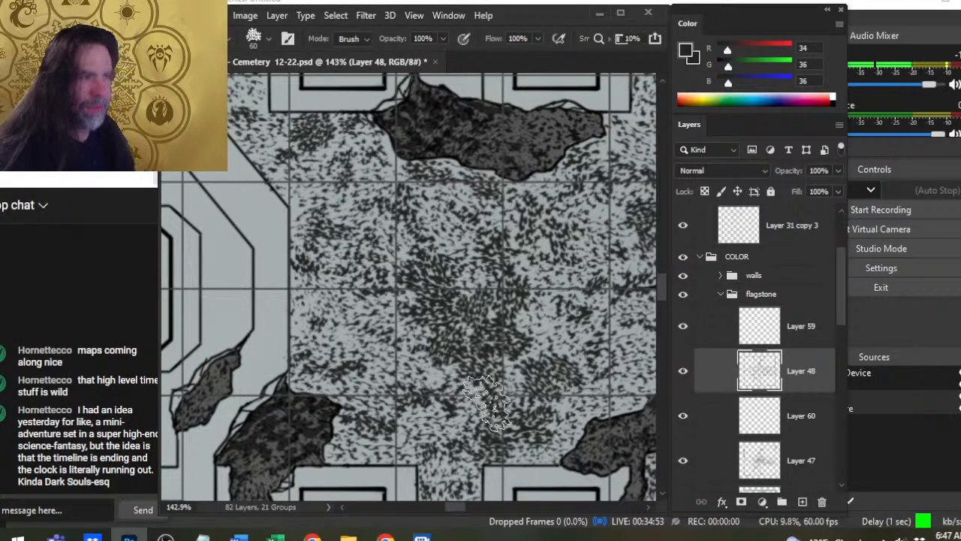
- Extend the speckles down the narrow northwestern niche, then thin them and the dark cluster at its foot with the 60 px eraser
scroll(486, 402, up, 5)
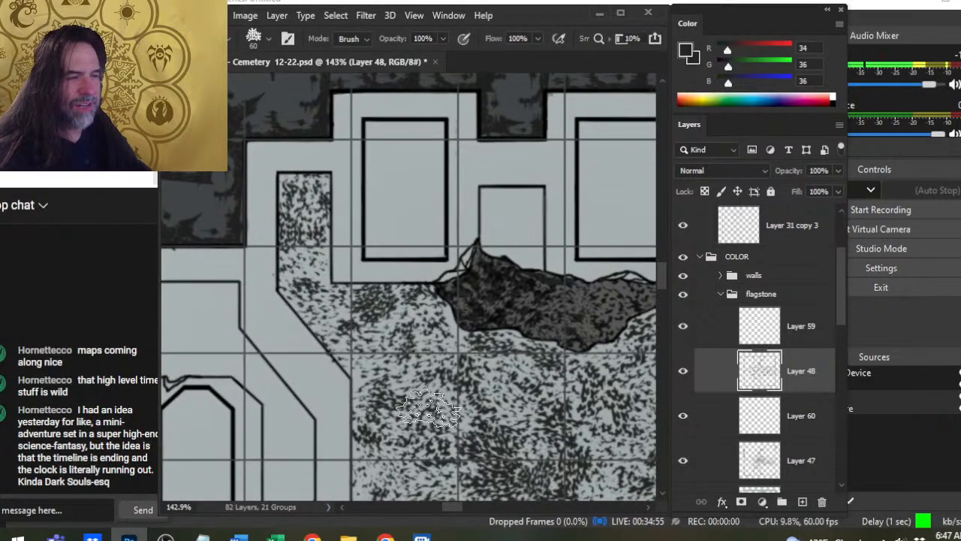
key(b)
drag(309, 263, 311, 271)
key(e)
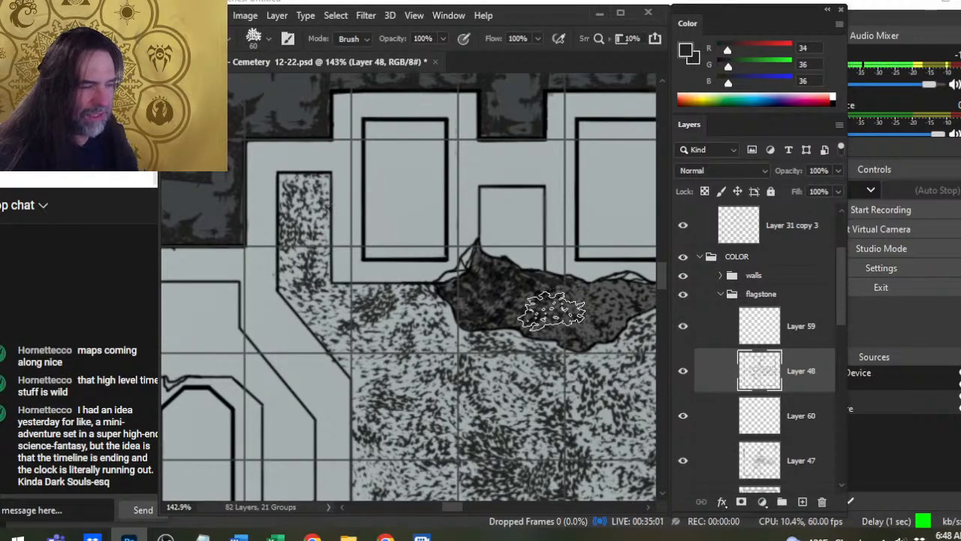
- Darken the northern niche around its small broken patch with 50 px stamps, then thin it and the floor cluster to its southeast with the 60 px eraser
drag(563, 311, 364, 274)
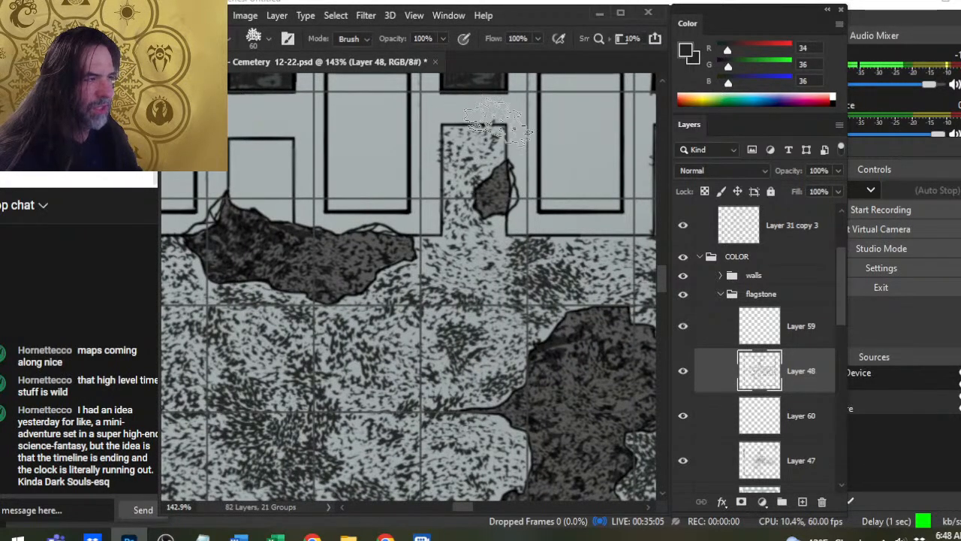
key(b)
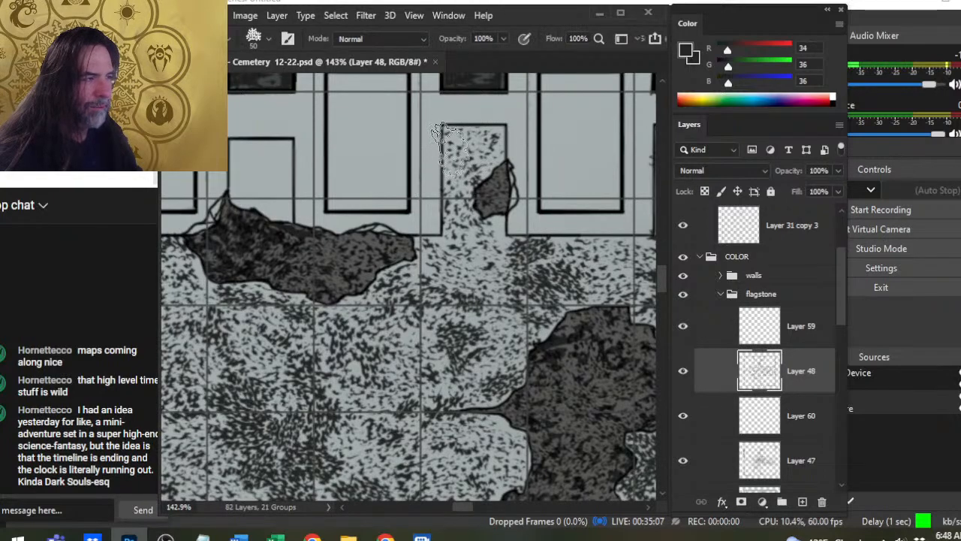
mouse_move(455, 173)
mouse_down()
mouse_move(467, 148)
mouse_move(478, 156)
mouse_up()
mouse_move(454, 197)
mouse_down()
mouse_move(486, 266)
mouse_move(484, 224)
mouse_move(488, 269)
mouse_move(488, 235)
mouse_up()
key(e)
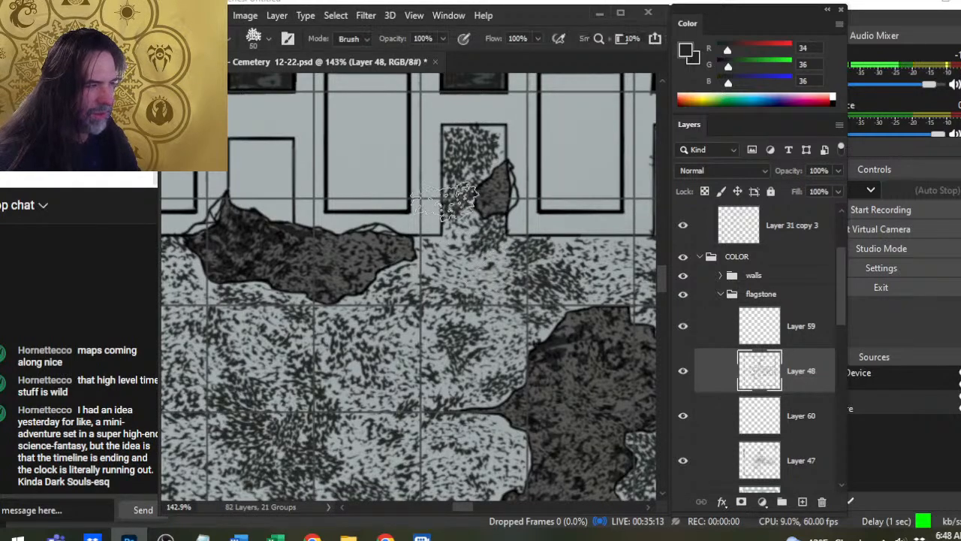
mouse_move(448, 198)
mouse_down()
mouse_move(421, 190)
mouse_move(452, 140)
mouse_up()
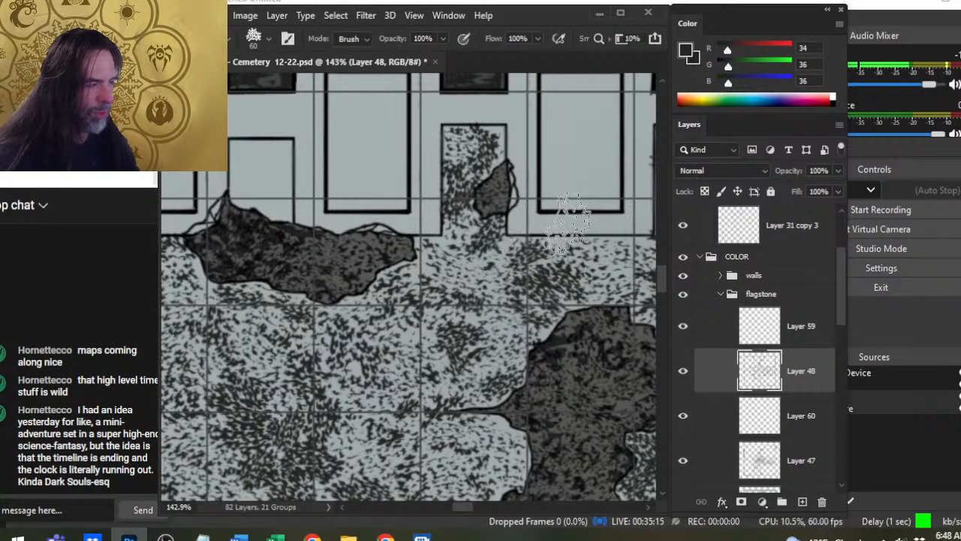
drag(603, 192, 479, 223)
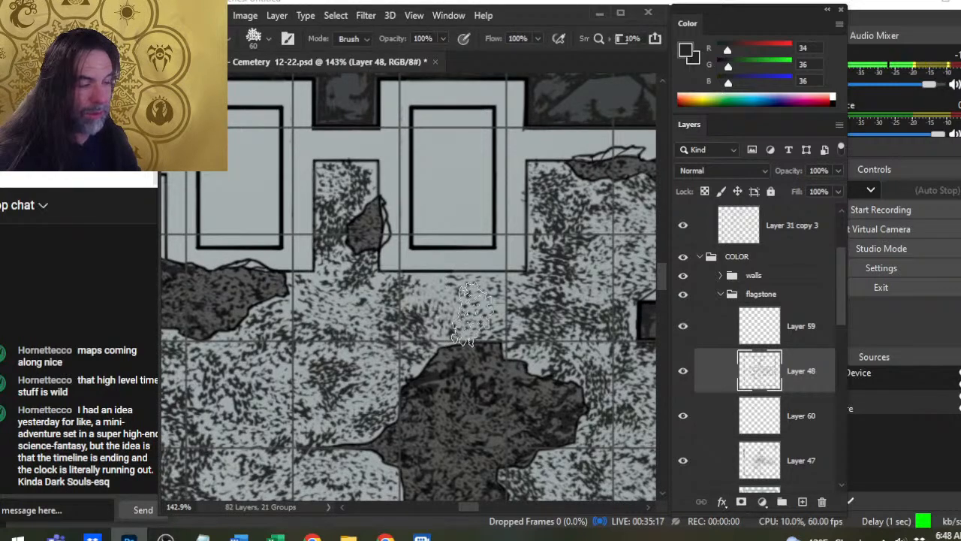
- Fill the floor strip between the northern tomb alcove and the large broken patch with 45–60 px speckle stamps, thinning it with the eraser
key(b)
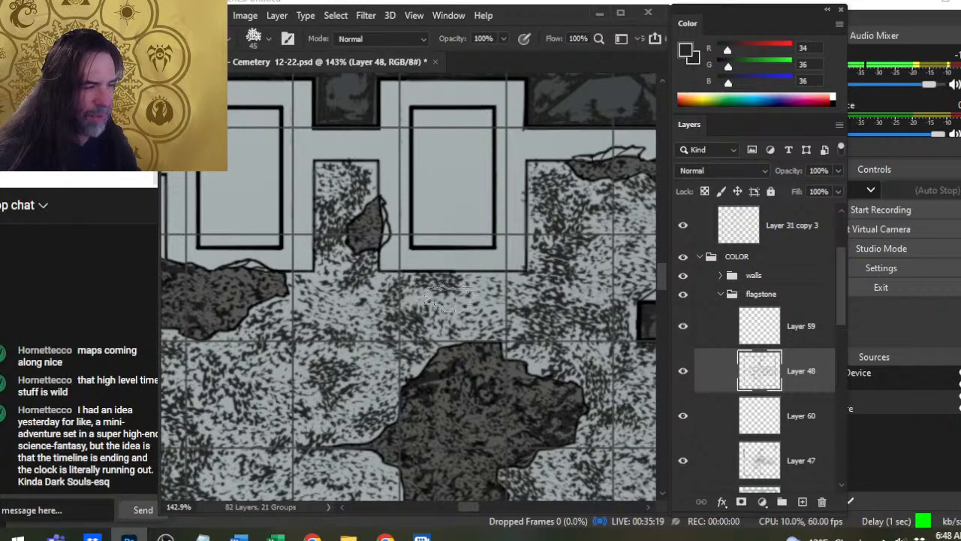
key(e)
key(b)
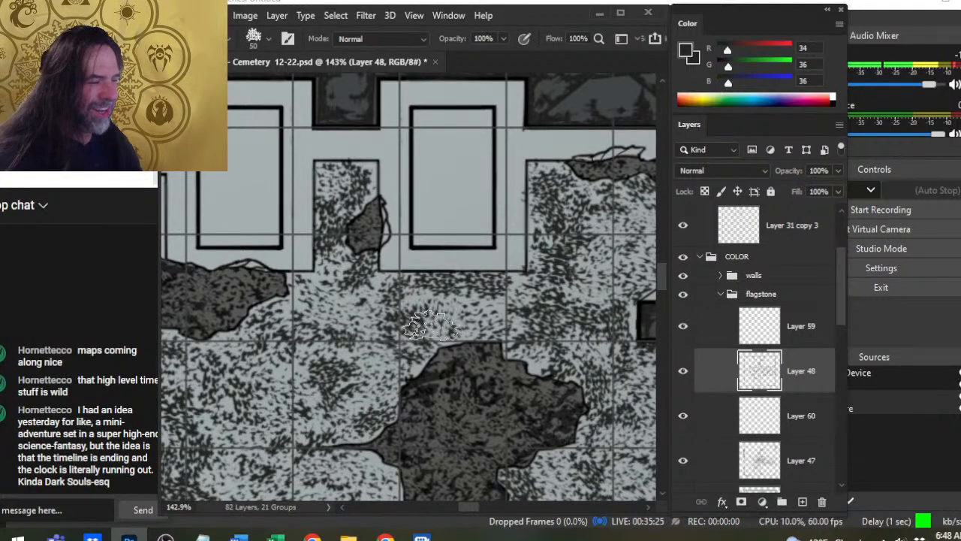
key(e)
mouse_move(437, 320)
mouse_down()
mouse_move(395, 324)
mouse_move(433, 309)
mouse_up()
key(b)
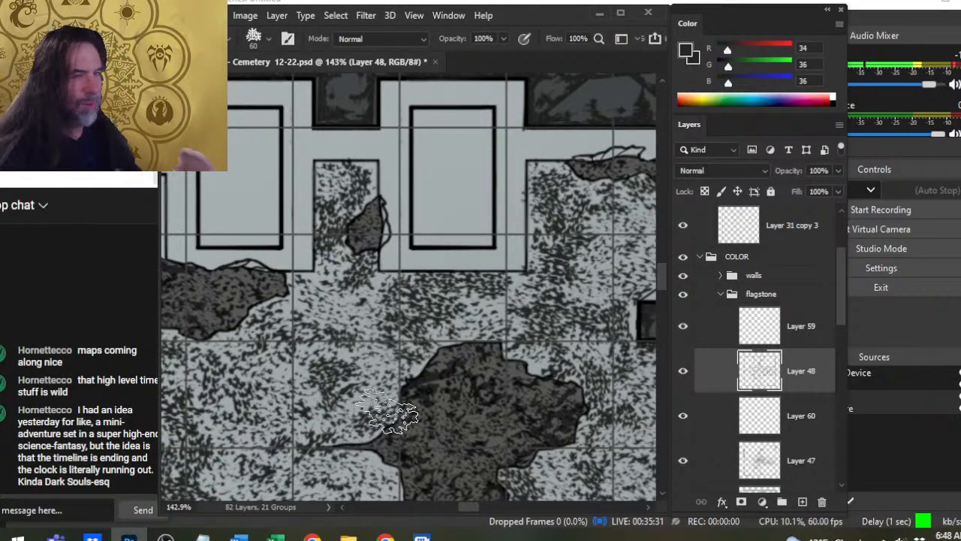
- Darken the floor southwest of the northeastern alcove with 50 px speckle stamps after thinning it with the 60 px eraser
drag(498, 318, 320, 248)
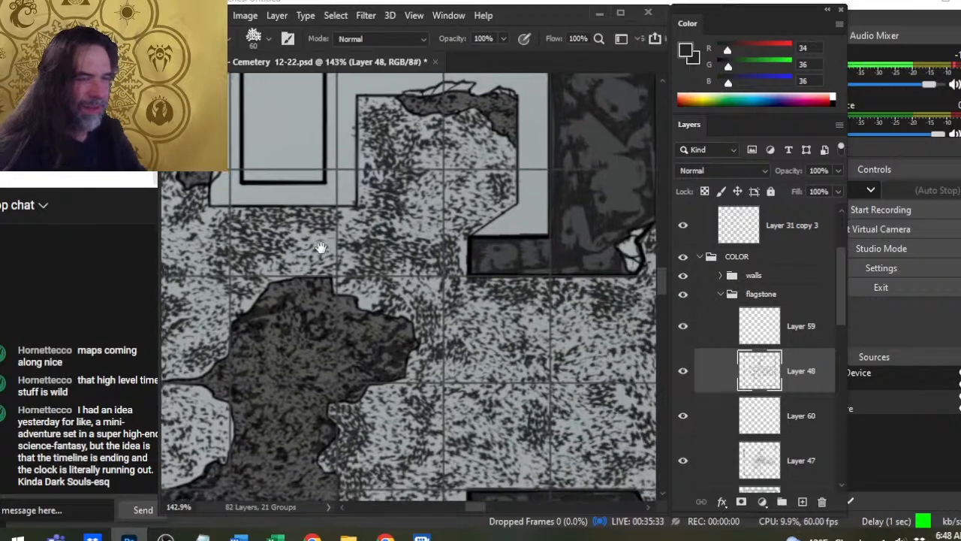
key(e)
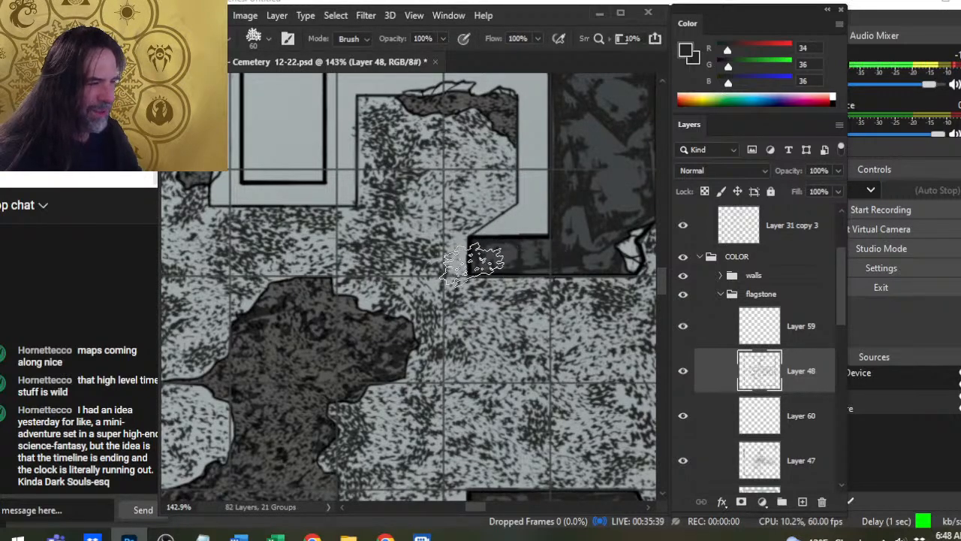
key(b)
key(bracketleft)
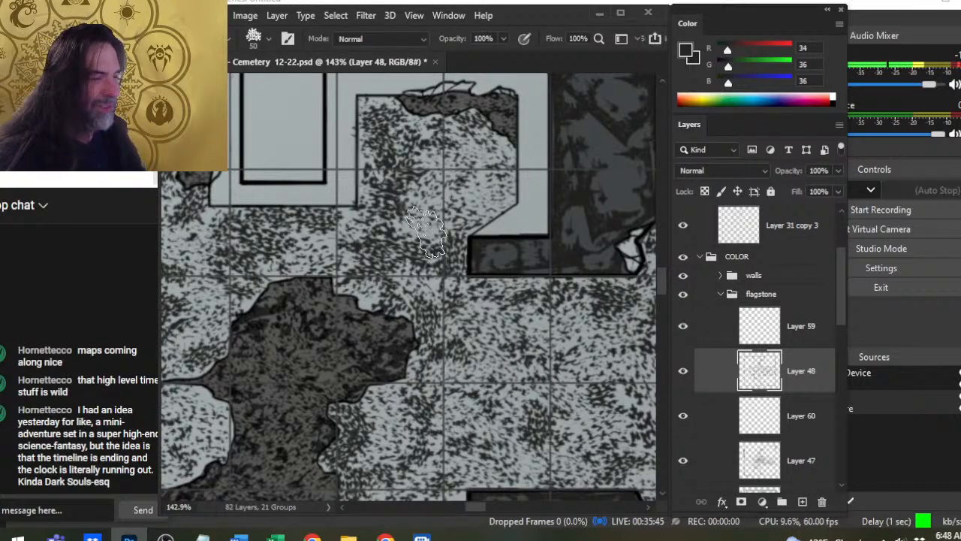
key(bracketleft)
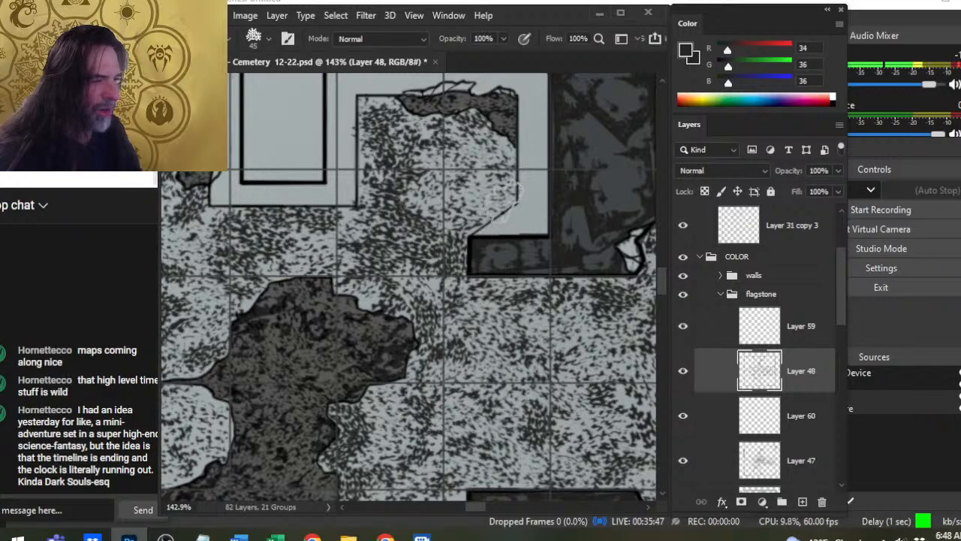
- Thin the middle of the northeastern alcove with the 60 px eraser and build dark speckle clusters there with 45 and 50 px stamps
key(e)
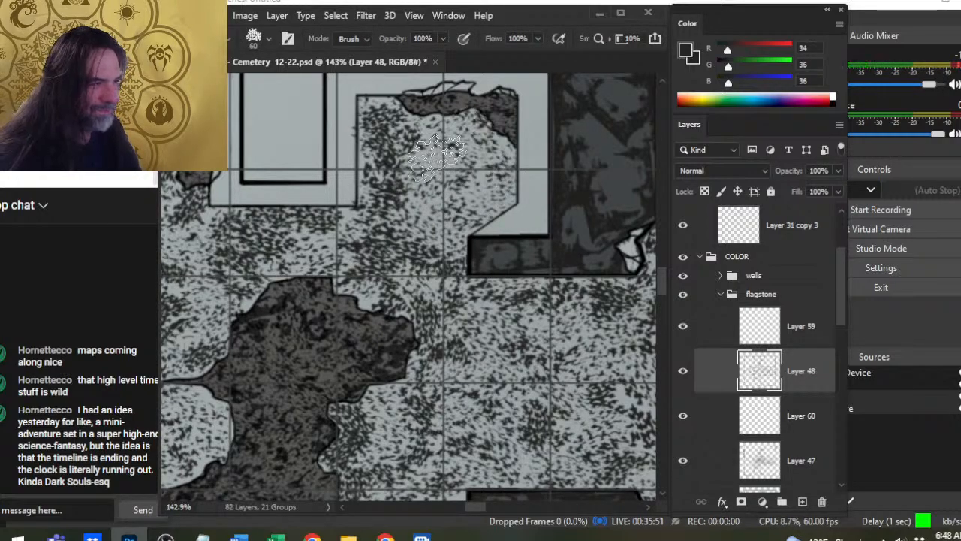
key(b)
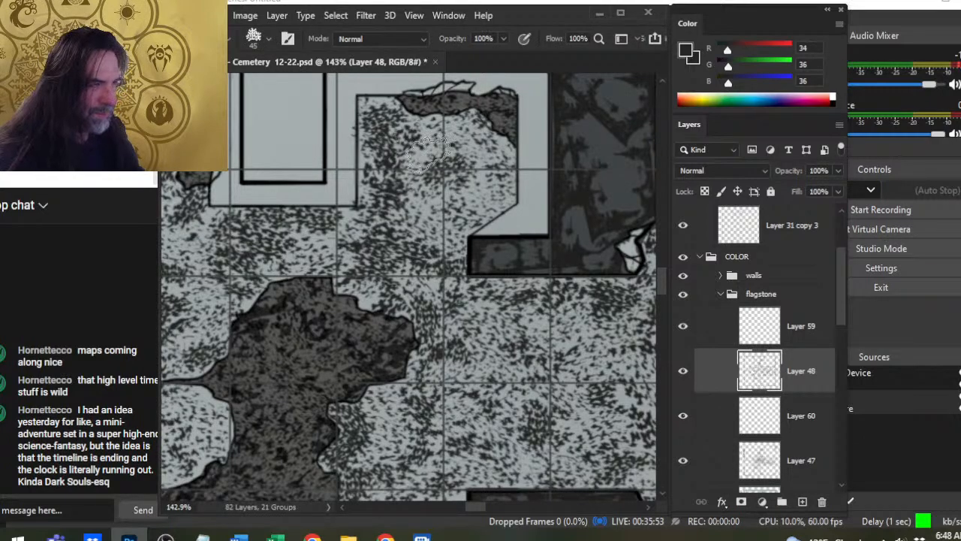
drag(463, 146, 470, 150)
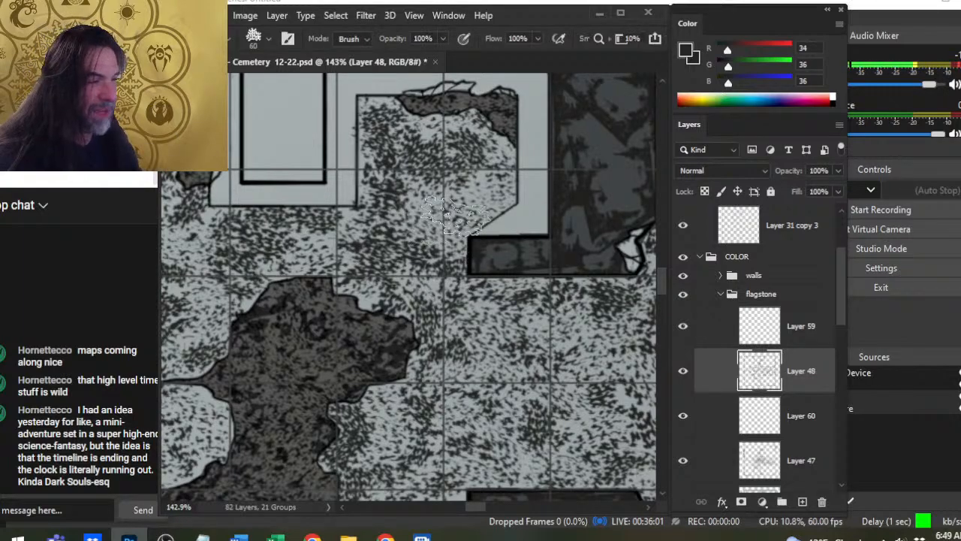
key(bracketright)
click(450, 194)
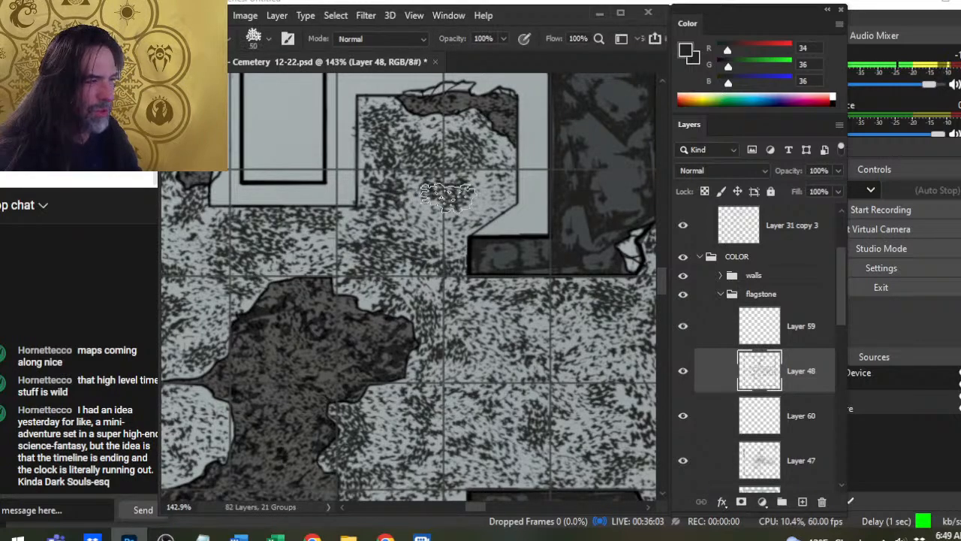
click(478, 206)
click(475, 210)
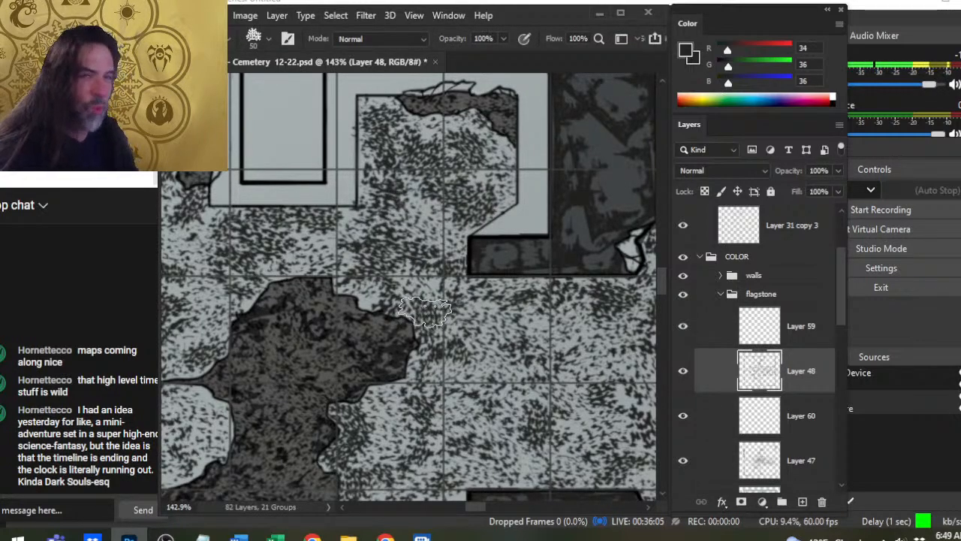
- Soften the northeastern alcove's new clusters with the 60 px eraser and add 50 px speckles along its eastern wall below the broken corner
key(e)
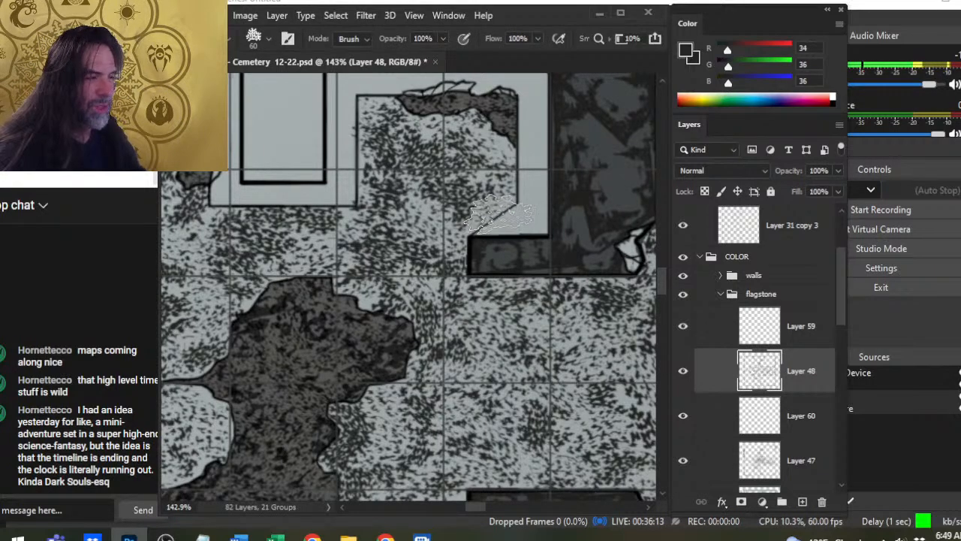
key(b)
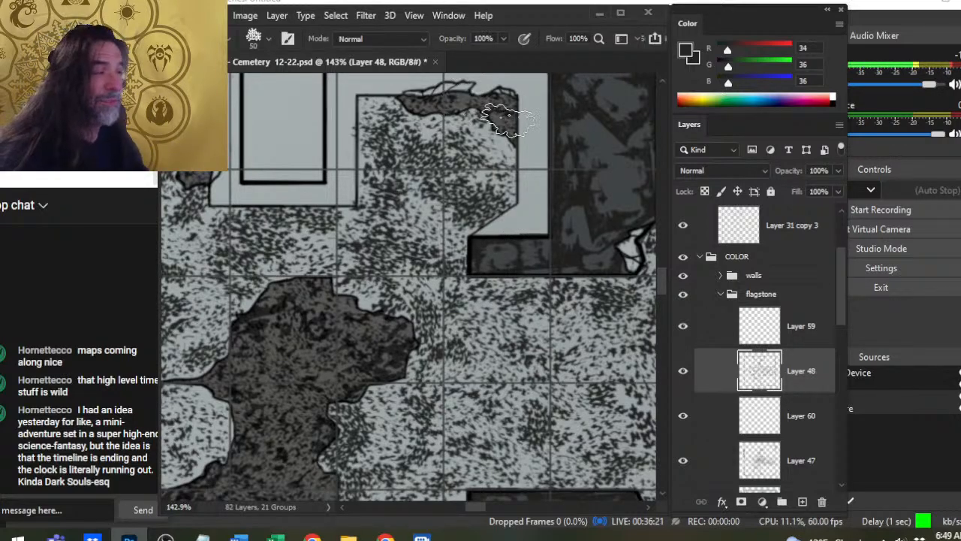
mouse_move(499, 144)
mouse_down()
mouse_move(490, 141)
mouse_move(500, 181)
mouse_up()
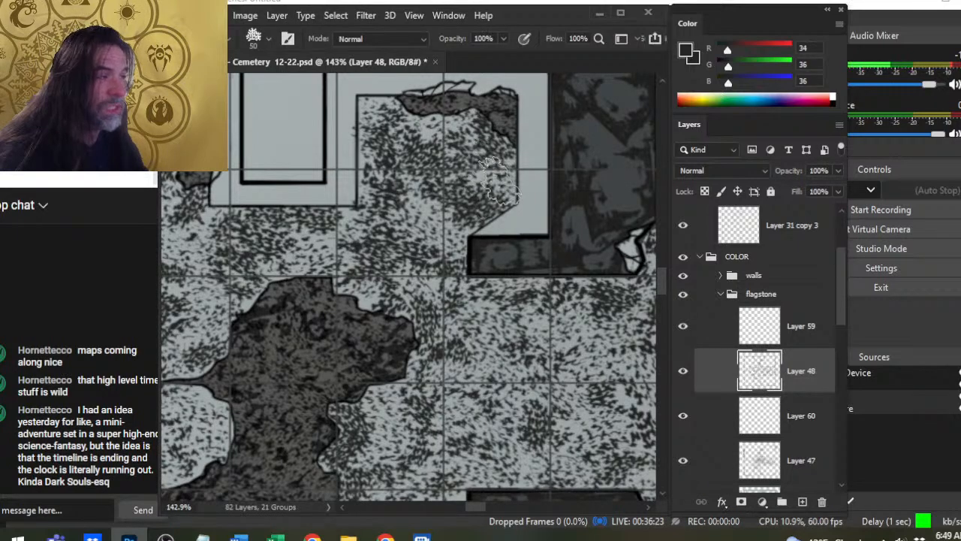
key(e)
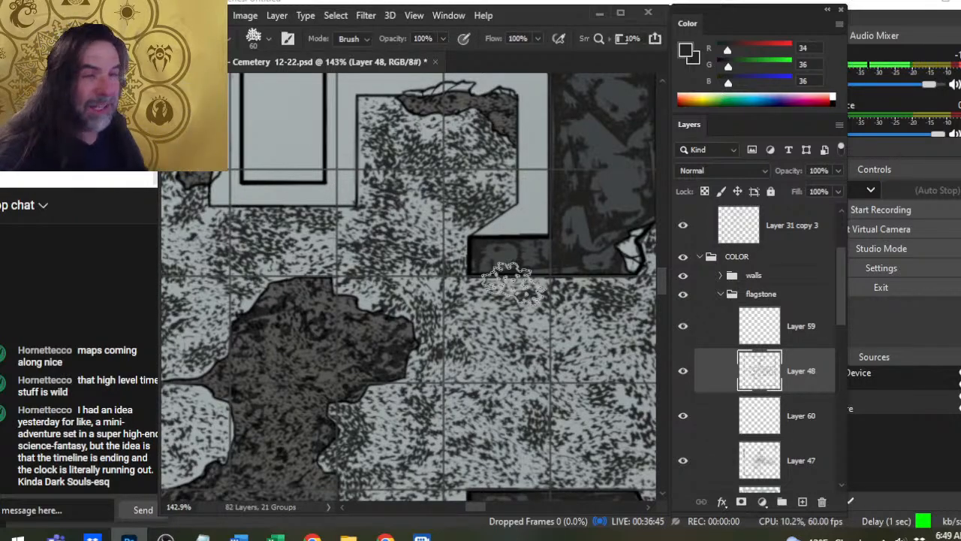
- Stamp 50 and 45 px speckle clusters across the eastern doorway's floor just south of its northern wall stub
key(space)
mouse_move(497, 311)
mouse_down()
mouse_move(485, 412)
mouse_move(465, 299)
mouse_up()
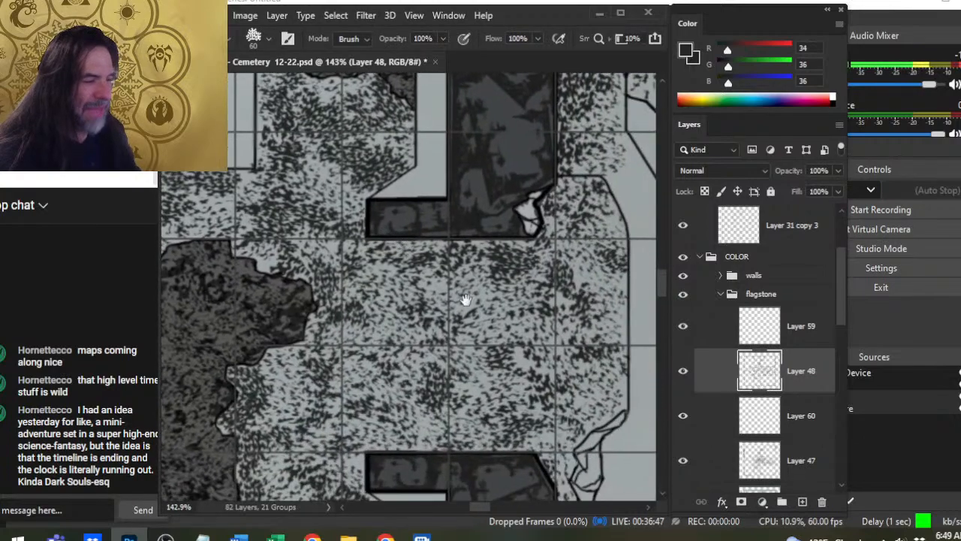
key(b)
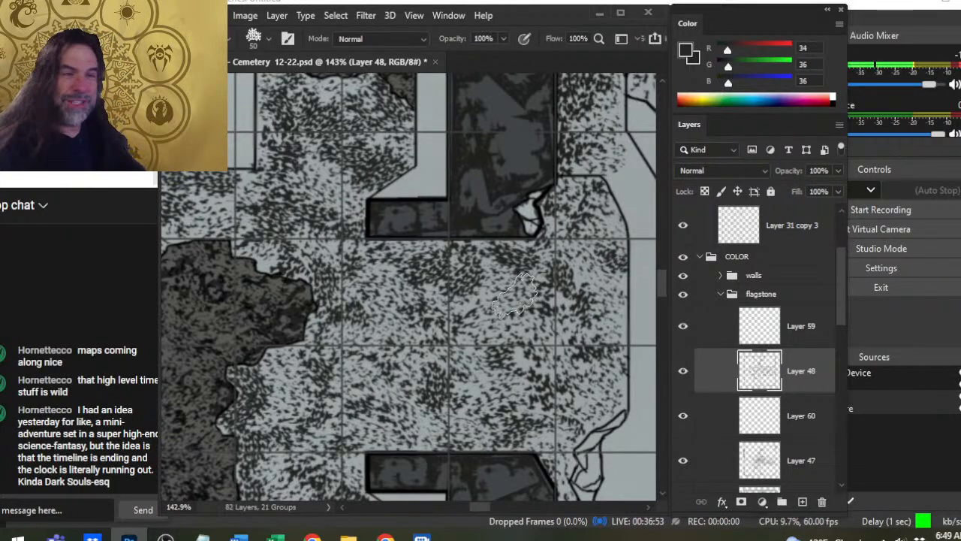
key(e)
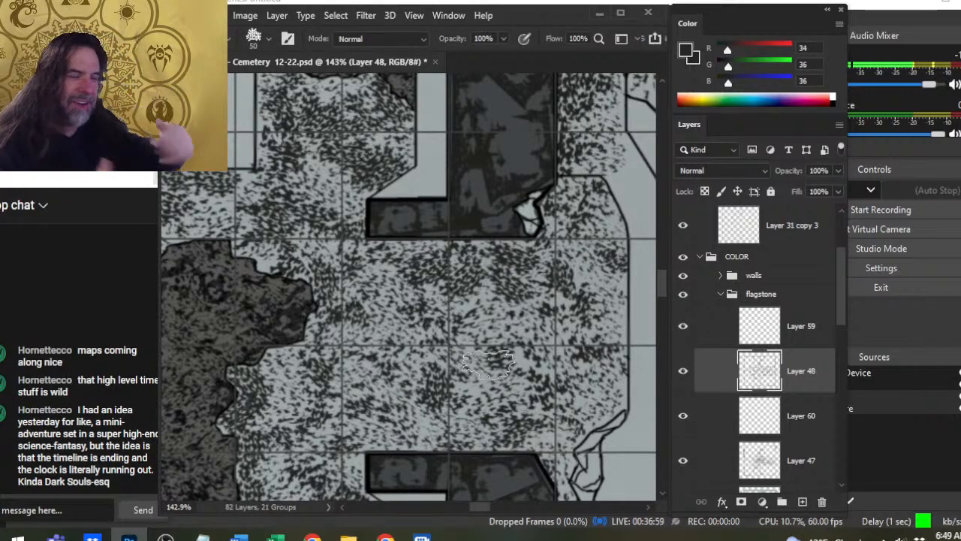
key([)
click(577, 267)
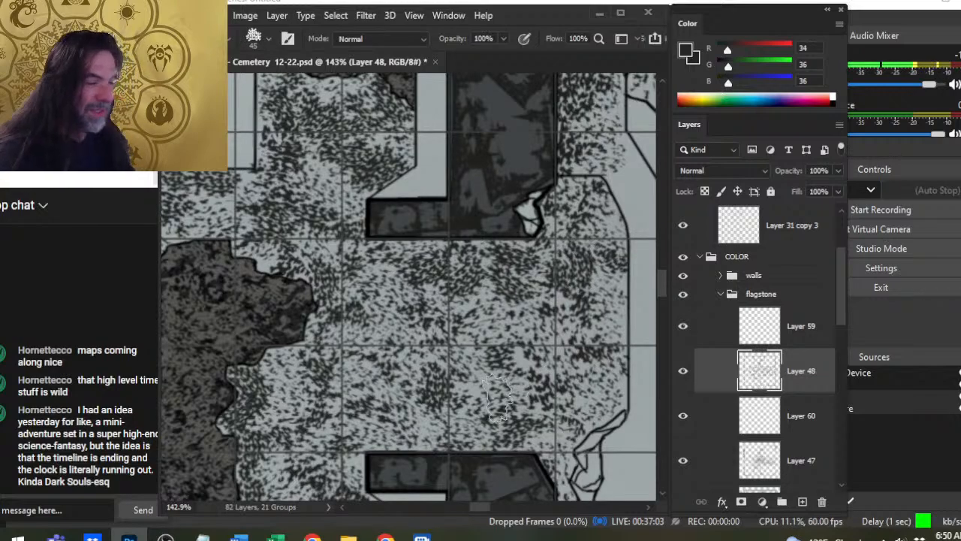
- Thin the floor between the large broken patch and the eastern doorway, then darken it with 45 and 50 px speckle stamps
key(e)
click(349, 335)
key(b)
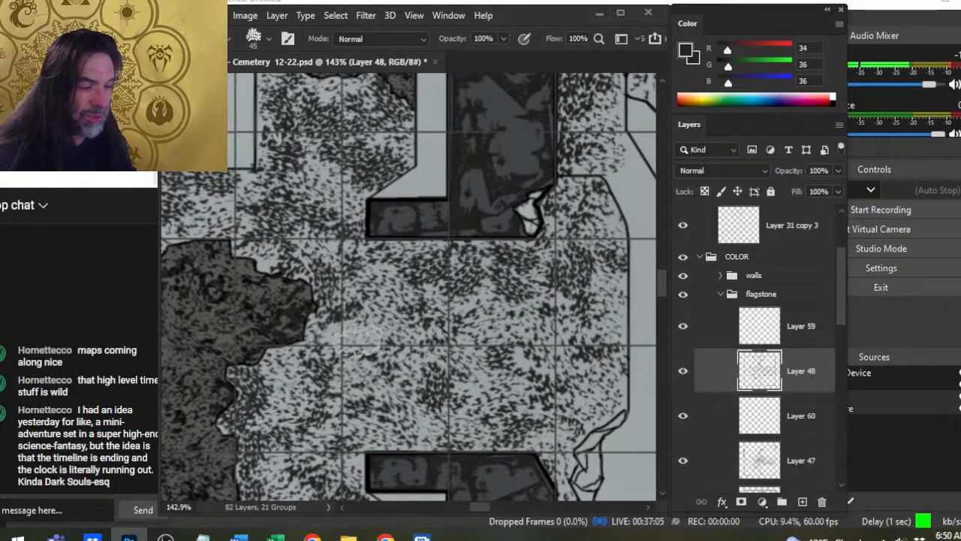
key(])
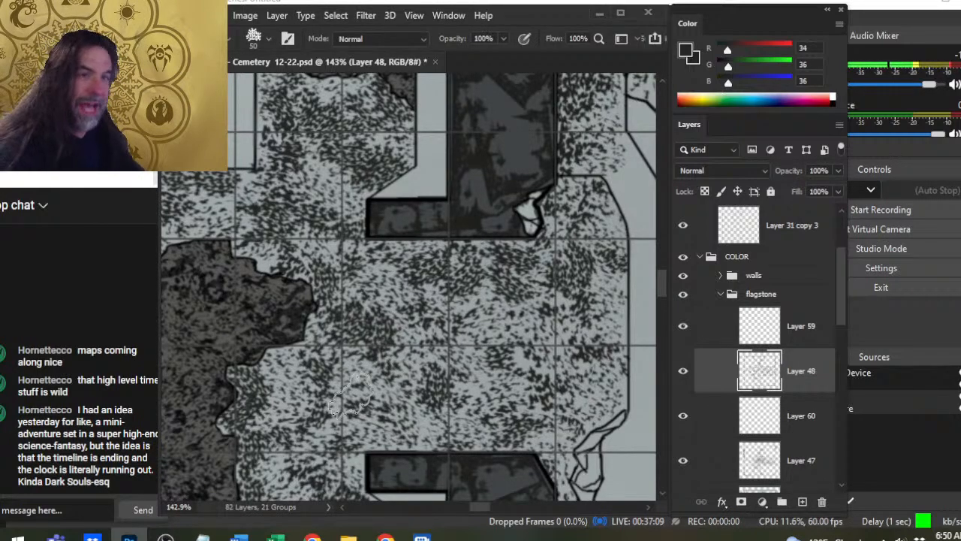
- Darken the floor just north of the doorway's southern wall stub with 50 px stamps and break up the cluster with the 60 px eraser
drag(471, 337, 398, 248)
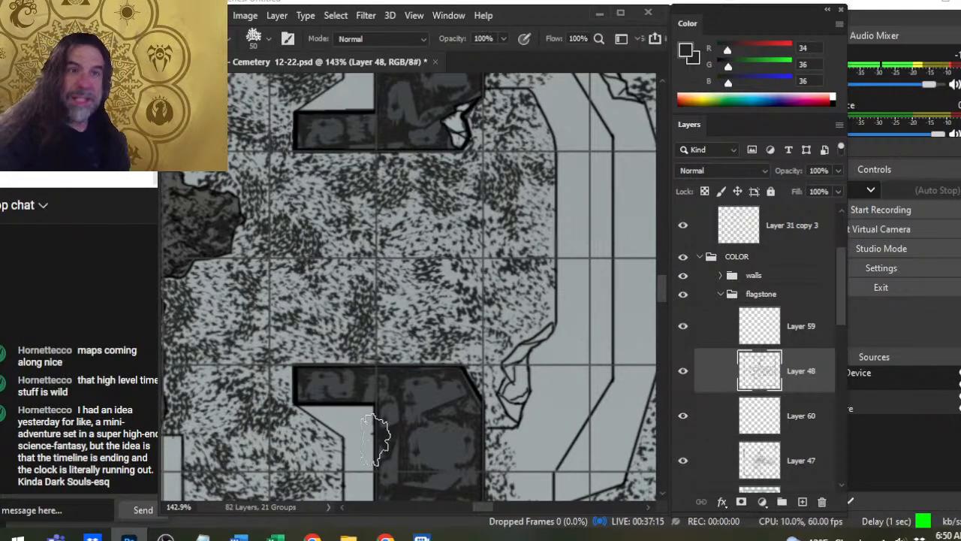
key(e)
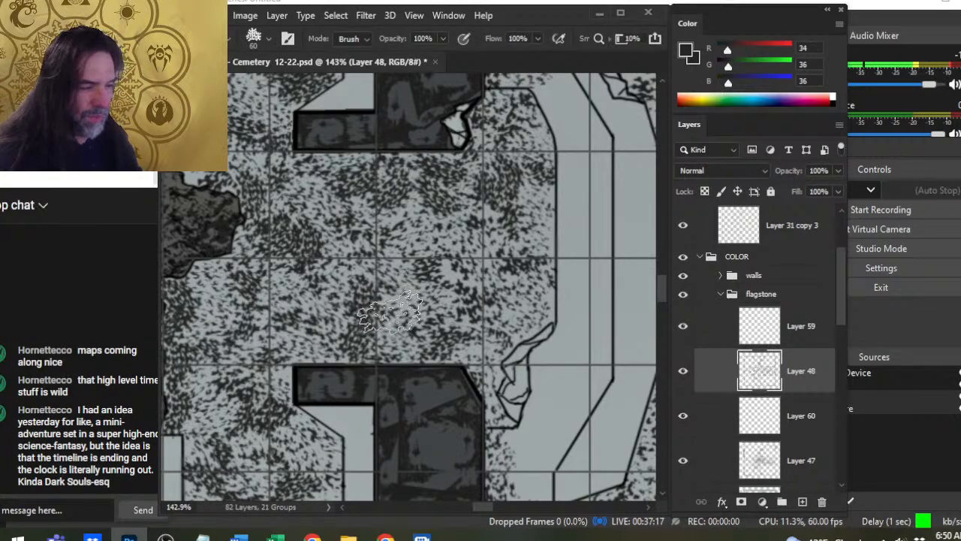
mouse_move(398, 316)
mouse_down()
mouse_move(401, 386)
mouse_move(383, 315)
mouse_move(381, 349)
mouse_move(410, 335)
mouse_up()
key(b)
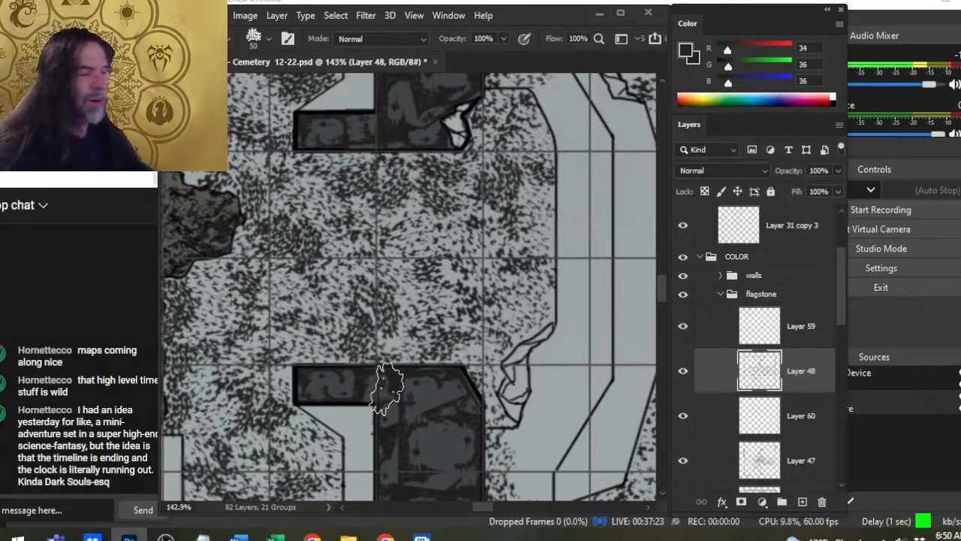
key(e)
mouse_move(422, 275)
mouse_down()
mouse_move(421, 298)
mouse_move(410, 288)
mouse_move(422, 304)
mouse_move(440, 303)
mouse_move(440, 286)
mouse_move(418, 325)
mouse_up()
key(b)
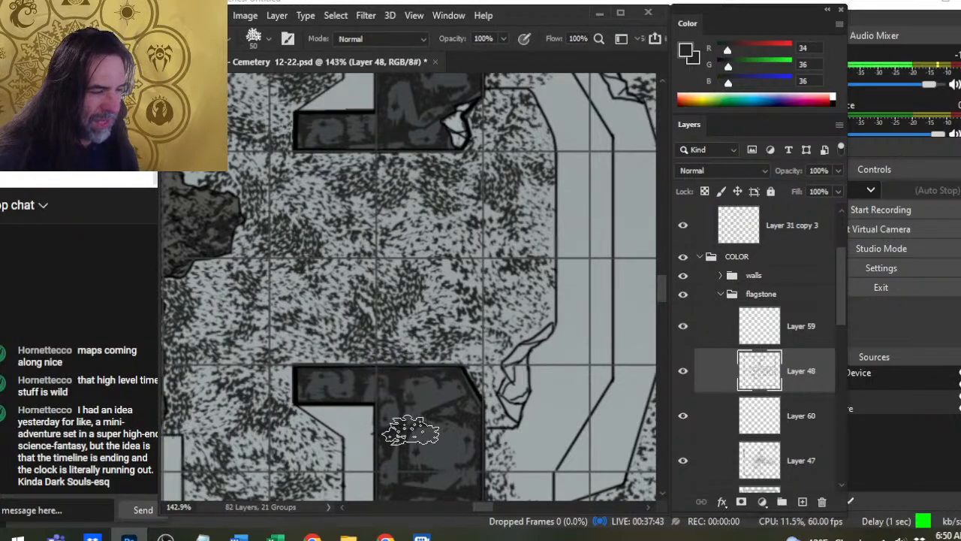
drag(430, 413, 441, 334)
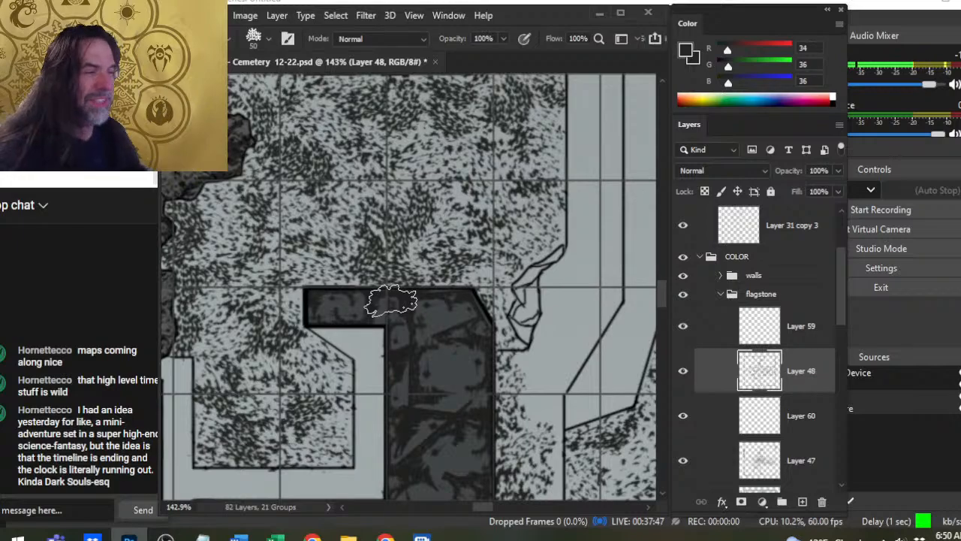
key(e)
click(375, 297)
- Add 50 and 45 px speckles along the doorway's eastern edge beside the curved steps, then soften them with the 60 px eraser
mouse_move(463, 294)
mouse_down()
mouse_move(493, 376)
mouse_move(456, 431)
mouse_up()
key(b)
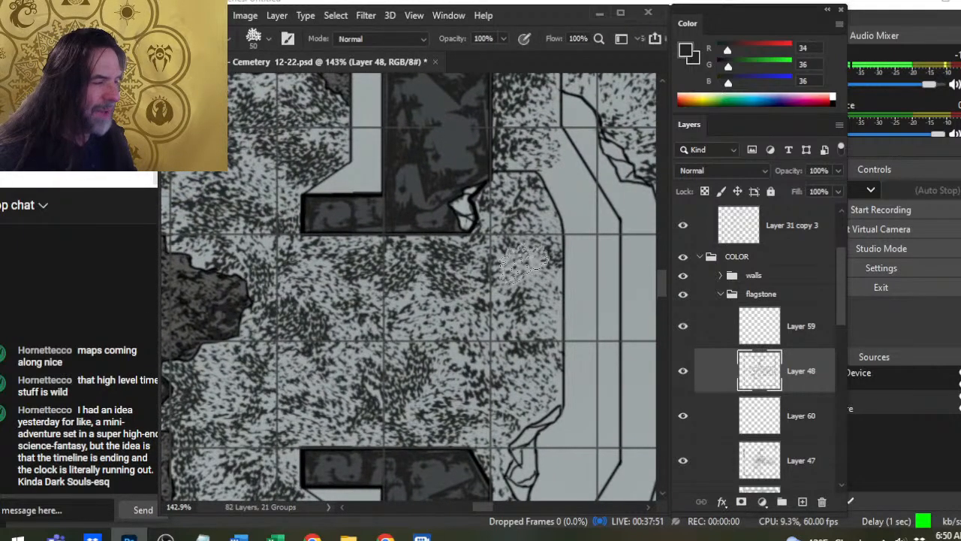
mouse_move(524, 264)
mouse_down()
mouse_move(476, 415)
mouse_move(488, 334)
mouse_move(538, 303)
mouse_up()
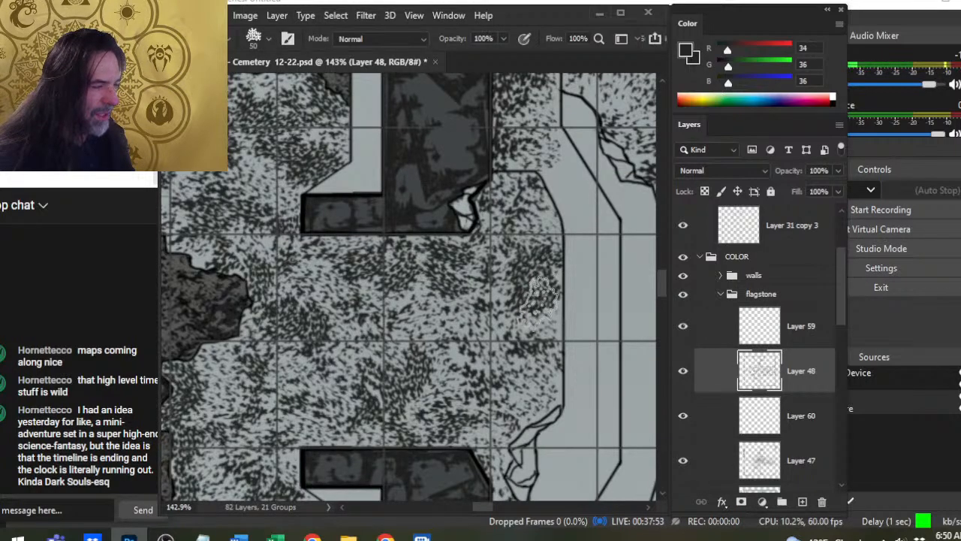
key(bracketleft)
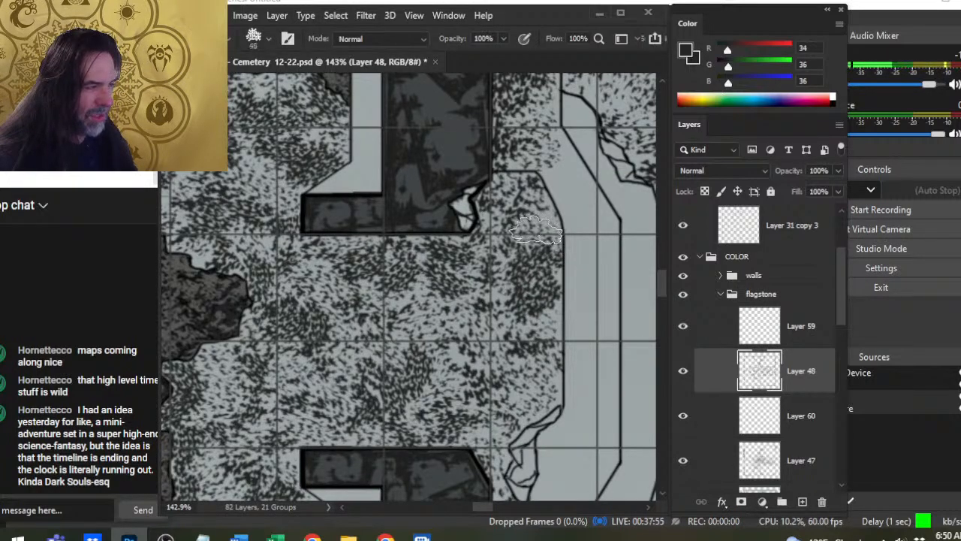
key(e)
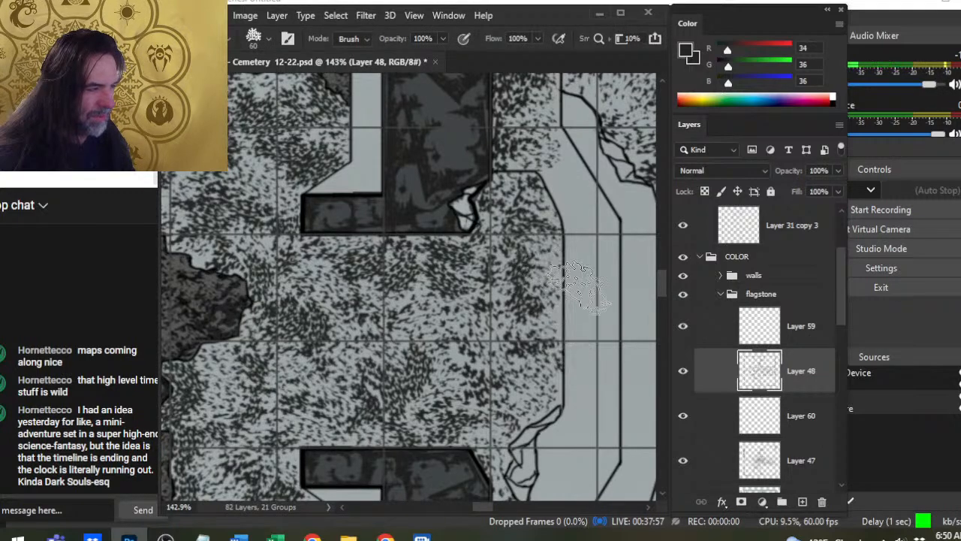
key(b)
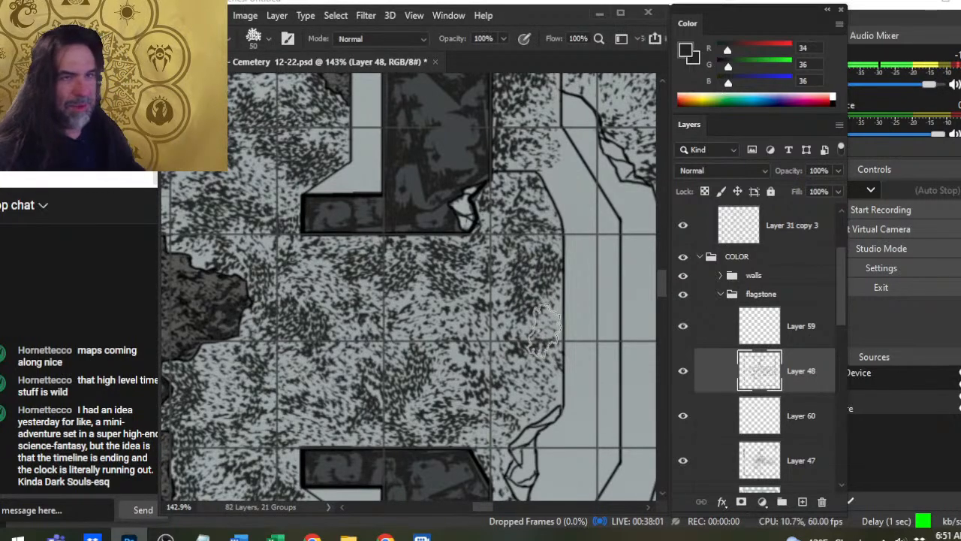
- Check the doorway texture against the whole building, then touch up the speckles beside the curved steps with the eraser and brush
key(z)
drag(470, 327, 382, 356)
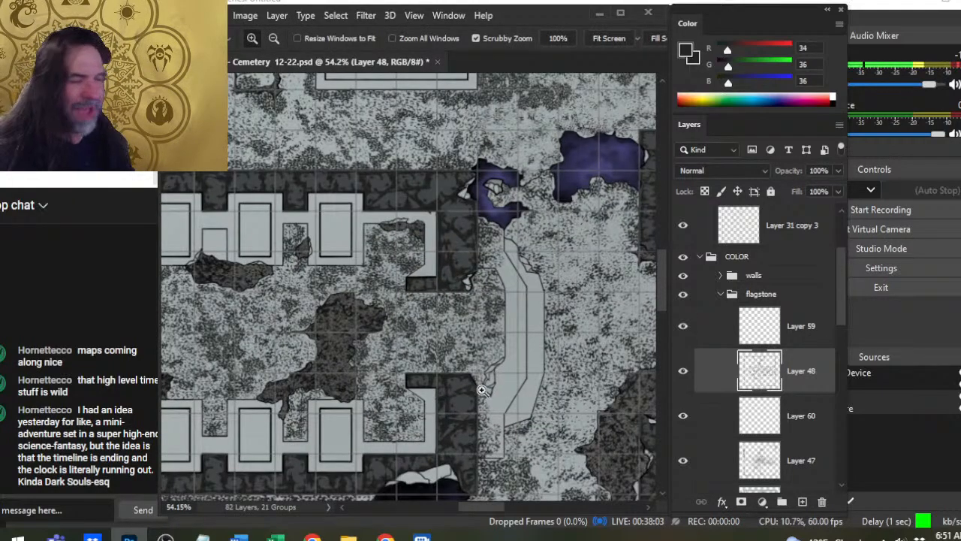
click(485, 338)
key(e)
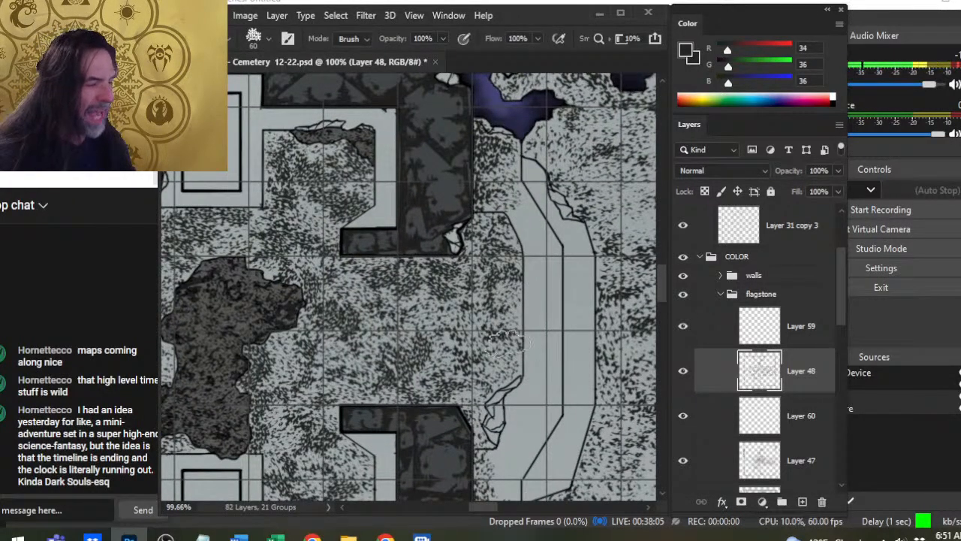
key(b)
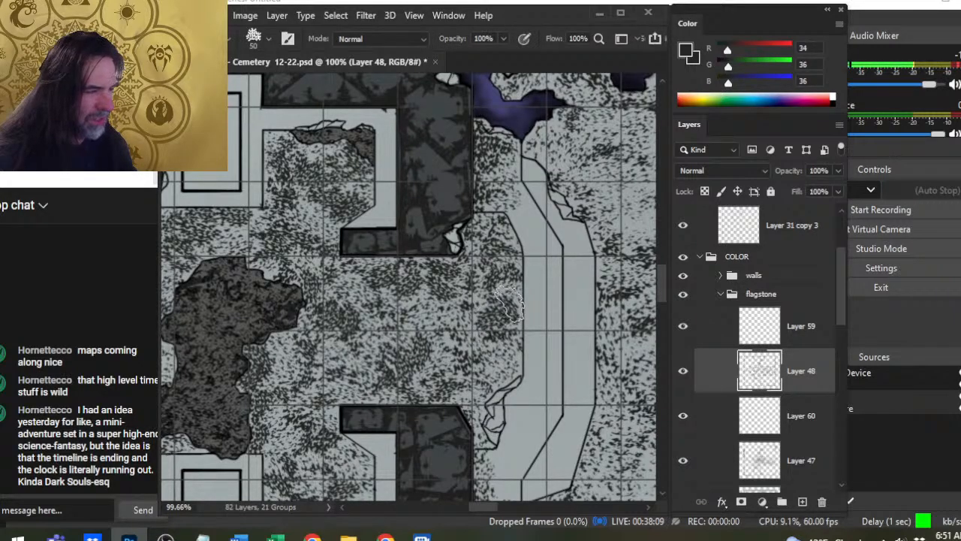
- Thin the speckles in the southeastern alcove with the 60 px eraser, then even them out with 50 px speckle stamps
drag(362, 368, 533, 262)
key(z)
drag(532, 426, 605, 442)
key(e)
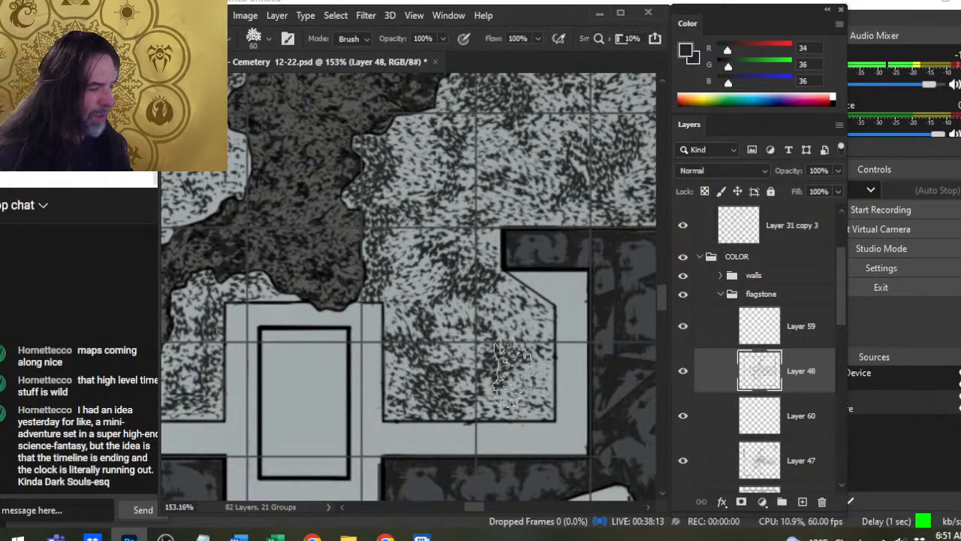
drag(518, 368, 509, 402)
key(b)
drag(513, 366, 529, 387)
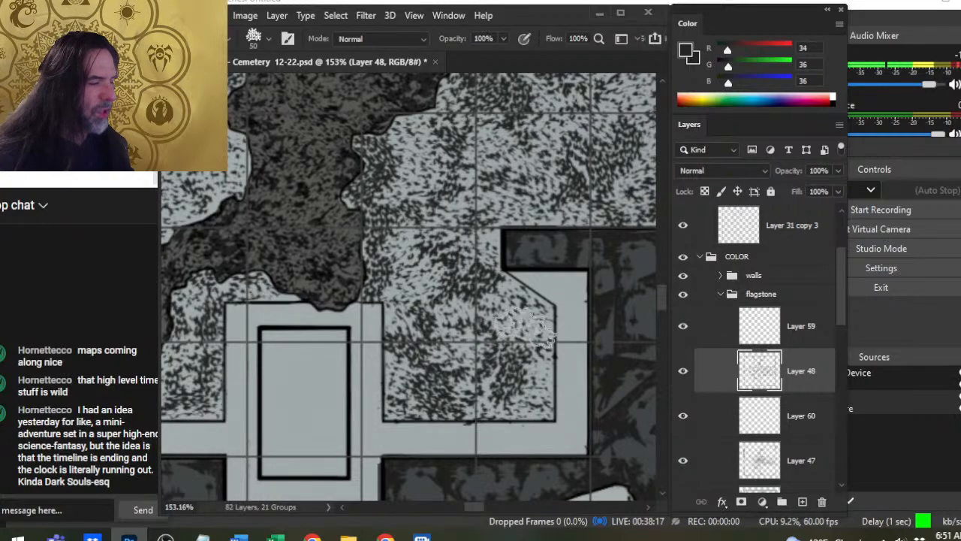
drag(526, 328, 520, 330)
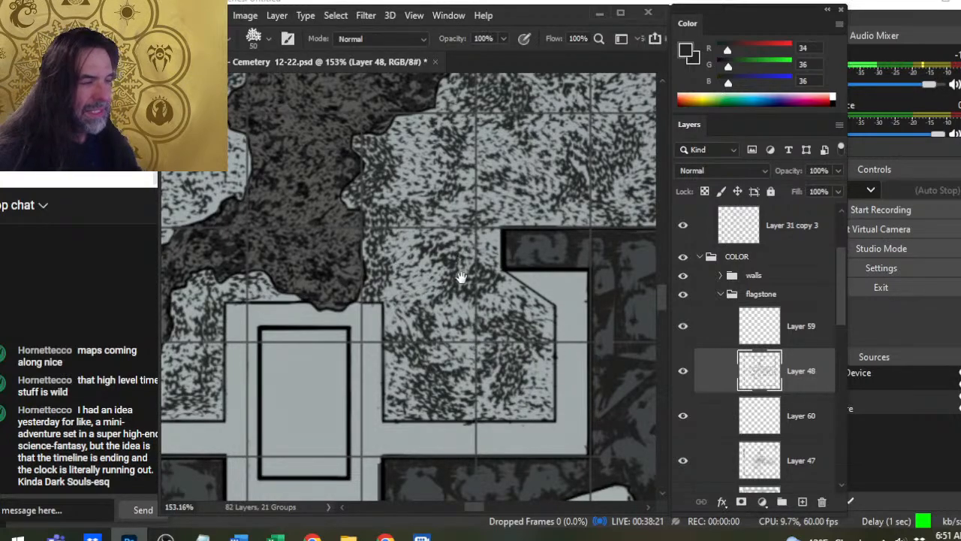
- Touch up the floor beside the doorway's northern wall stub with the speckle brush and the eraser reduced to 50 px
drag(461, 275, 413, 474)
drag(497, 262, 449, 321)
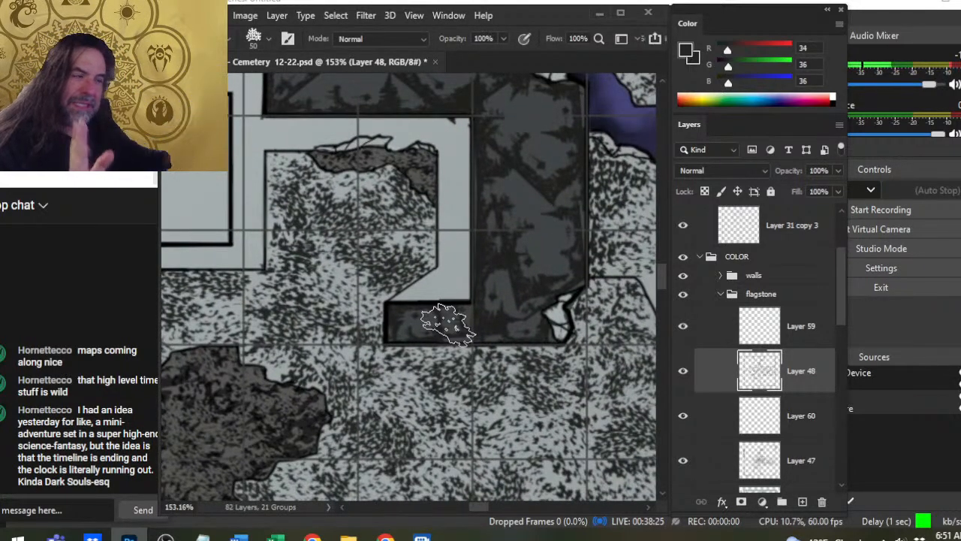
key(e)
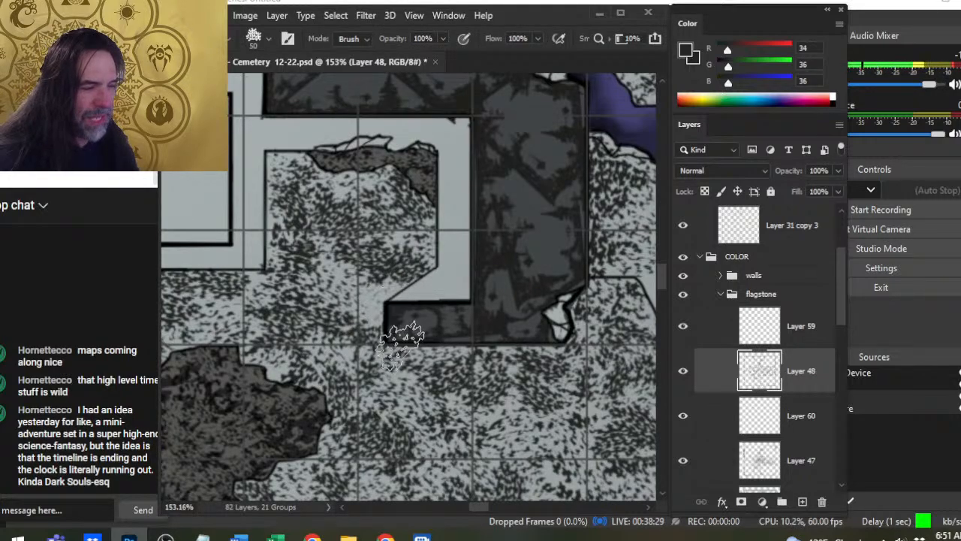
key(b)
key(e)
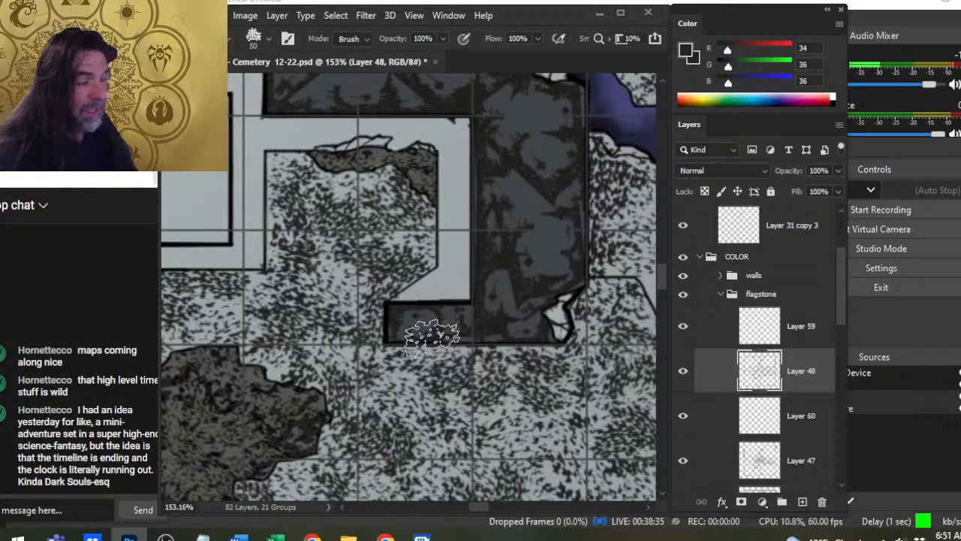
- Even out the speckles along the floor's southern edge between the middle niche and the large broken patch with 50 px brush and eraser
key(z)
drag(442, 342, 381, 394)
key(space)
mouse_move(426, 369)
mouse_down()
mouse_move(490, 319)
mouse_move(607, 298)
mouse_up()
drag(548, 367, 621, 529)
drag(452, 402, 359, 189)
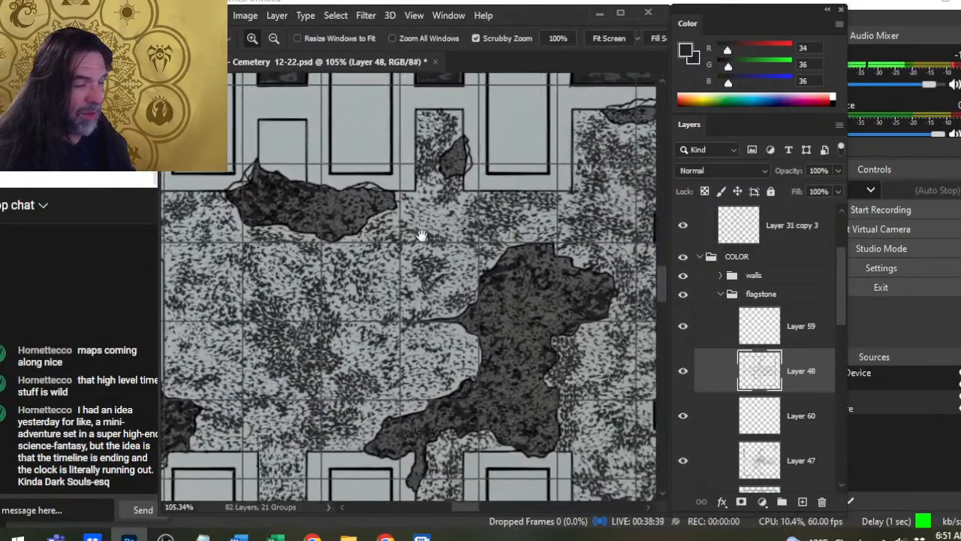
drag(508, 415, 472, 396)
key(b)
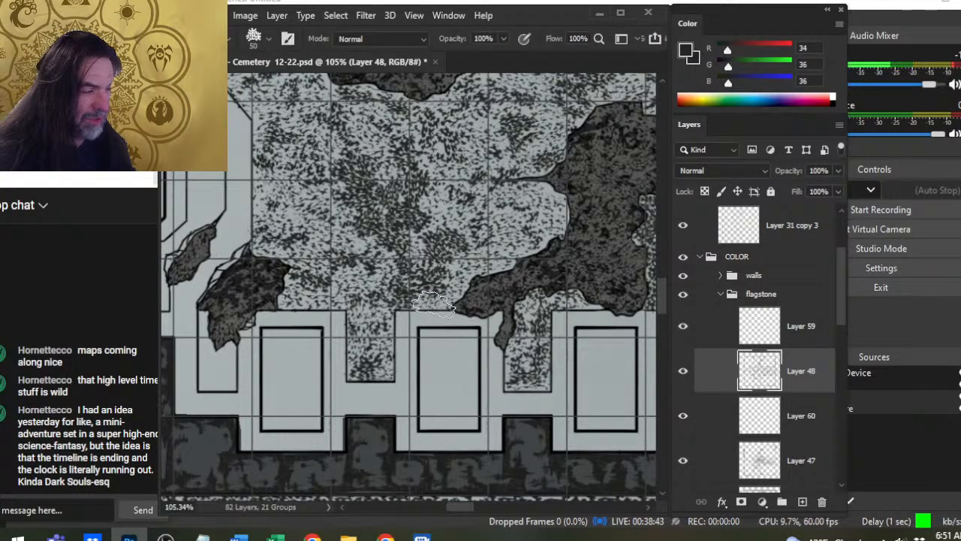
key(e)
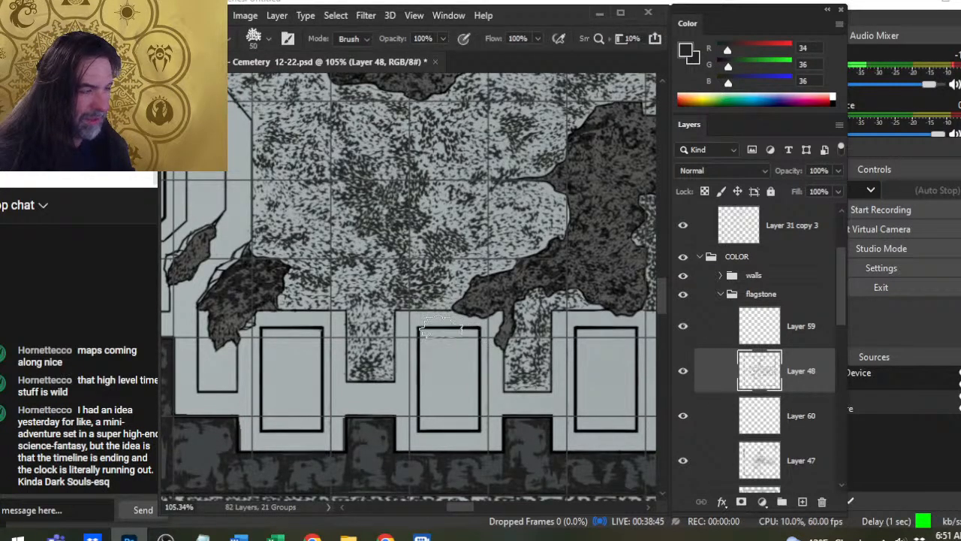
key(b)
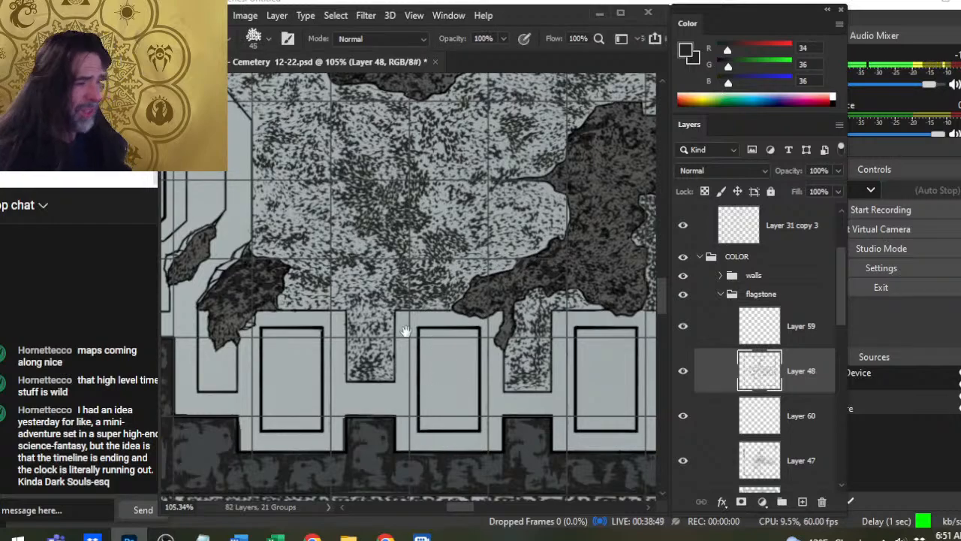
- Soften the speckles just east of the southwestern broken patch with the 50 px eraser
drag(405, 330, 559, 371)
key(e)
drag(449, 321, 474, 323)
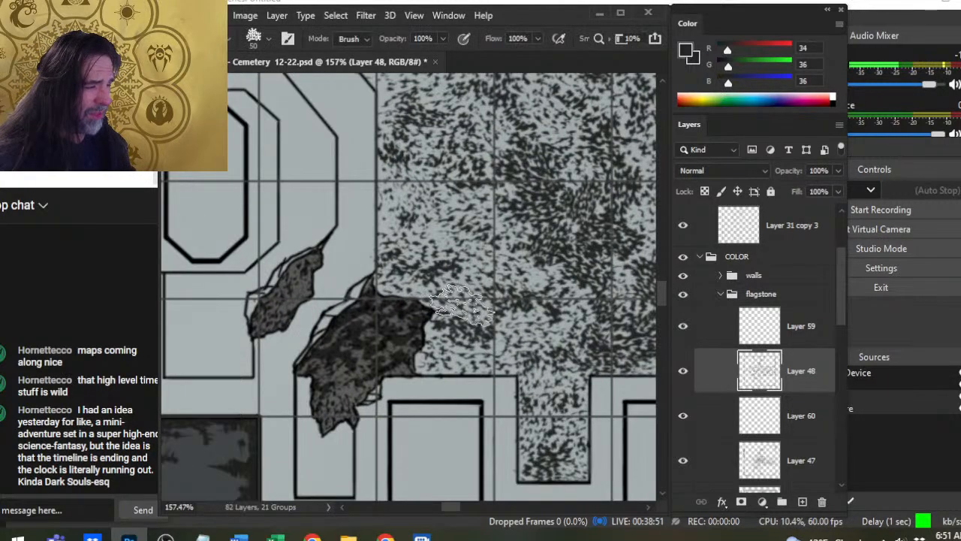
- Fill the narrow southwestern niche below the broken patch with 45 px speckle stamps and break them up with the 50 px eraser
key(z)
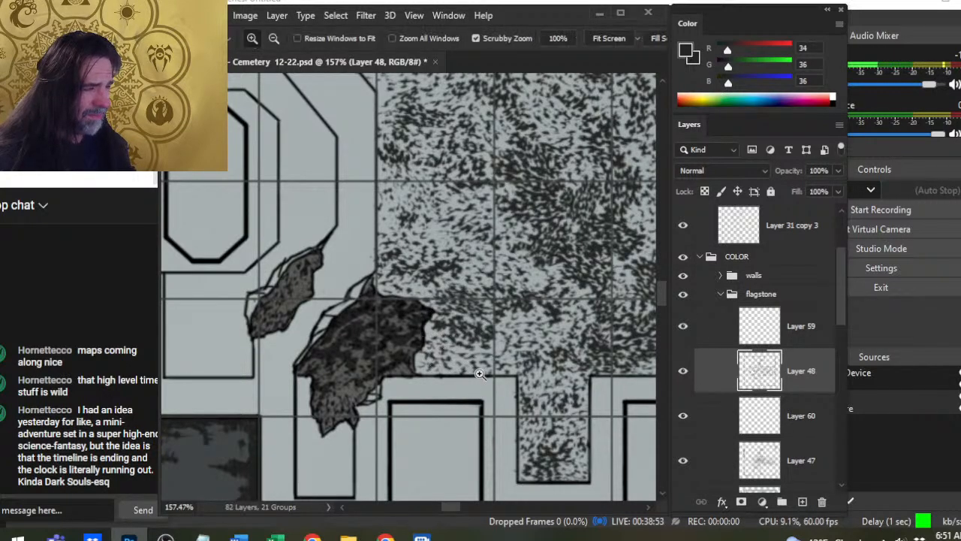
drag(479, 373, 410, 391)
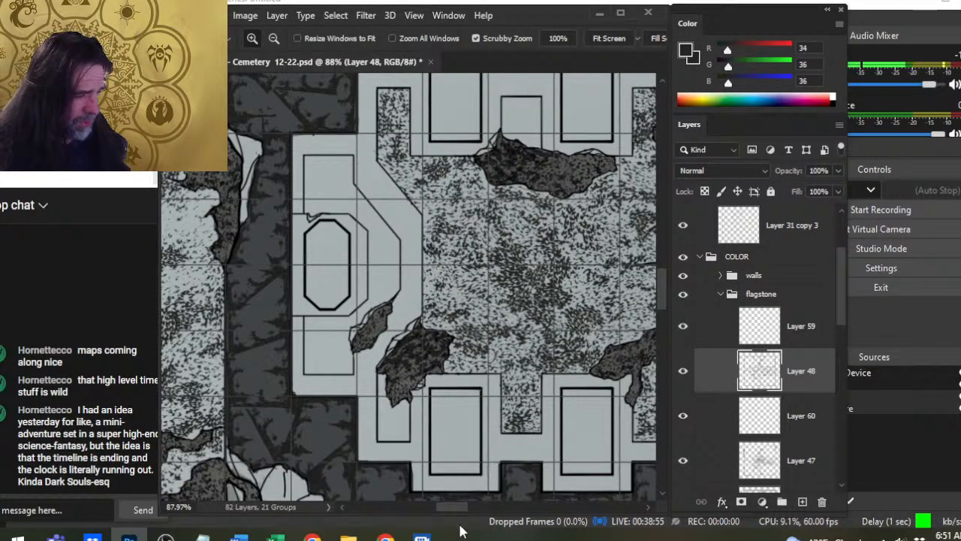
key(b)
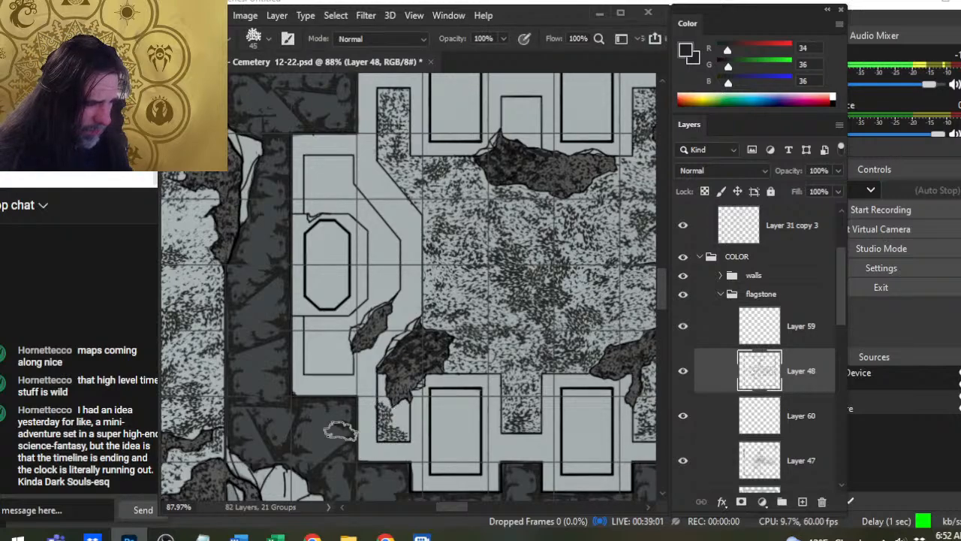
key(e)
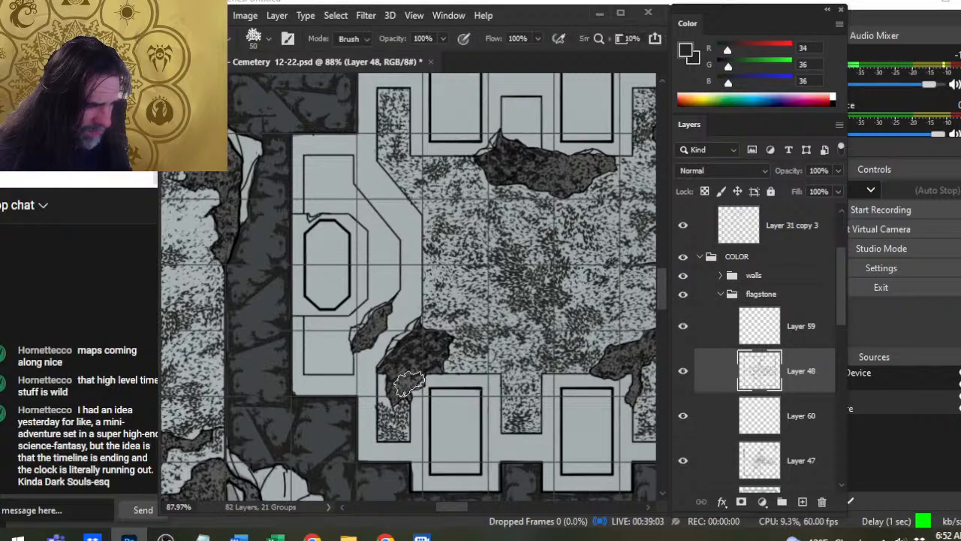
key(b)
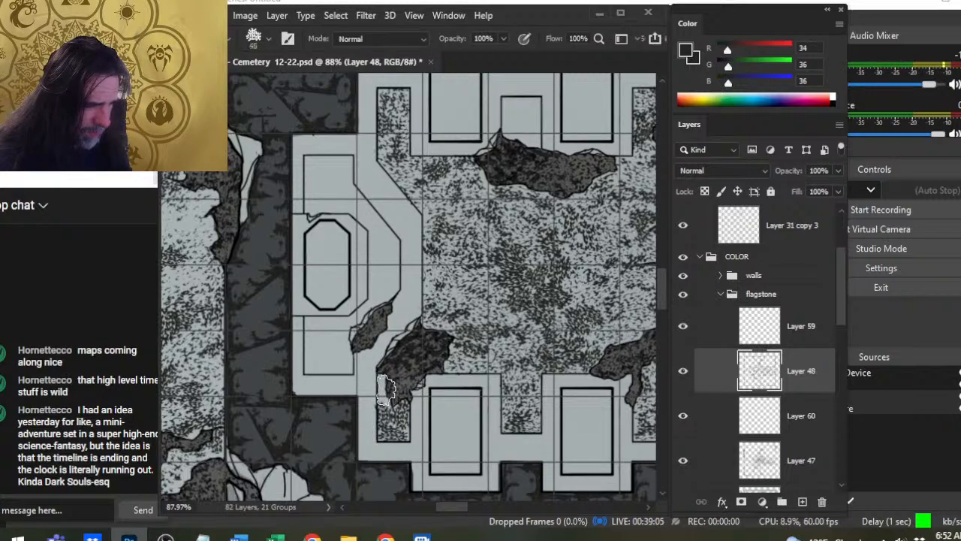
key(e)
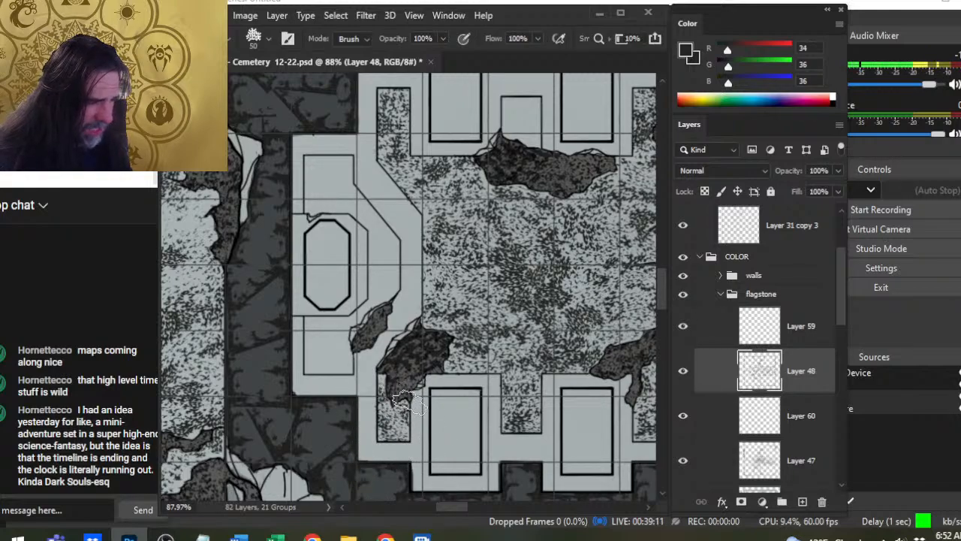
- Balance the southwestern niche's texture down to its southern end, alternating 45 px speckle stamps with the 50 px eraser
key(b)
key(e)
key(b)
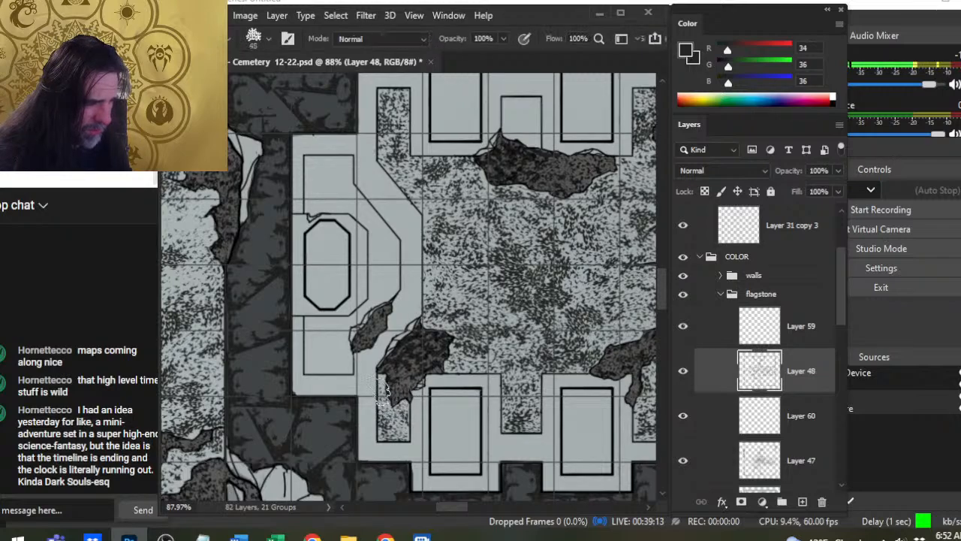
key(e)
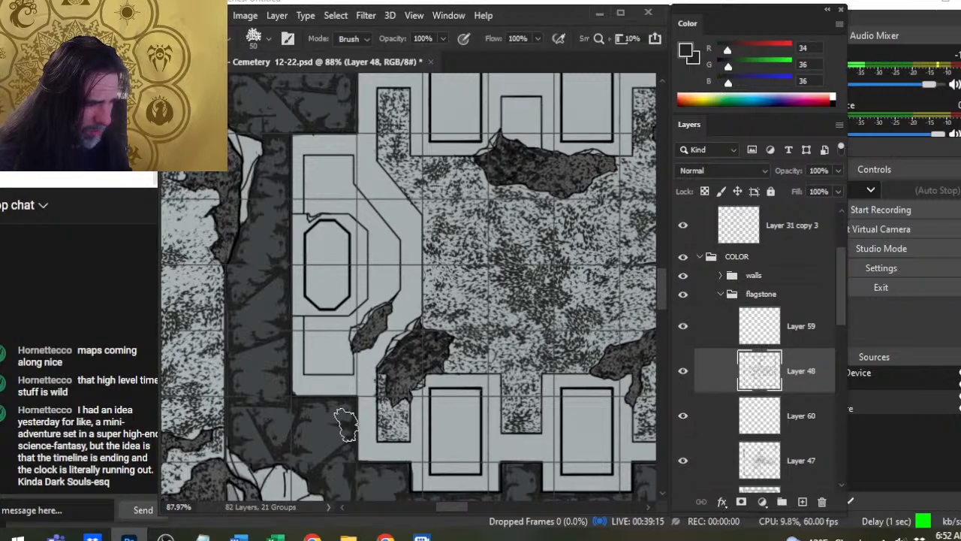
key(b)
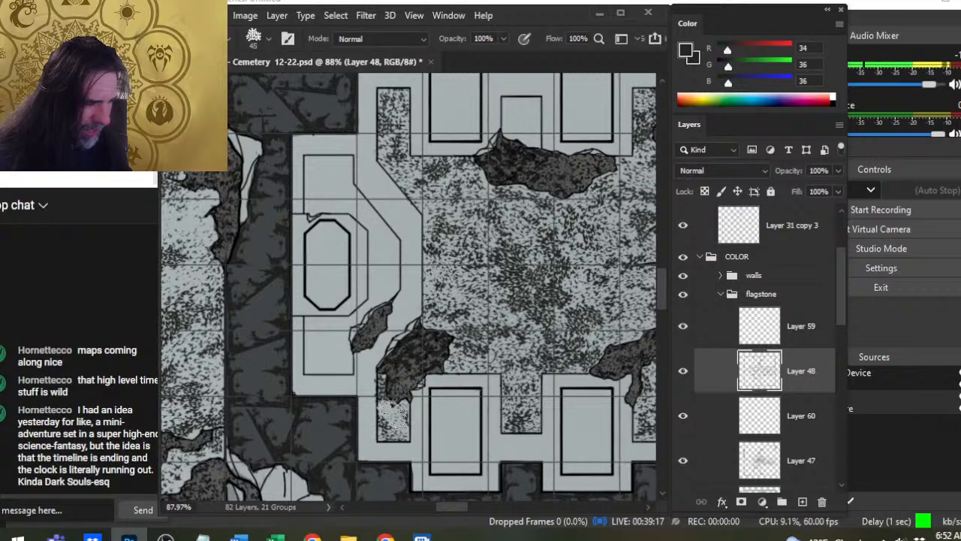
key(e)
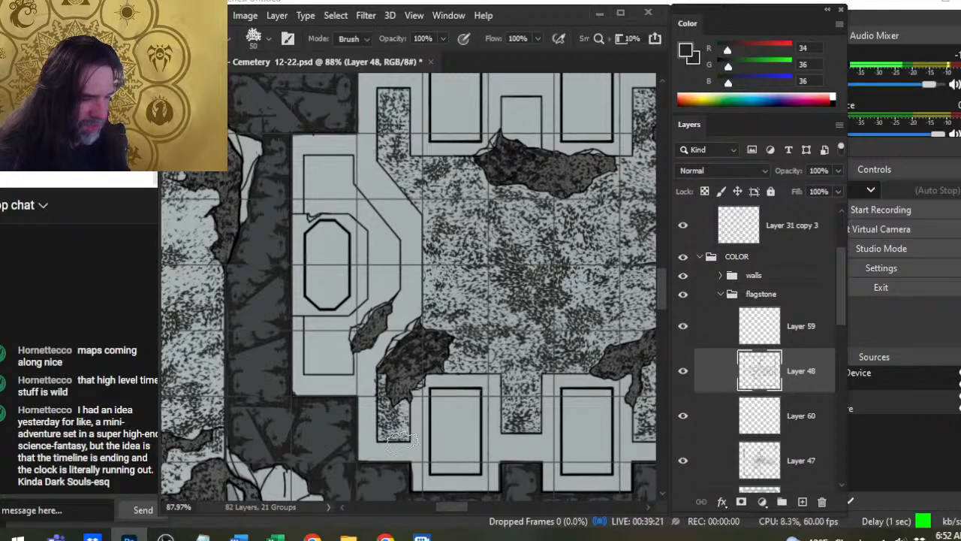
key(b)
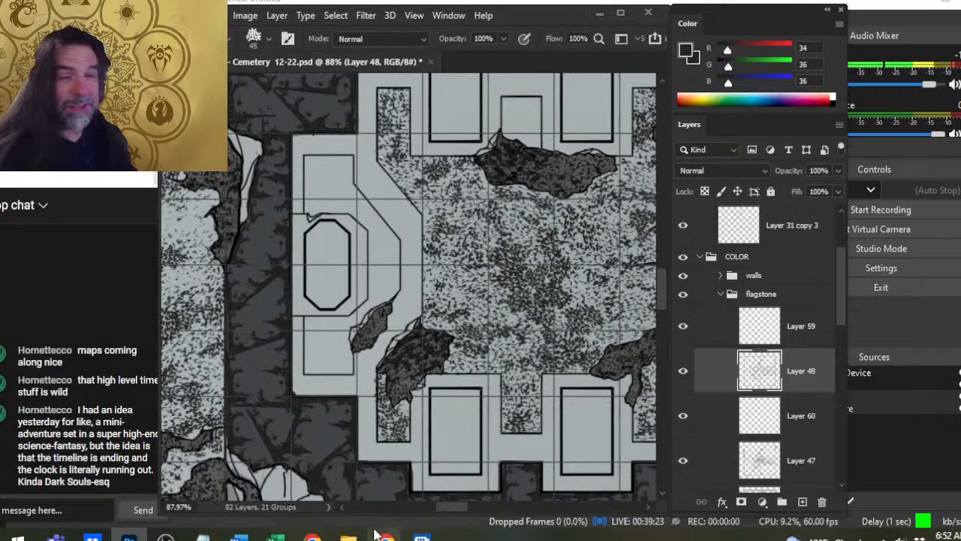
- Rework the floor strip between the southwestern broken patch and the neighbouring niche with 45 and 50 px stamps and the 50 px eraser
drag(448, 306, 465, 278)
key(e)
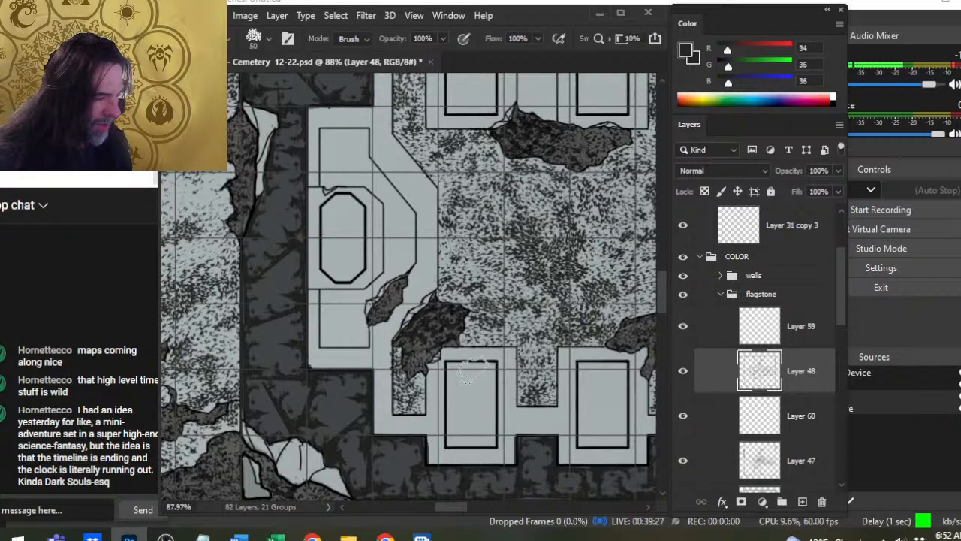
drag(482, 393, 405, 434)
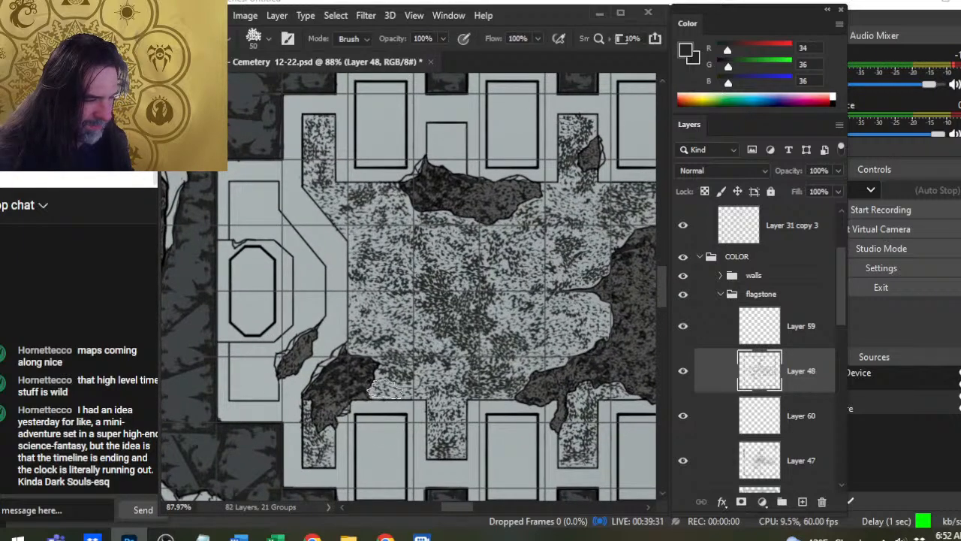
key(b)
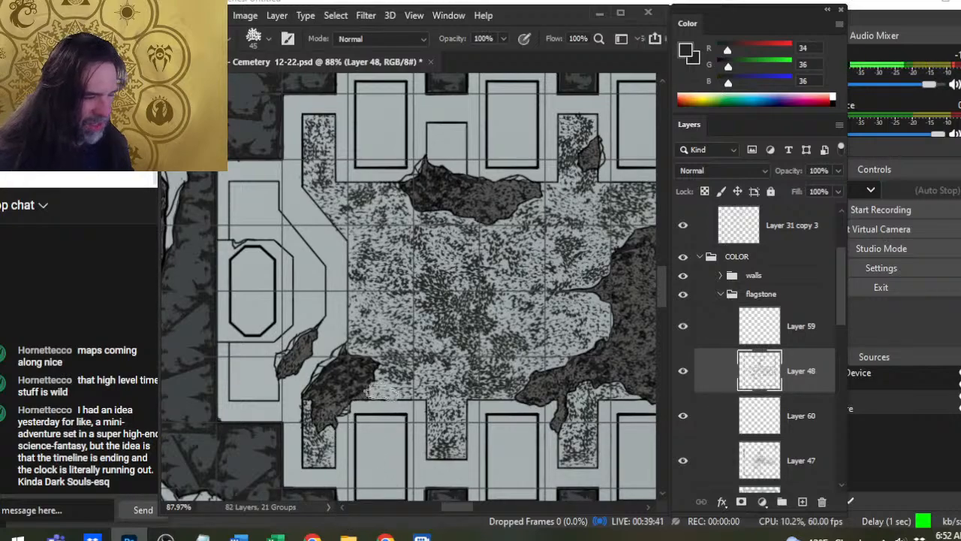
key(e)
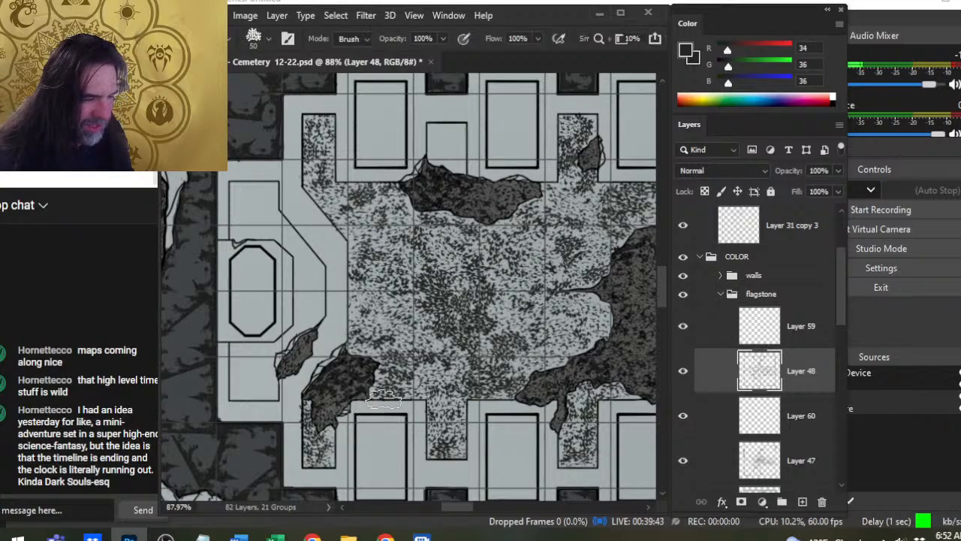
key(b)
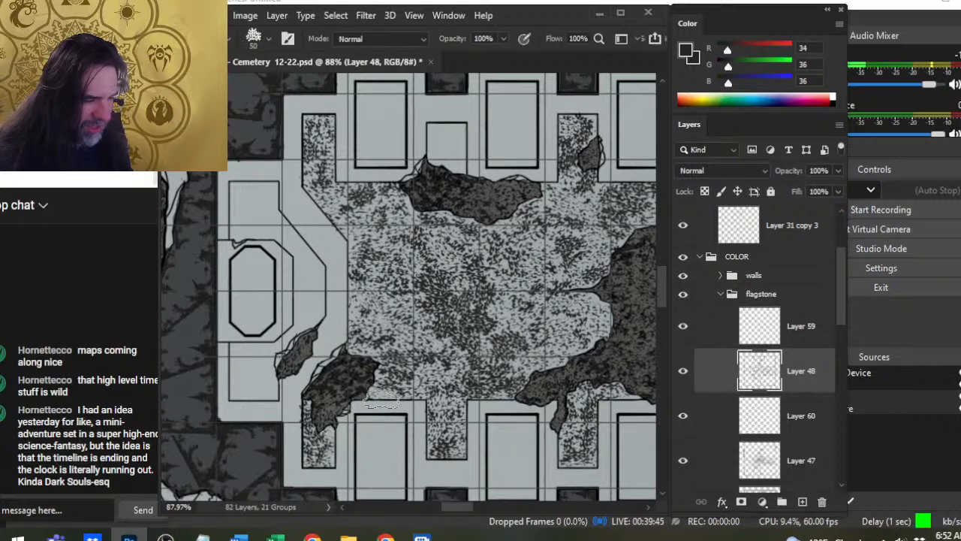
key(e)
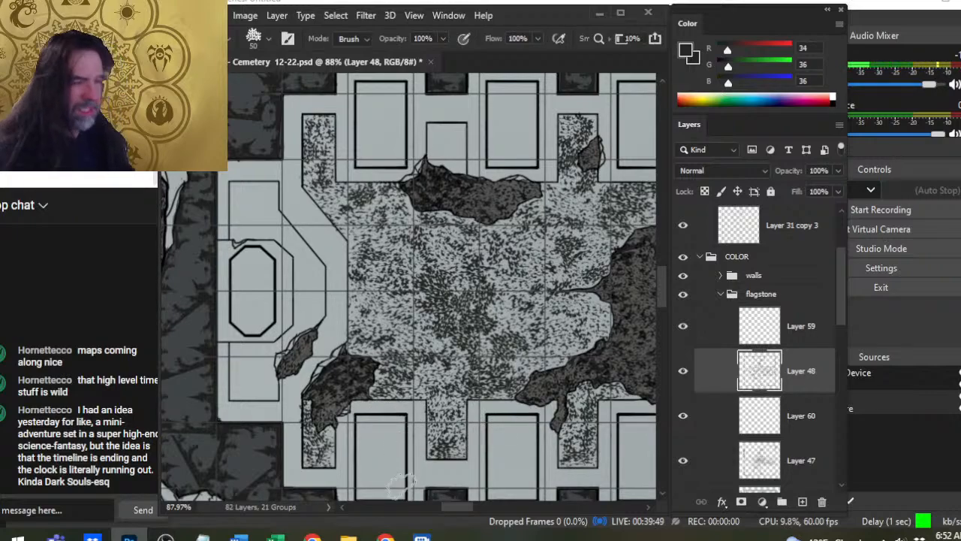
- Darken the floor's western edge where it meets the angled steps with 50 and 45 px speckle stamps
key(ctrl+space)
drag(364, 263, 386, 263)
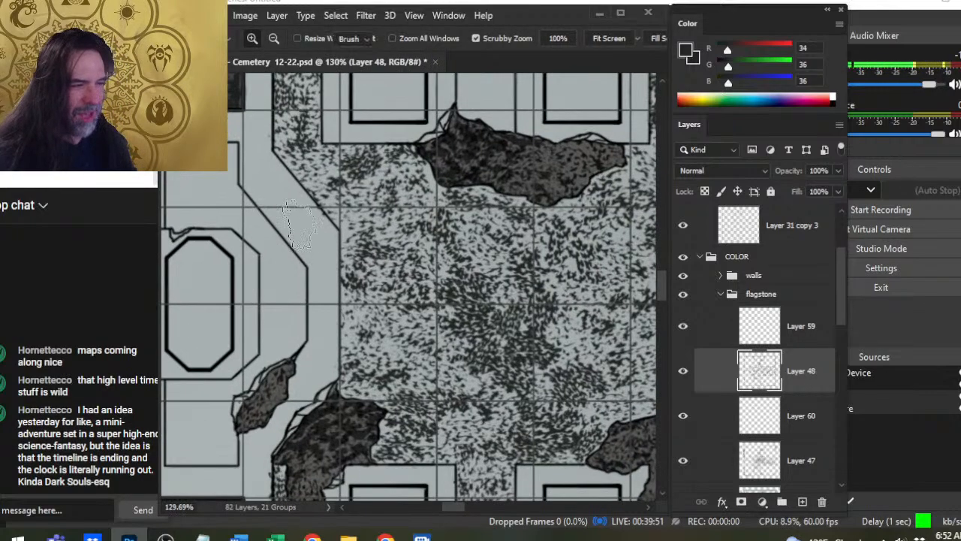
key(b)
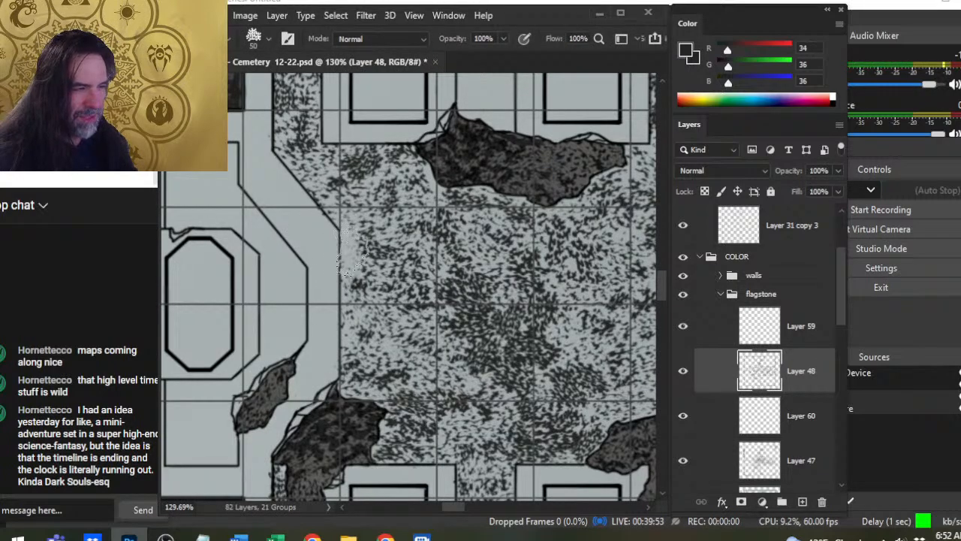
click(352, 252)
key(bracketleft)
click(335, 216)
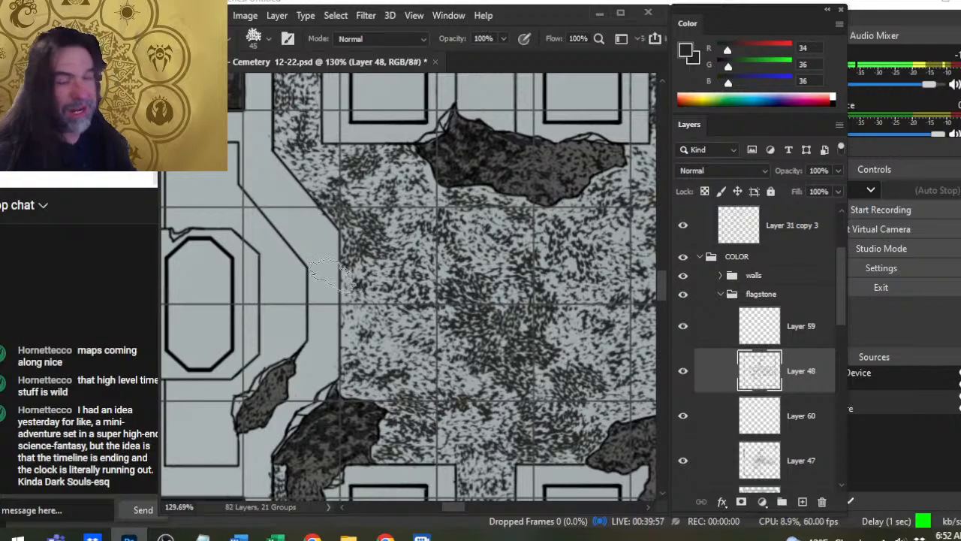
- Add 45 px speckles along the diagonal edge at the northwestern niche's mouth and soften them with the 50 px eraser
drag(333, 303, 395, 386)
key(e)
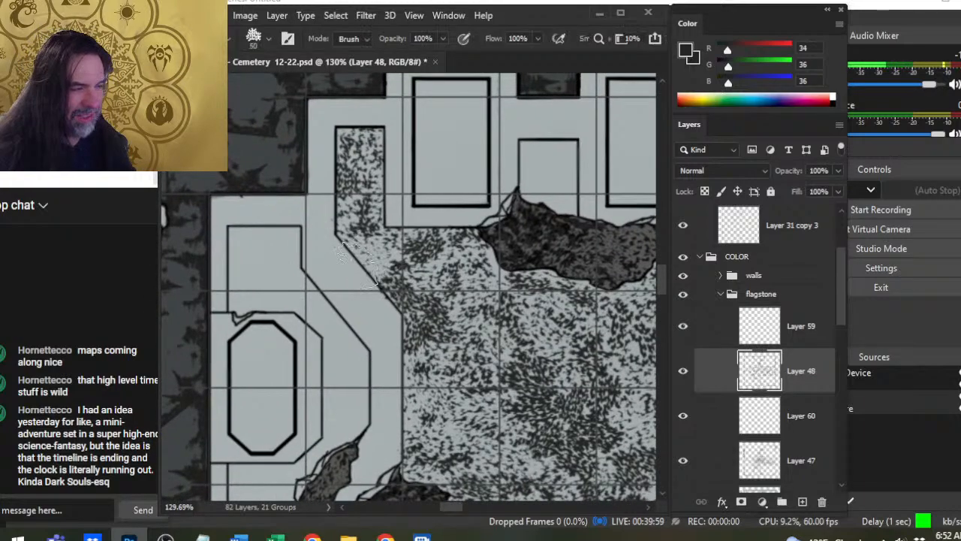
key(b)
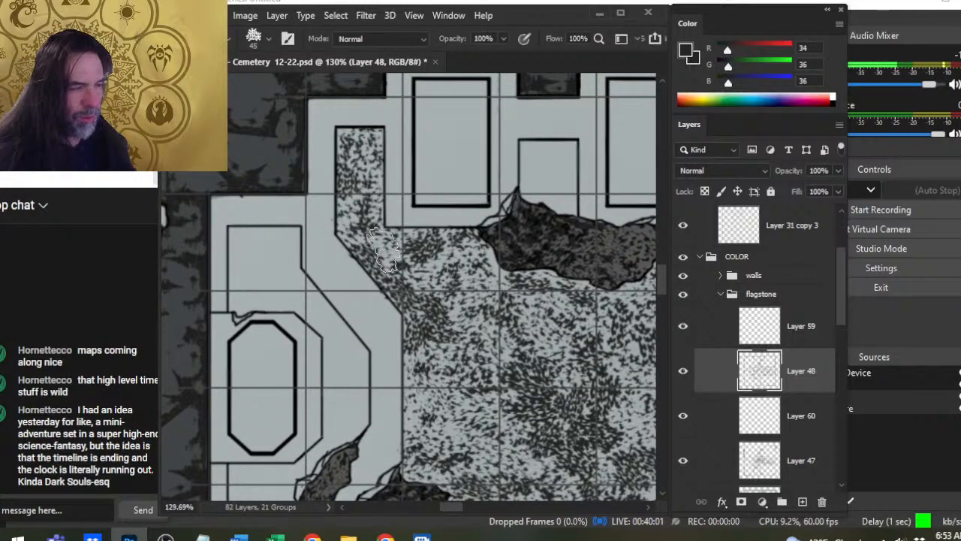
click(385, 249)
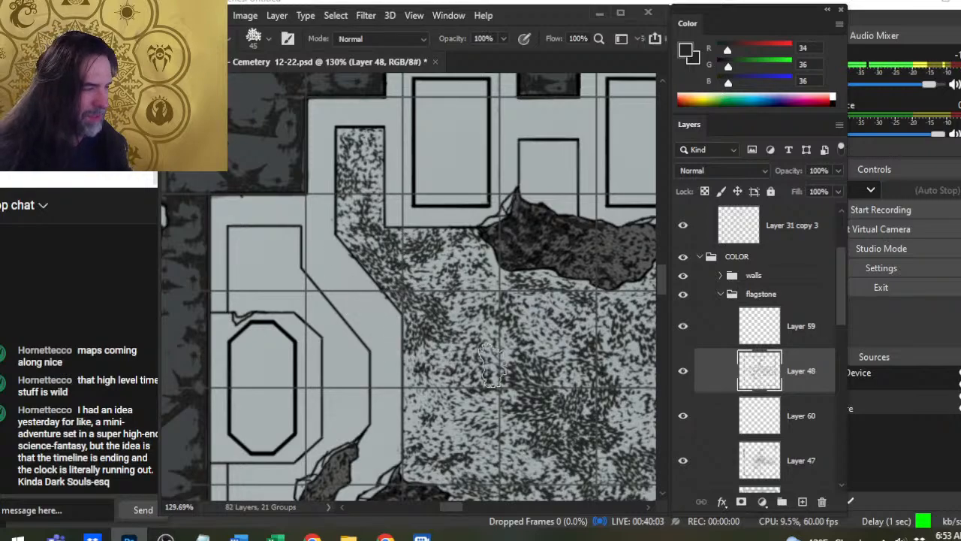
key(e)
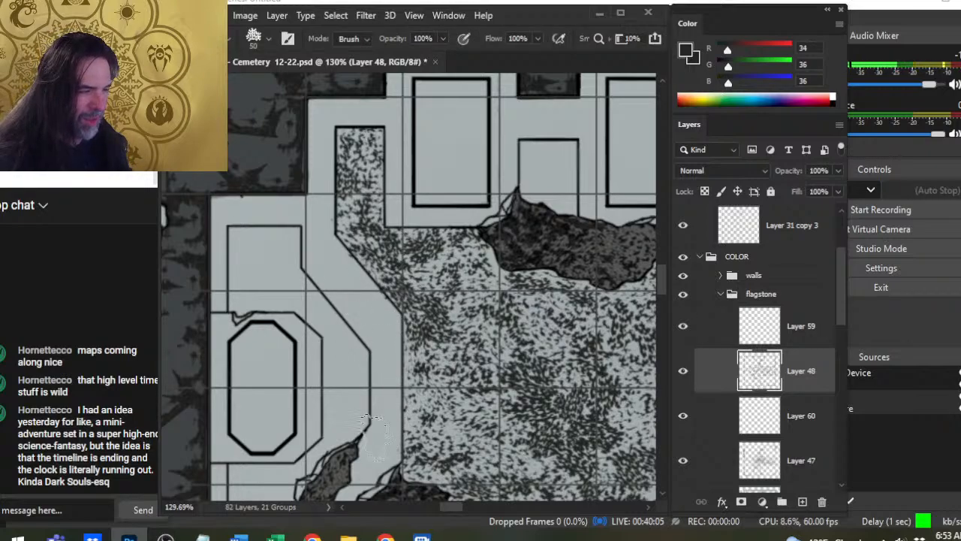
- Add 45 px speckles along the floor's western edge beside the angled steps and soften them with the 50 px eraser
drag(410, 339, 402, 386)
drag(492, 417, 500, 328)
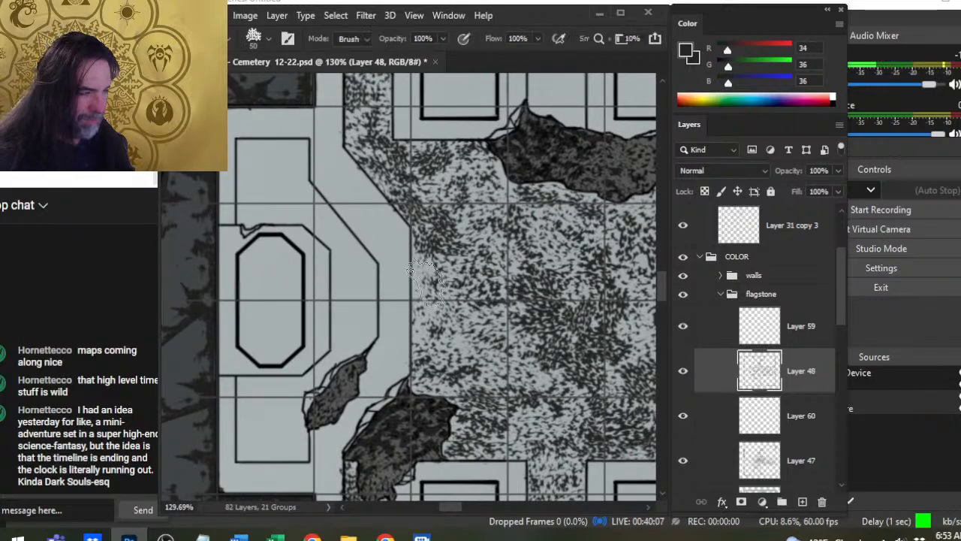
key(b)
mouse_move(425, 278)
mouse_down()
mouse_move(422, 324)
mouse_move(428, 312)
mouse_up()
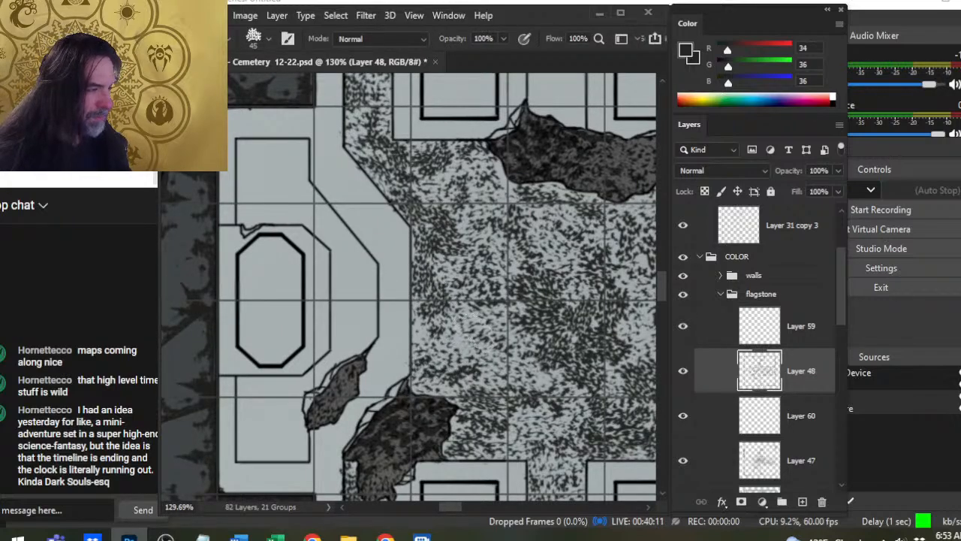
drag(463, 342, 478, 366)
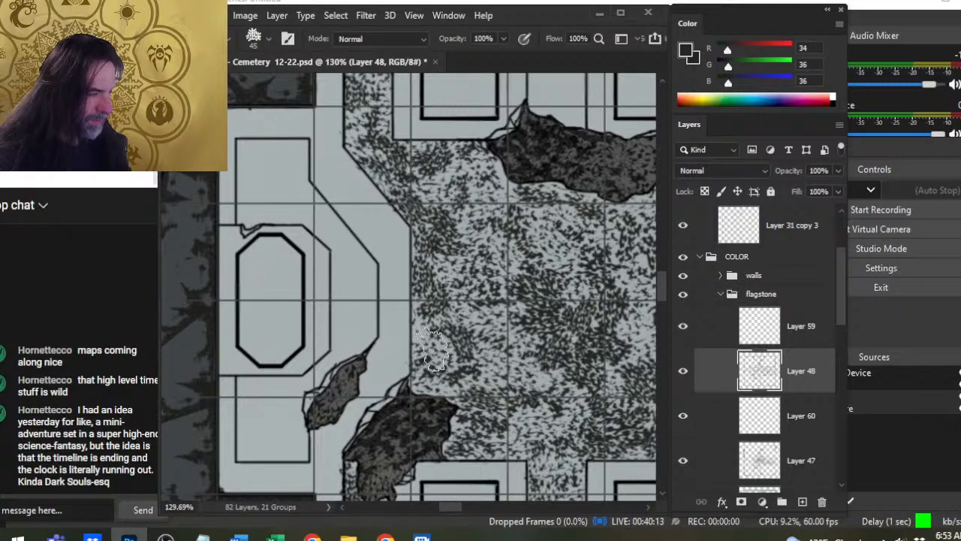
key(e)
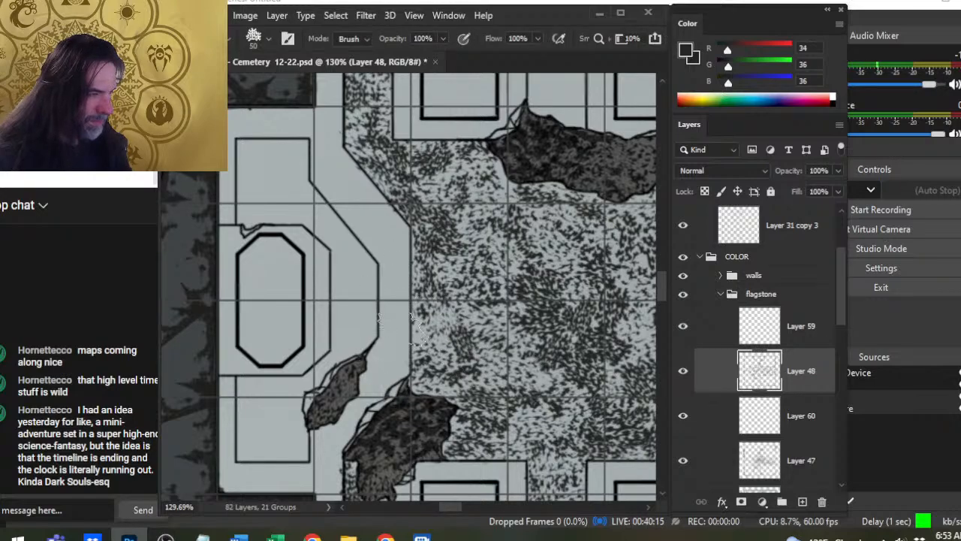
- Rework the floor strip at the mouth of the northern alcove with the small broken patch using 45 px speckles and the 50 px eraser
drag(505, 378, 488, 375)
drag(514, 329, 292, 300)
drag(510, 304, 460, 331)
drag(413, 223, 420, 248)
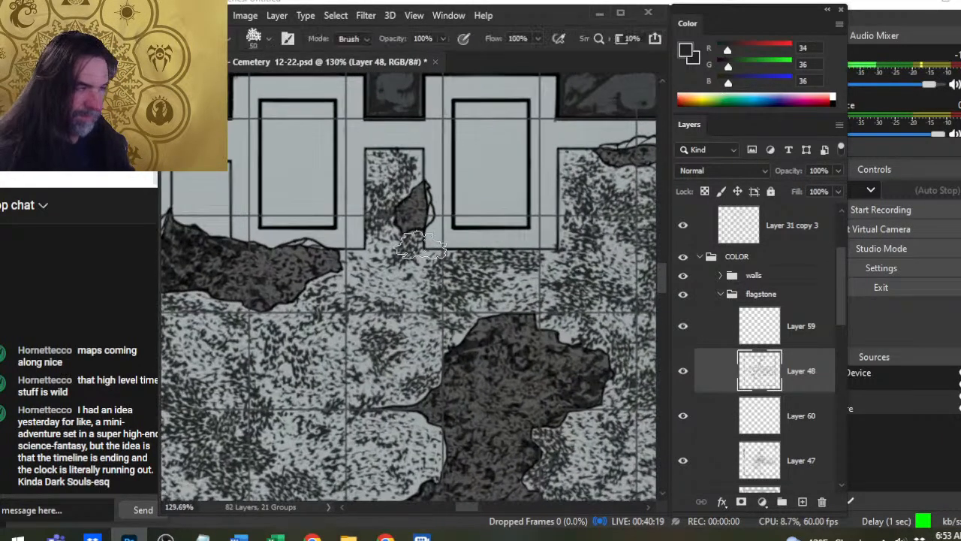
key(b)
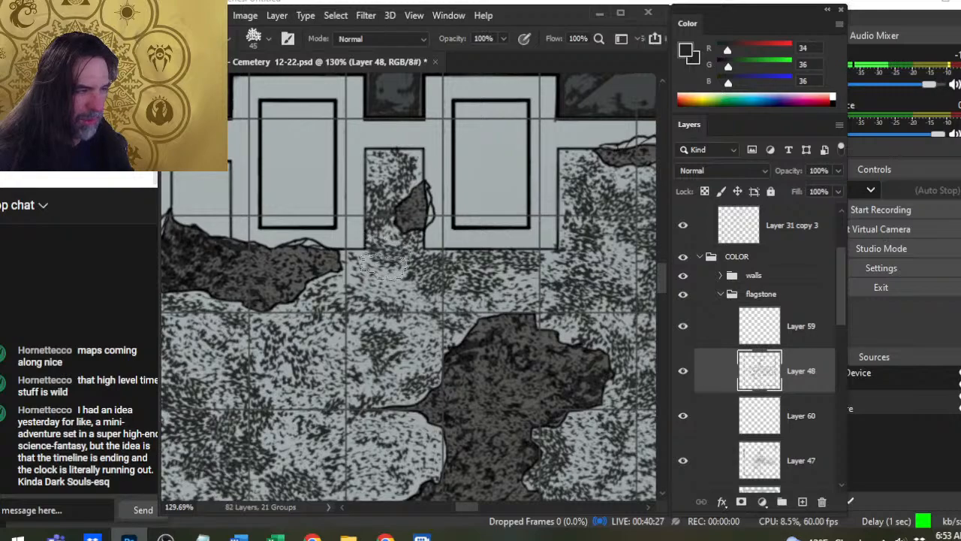
key(e)
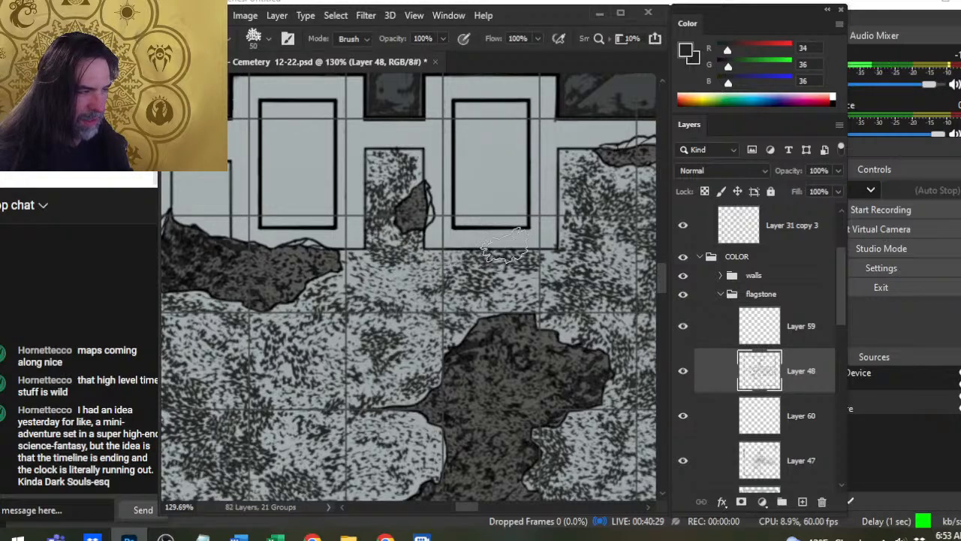
key(b)
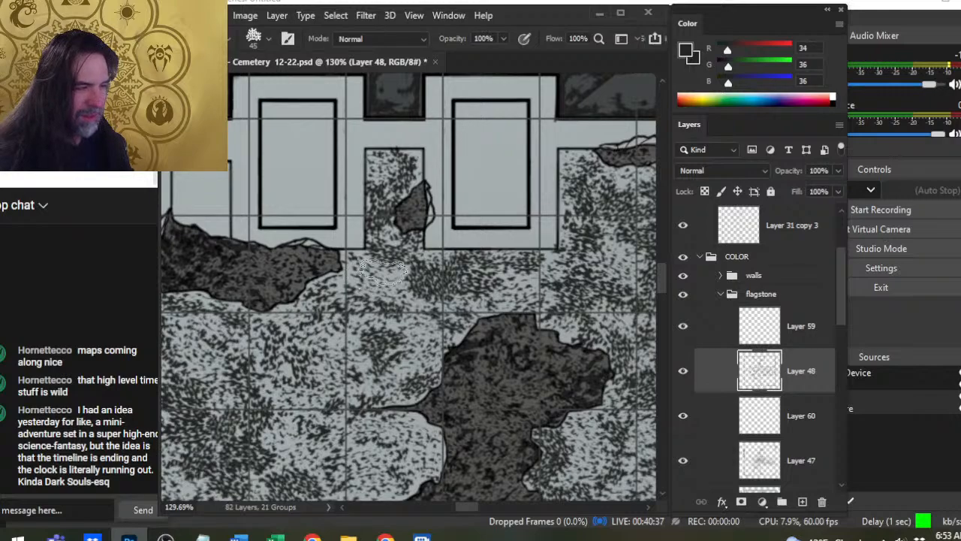
key(e)
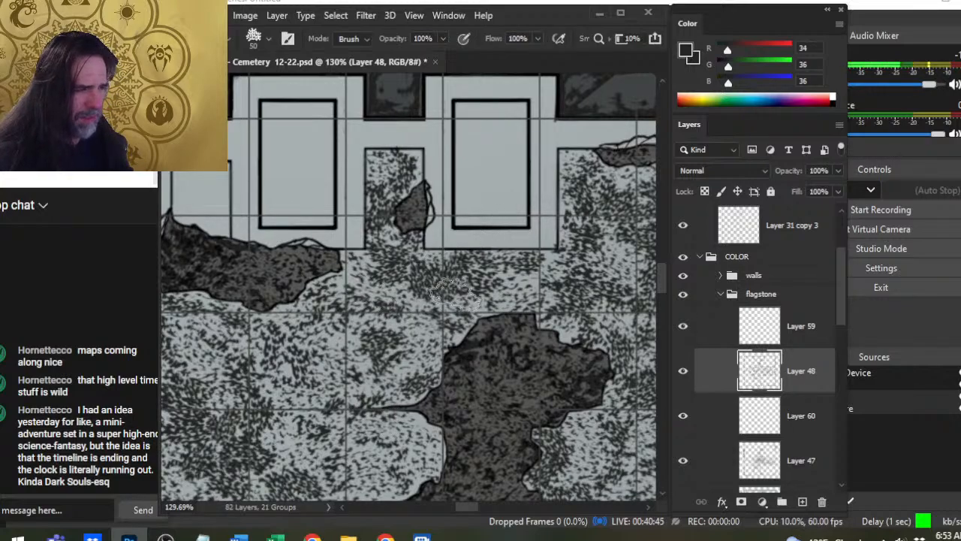
- Add 40 px speckles to the floor just north of the large central broken patch and blend them with the 50 px eraser
key(z)
drag(511, 342, 445, 347)
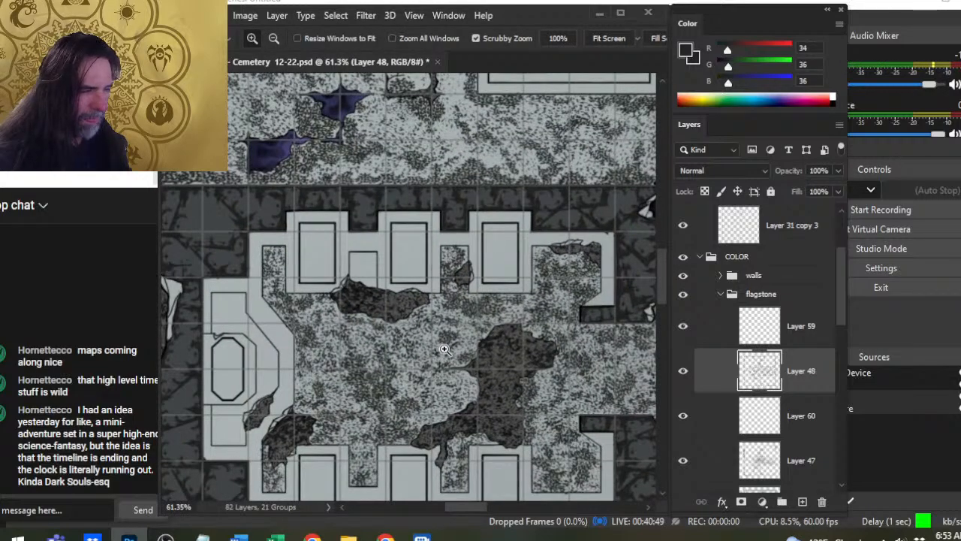
click(505, 357)
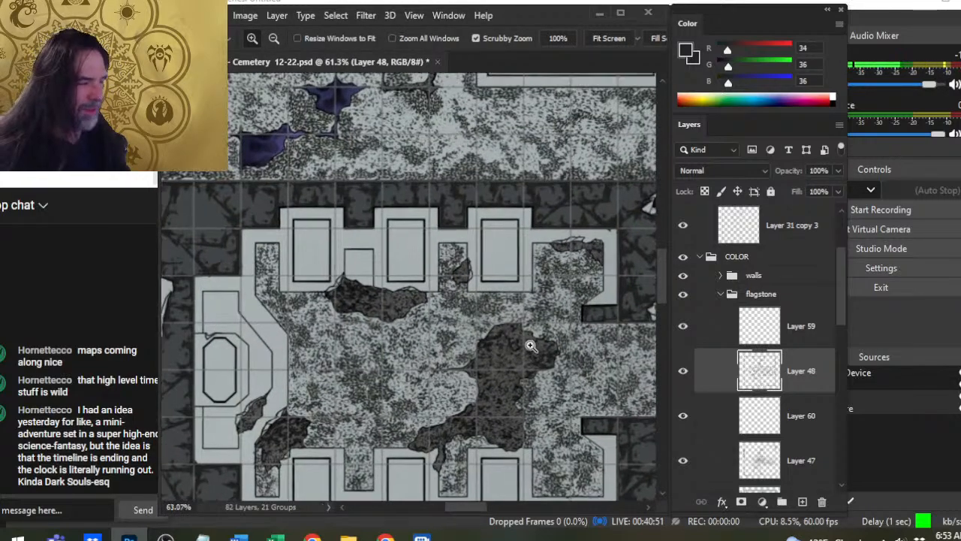
click(487, 345)
key(e)
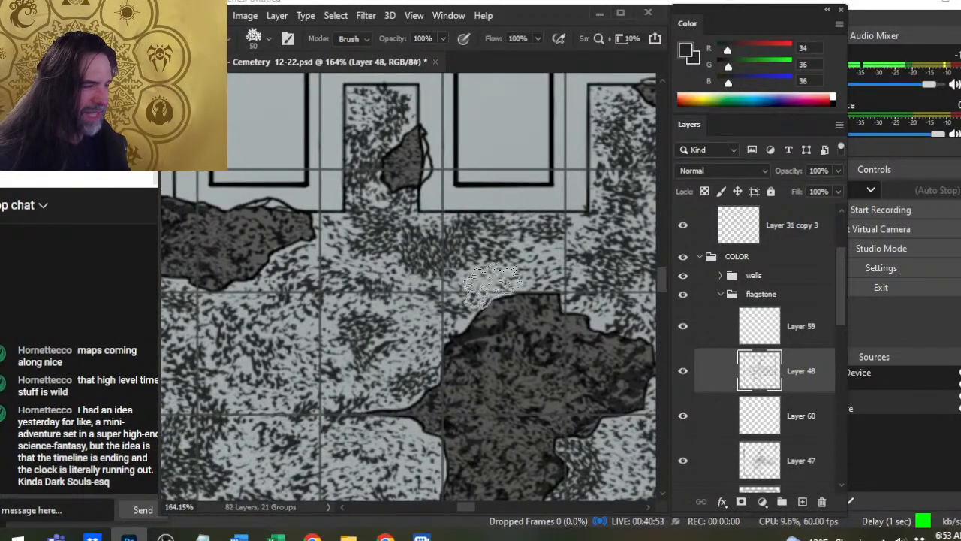
key(b)
key(bracketleft)
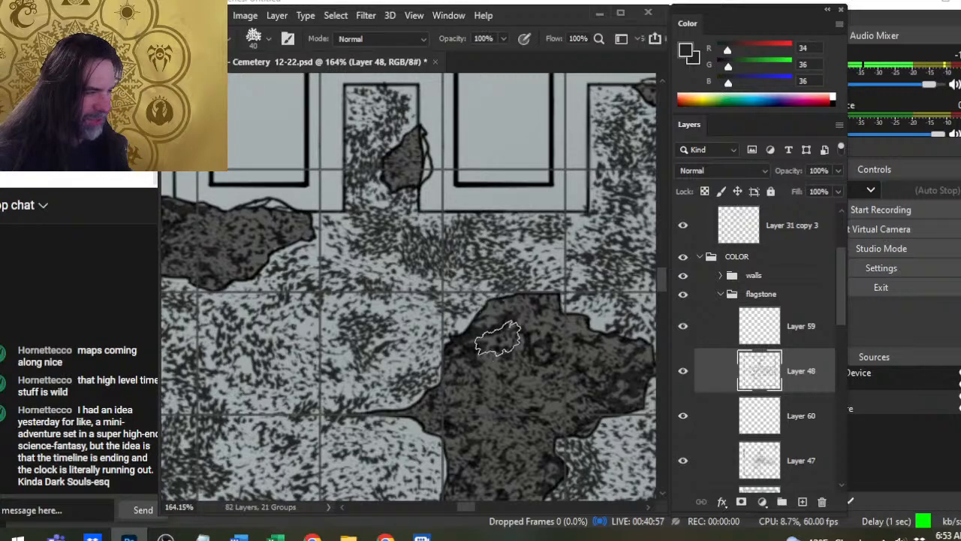
click(539, 253)
key(e)
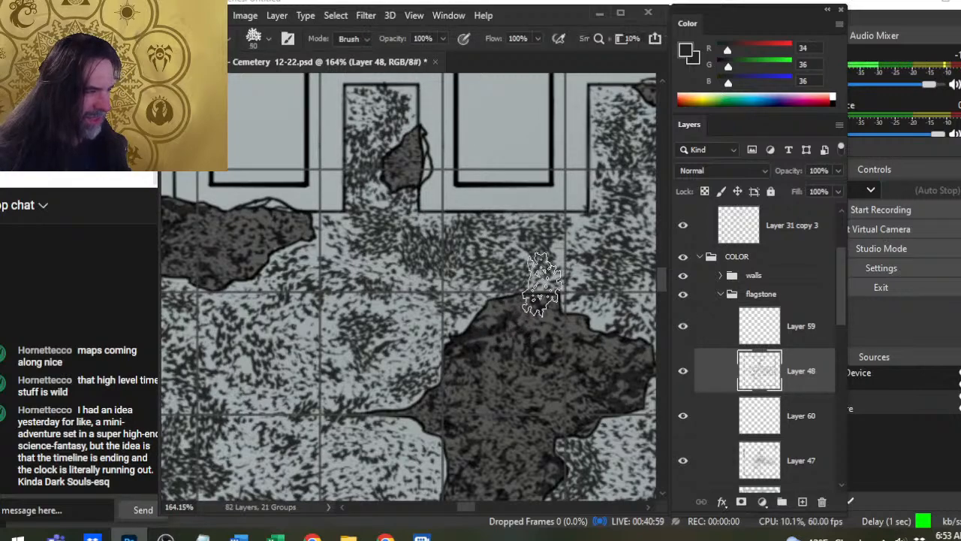
- Examine the floor texture from the building's eastern entrance across to the southwestern niches
mouse_move(467, 374)
mouse_down()
mouse_move(343, 348)
mouse_move(225, 344)
mouse_up()
mouse_move(492, 356)
mouse_down()
mouse_move(305, 360)
mouse_move(277, 351)
mouse_up()
key(z)
drag(407, 372, 350, 400)
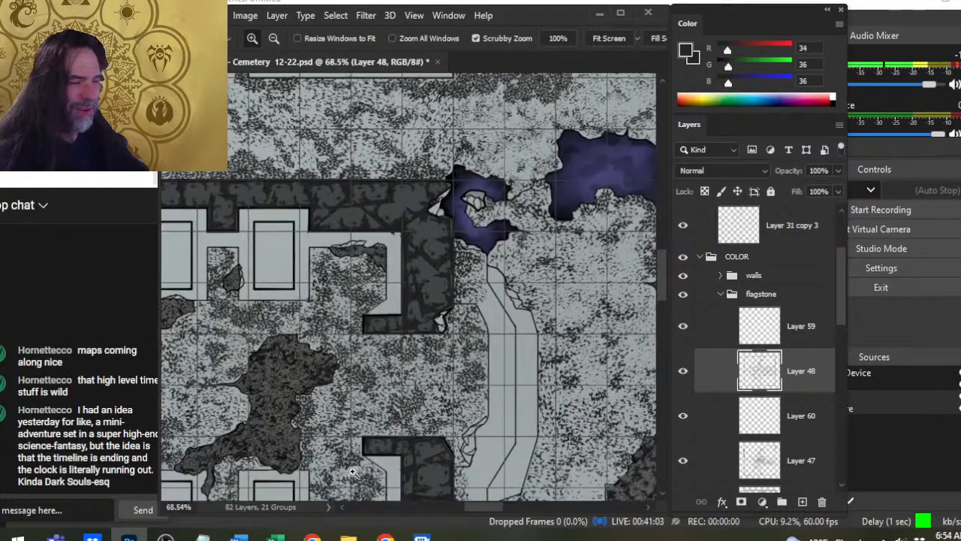
drag(466, 364, 363, 245)
drag(468, 326, 508, 313)
drag(469, 355, 548, 318)
drag(346, 302, 394, 313)
drag(391, 373, 404, 368)
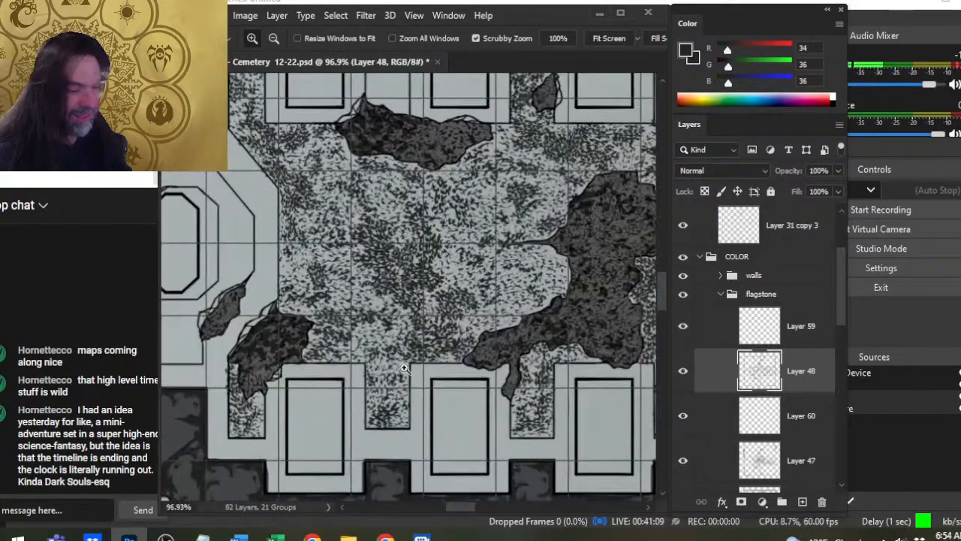
- Soften the floor texture northeast of the southwestern broken patch with the 50 px eraser
mouse_move(289, 323)
mouse_down()
mouse_move(327, 322)
mouse_move(312, 324)
mouse_up()
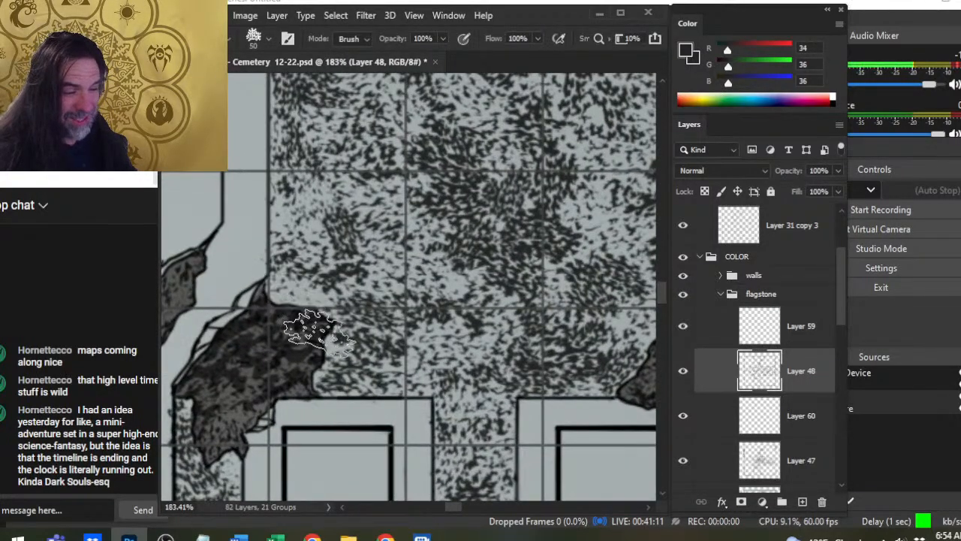
key(b)
key(z)
mouse_move(471, 346)
mouse_down()
mouse_move(436, 346)
mouse_move(458, 344)
mouse_move(407, 330)
mouse_move(425, 322)
mouse_up()
key(b)
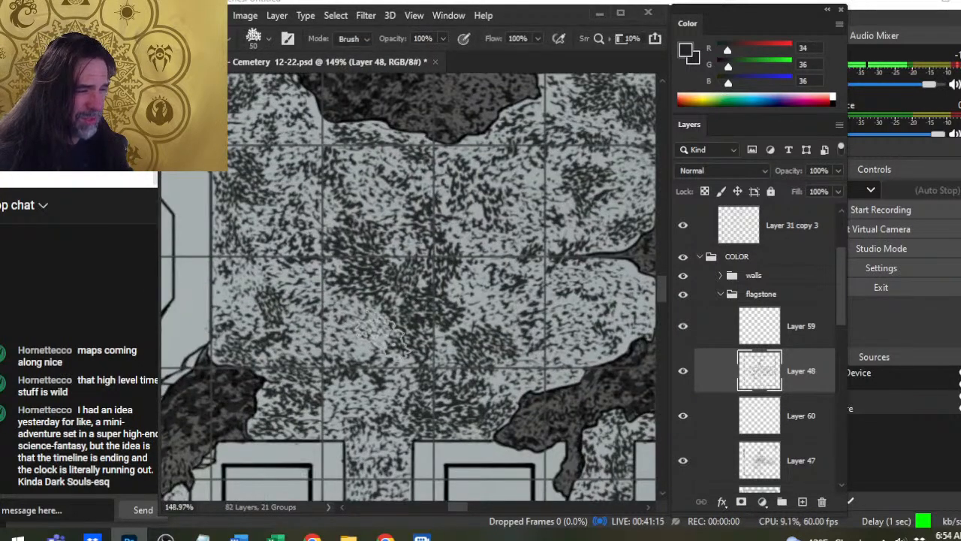
- Paint 40 and 45 px speckles on the western step along the octagonal slab's surround, from its northern notch down to the broken patch
key(z)
drag(470, 344, 414, 338)
drag(549, 352, 531, 353)
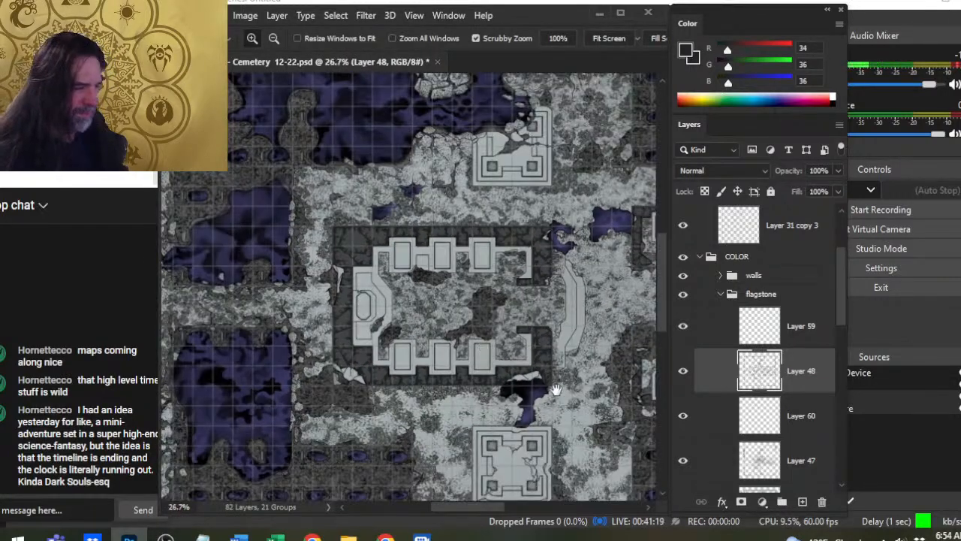
drag(419, 331, 440, 307)
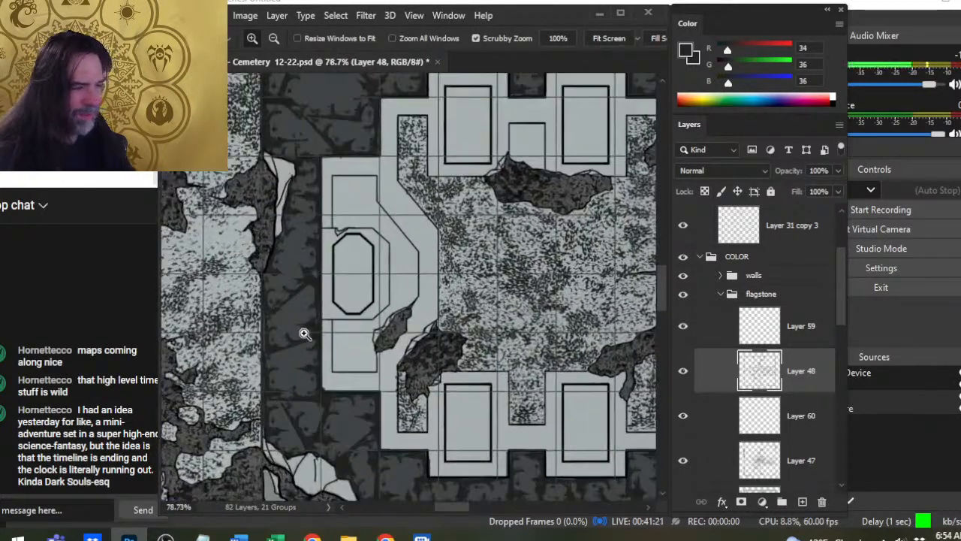
key(b)
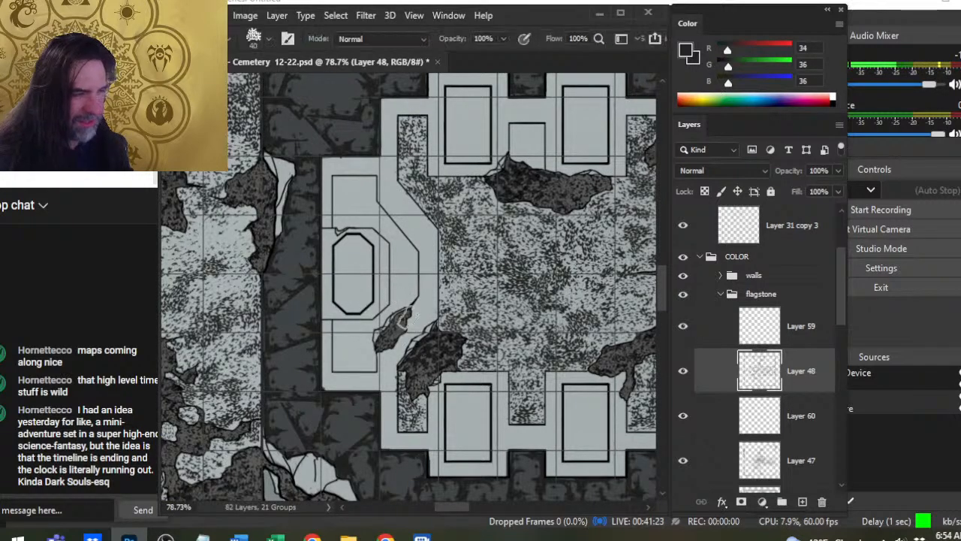
drag(351, 250, 384, 253)
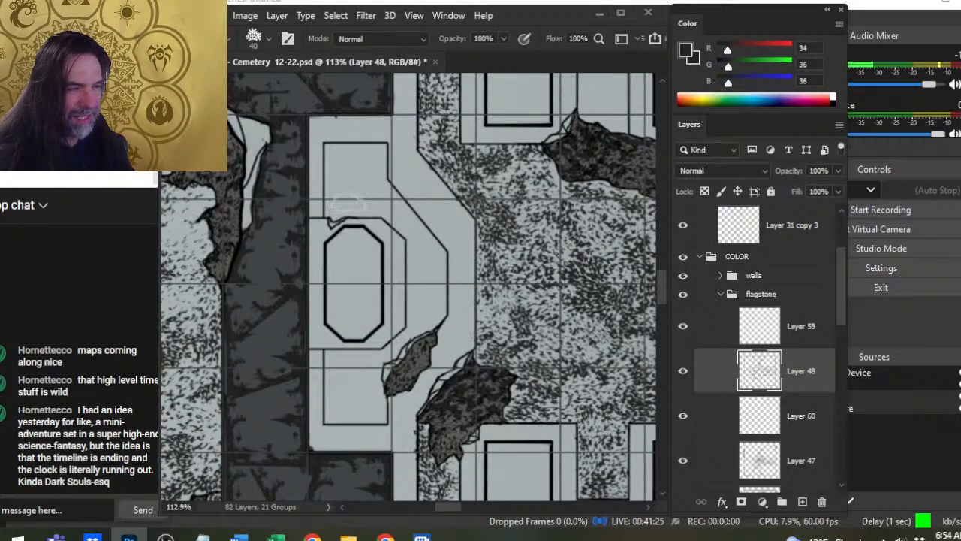
mouse_move(344, 208)
mouse_down()
mouse_move(379, 221)
mouse_move(381, 206)
mouse_move(392, 234)
mouse_move(409, 232)
mouse_move(396, 254)
mouse_move(418, 265)
mouse_move(412, 342)
mouse_up()
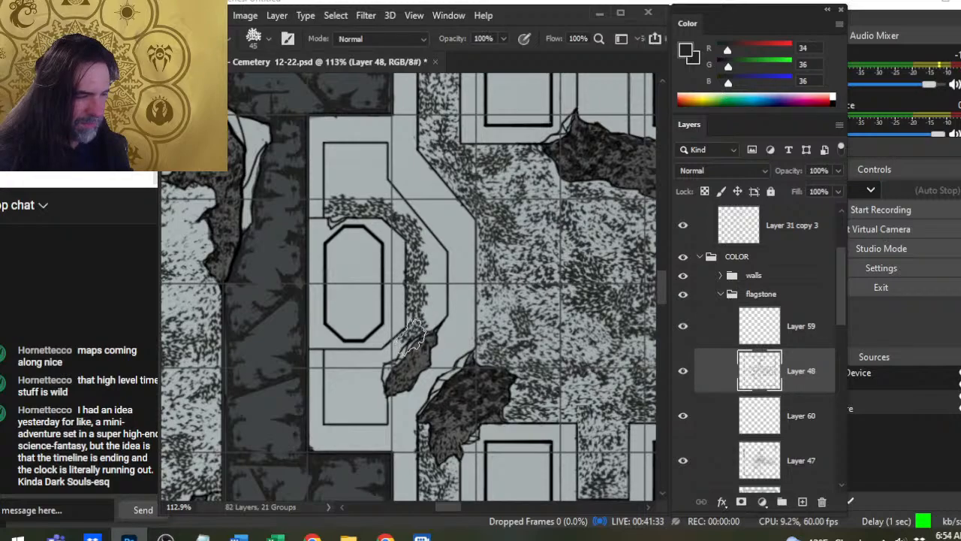
key(e)
key(b)
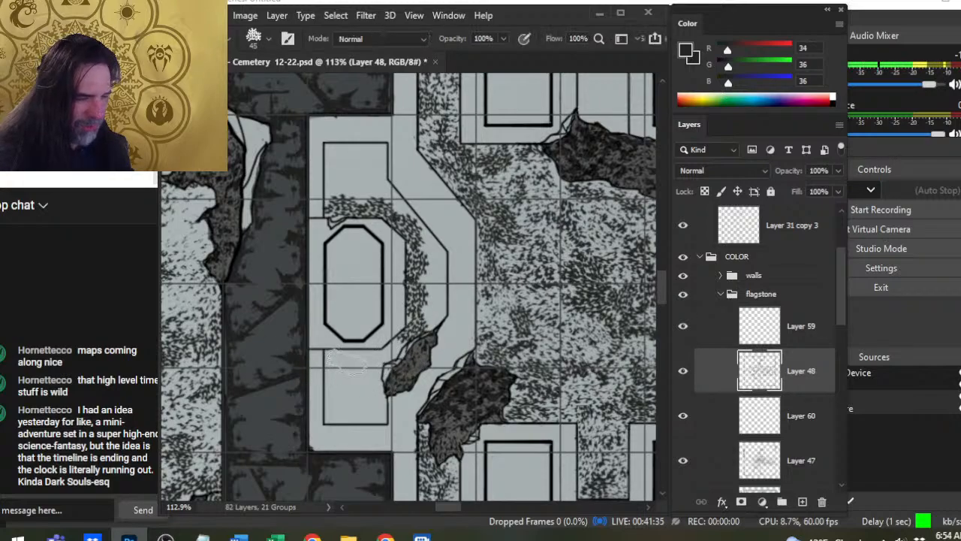
- Fill the rectangular recess south of the octagonal slab with 45 to 60 px speckle stamps and touch it up with the 45 px eraser
click(344, 361)
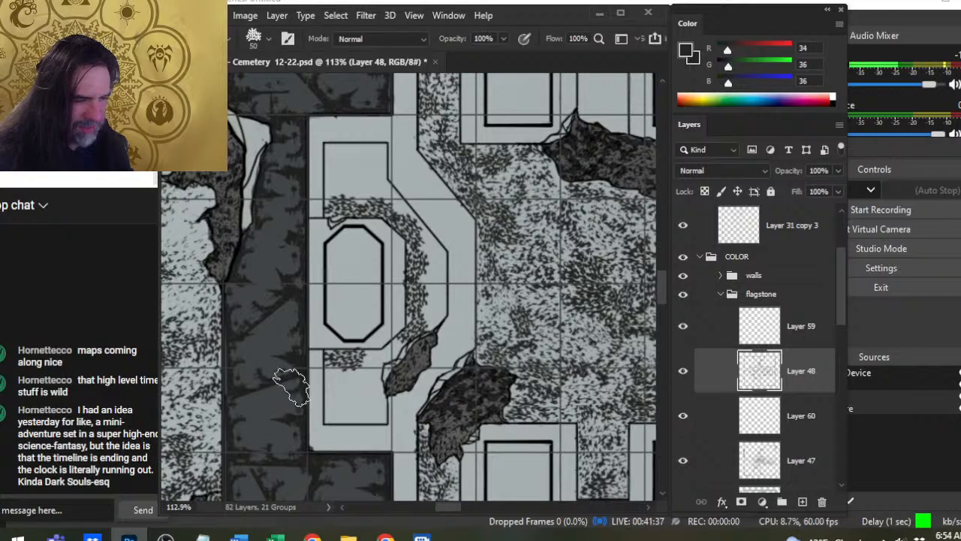
click(340, 379)
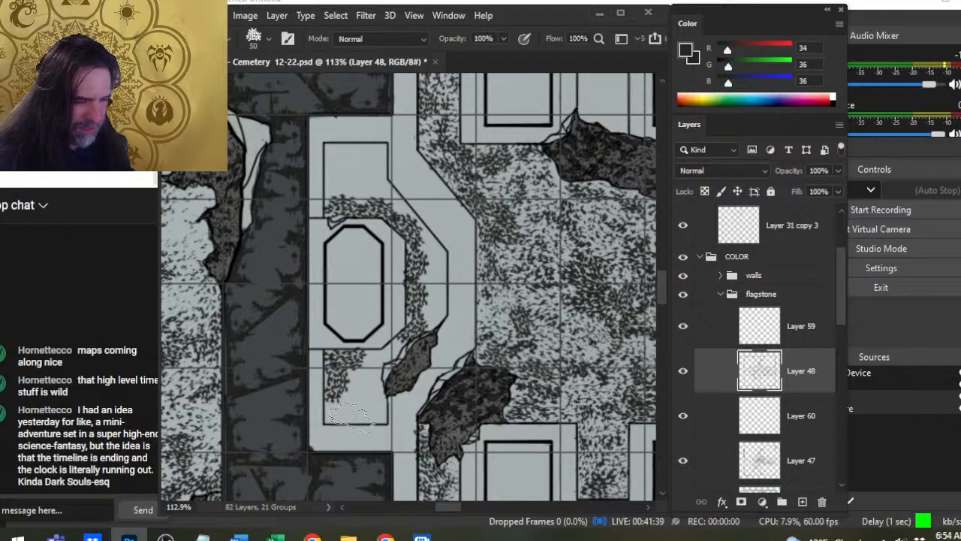
click(339, 410)
click(355, 411)
key(bracketright)
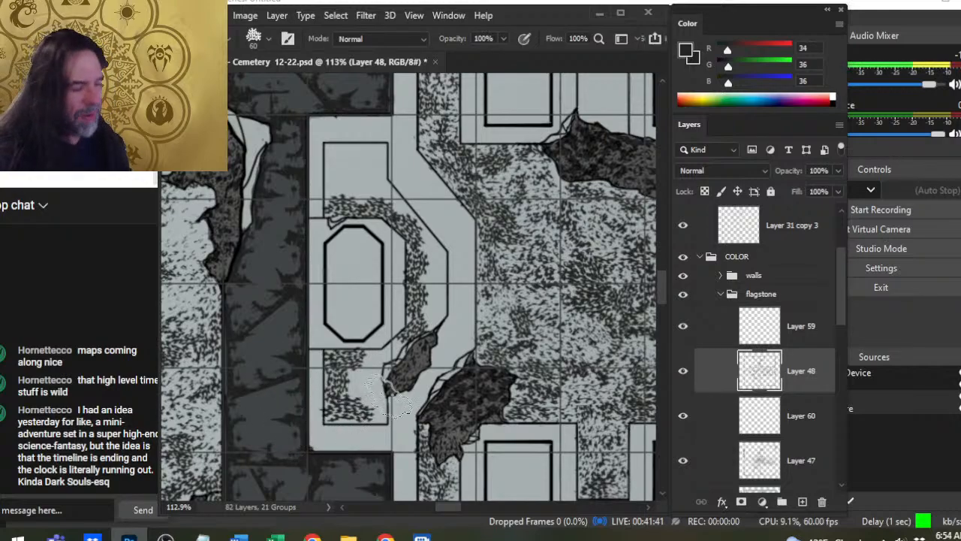
key(bracketleft)
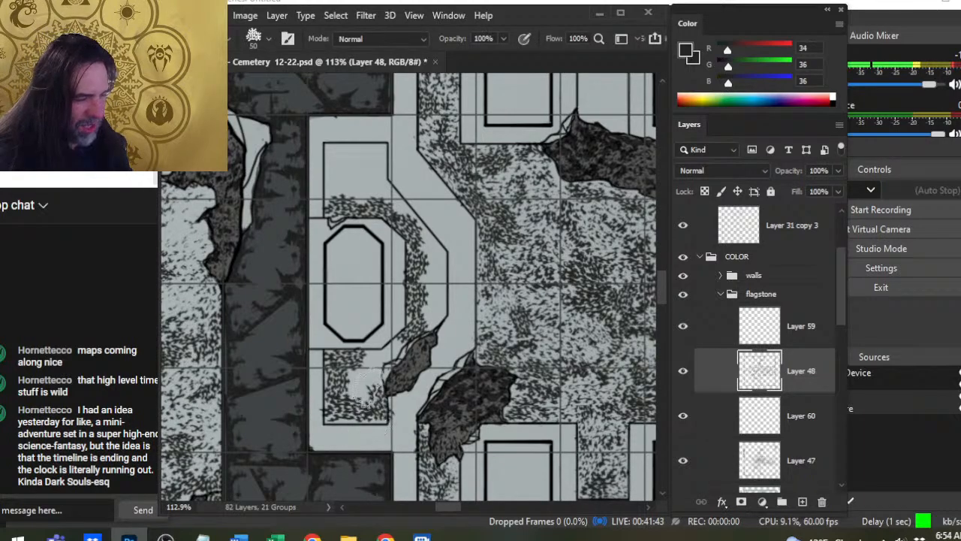
click(368, 386)
click(362, 392)
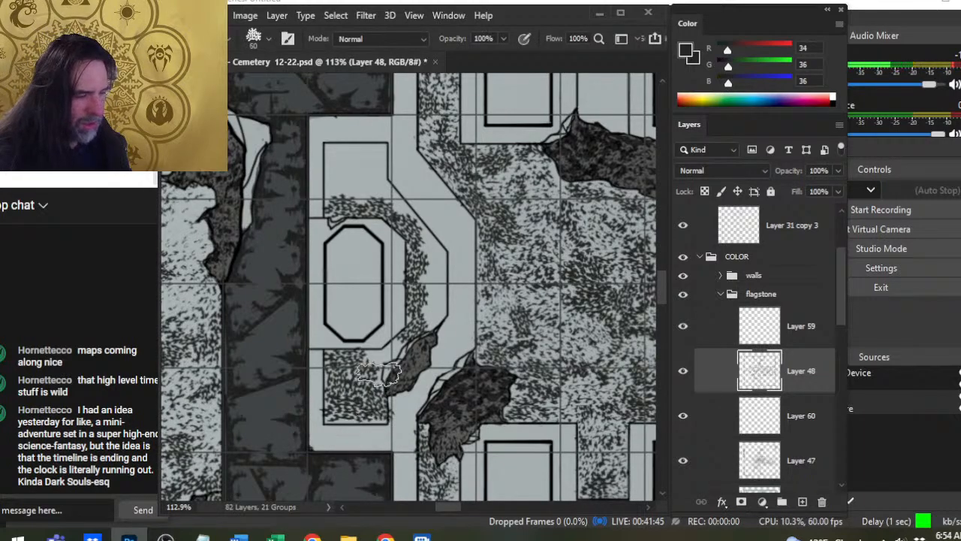
click(384, 357)
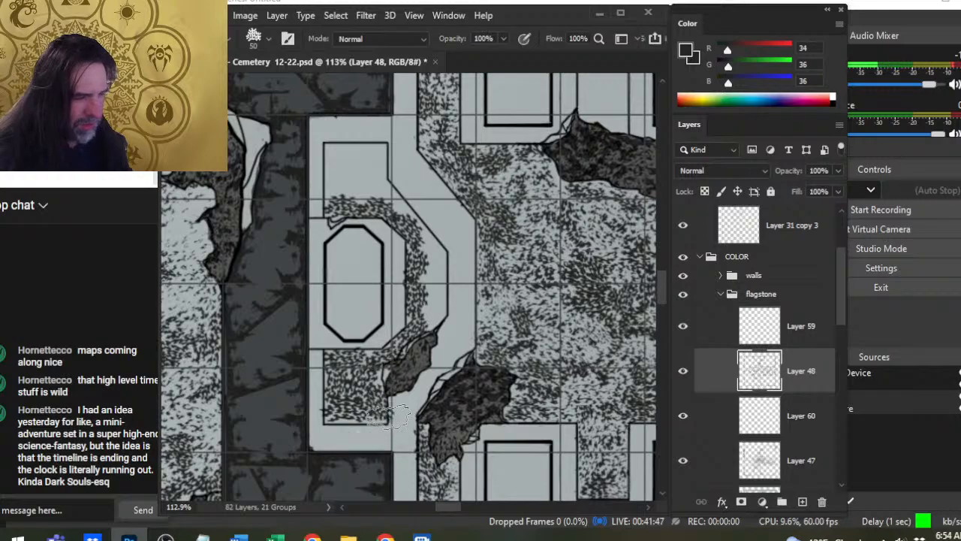
key(e)
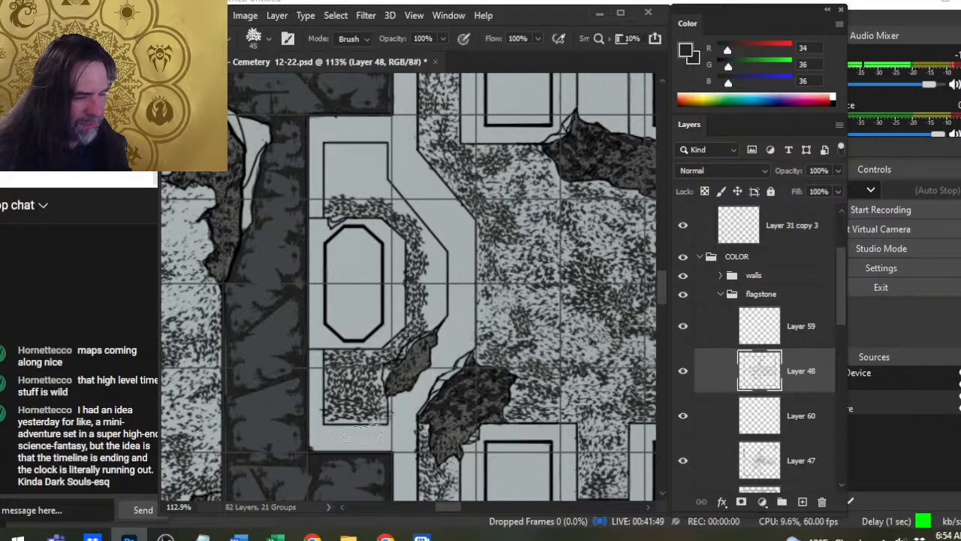
- Fill the rectangular recess north of the octagonal slab with 50 px speckles and soften its southern part with the 45 px eraser
key(b)
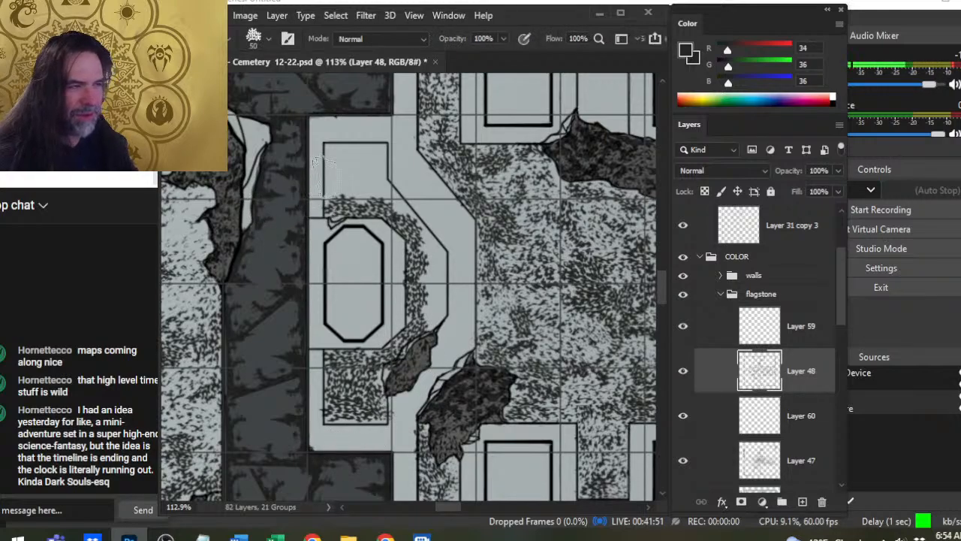
key(bracketright)
drag(328, 173, 321, 197)
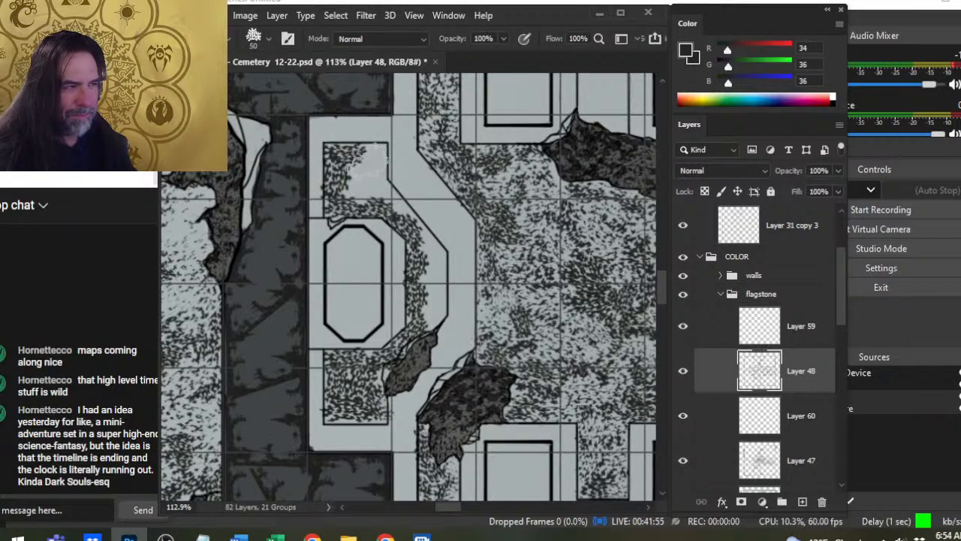
drag(369, 164, 368, 191)
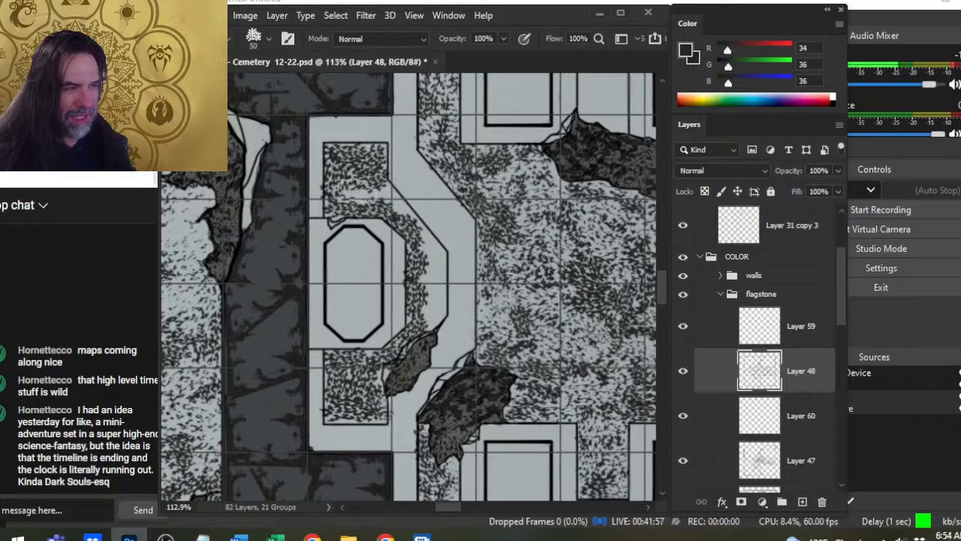
key(e)
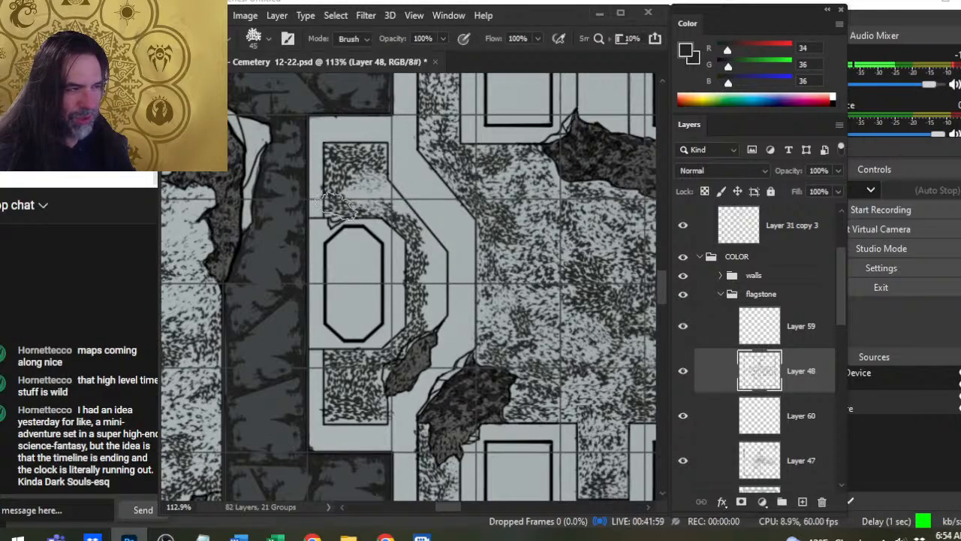
- Soften the speckles in the recesses north and south of the octagonal slab and on the step linking them with the 45 px eraser
key(b)
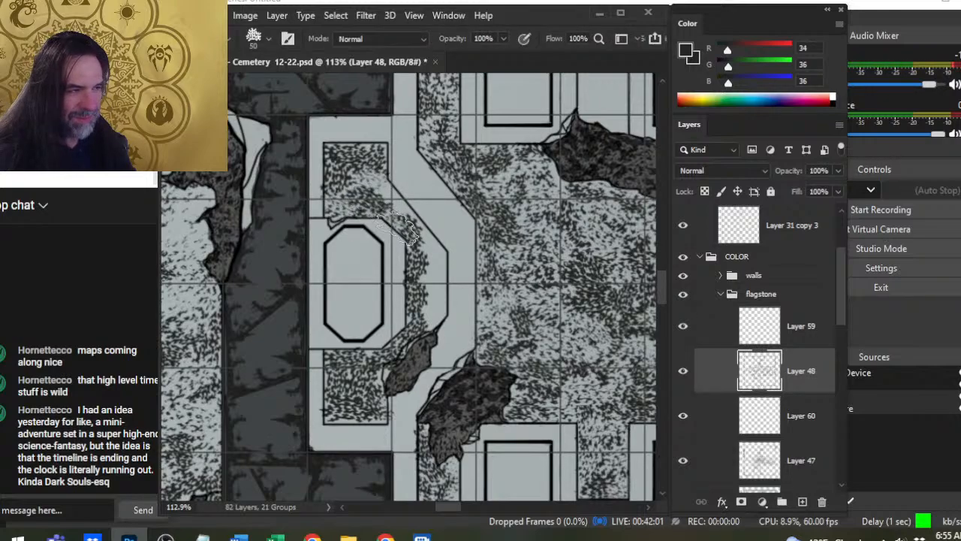
key(e)
mouse_move(366, 167)
mouse_down()
mouse_move(363, 250)
mouse_move(380, 237)
mouse_move(384, 203)
mouse_move(410, 259)
mouse_move(410, 226)
mouse_up()
mouse_move(423, 265)
mouse_down()
mouse_move(412, 283)
mouse_move(421, 307)
mouse_up()
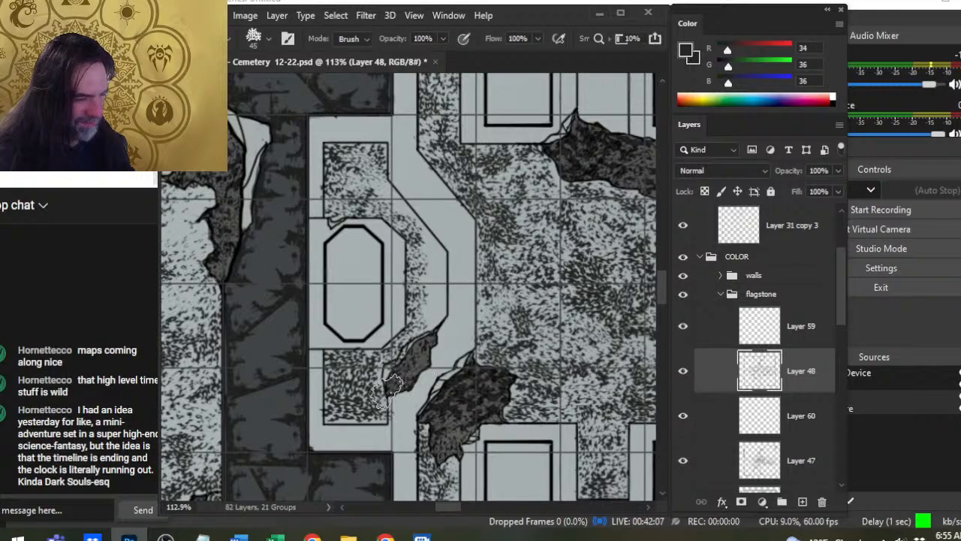
mouse_move(347, 421)
mouse_down()
mouse_move(366, 370)
mouse_move(344, 397)
mouse_move(359, 386)
mouse_up()
- Paint 50 and 45 px speckles along the outer edge of the step east of the octagonal slab
key(b)
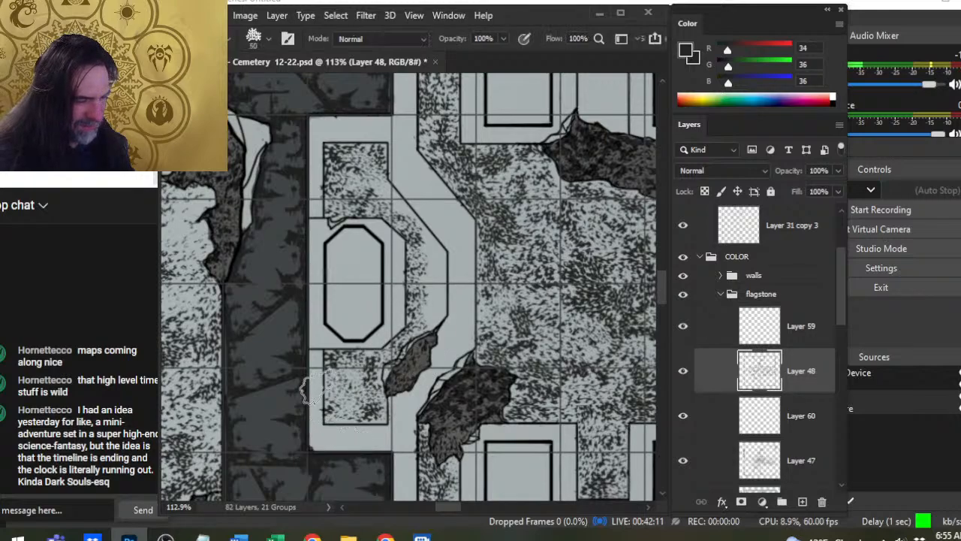
key(bracketleft)
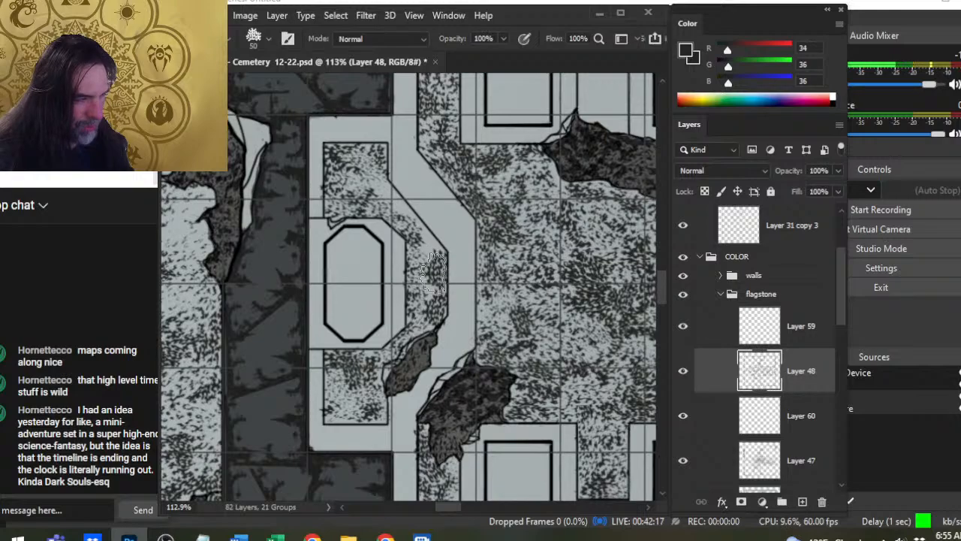
key(bracketleft)
drag(431, 231, 422, 235)
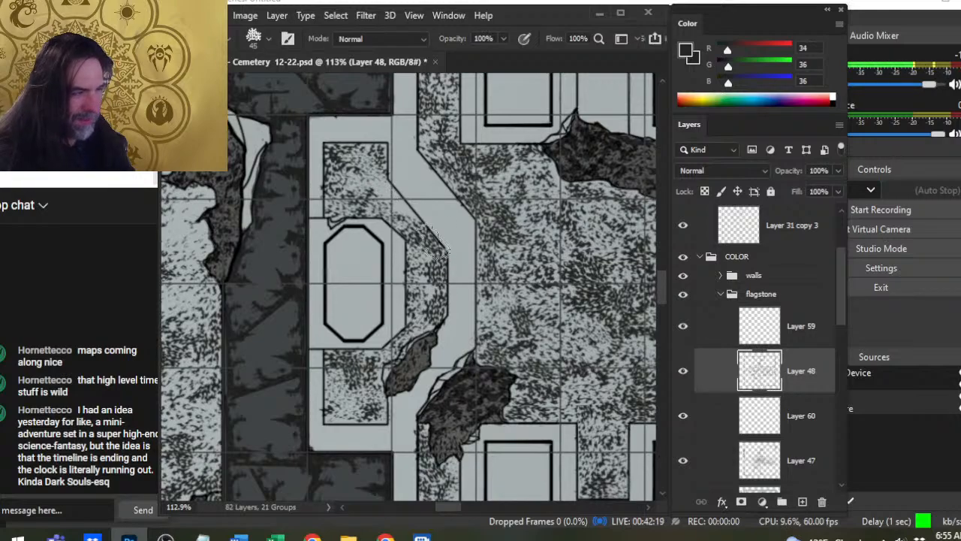
- Even out the texture in the recess north of the octagonal slab with 45 px speckle stamps and the 45 px eraser
drag(522, 281, 395, 244)
drag(387, 201, 513, 413)
drag(390, 219, 552, 408)
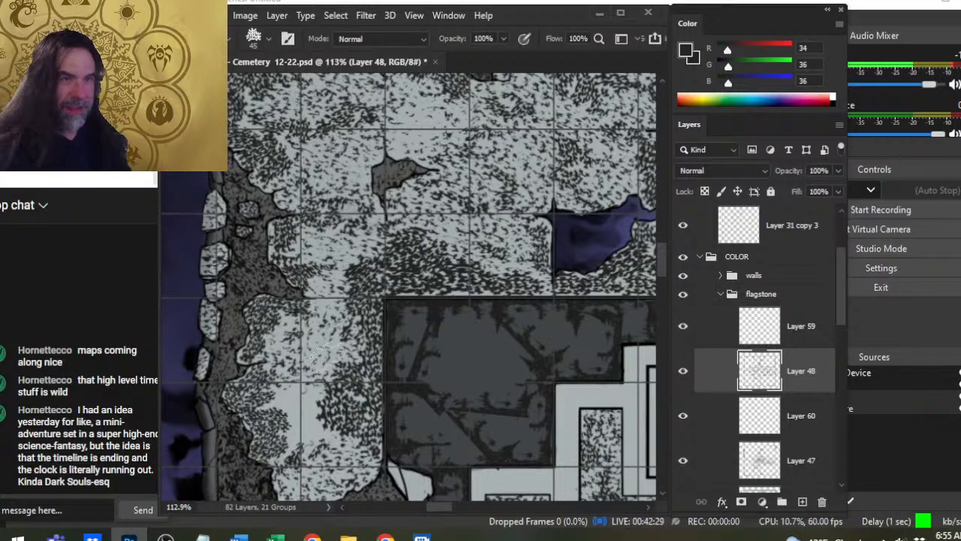
drag(478, 360, 386, 230)
drag(443, 346, 330, 216)
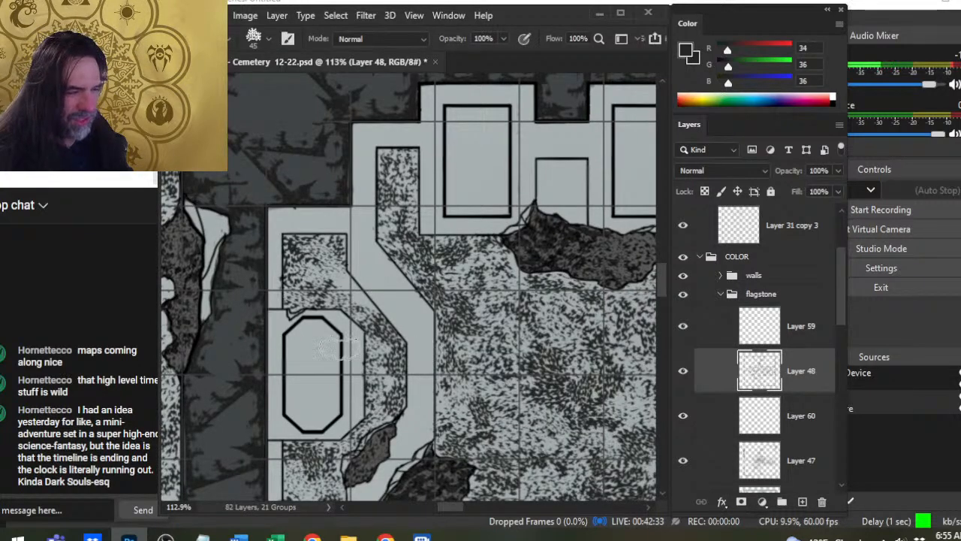
drag(351, 294, 332, 296)
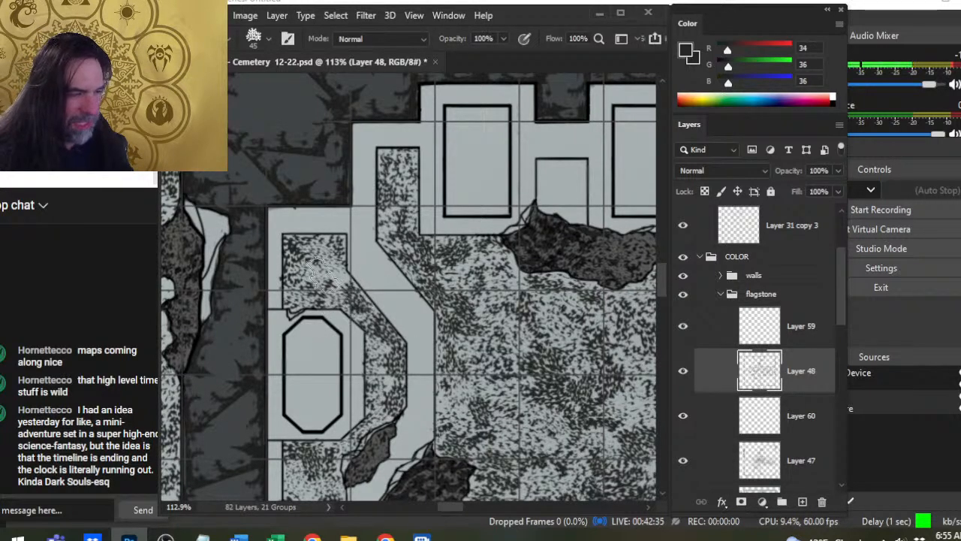
key(ctrl+space)
drag(462, 296, 332, 313)
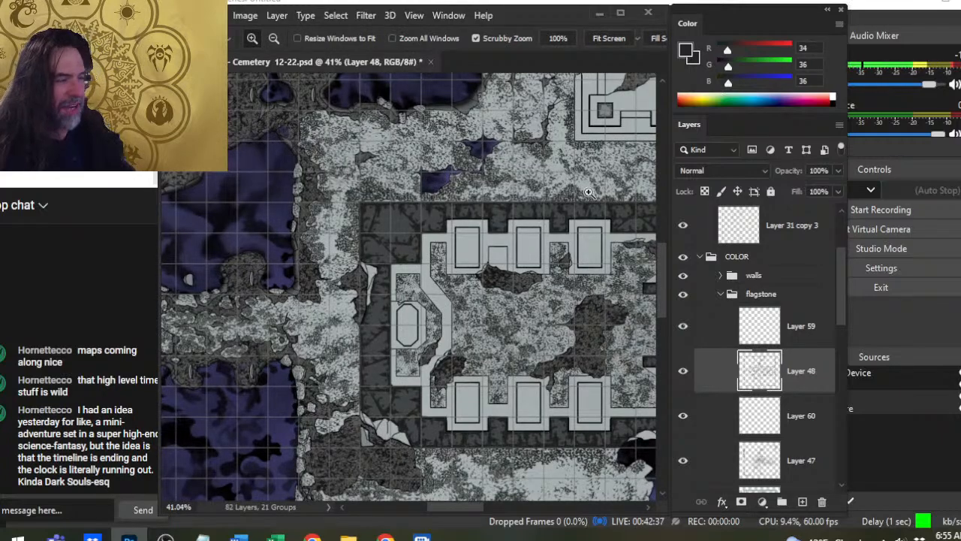
drag(424, 292, 469, 292)
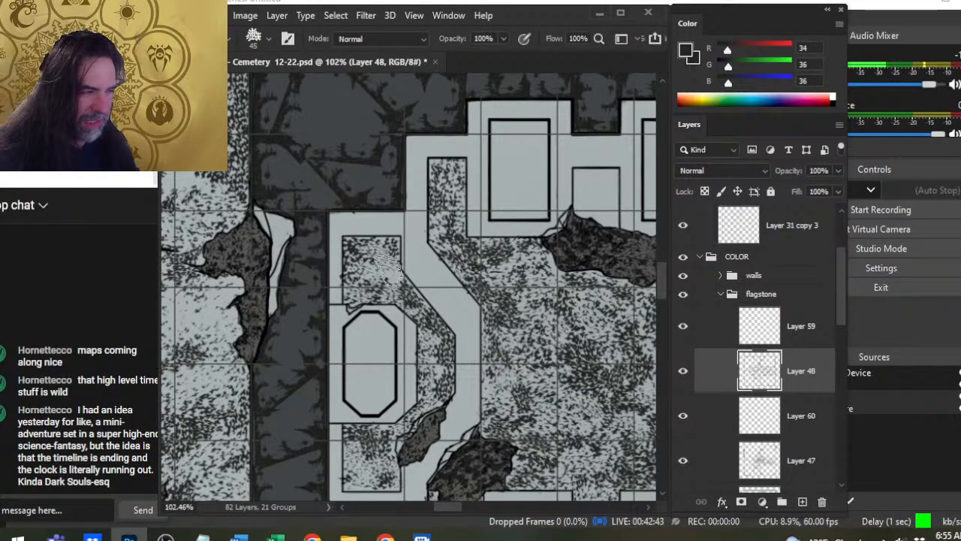
click(389, 284)
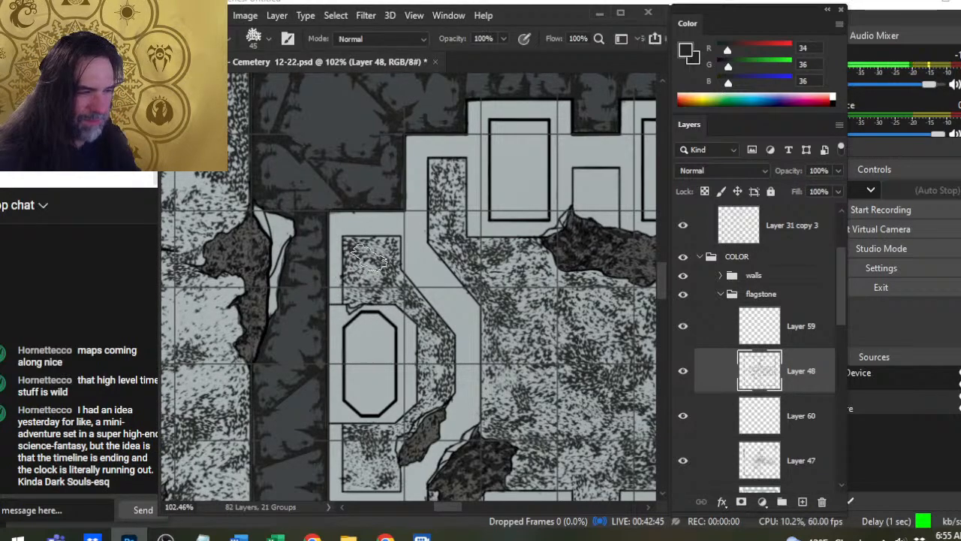
click(366, 280)
key(e)
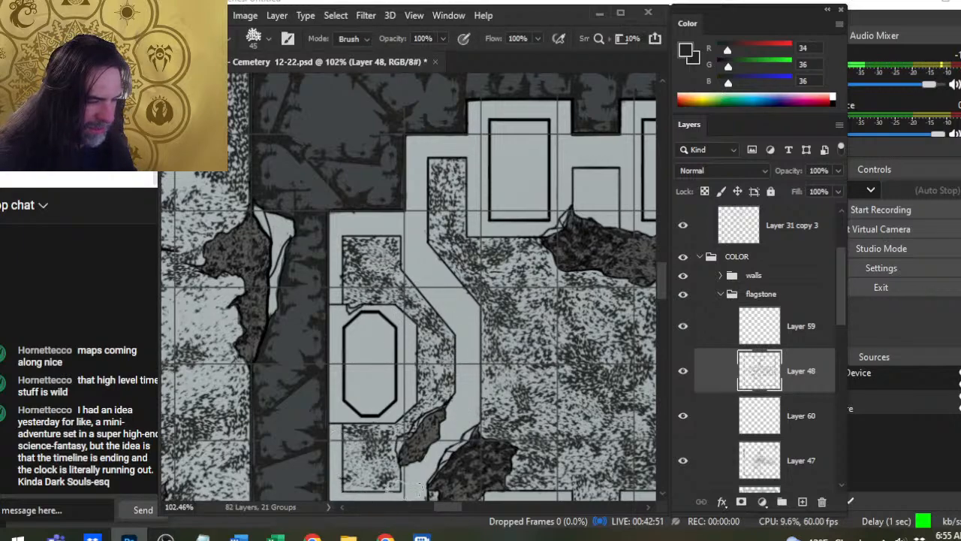
- Speckle the pale border around the northern recess with 45 and 40 px stamps and soften it with the 45 px eraser
key(b)
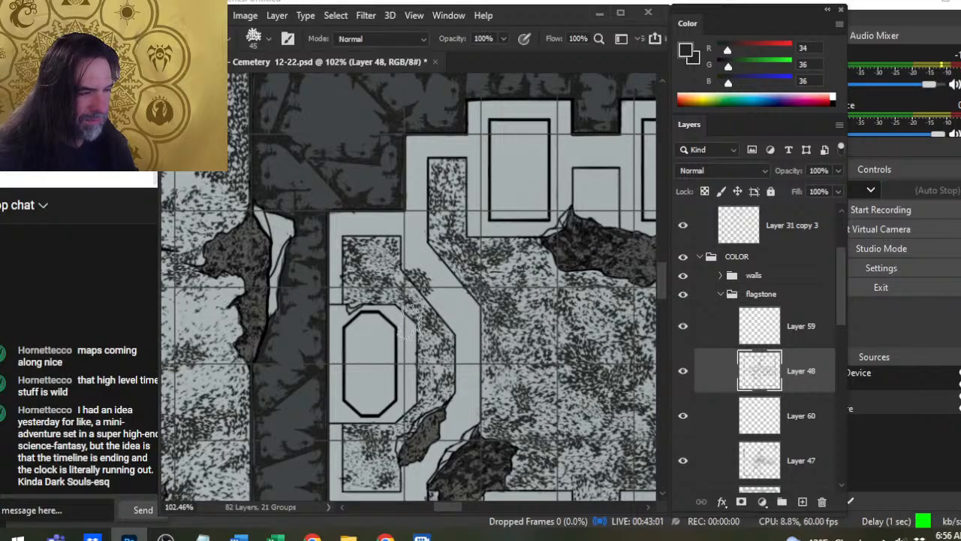
key(e)
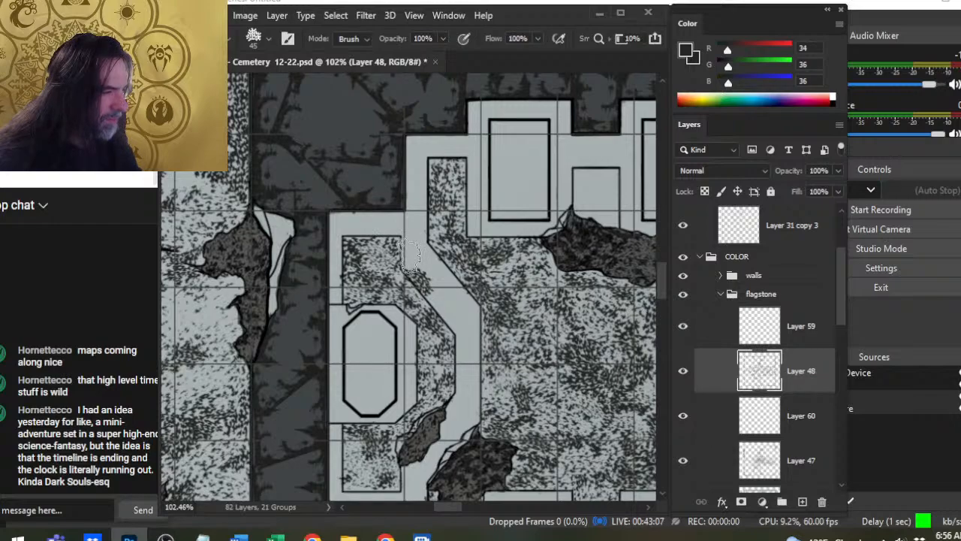
key(b)
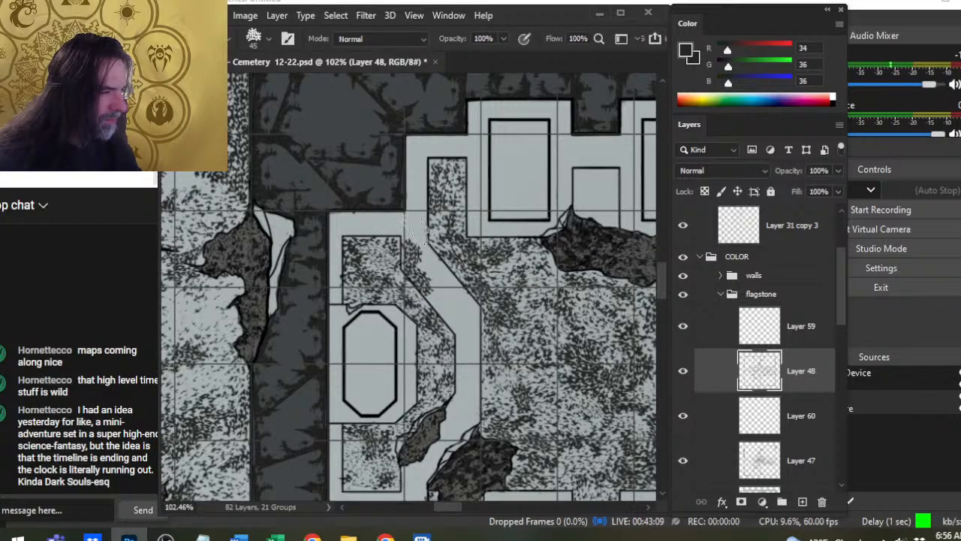
drag(411, 225, 418, 235)
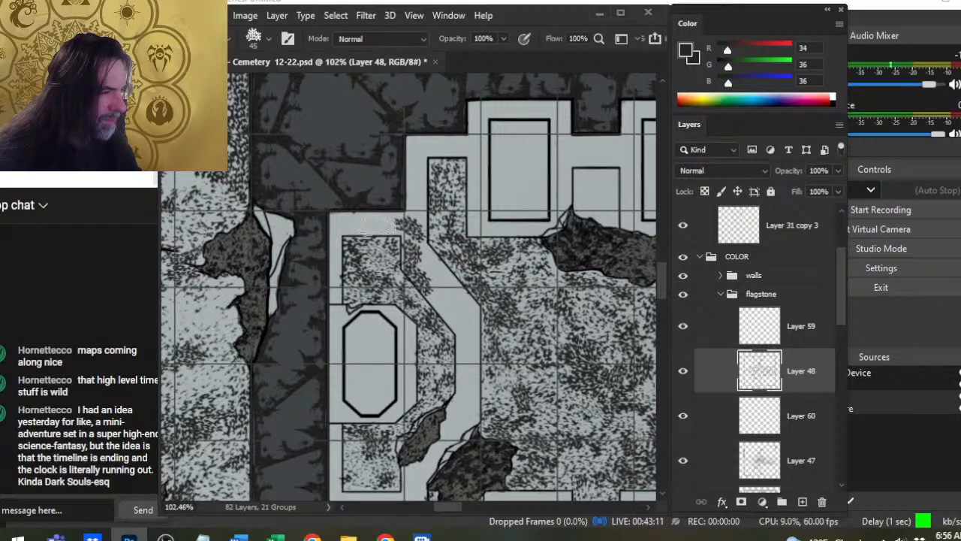
key(bracketleft)
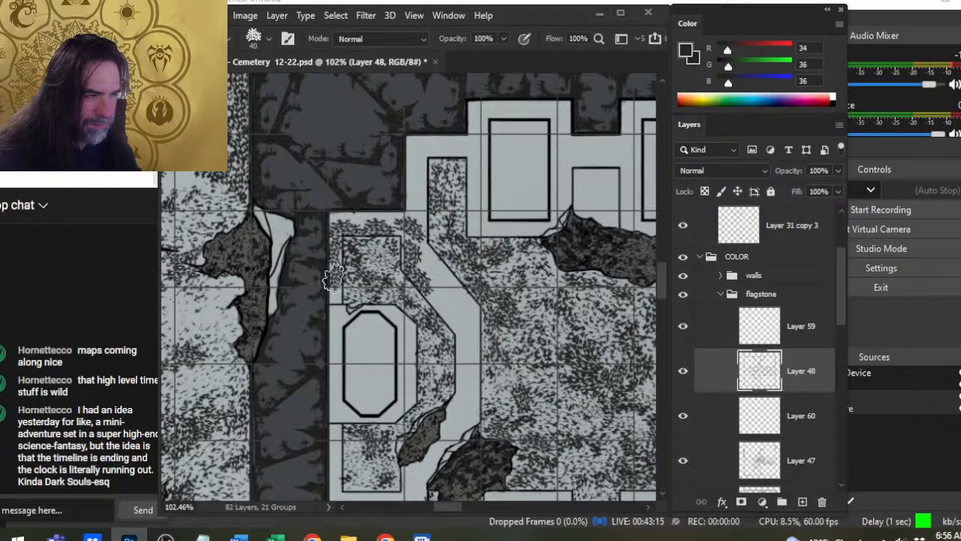
key(e)
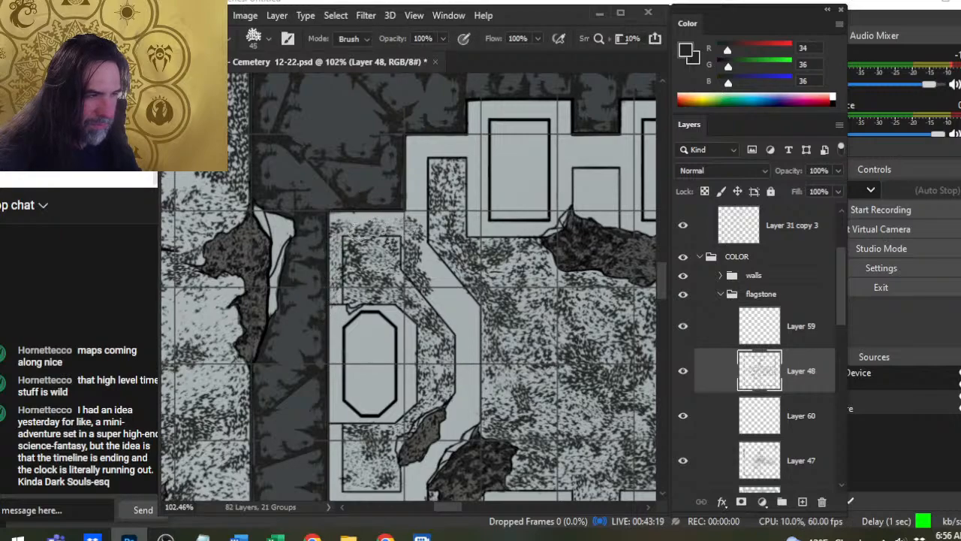
- Extend the border speckles north to the first northern slab with 40 and 35 px stamps, softening them with the 45 px eraser
key(b)
mouse_move(336, 217)
mouse_down()
mouse_move(395, 223)
mouse_move(402, 256)
mouse_move(418, 209)
mouse_up()
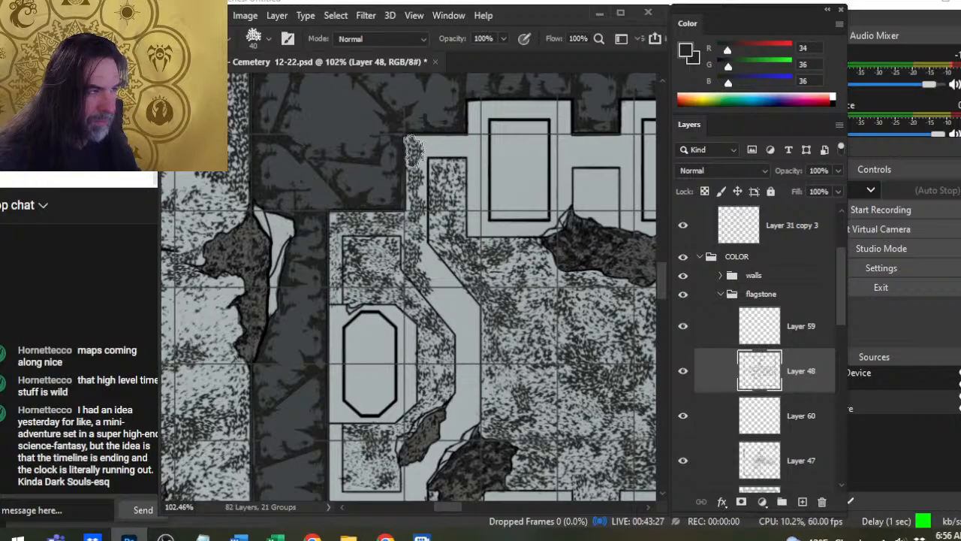
drag(434, 143, 433, 143)
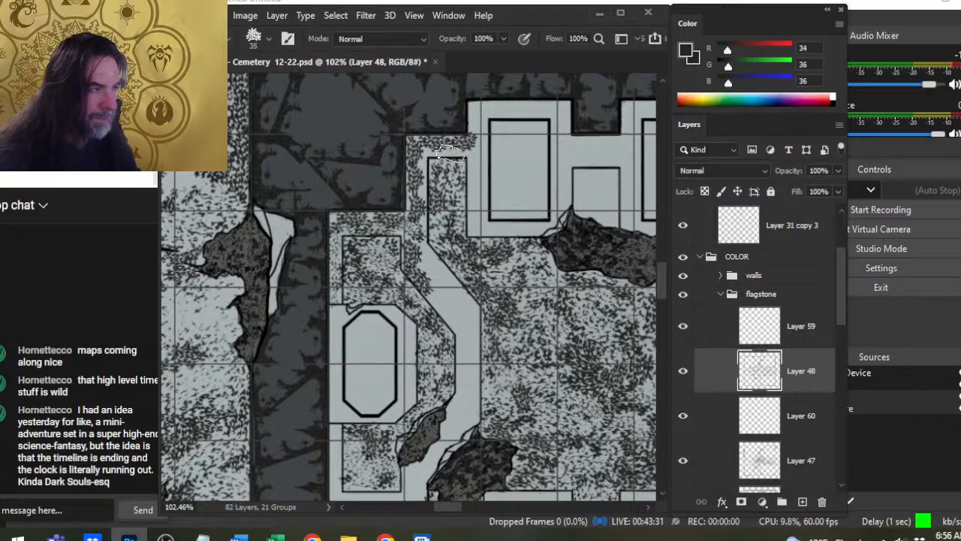
drag(451, 154, 449, 155)
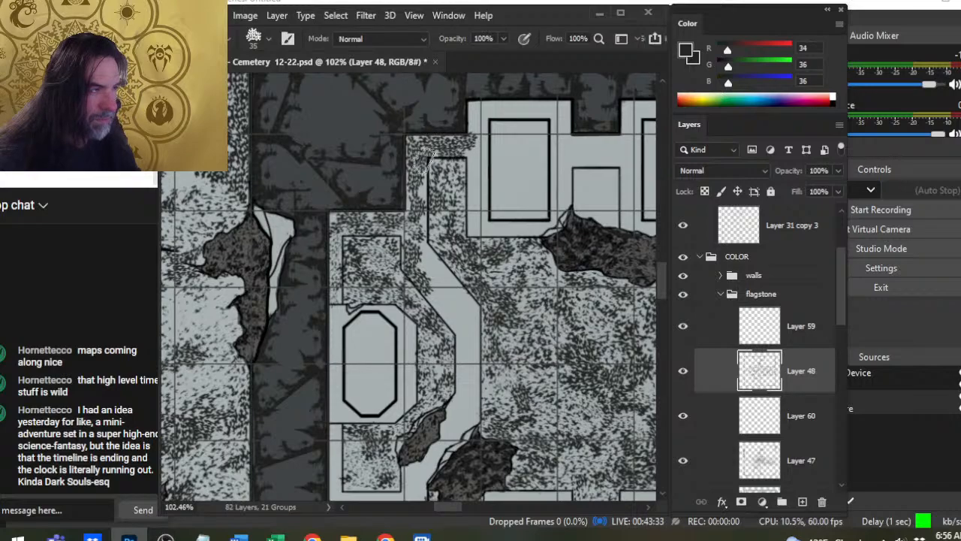
key(e)
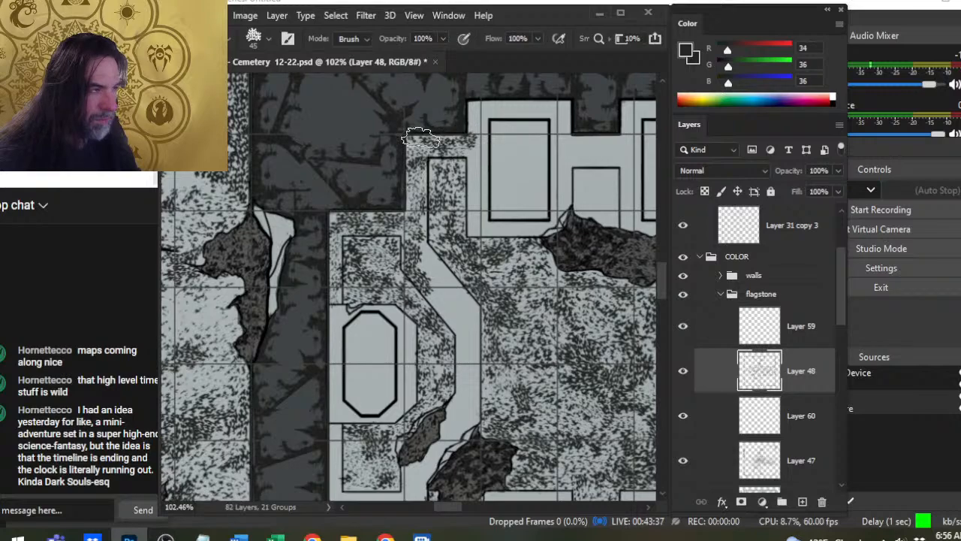
key(b)
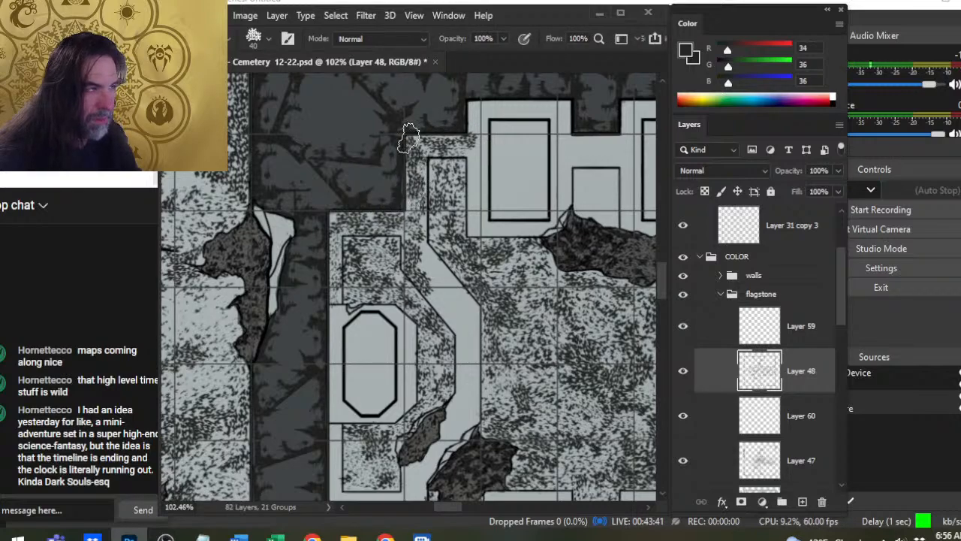
key(e)
- Paint speckles, mainly at 50 and 60 px, down the border's diagonal and straight eastern stretch toward the southwestern broken patch
key(b)
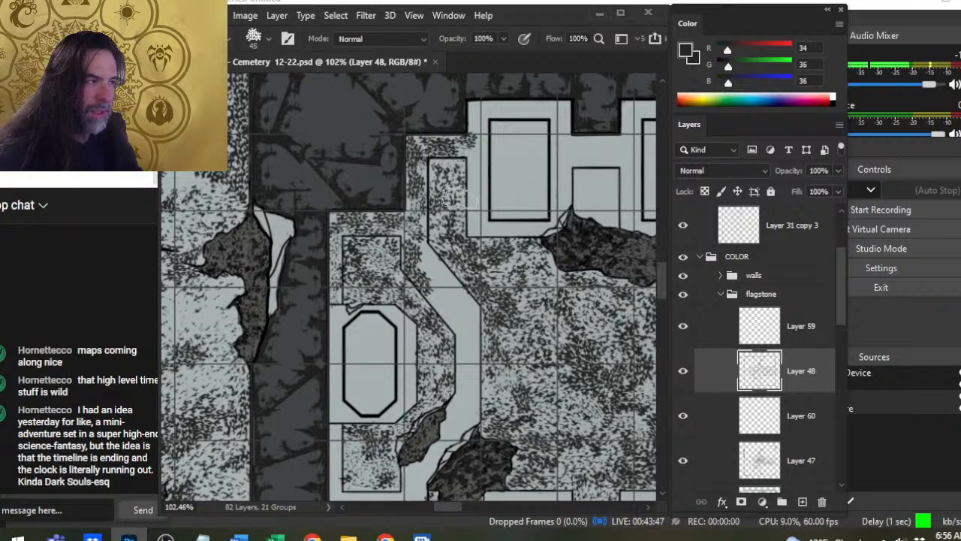
drag(464, 227, 372, 247)
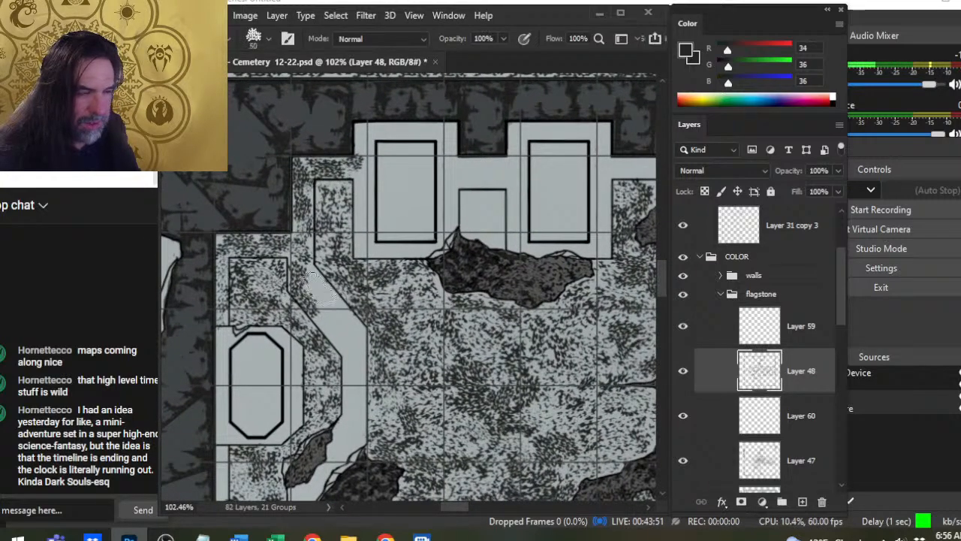
key(bracketright)
mouse_move(323, 289)
mouse_down()
mouse_move(320, 328)
mouse_move(307, 313)
mouse_move(289, 328)
mouse_move(329, 330)
mouse_move(330, 345)
mouse_move(298, 336)
mouse_move(332, 307)
mouse_move(328, 355)
mouse_move(342, 358)
mouse_move(352, 332)
mouse_move(342, 328)
mouse_move(322, 365)
mouse_move(352, 362)
mouse_move(352, 339)
mouse_move(351, 376)
mouse_up()
key(bracketleft)
key(bracketleft)
key(bracketright)
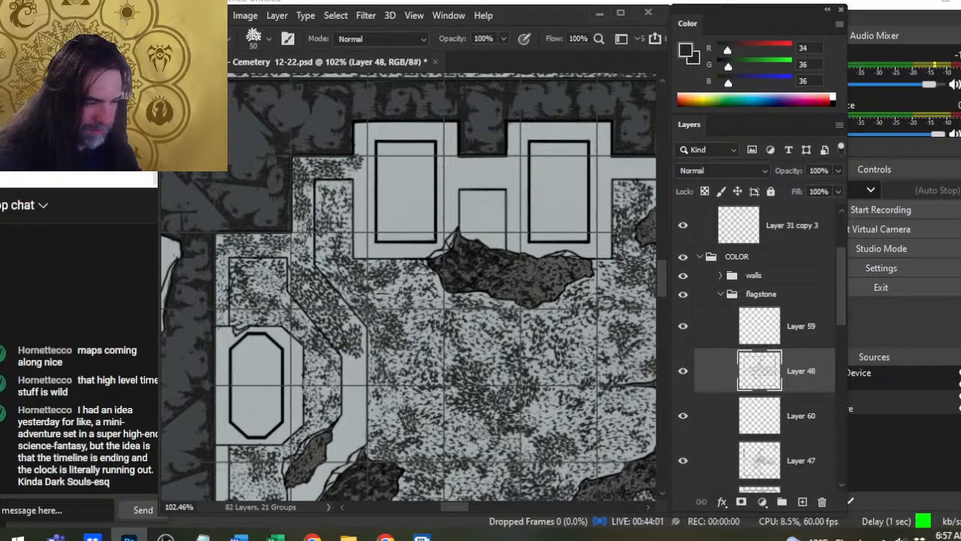
key(bracketright)
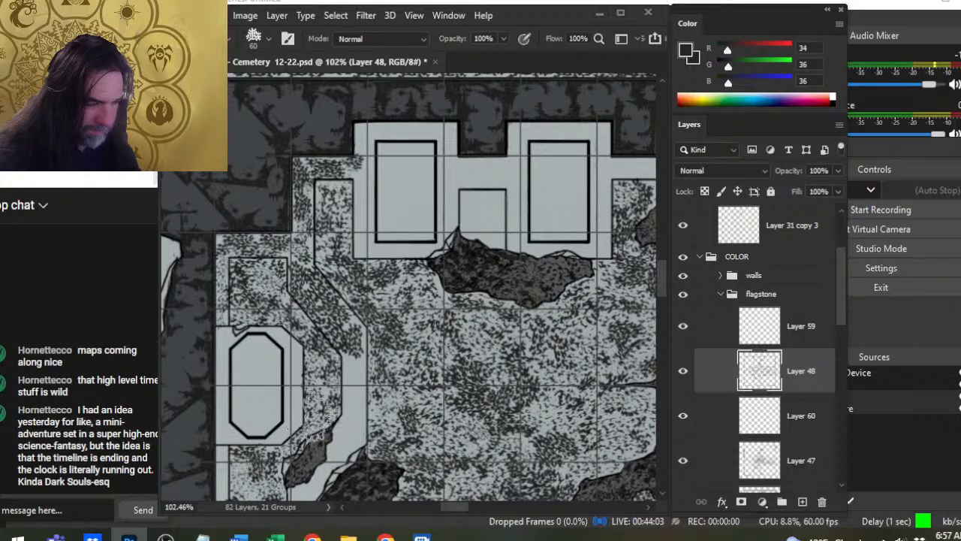
drag(350, 382, 354, 410)
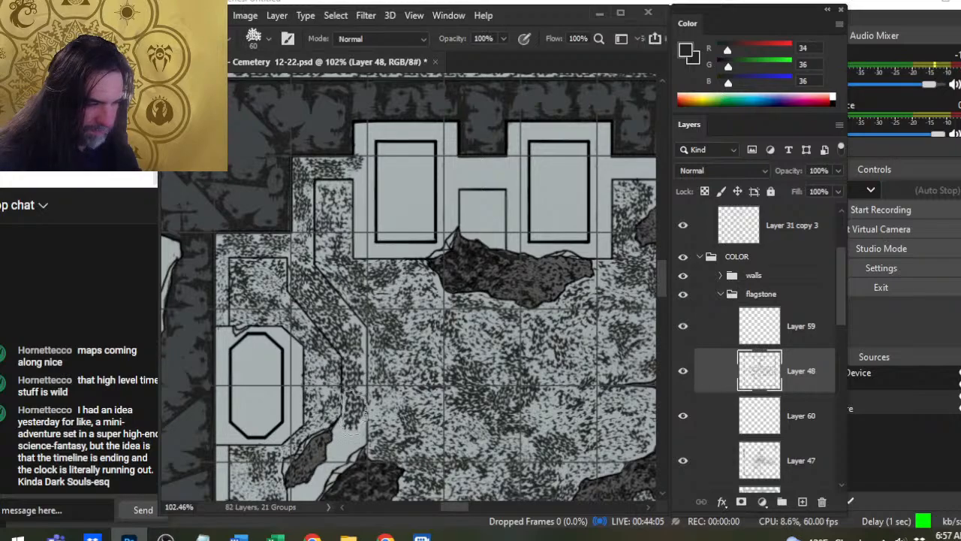
- Fill the border around the southern recess with 50 and 45 px speckles and touch it up with the 45 px eraser
key(space)
drag(384, 376, 452, 285)
mouse_move(405, 352)
mouse_down()
mouse_move(374, 390)
mouse_move(383, 399)
mouse_move(366, 426)
mouse_up()
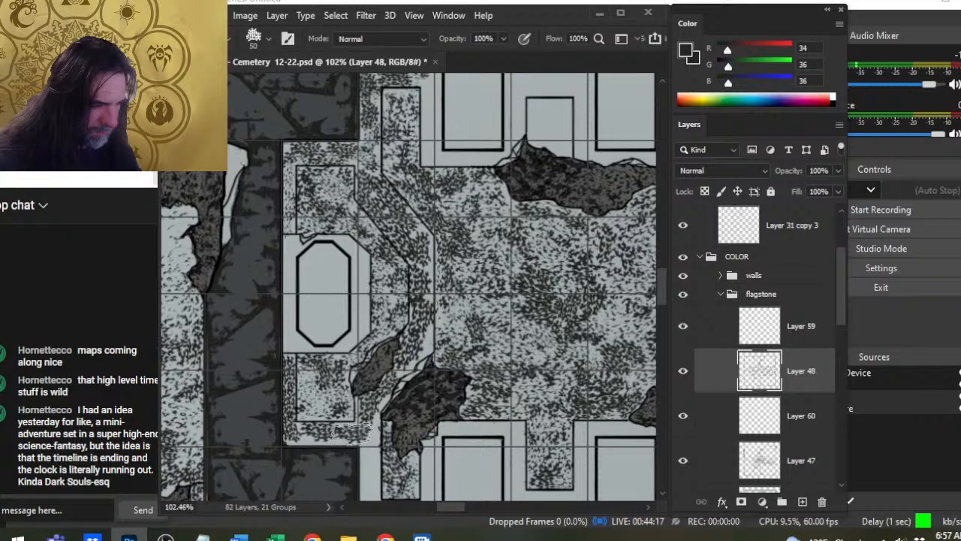
key(e)
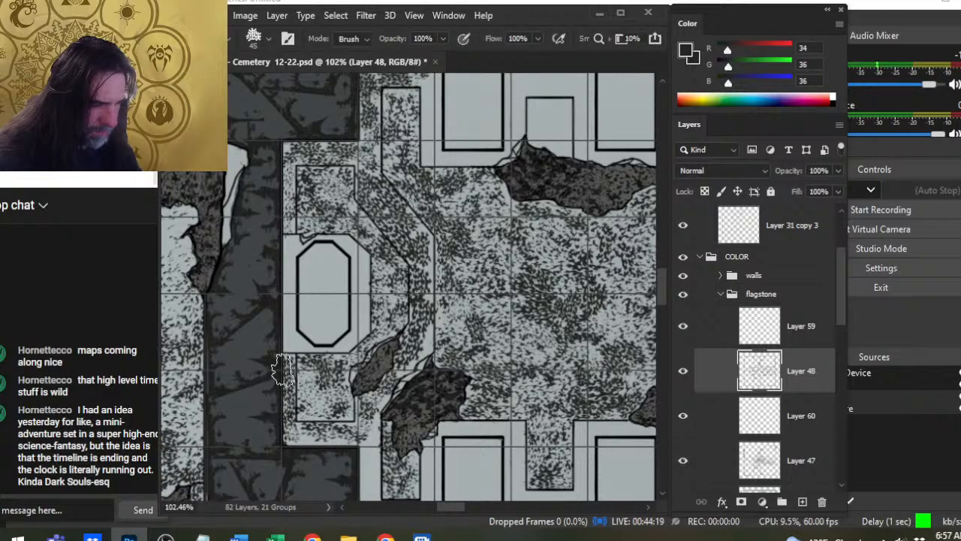
key(b)
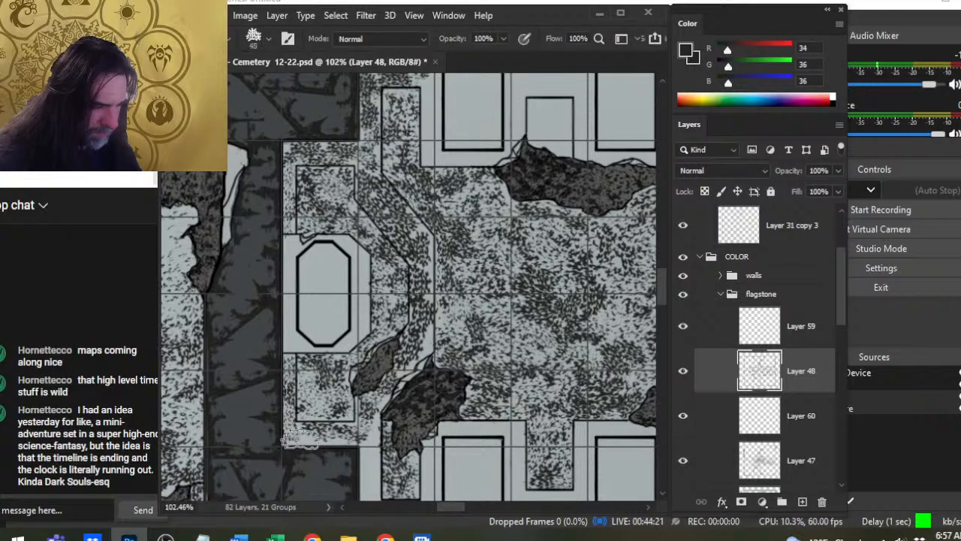
key(e)
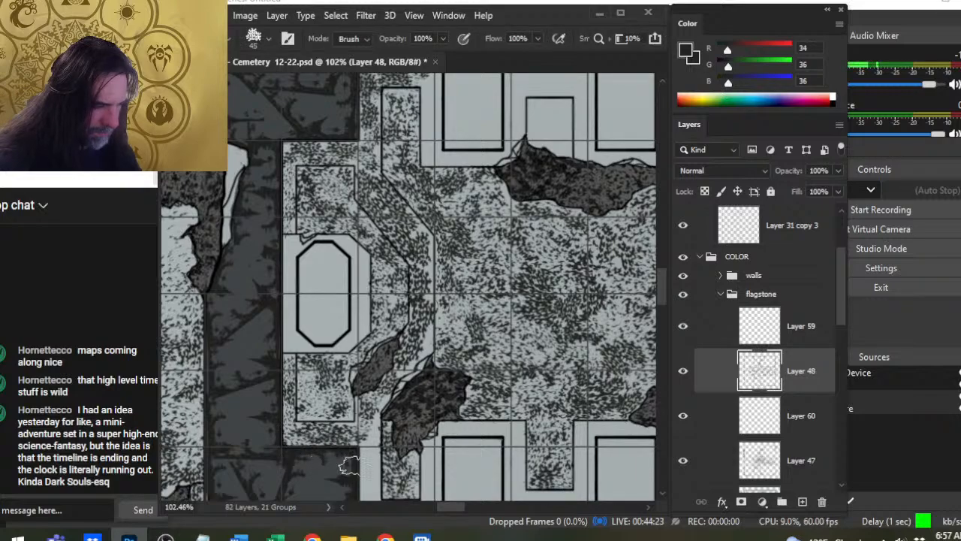
- Speckle the southwestern alcove's border up to the first southern slab at 50 px and soften the western border with the 45 px eraser
key(b)
mouse_move(368, 438)
mouse_down()
mouse_move(423, 294)
mouse_move(378, 396)
mouse_move(391, 387)
mouse_move(407, 427)
mouse_move(411, 391)
mouse_move(409, 415)
mouse_move(443, 436)
mouse_move(436, 406)
mouse_move(443, 420)
mouse_move(461, 396)
mouse_move(439, 384)
mouse_move(463, 395)
mouse_move(455, 352)
mouse_move(463, 449)
mouse_up()
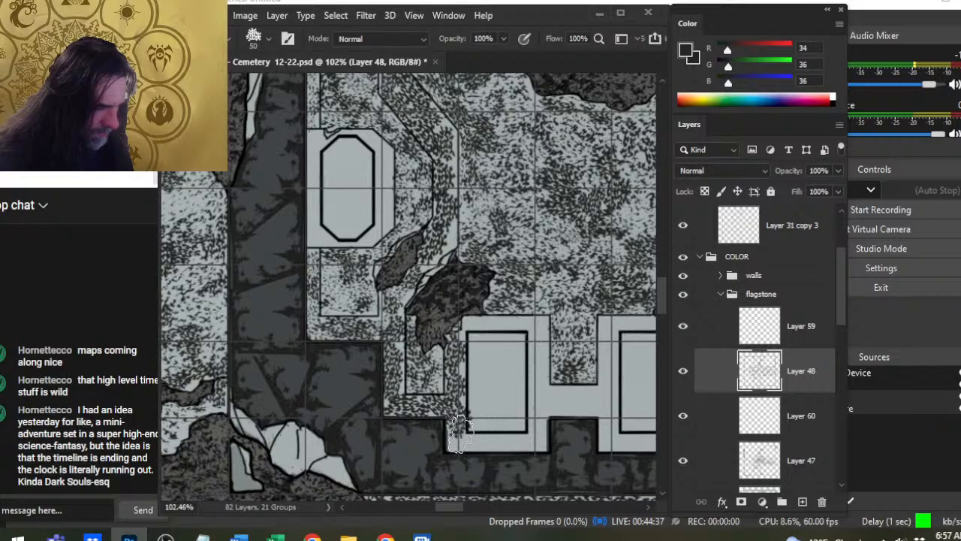
key(e)
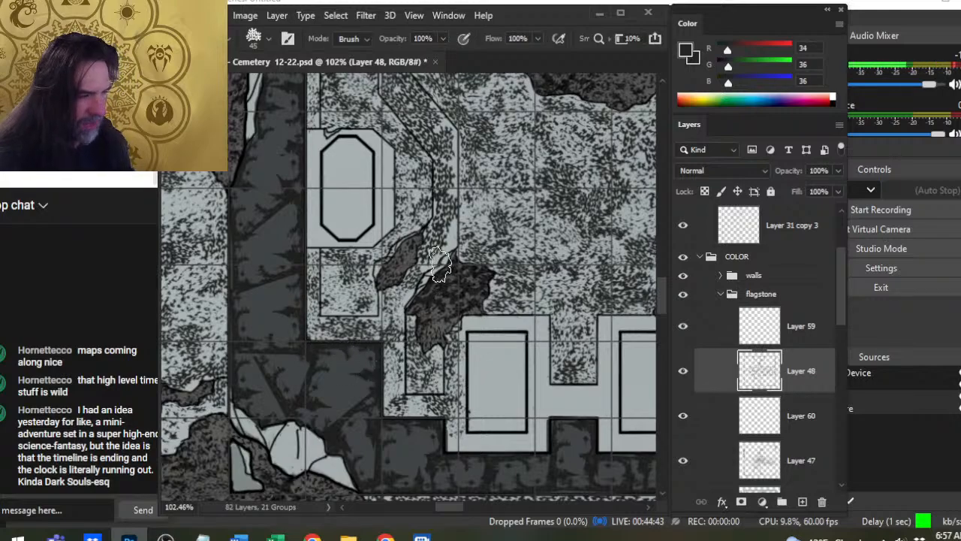
drag(446, 306, 425, 392)
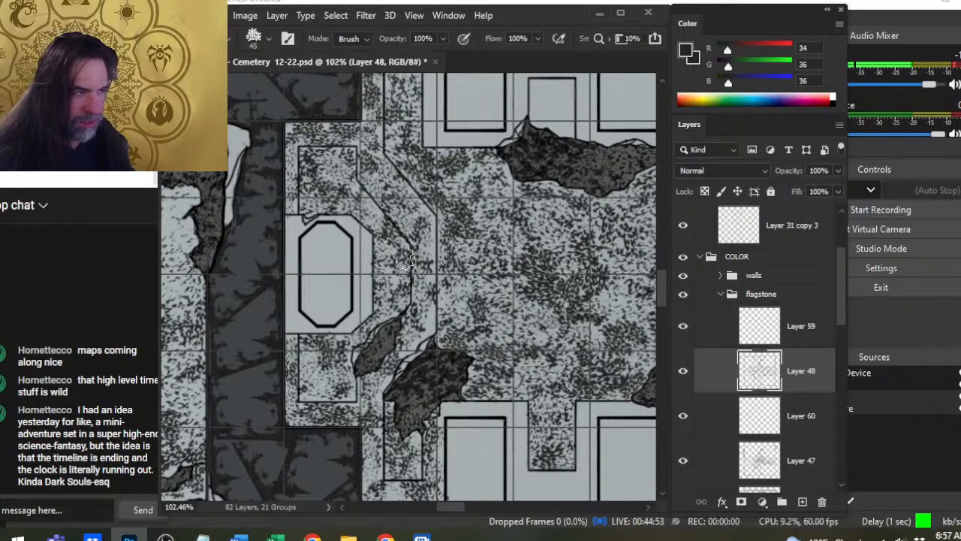
- Darken the speckles in the inset panels north and south of the western octagonal slab at 50 px, softening with 45 and 35 px erasers
key(b)
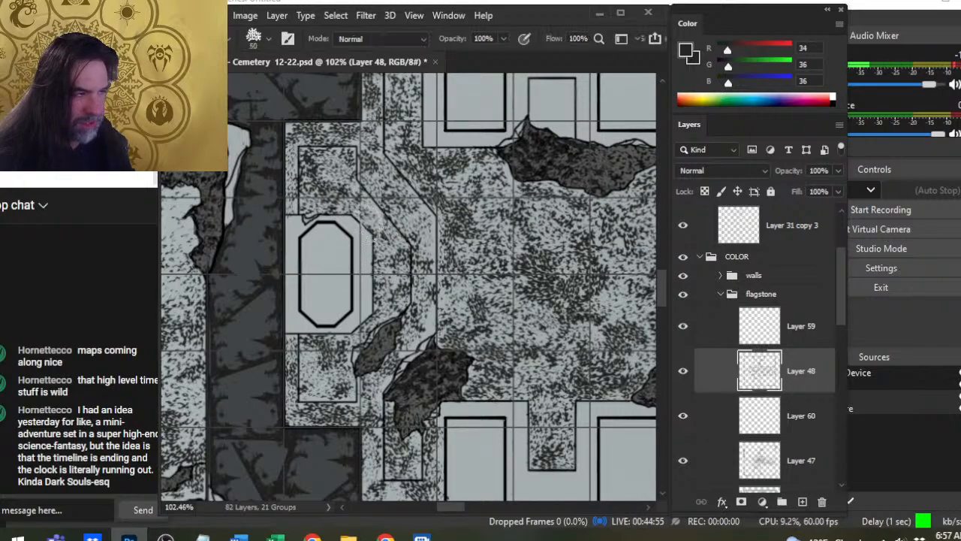
click(334, 178)
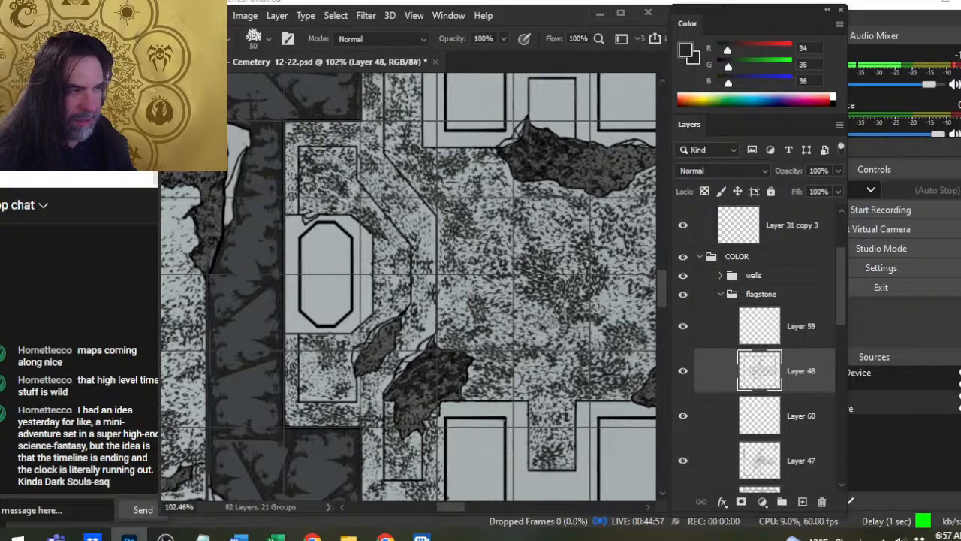
key(e)
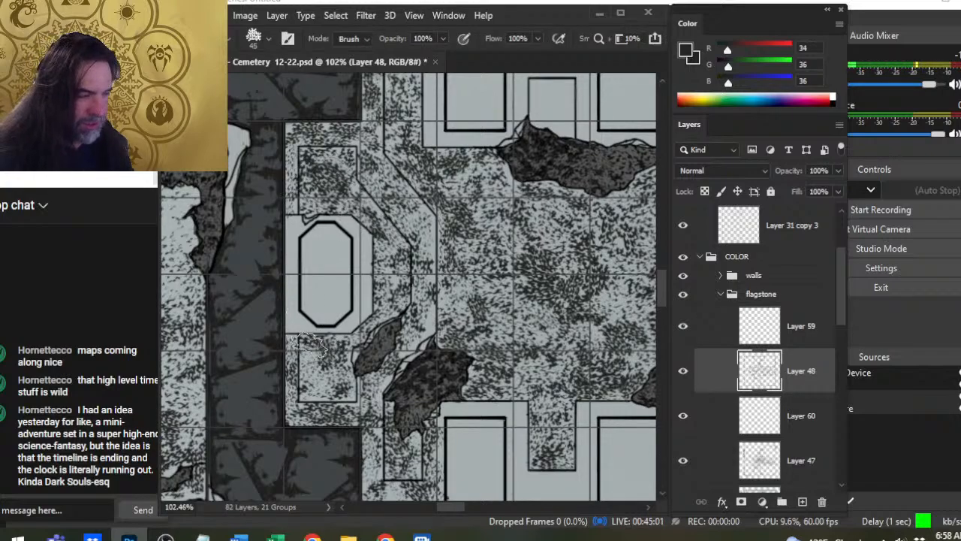
key(b)
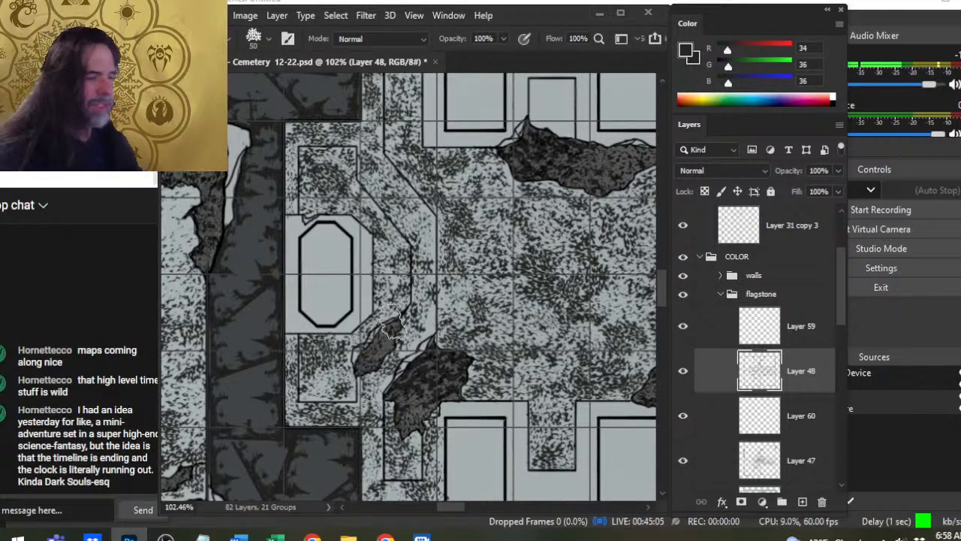
key(e)
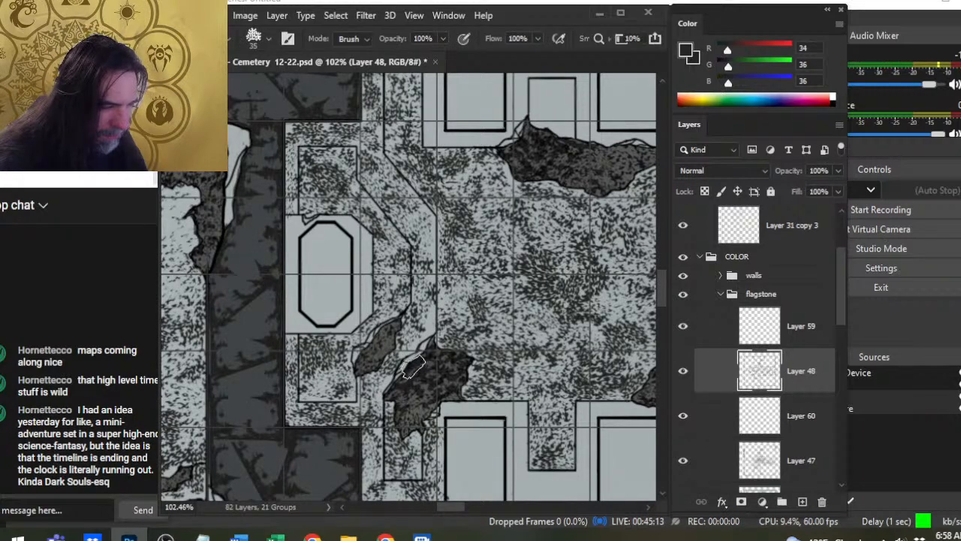
scroll(417, 396, up, 3)
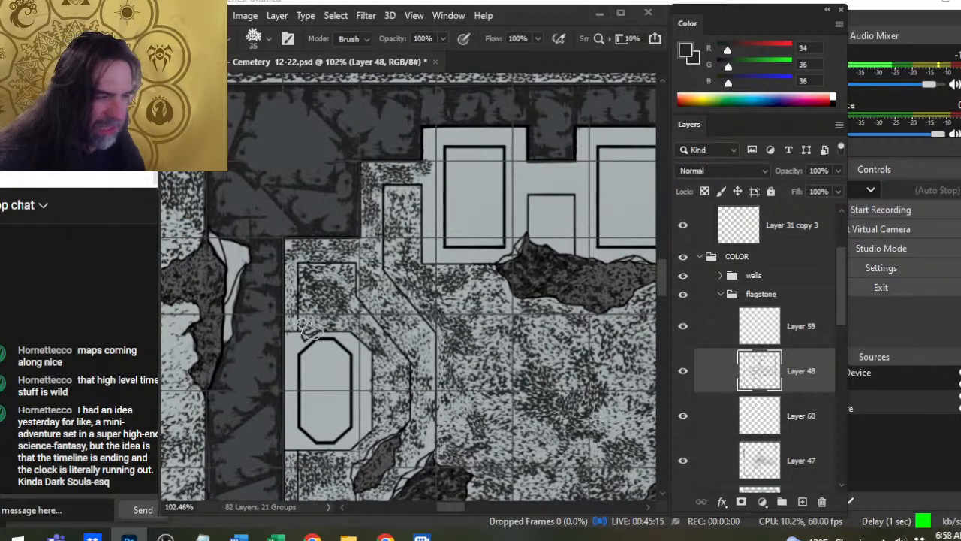
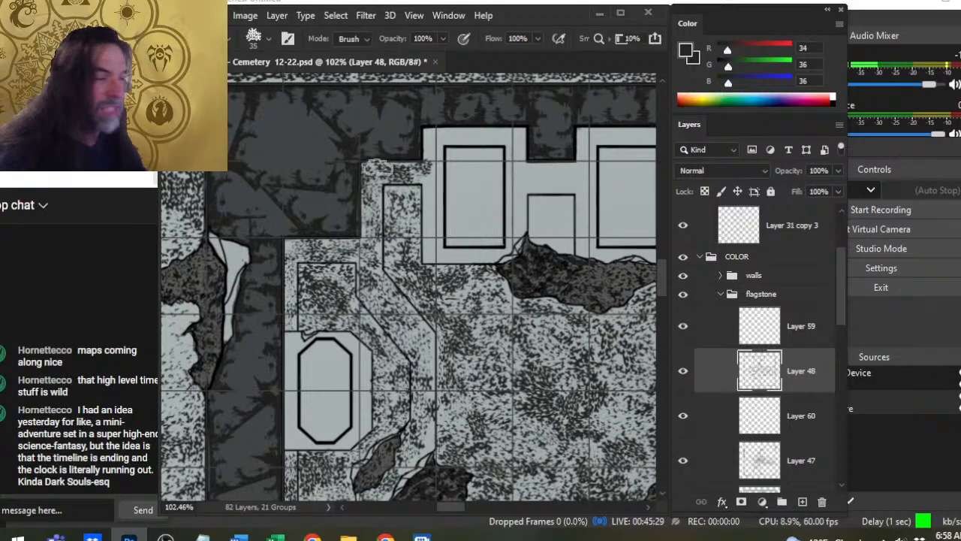
- Touch up the speckles in the northwestern recess and its border with the brush and the 45 px eraser
key(b)
mouse_move(402, 215)
mouse_down()
mouse_move(414, 246)
mouse_move(430, 234)
mouse_move(409, 256)
mouse_move(442, 229)
mouse_move(433, 221)
mouse_move(440, 282)
mouse_up()
key(e)
key(b)
key(e)
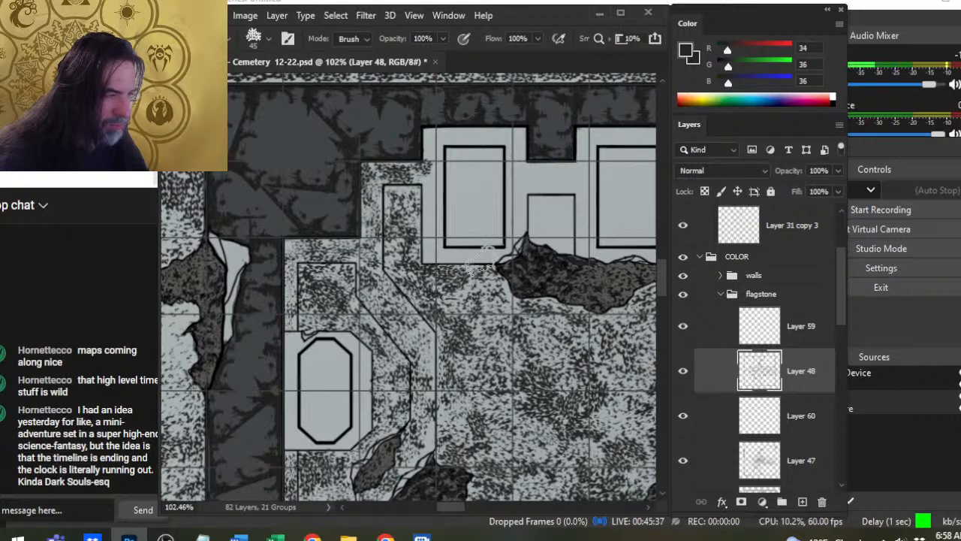
- Fill the recess between the first two northern slabs with 50 and 60 px speckles and soften them with 45 and 60 px erasers
drag(508, 307, 387, 370)
key(b)
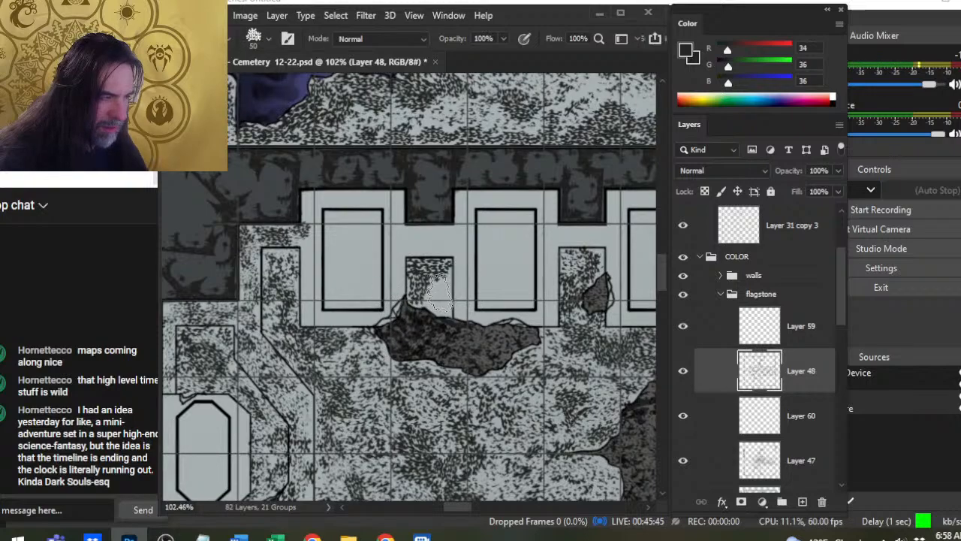
key(e)
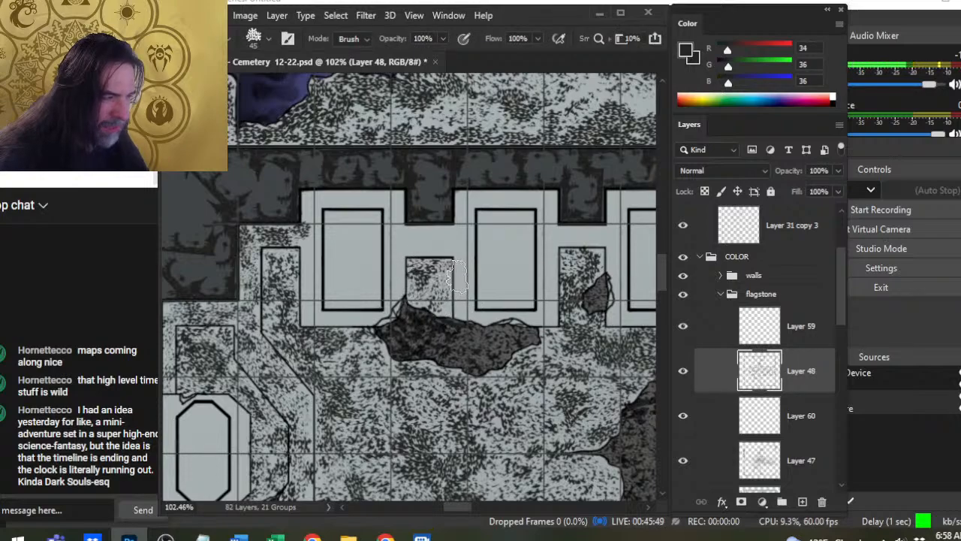
key(b)
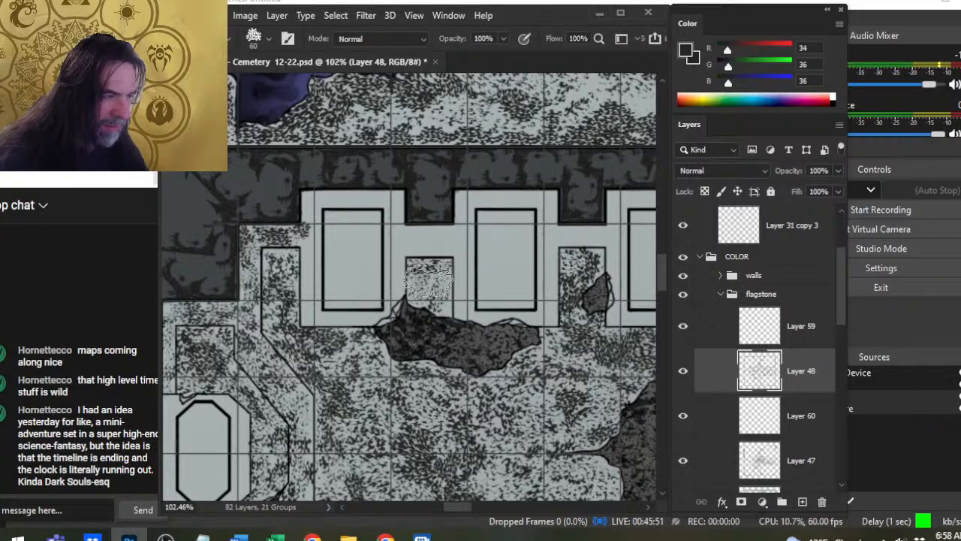
key(e)
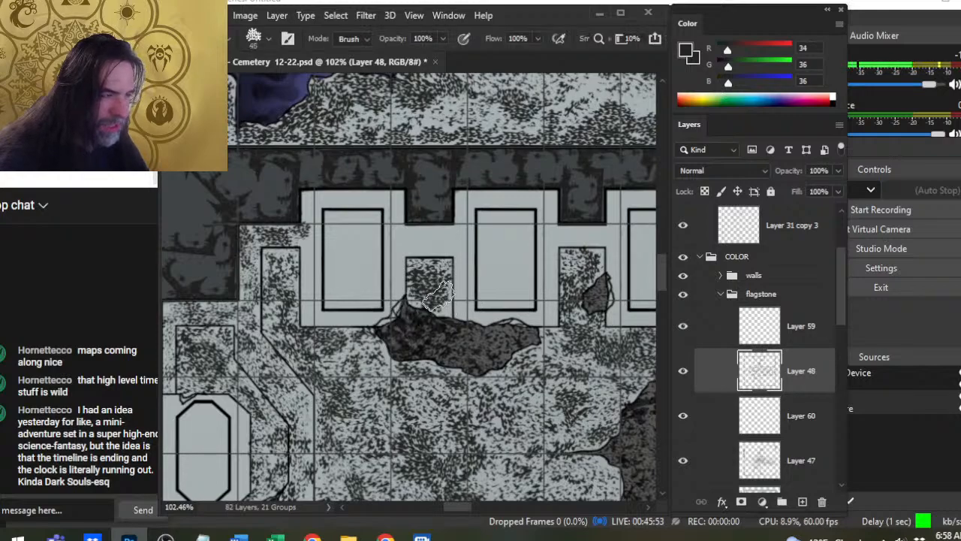
key(b)
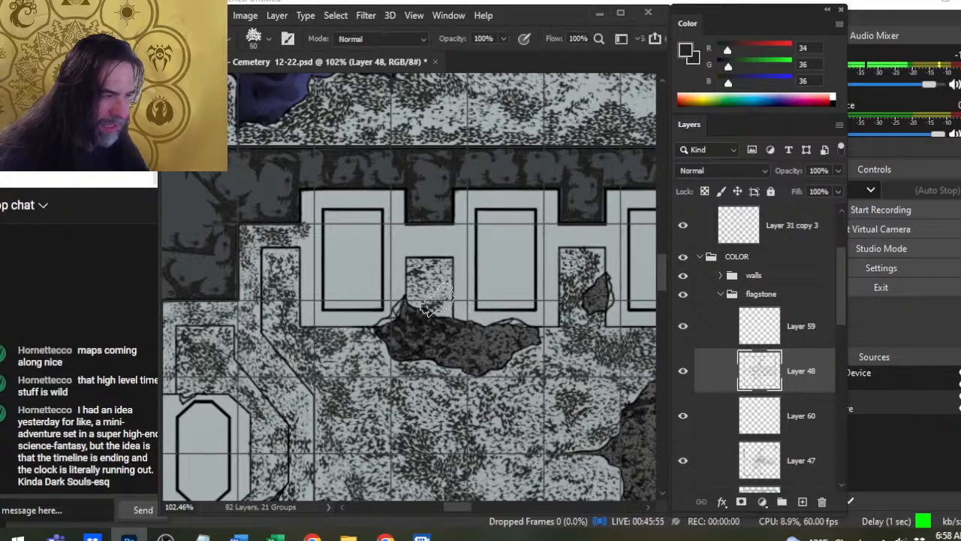
key(e)
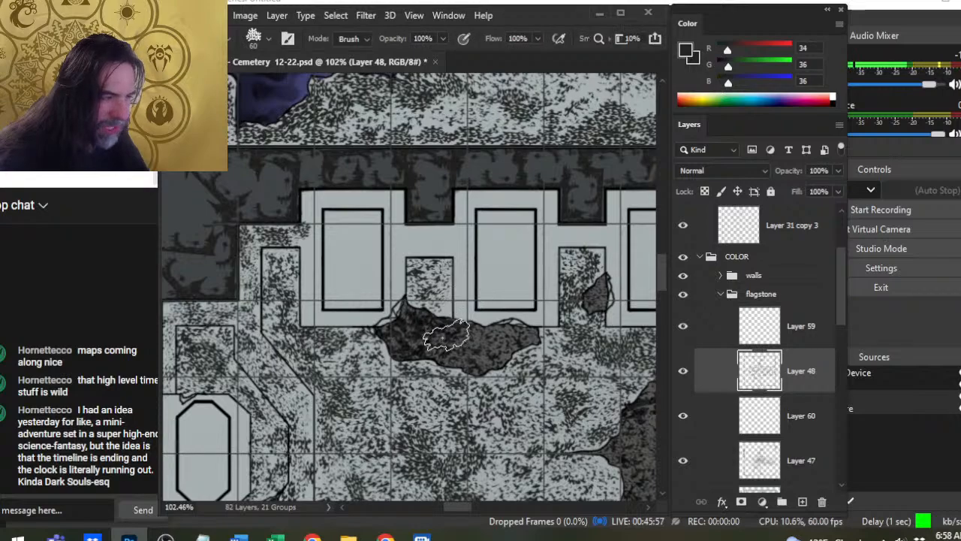
key(b)
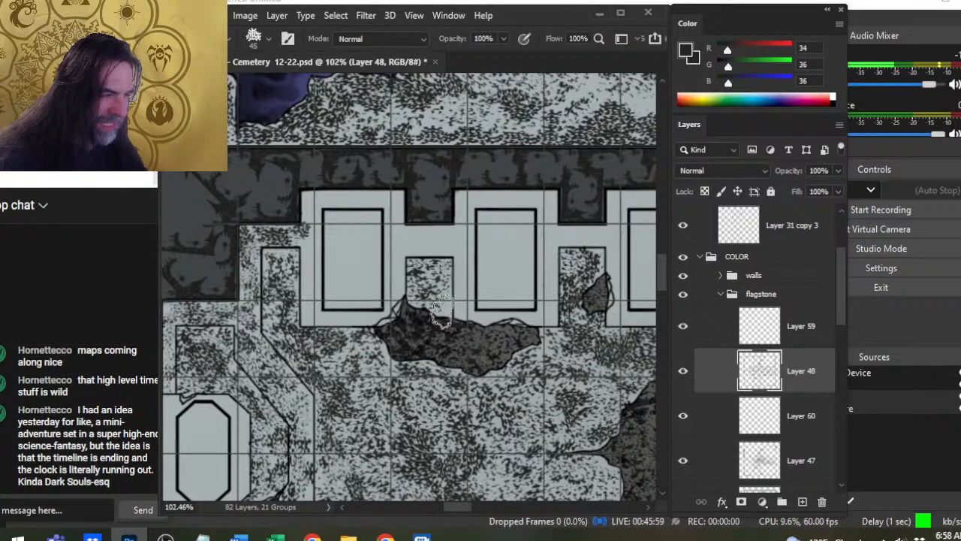
key(e)
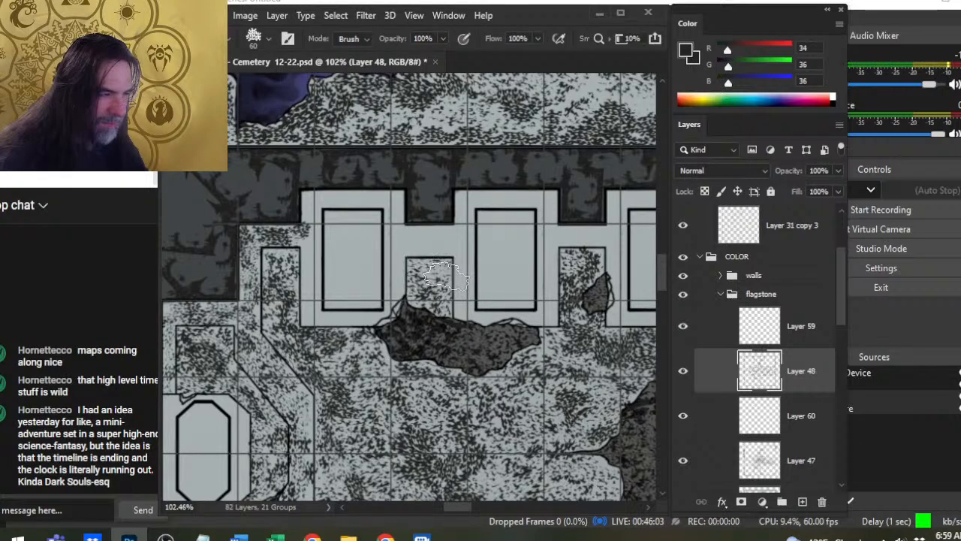
key(b)
drag(430, 268, 432, 291)
key(e)
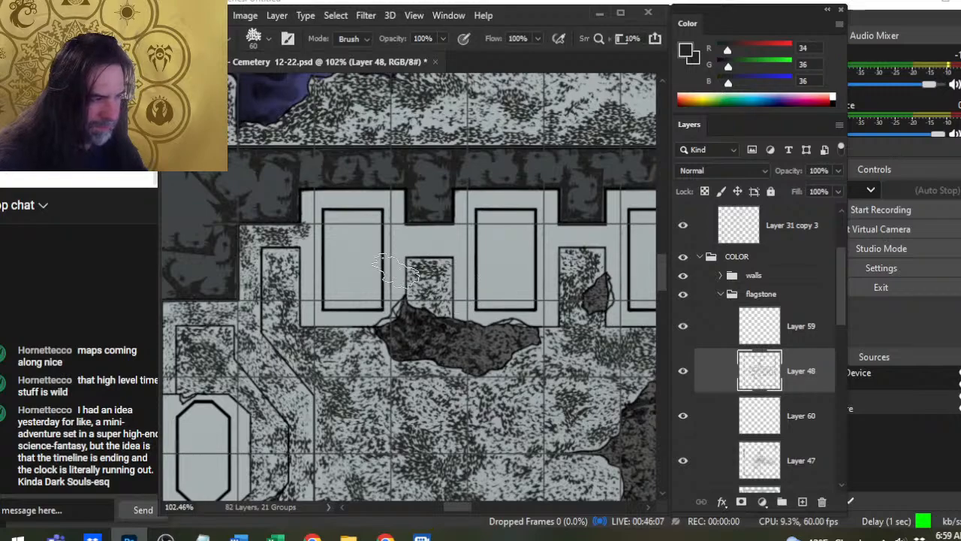
- Even out the speckles along the western alcove's outer border, using the 50 px brush and the 60 px eraser
key(space)
drag(471, 382, 420, 264)
key(space)
drag(244, 353, 382, 341)
mouse_move(392, 279)
mouse_down()
mouse_move(398, 338)
mouse_move(388, 322)
mouse_move(386, 343)
mouse_move(374, 324)
mouse_move(373, 413)
mouse_move(344, 402)
mouse_up()
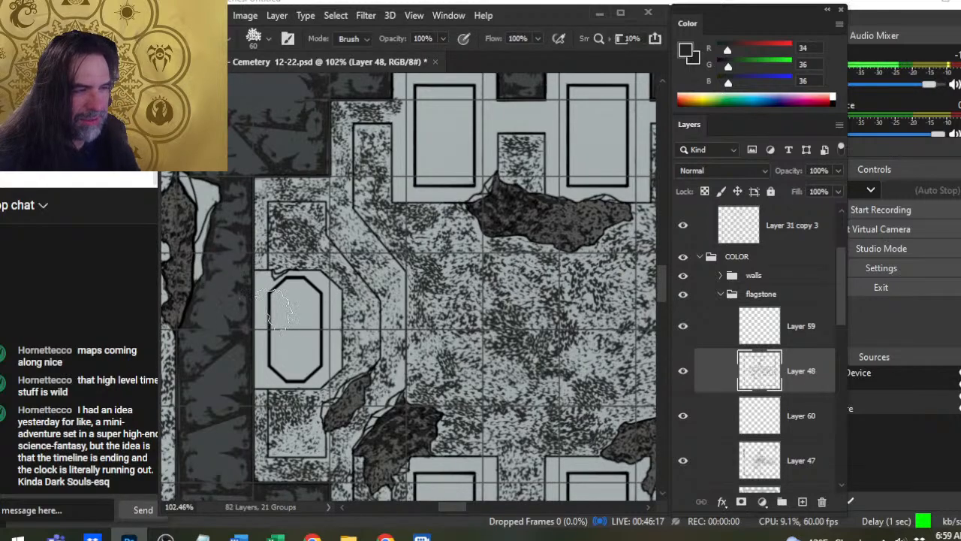
key(b)
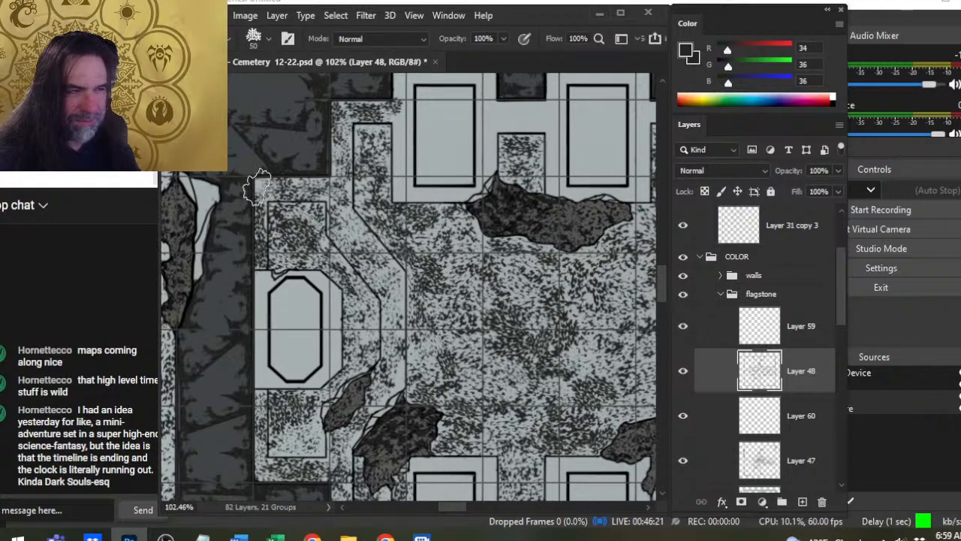
key(e)
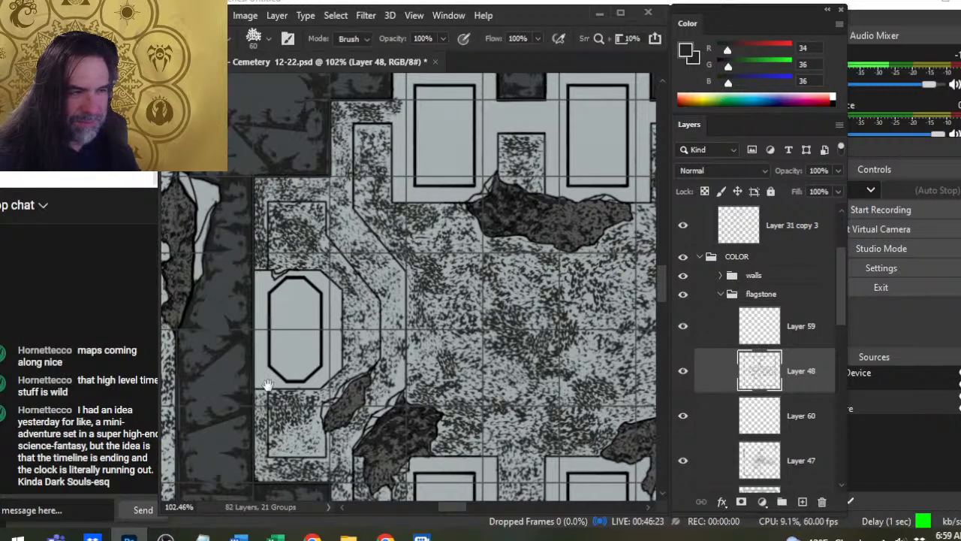
drag(268, 385, 298, 298)
key(b)
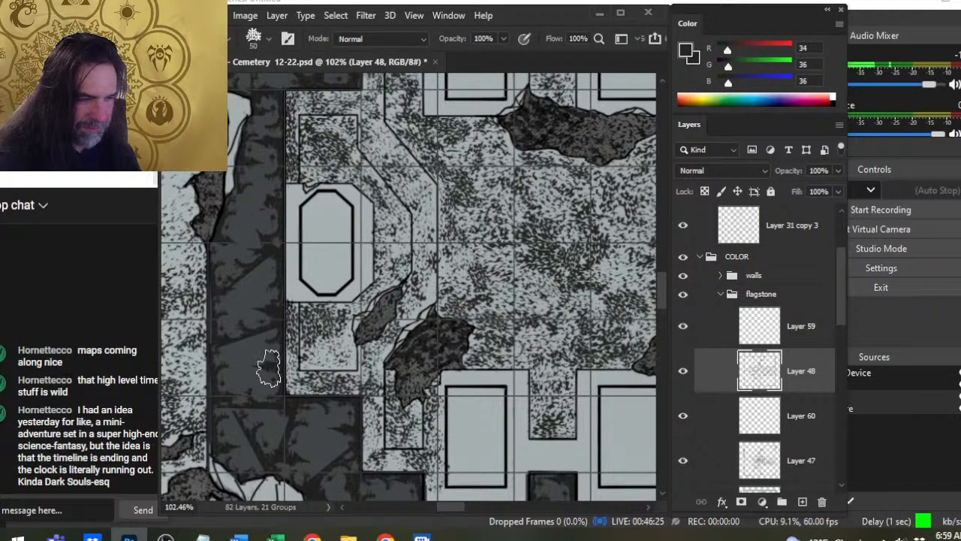
key(e)
key(b)
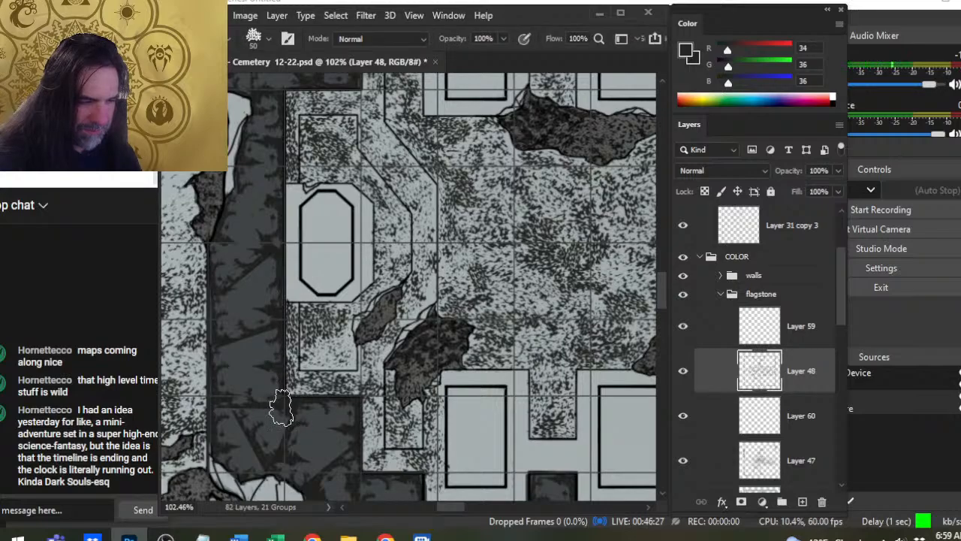
key(e)
- Examine the speckled floor, recesses and borders across the building's western half
key(z)
drag(425, 415, 375, 450)
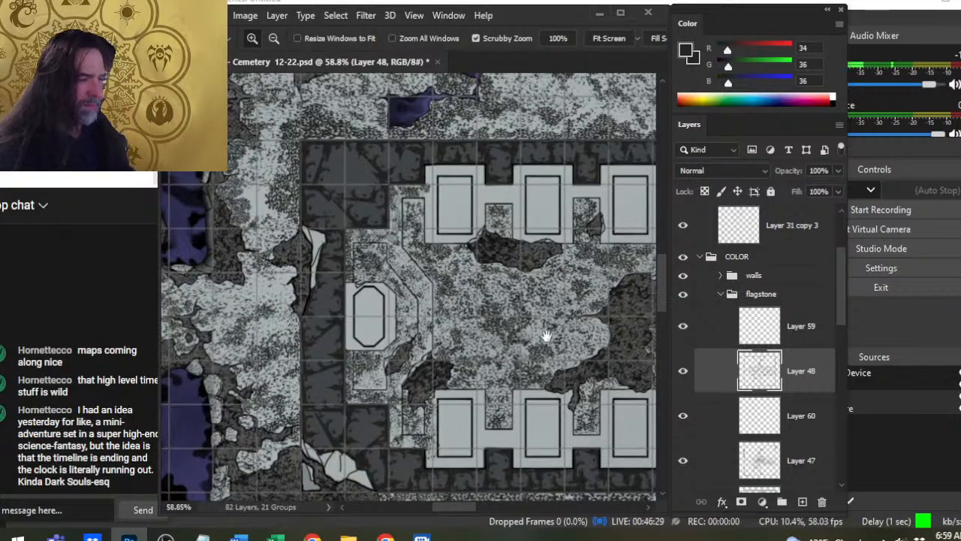
drag(546, 336, 445, 285)
drag(353, 281, 374, 280)
key(b)
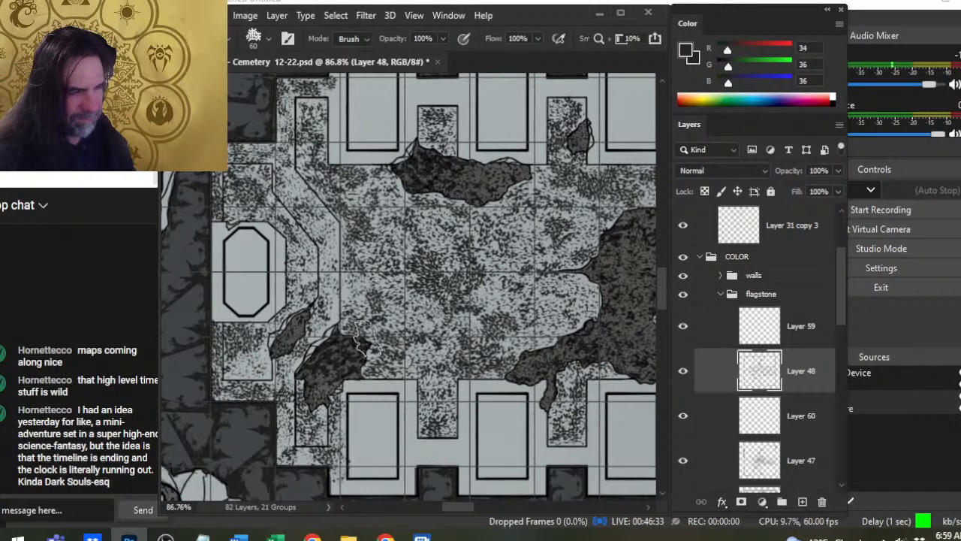
key(z)
alt+click(367, 340)
drag(488, 315, 483, 350)
- Add a new layer directly above Layer 48 in the flagstone group and keep it visible
drag(310, 181, 383, 218)
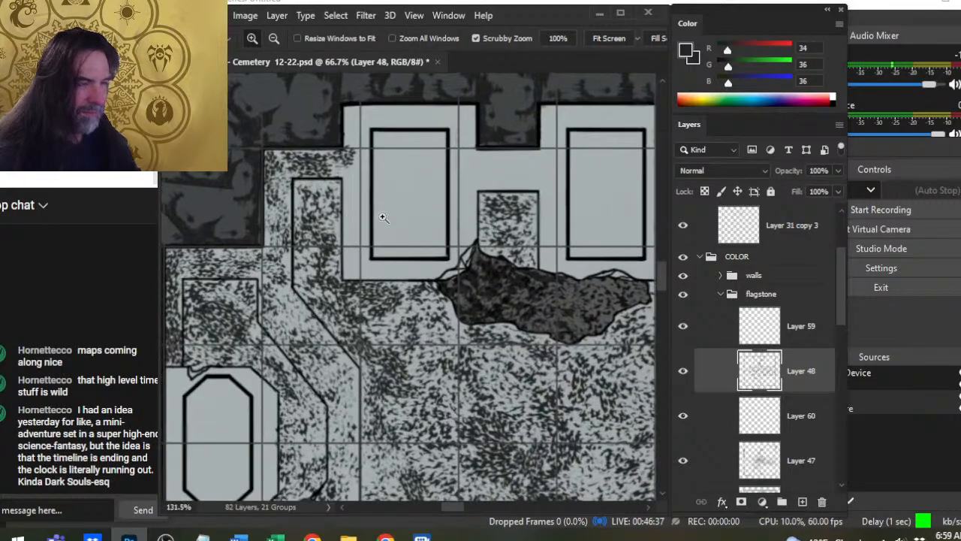
key(b)
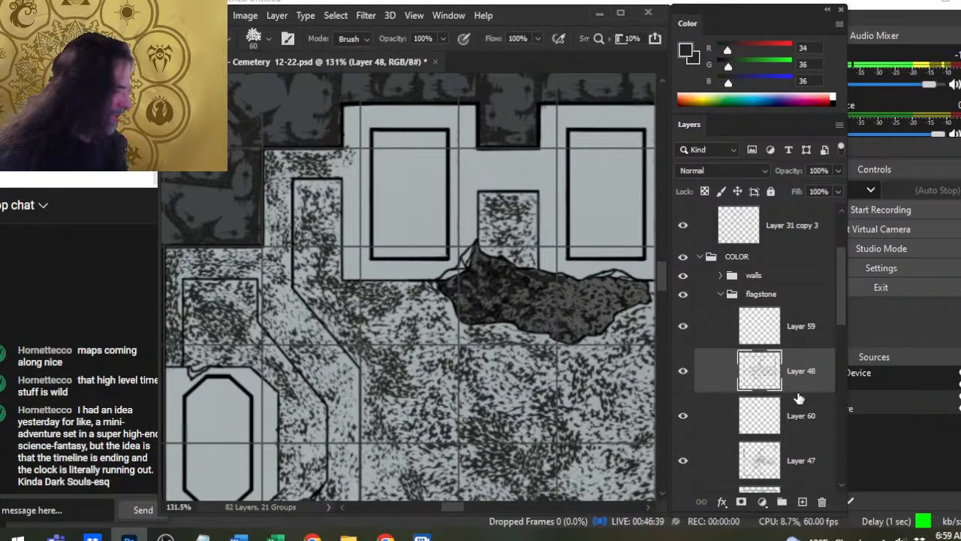
click(801, 500)
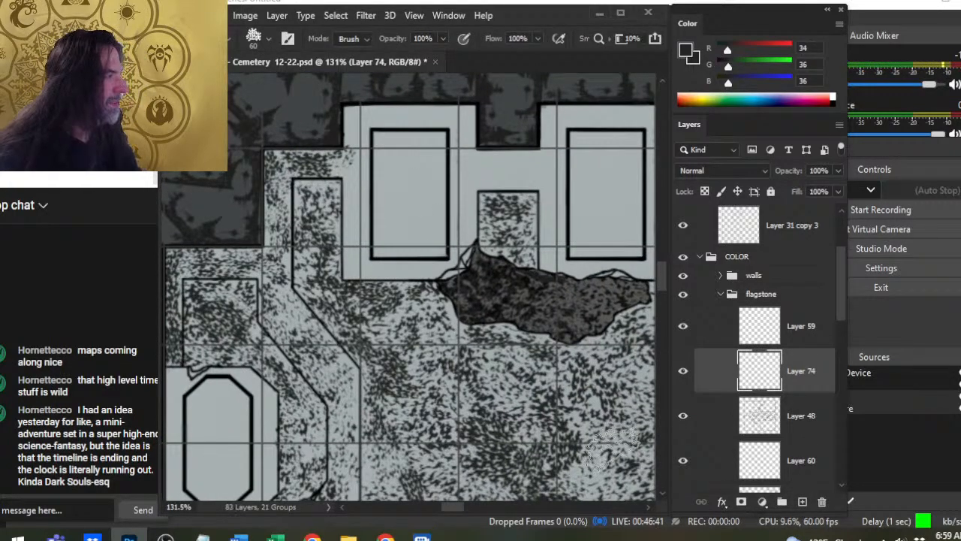
click(681, 378)
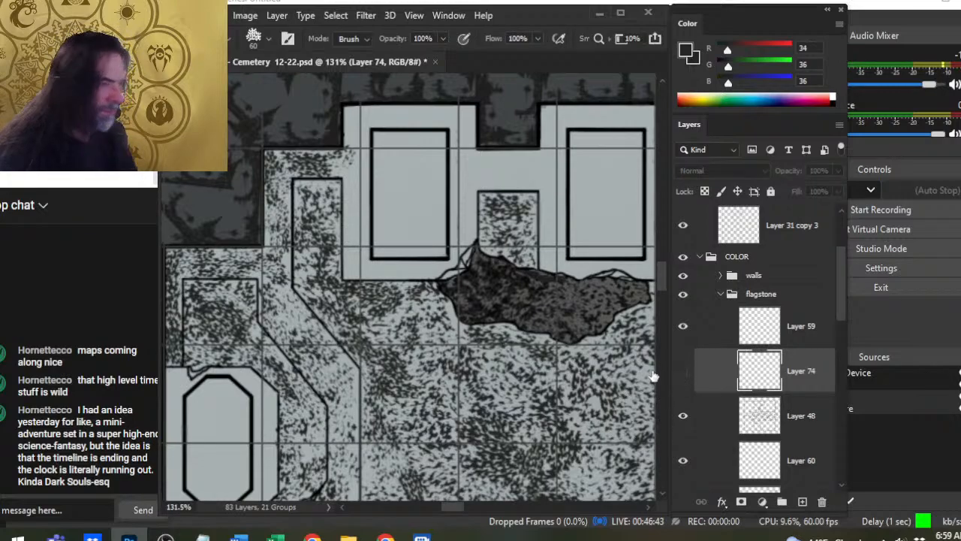
click(682, 370)
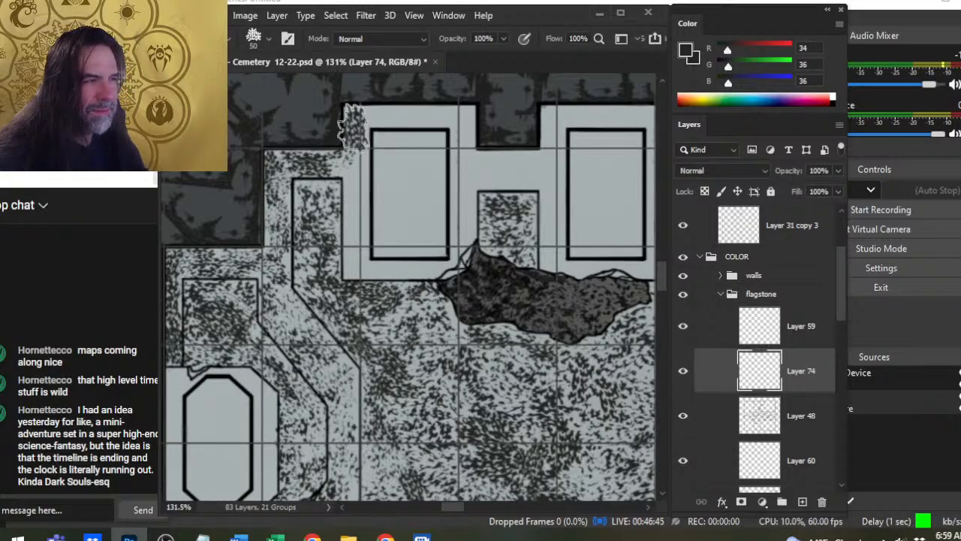
- Speckle the northern edge and upper corners of the surround of the westernmost northern slab at 50 and 60 px
click(388, 118)
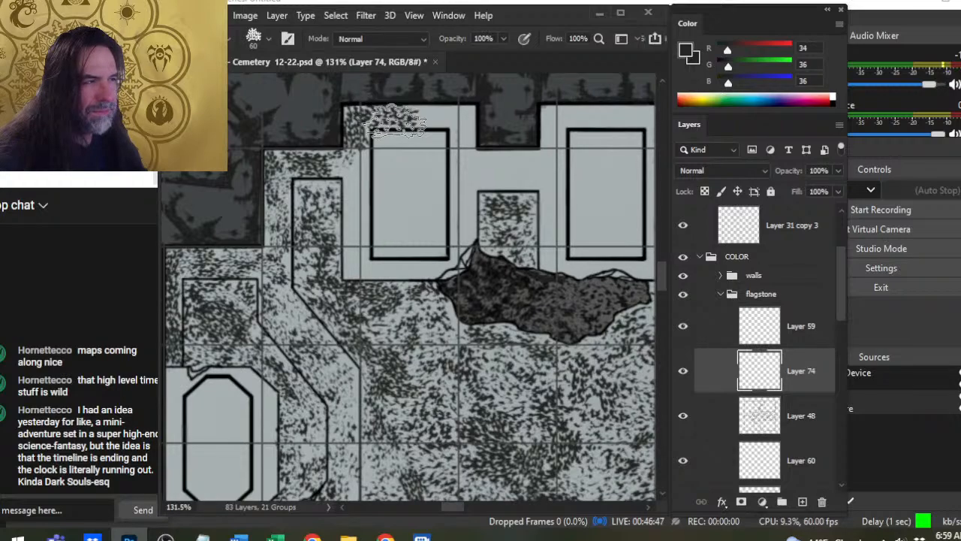
key(e)
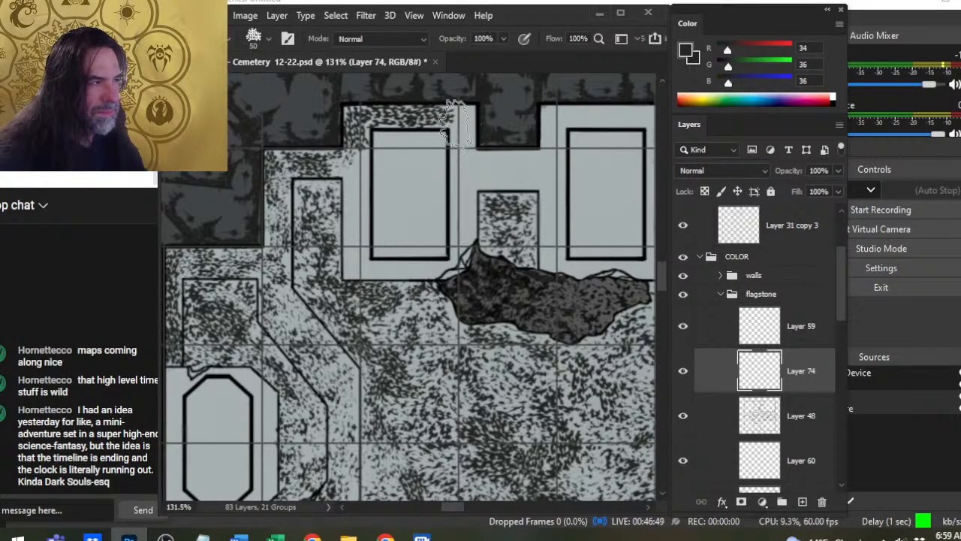
key(bracketright)
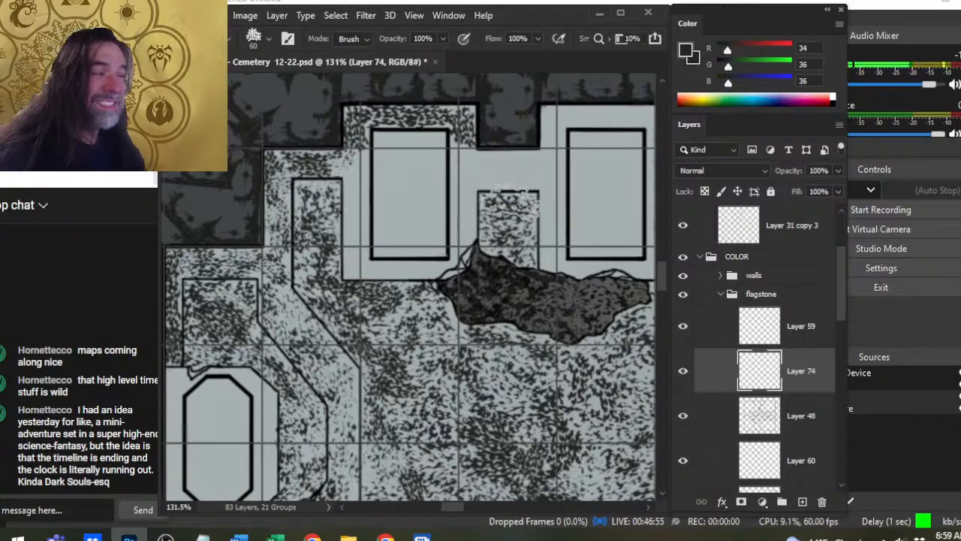
key(b)
- Speckle the northern edge and upper corners of the second northern slab's surround at 50 and 60 px
drag(509, 196, 429, 282)
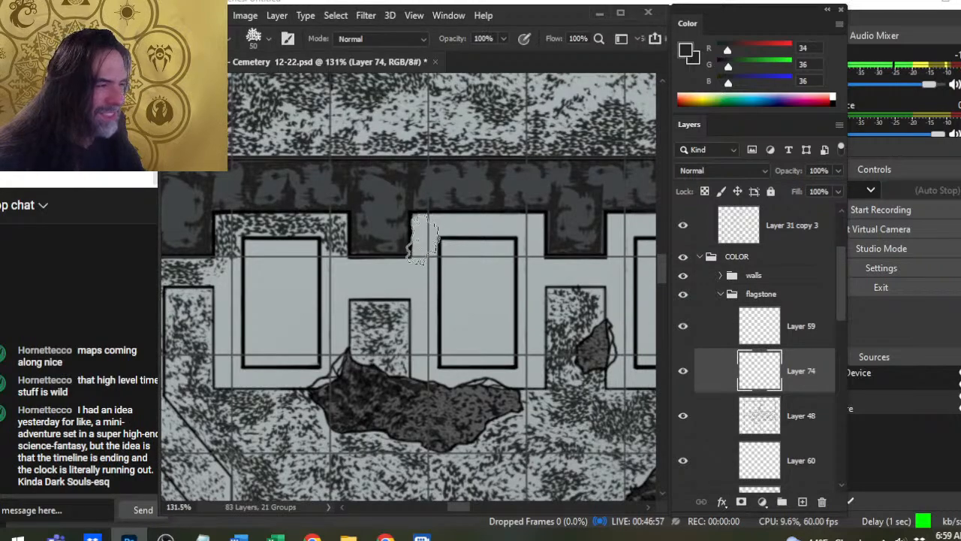
click(425, 232)
key(e)
key(b)
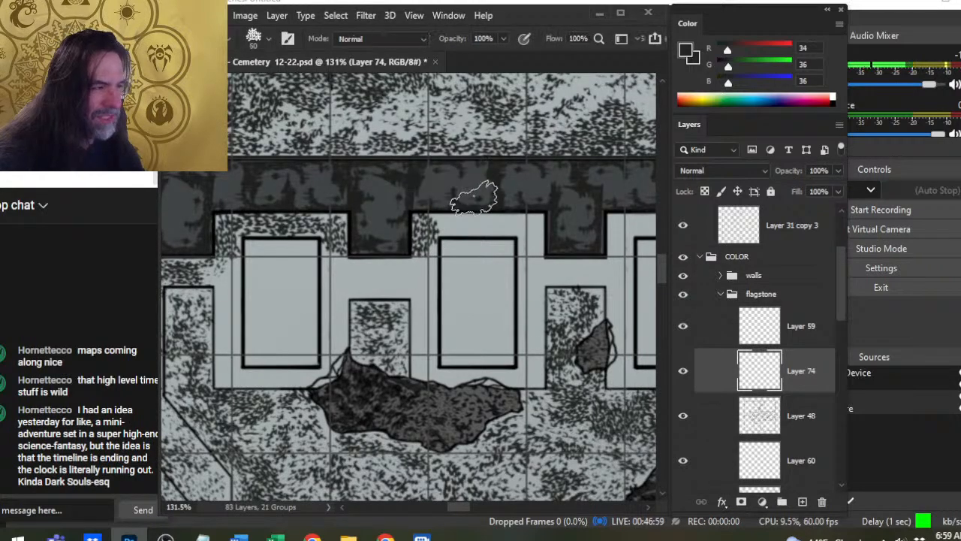
key(e)
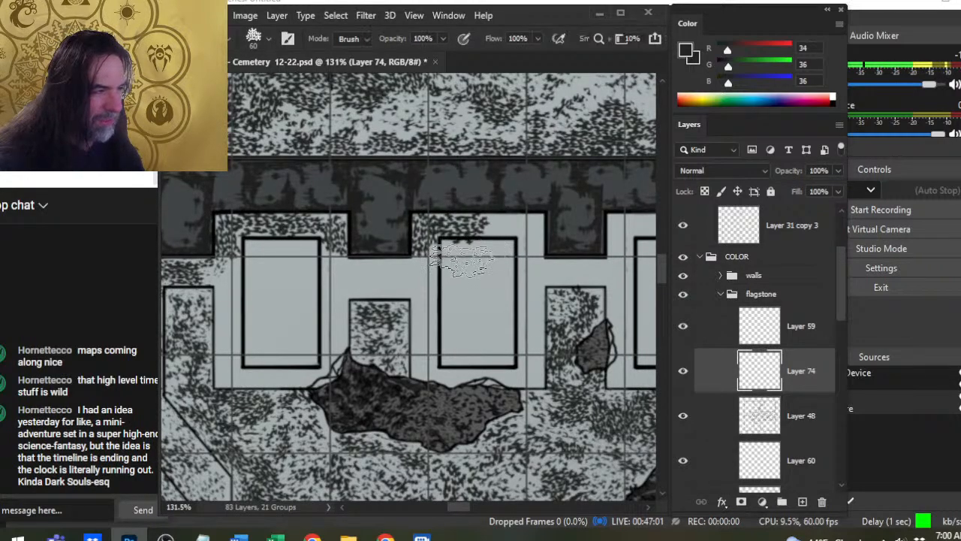
key(b)
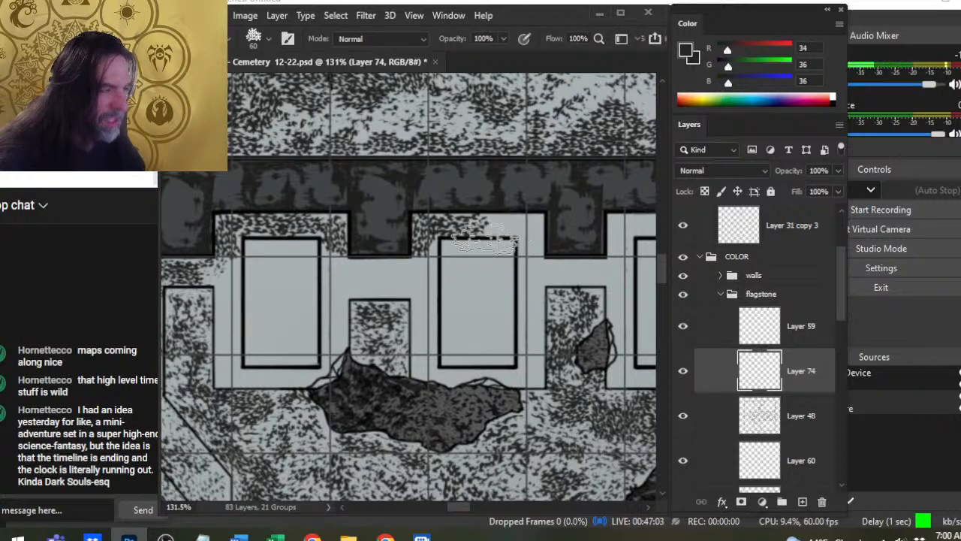
click(470, 223)
click(501, 225)
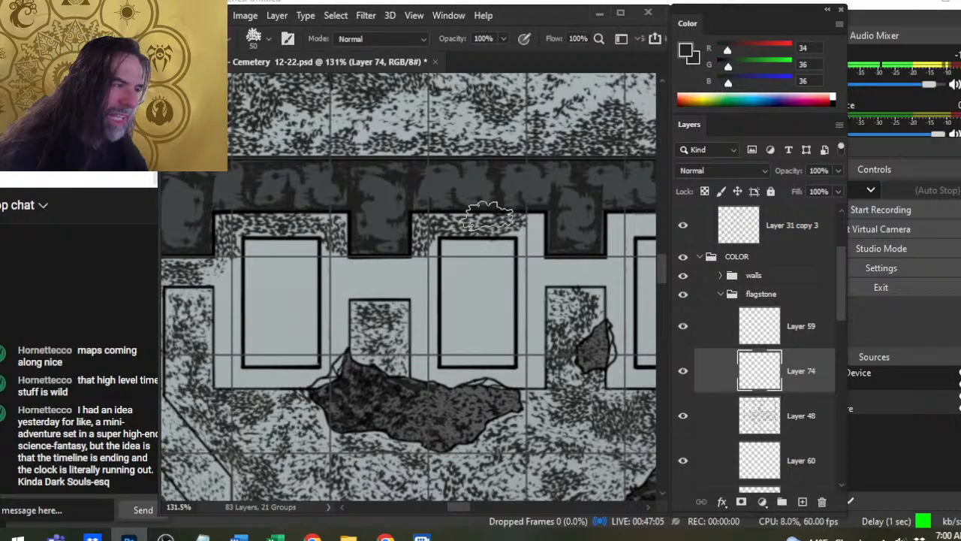
click(529, 233)
key(e)
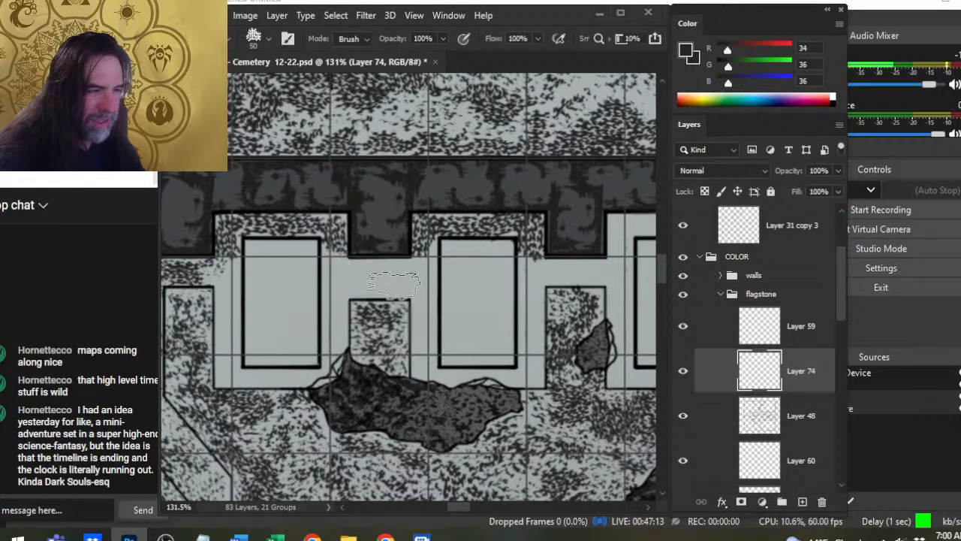
- Speckle the strip connecting the surrounds of the first and second northern slabs from the west at 50 and 60 px
key(b)
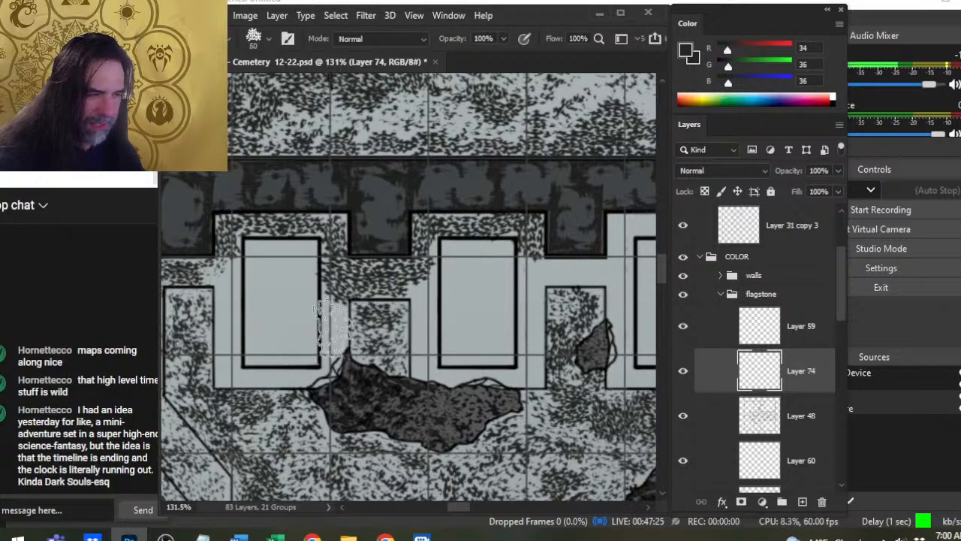
key(bracketright)
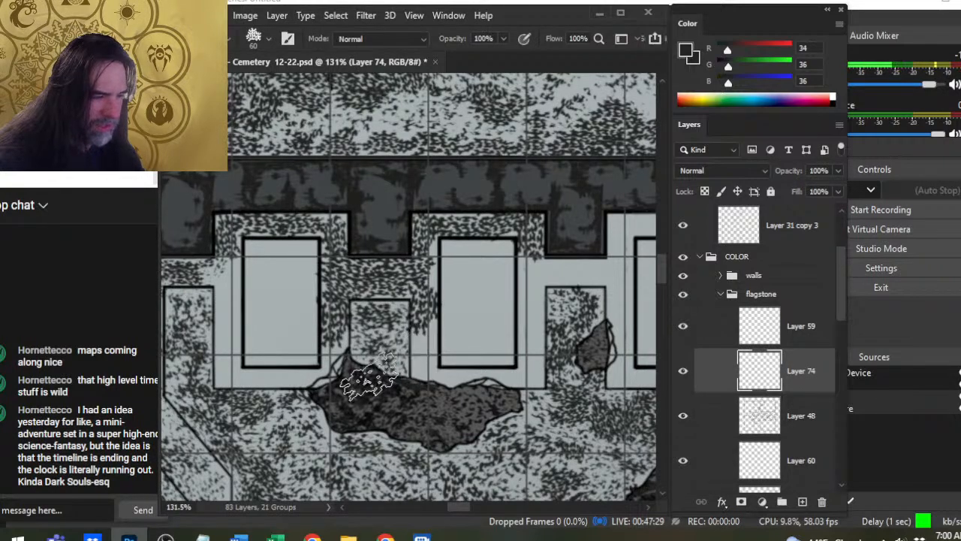
key(bracketleft)
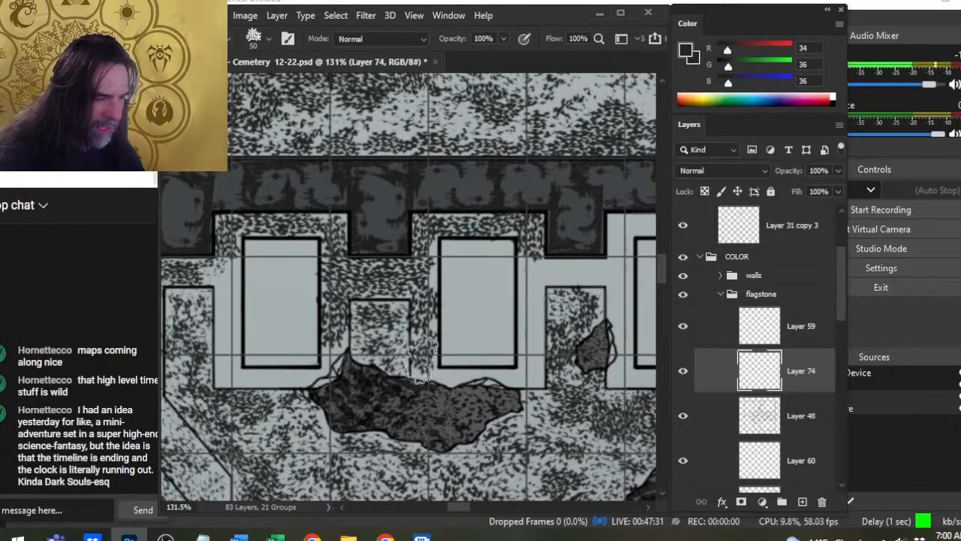
- Speckle the western side of the westernmost northern slab's surround at 50 px and erase the excess along the slab
drag(246, 331, 385, 352)
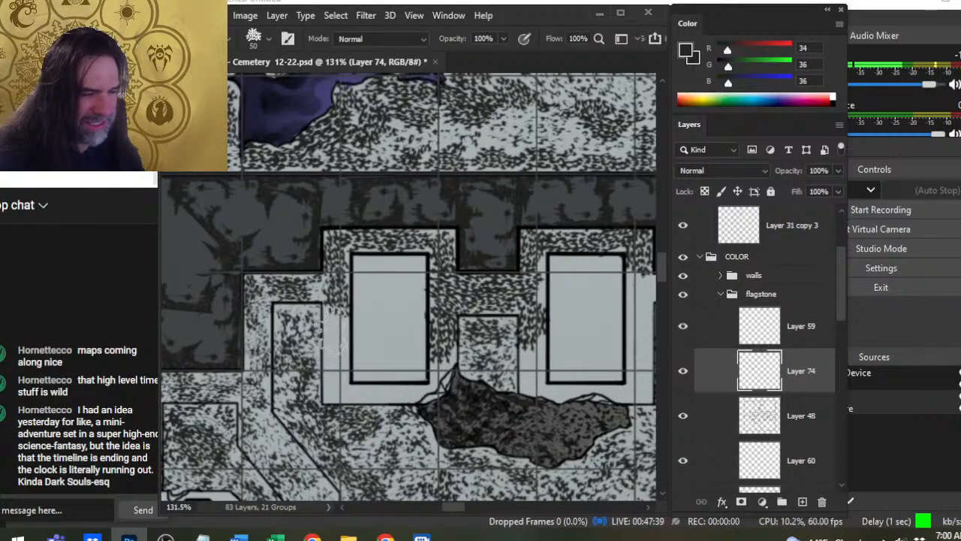
key(e)
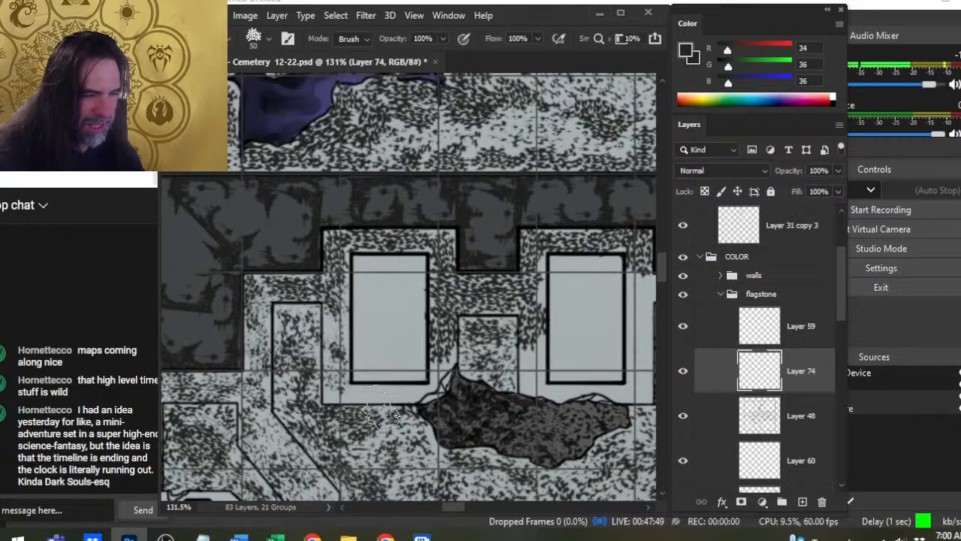
key(b)
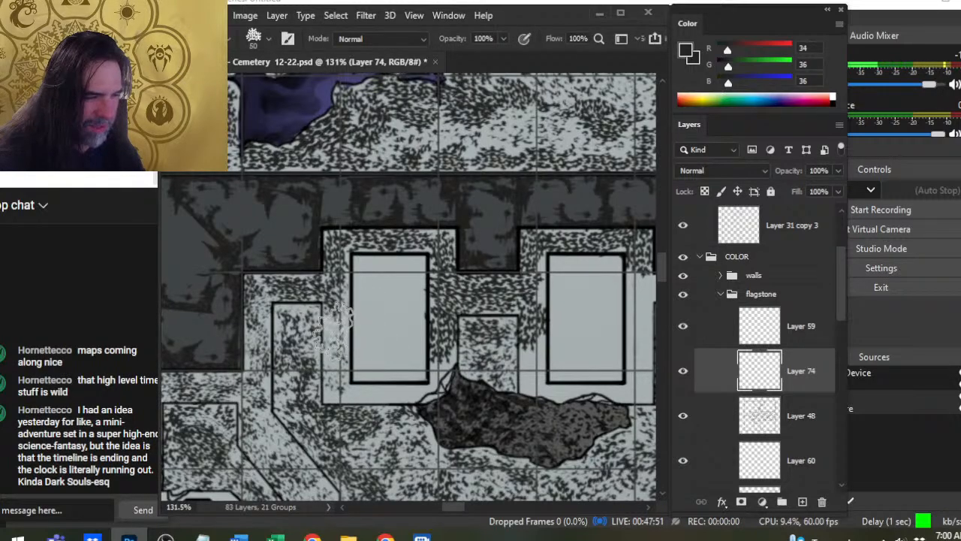
key(e)
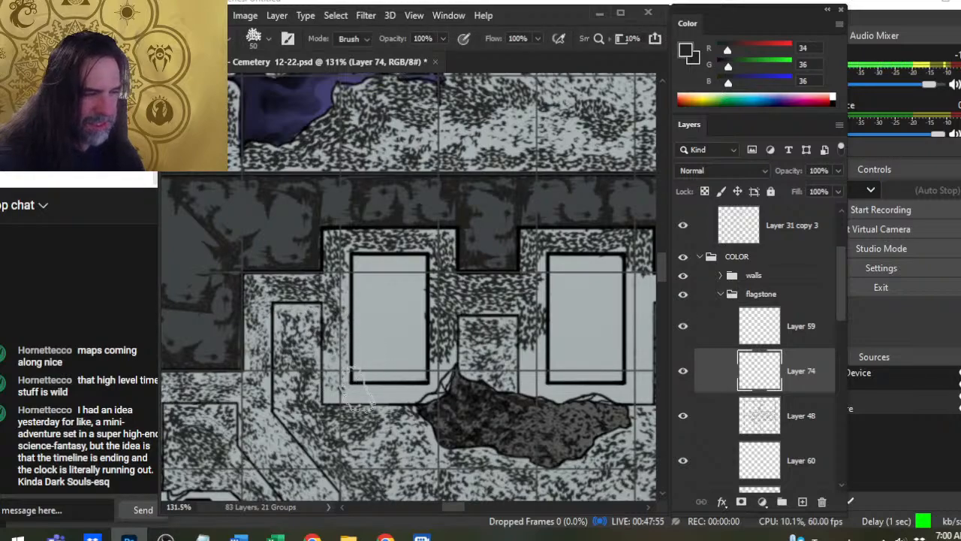
key(b)
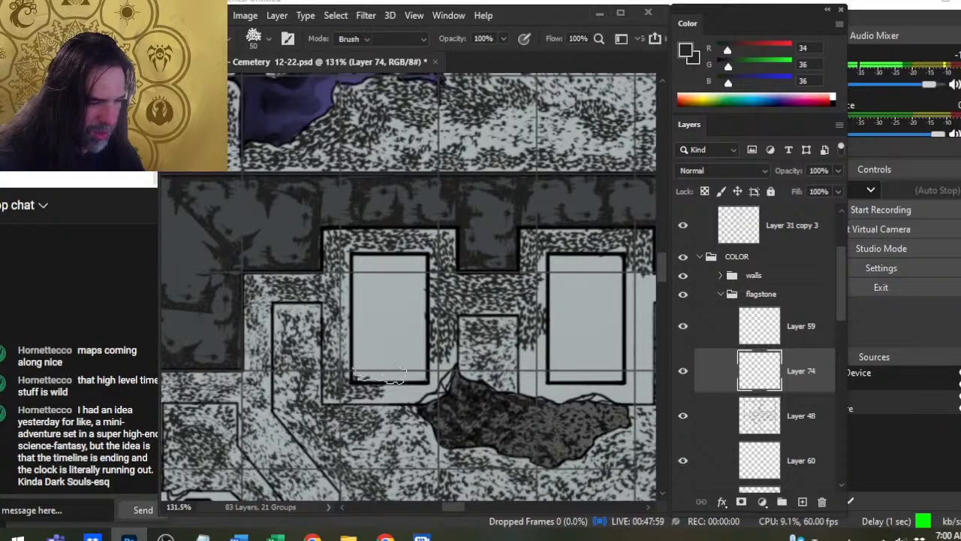
- Speckle the southwestern corner of the westernmost slab's surround at 45 and 50 px, erasing the marks that spill over its outline
key(e)
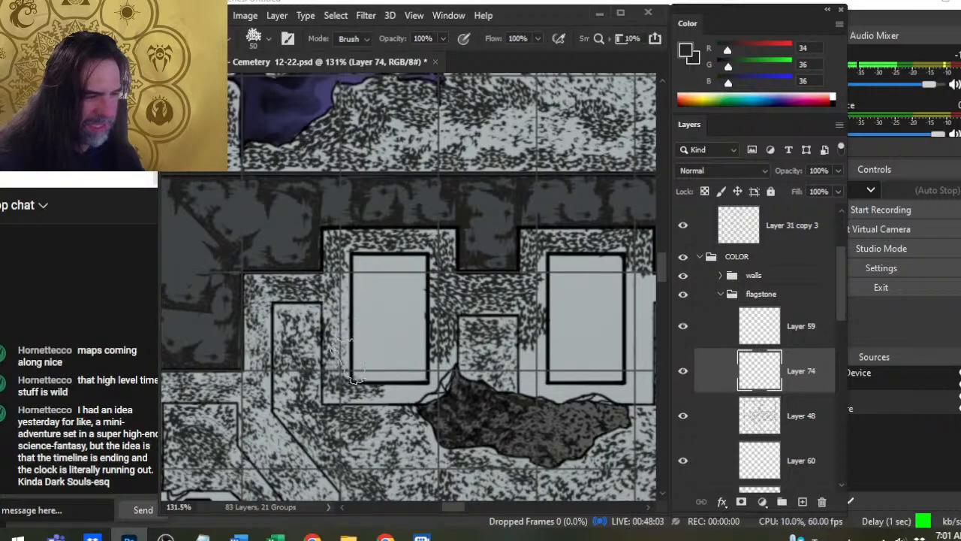
key(b)
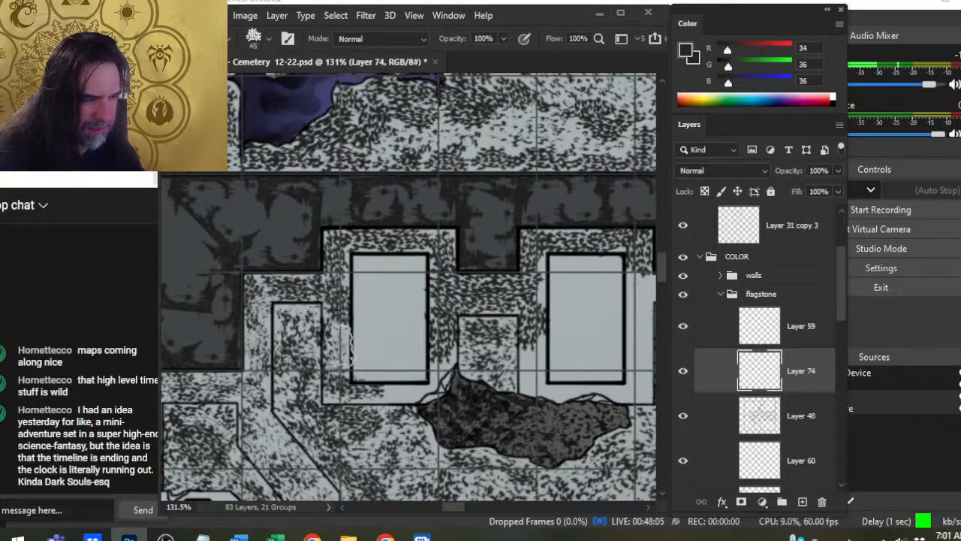
key(e)
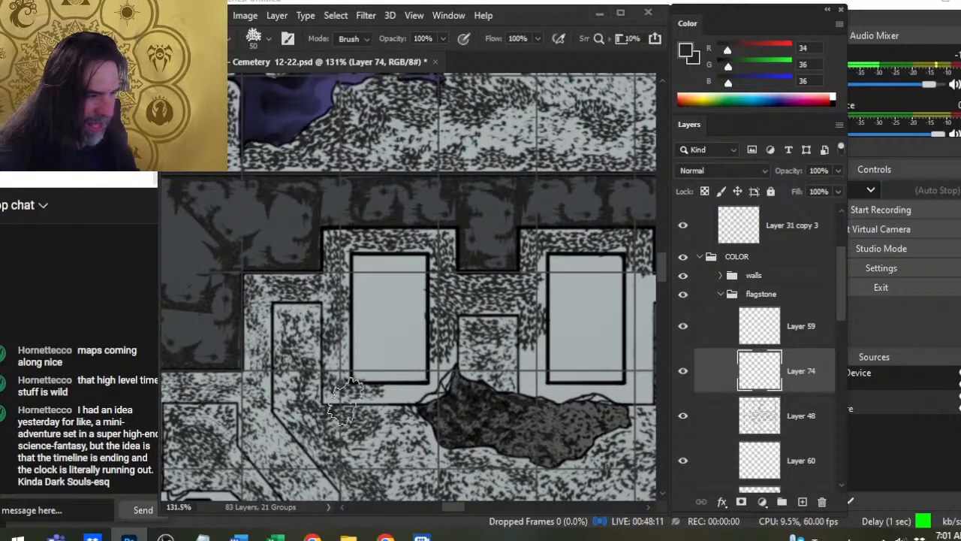
key(b)
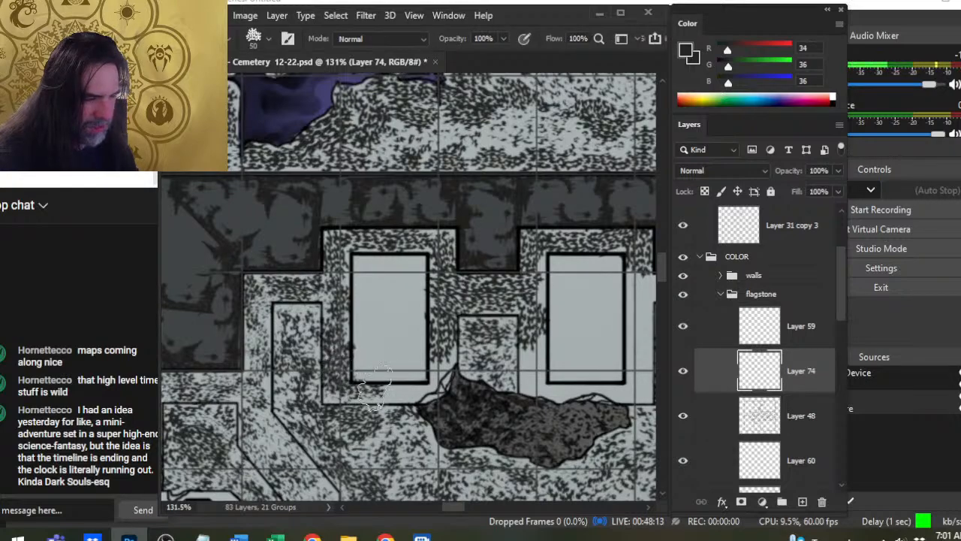
- Erase stray speckles around the first two northern slabs and touch up the eastern side of the westernmost slab's surround at 50 px
key(e)
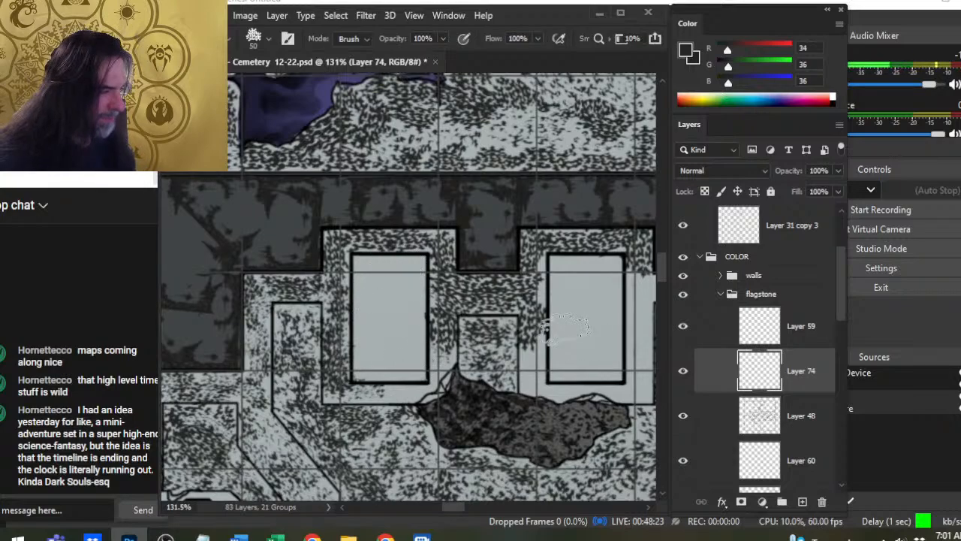
mouse_move(567, 285)
mouse_down()
mouse_move(532, 353)
mouse_move(495, 353)
mouse_up()
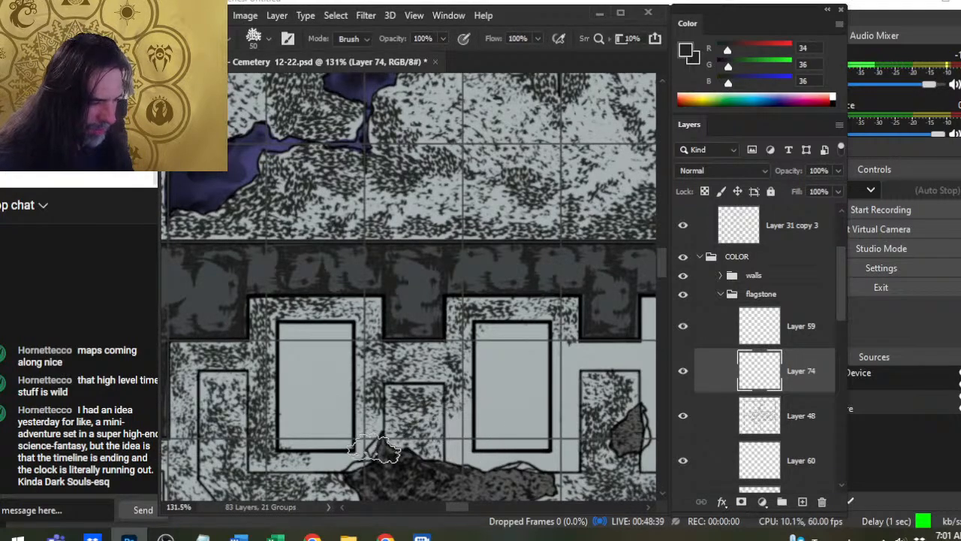
key(b)
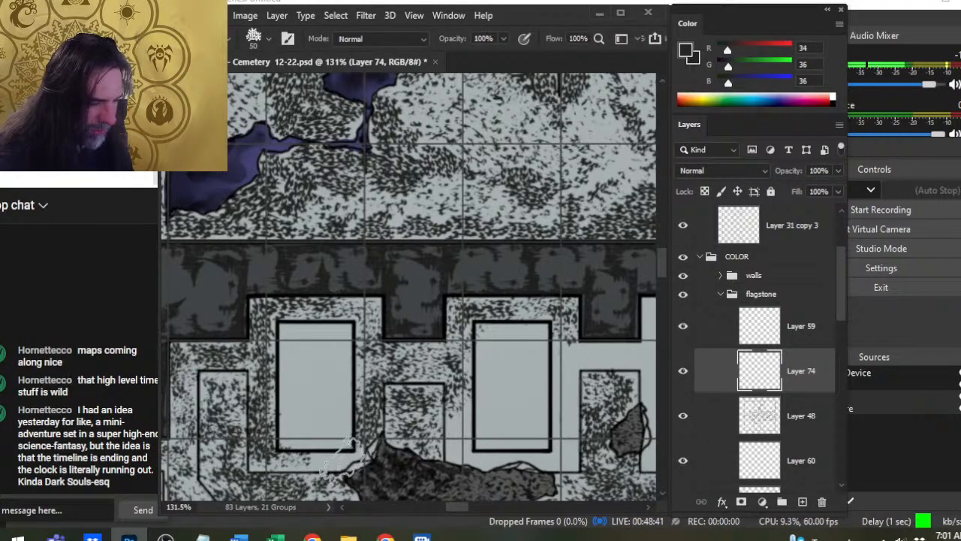
- Speckle the western side of the second northern slab's surround at 60 and 50 px and even out its northern edge
drag(546, 408, 467, 372)
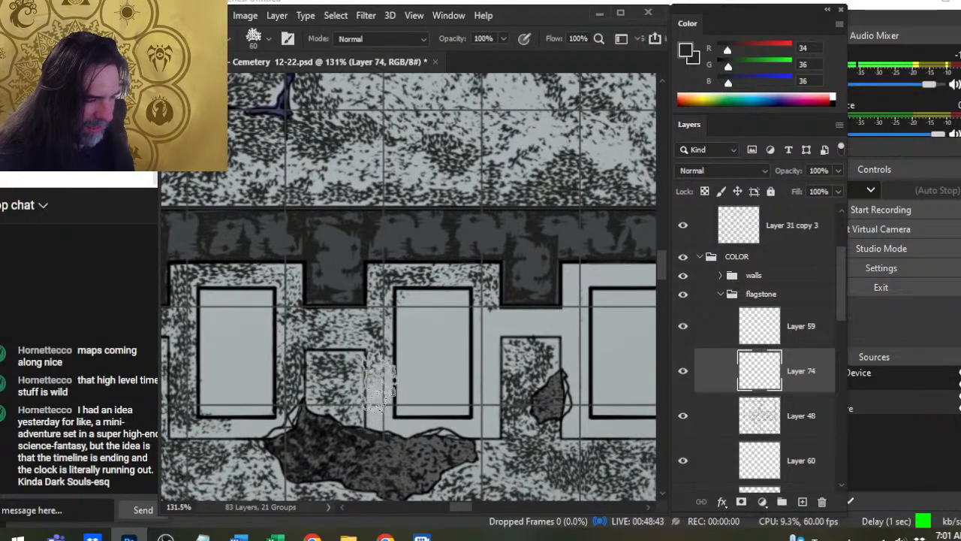
key(bracketleft)
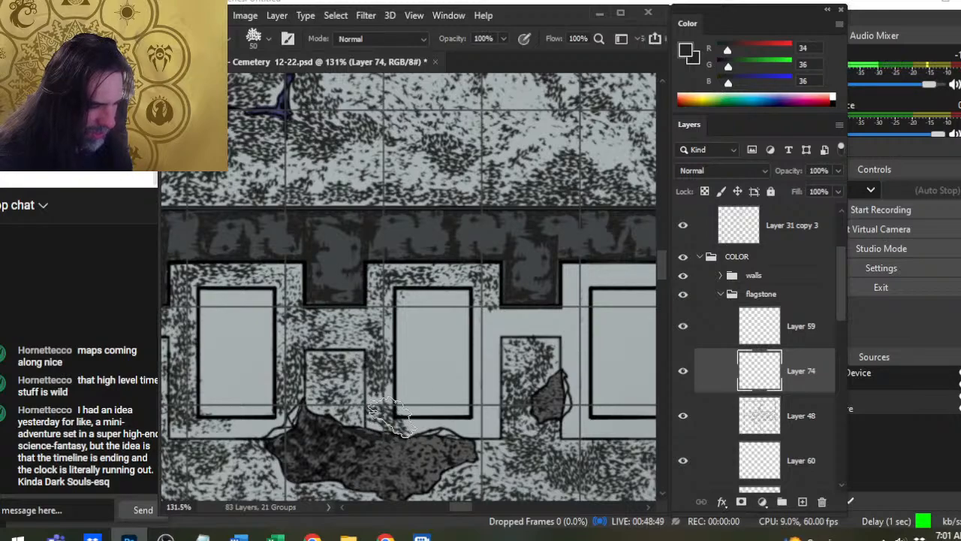
key(e)
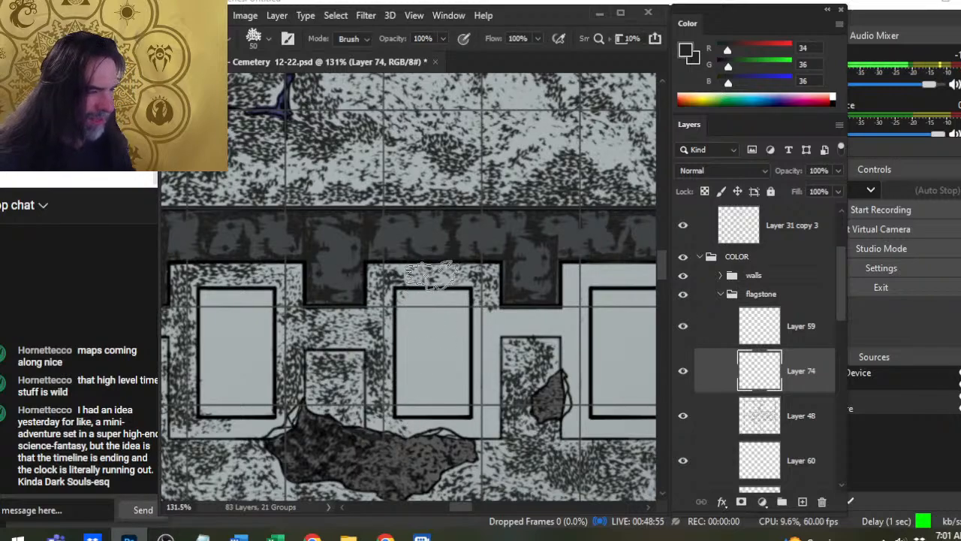
key(b)
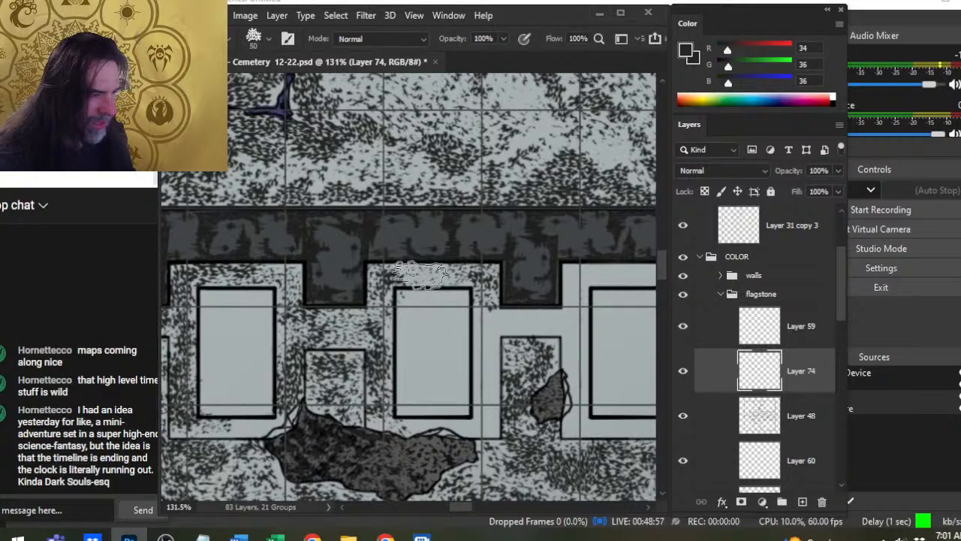
key(e)
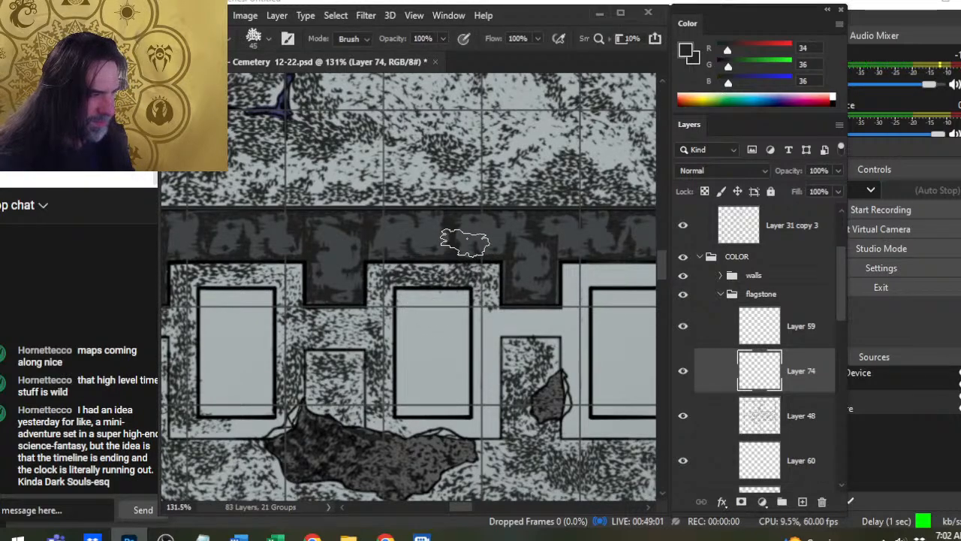
- Speckle the upper eastern side of the second slab's surround, the strip towards the third slab and the third surround's northwestern corner
key(b)
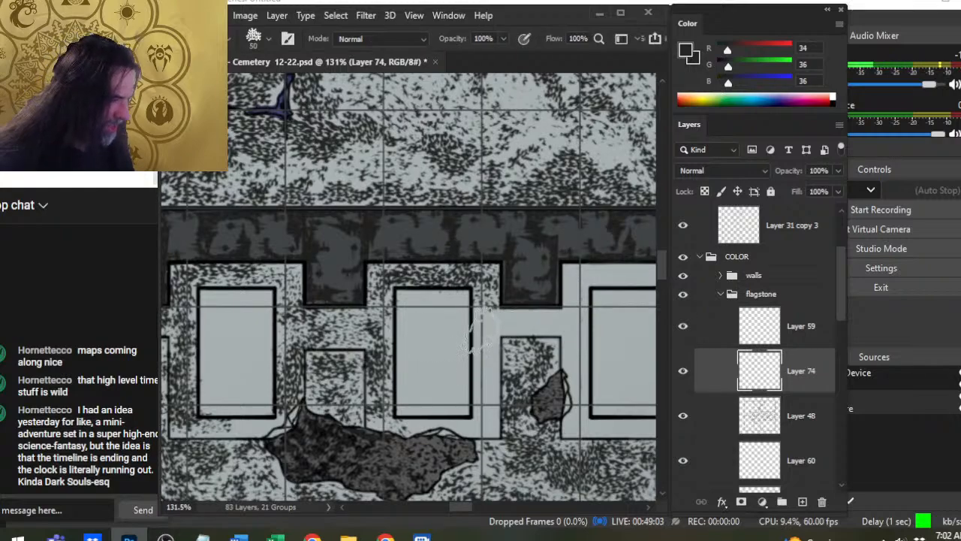
drag(541, 330, 572, 358)
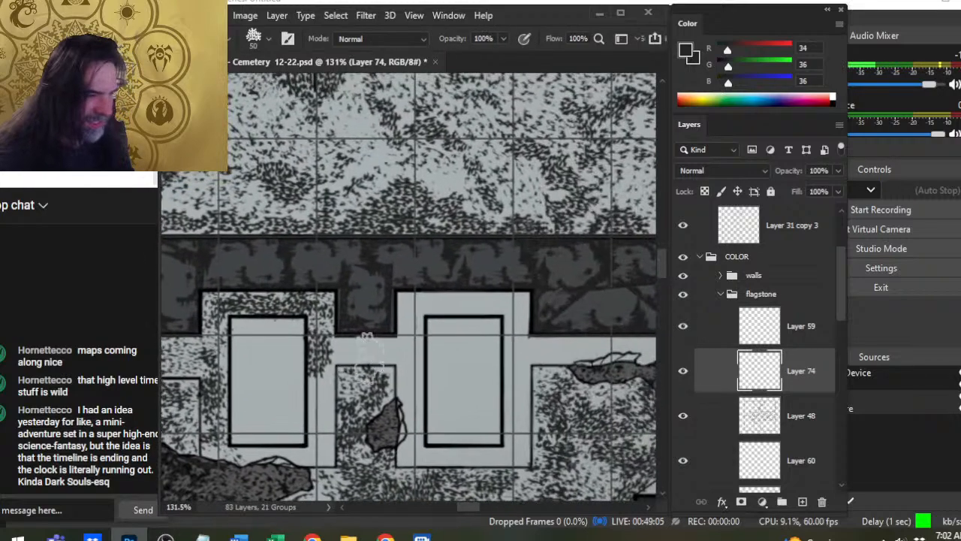
key(e)
key(b)
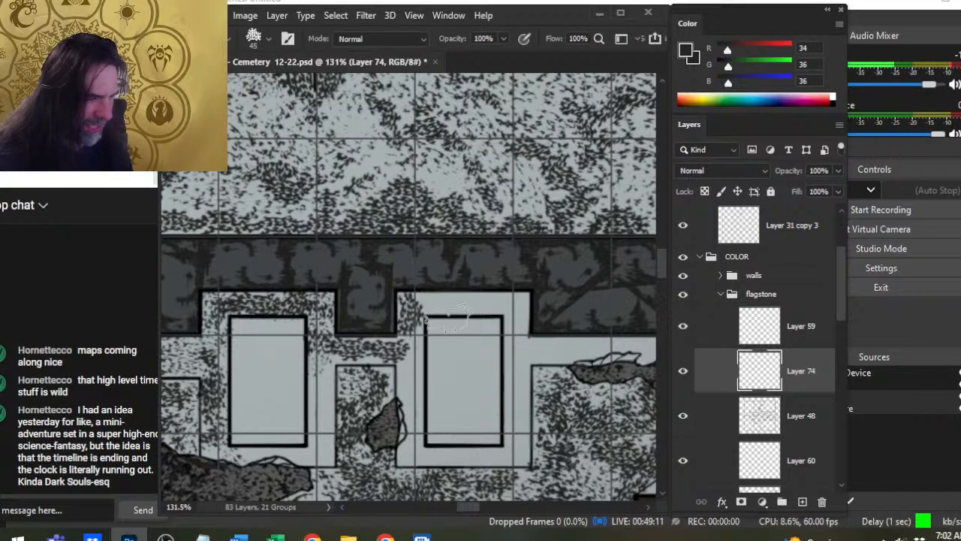
- Speckle the northern edge and northeastern corner of the third northern slab's surround at 45 and 50 px, erasing spill on the slab
key(bracketright)
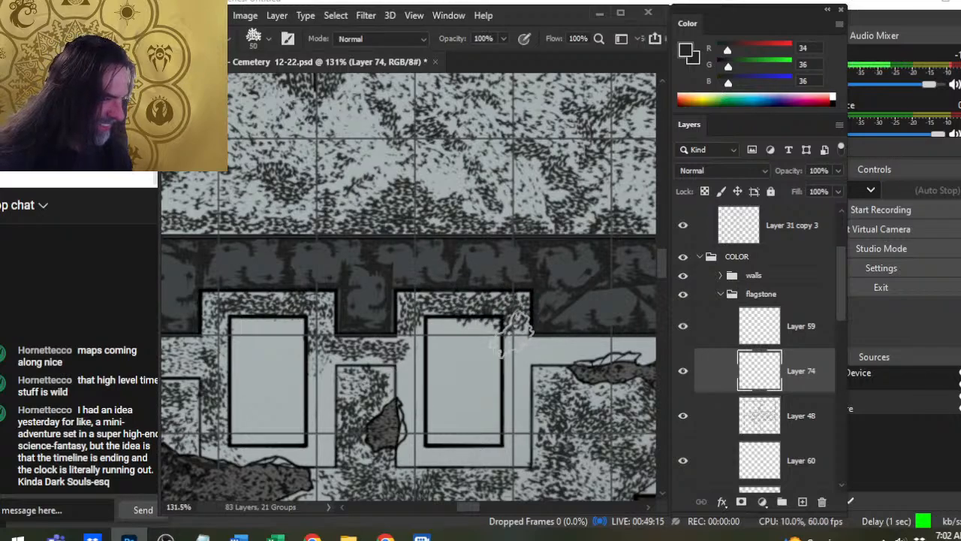
key(e)
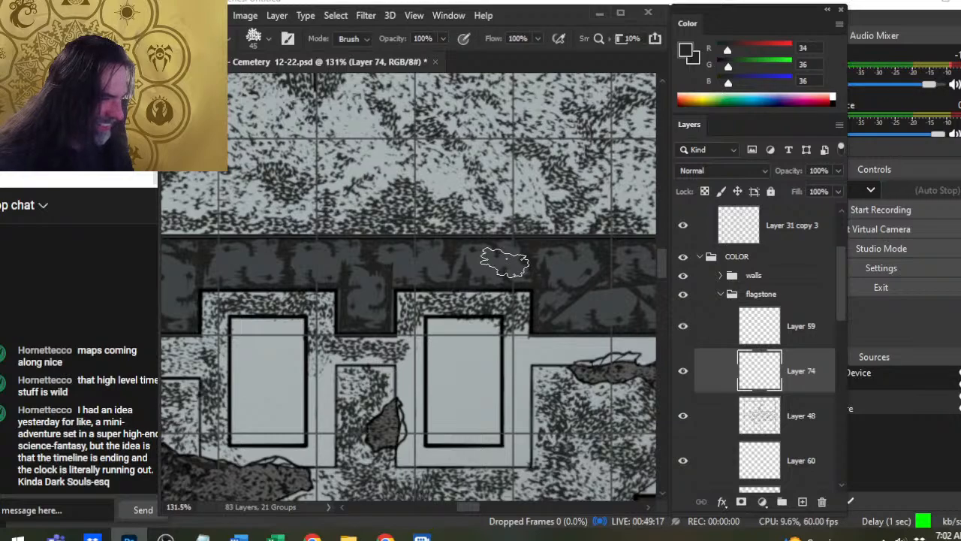
key(b)
drag(515, 348, 513, 350)
key(e)
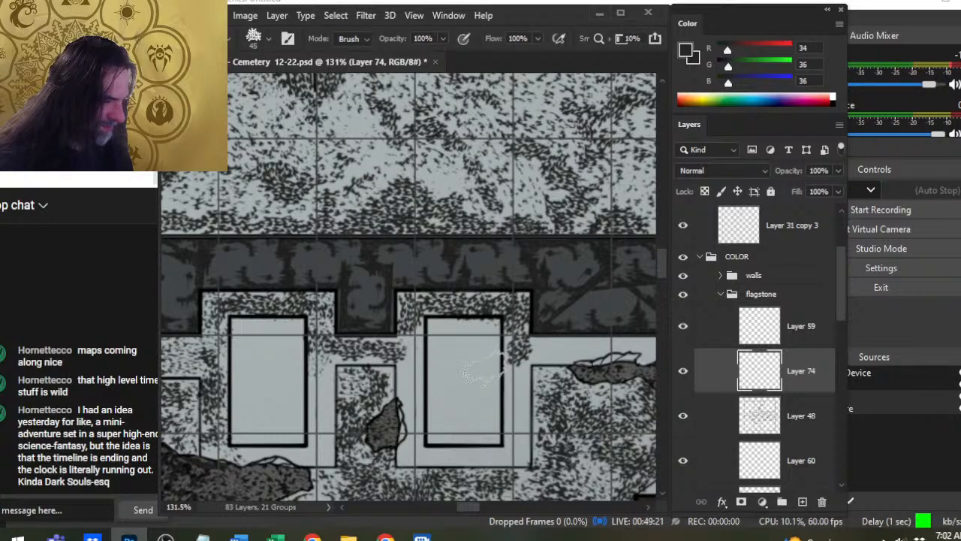
- Speckle the western side of the third northern slab's surround at 45 and 50 px and erase the spill inside the slab
key(b)
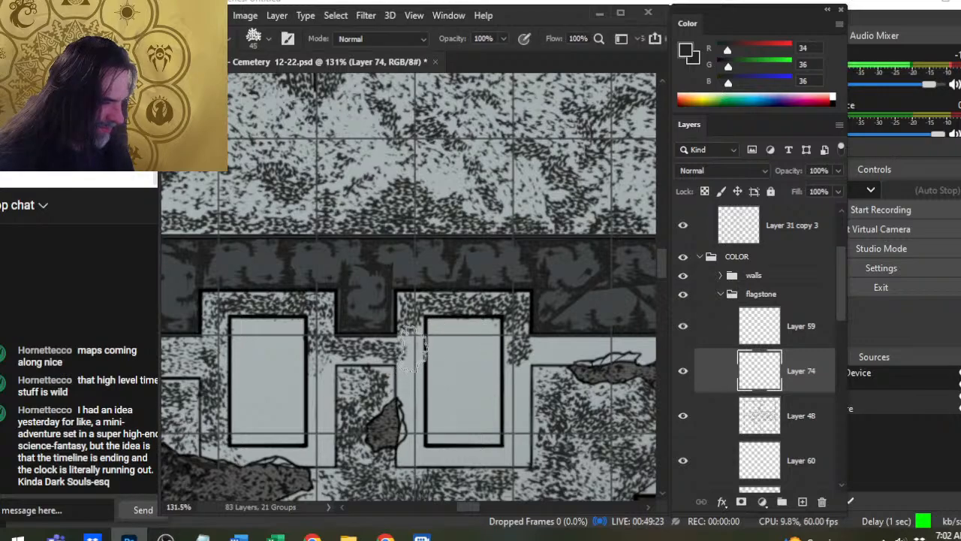
mouse_move(413, 347)
mouse_down()
mouse_move(414, 388)
mouse_move(404, 387)
mouse_move(436, 410)
mouse_move(438, 359)
mouse_move(428, 387)
mouse_up()
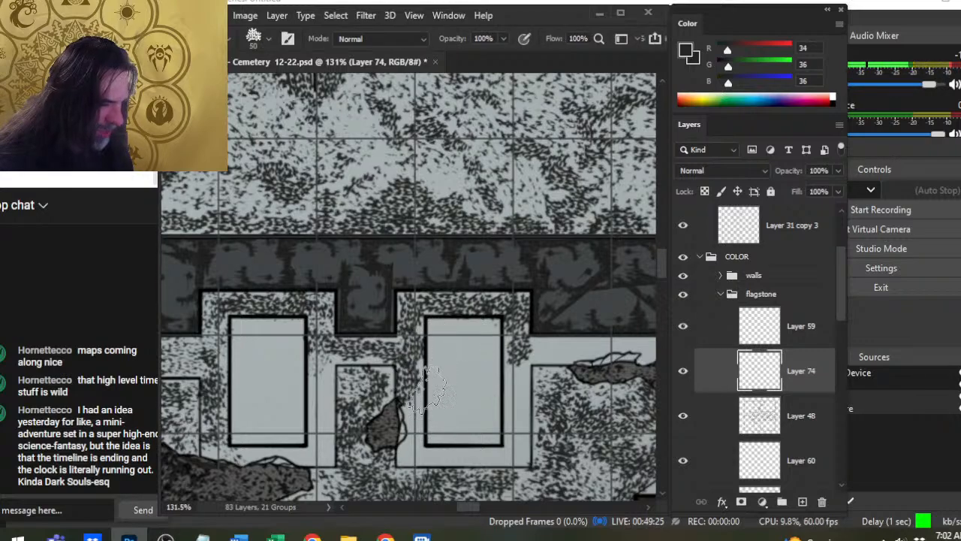
drag(419, 421, 432, 424)
key(e)
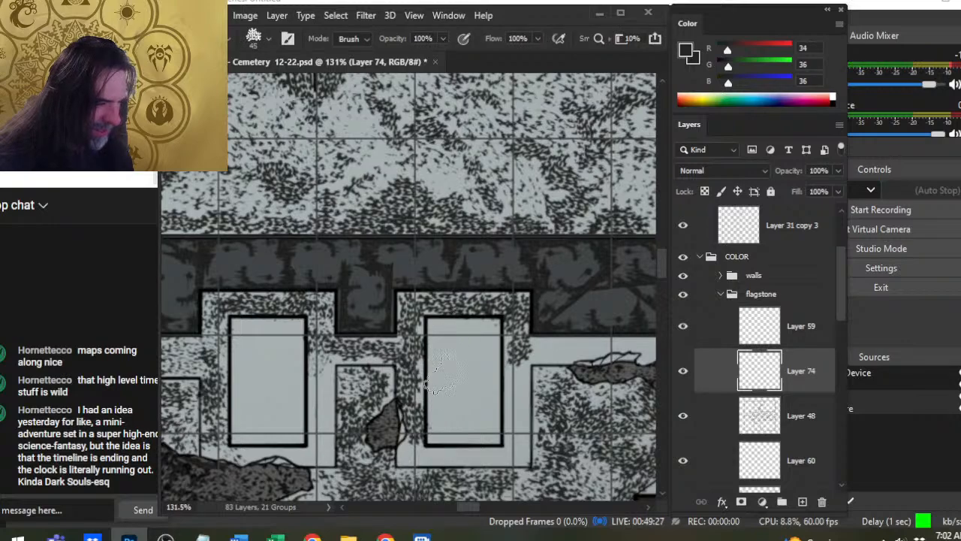
drag(441, 374, 442, 430)
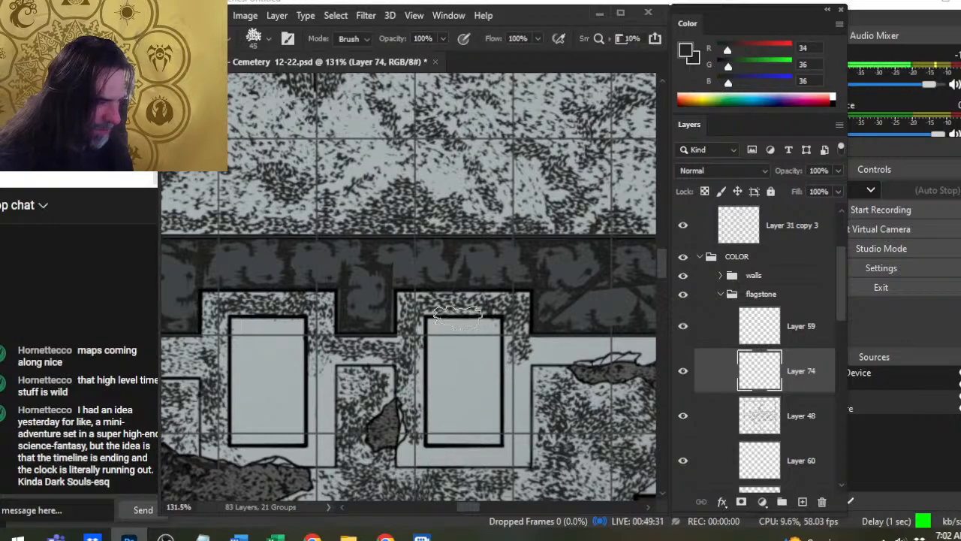
- Erase stray speckles from the third slab's upper edge and touch up the texture just above it
drag(458, 317, 497, 325)
key(b)
drag(441, 307, 455, 309)
key(e)
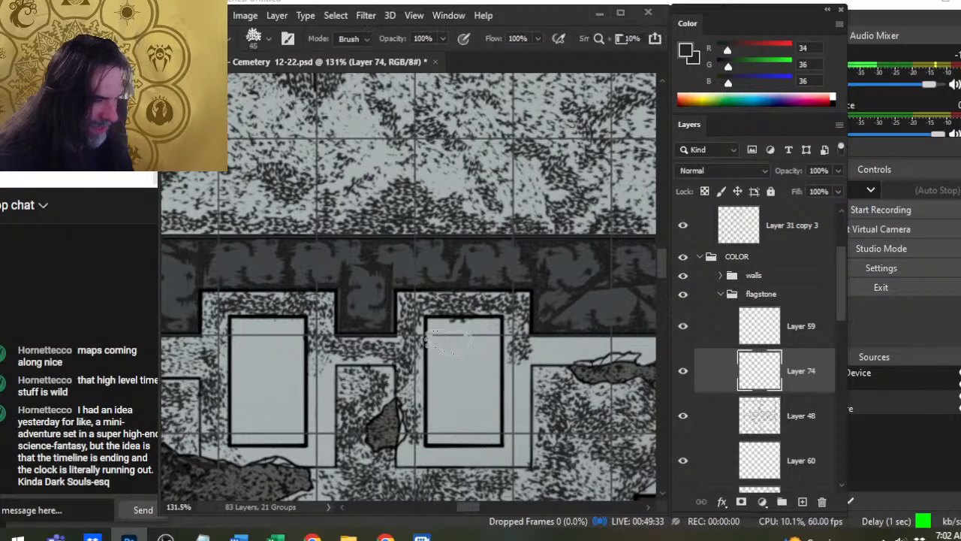
- Speckle the third northern slab's surround along its southern edge and both southern corners at 50 px, erasing spill on the slab at 45 px
key(b)
drag(406, 451, 421, 451)
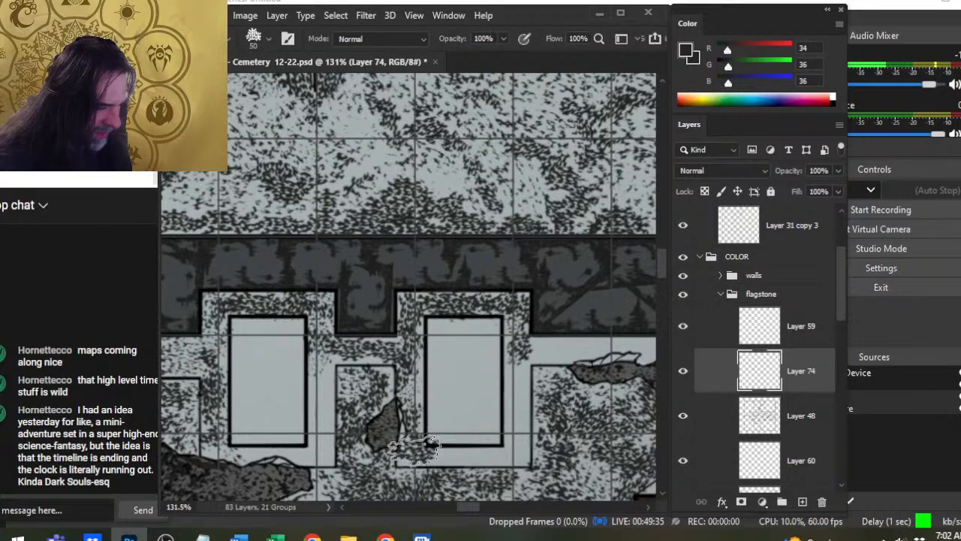
key(e)
scroll(444, 405, down, 4)
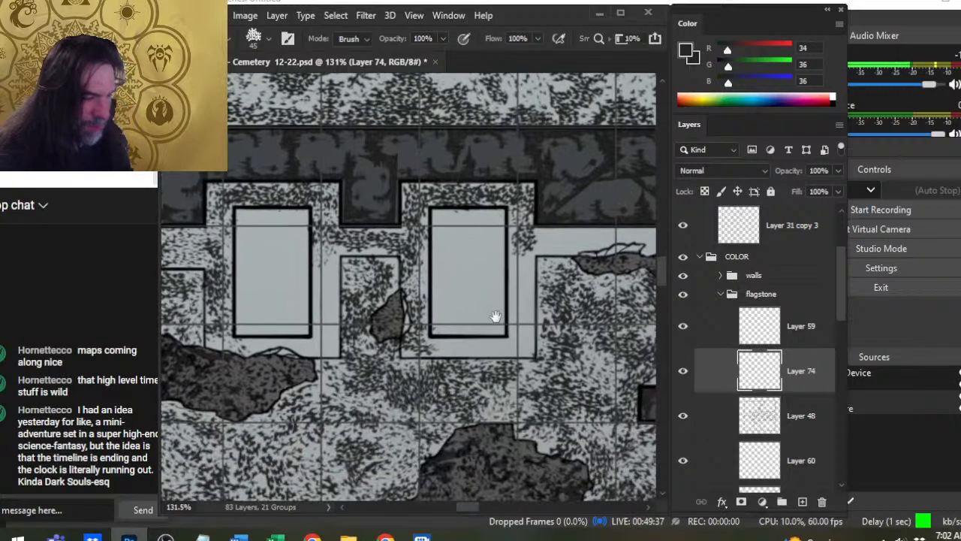
key(b)
drag(433, 353, 492, 350)
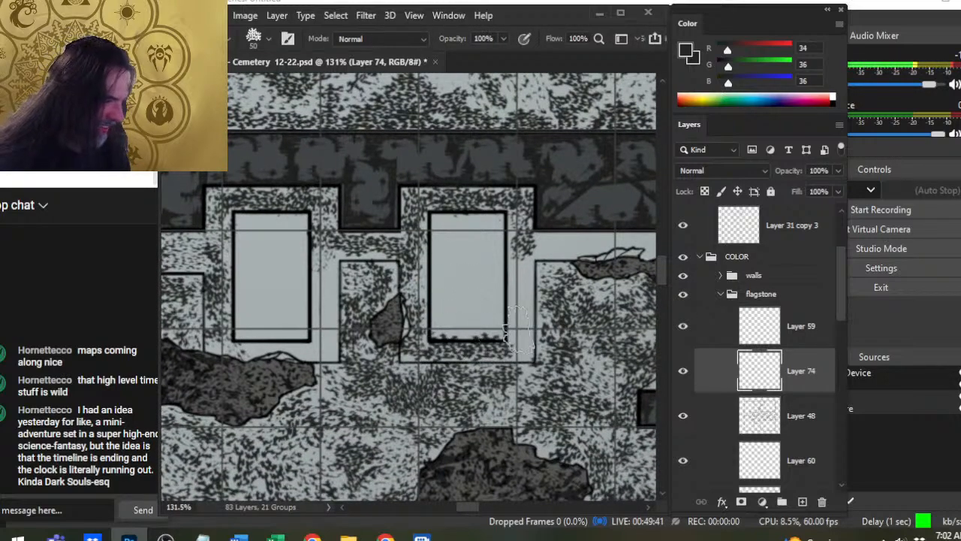
key(e)
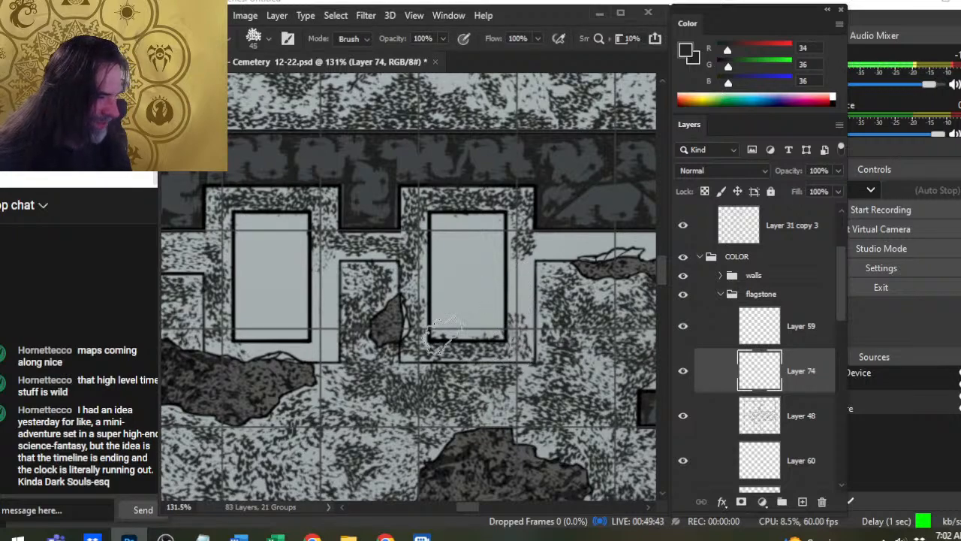
drag(519, 347, 391, 357)
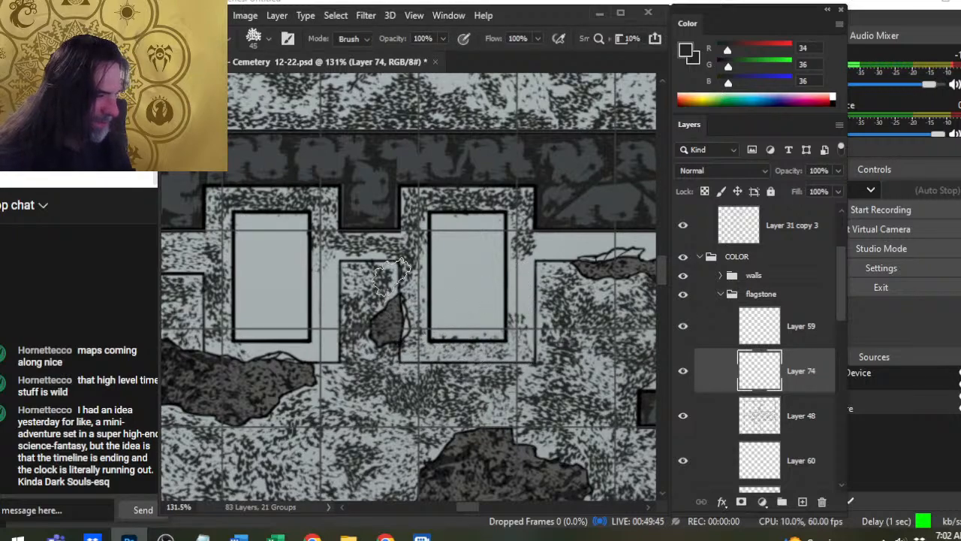
- Touch up the western side of the third slab's surround, speckle its eastern side at 50 px and erase the spill inside the slab
key(b)
mouse_move(409, 291)
mouse_down()
mouse_move(416, 285)
mouse_move(414, 309)
mouse_up()
key(e)
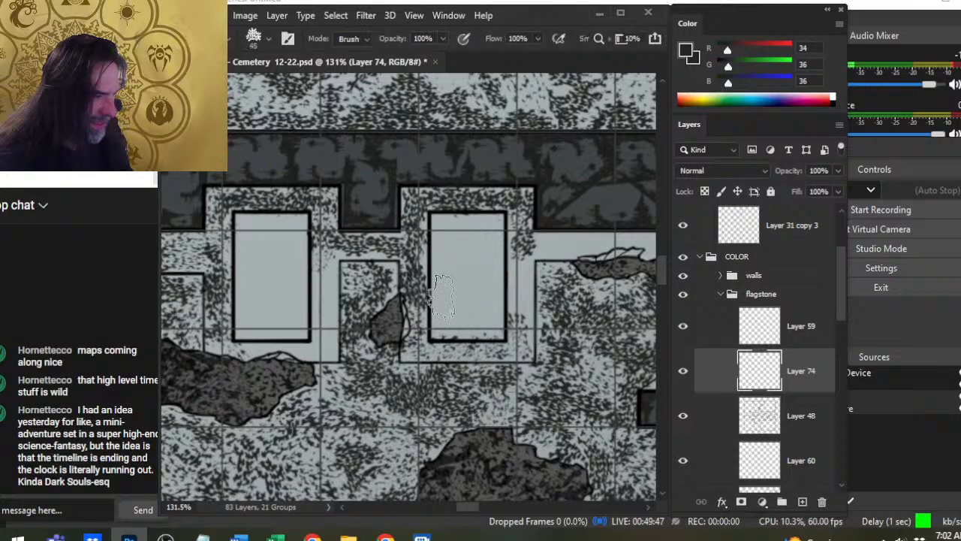
key(b)
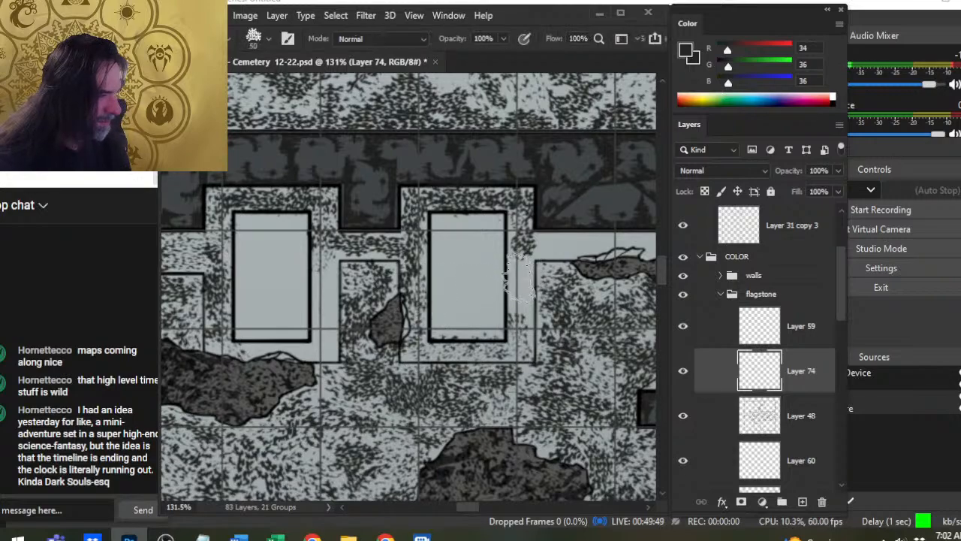
key(e)
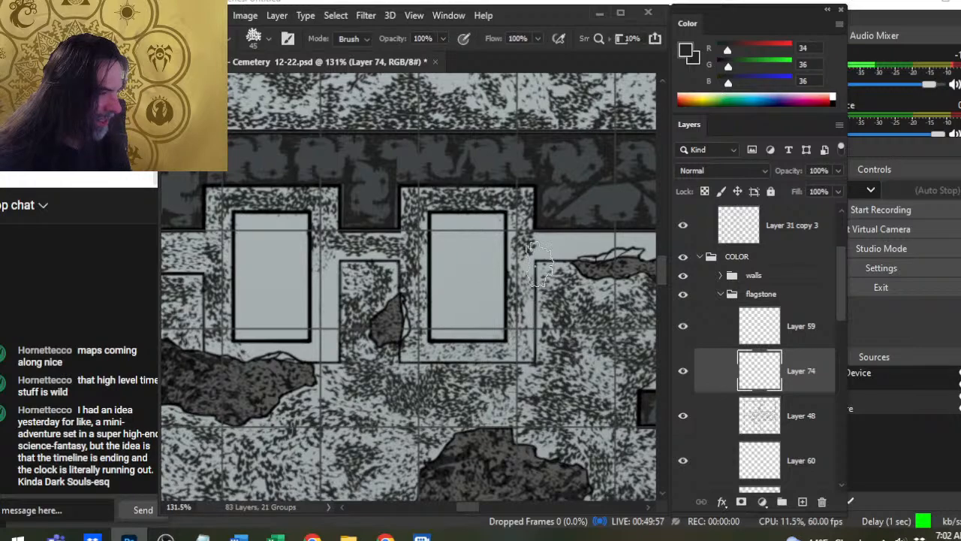
- Speckle the border strip running east from the third slab's surround at 50 and 45 px, erasing stray marks along its edges
key(b)
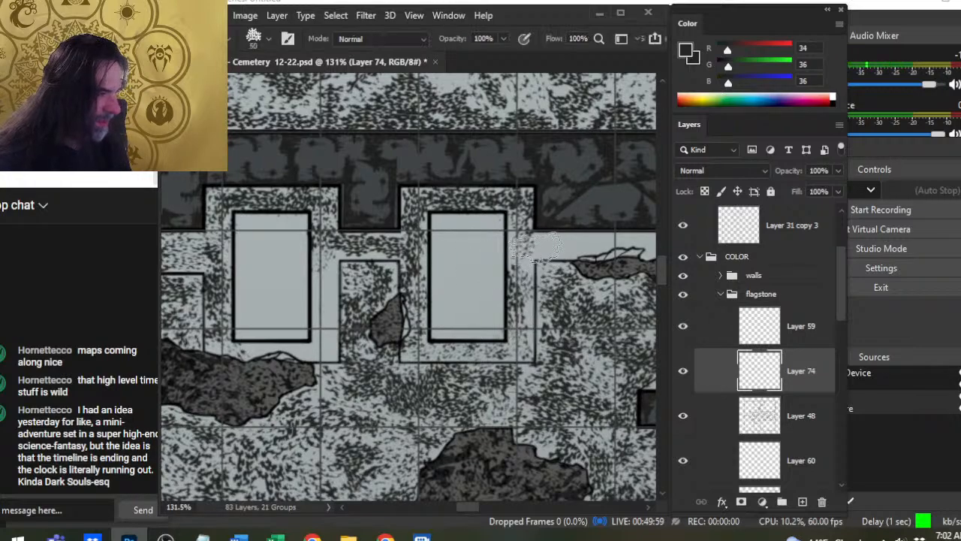
key(e)
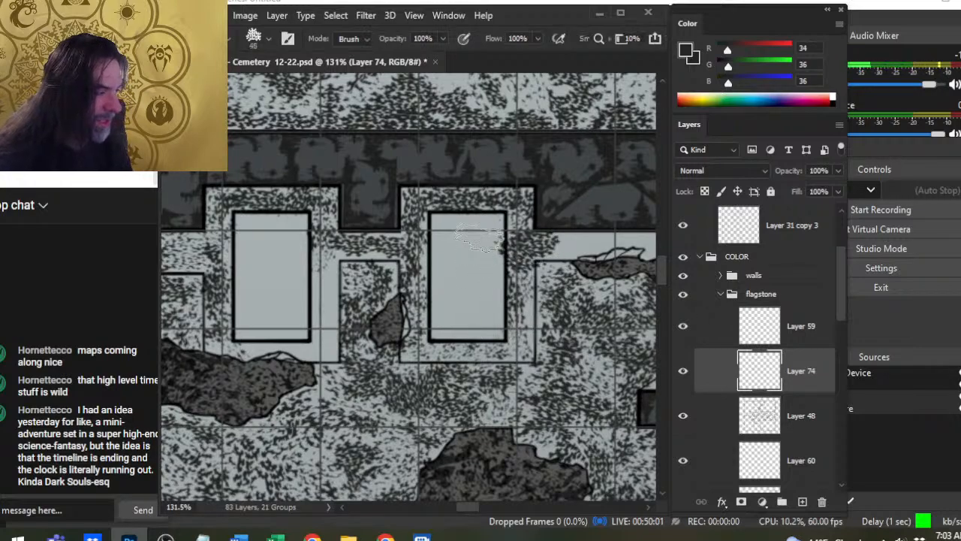
drag(534, 263, 585, 260)
drag(534, 311, 464, 360)
drag(460, 321, 467, 299)
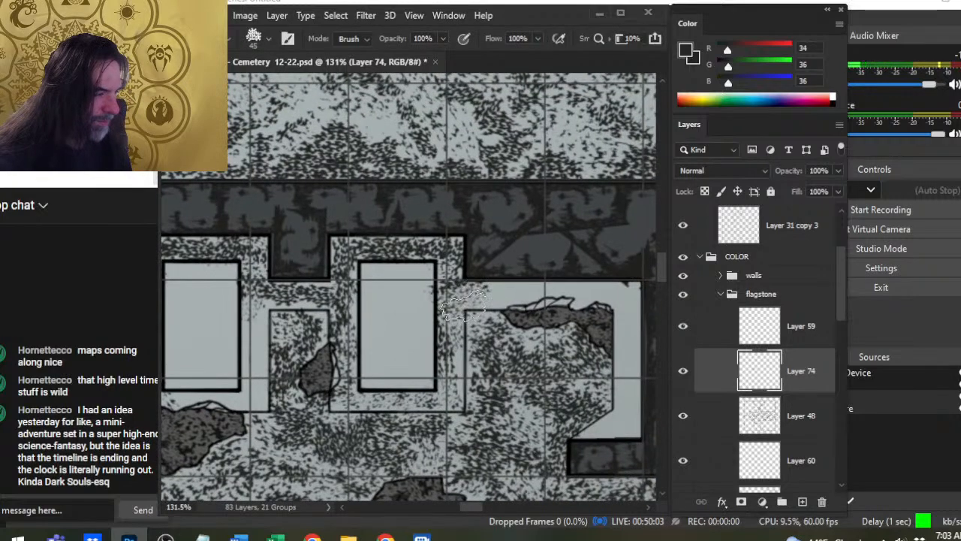
key(b)
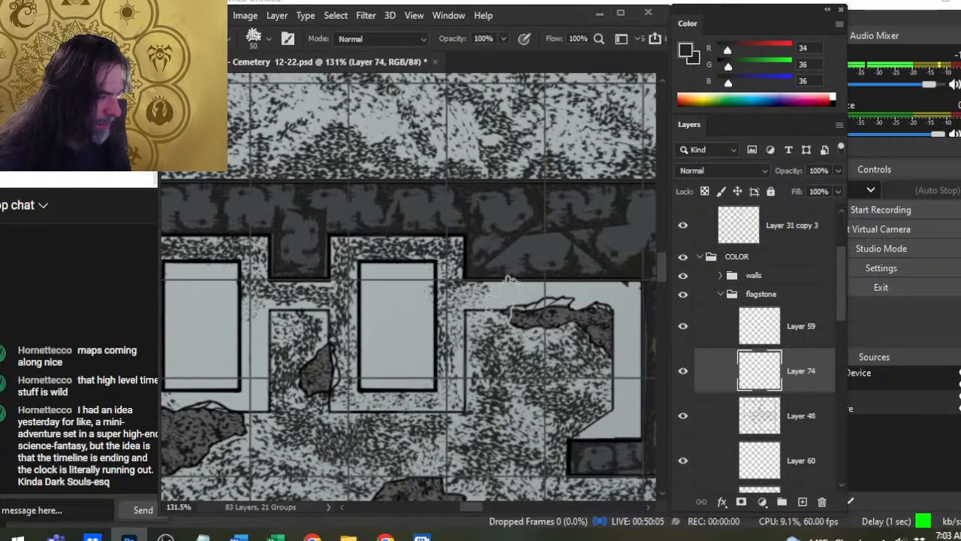
click(518, 291)
key(bracketleft)
click(474, 305)
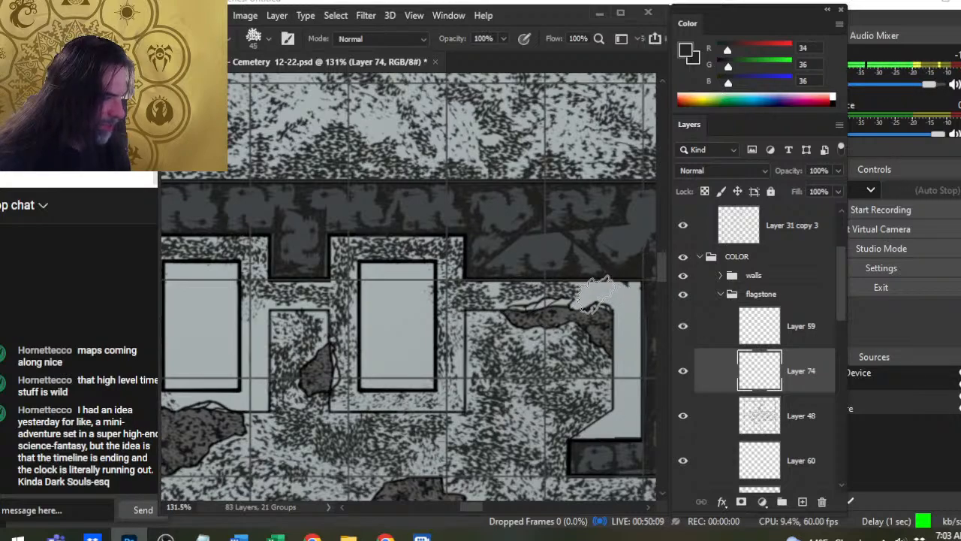
key(e)
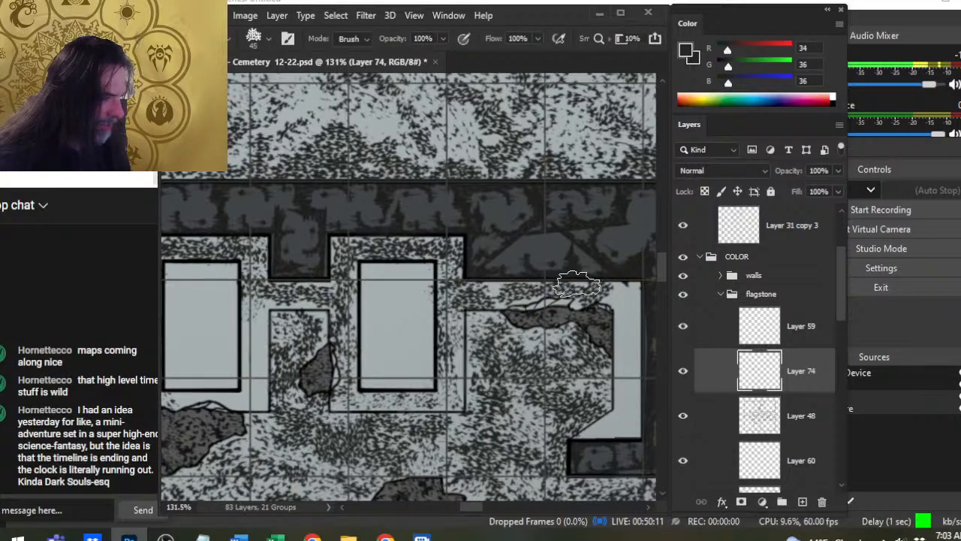
- Show the dots group with its crypt numbers layer visible and hide the cemetery numbers layer
key(z)
mouse_move(461, 395)
mouse_down()
mouse_move(487, 298)
mouse_move(453, 314)
mouse_up()
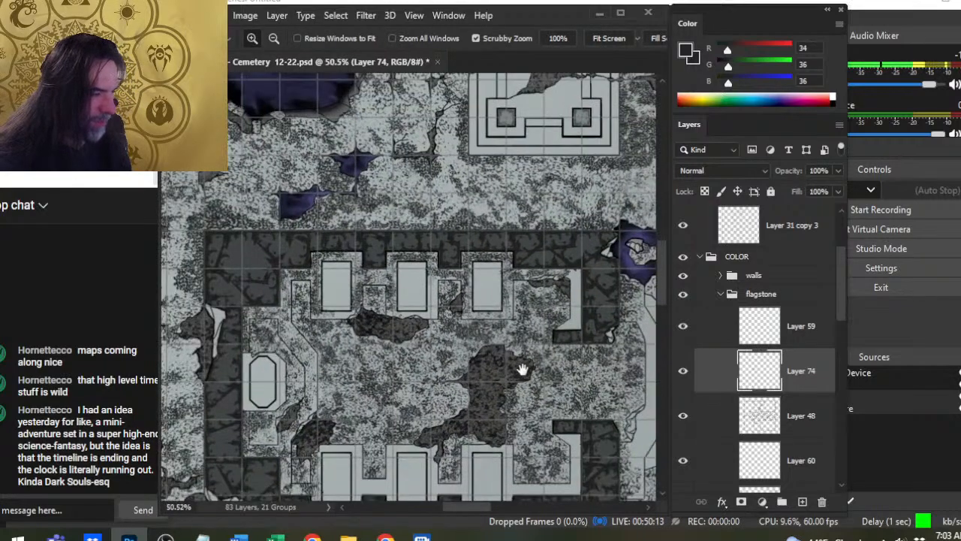
drag(522, 369, 527, 268)
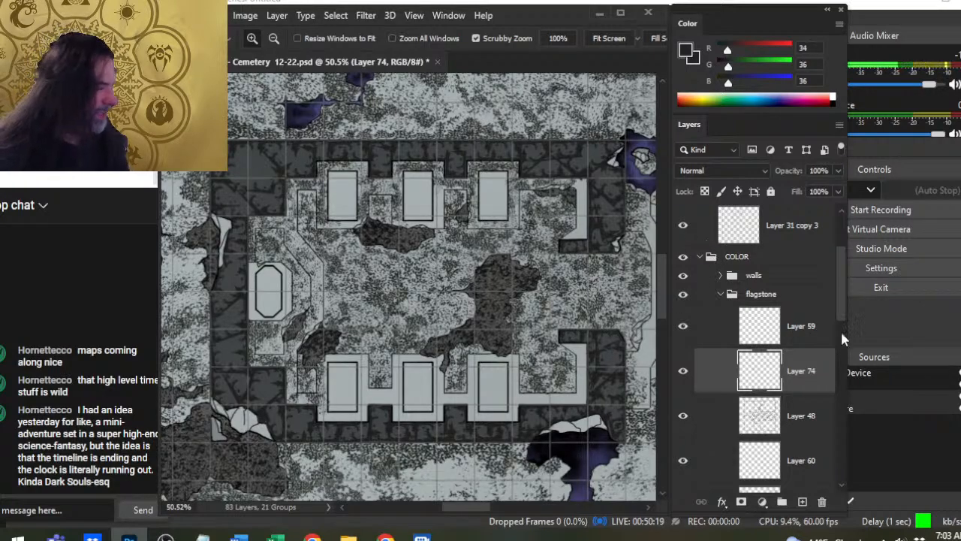
drag(839, 293, 838, 227)
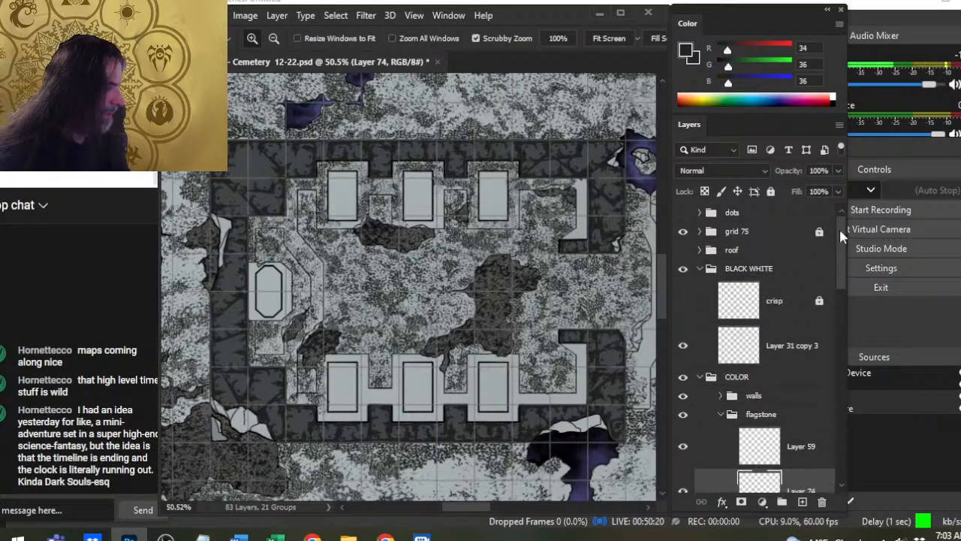
click(699, 213)
click(682, 291)
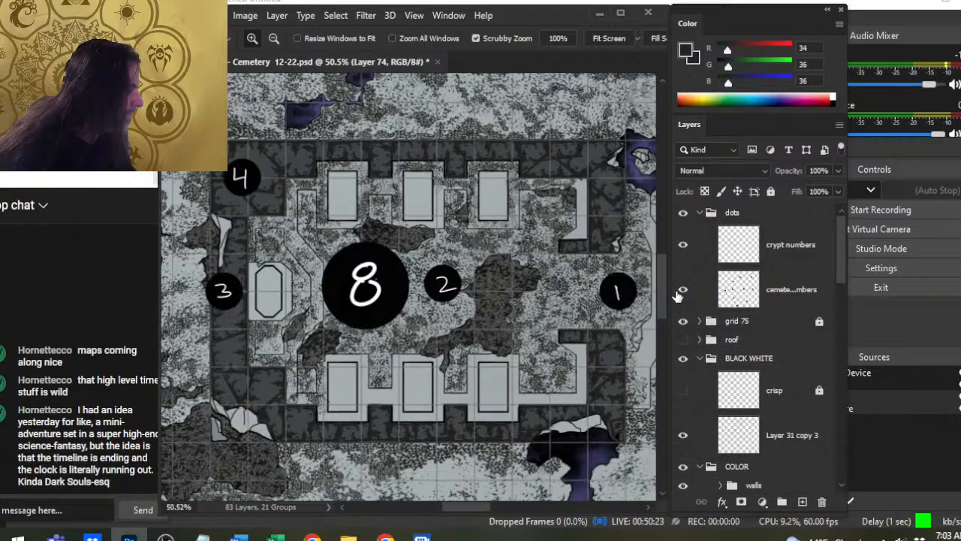
click(682, 245)
click(682, 245)
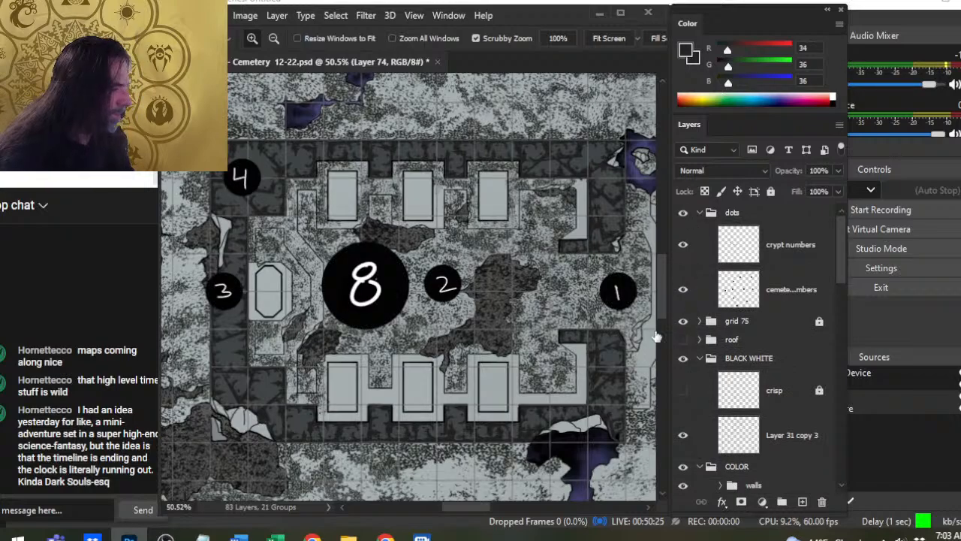
click(683, 289)
scroll(451, 351, down, 2)
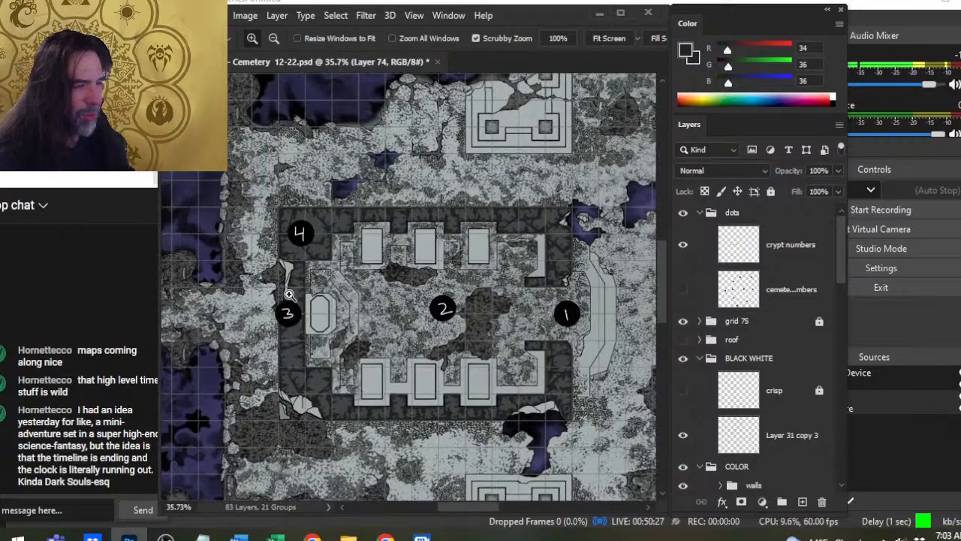
- Examine the crypt around numbers 1 and 2, loosely outlining the southern slabs with the Lasso and clearing the selection
drag(467, 324, 554, 323)
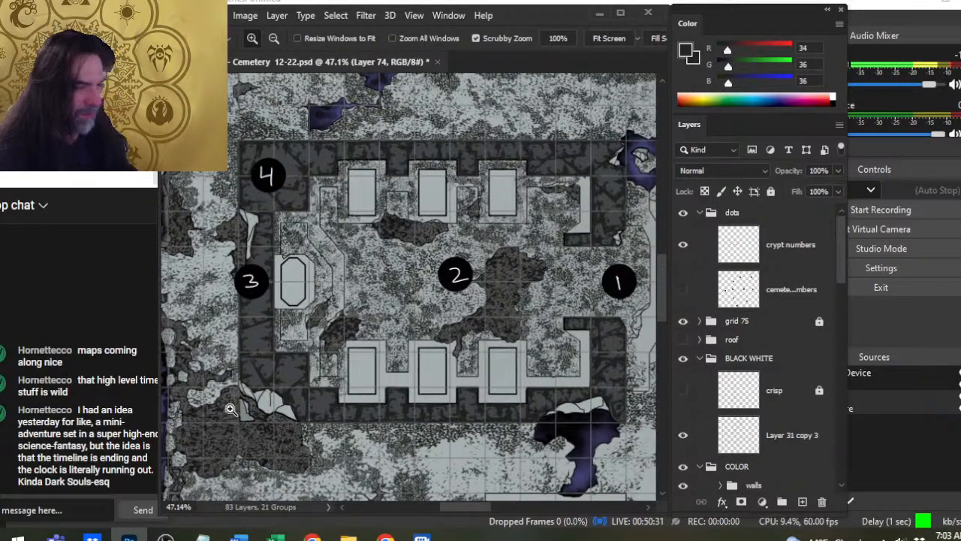
drag(542, 386, 501, 379)
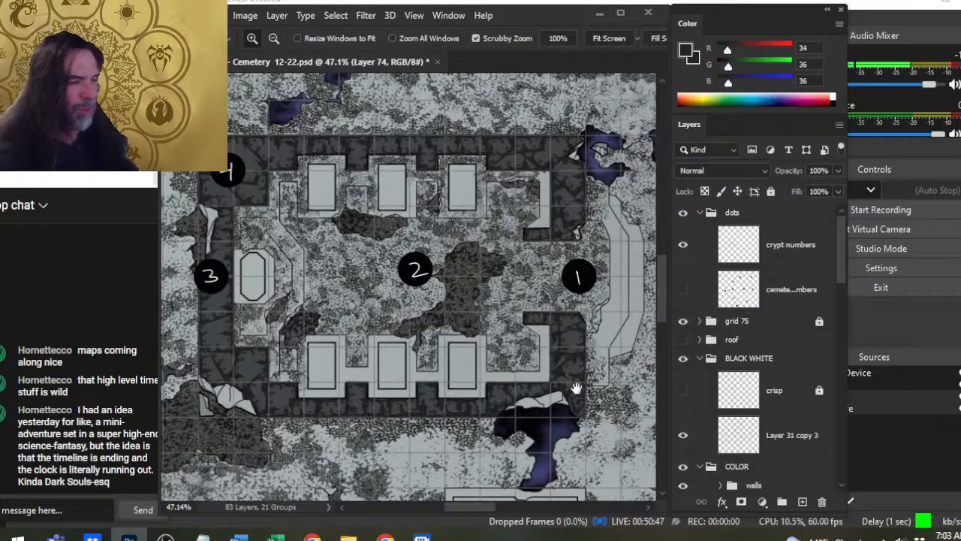
drag(562, 371, 397, 348)
drag(415, 299, 441, 390)
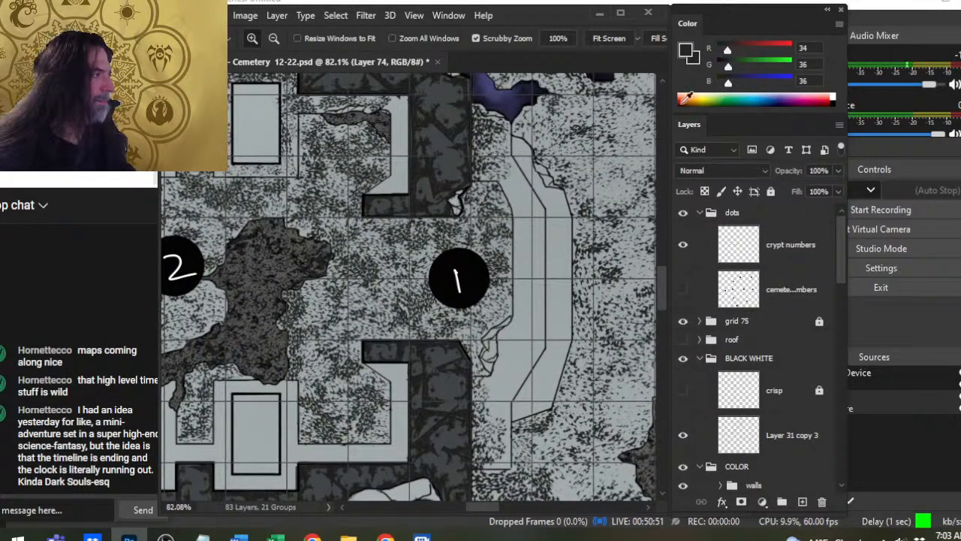
key(l)
mouse_move(516, 159)
mouse_down()
mouse_move(356, 159)
mouse_move(572, 304)
mouse_move(519, 161)
mouse_up()
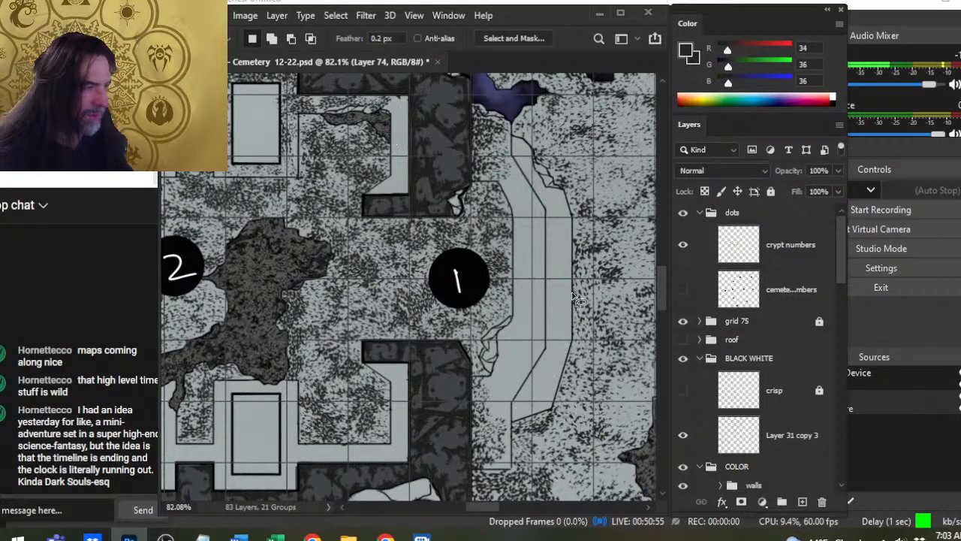
key(ctrl+d)
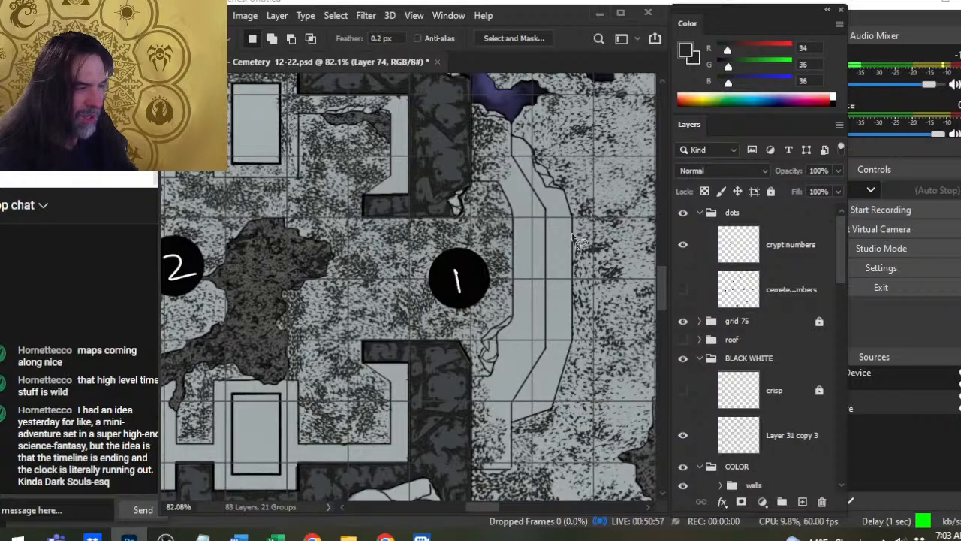
drag(299, 304, 570, 364)
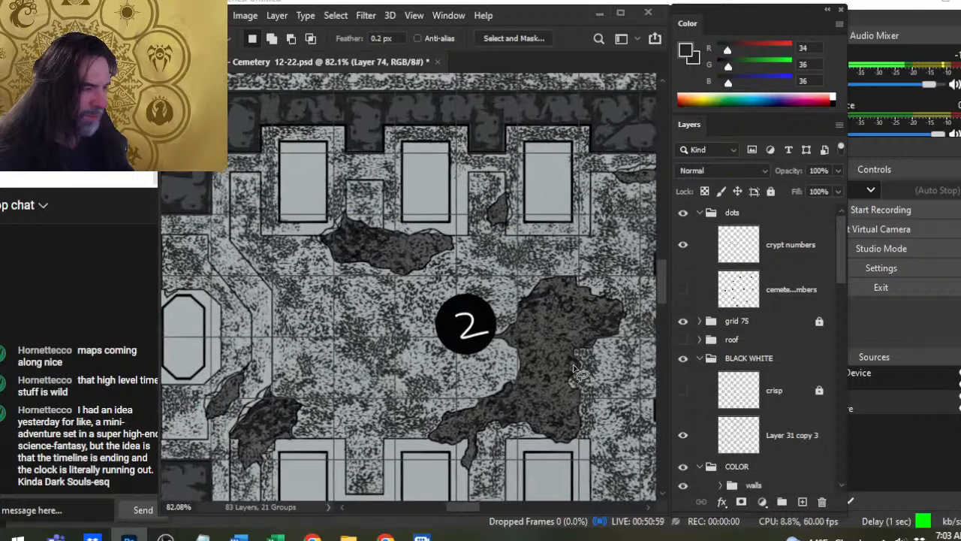
mouse_move(381, 217)
mouse_down()
mouse_move(492, 217)
mouse_move(368, 183)
mouse_up()
mouse_move(537, 358)
mouse_down()
mouse_move(534, 287)
mouse_move(502, 355)
mouse_move(504, 345)
mouse_up()
key(ctrl+d)
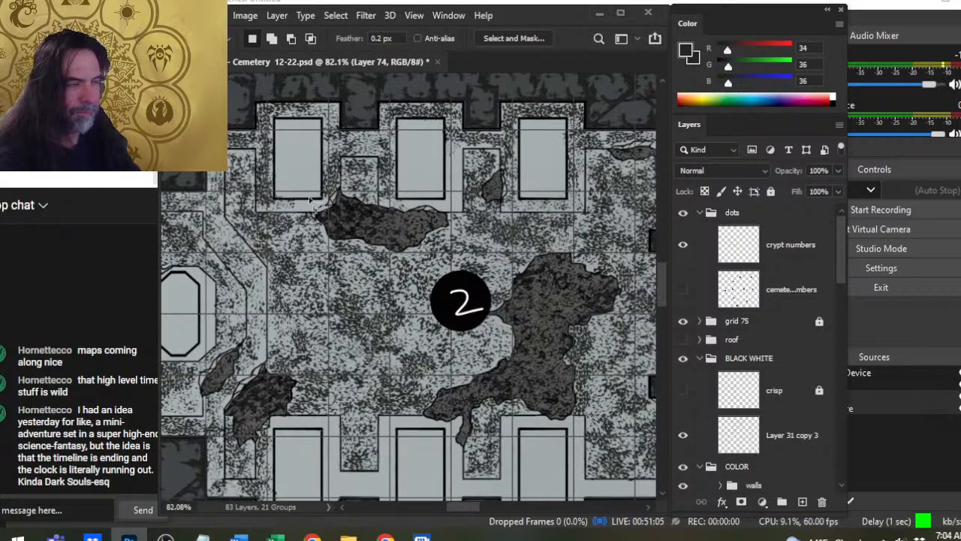
mouse_move(403, 403)
mouse_down()
mouse_move(414, 200)
mouse_move(646, 270)
mouse_move(432, 198)
mouse_move(417, 374)
mouse_up()
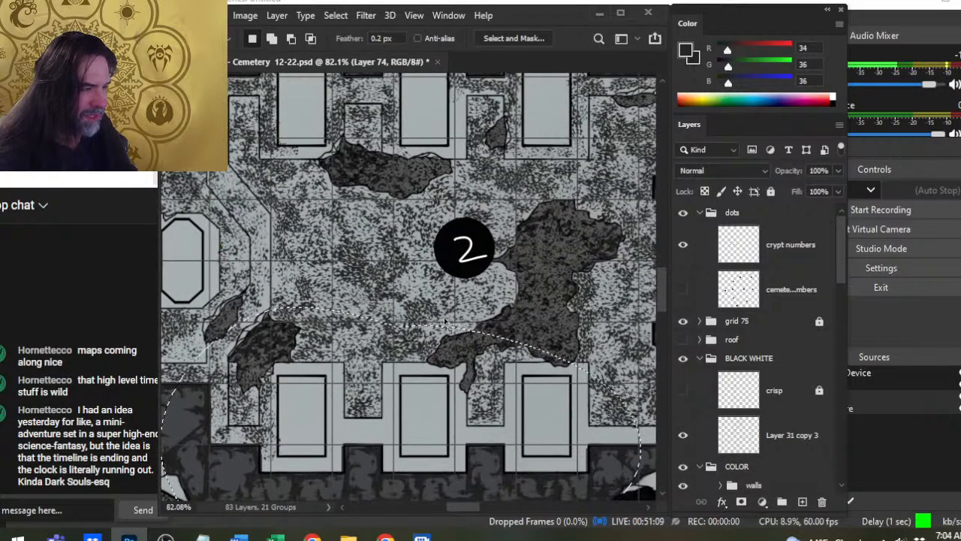
key(ctrl+d)
- Examine the crypt's western end around numbers 3 and 4, the southern slabs and the floor between numbers 2 and 1
drag(533, 369, 502, 362)
drag(283, 282, 406, 290)
drag(496, 321, 409, 323)
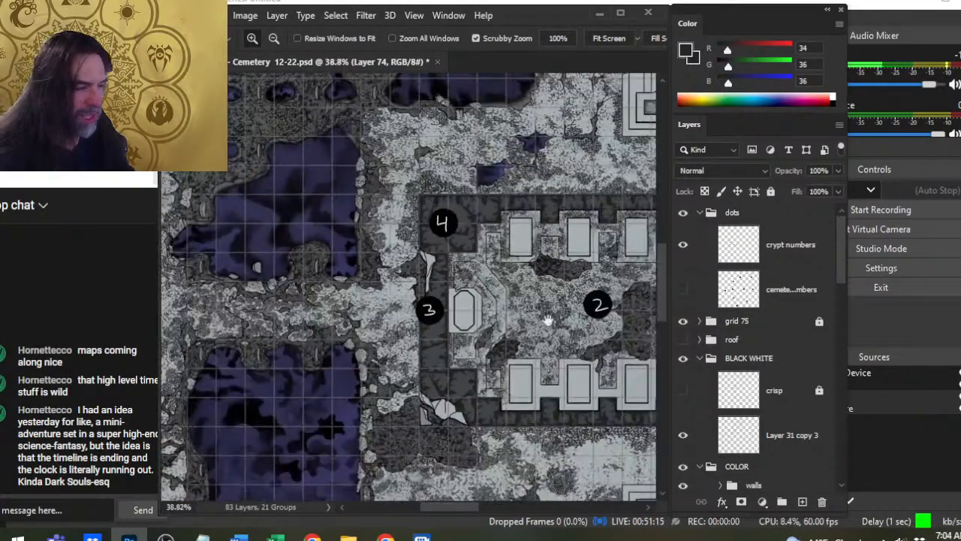
drag(557, 338, 413, 355)
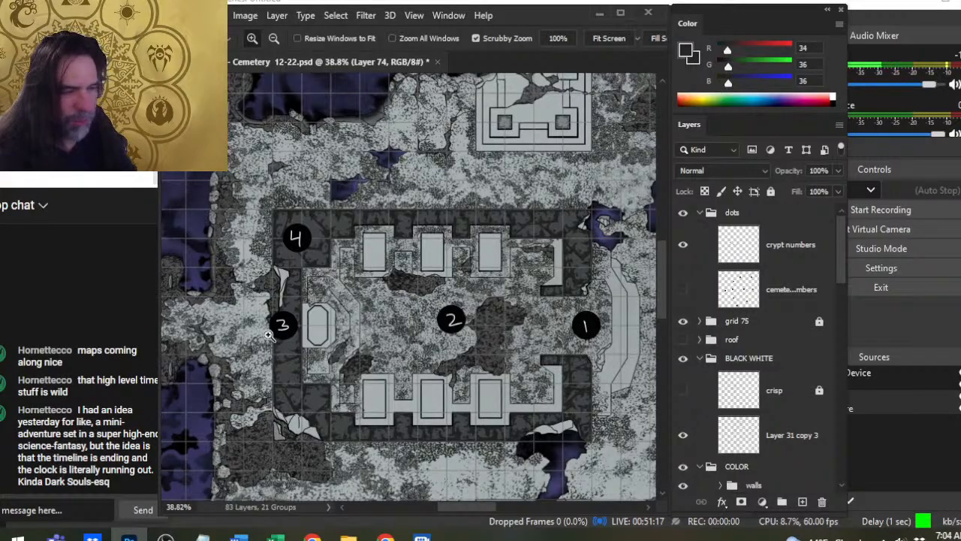
drag(293, 280, 342, 278)
drag(410, 270, 447, 162)
drag(606, 370, 293, 343)
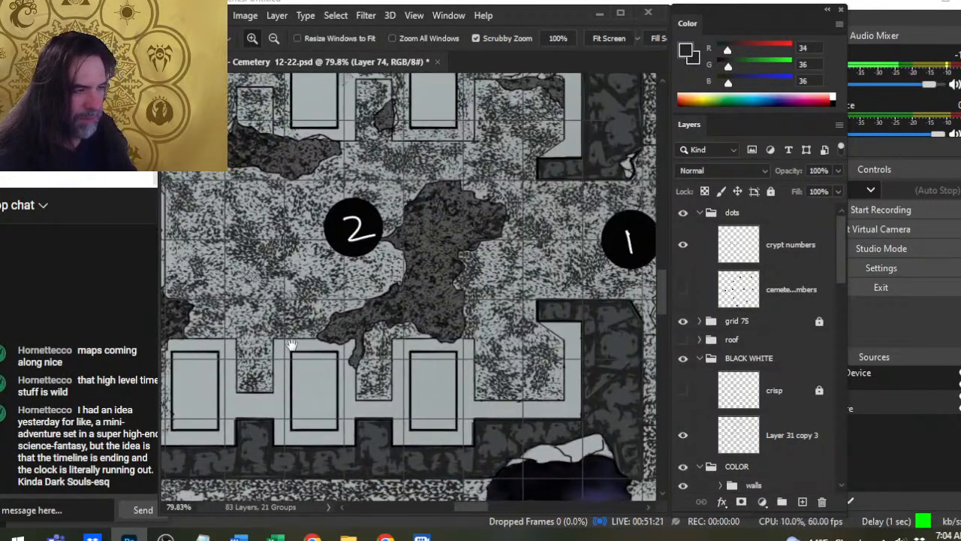
drag(504, 377, 448, 413)
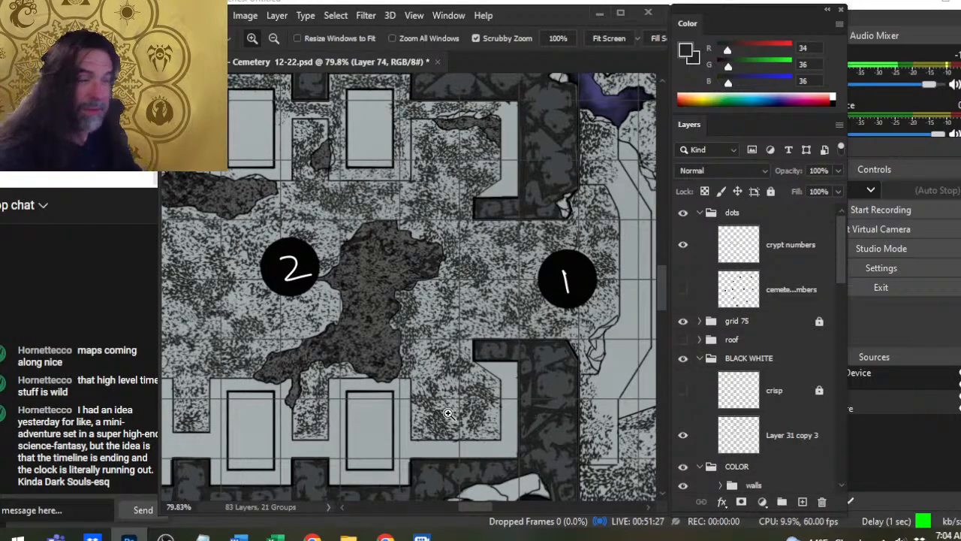
- Expand the grid 75 group and turn on its overlay of heavy black lines across the map
scroll(515, 310, down, 4)
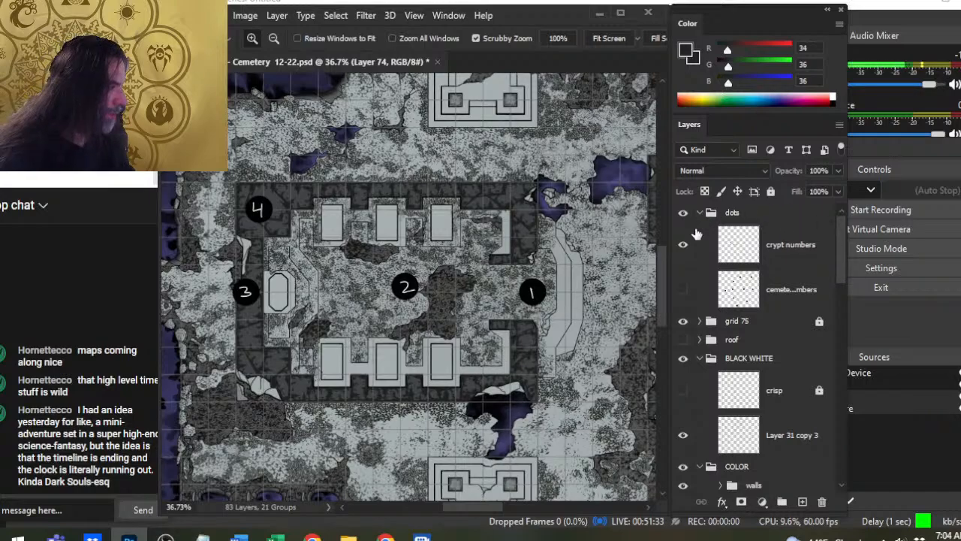
click(698, 321)
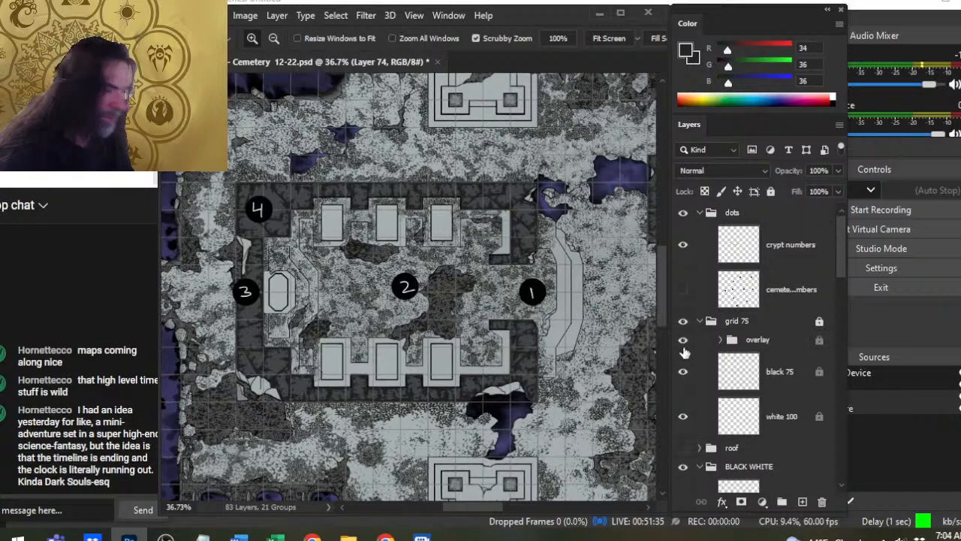
click(684, 347)
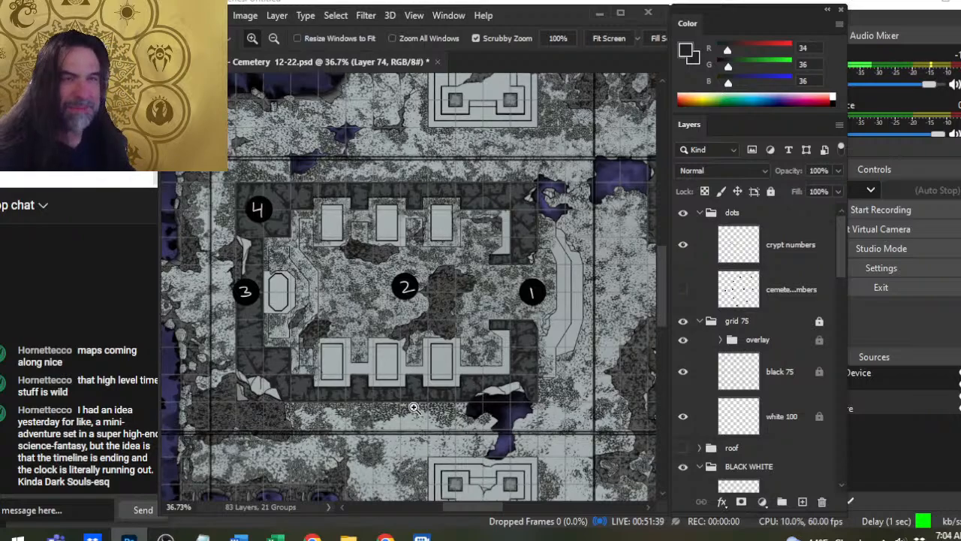
- Turn off the heavy-line overlay inside the grid 75 group and collapse that group
drag(417, 290, 466, 368)
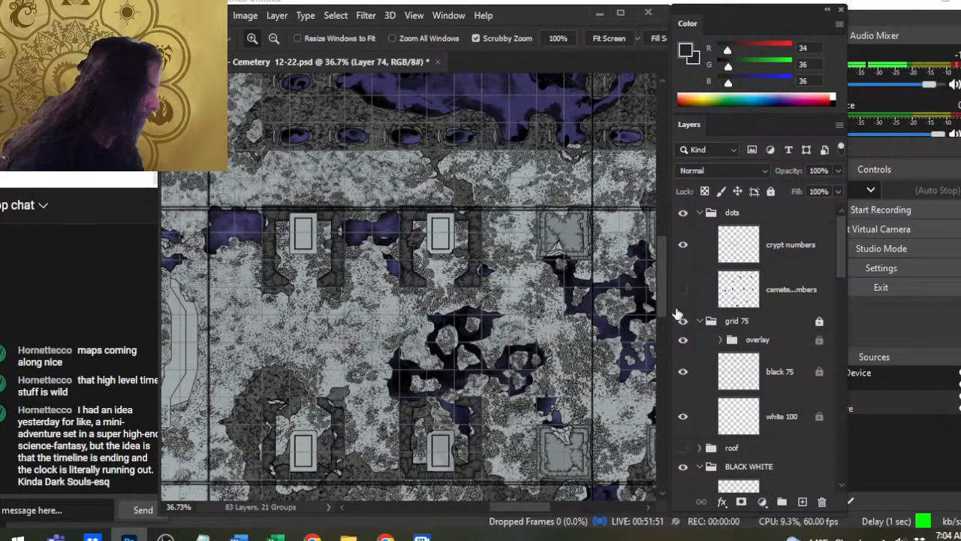
drag(837, 249, 836, 251)
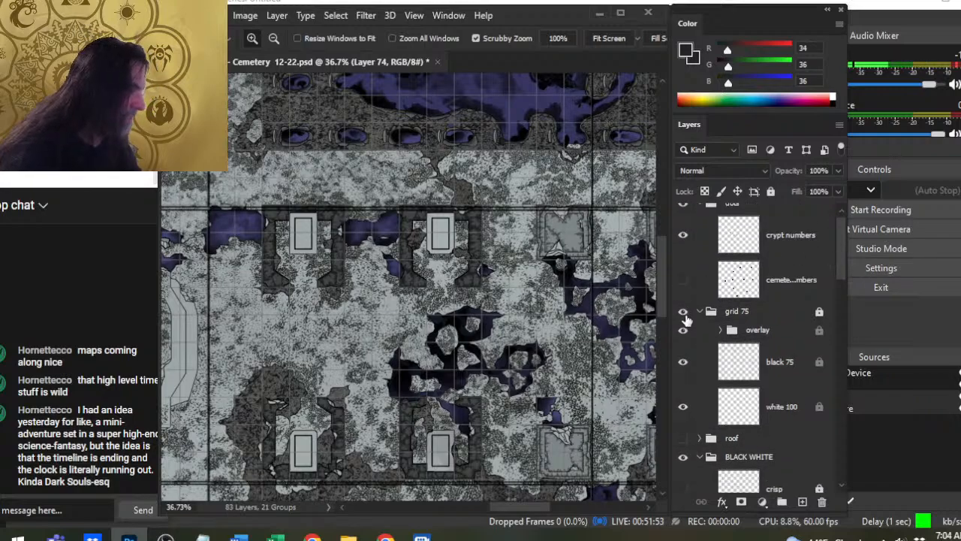
click(684, 331)
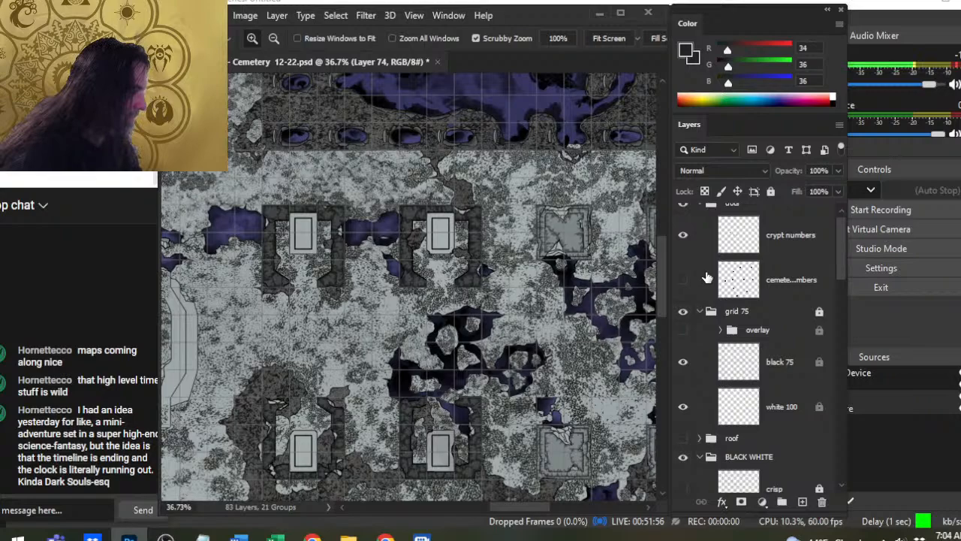
click(699, 311)
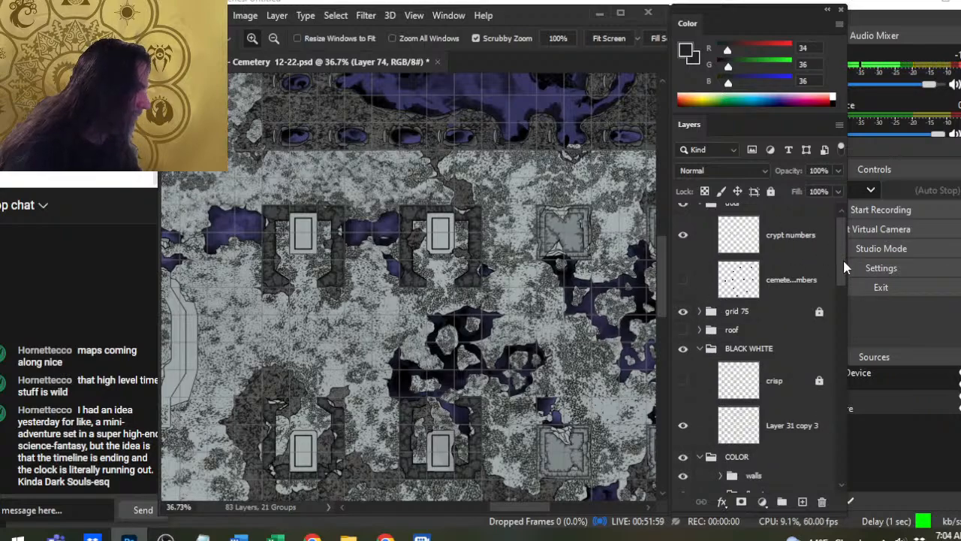
- Show the cemetery numbers layer along with the crypt numbers and collapse the dots group
drag(844, 262, 840, 233)
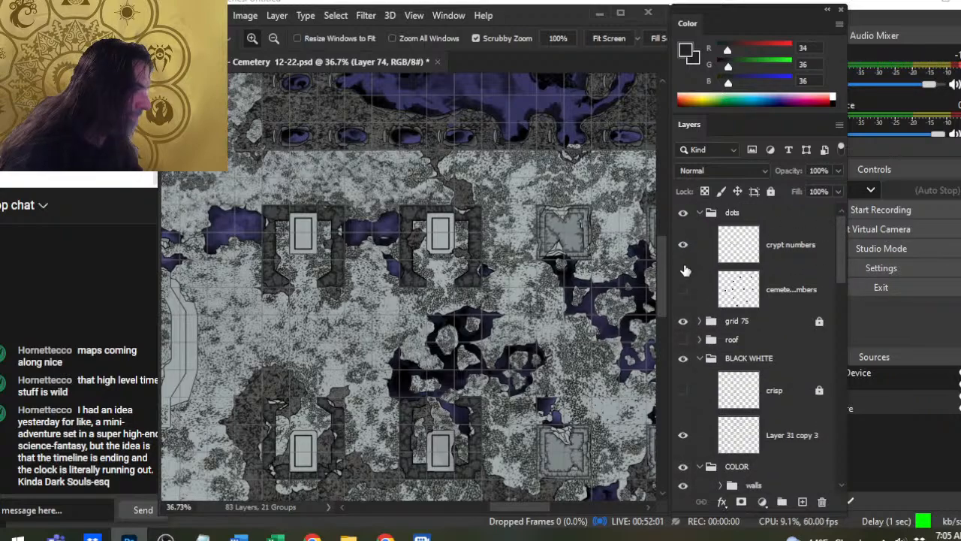
click(683, 289)
click(699, 213)
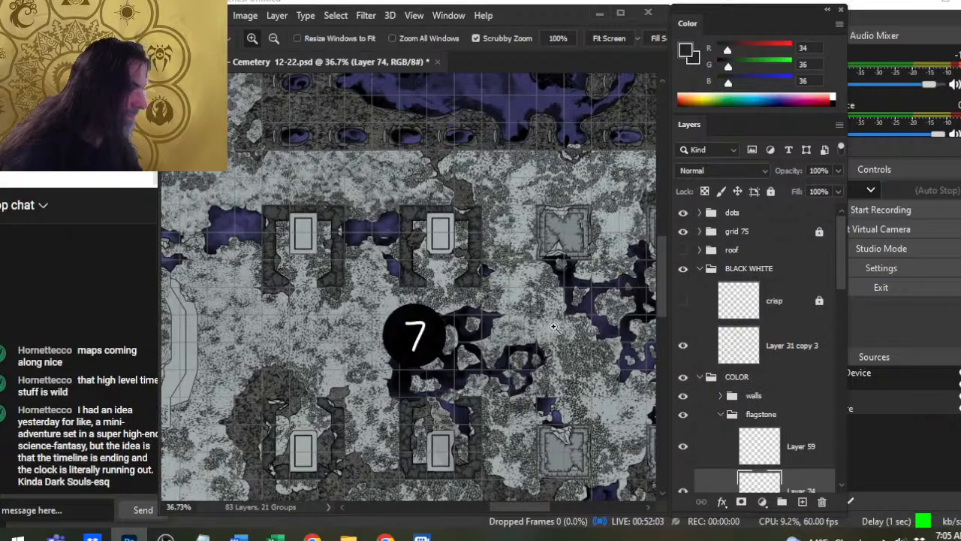
- Examine the northern part of the numbered cemetery map, including the purple pools near numbers 2 and 6
drag(568, 342, 473, 315)
drag(371, 258, 395, 259)
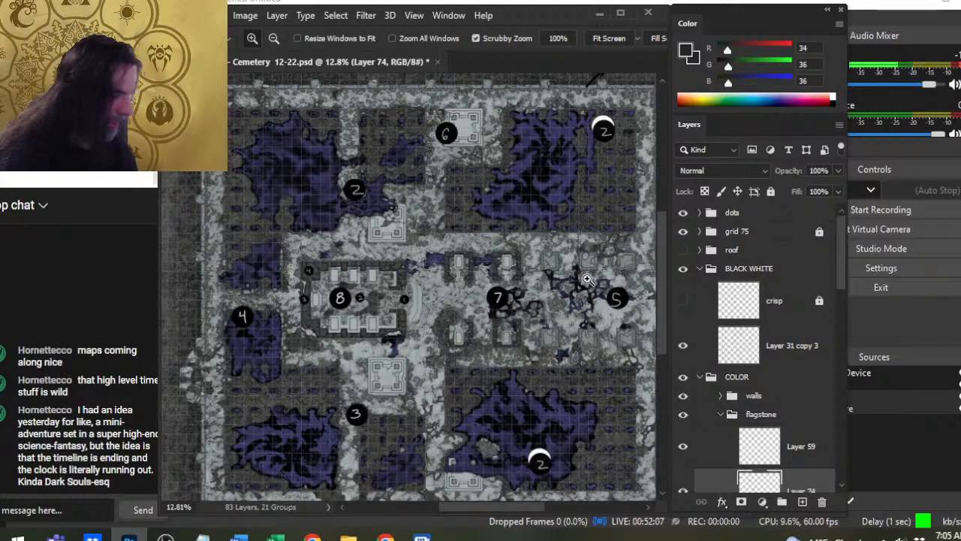
drag(546, 219, 400, 283)
drag(433, 194, 491, 220)
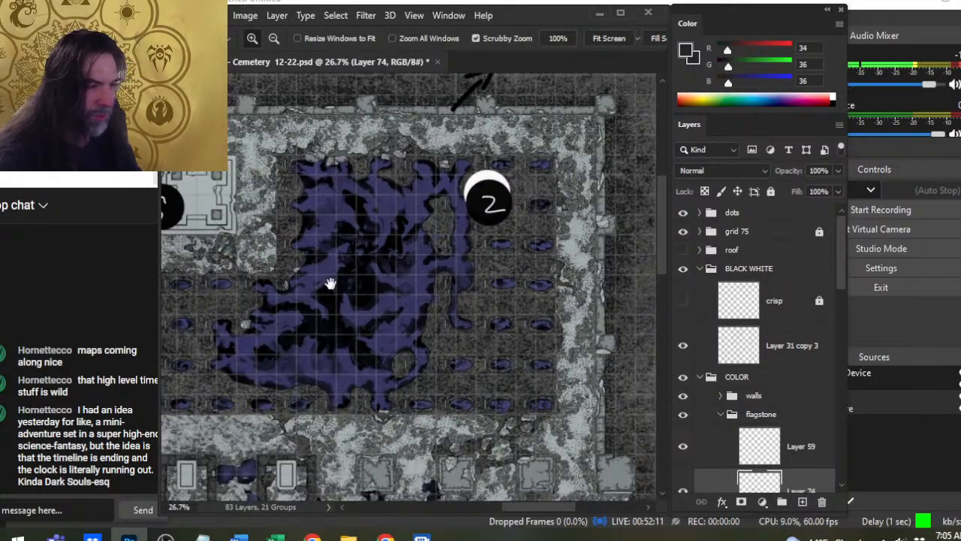
drag(333, 283, 456, 269)
drag(539, 346, 478, 403)
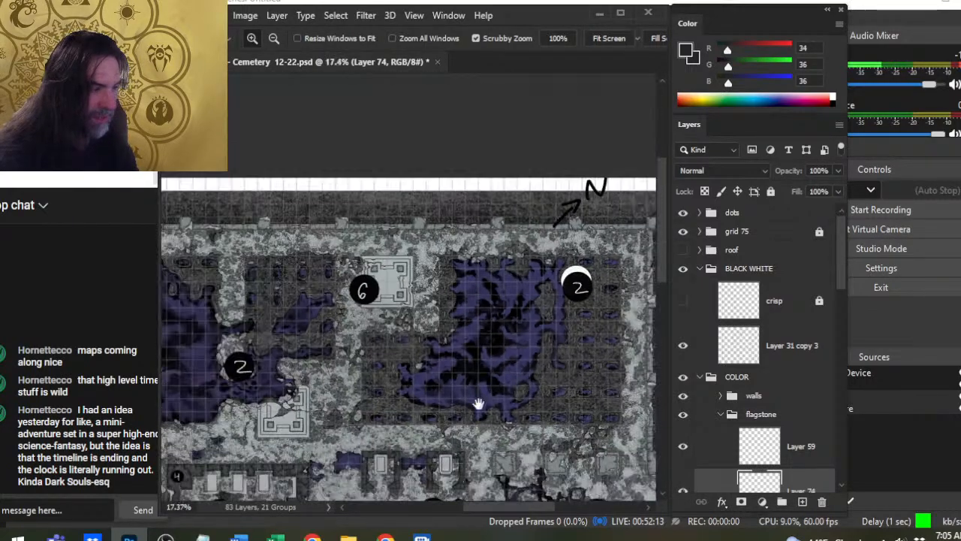
drag(402, 375, 538, 269)
drag(338, 215, 418, 284)
drag(510, 343, 404, 379)
- Examine the southern part of the map around numbers 1, 3 and 4 and the large southeastern pool at number 2
drag(508, 408, 459, 148)
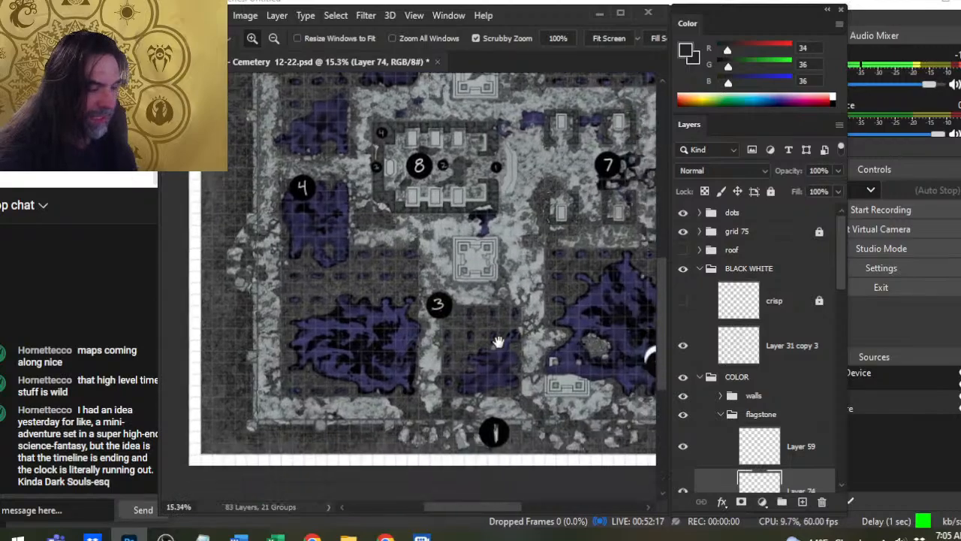
drag(343, 312, 393, 362)
drag(377, 260, 479, 488)
drag(527, 428, 264, 189)
drag(341, 200, 223, 184)
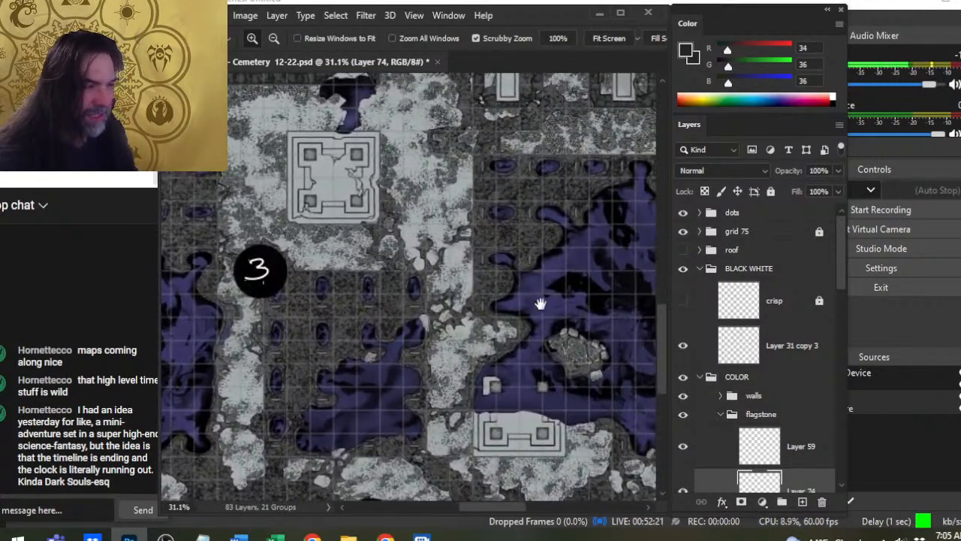
drag(541, 305, 253, 249)
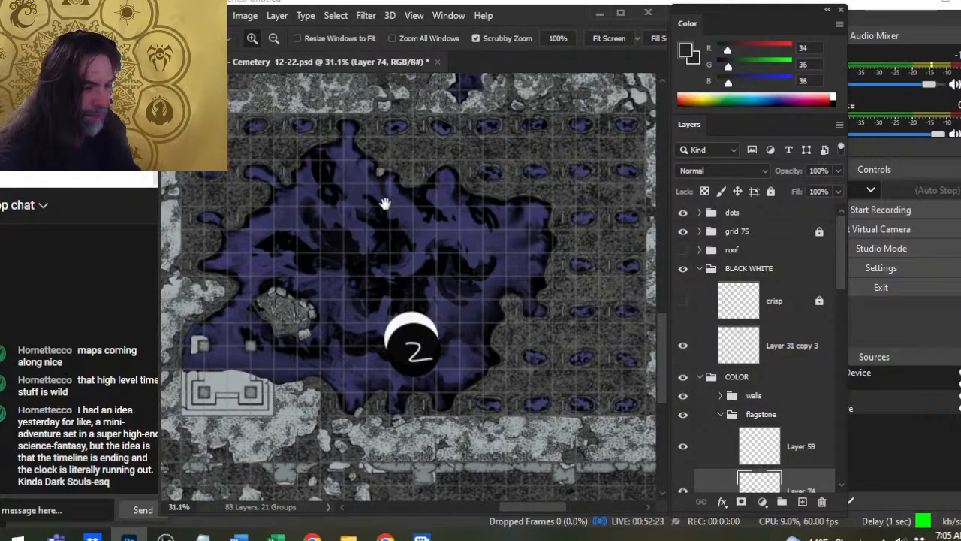
drag(457, 230, 375, 243)
drag(411, 162, 414, 447)
drag(252, 287, 497, 286)
drag(479, 387, 458, 228)
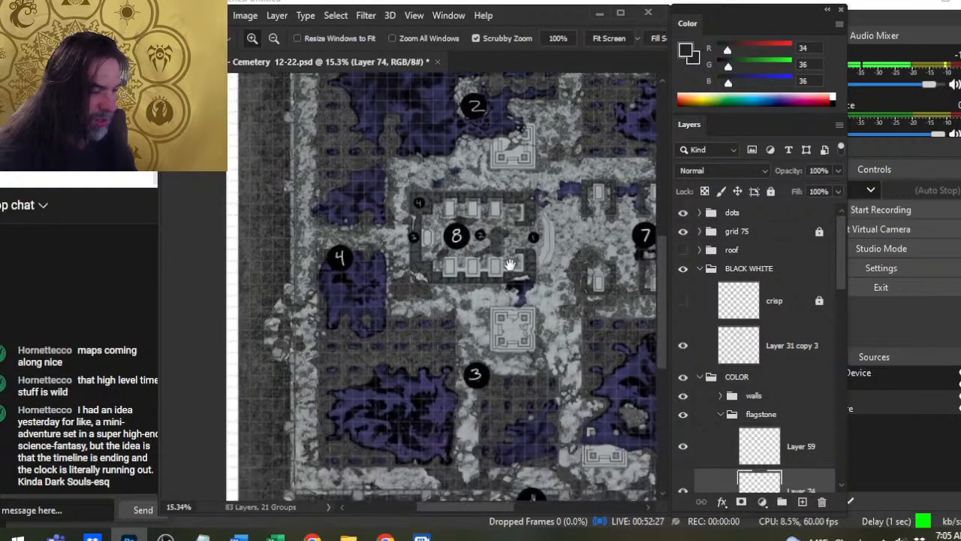
drag(457, 324, 447, 269)
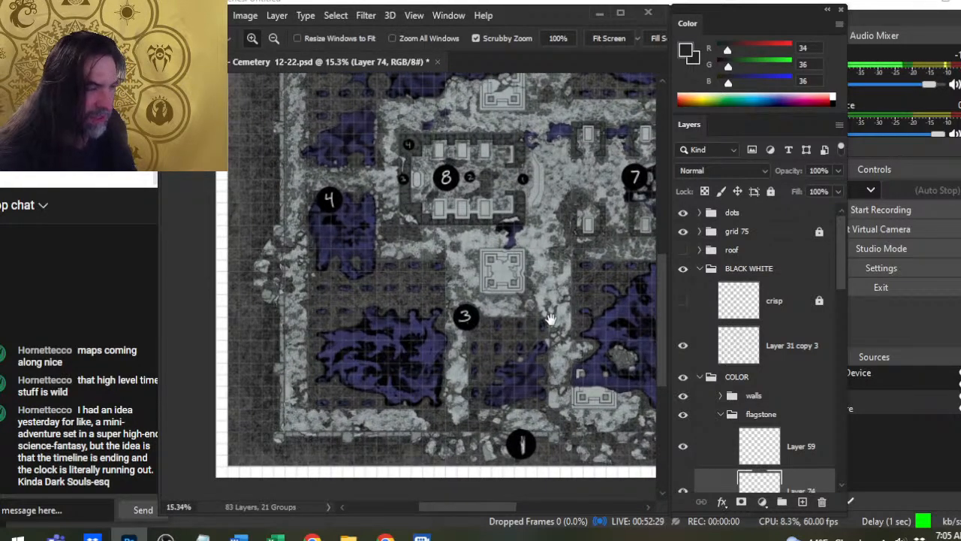
drag(550, 319, 332, 319)
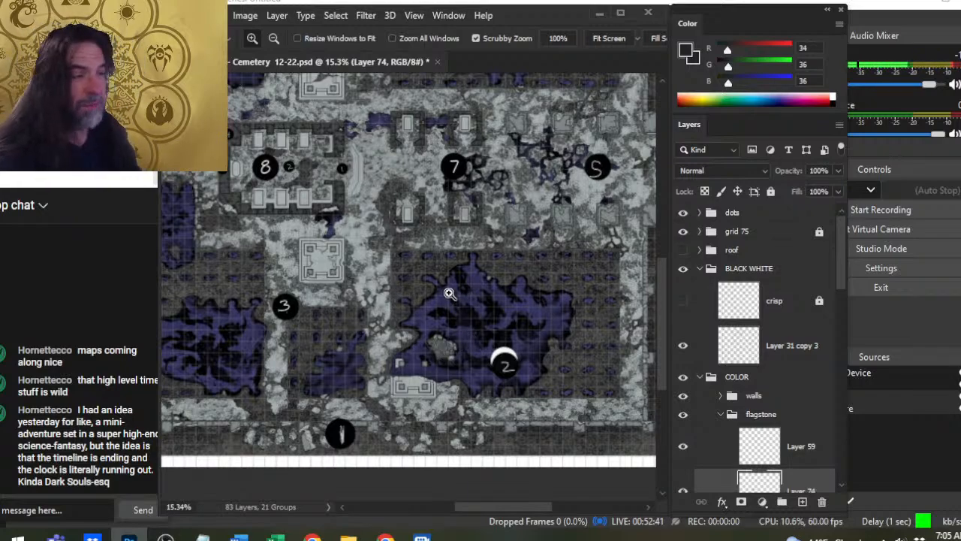
- Review the numbered areas across the whole cemetery once more, finishing with a close view of the crypt at number 8
scroll(355, 235, up, 5)
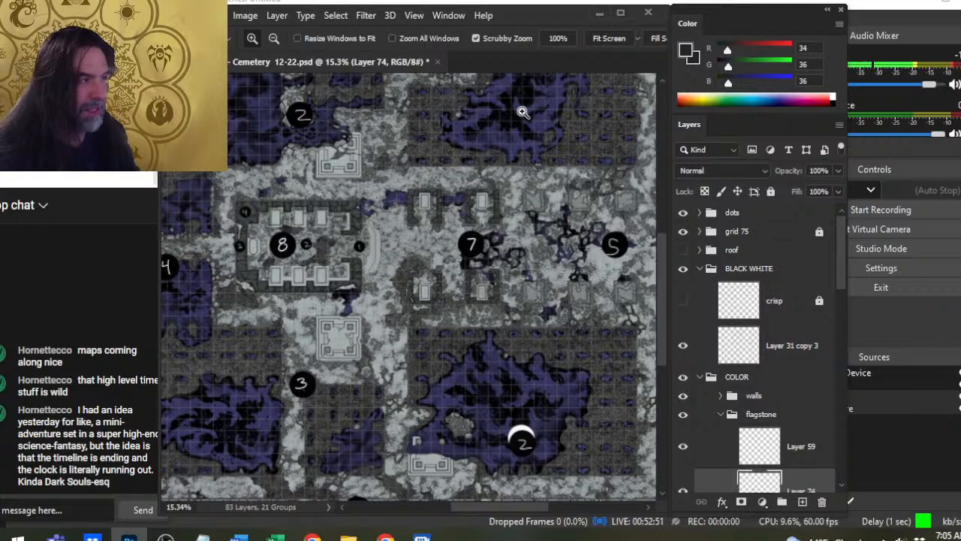
drag(434, 219, 484, 252)
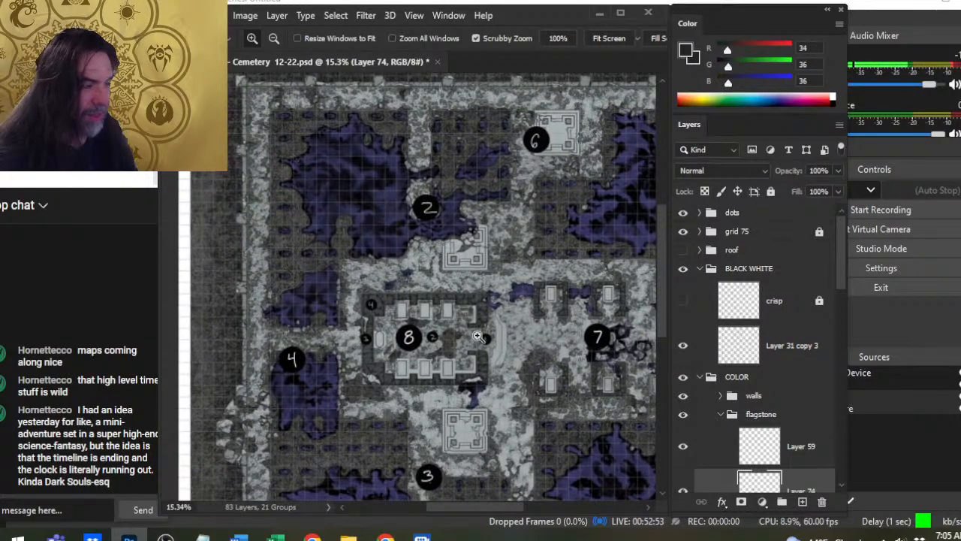
drag(540, 355, 461, 291)
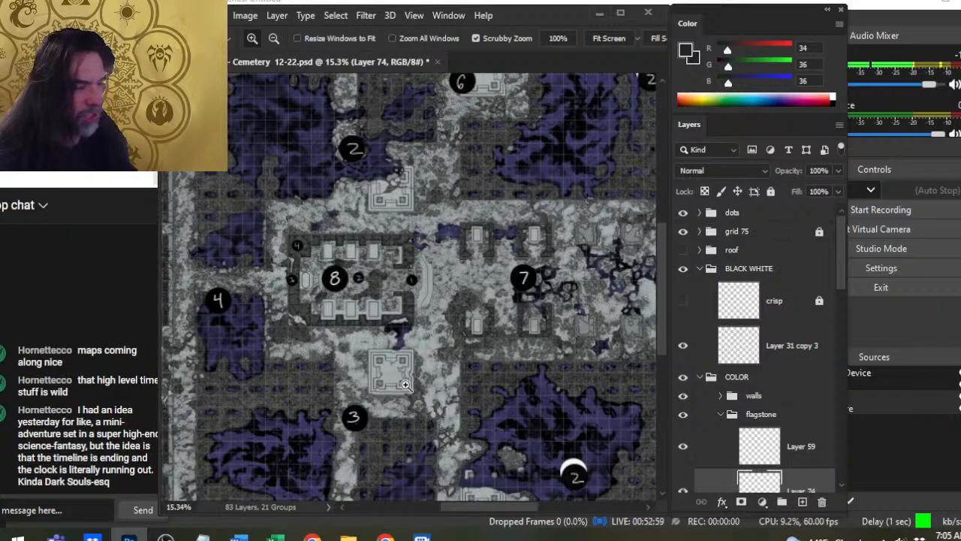
drag(522, 431, 443, 331)
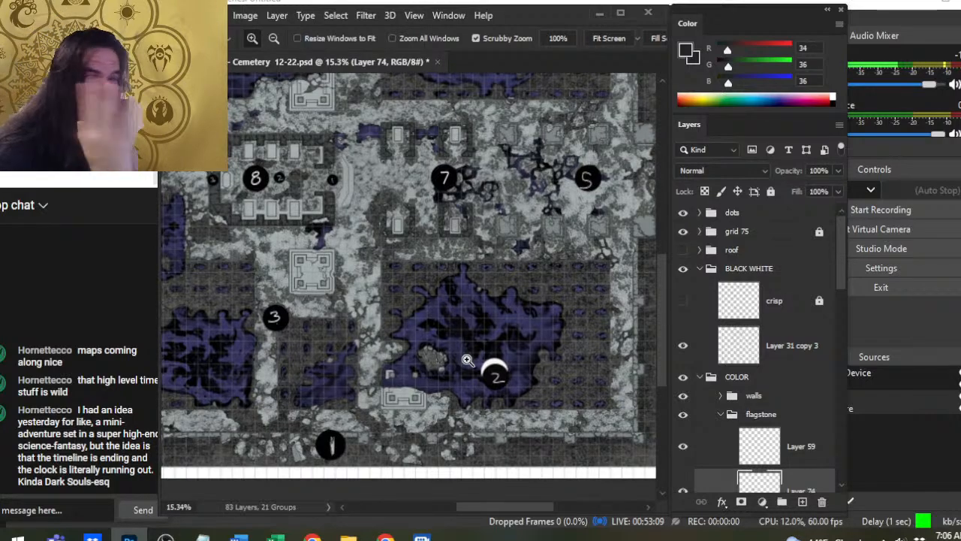
drag(294, 364, 518, 356)
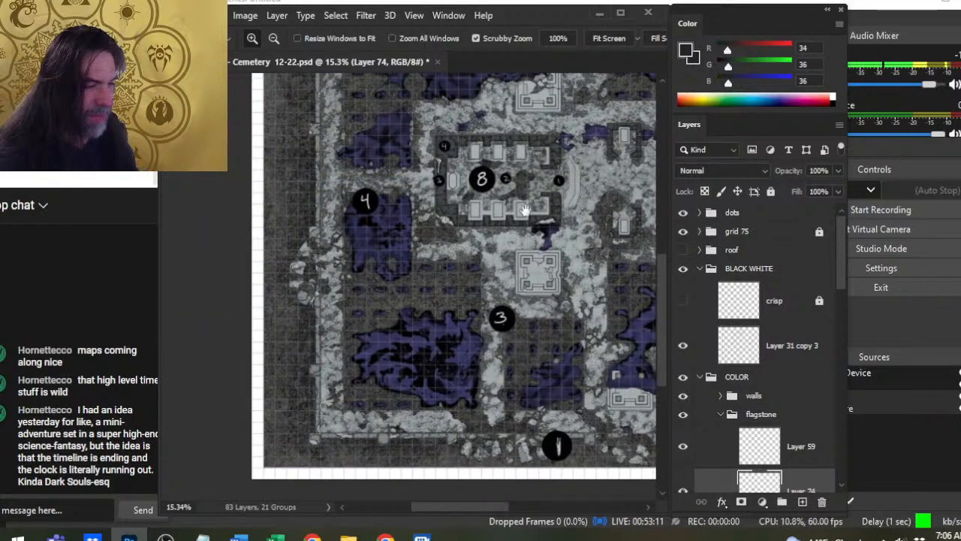
drag(525, 211, 544, 481)
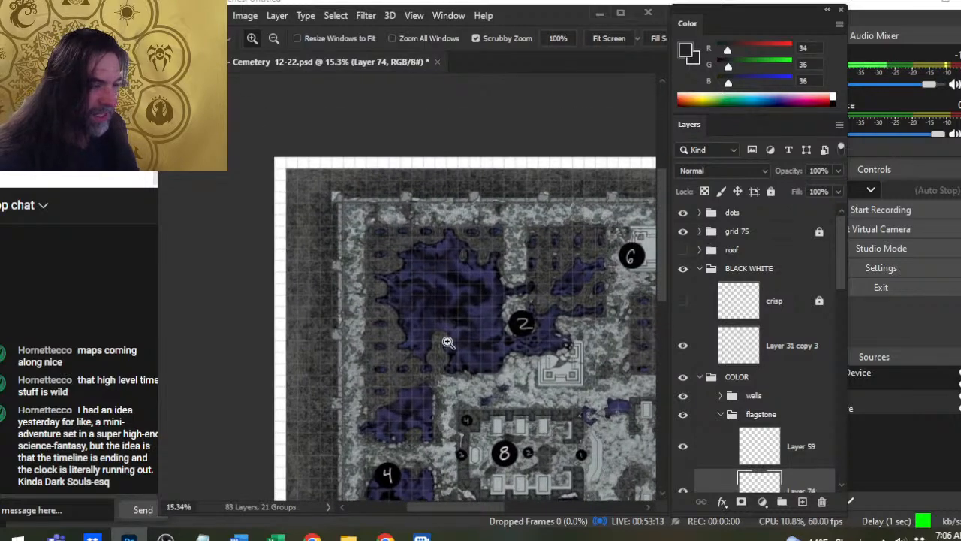
drag(572, 387, 361, 379)
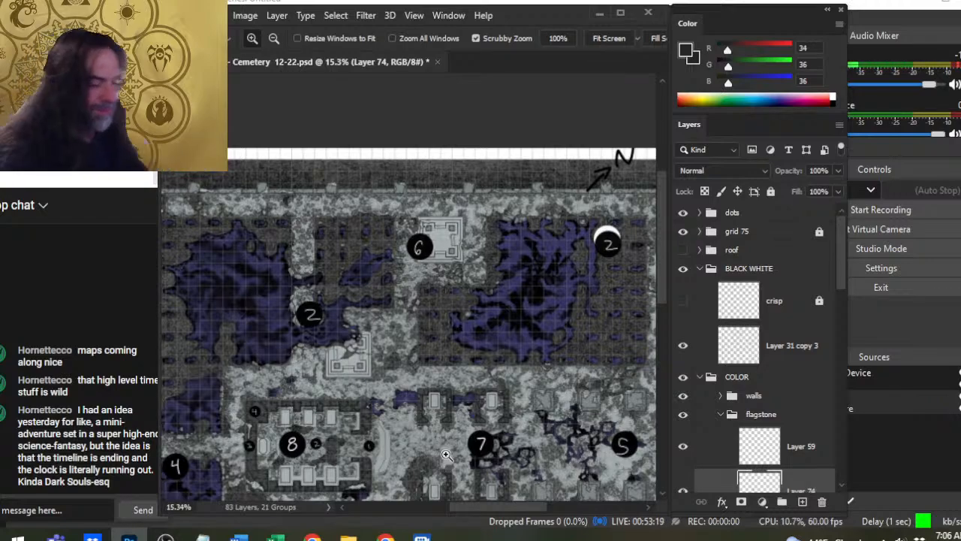
drag(433, 392, 509, 281)
double_click(405, 330)
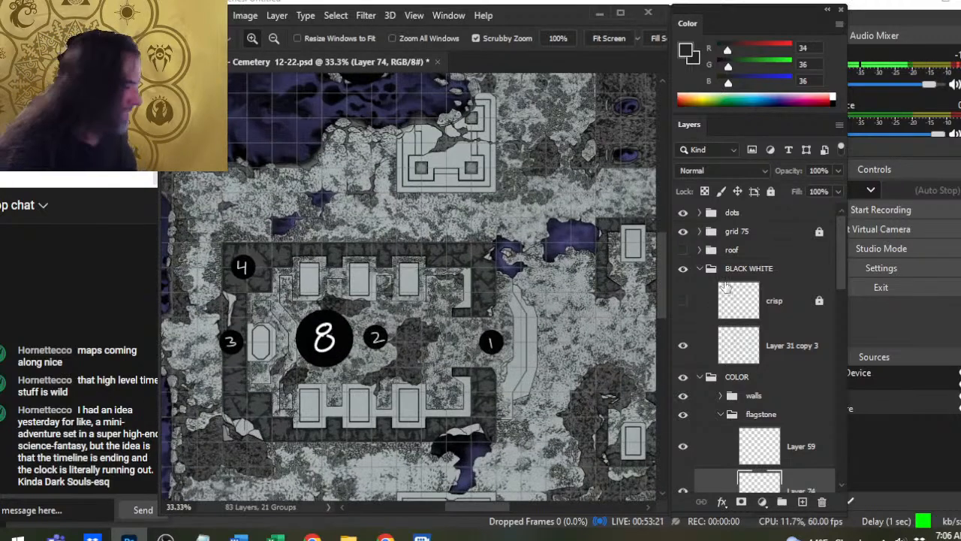
- Compare the crypt with and without the grid, and hide both the dots and grid 75 groups
click(683, 232)
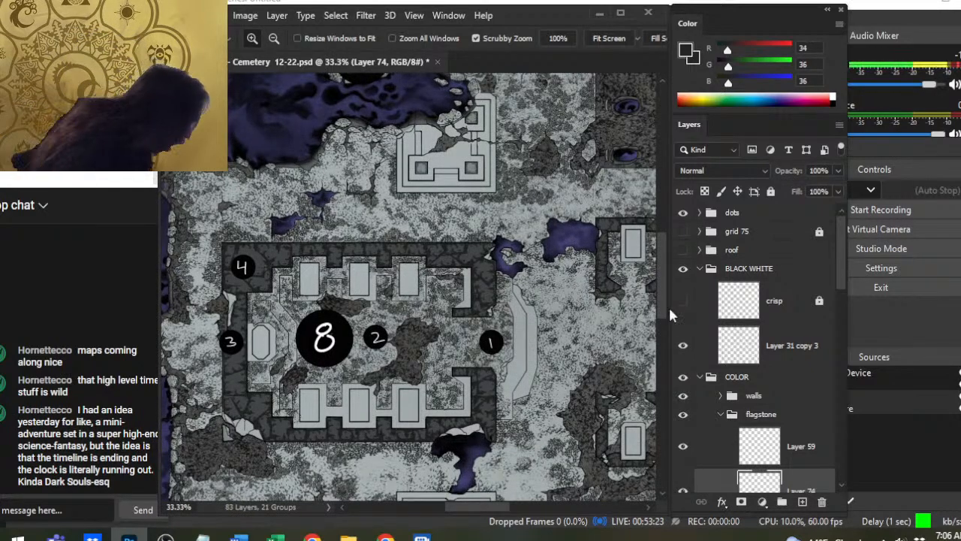
drag(378, 333, 407, 290)
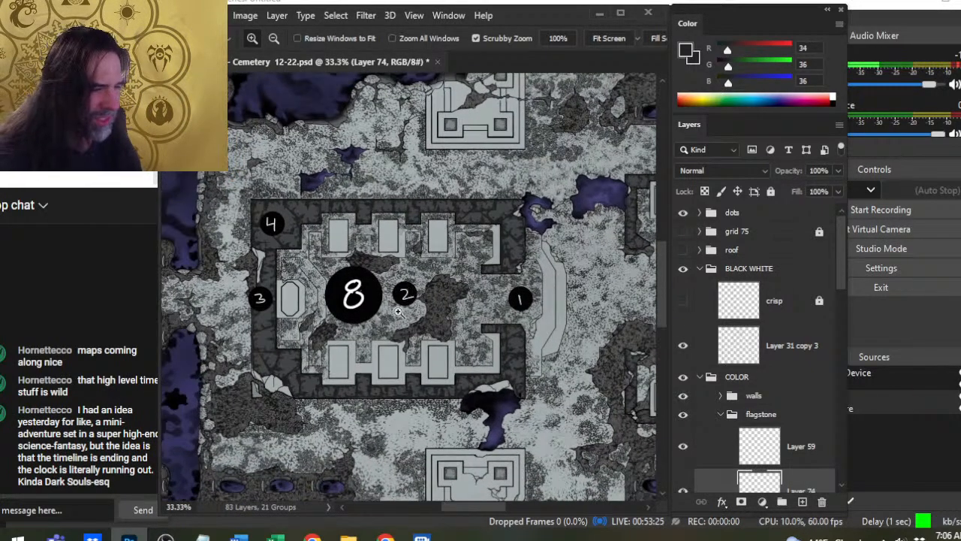
click(684, 233)
click(681, 213)
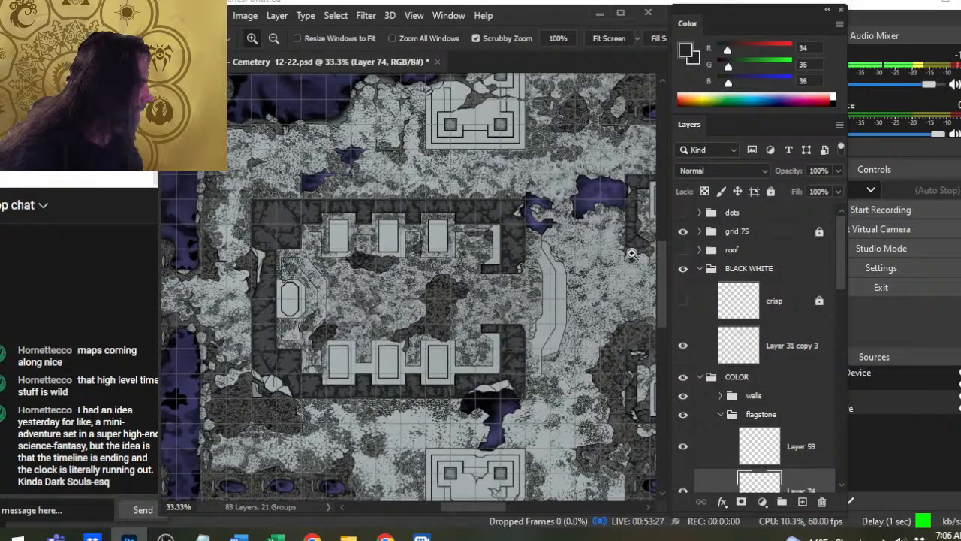
click(683, 232)
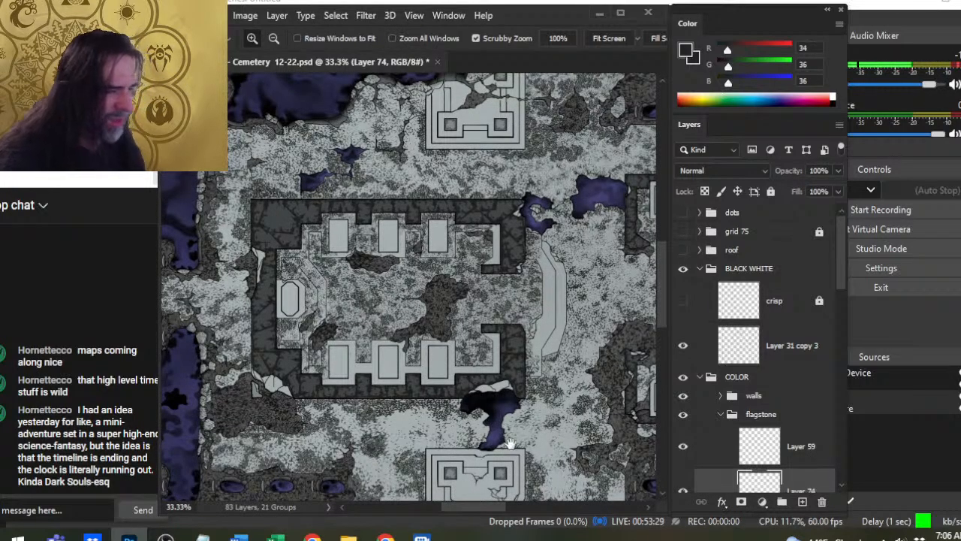
- Inspect the crypt's floor and slab surrounds, comparing them with Layer 74 hidden and shown
drag(629, 490, 504, 360)
alt+click(520, 323)
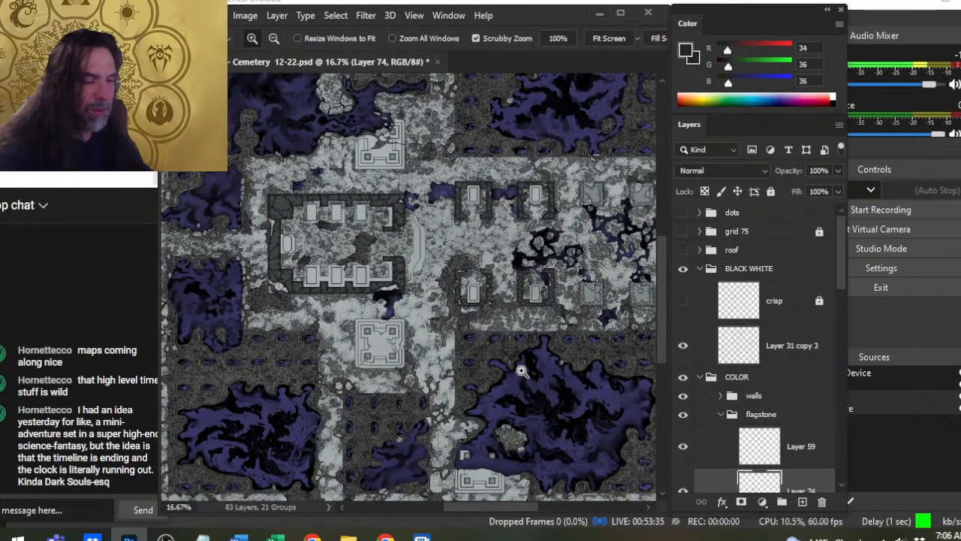
drag(299, 294, 360, 295)
drag(339, 267, 390, 286)
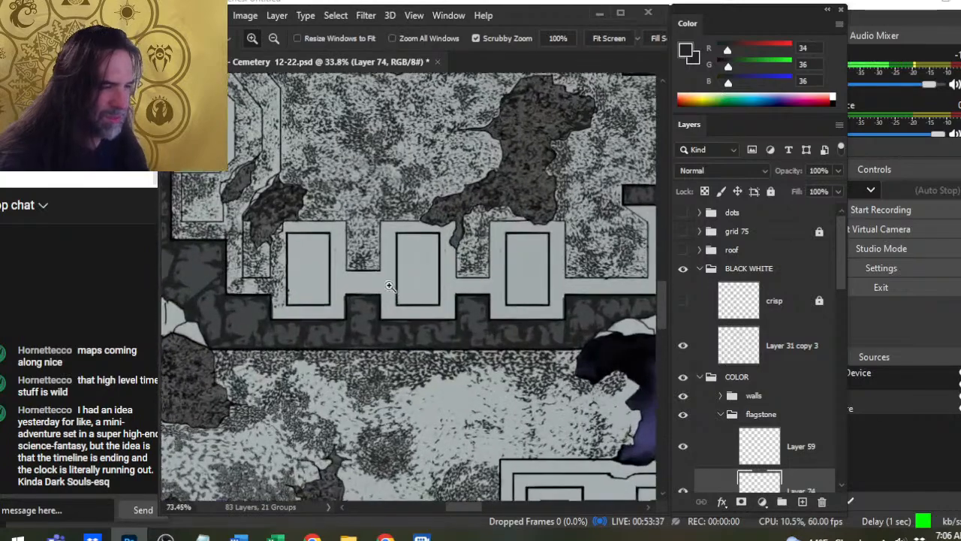
scroll(843, 292, down, 3)
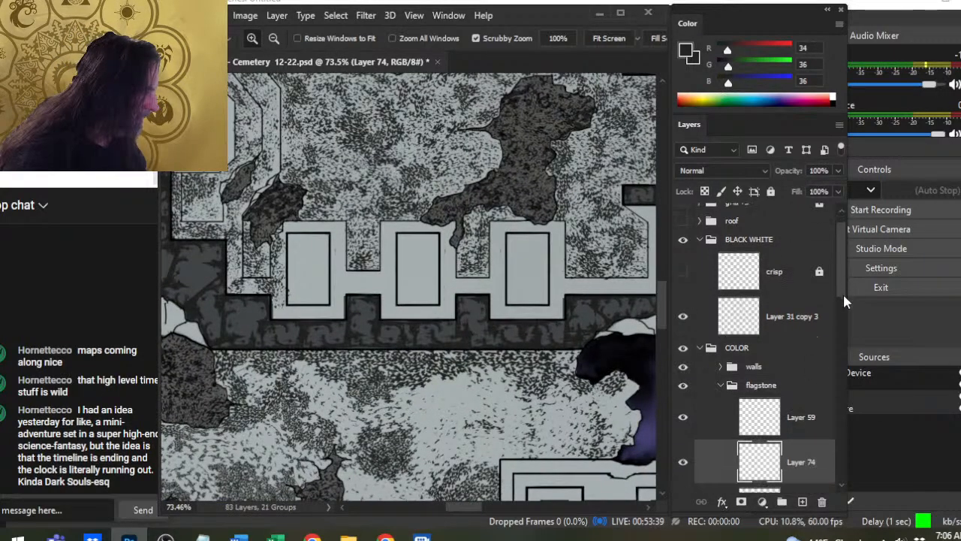
click(687, 376)
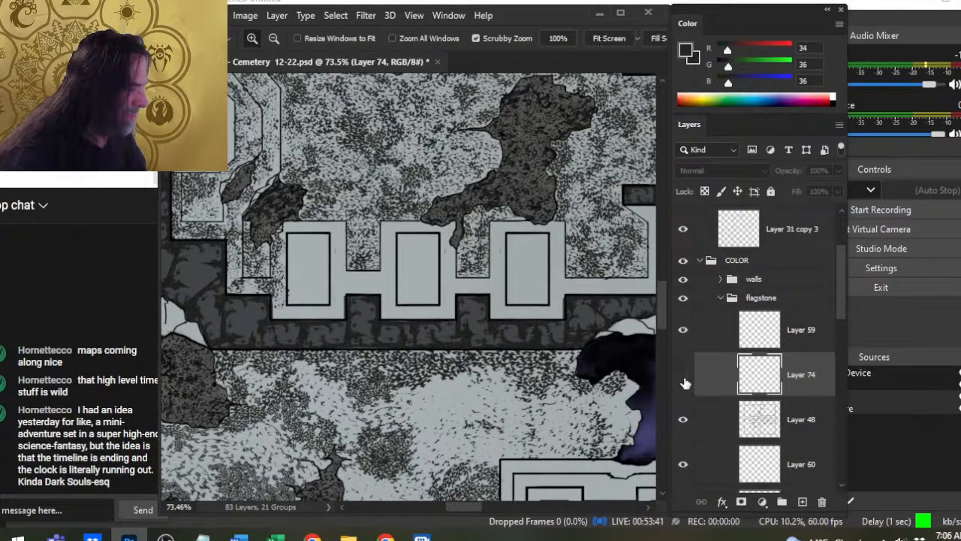
click(683, 376)
drag(483, 238, 504, 380)
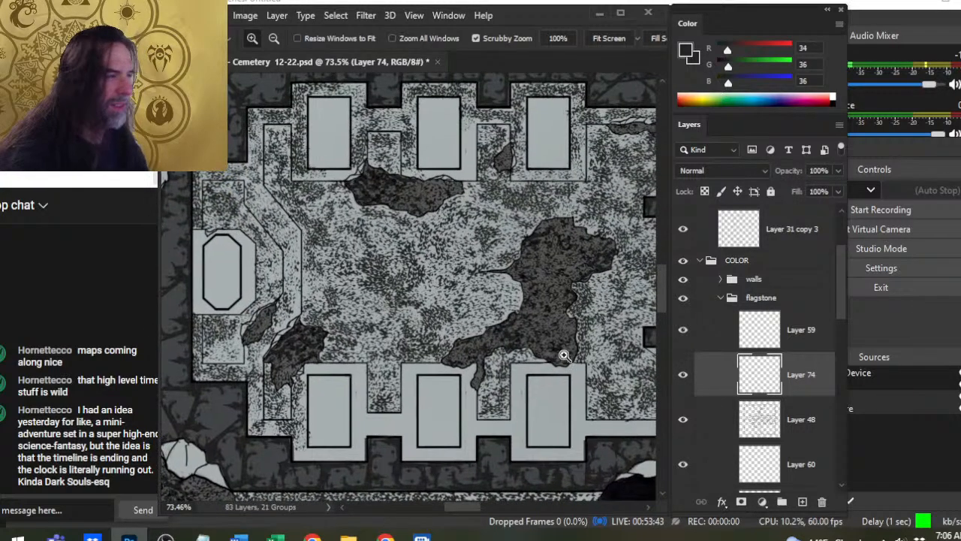
click(683, 374)
click(679, 382)
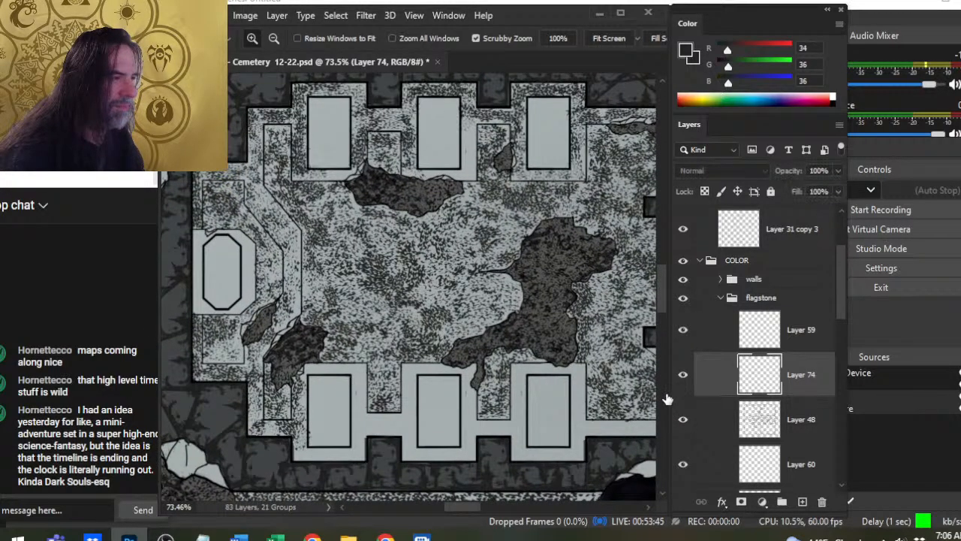
- Paint speckled texture on Layer 74 around the southern edges of the two westernmost southern slabs and the ledge between them, enlarging the brush to 50
scroll(343, 376, up, 3)
key(b)
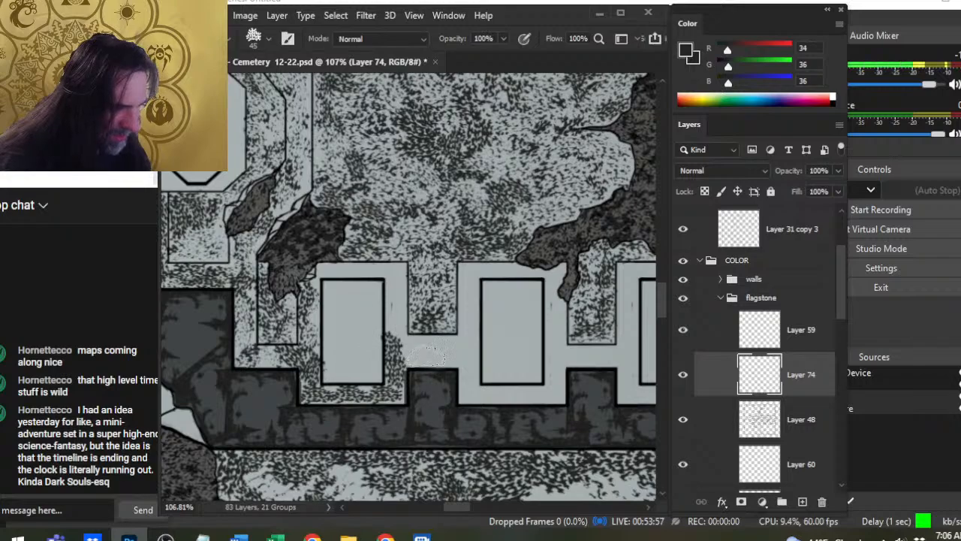
mouse_move(426, 355)
mouse_down()
mouse_move(462, 361)
mouse_move(460, 399)
mouse_move(470, 384)
mouse_move(468, 393)
mouse_move(546, 396)
mouse_up()
key(])
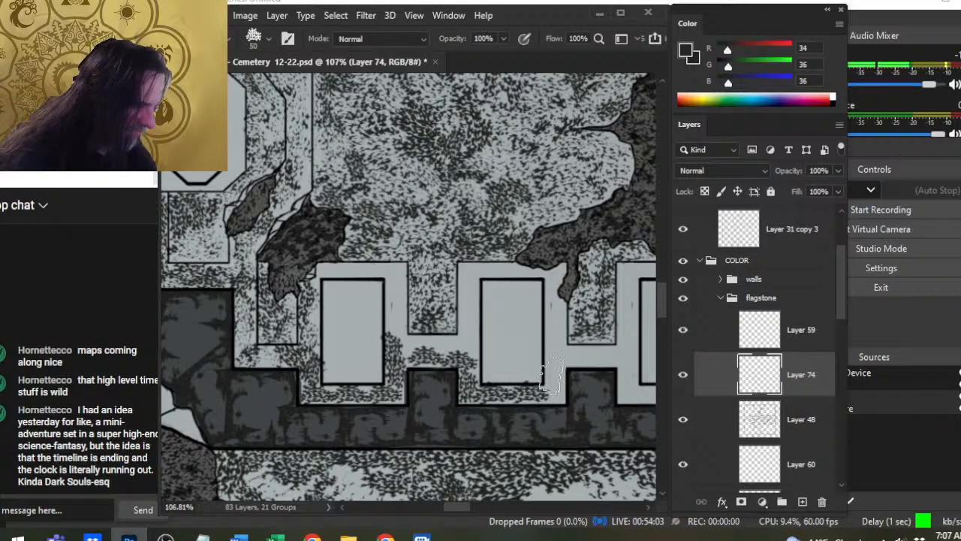
key(])
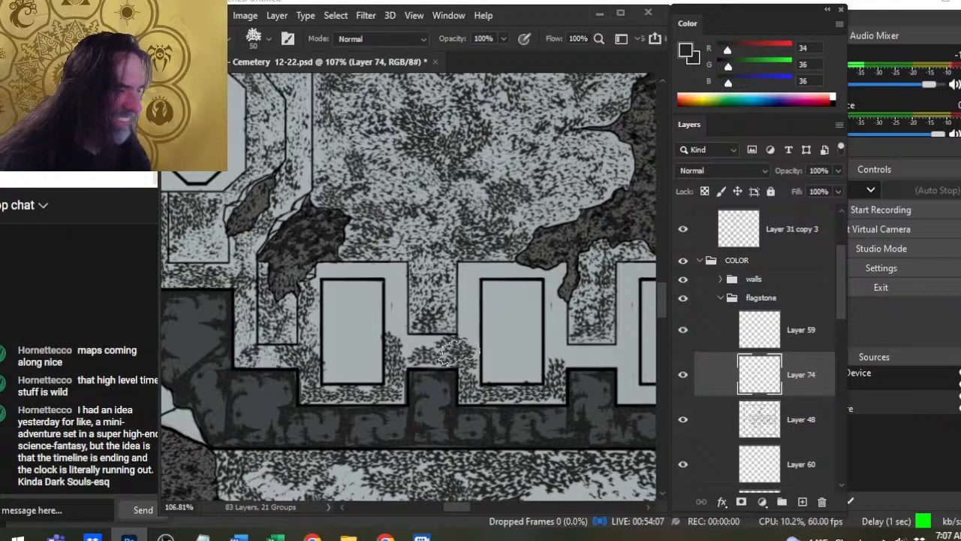
- Thin the speckles between the first and second southern slabs with the Eraser, and repaint the connecting ledge with the speckle brush
key(e)
mouse_move(398, 347)
mouse_down()
mouse_move(405, 399)
mouse_move(428, 351)
mouse_up()
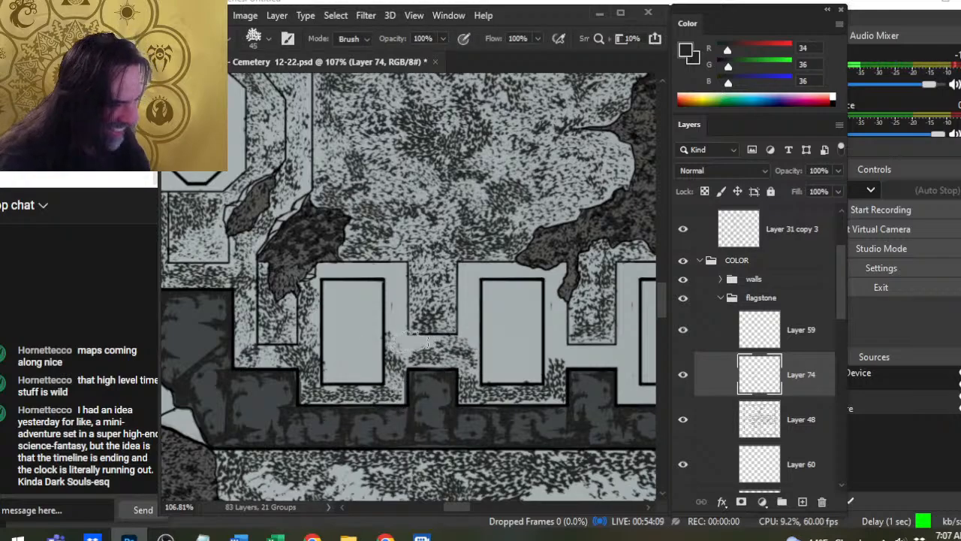
drag(560, 384, 575, 389)
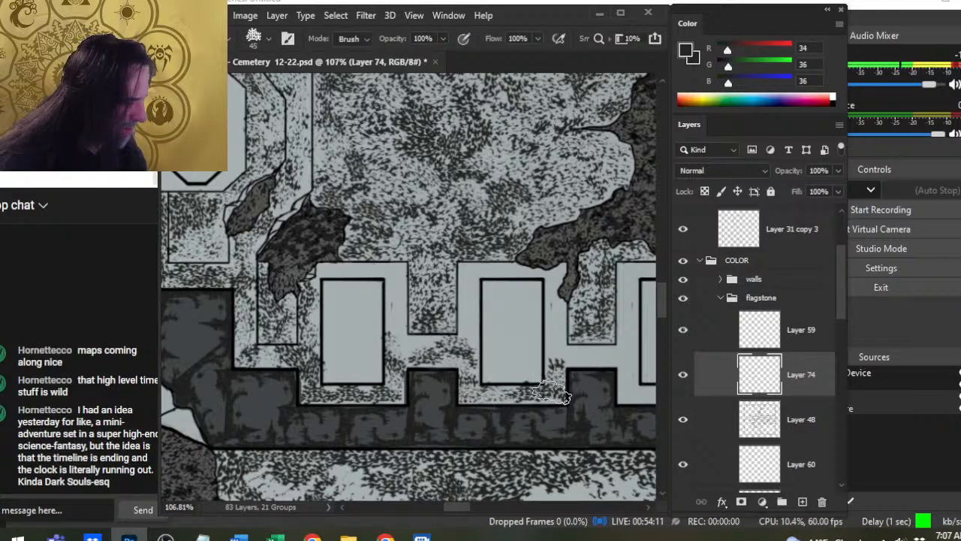
key(b)
drag(458, 365, 449, 371)
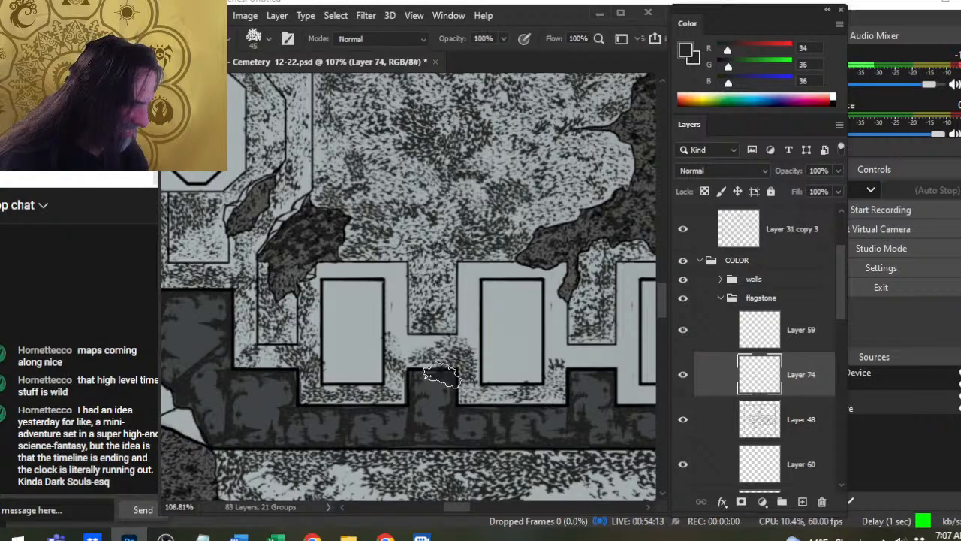
key(bracketleft)
drag(409, 347, 370, 379)
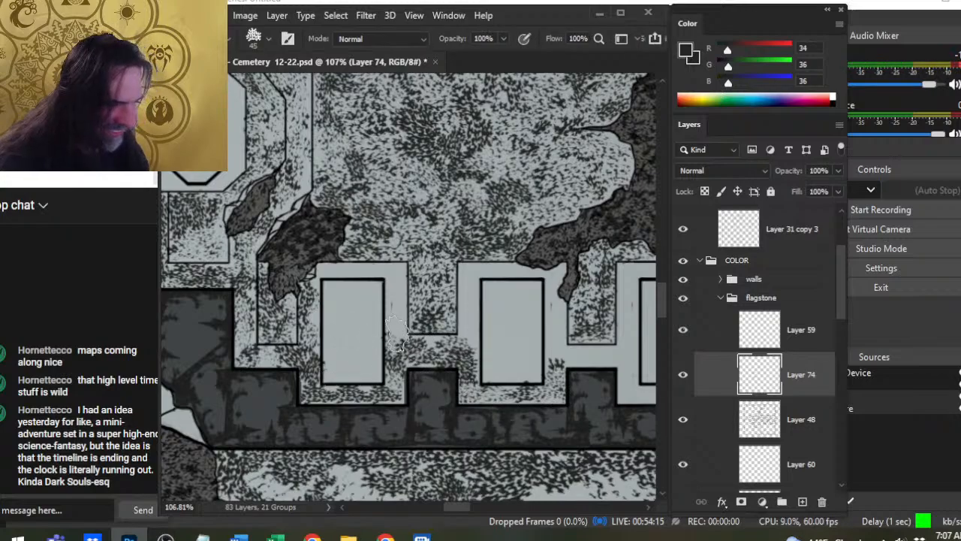
- Add speckles along the first southern slab's east and south surround, and soften the texture there and on neighbouring ledges with the Eraser
mouse_move(394, 331)
mouse_down()
mouse_move(398, 374)
mouse_move(329, 400)
mouse_move(340, 410)
mouse_up()
key(e)
key(b)
click(364, 388)
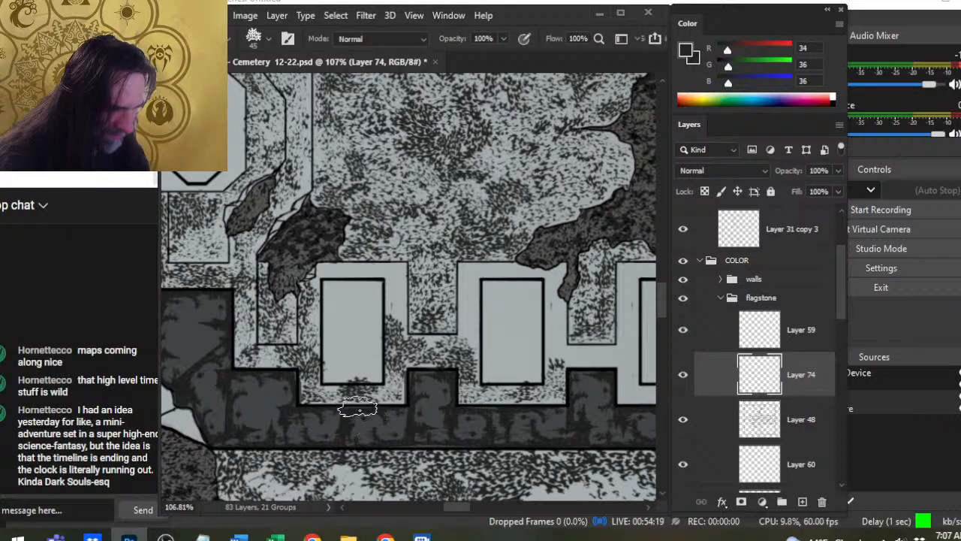
key(e)
key(b)
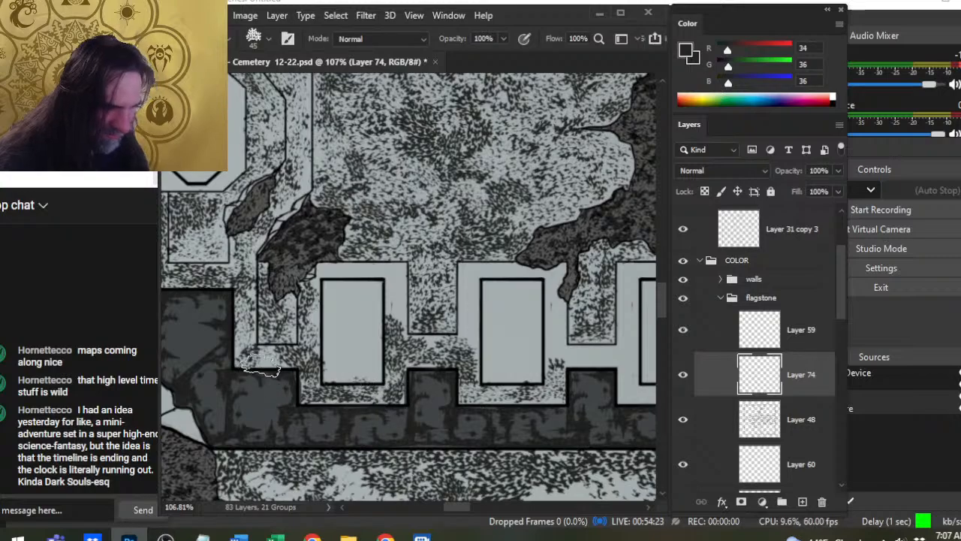
key(e)
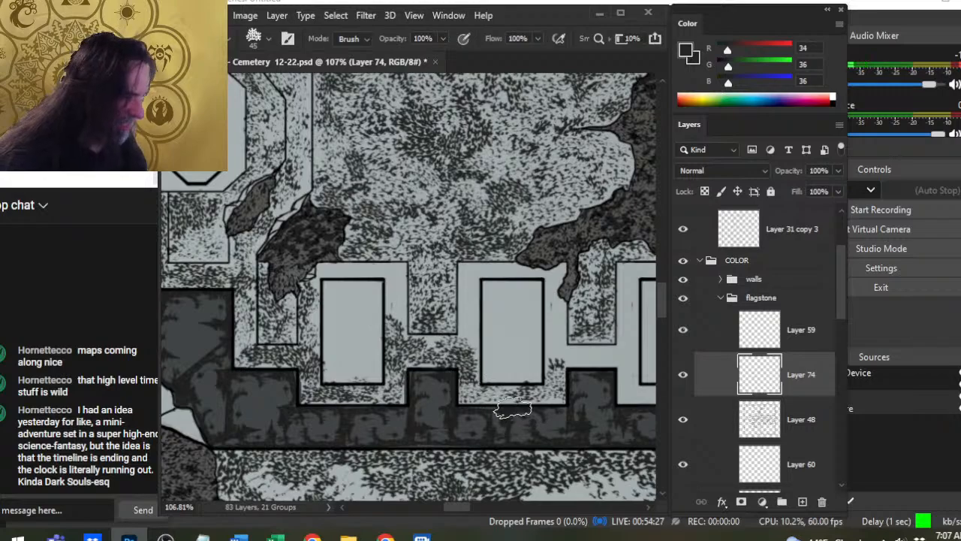
- Paint speckles with the size 50 brush around the west, south and east surround of the third southern slab and the ledge west of it
key(b)
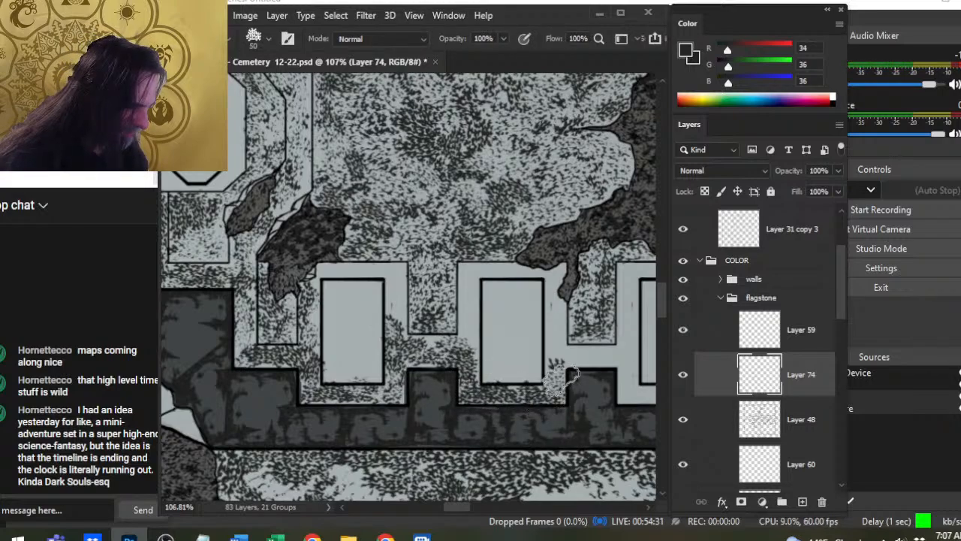
drag(554, 433, 382, 431)
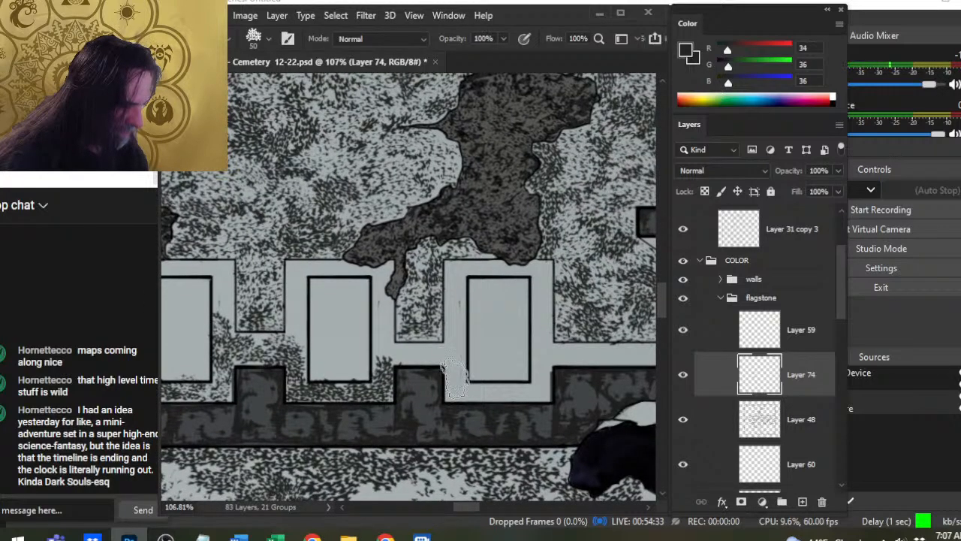
click(454, 383)
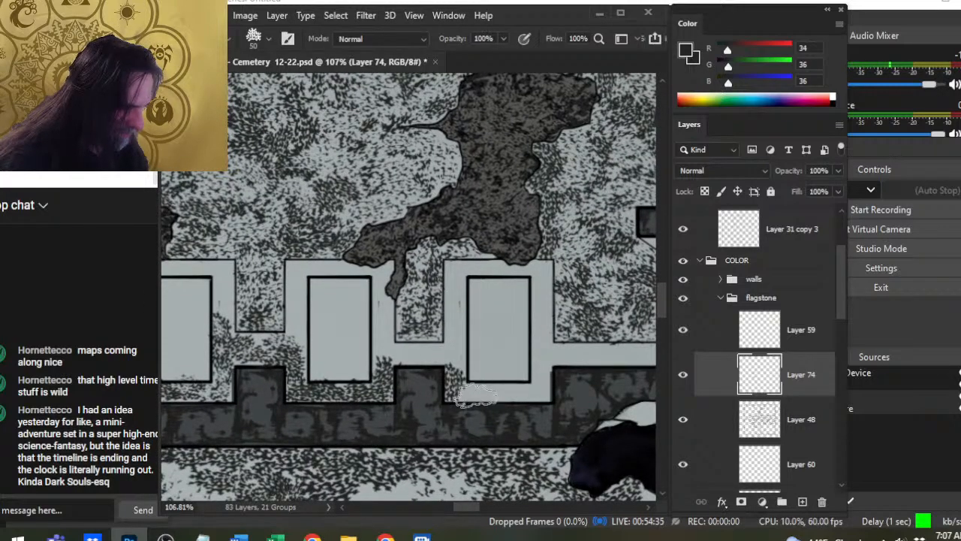
click(483, 396)
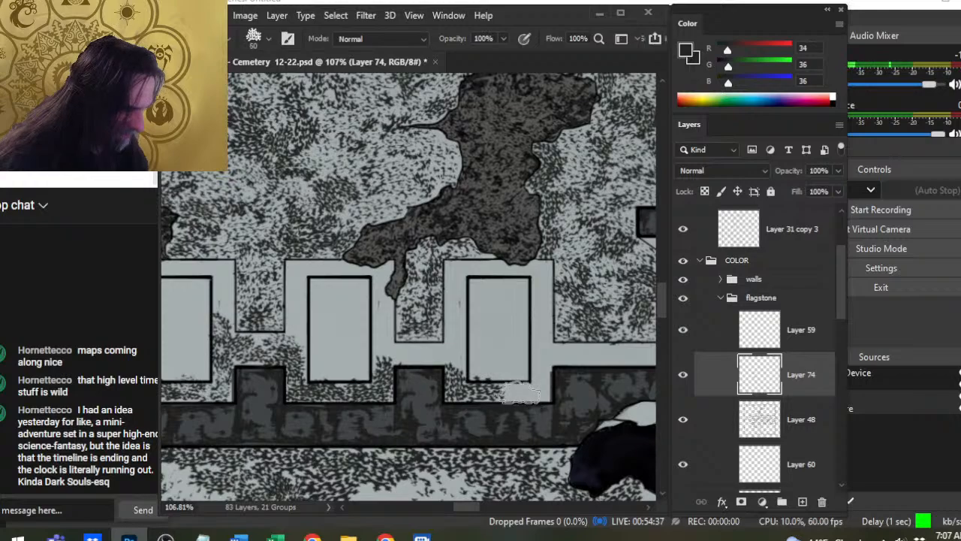
click(523, 400)
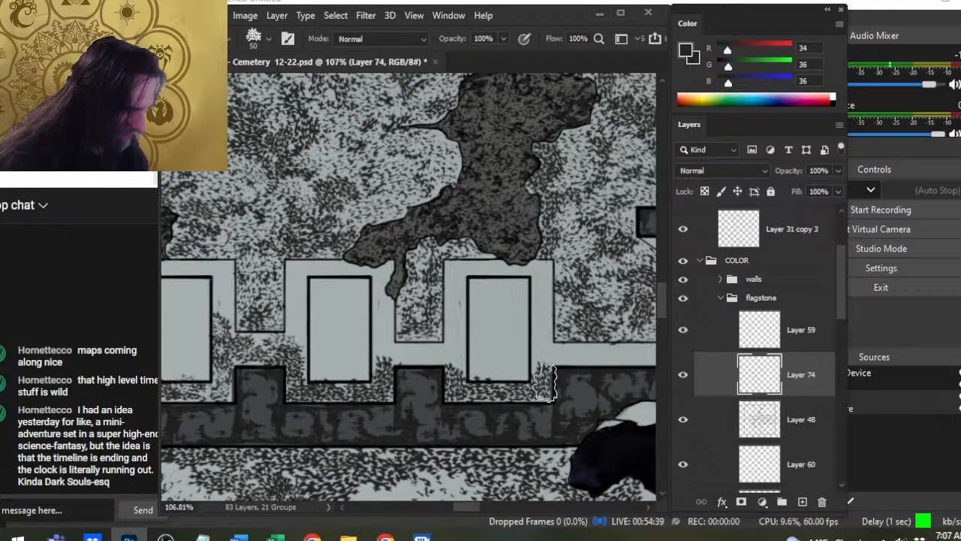
click(544, 356)
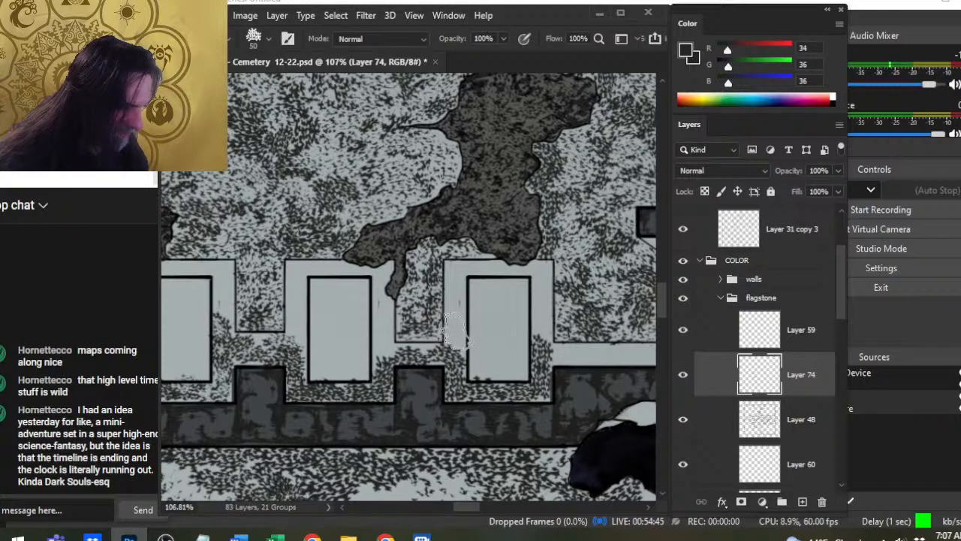
drag(457, 300, 456, 340)
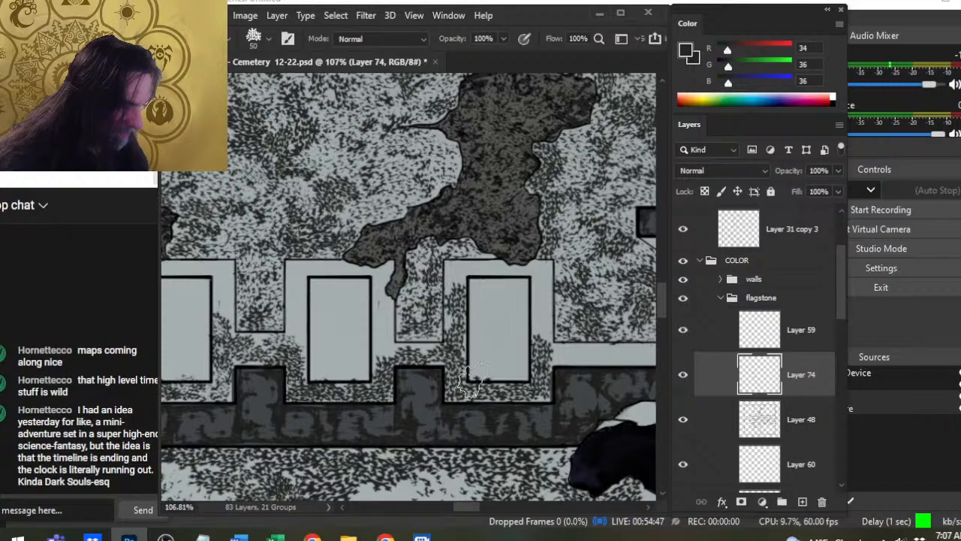
- Extend the speckled texture along the narrow ledge from the third southern slab east to the crypt's corner
drag(573, 359, 563, 359)
drag(512, 394, 348, 392)
mouse_move(410, 357)
mouse_down()
mouse_move(445, 346)
mouse_move(442, 361)
mouse_move(480, 353)
mouse_move(478, 367)
mouse_move(517, 359)
mouse_up()
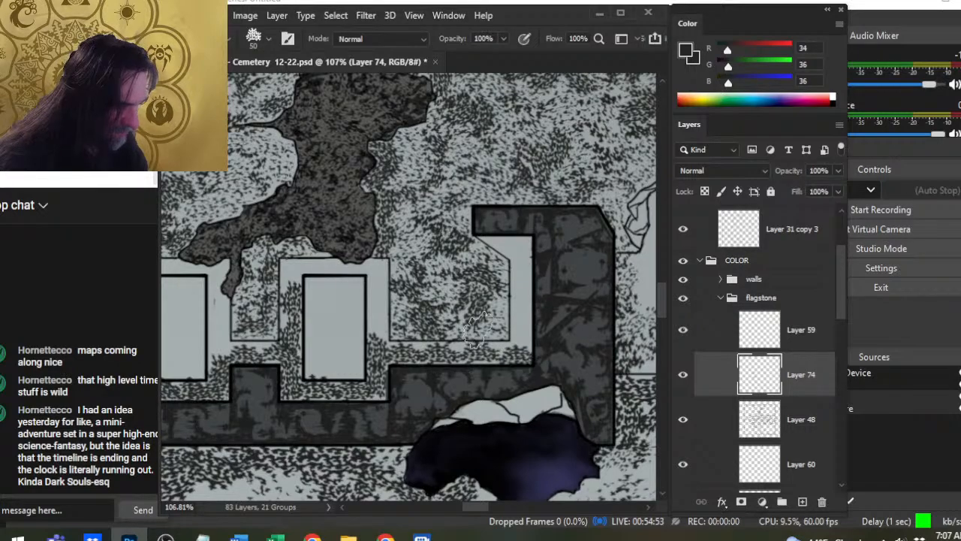
- Even out the speckles around the third southern slab by erasing excess texture and retouching with the brush
key(e)
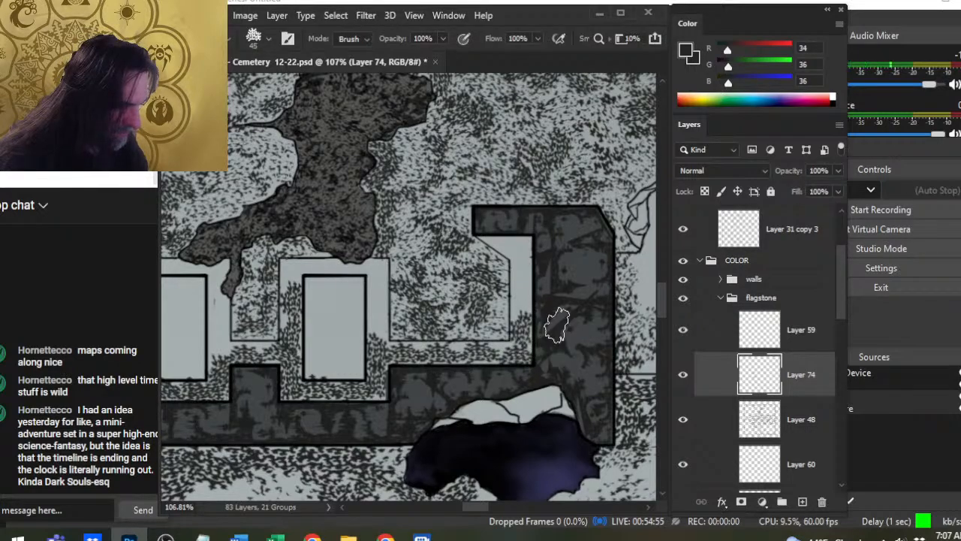
key(b)
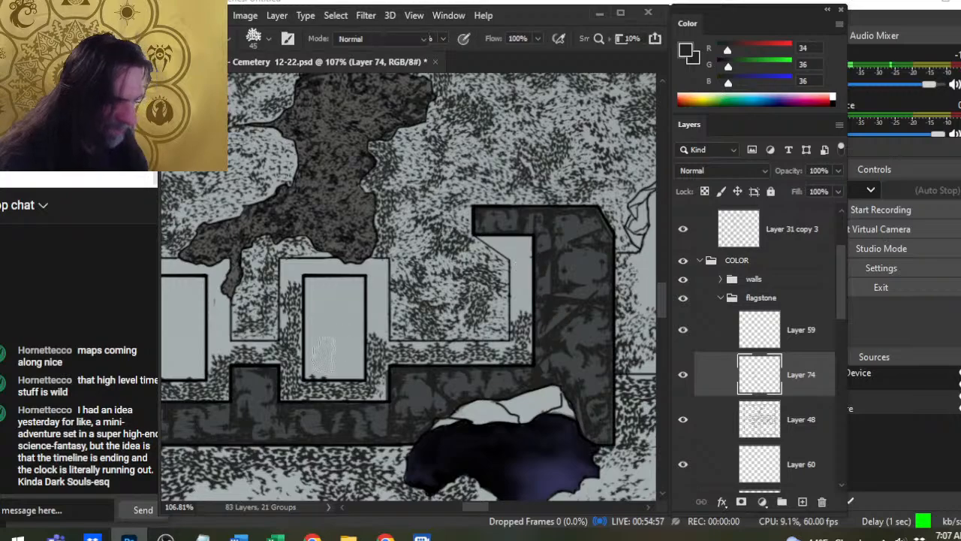
key(e)
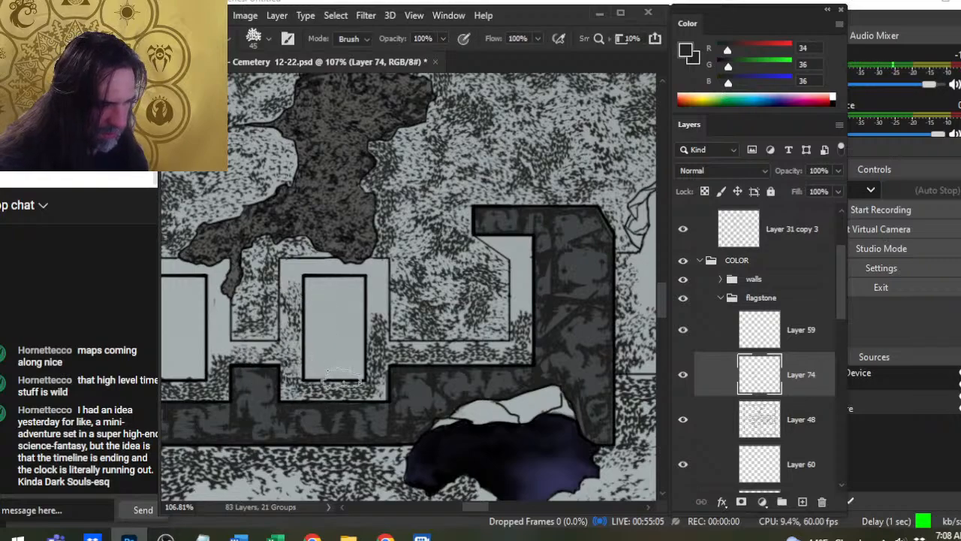
key(b)
key(e)
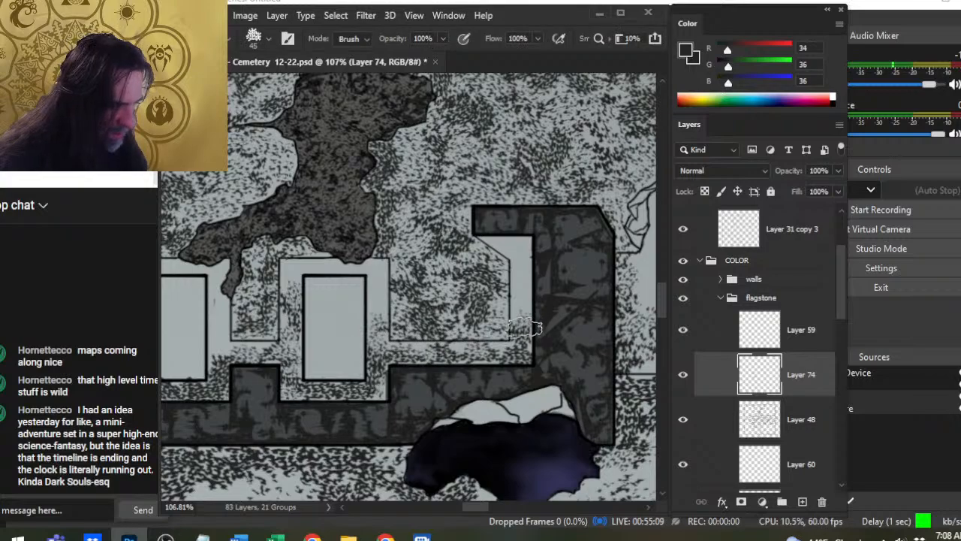
- Alternate brush and Eraser to break up the speckles along the ledge between the third southern slab and the corner
key(b)
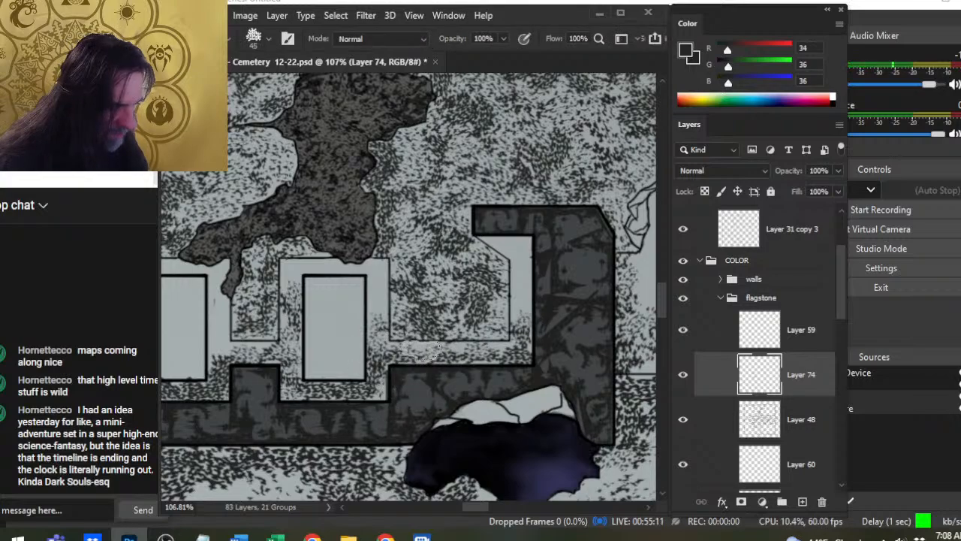
key(e)
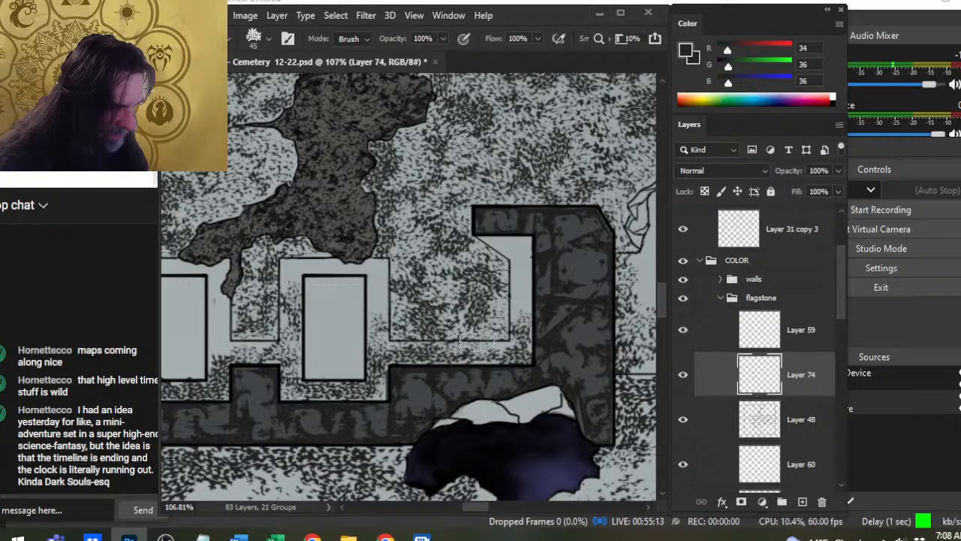
key(b)
key(e)
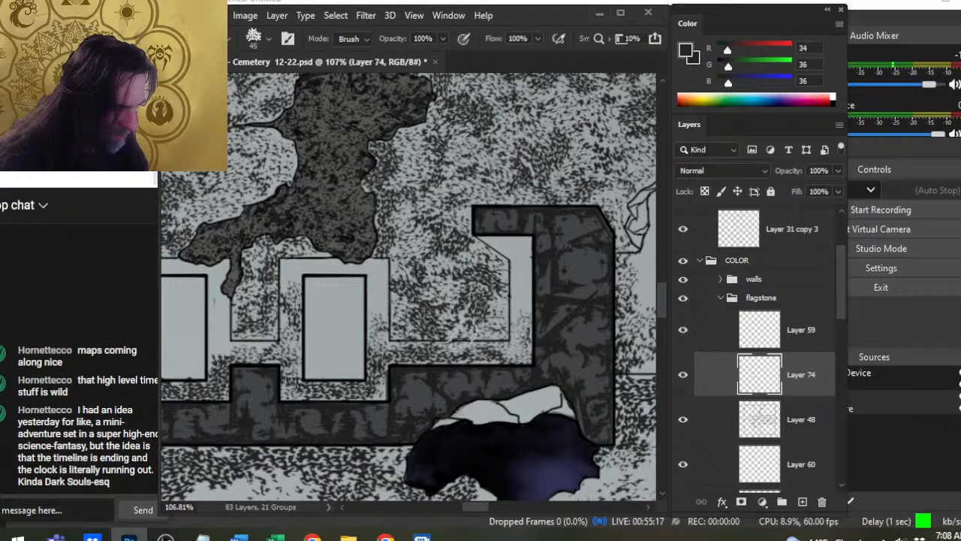
- Add and thin speckles in the southeast corner of the ledge and along the third southern slab's east side
key(b)
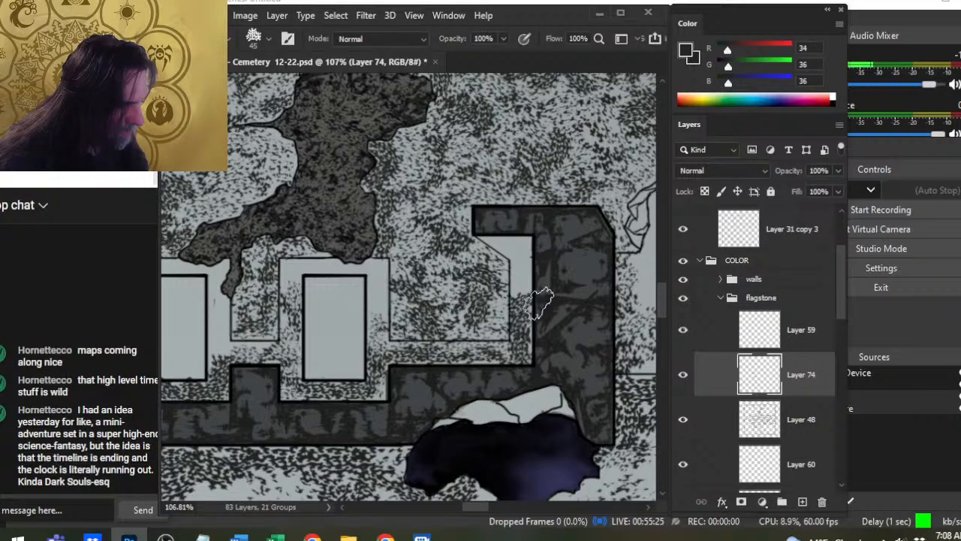
key(e)
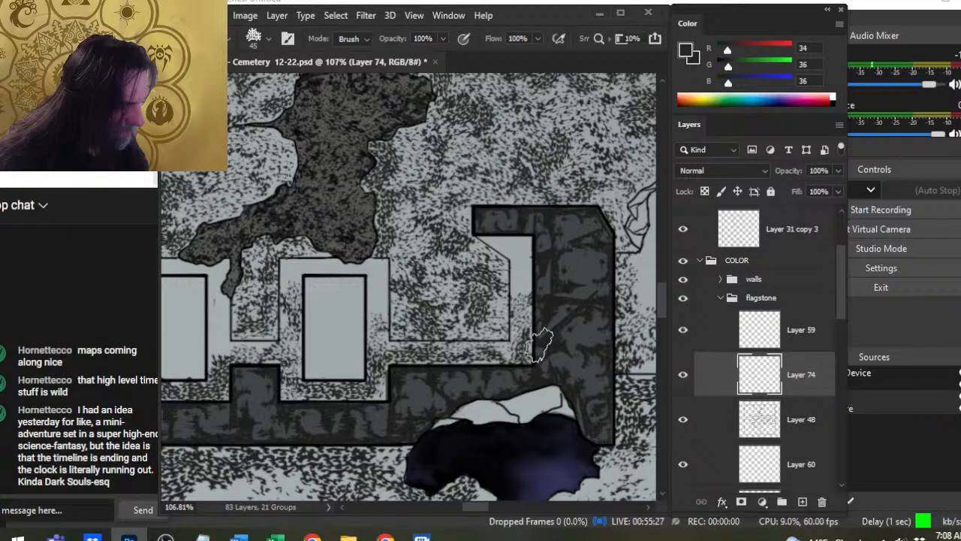
key(b)
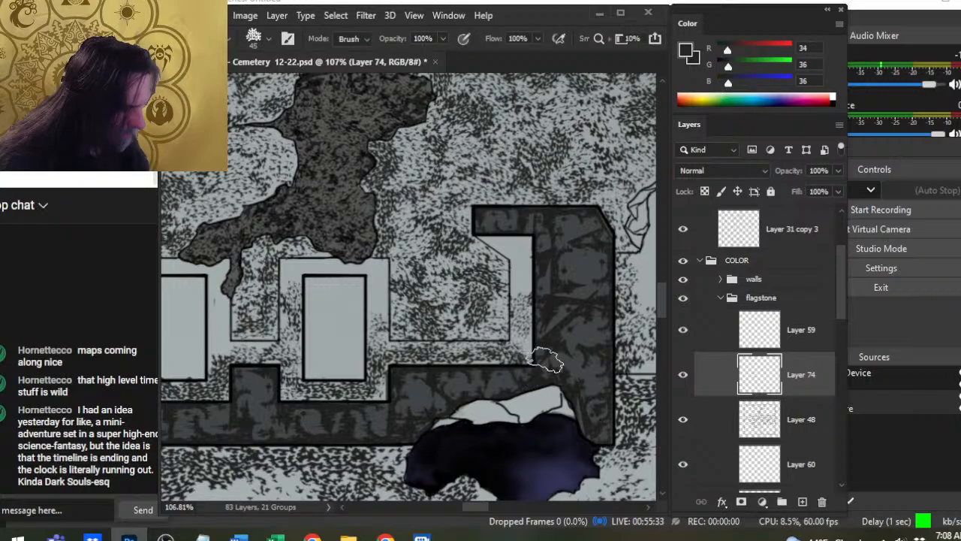
key(e)
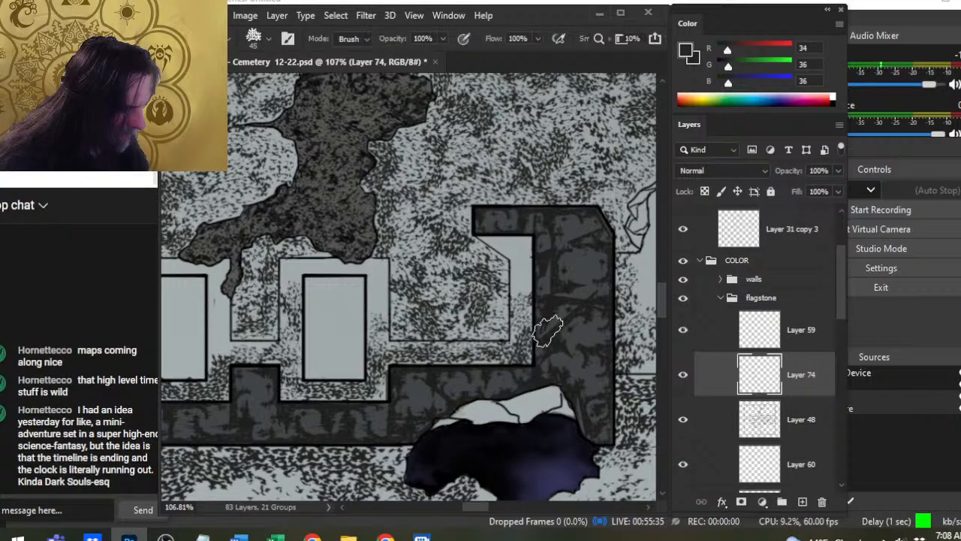
key(b)
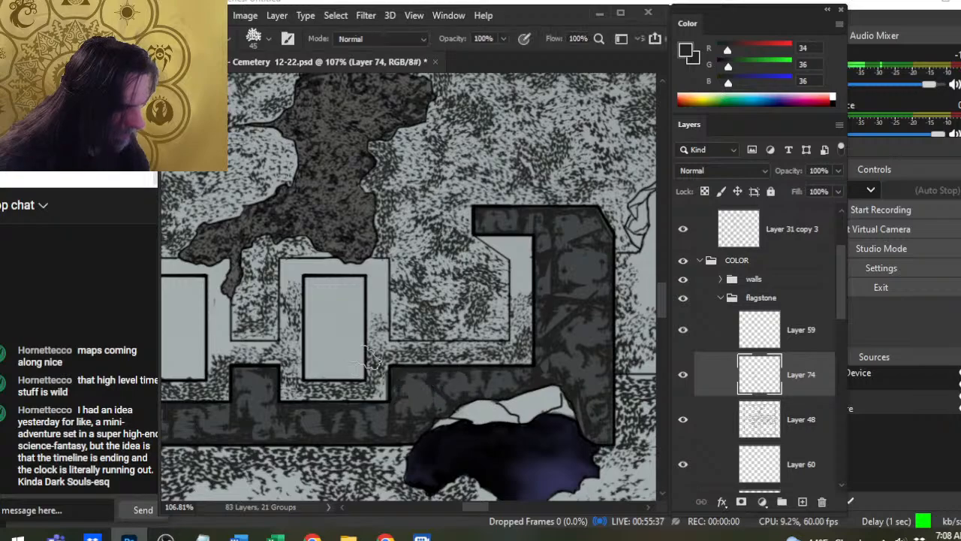
key(e)
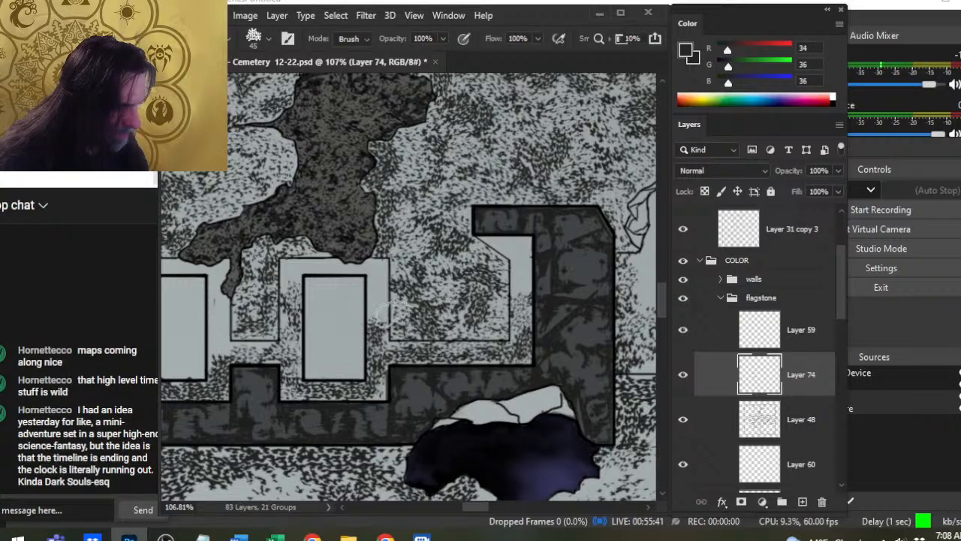
- Add speckled texture to the narrow ledge along the crypt's east wall and thin it with the Eraser
key(b)
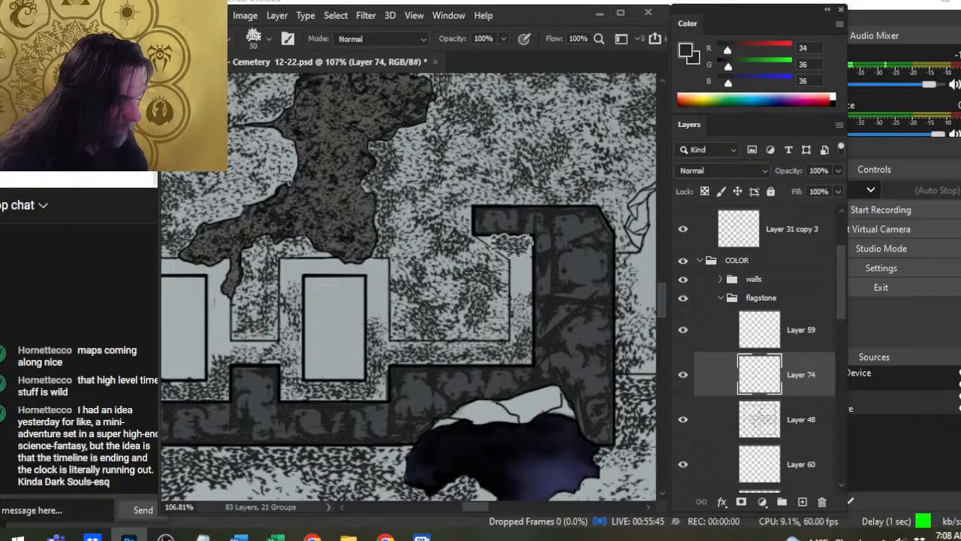
key(e)
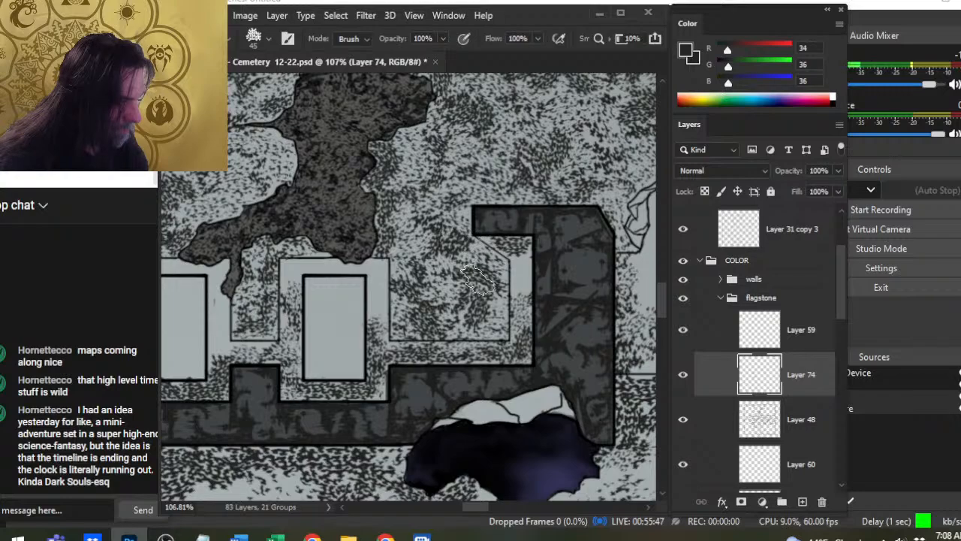
key(b)
key(e)
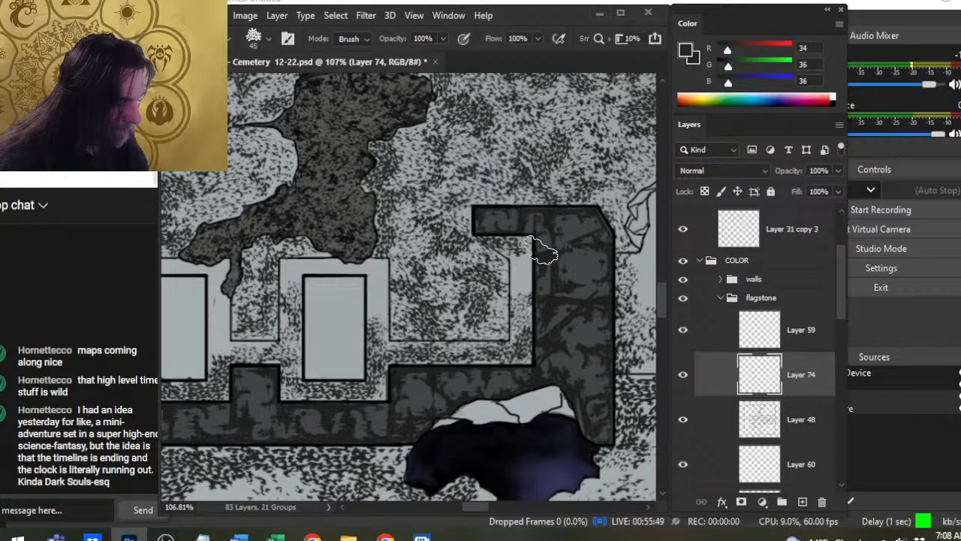
key(b)
key(e)
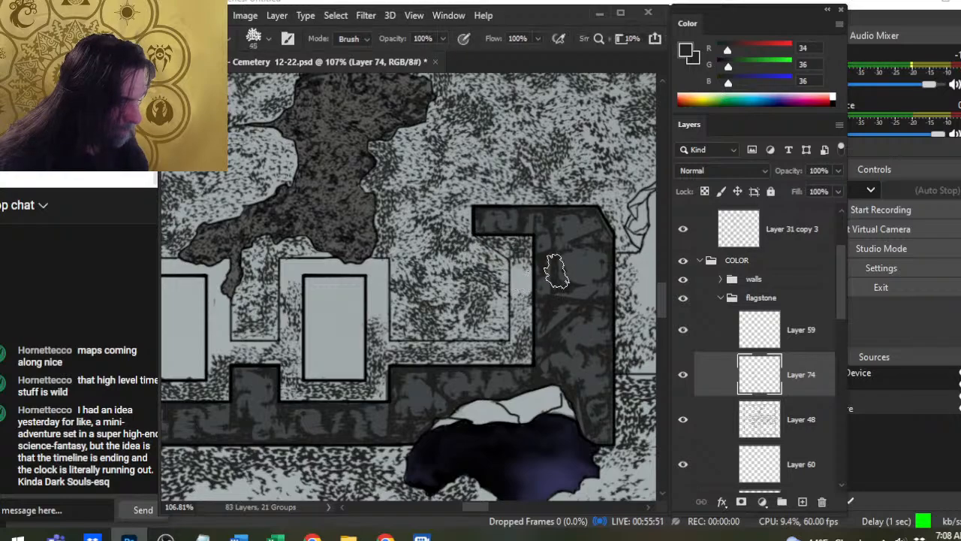
key(b)
key(e)
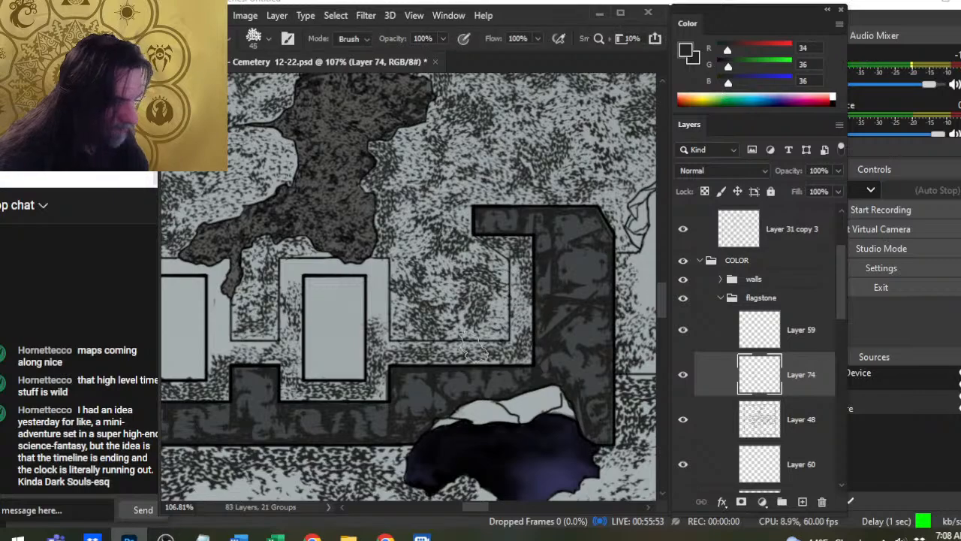
- Continue the speckles up the east side and across the north side of the third southern slab's surround, erasing excess
key(b)
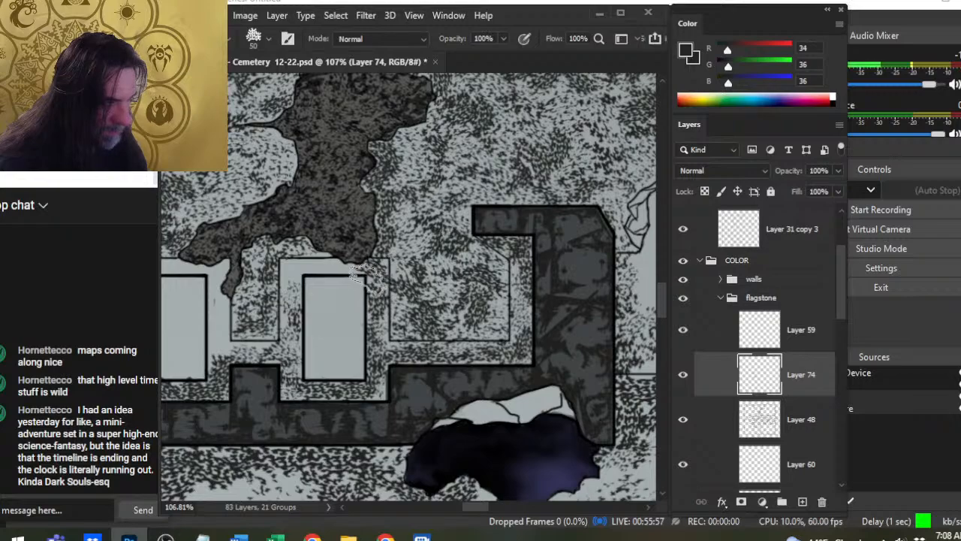
key(e)
drag(371, 275, 379, 322)
key(b)
drag(332, 268, 340, 276)
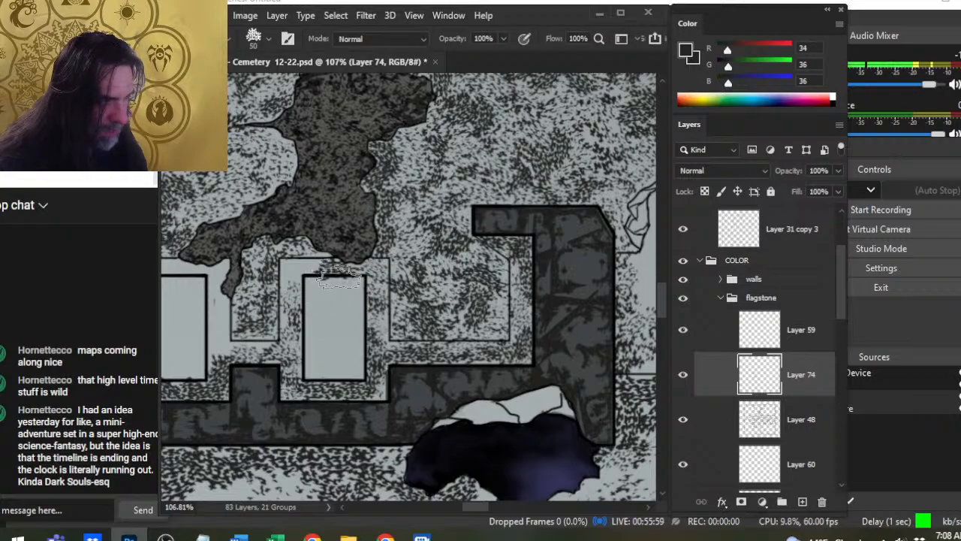
key(e)
key(b)
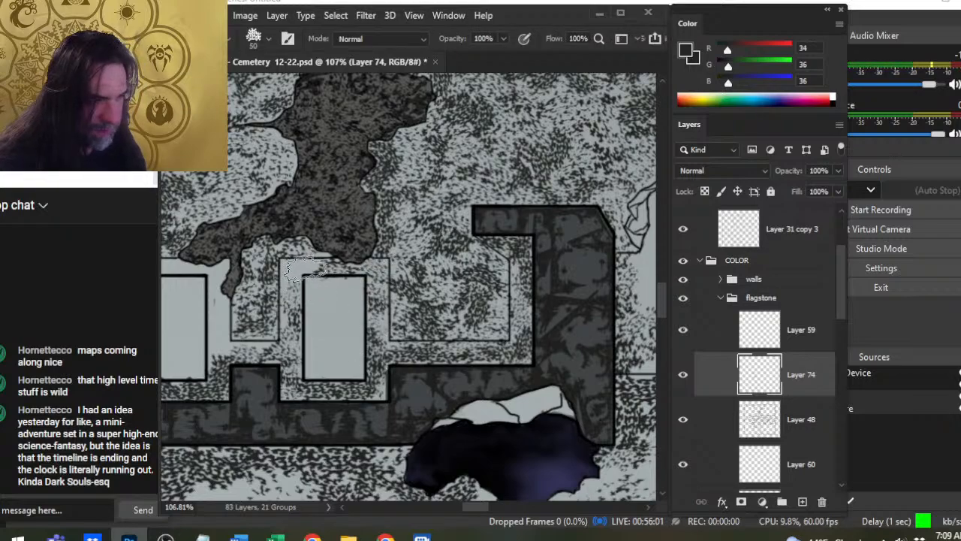
- Speckle the west side of the third southern slab's surround, alternating brush and Eraser to break up dense patches
key(e)
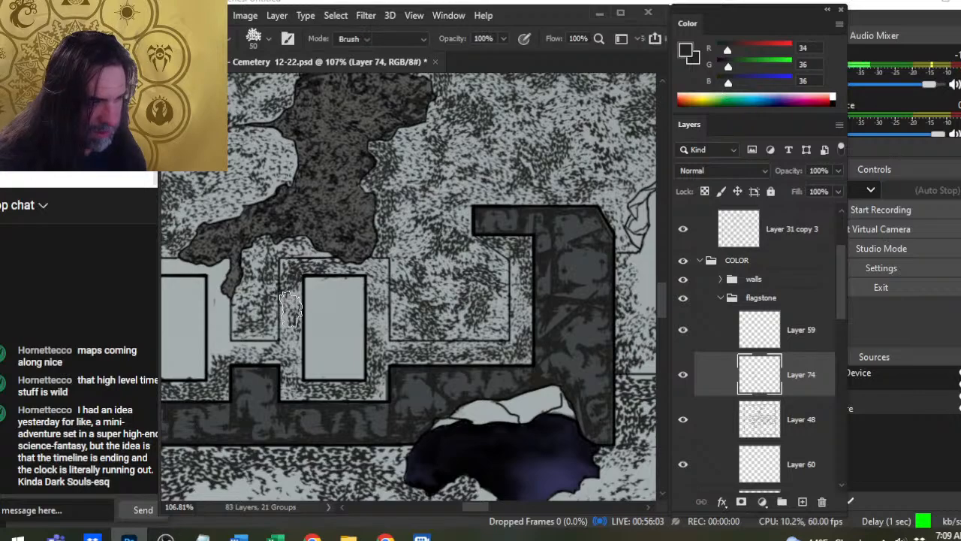
key(b)
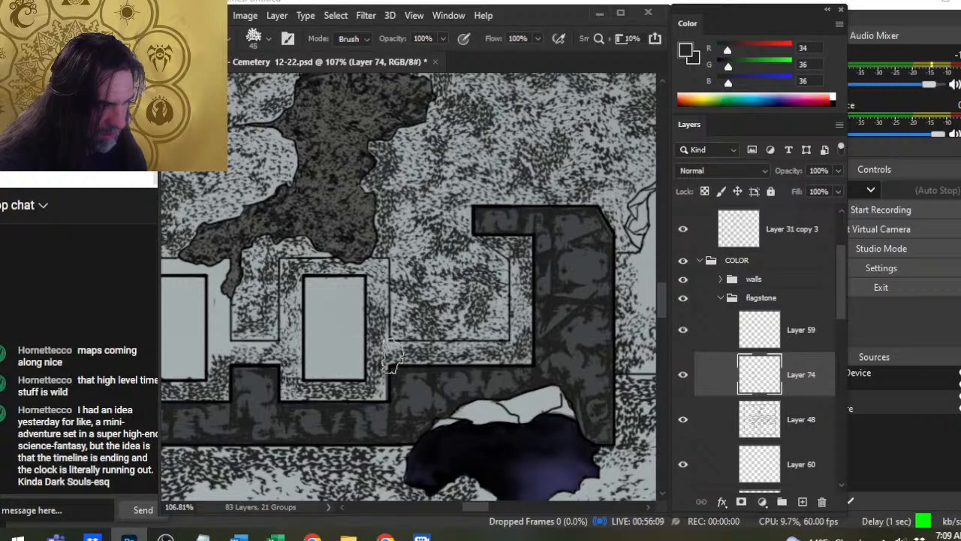
key(b)
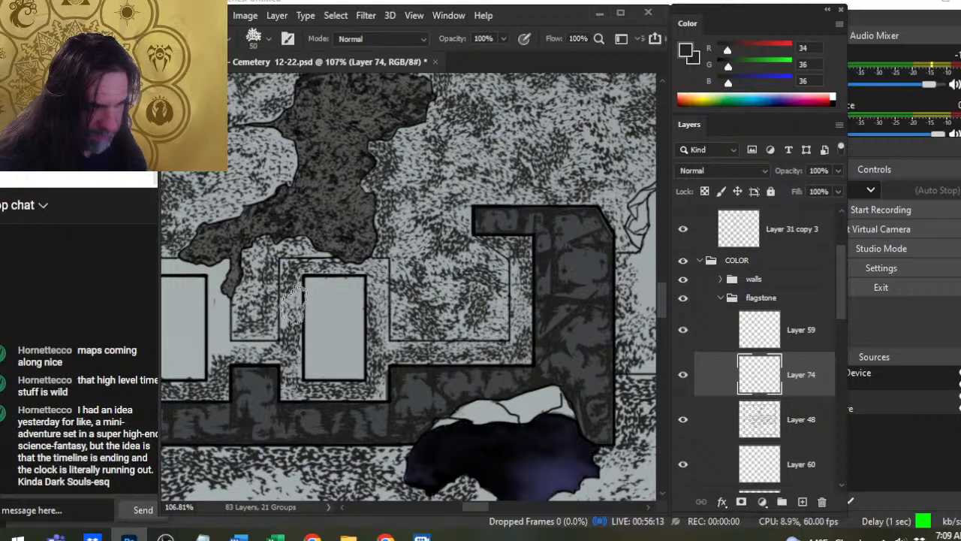
key(e)
mouse_move(310, 342)
mouse_down()
mouse_move(301, 333)
mouse_move(291, 370)
mouse_up()
key(b)
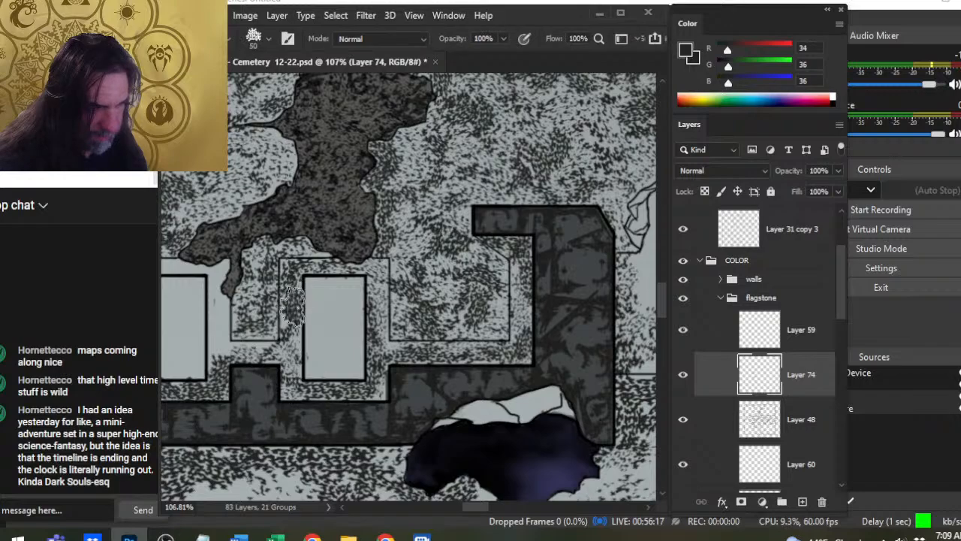
key(e)
- Add and thin speckles on the lower east side and the west side of the middle southern slab's surround
drag(307, 350, 390, 353)
key(b)
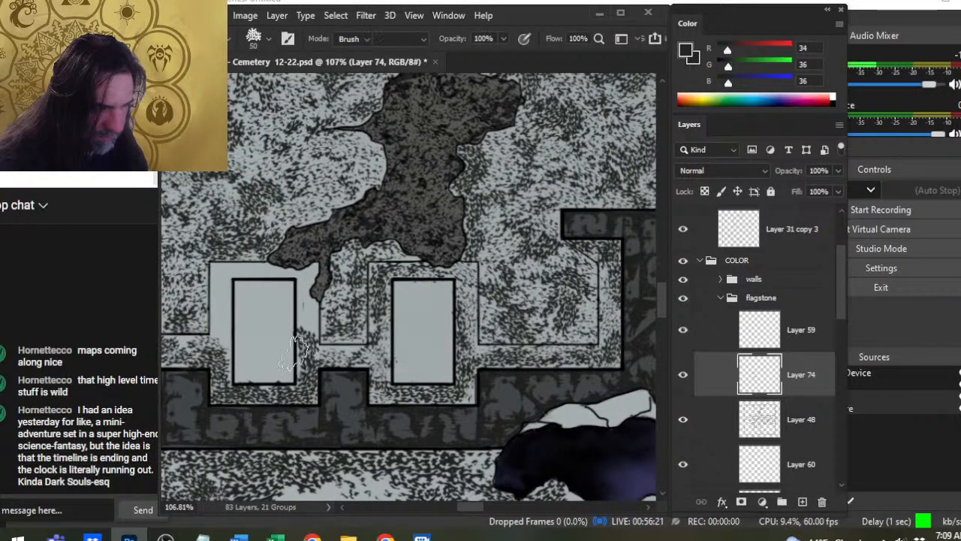
key(e)
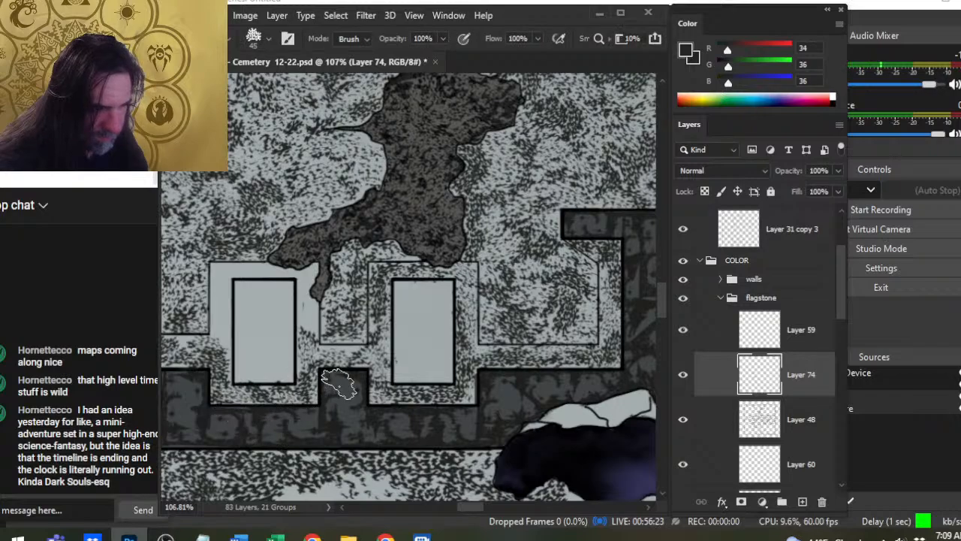
drag(203, 384, 338, 368)
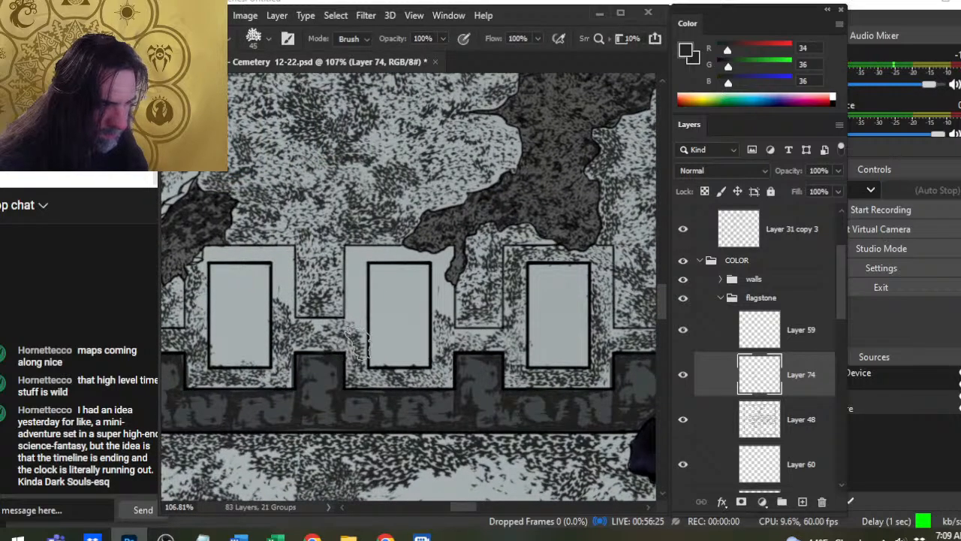
key(b)
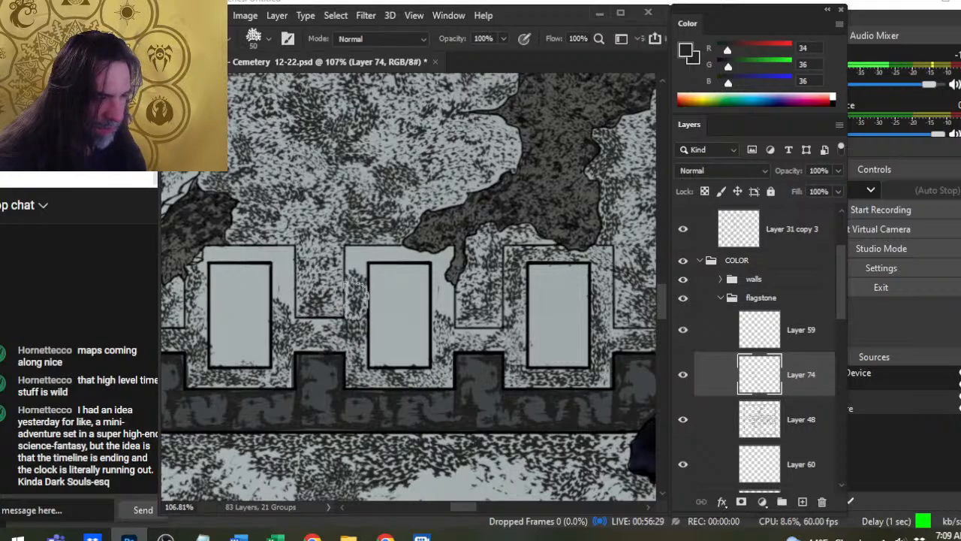
key(e)
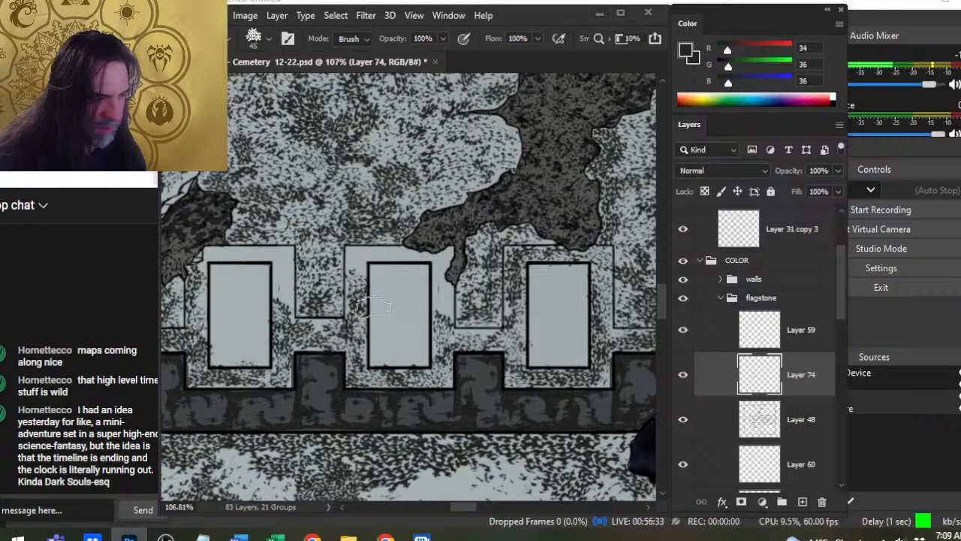
- Speckle the north and east sides of the middle southern slab's surround using a size 45 brush, erasing excess texture
key(b)
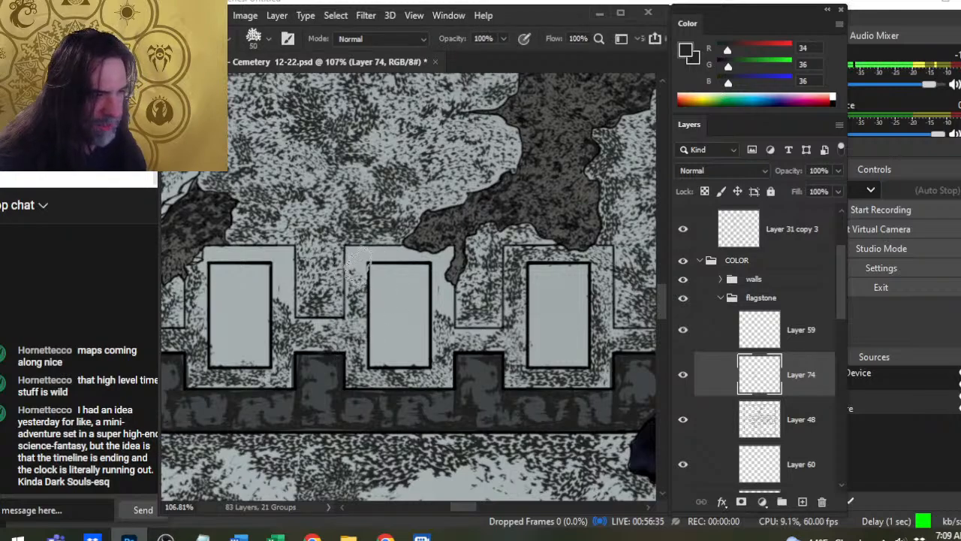
drag(359, 258, 361, 282)
key(])
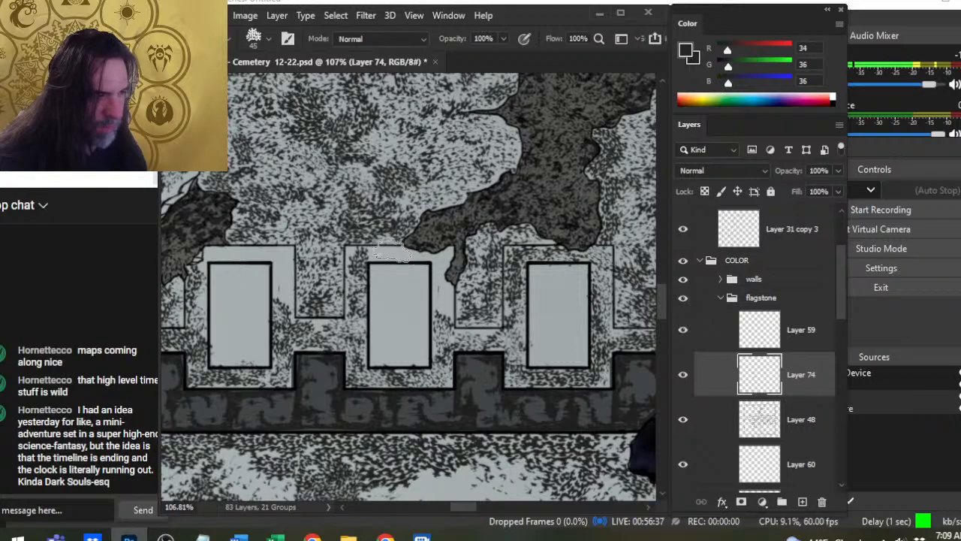
key(bracketleft)
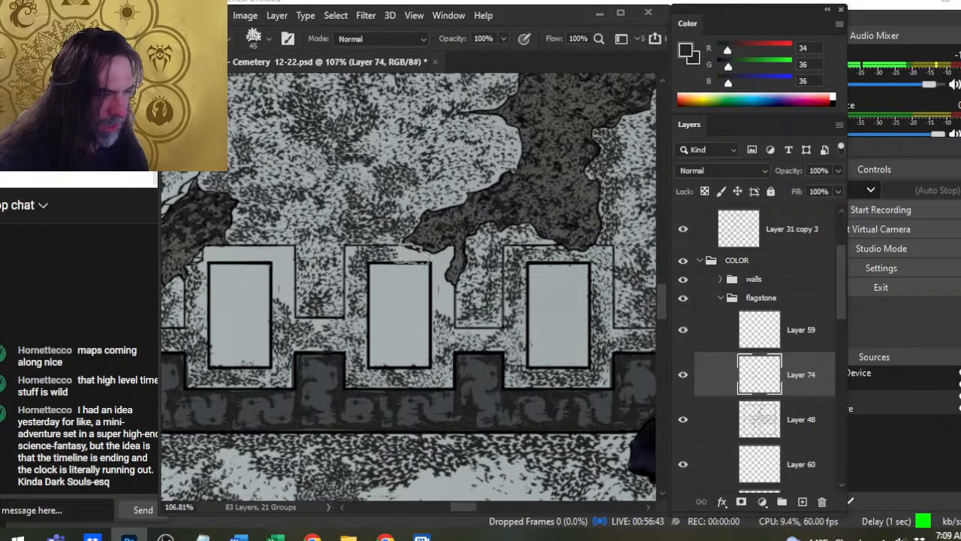
key(e)
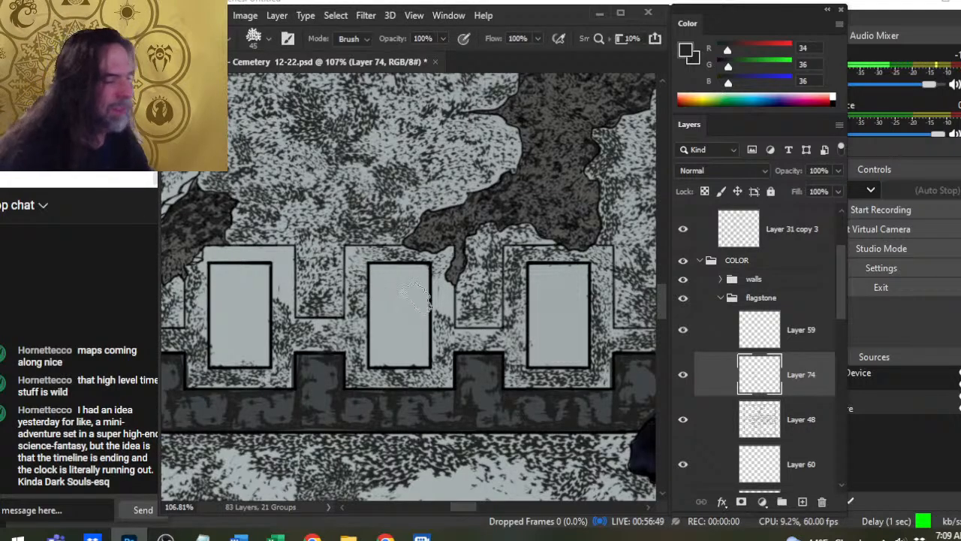
key(b)
drag(444, 290, 442, 323)
key(e)
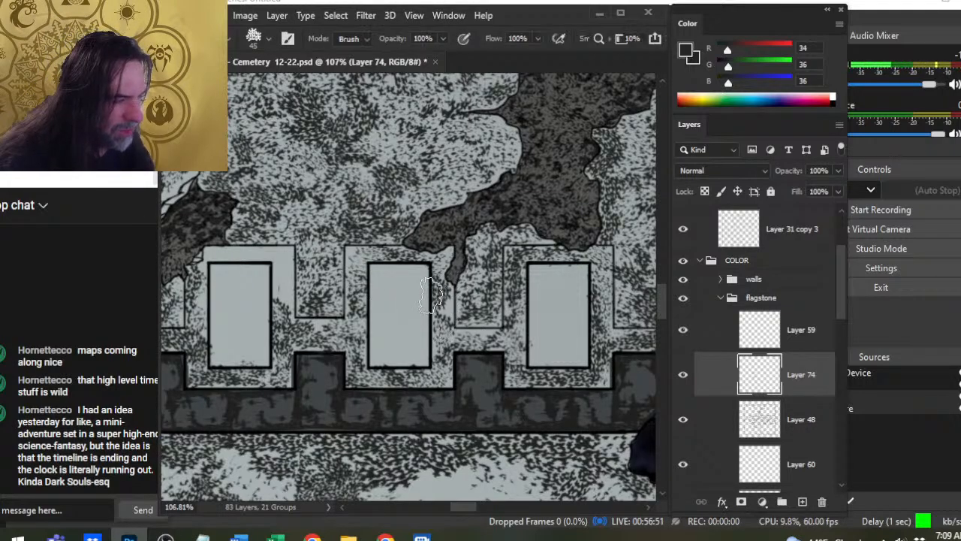
- Fill the bare north and east sides of the first southern slab's surround with speckles and thin them with the Eraser
key(b)
mouse_move(288, 302)
mouse_down()
mouse_move(276, 327)
mouse_move(265, 302)
mouse_move(273, 314)
mouse_move(289, 289)
mouse_up()
key(e)
mouse_move(313, 325)
mouse_down()
mouse_move(440, 358)
mouse_move(435, 366)
mouse_up()
key(b)
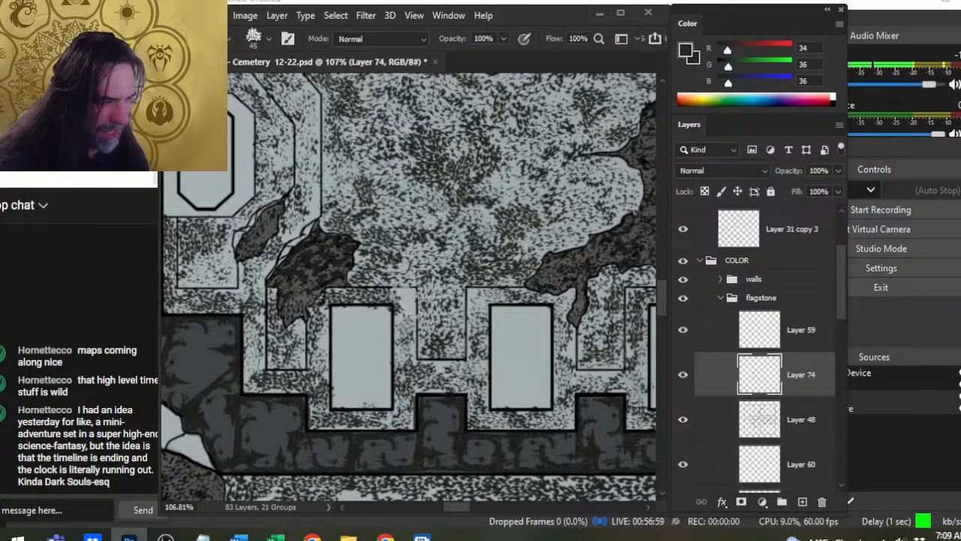
key(e)
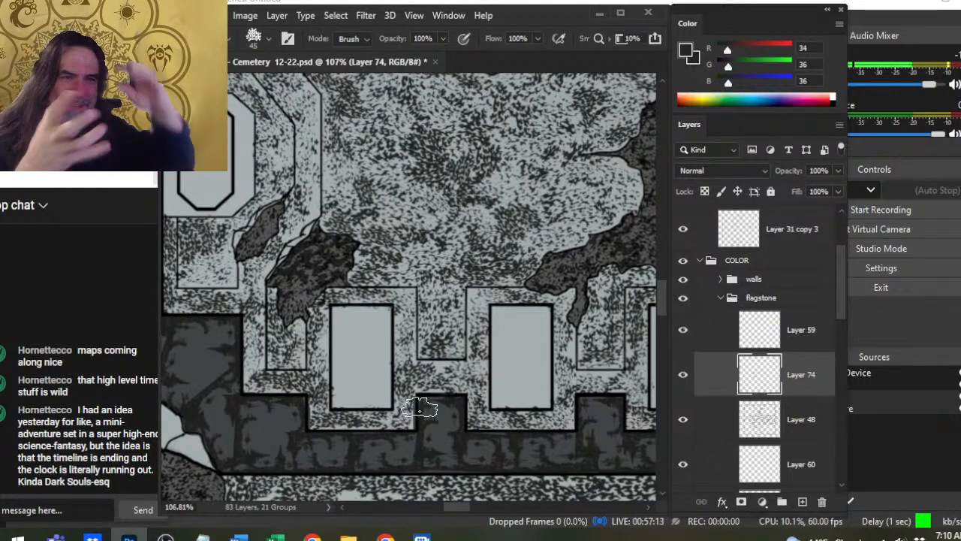
- Merge Layer 74 down into Layer 48 and toggle the merged layer's visibility to check the combined texture
scroll(476, 369, down, 3)
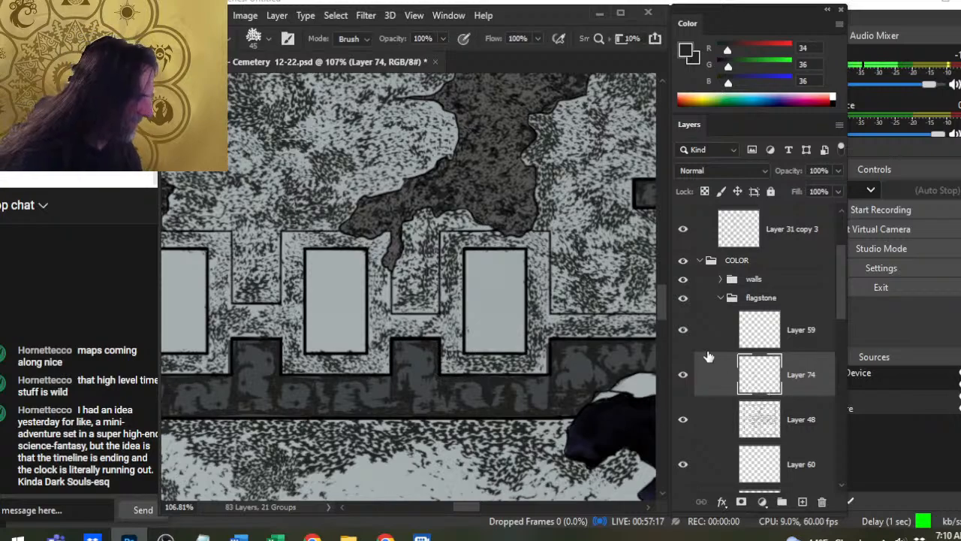
click(725, 420)
scroll(322, 310, up, 2)
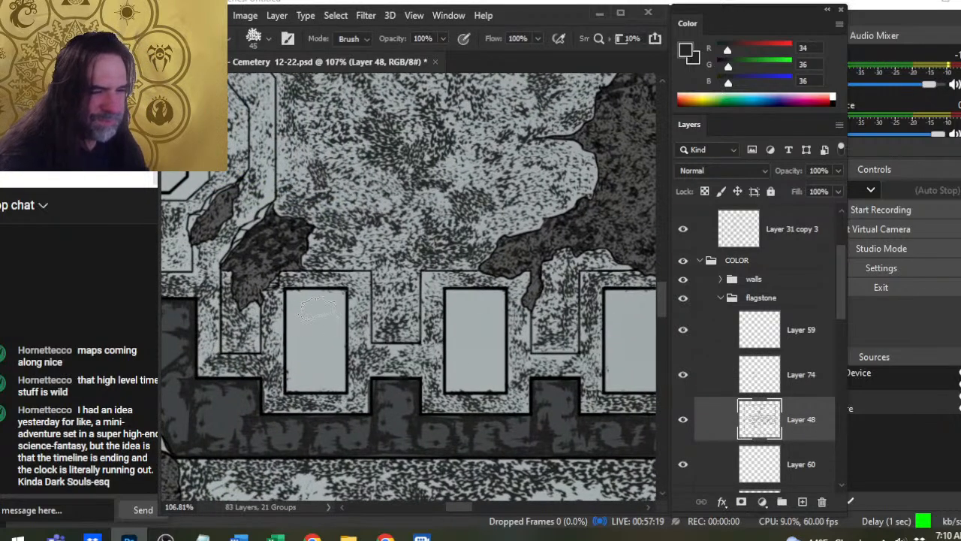
right_click(817, 386)
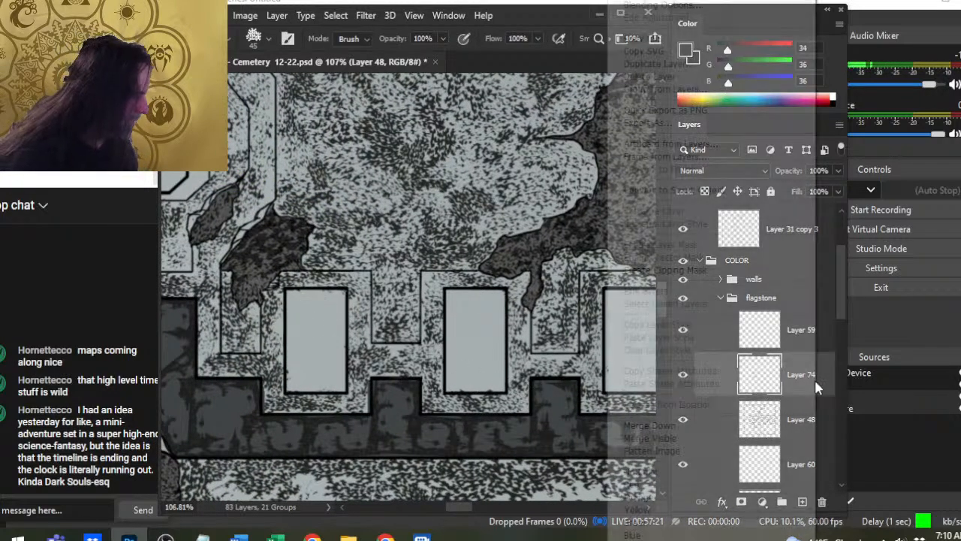
click(713, 426)
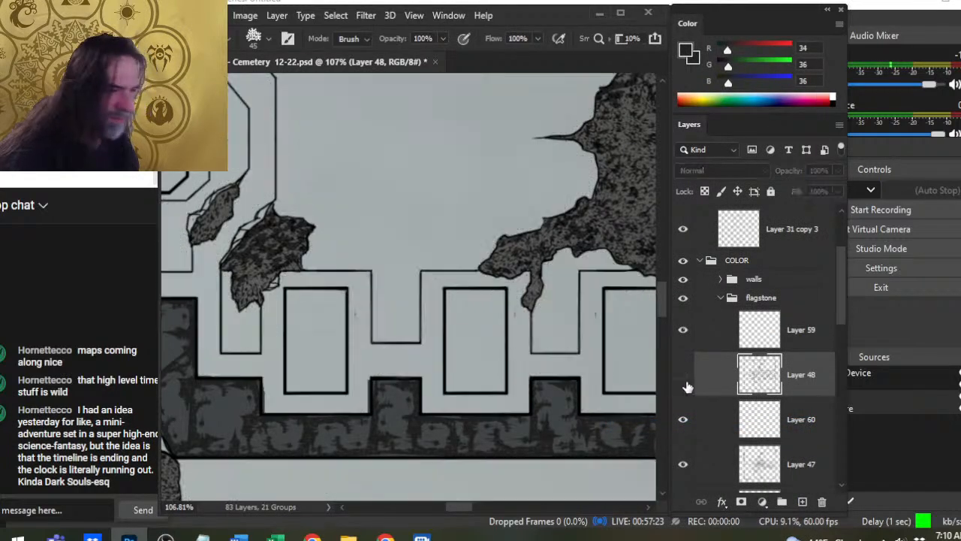
click(683, 375)
- Clean stray speckles off the slab faces along the crypt's southern and northern walls with a size 30 Eraser on Layer 48
scroll(365, 343, up, 2)
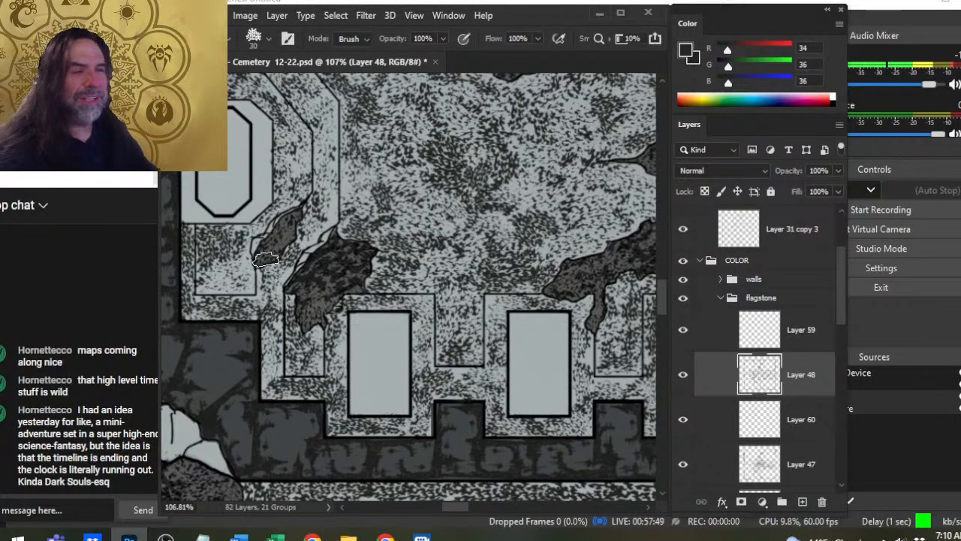
mouse_move(353, 229)
mouse_down()
mouse_move(386, 242)
mouse_move(480, 348)
mouse_up()
drag(538, 250, 385, 407)
drag(443, 306, 371, 332)
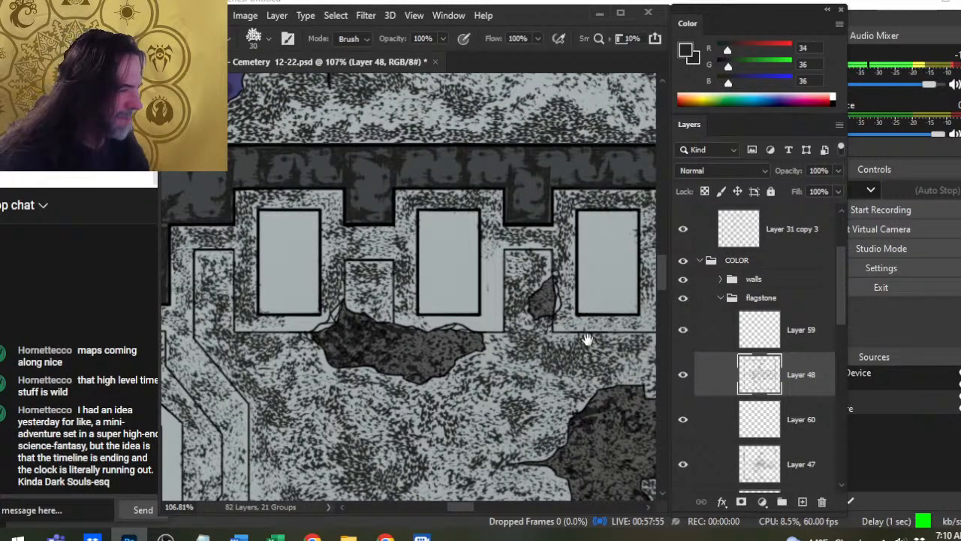
drag(588, 340, 400, 404)
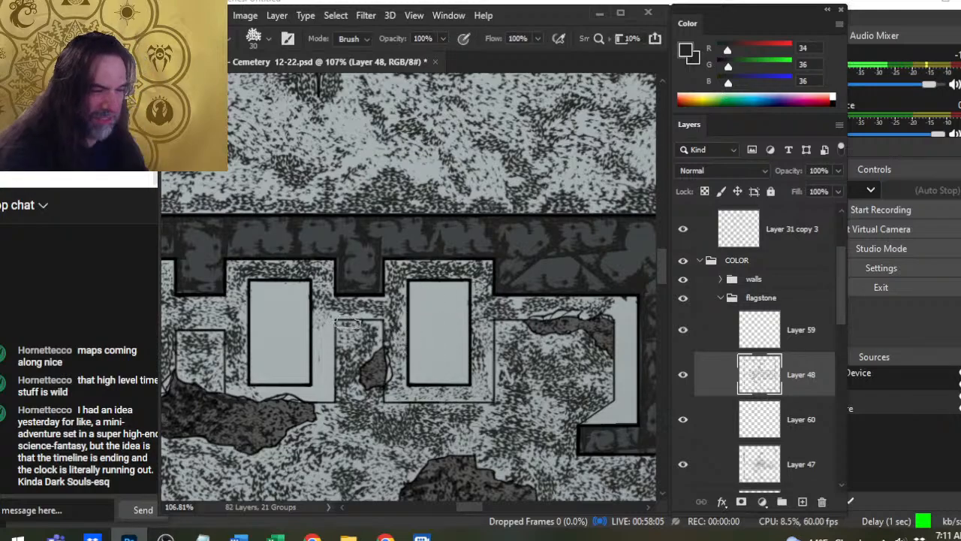
drag(301, 335, 374, 358)
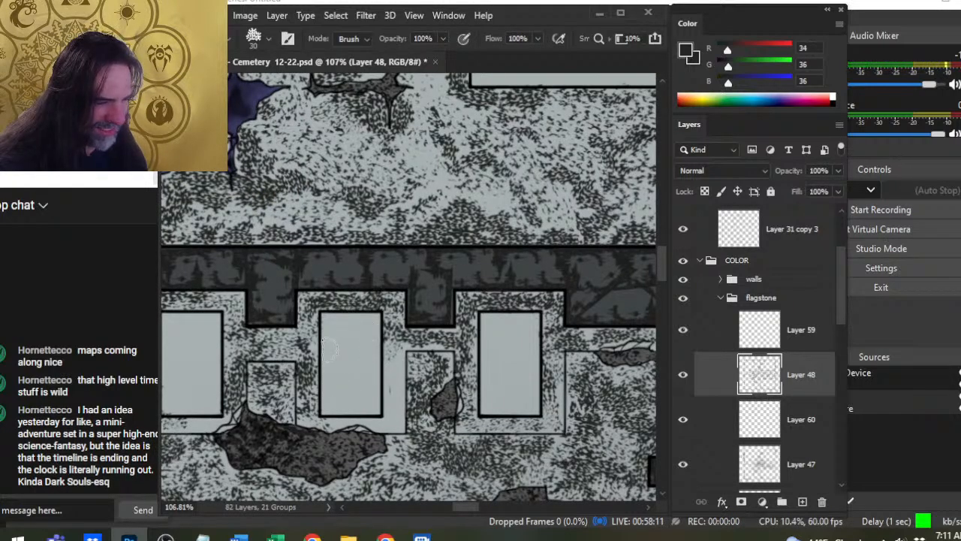
drag(360, 383, 517, 401)
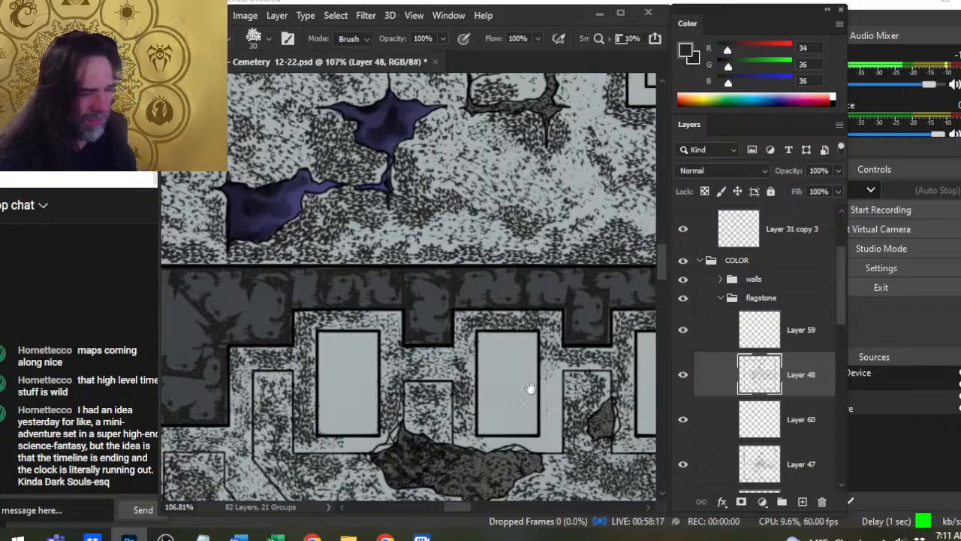
scroll(308, 391, down, 2)
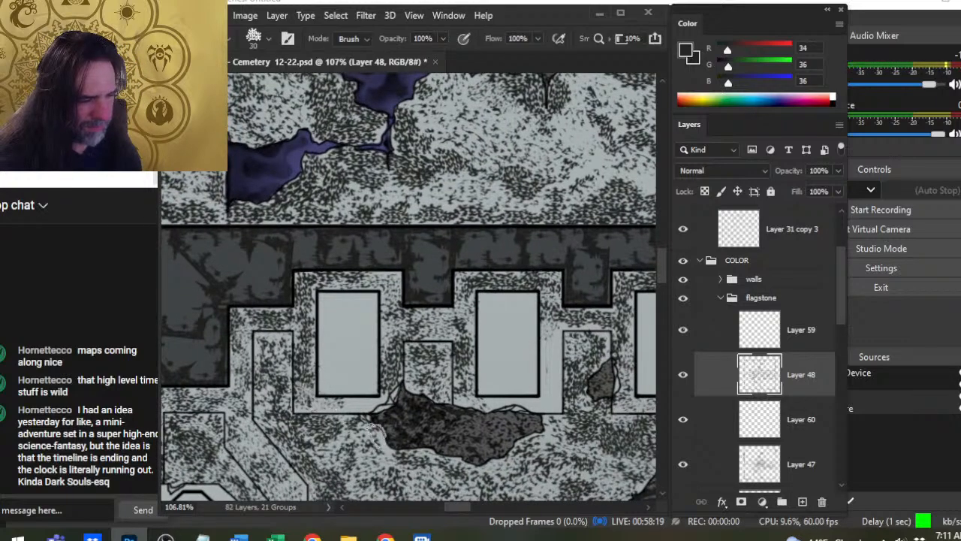
drag(566, 344, 407, 259)
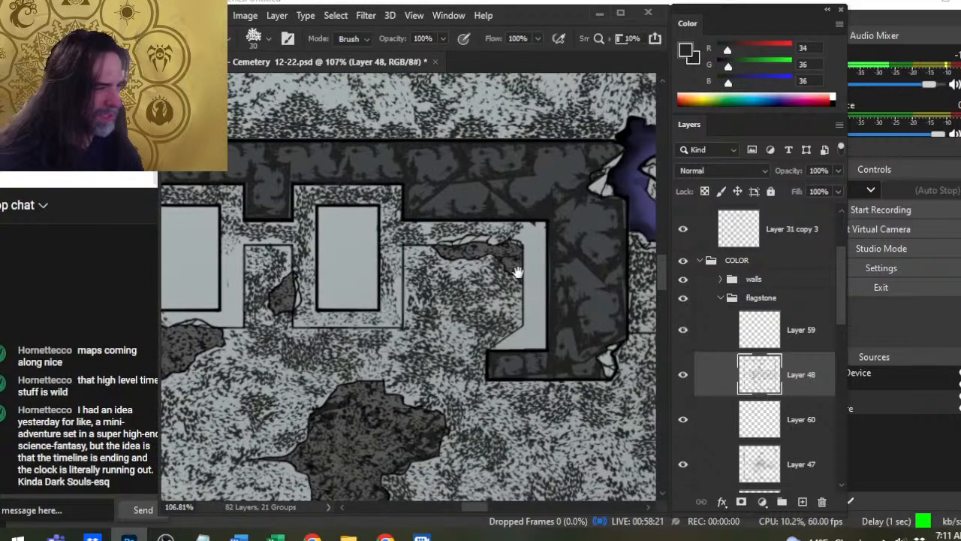
- Speckle the bare ledge along the east wall in the crypt's northeast corner with a size 45–50 brush, thinning it with the Eraser
key(b)
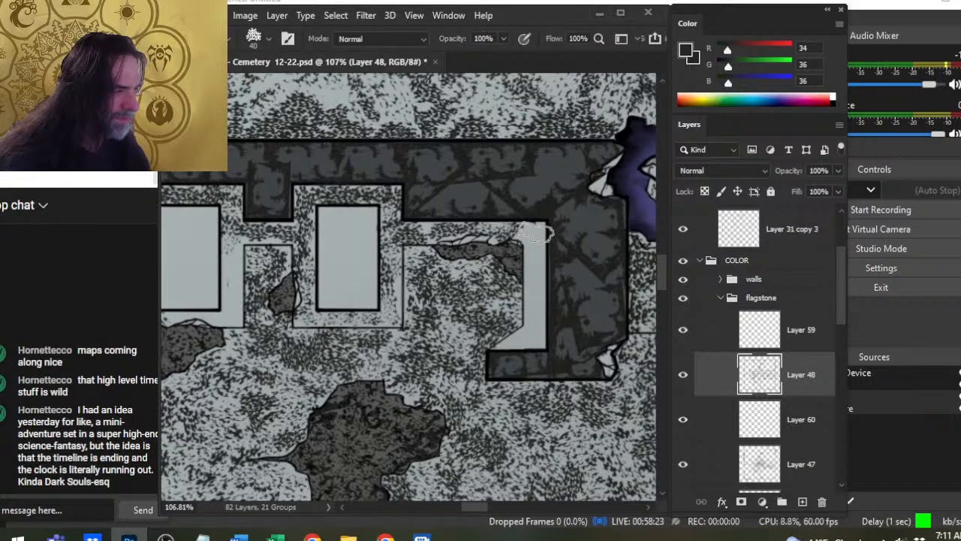
click(538, 232)
click(535, 251)
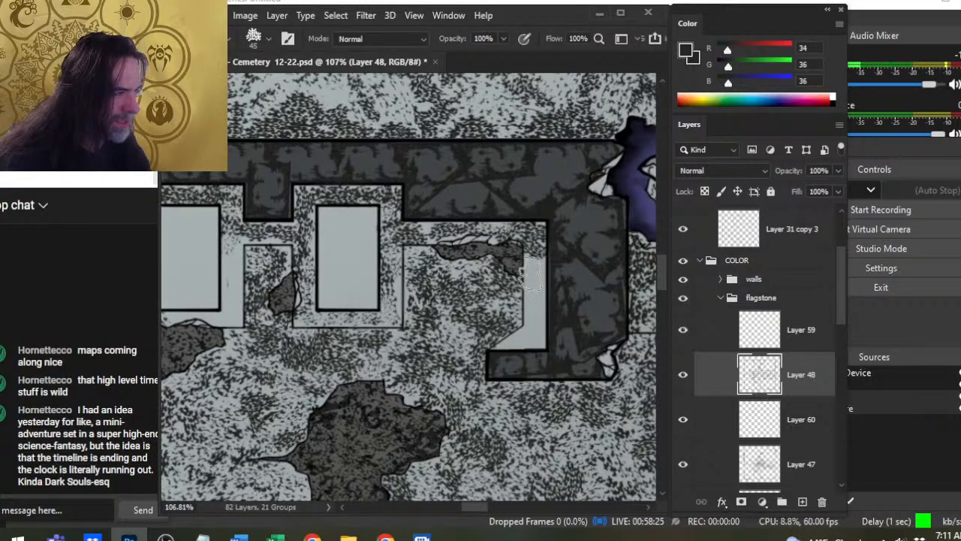
key(])
click(532, 274)
click(534, 304)
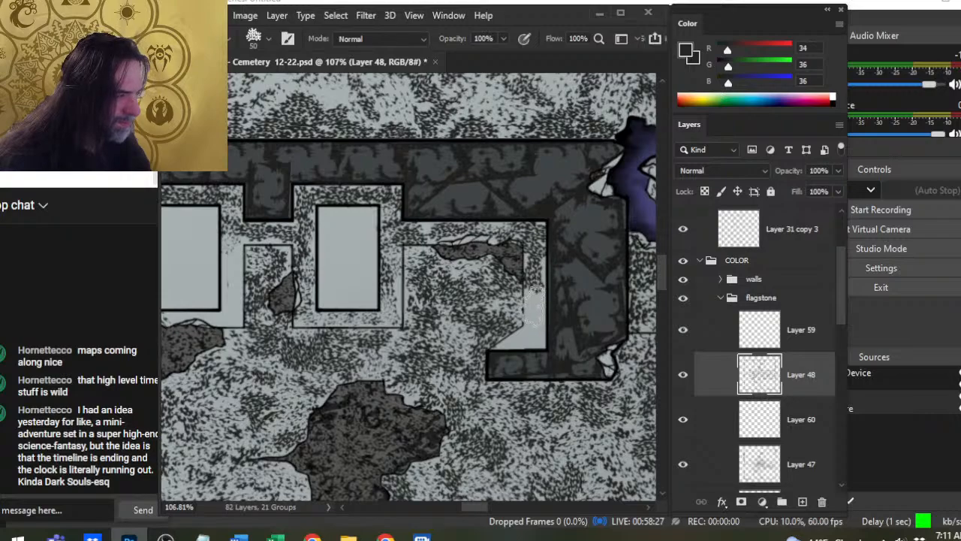
click(533, 305)
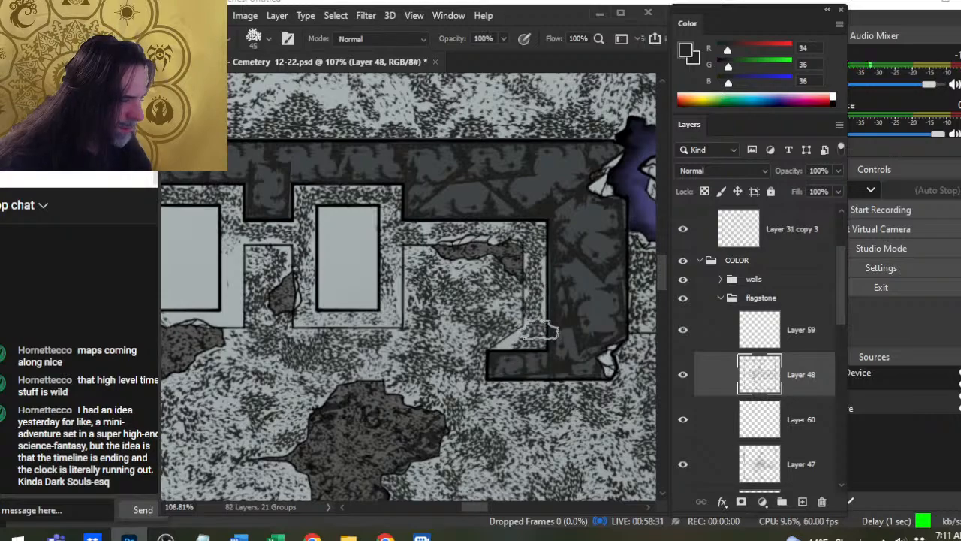
key(e)
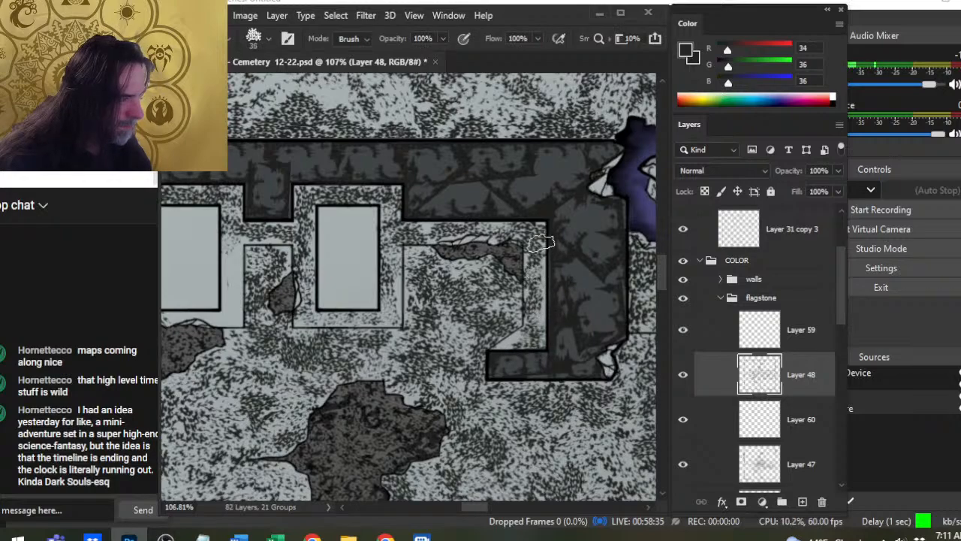
key(bracketright)
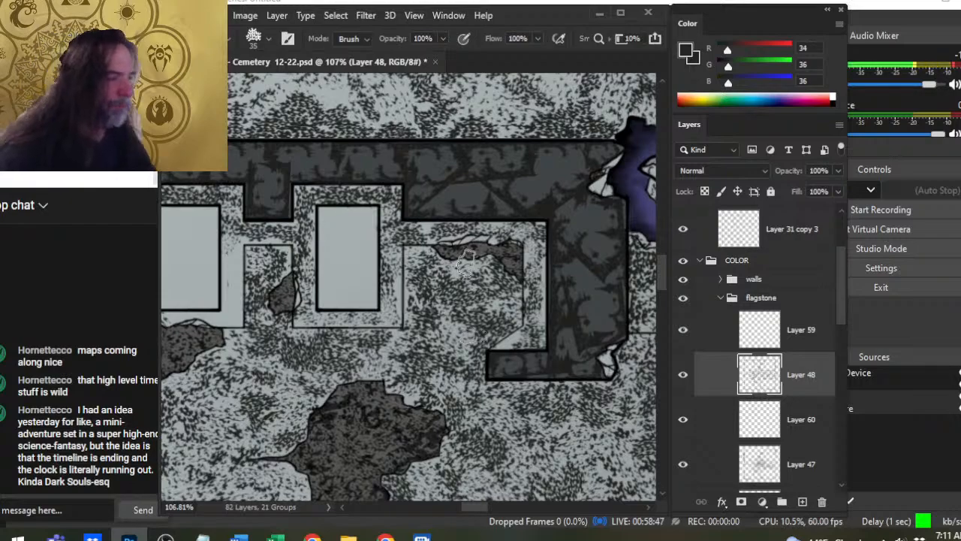
- Fill the northeast ledge's slanted southern end with speckles, alternating the size 45 Brush and size 35 Eraser
key(b)
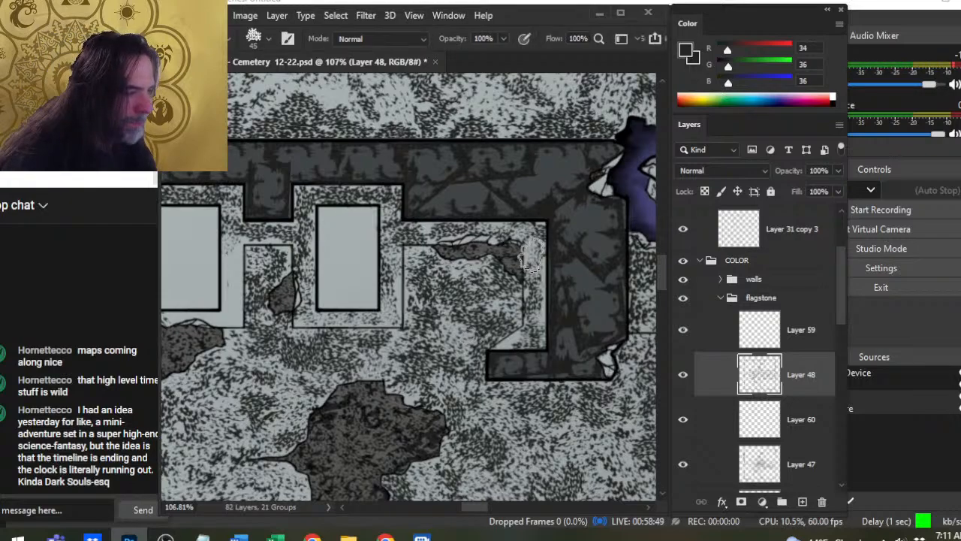
key(e)
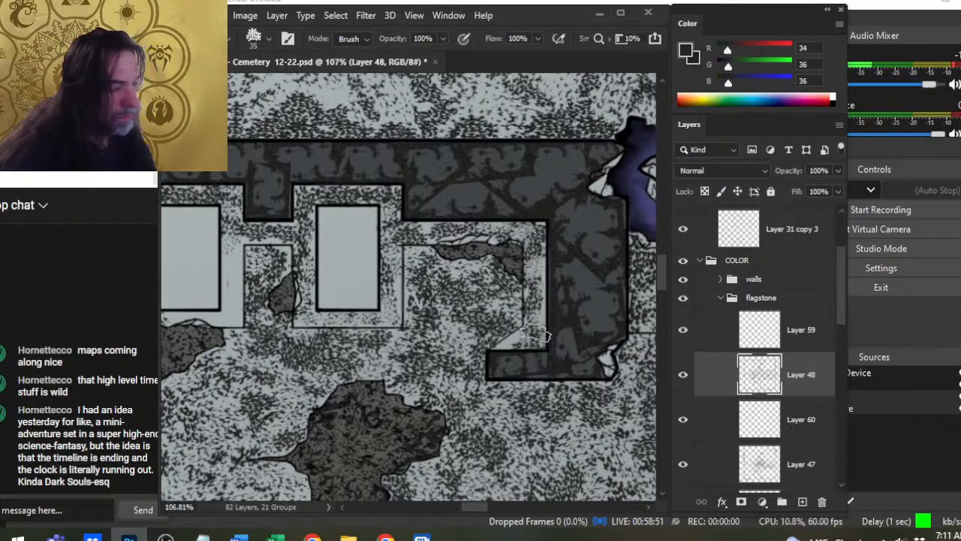
key(b)
key(e)
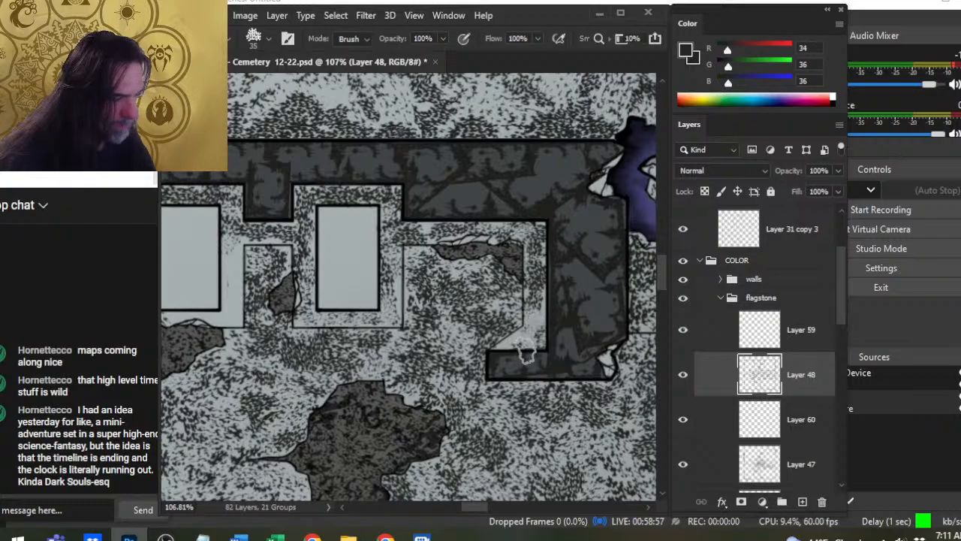
key(b)
key(e)
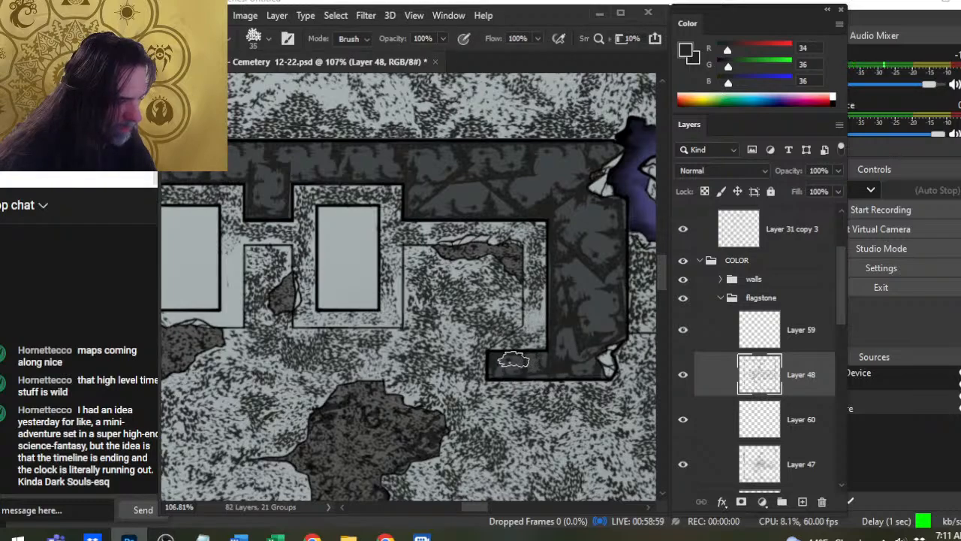
key(b)
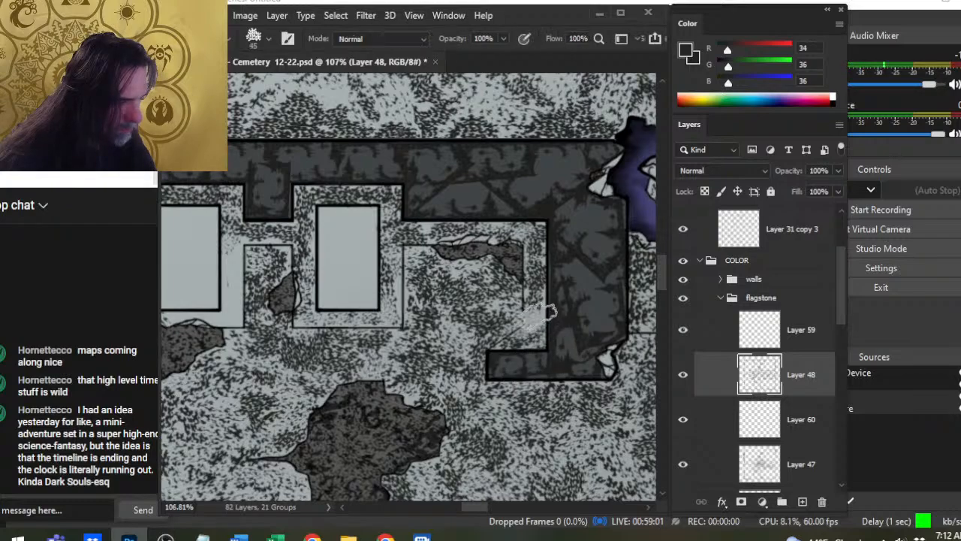
key(e)
- Even out the speckles along the northeast ledge's inner line with the size 45 Brush and size 35 Eraser
key(z)
drag(560, 370, 539, 459)
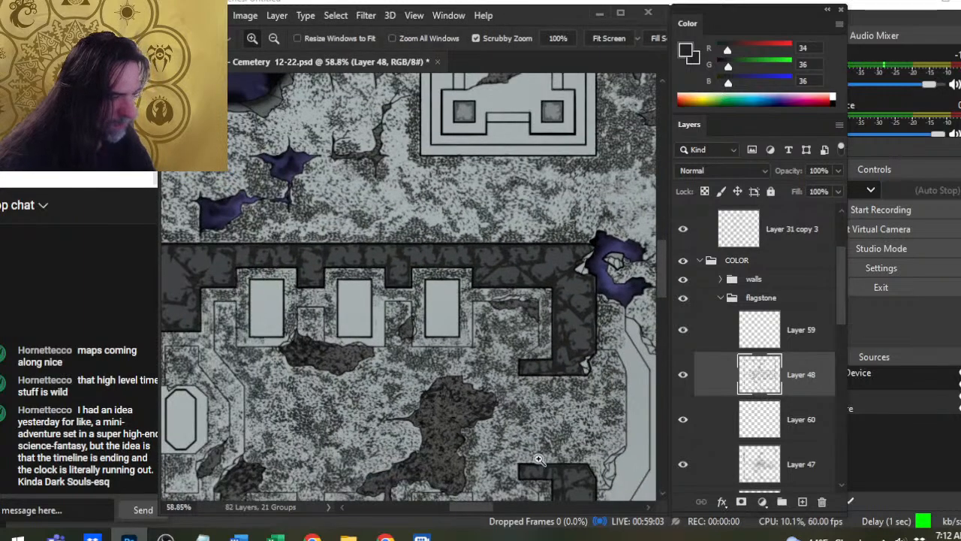
key(e)
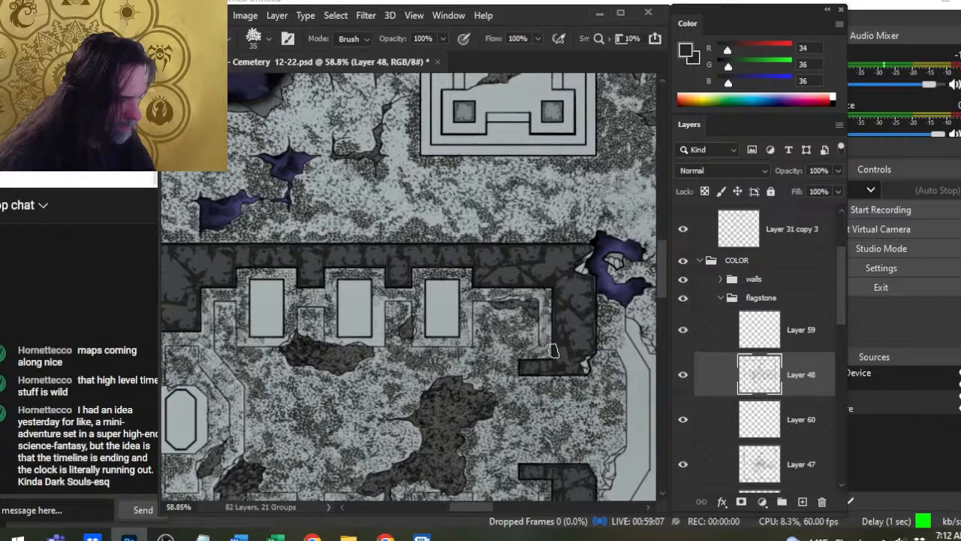
key(b)
key(e)
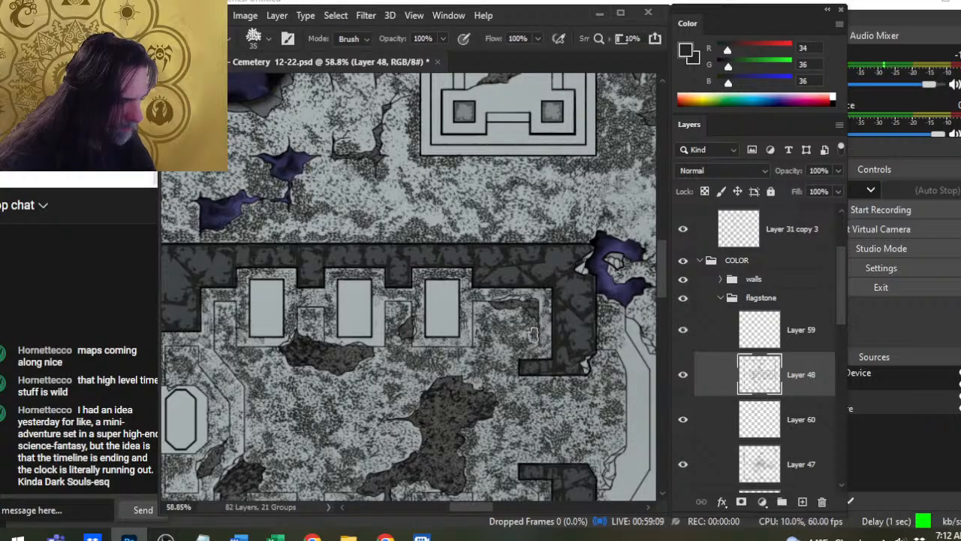
key(z)
drag(542, 334, 570, 334)
key(b)
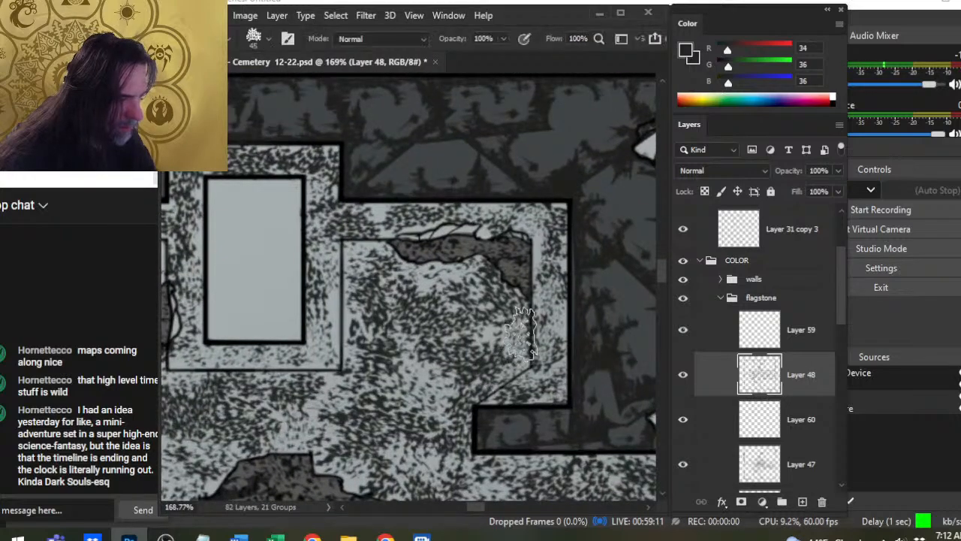
key(e)
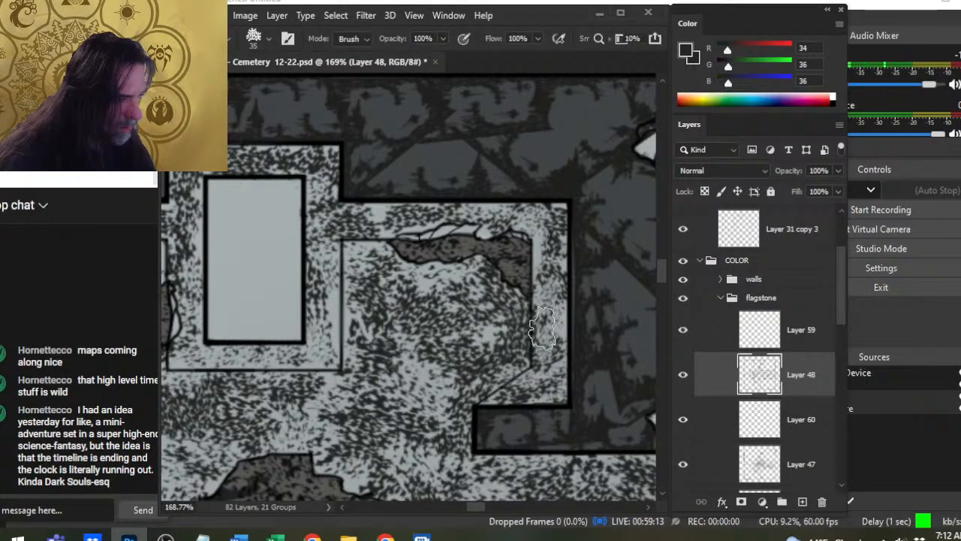
- Touch up the speckles around the slab recesses along the crypt's southern wall with the size 45 Brush and size 35 Eraser
key(z)
drag(510, 345, 495, 390)
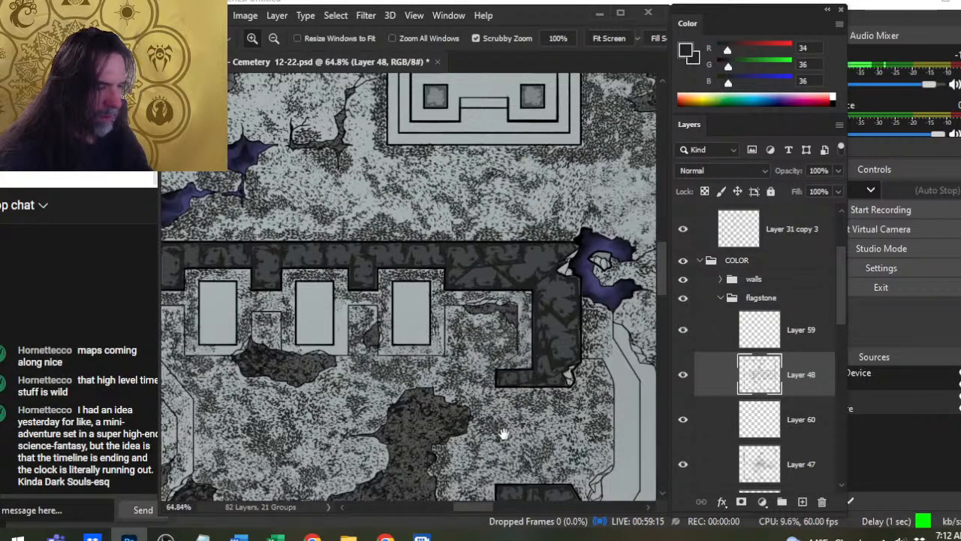
drag(503, 431, 465, 332)
key(e)
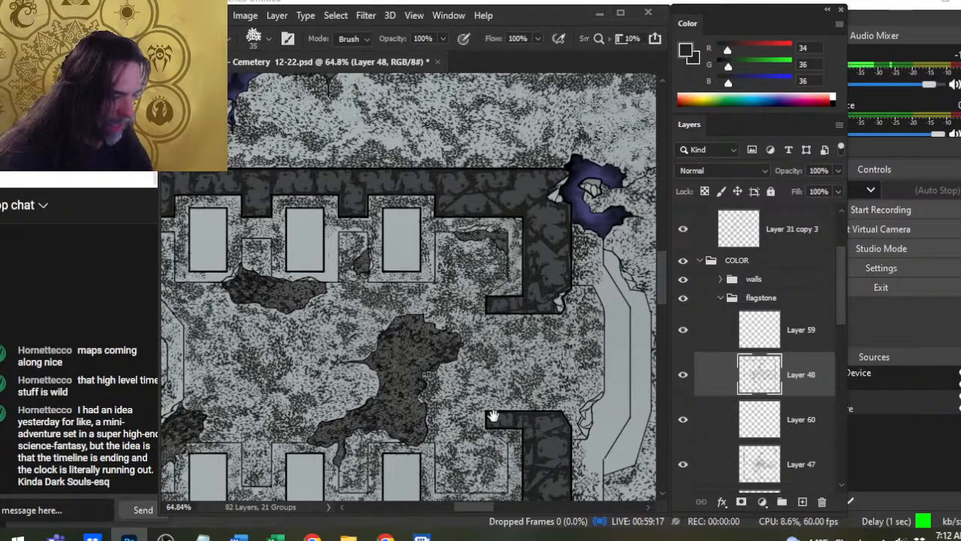
drag(493, 415, 511, 285)
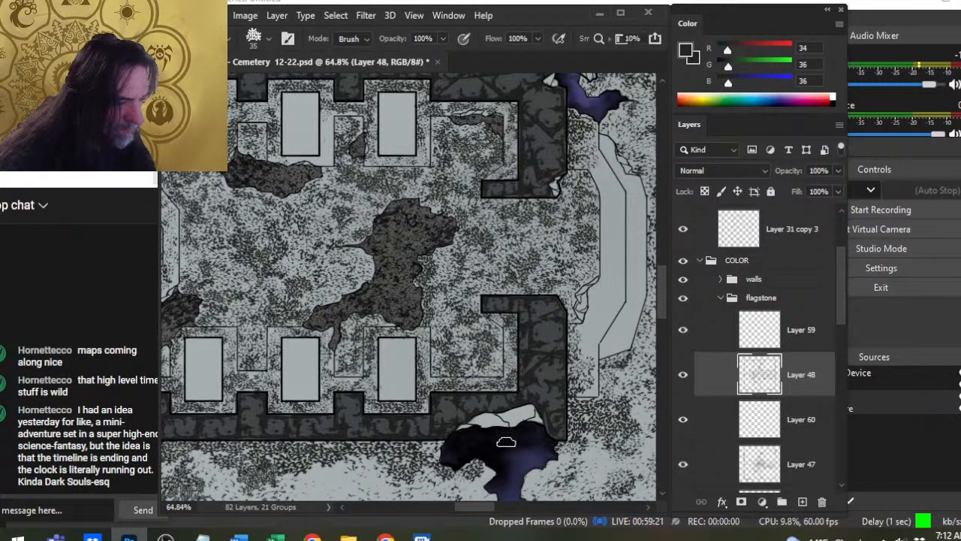
key(b)
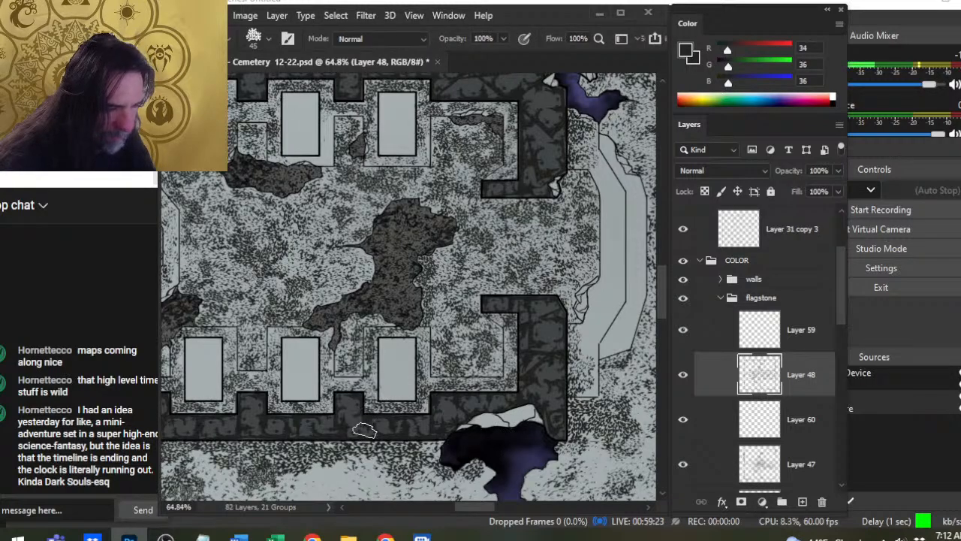
key(e)
key(b)
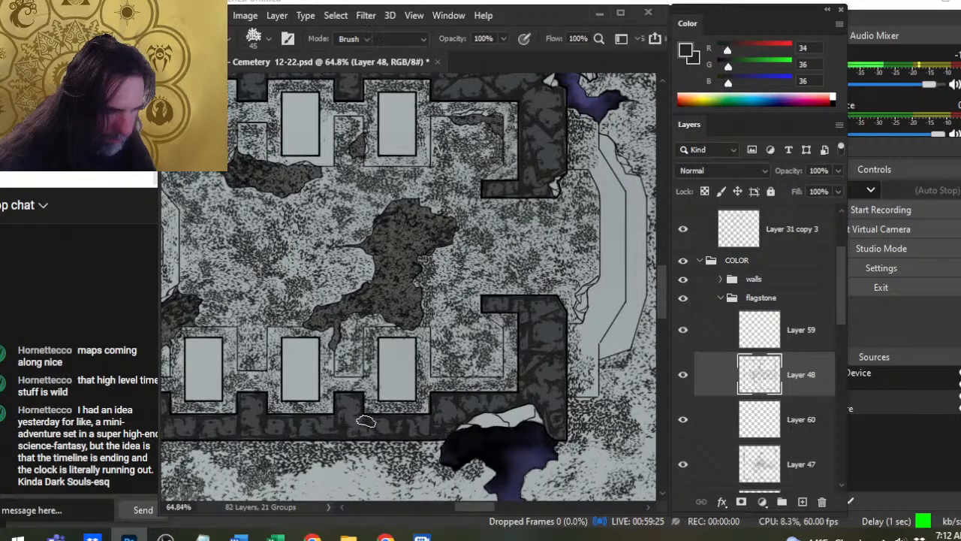
key(e)
key(b)
key(e)
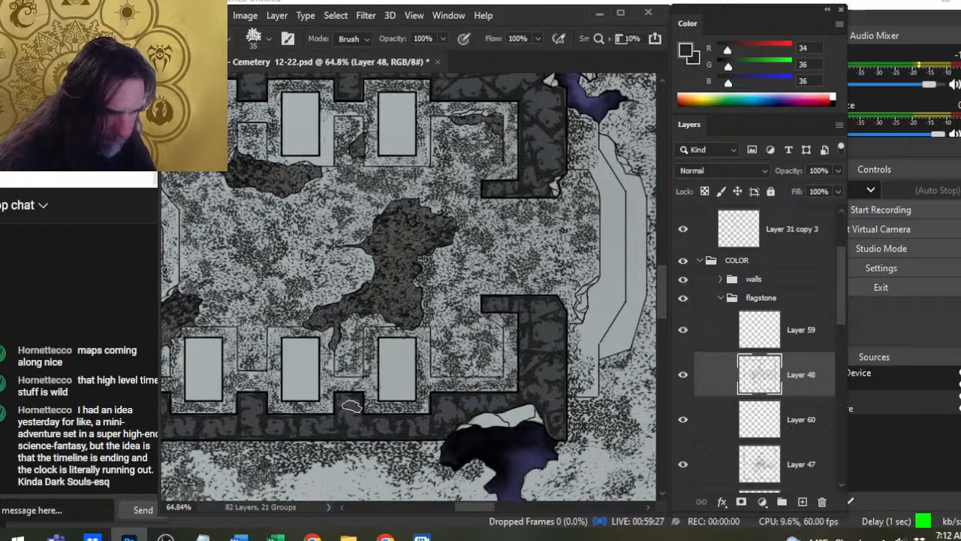
key(b)
key(e)
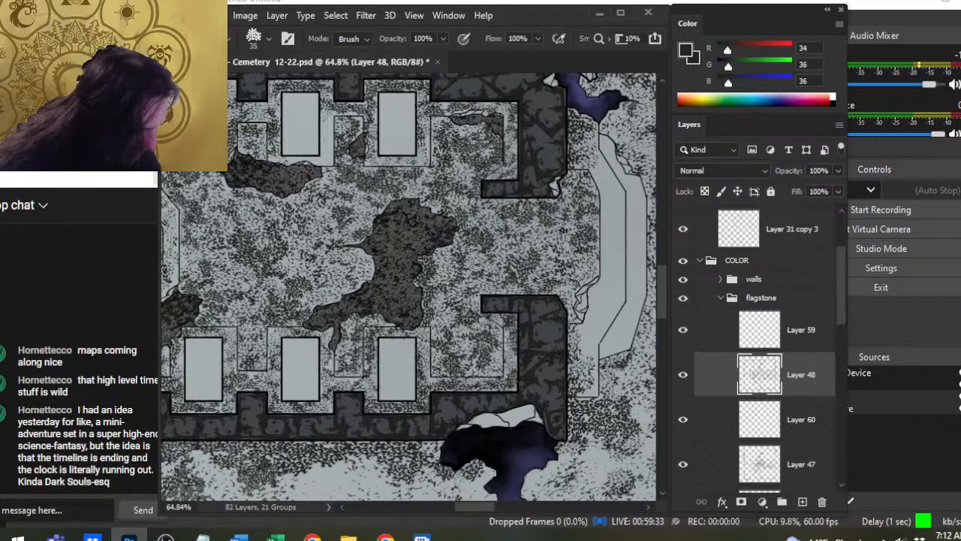
- Add speckles to the ground beside the purple chasm south of the crypt at brush size 50, softening them with a size 40 Eraser
drag(487, 472, 468, 408)
key(b)
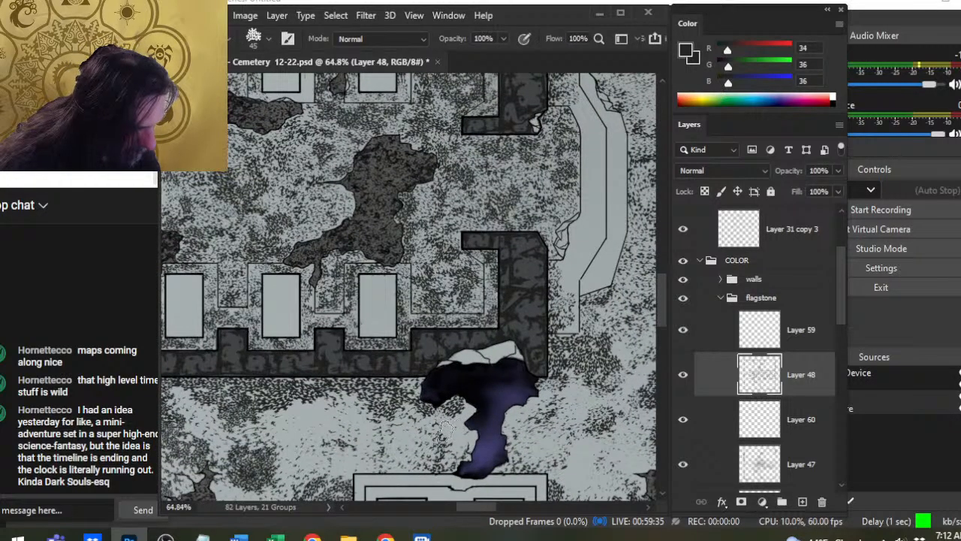
key(bracketright)
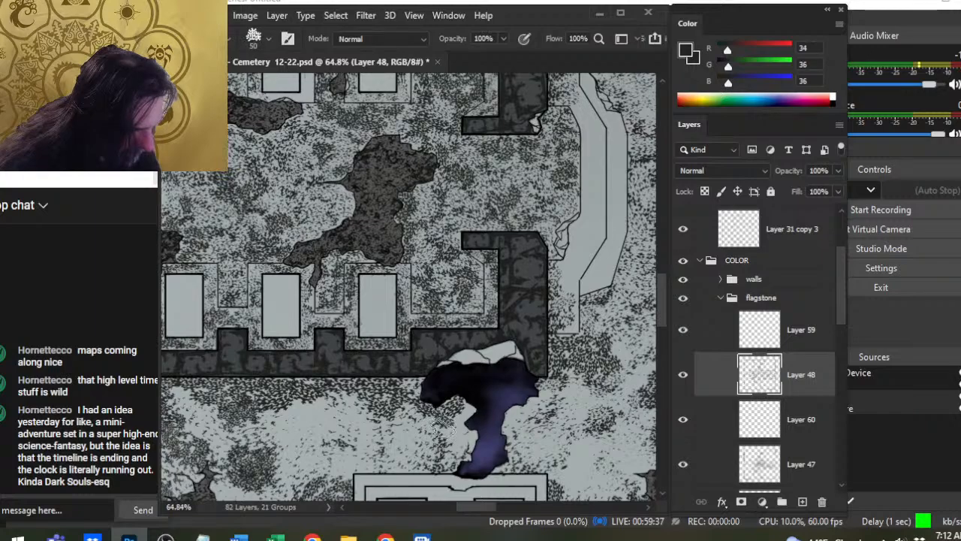
key(e)
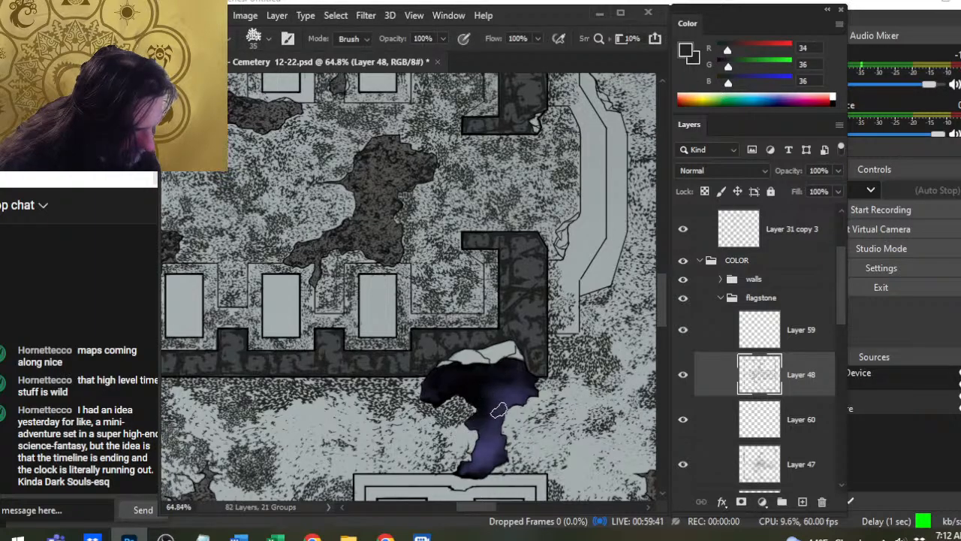
key(bracketright)
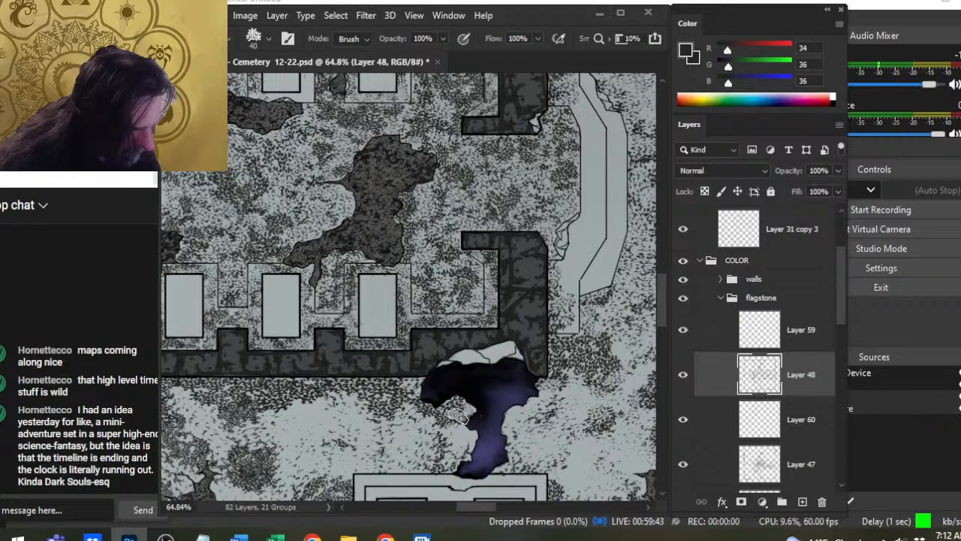
- Turn on the grid 75 group and examine the crypt's floor texture against the grid lines
key(z)
drag(527, 358, 483, 400)
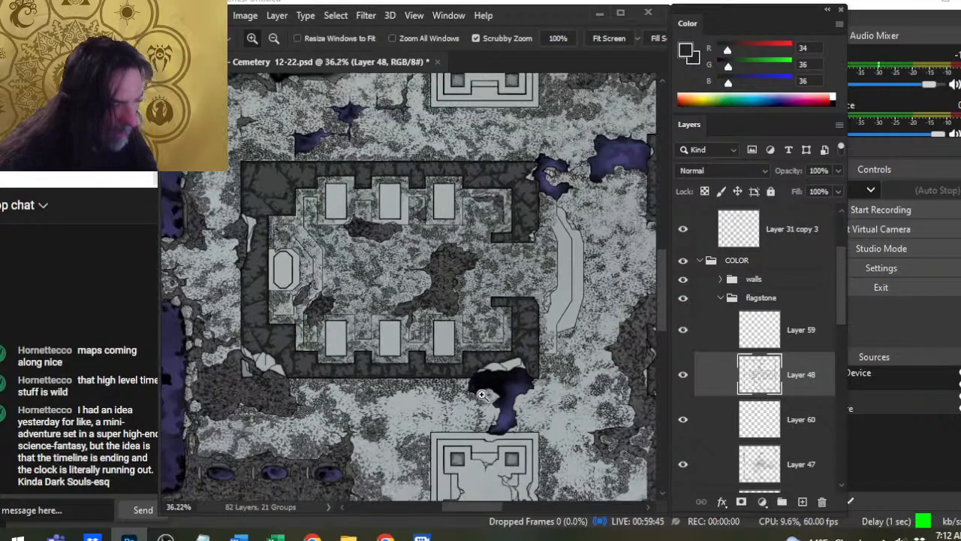
drag(454, 324, 405, 389)
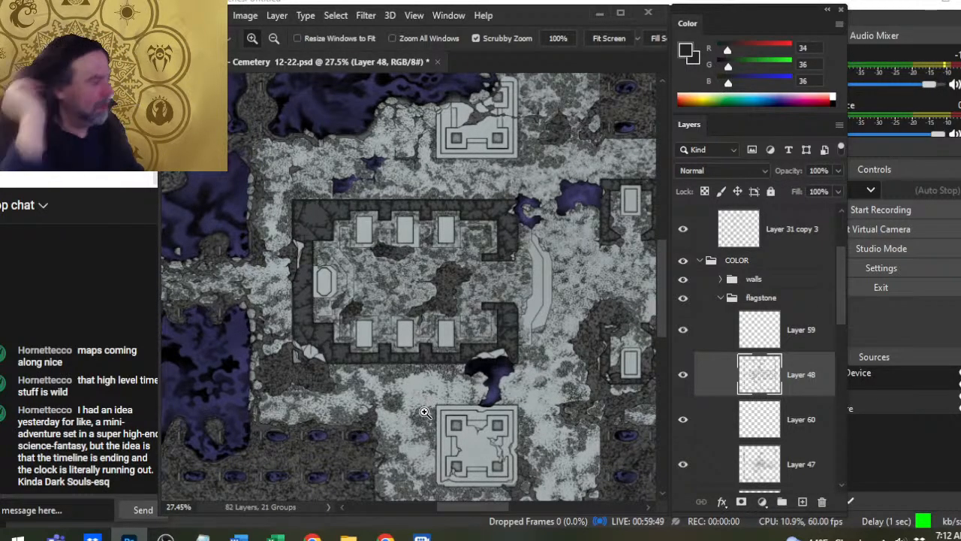
drag(384, 321, 466, 359)
drag(450, 324, 560, 312)
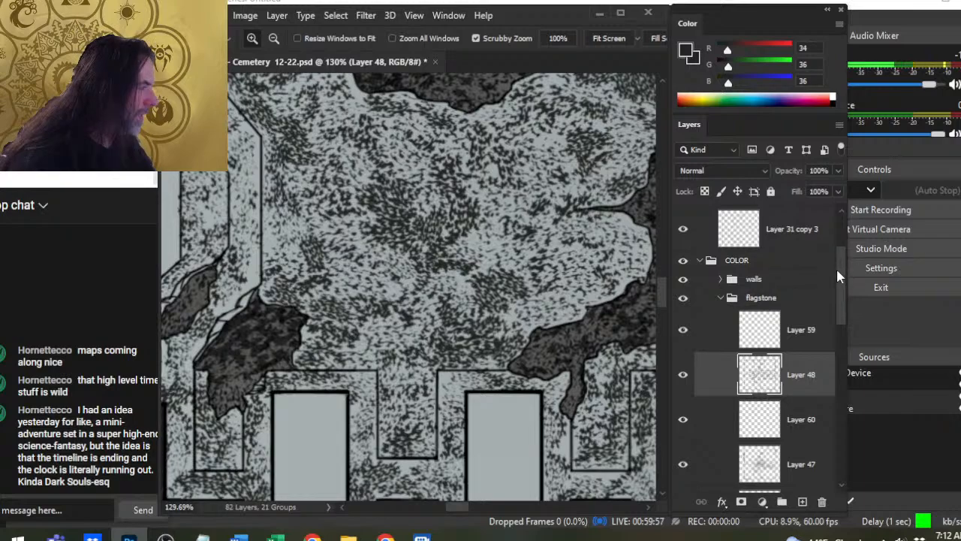
drag(838, 276, 835, 241)
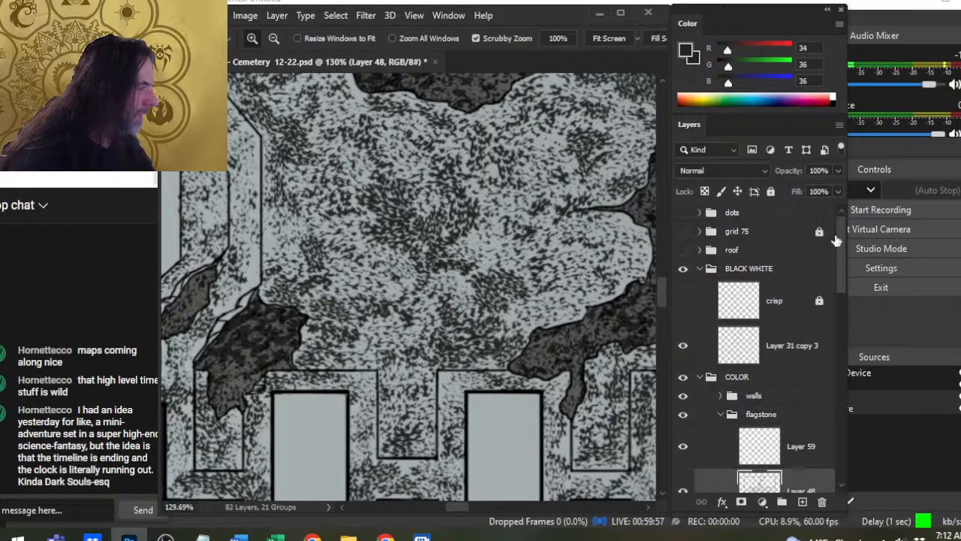
click(683, 232)
drag(567, 355, 526, 361)
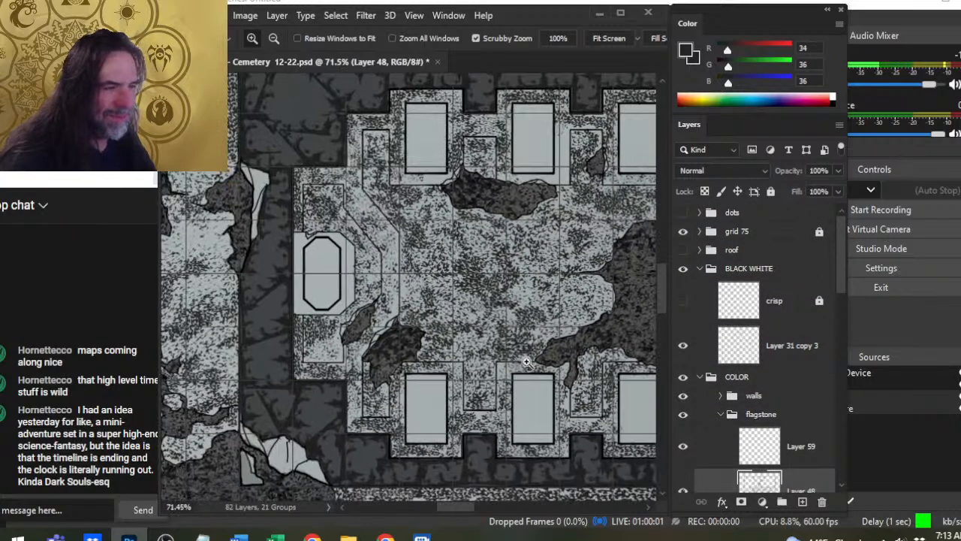
drag(446, 326, 504, 326)
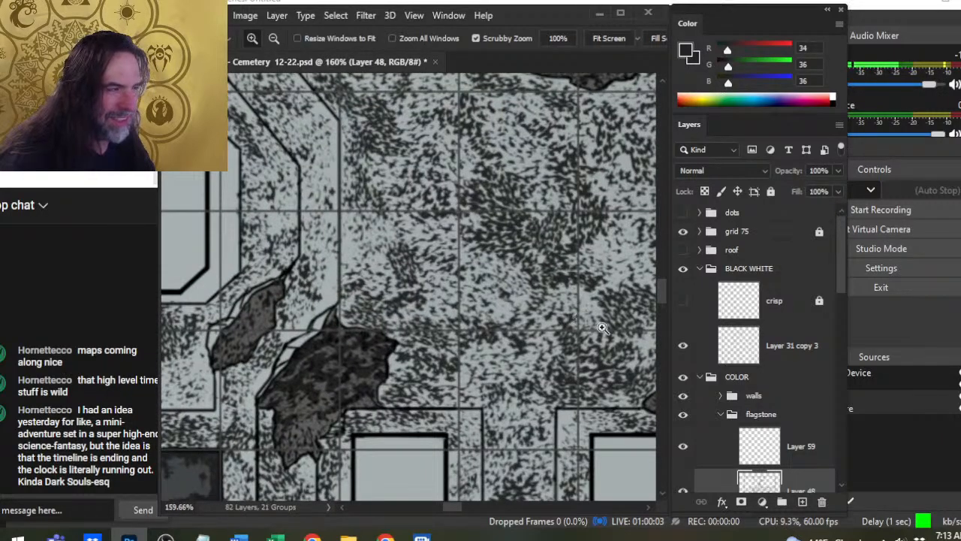
drag(602, 328, 513, 353)
drag(572, 360, 530, 371)
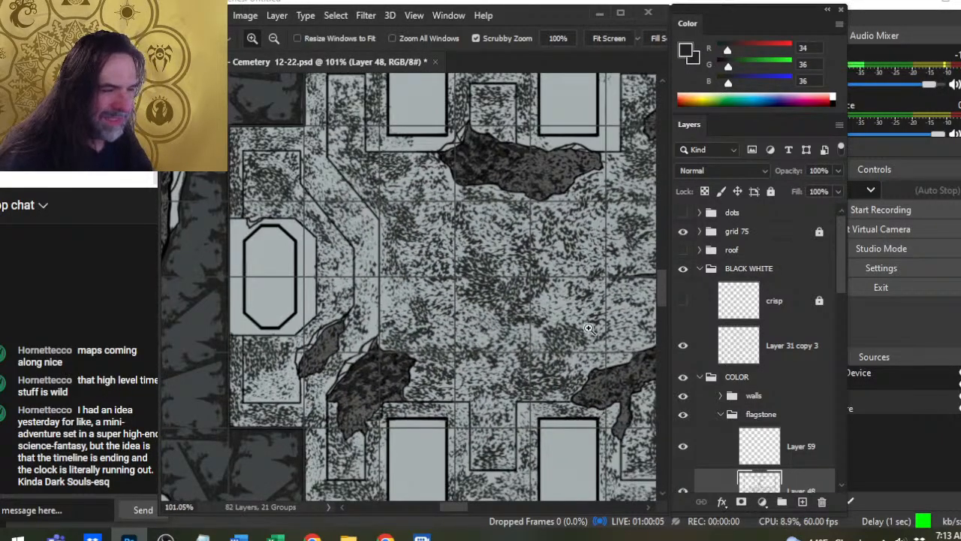
drag(589, 328, 484, 363)
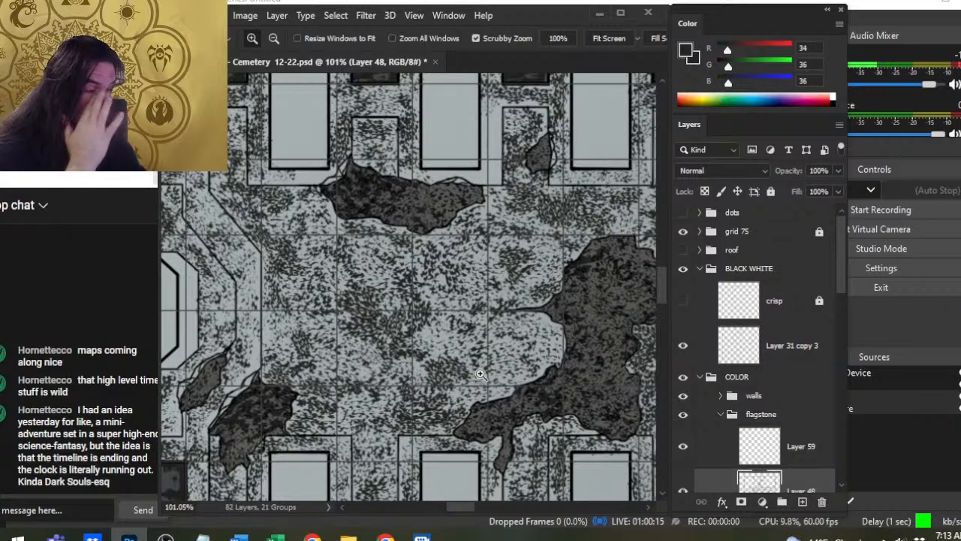
- Examine the ground texture around the crypt and eastern tombs against the grid, finishing at the square four-pillar platform south of the purple chasm
drag(517, 420, 479, 416)
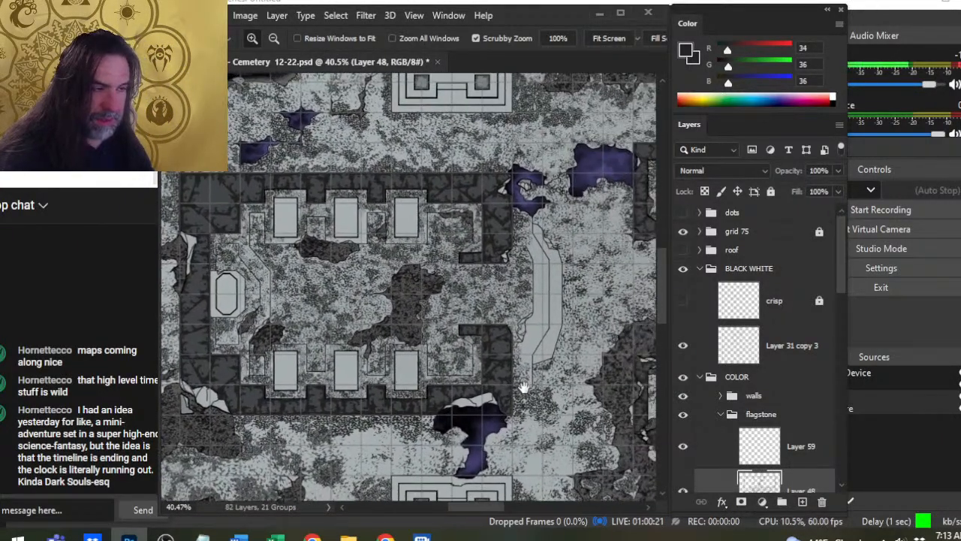
drag(524, 387, 463, 268)
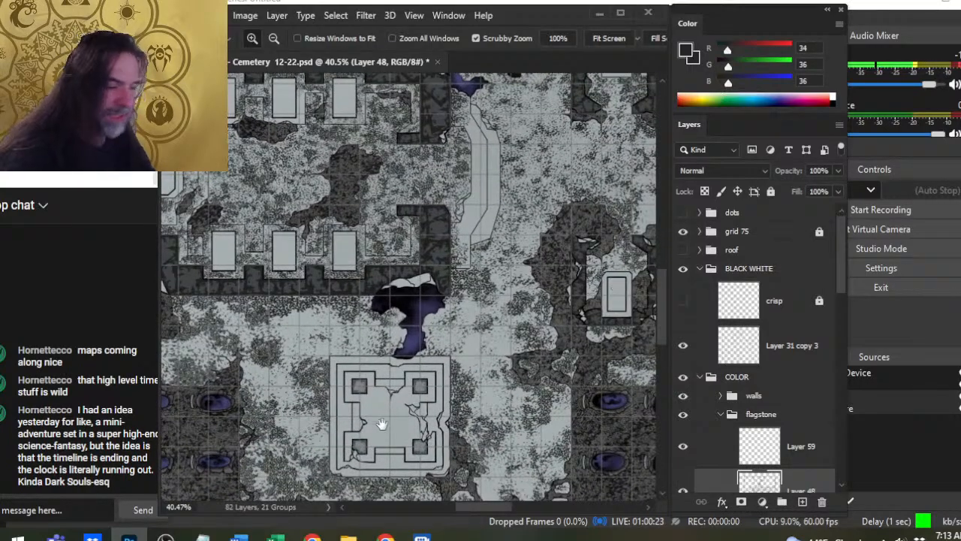
drag(381, 425, 357, 405)
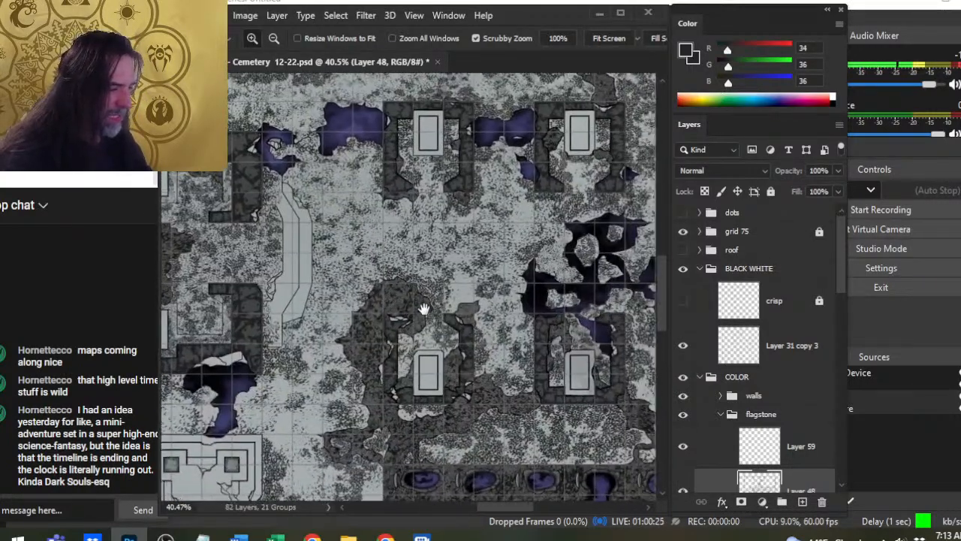
mouse_move(465, 221)
mouse_down()
mouse_move(500, 315)
mouse_move(549, 396)
mouse_move(467, 223)
mouse_up()
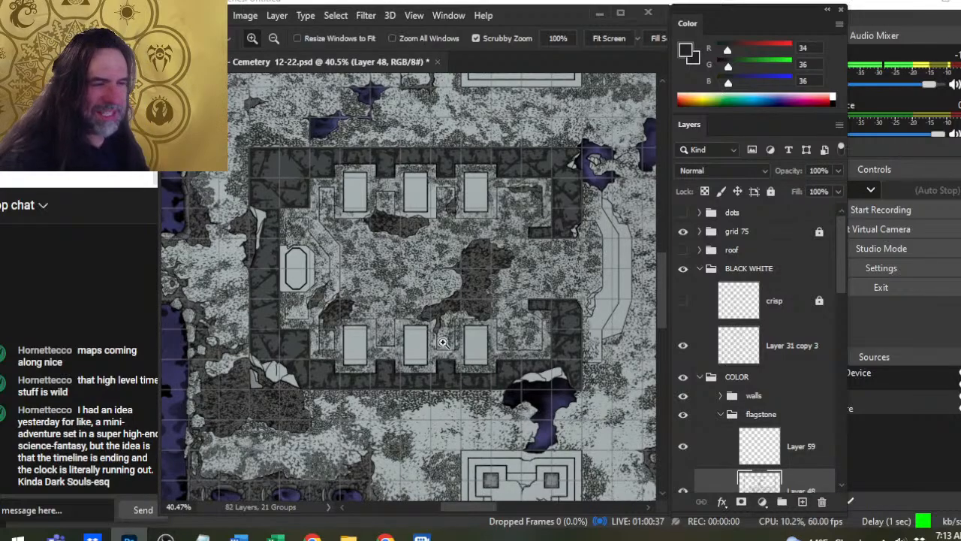
drag(504, 318, 233, 375)
drag(319, 359, 464, 145)
click(367, 325)
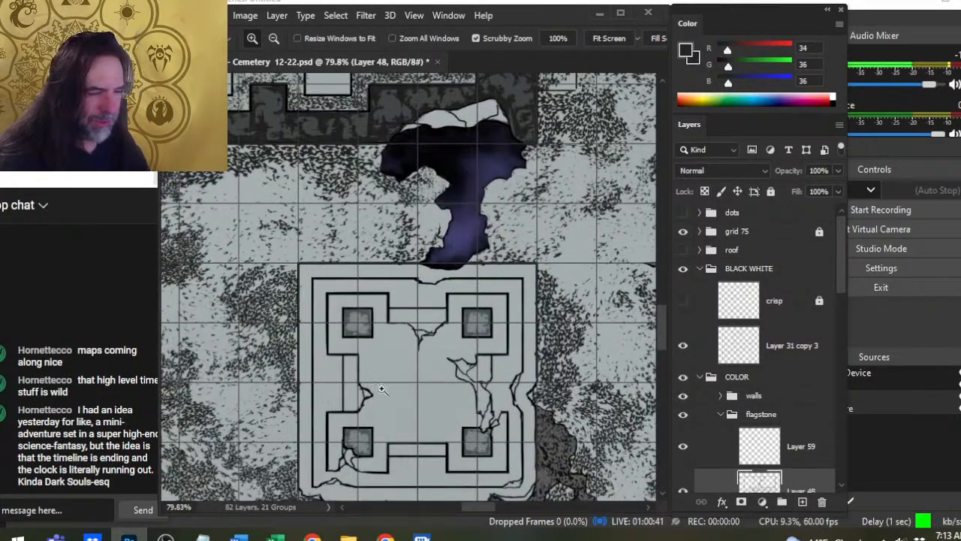
- Paint speckles on Layer 48 around all four pillars of the square platform with the size 60 Brush
key(b)
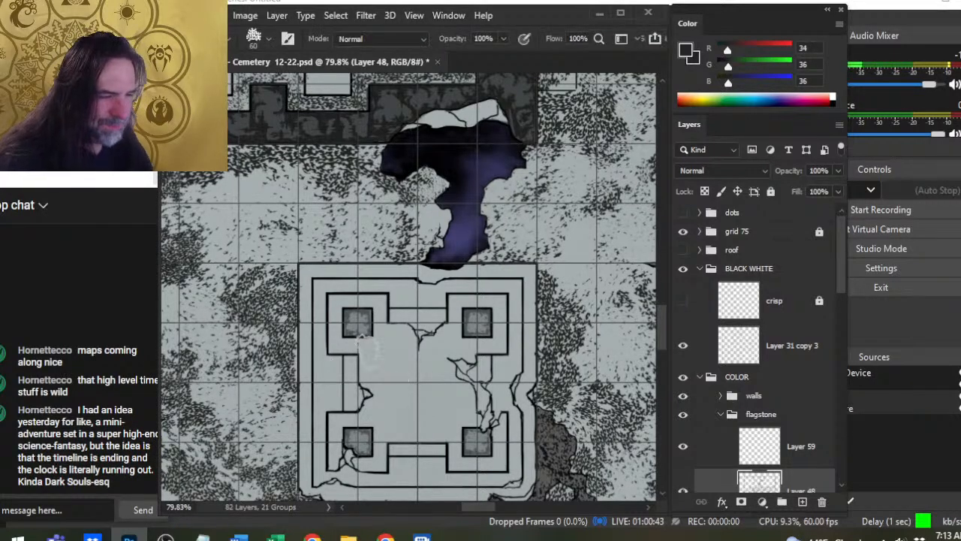
mouse_move(381, 330)
mouse_down()
mouse_move(391, 357)
mouse_move(372, 301)
mouse_move(365, 317)
mouse_move(303, 315)
mouse_move(334, 302)
mouse_move(289, 323)
mouse_move(342, 347)
mouse_up()
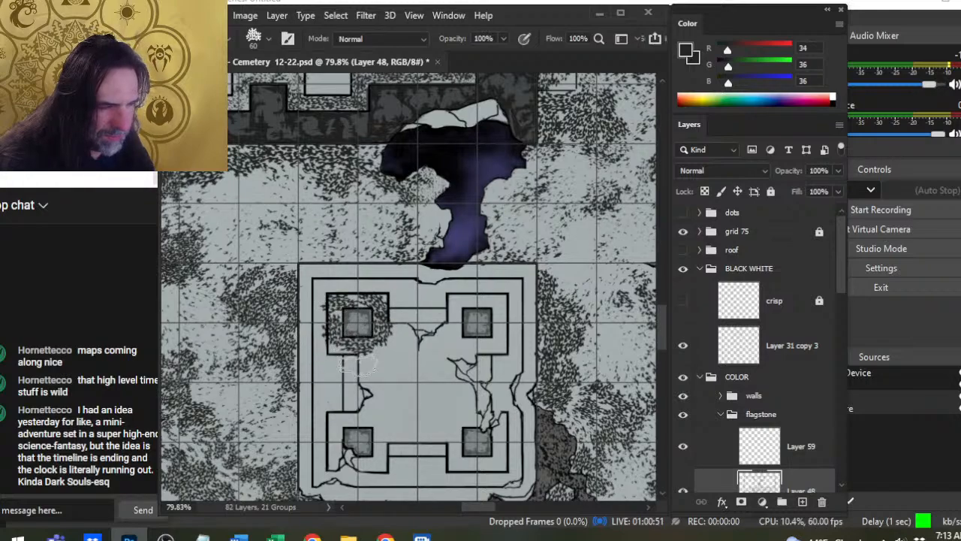
mouse_move(342, 443)
mouse_down()
mouse_move(336, 460)
mouse_move(337, 413)
mouse_move(351, 425)
mouse_move(377, 417)
mouse_move(389, 449)
mouse_move(374, 463)
mouse_up()
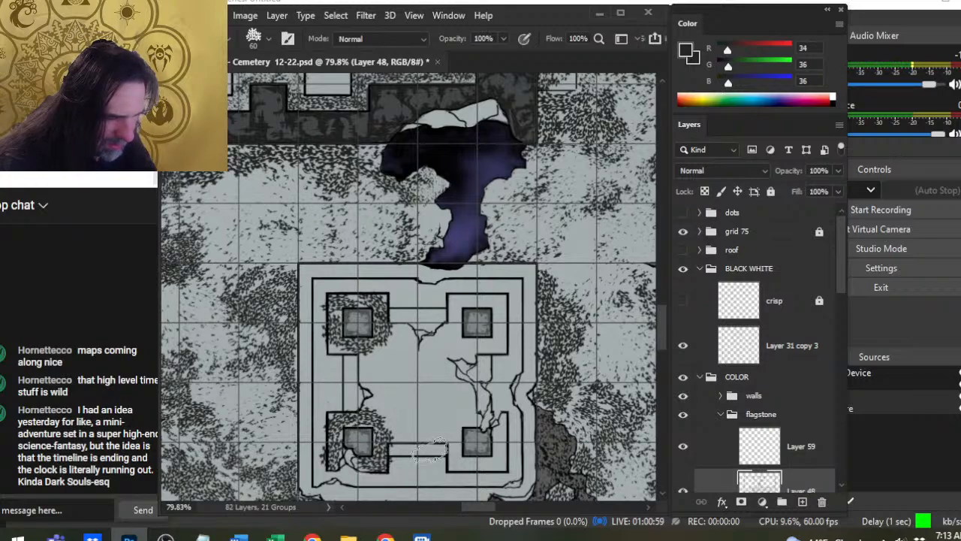
mouse_move(453, 465)
mouse_down()
mouse_move(441, 445)
mouse_move(452, 429)
mouse_move(473, 469)
mouse_move(502, 471)
mouse_move(502, 420)
mouse_move(495, 454)
mouse_up()
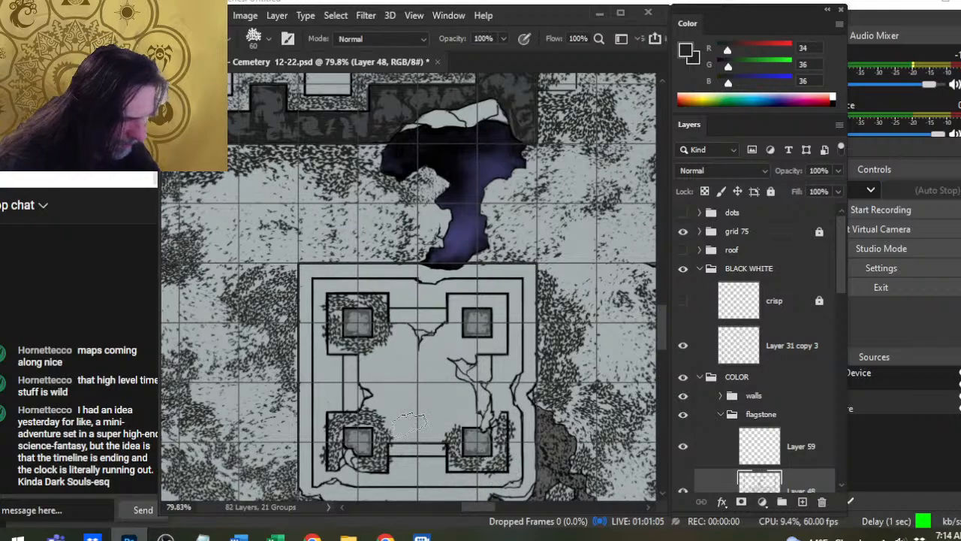
drag(474, 415, 453, 431)
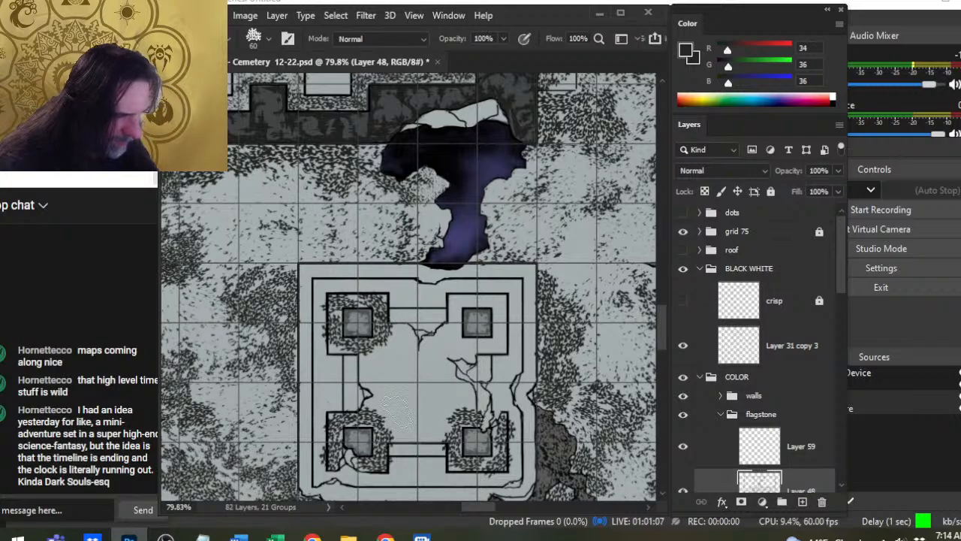
drag(379, 409, 384, 435)
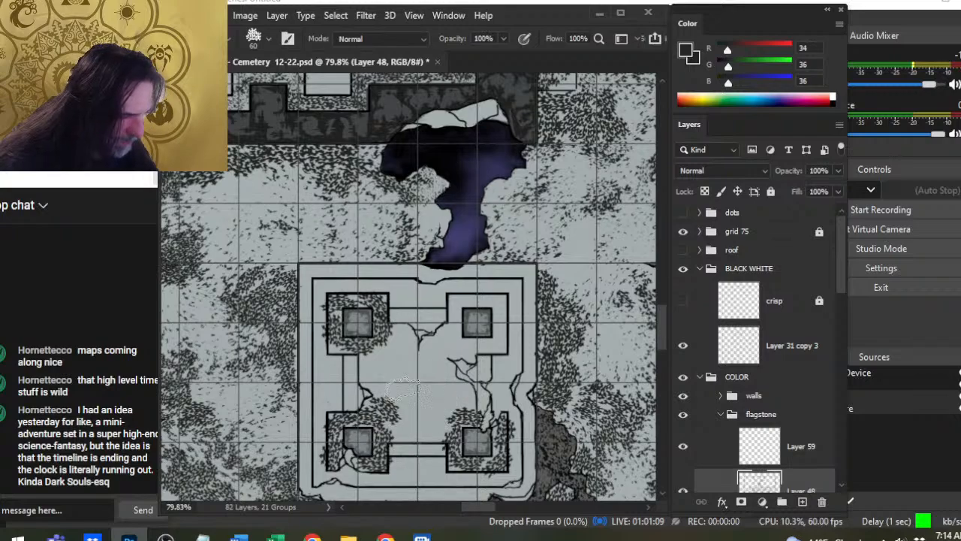
mouse_move(467, 304)
mouse_down()
mouse_move(456, 302)
mouse_move(494, 299)
mouse_move(495, 307)
mouse_up()
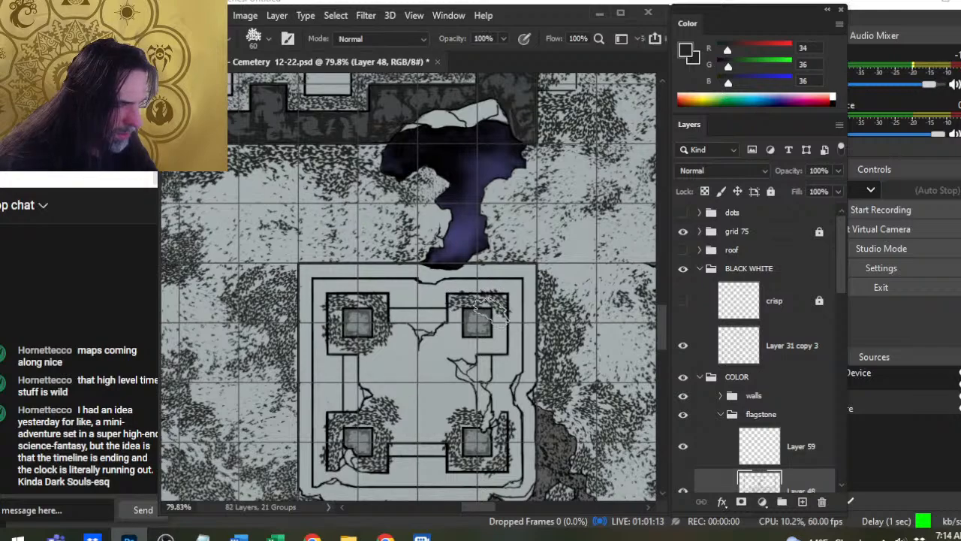
mouse_move(454, 332)
mouse_down()
mouse_move(436, 377)
mouse_move(427, 374)
mouse_move(478, 353)
mouse_up()
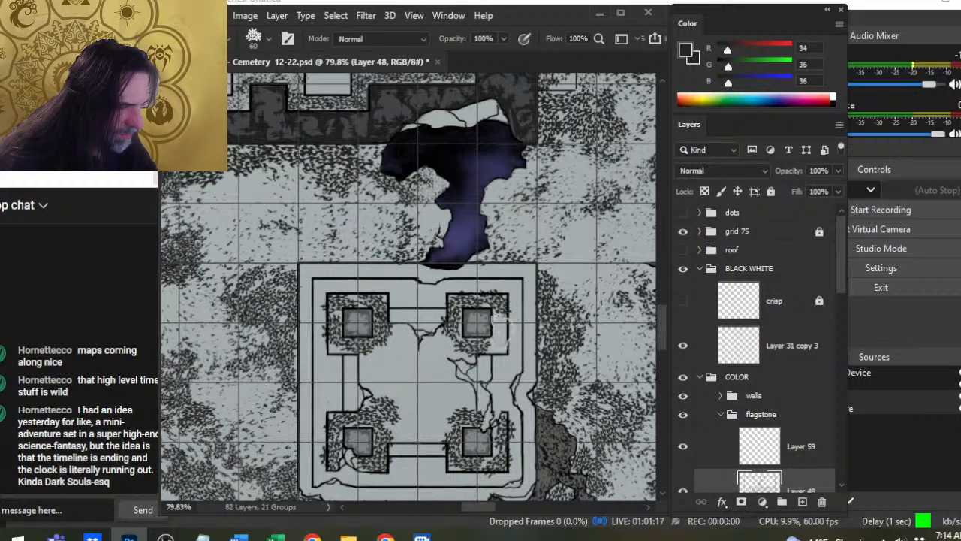
drag(499, 319, 489, 368)
- Extend the size 60 Brush speckles across the platform floor between the northern pillars and between the southern pillars
mouse_move(398, 340)
mouse_down()
mouse_move(386, 365)
mouse_move(368, 362)
mouse_move(397, 365)
mouse_move(408, 346)
mouse_move(406, 365)
mouse_move(450, 359)
mouse_move(444, 343)
mouse_move(433, 375)
mouse_up()
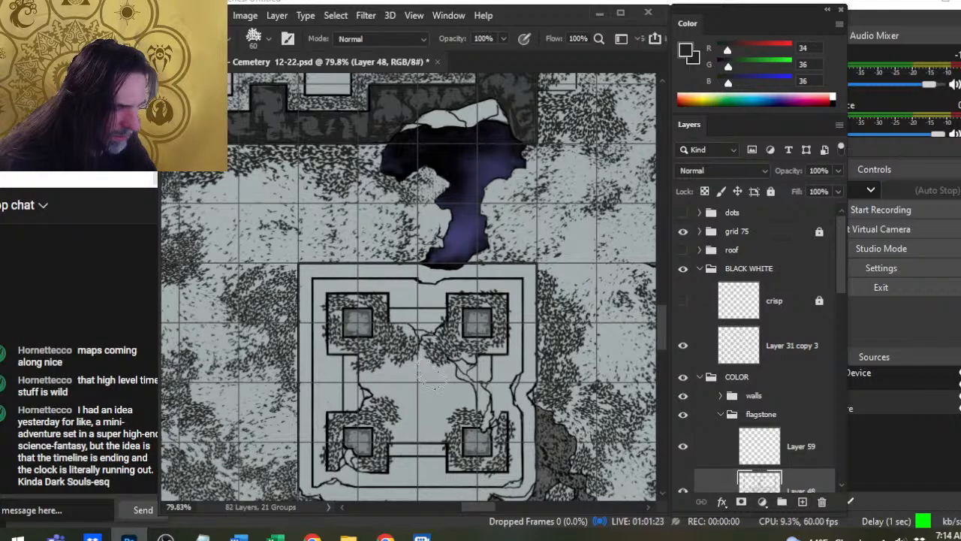
mouse_move(405, 418)
mouse_down()
mouse_move(407, 466)
mouse_move(395, 446)
mouse_move(429, 439)
mouse_move(439, 412)
mouse_move(461, 399)
mouse_move(423, 350)
mouse_move(445, 385)
mouse_move(425, 388)
mouse_move(459, 391)
mouse_move(384, 383)
mouse_move(416, 411)
mouse_up()
click(455, 392)
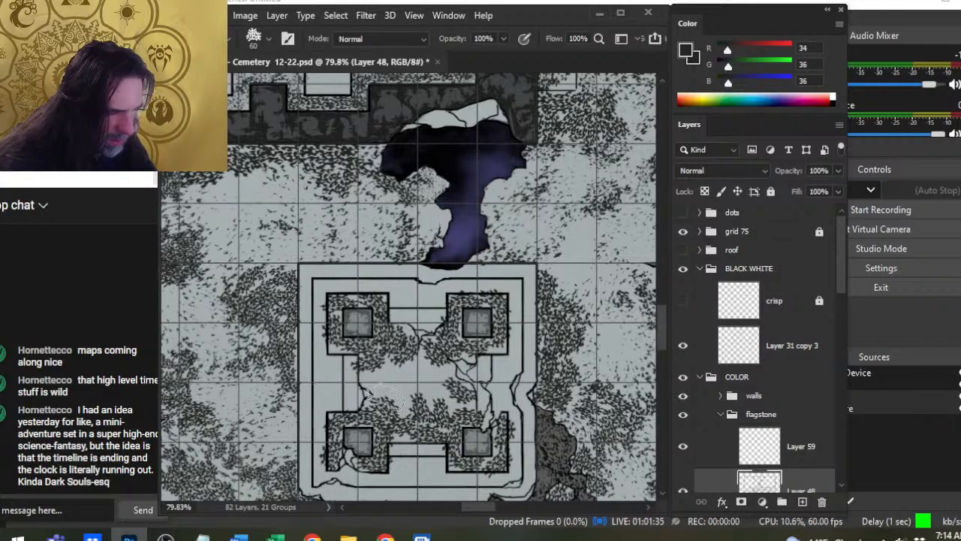
drag(531, 386, 528, 319)
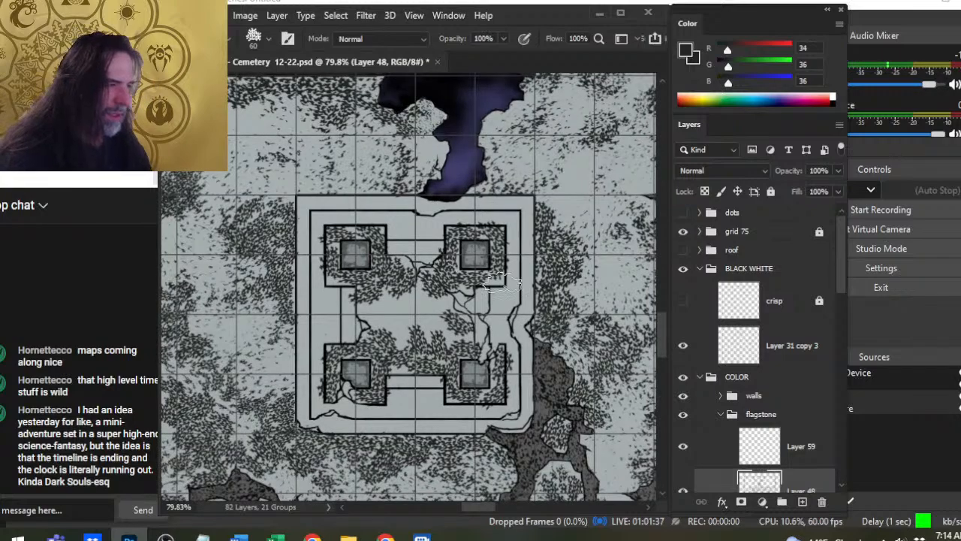
- Undo the last stroke and touch up the platform floor's speckle edges with the size 40 Eraser and the Brush reduced to size 50
key(e)
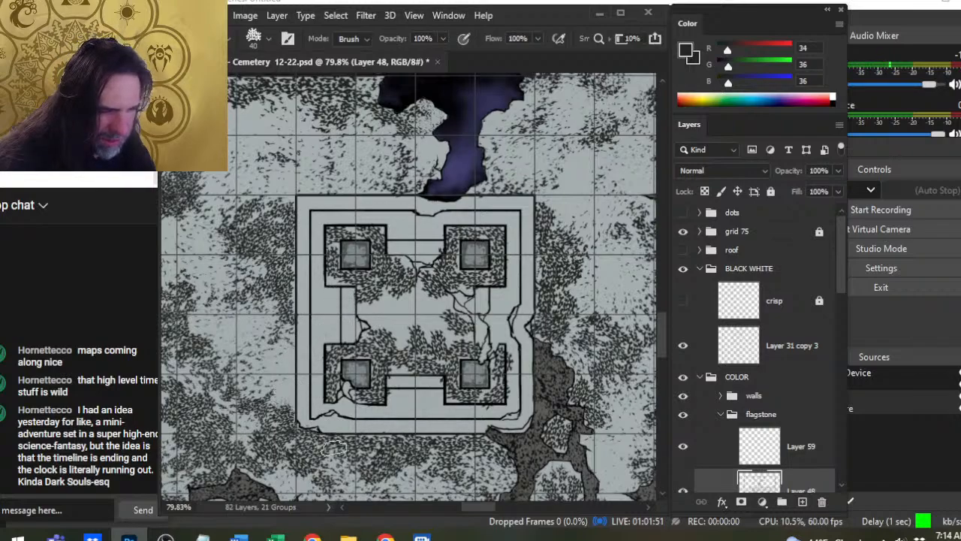
key(ctrl+z)
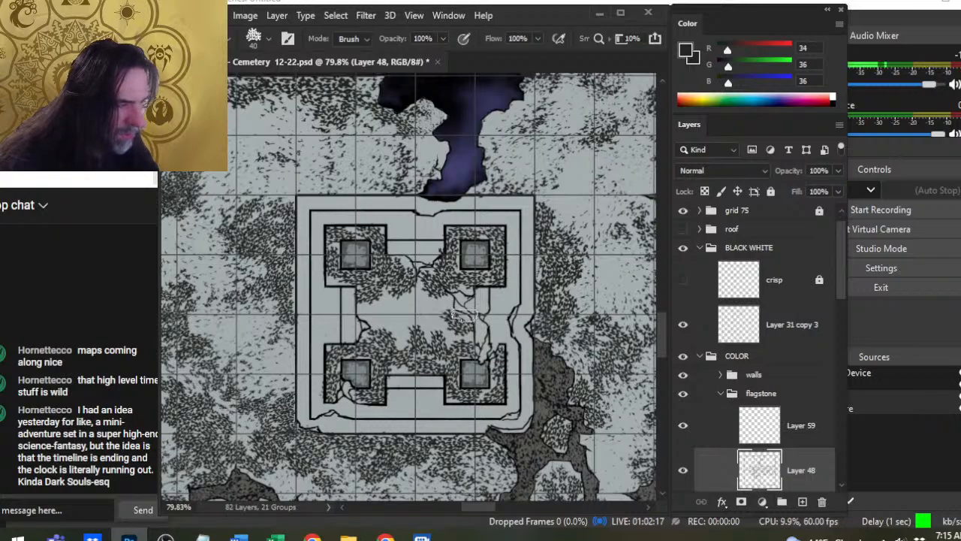
key(b)
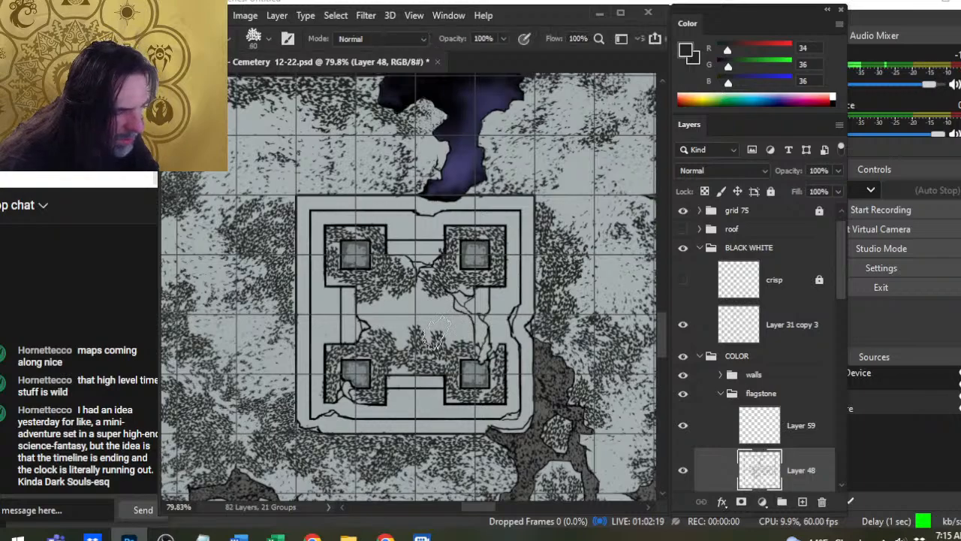
key(e)
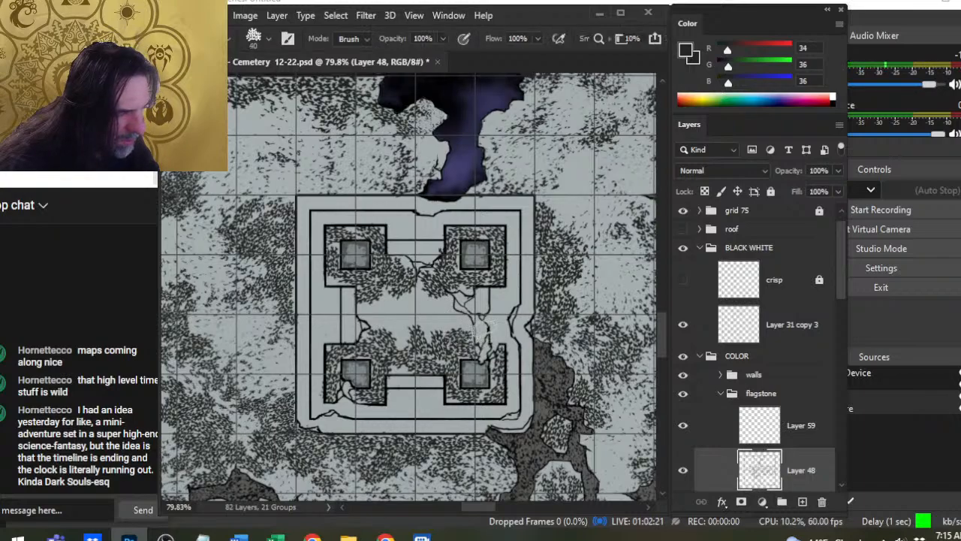
key(b)
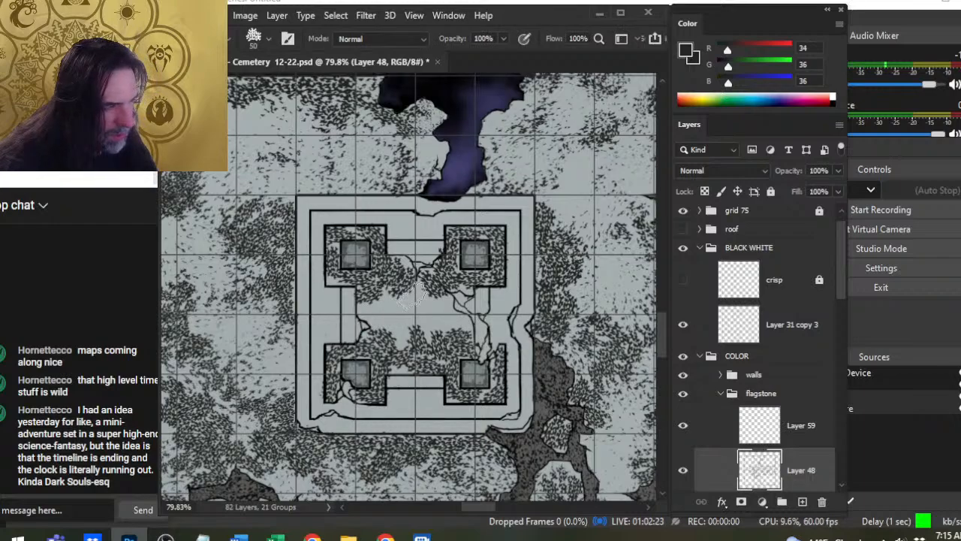
key(e)
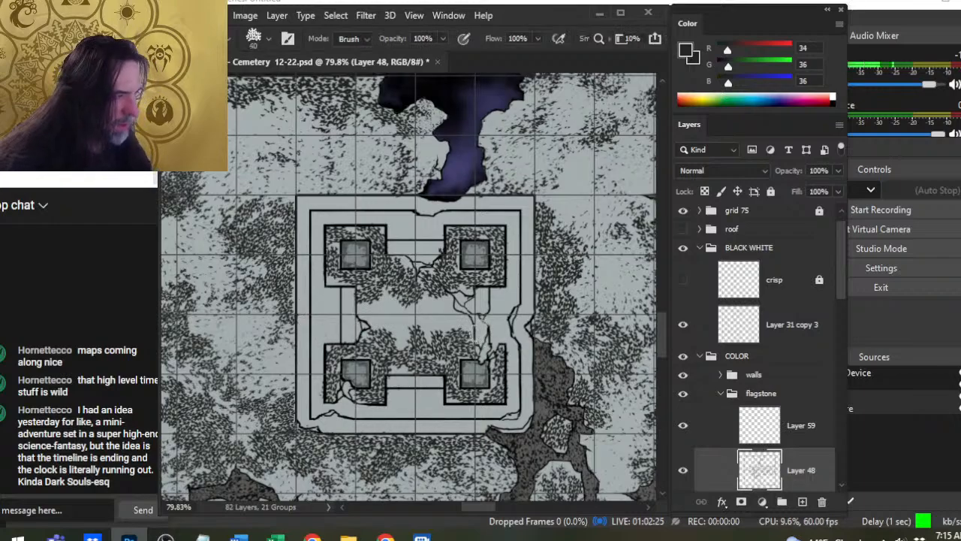
- Thin the speckles on the platform floor and around the pillars with the Eraser enlarged to size 70
mouse_move(377, 287)
mouse_down()
mouse_move(426, 296)
mouse_move(420, 314)
mouse_move(366, 313)
mouse_move(413, 291)
mouse_up()
drag(392, 251, 387, 257)
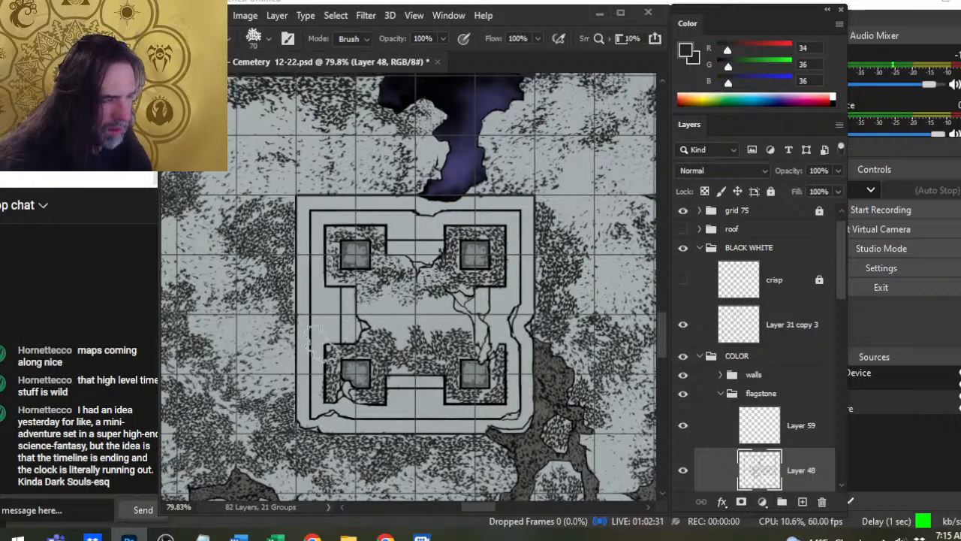
mouse_move(362, 345)
mouse_down()
mouse_move(409, 353)
mouse_move(408, 337)
mouse_up()
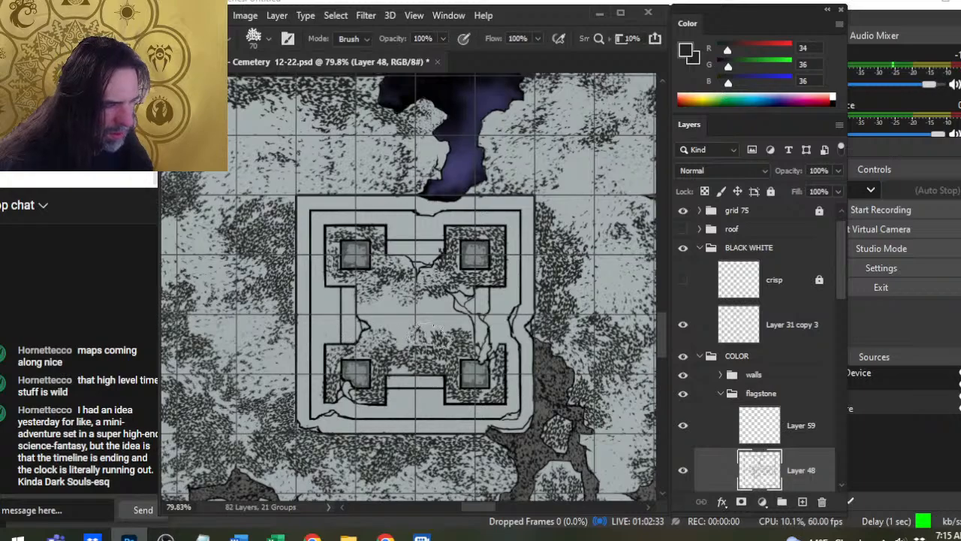
mouse_move(339, 391)
mouse_down()
mouse_move(406, 411)
mouse_move(429, 346)
mouse_move(459, 384)
mouse_move(434, 365)
mouse_move(431, 402)
mouse_move(444, 387)
mouse_move(460, 421)
mouse_move(496, 417)
mouse_move(525, 401)
mouse_move(508, 366)
mouse_up()
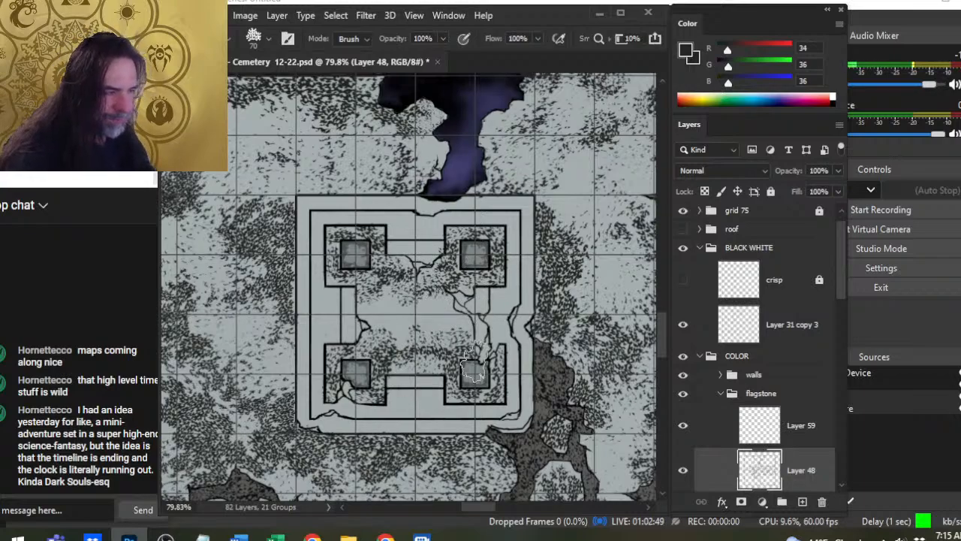
- Create a new layer above Layer 48 and fill the bare centre of the platform floor with size 50 Brush speckles, evening them with the Eraser
key(b)
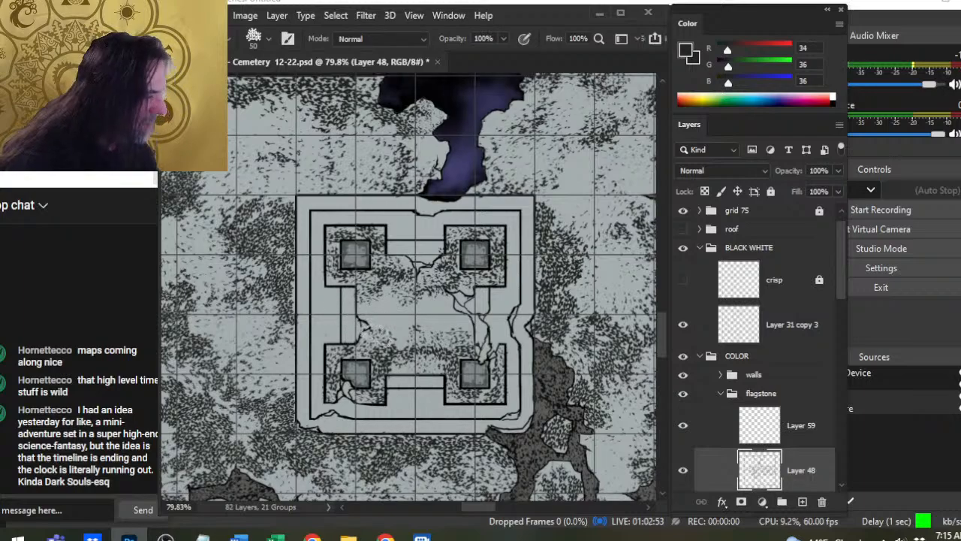
click(802, 502)
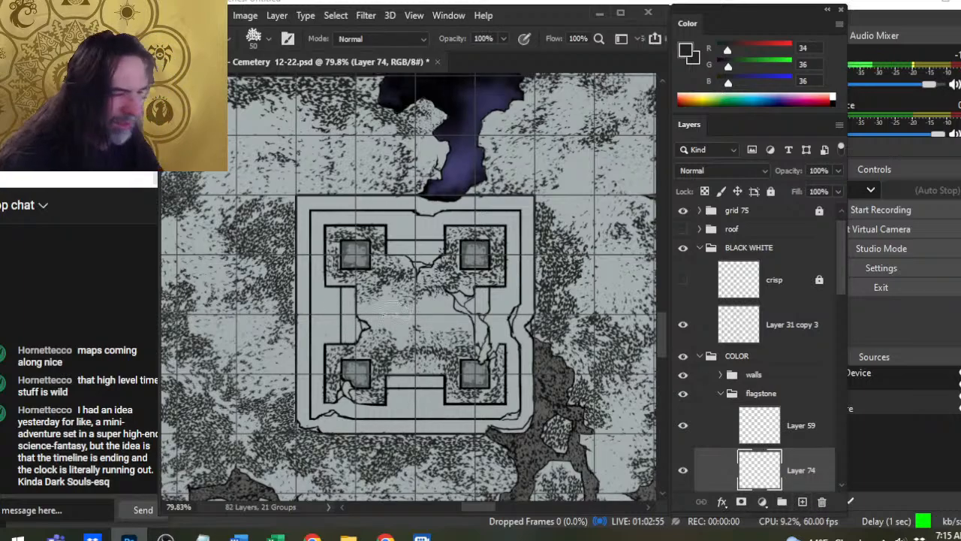
click(685, 473)
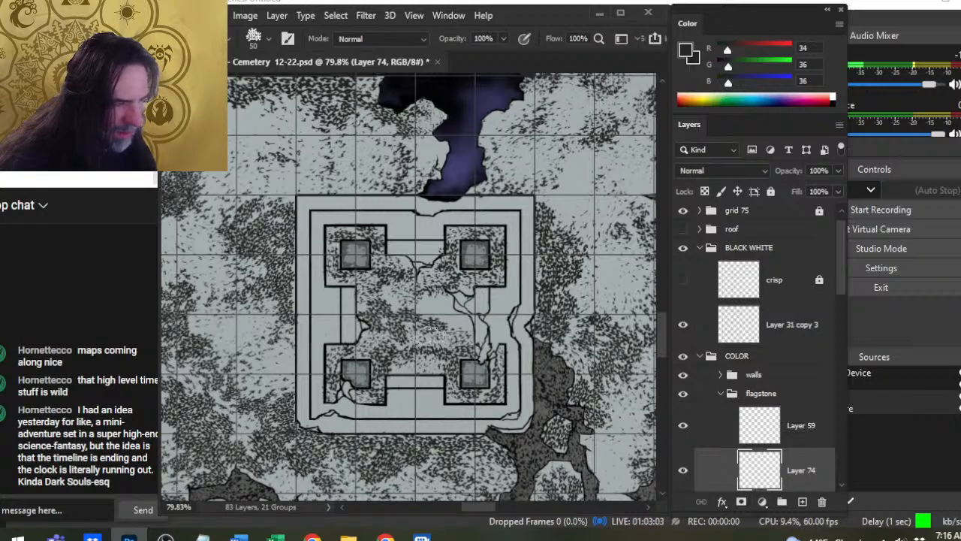
key(e)
key(b)
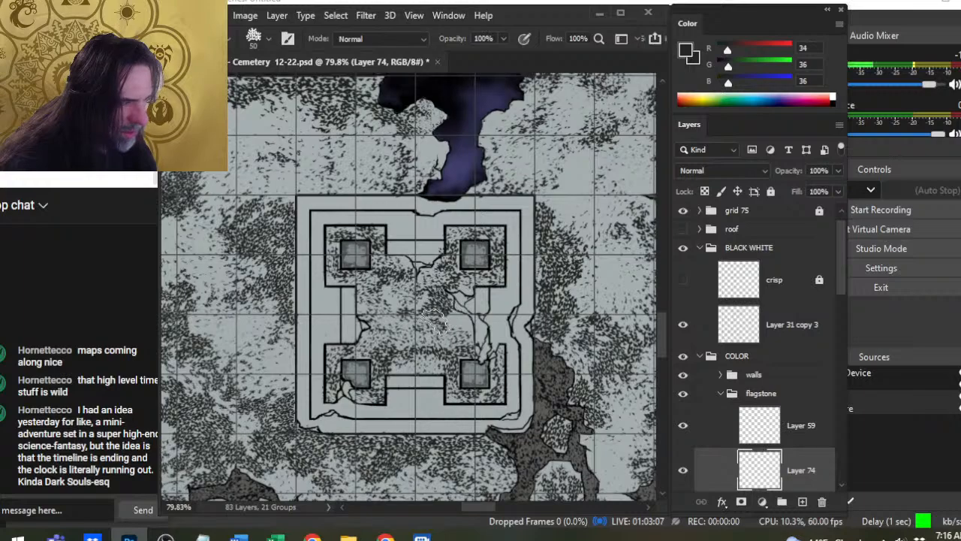
key(e)
key(b)
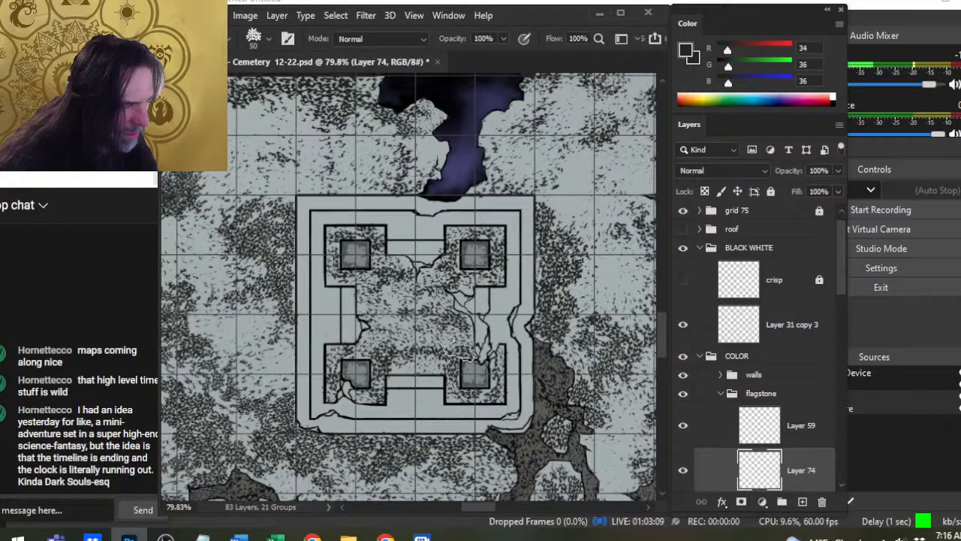
- Speckle the narrow ledge on the platform's western side at brush sizes 60 and 50, softening it with the size 70 Eraser
key(e)
key(b)
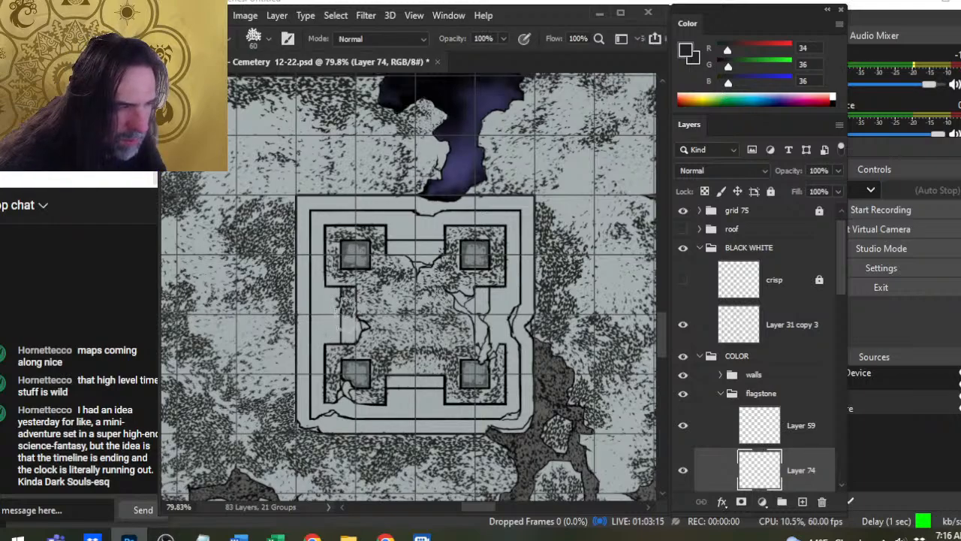
key(e)
key(b)
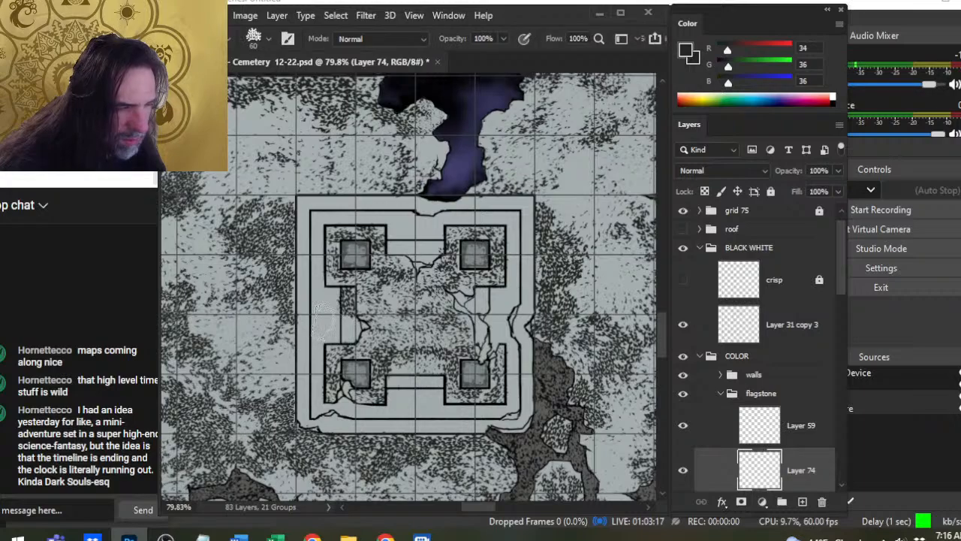
drag(350, 326, 354, 368)
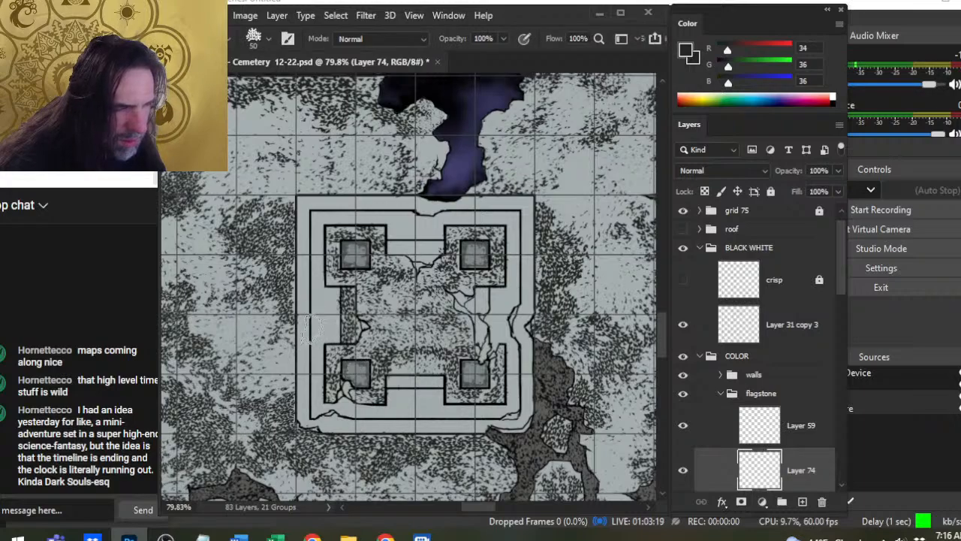
key(e)
drag(346, 302, 349, 325)
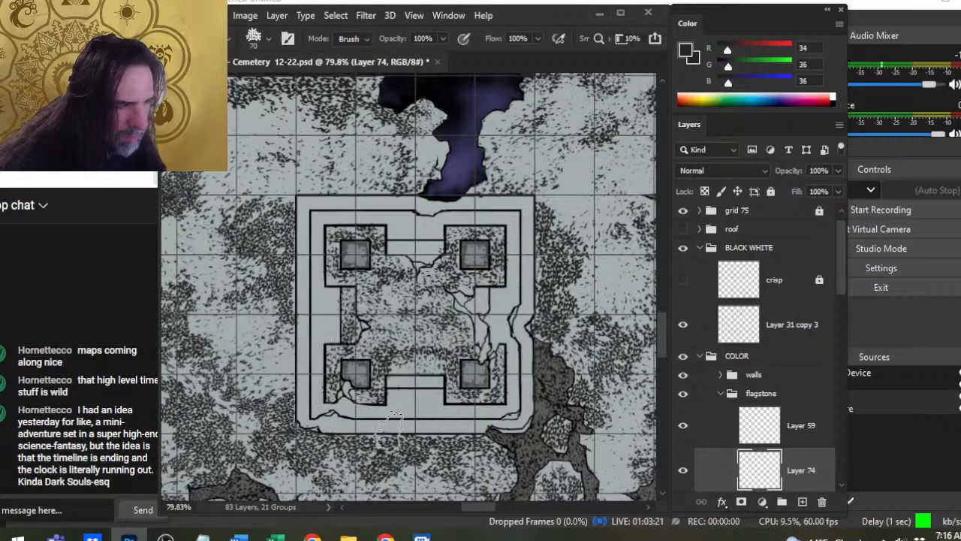
key(b)
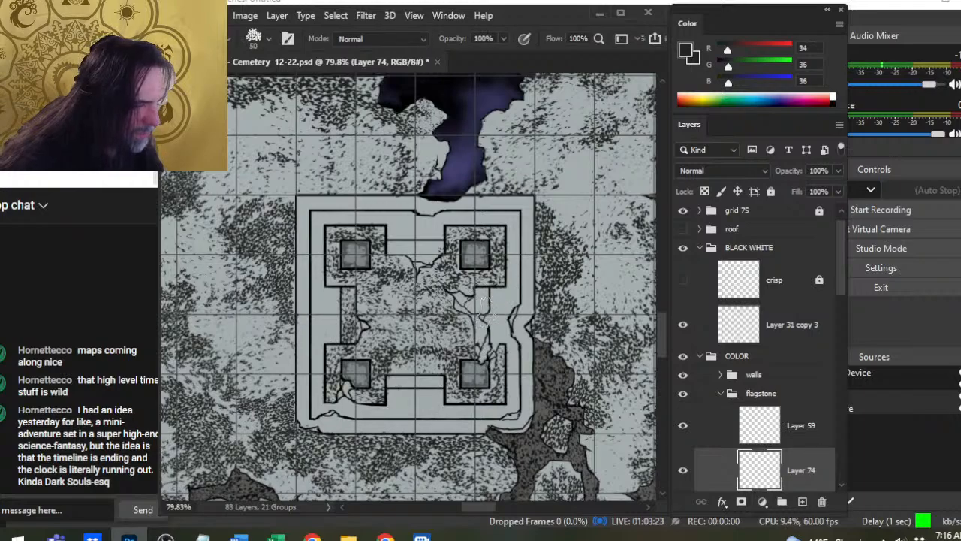
- Speckle the narrow ledge on the platform's eastern side with the size 50 Brush, softening it with the size 70 Eraser
drag(479, 301, 481, 328)
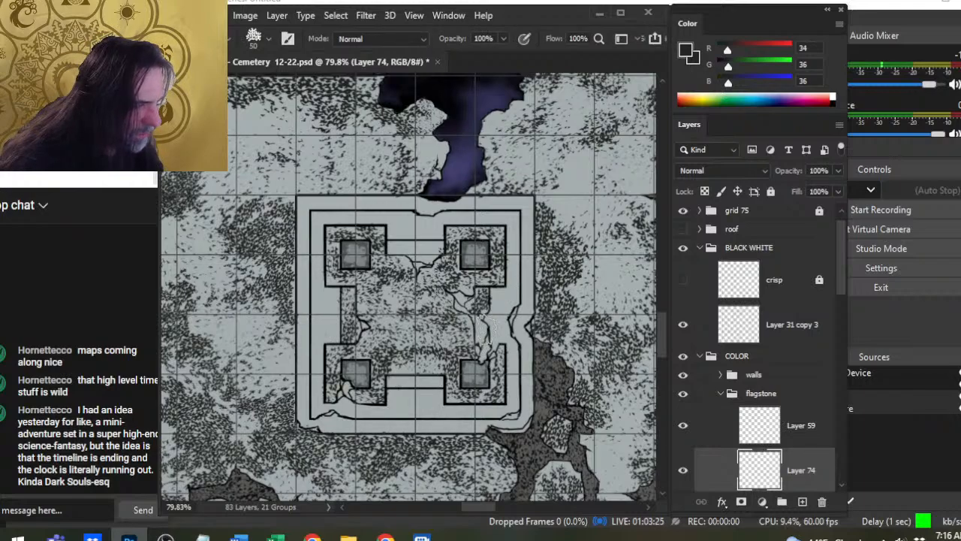
key(e)
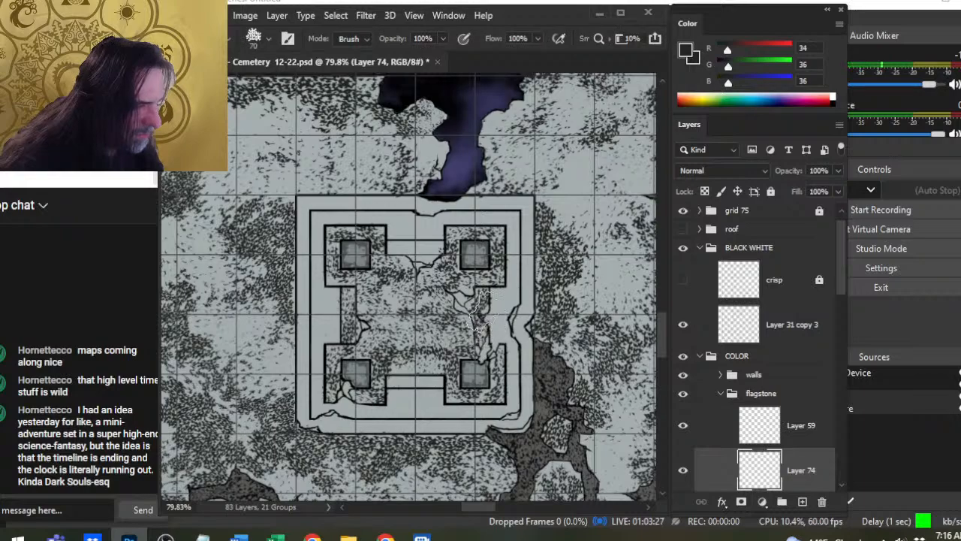
- Speckle the narrow ledge on the platform's northern side with the size 50 Brush and thin it with the size 70 Eraser
key(b)
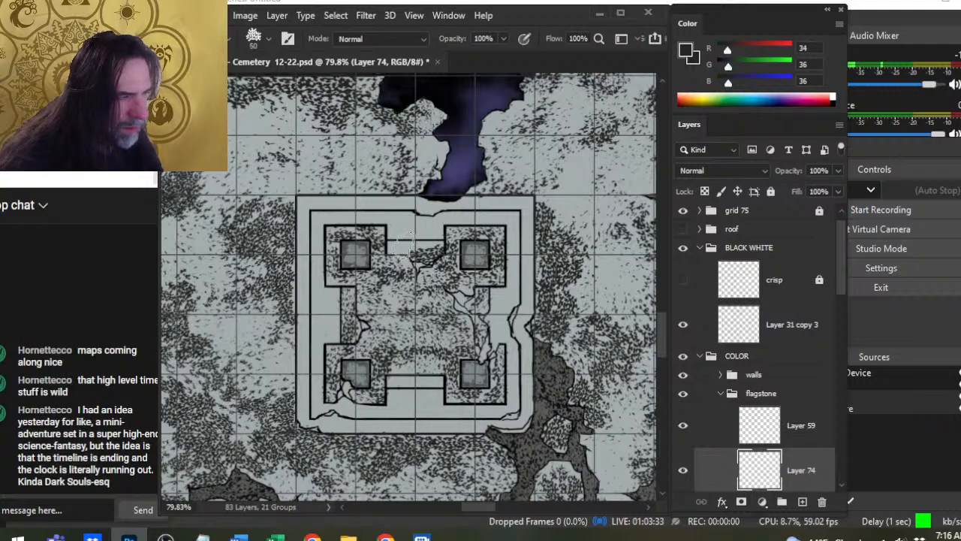
key(e)
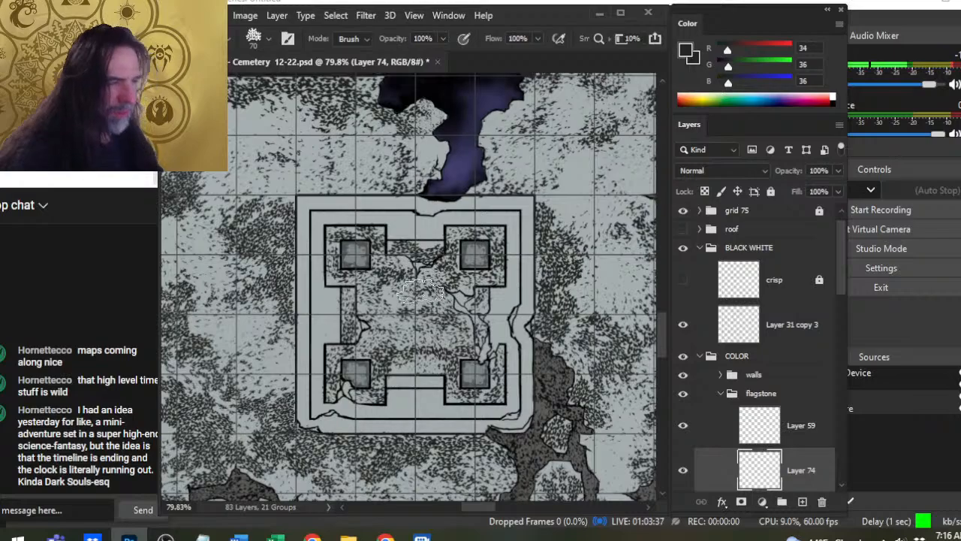
key(z)
drag(433, 243, 490, 251)
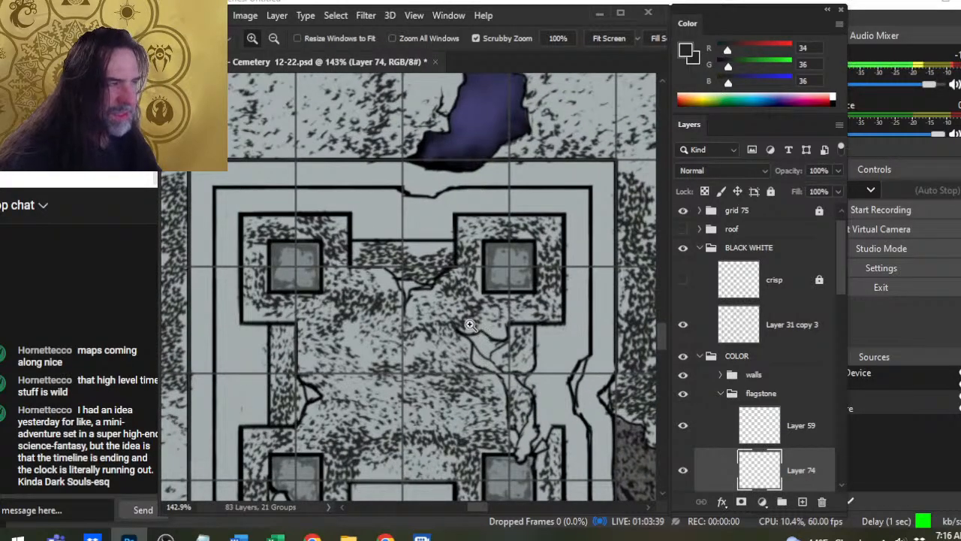
drag(494, 322, 455, 322)
- Rework the northern ledge's speckles, alternating size 50 Brush strokes with the size 70 Eraser to balance their density
key(b)
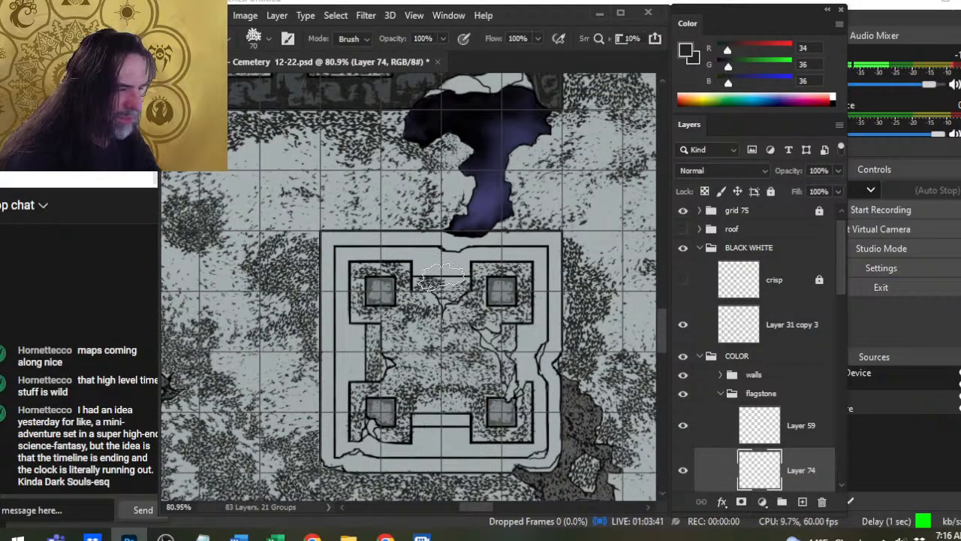
key(b)
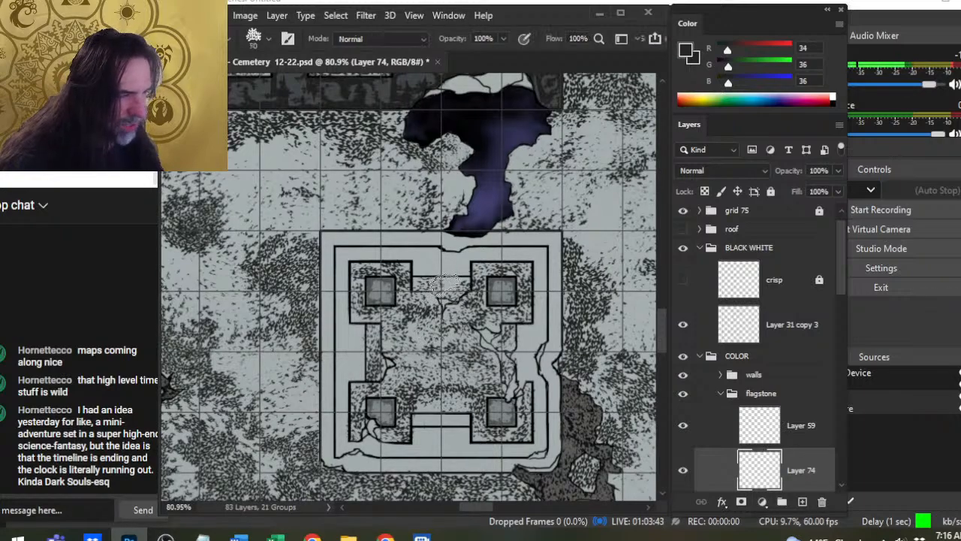
key(e)
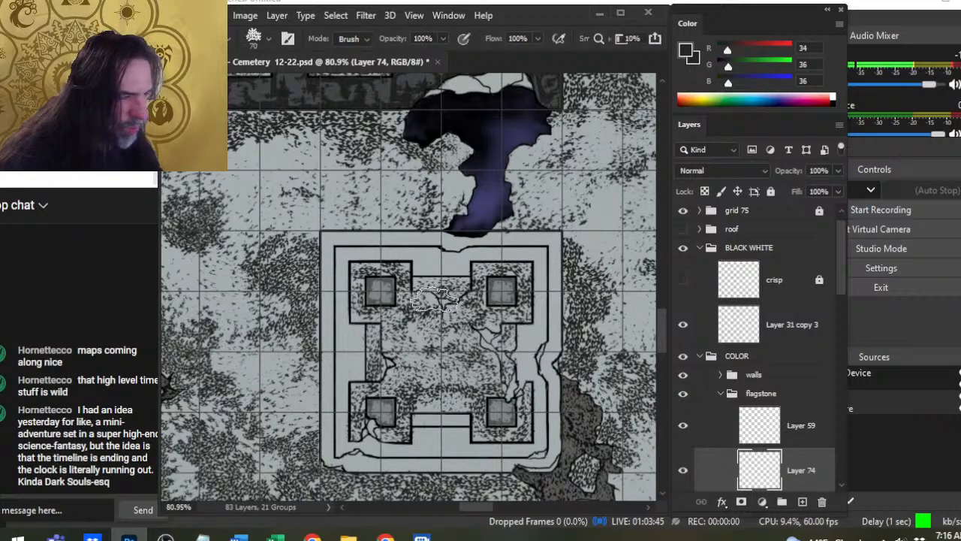
key(b)
key(e)
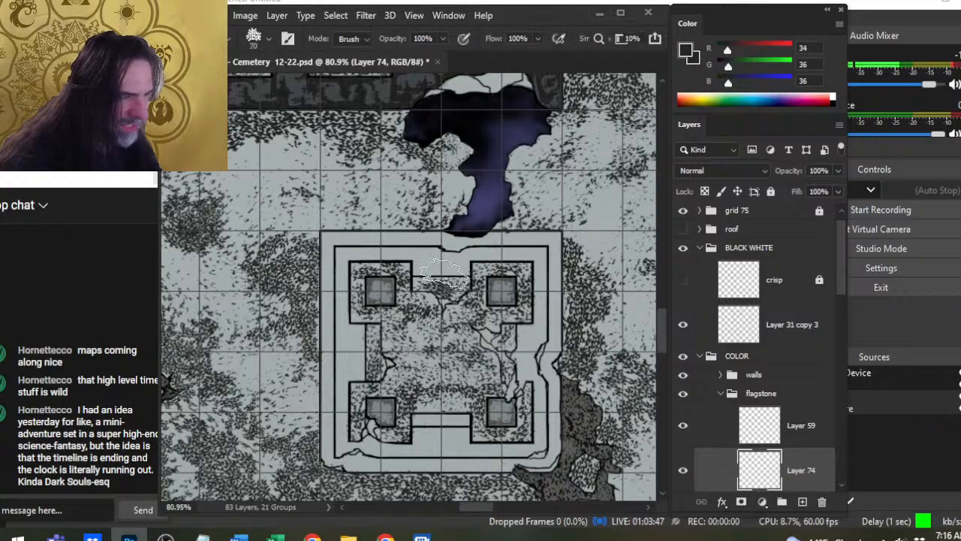
key(b)
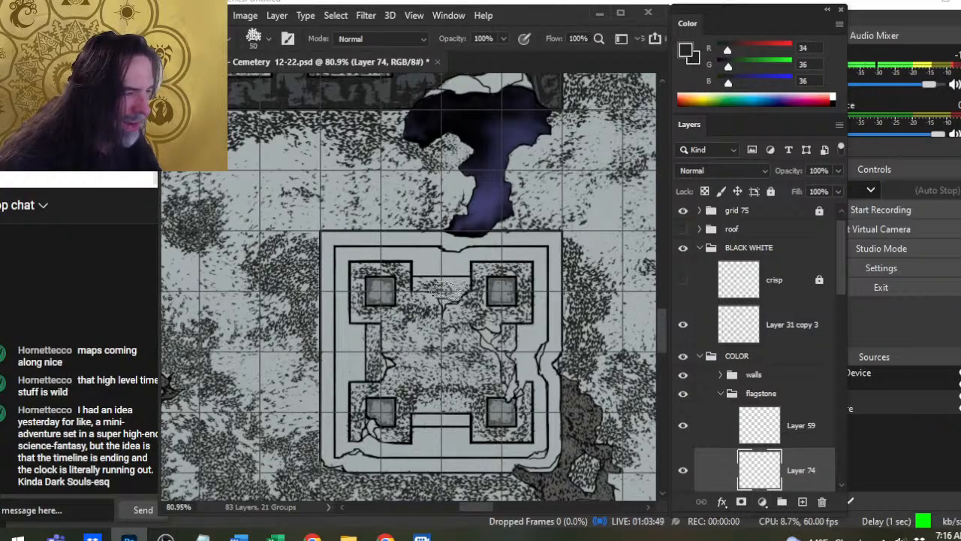
key(bracketleft)
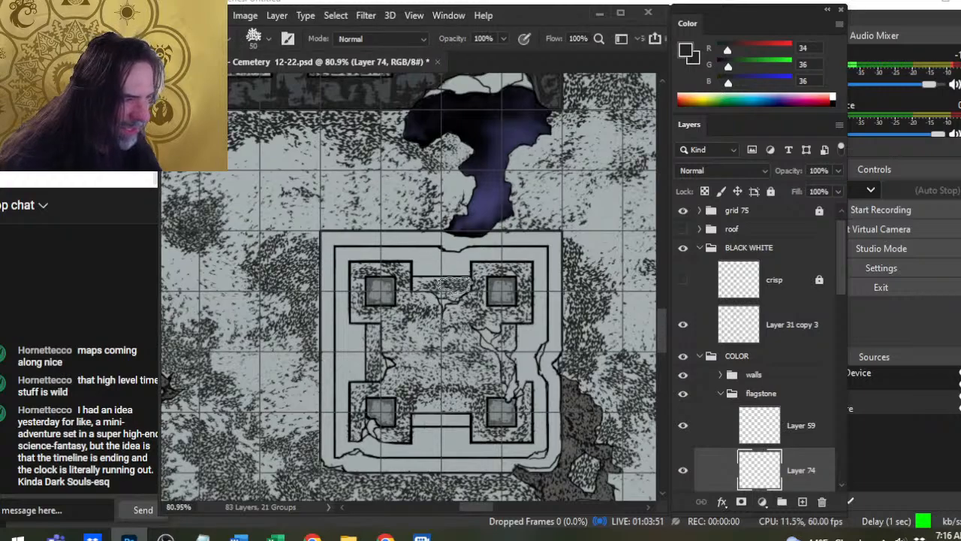
key(e)
key(b)
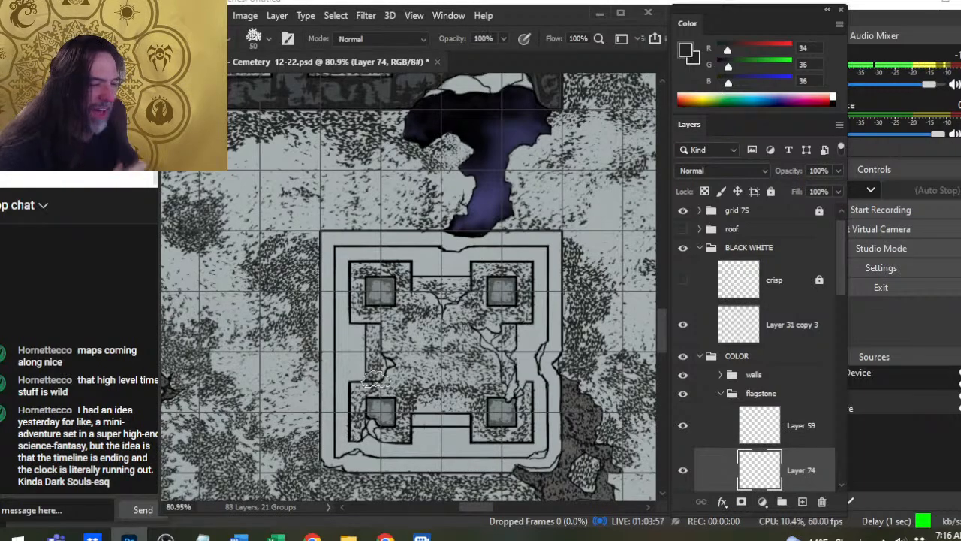
- Soften the speckles from the northern ledge across the floor with the size 70 Eraser, and compare with Layer 74 hidden and shown
key(e)
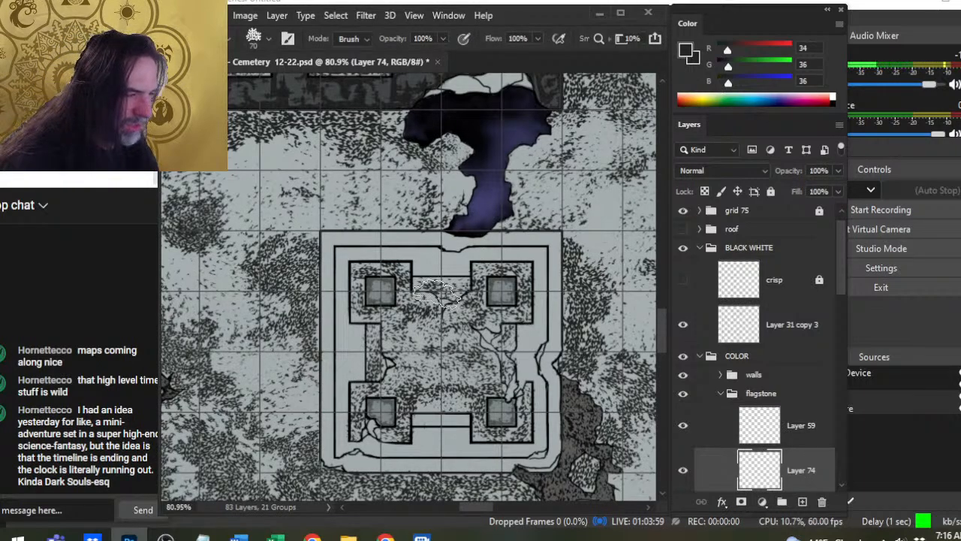
mouse_move(433, 315)
mouse_down()
mouse_move(399, 379)
mouse_move(407, 360)
mouse_move(395, 365)
mouse_move(398, 398)
mouse_move(436, 420)
mouse_move(474, 402)
mouse_move(487, 386)
mouse_move(478, 376)
mouse_move(535, 362)
mouse_move(537, 339)
mouse_move(471, 360)
mouse_move(478, 354)
mouse_move(482, 384)
mouse_move(470, 415)
mouse_move(465, 405)
mouse_move(539, 401)
mouse_up()
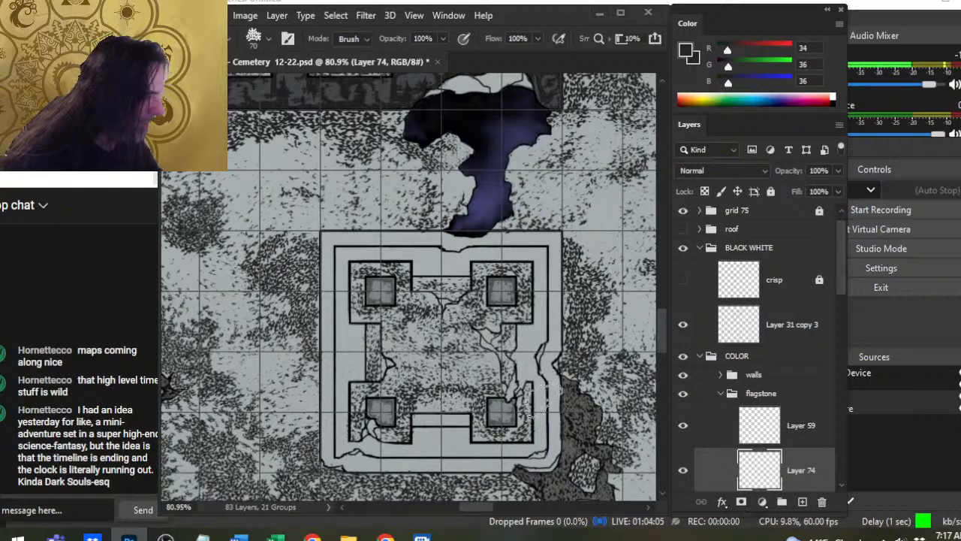
click(682, 470)
click(681, 470)
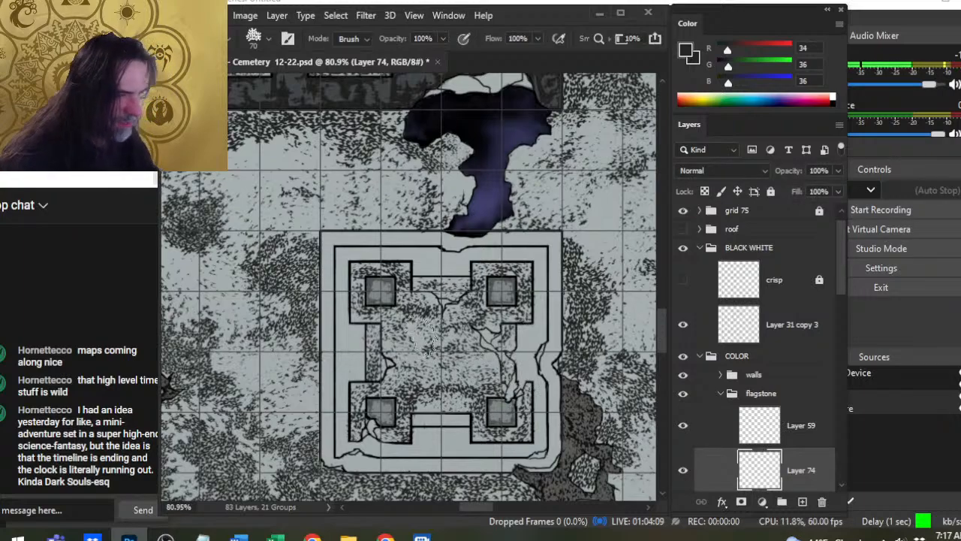
- Try to speckle the broken gap in the platform's eastern rim with the Brush at size 70, working it over with the Eraser
key(z)
drag(416, 336, 460, 293)
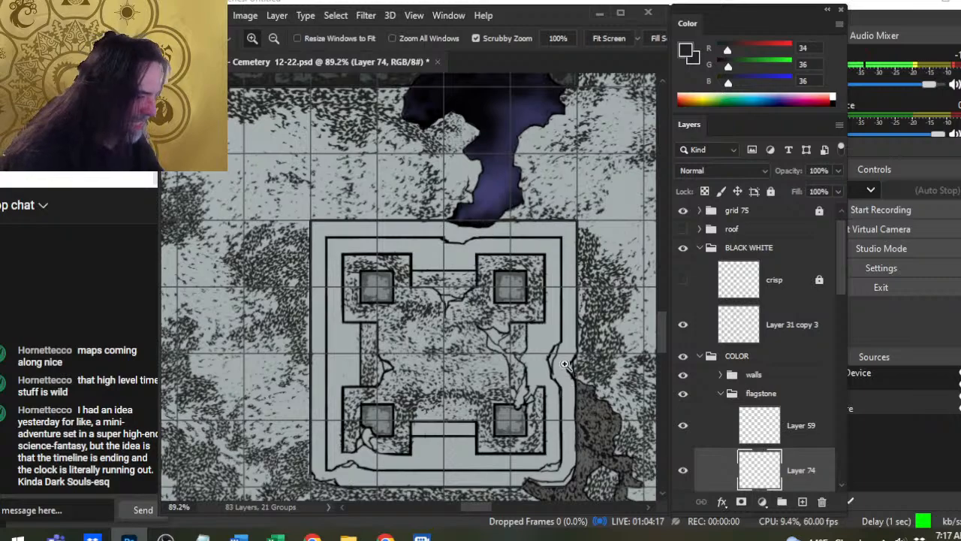
key(b)
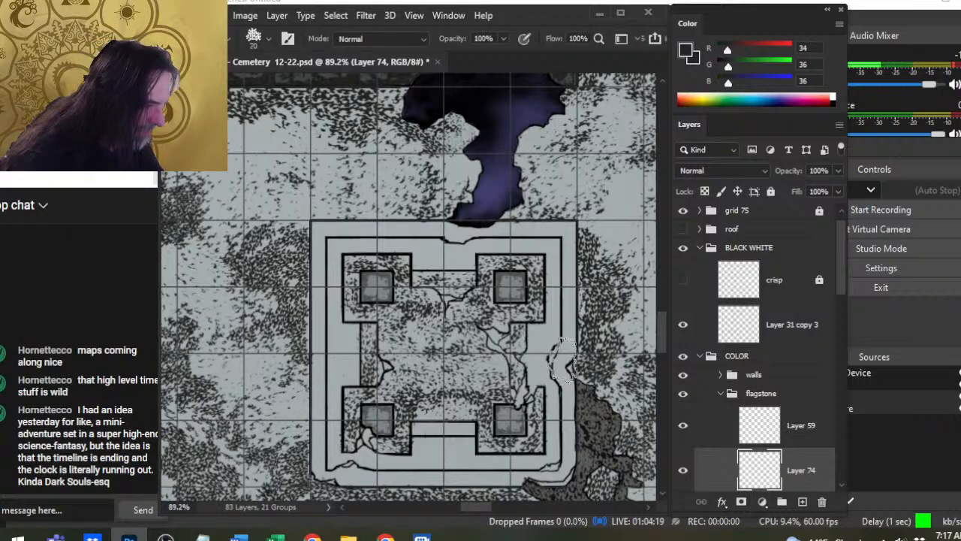
click(564, 362)
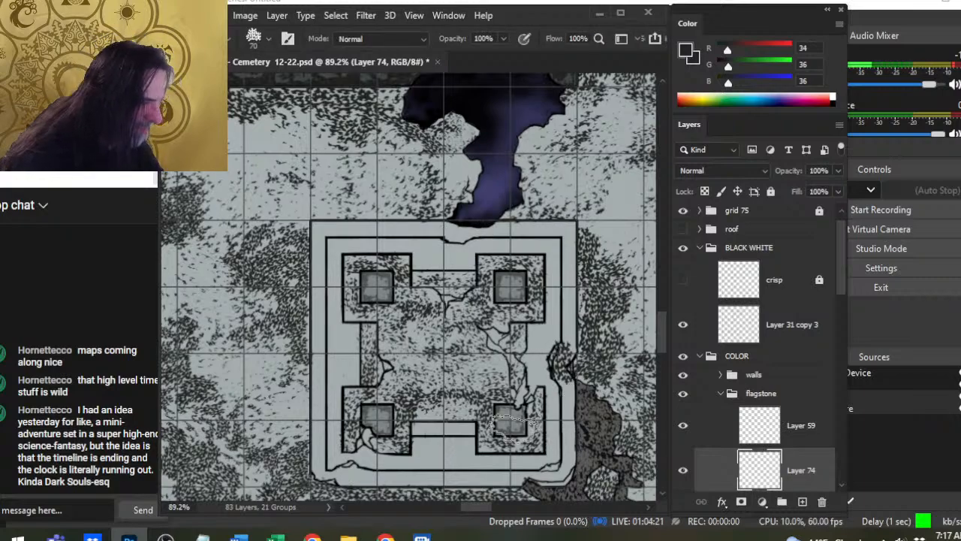
key(e)
click(561, 362)
- Speckle the chipped notch in the platform's northern rim below the purple chasm with the Brush reduced to size 50
key(b)
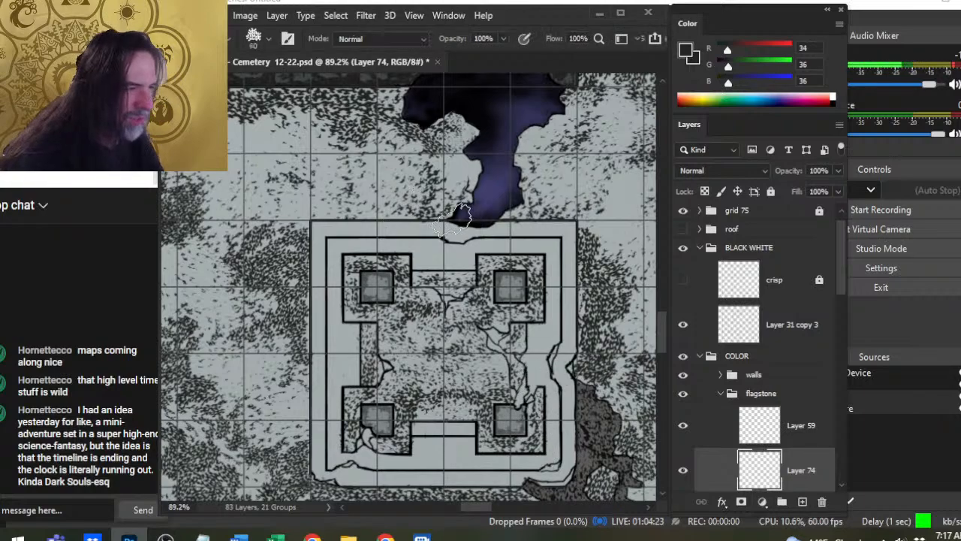
key(bracketleft)
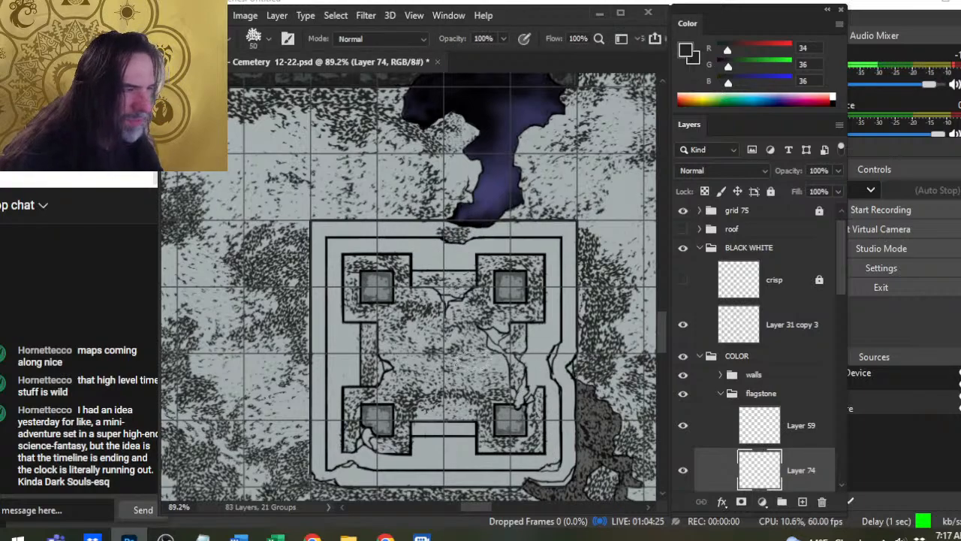
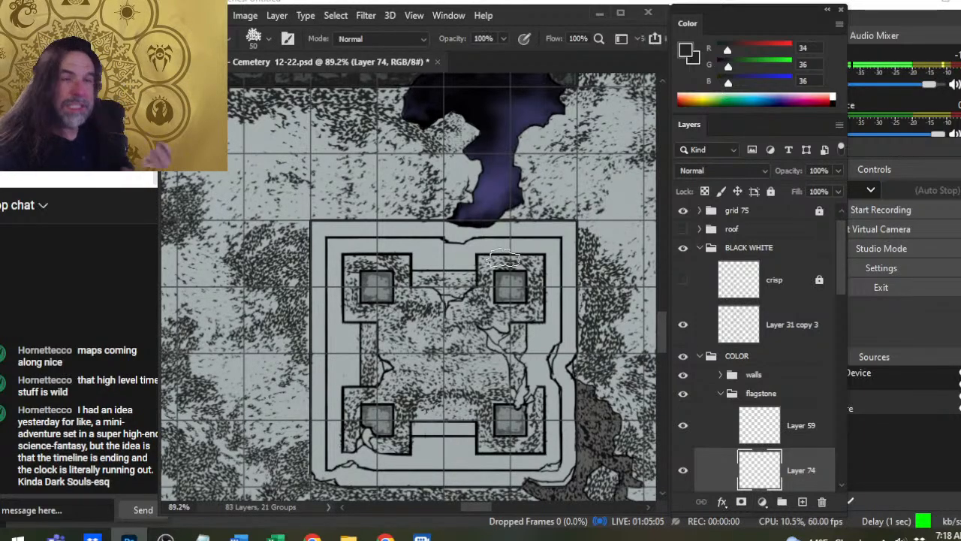
- Toggle the visibility of the layers in the flagstone group to check which floor stippling each one holds
drag(846, 240, 846, 264)
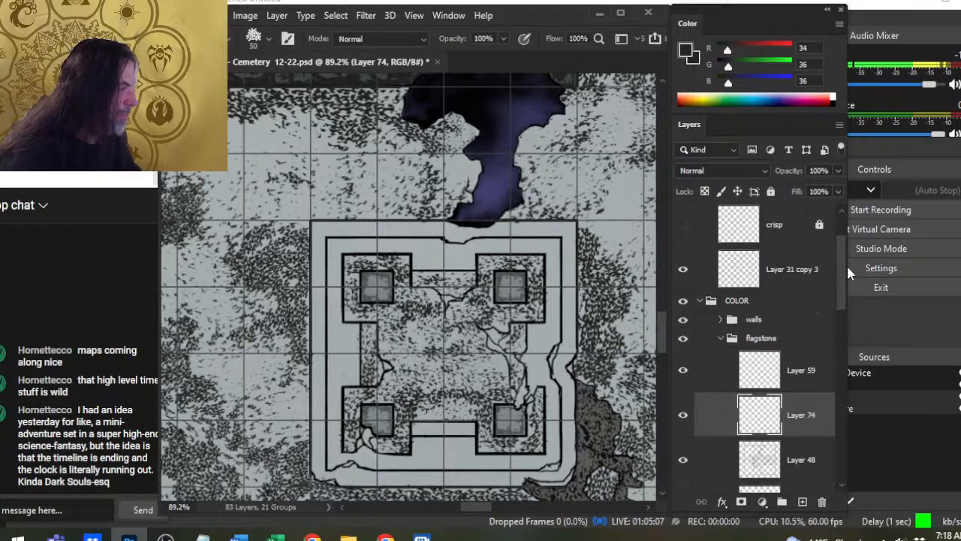
click(685, 359)
click(686, 361)
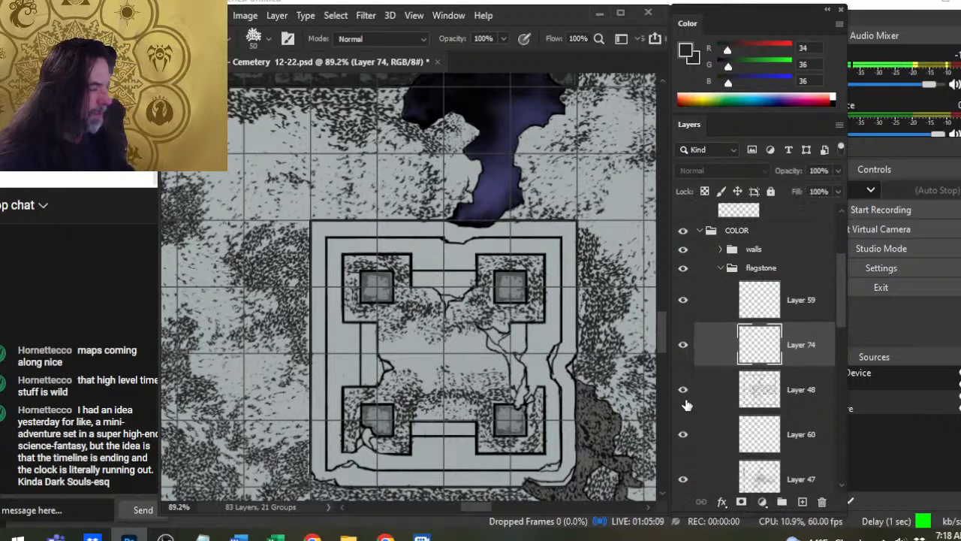
click(678, 401)
click(682, 389)
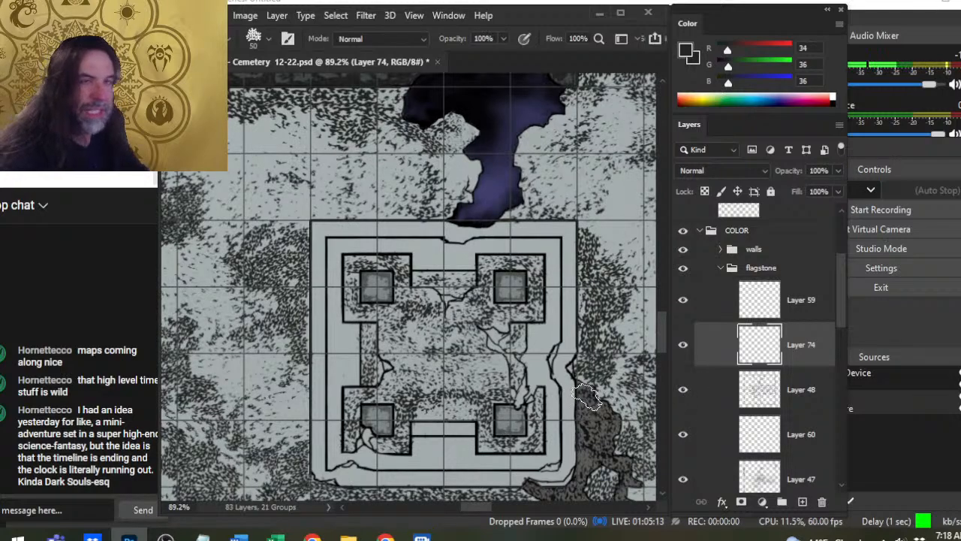
- Merge Layer 74 down into Layer 48 and check the merged stippling by toggling its visibility
key(e)
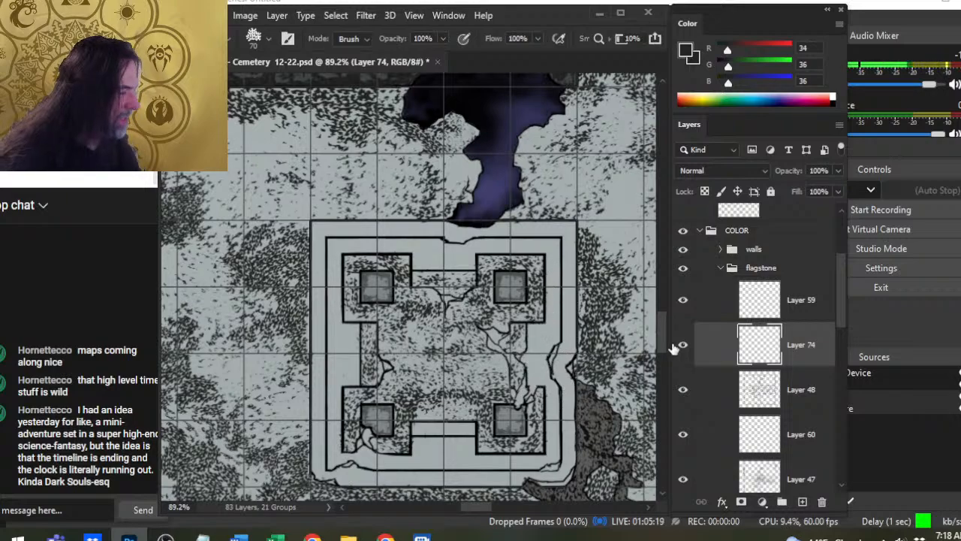
right_click(740, 350)
click(779, 430)
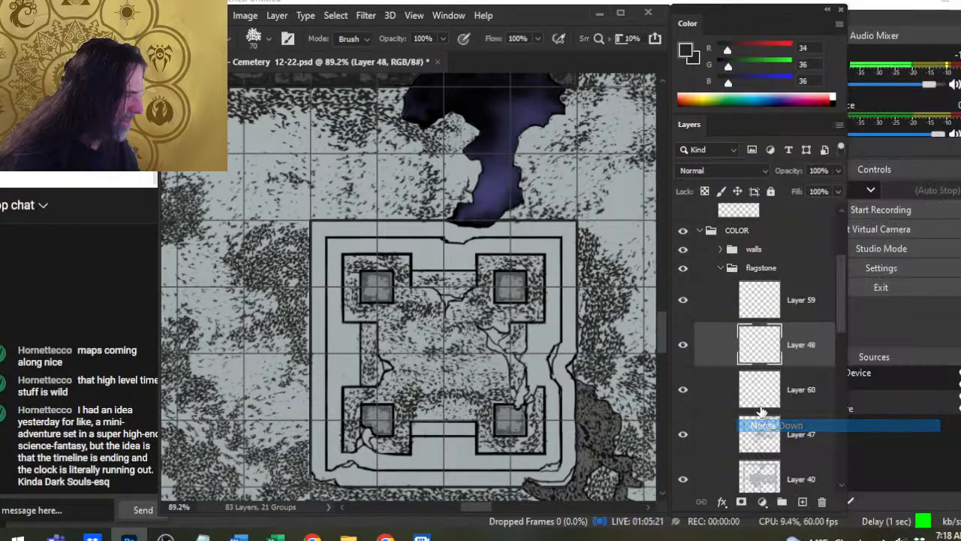
click(684, 346)
click(684, 347)
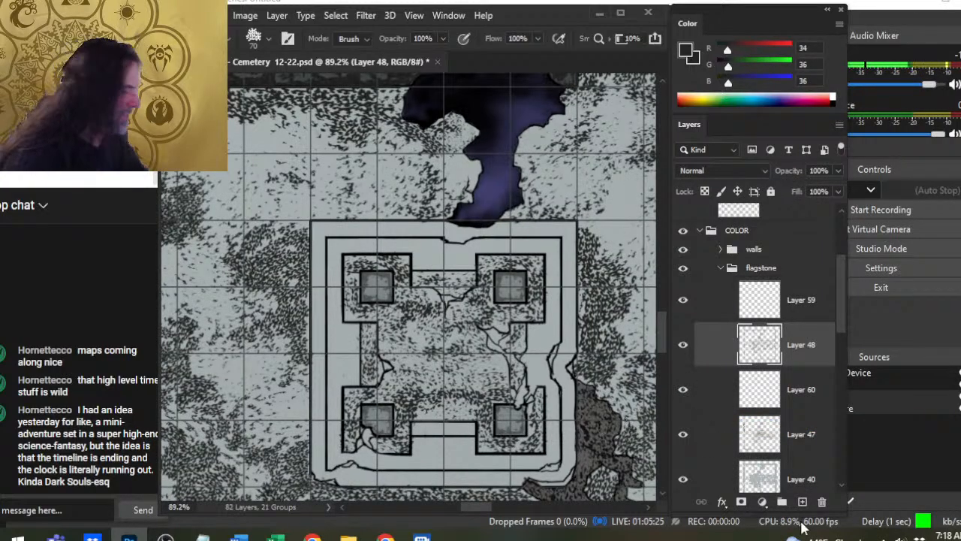
- Stipple the narrow ledge between the two lower pillars on a new layer, then merge it down into Layer 48
click(802, 502)
drag(451, 381, 444, 331)
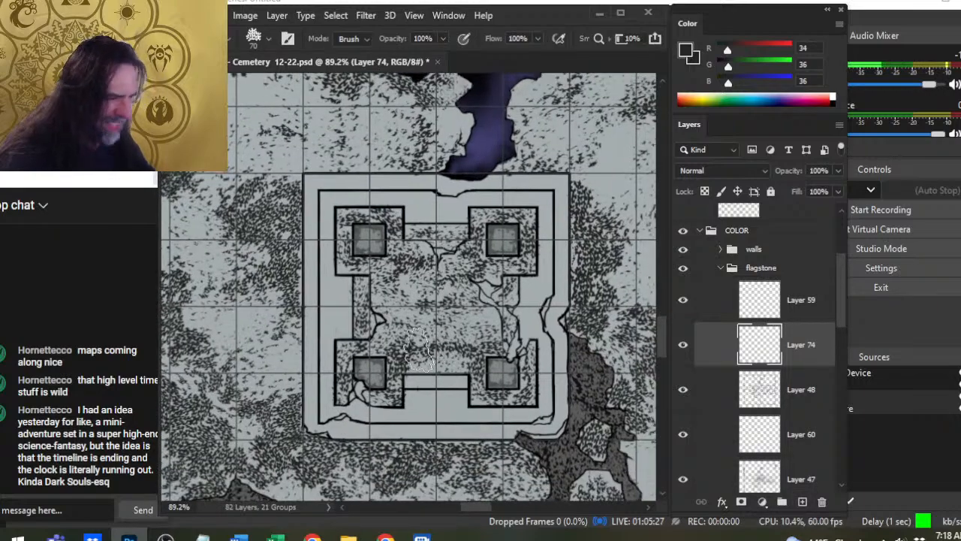
key(b)
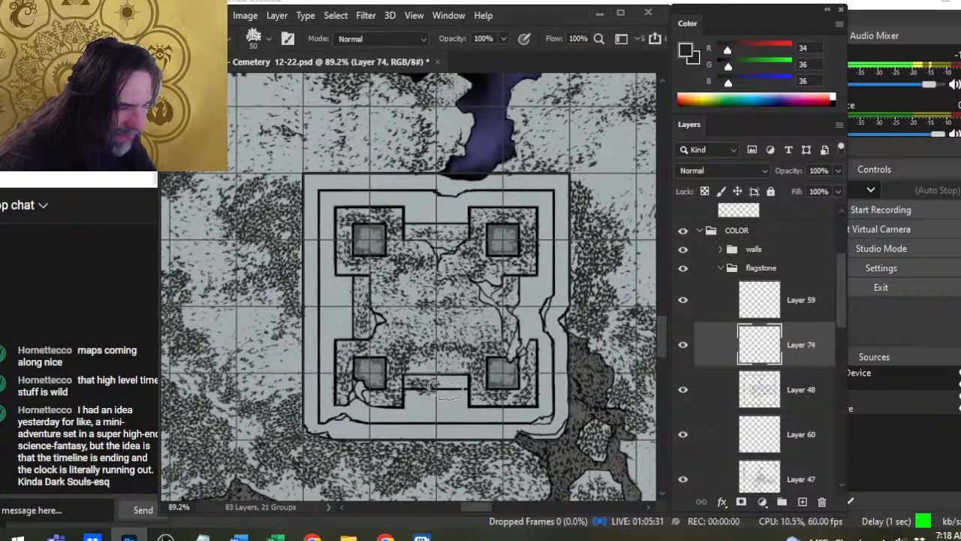
key(])
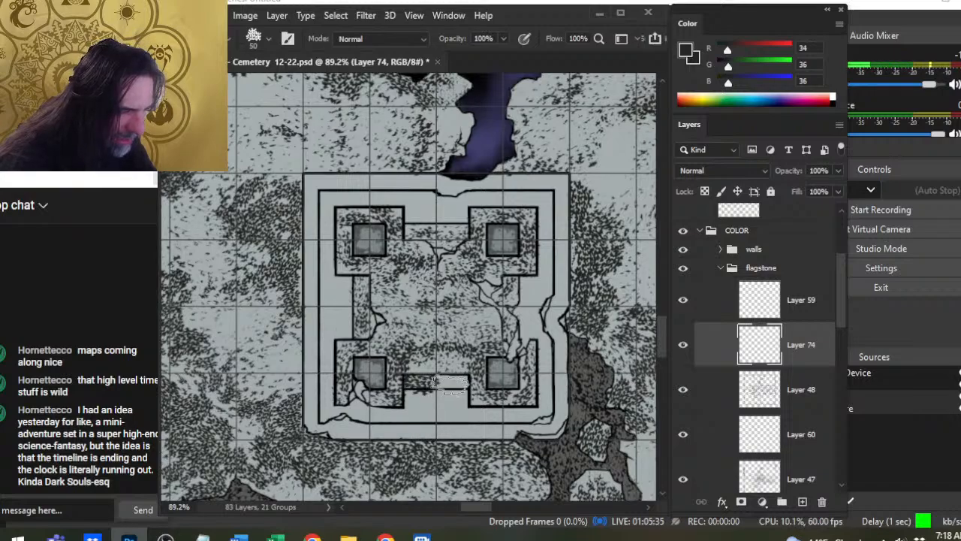
key(e)
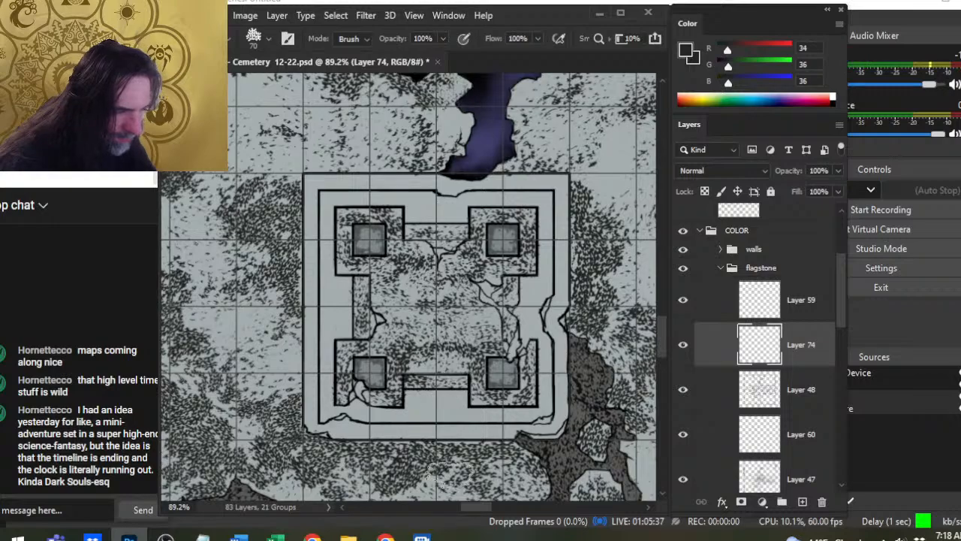
key(b)
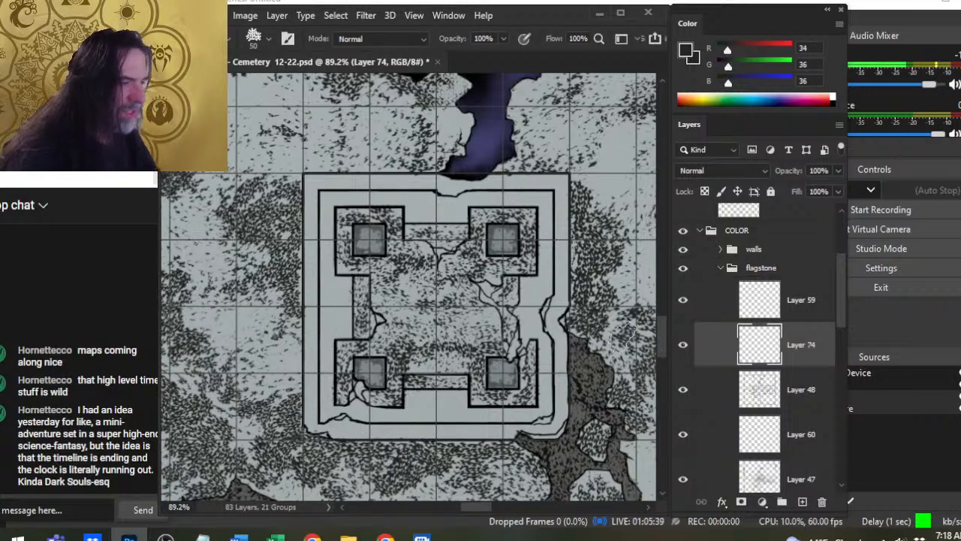
key(e)
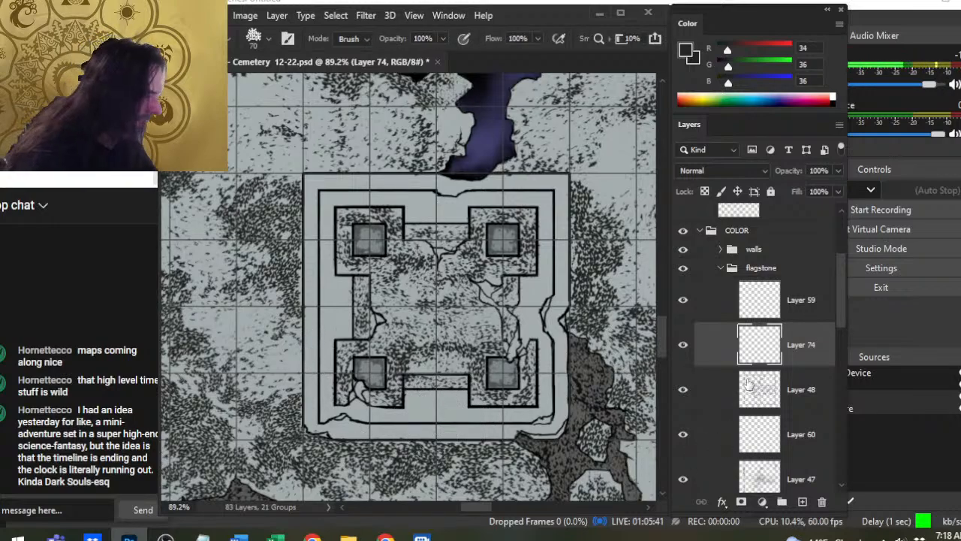
right_click(720, 347)
click(763, 441)
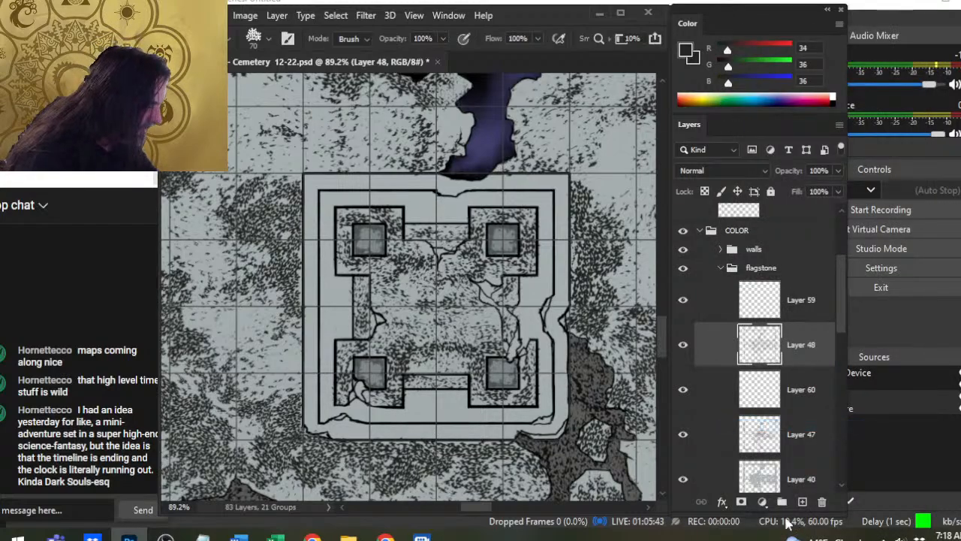
- Stipple the left ledge of the square structure on a new layer with the textured brush at size 50
key(b)
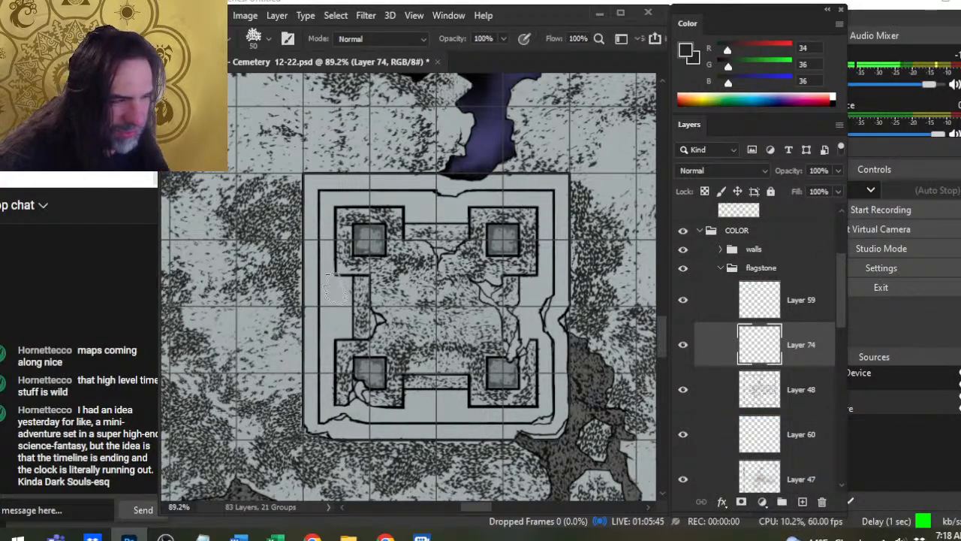
drag(342, 289, 342, 325)
key(])
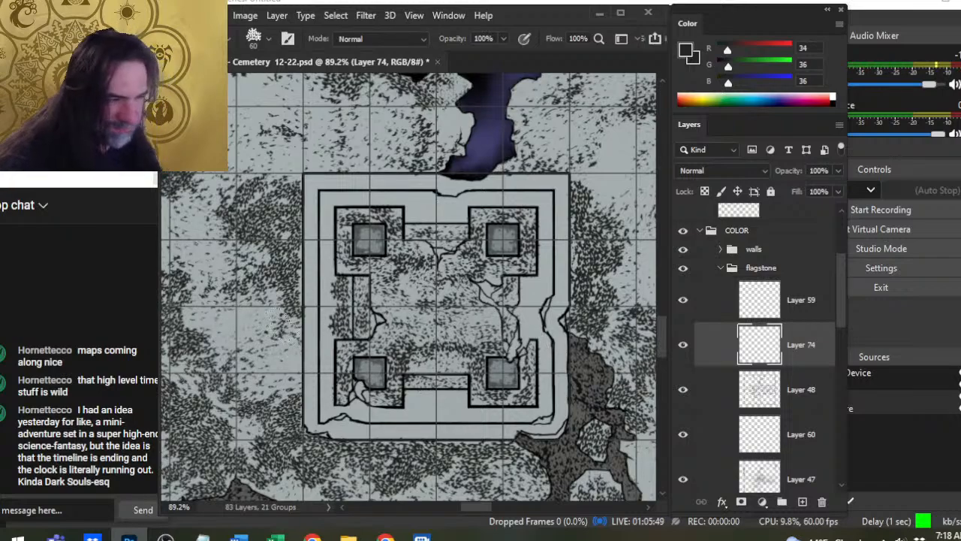
key([)
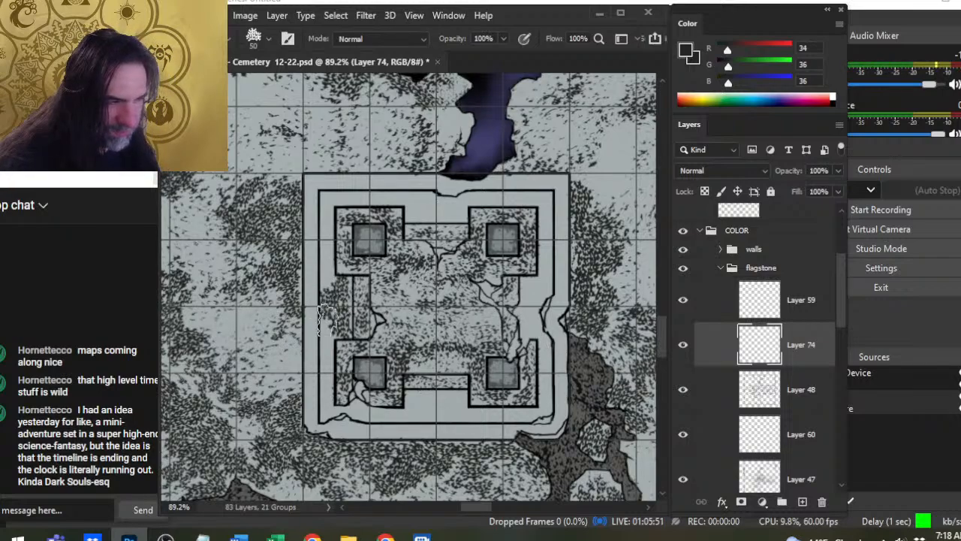
drag(327, 320, 329, 241)
click(327, 221)
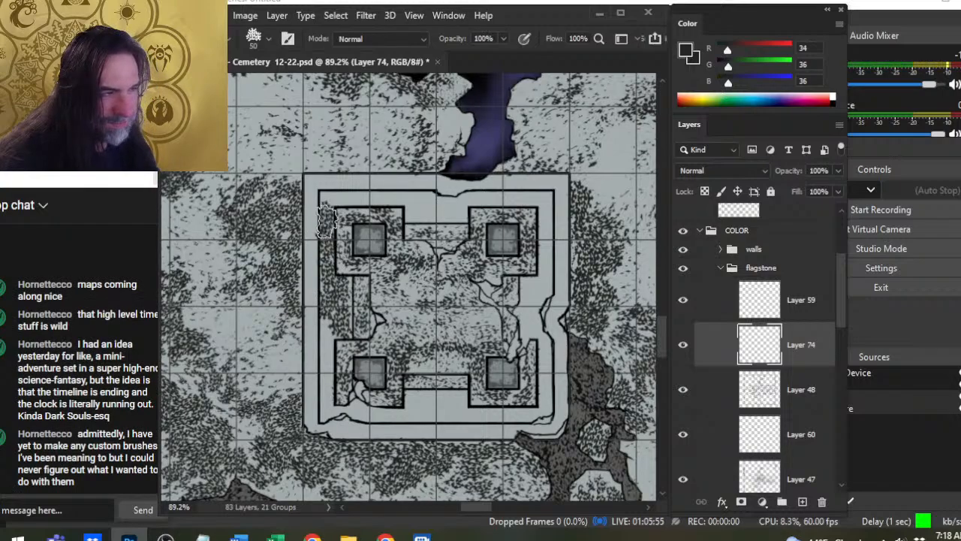
- Thin the upper-left corner with the eraser and stipple the top ledge across to the upper-right corner, using brush sizes 50 and 60
key(e)
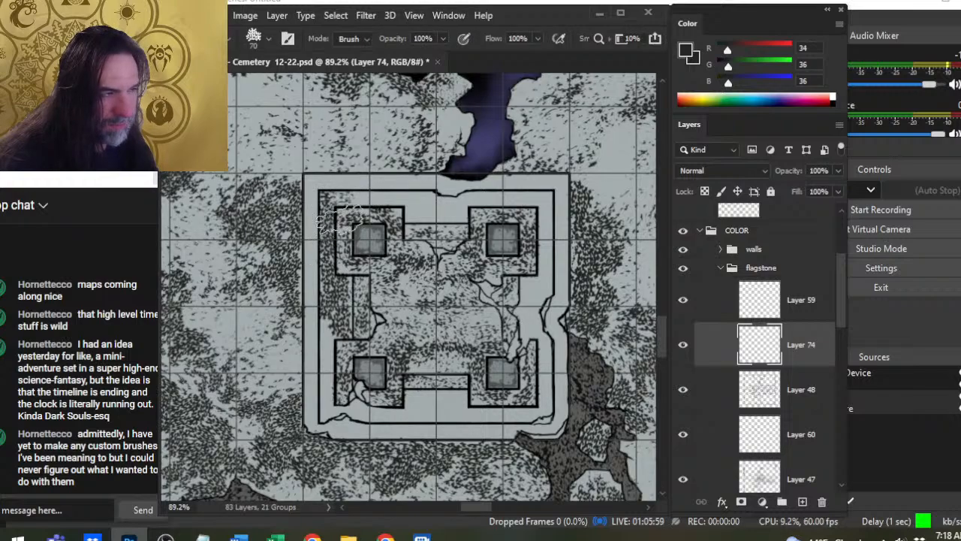
key(b)
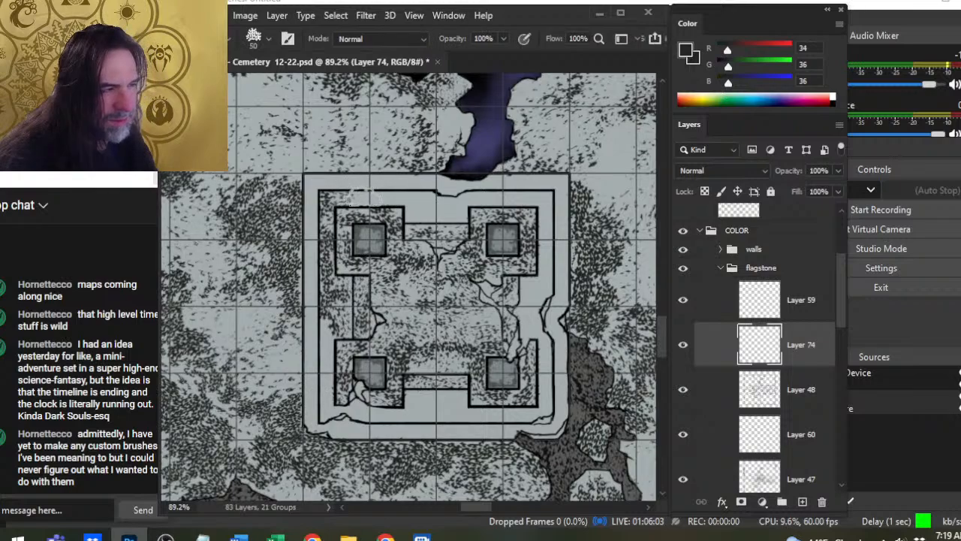
drag(380, 194, 421, 202)
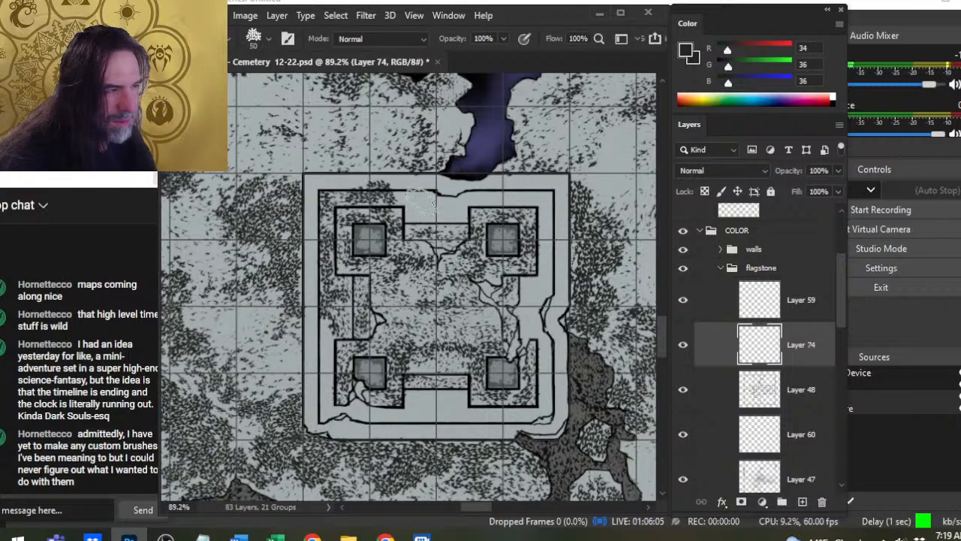
key(bracketright)
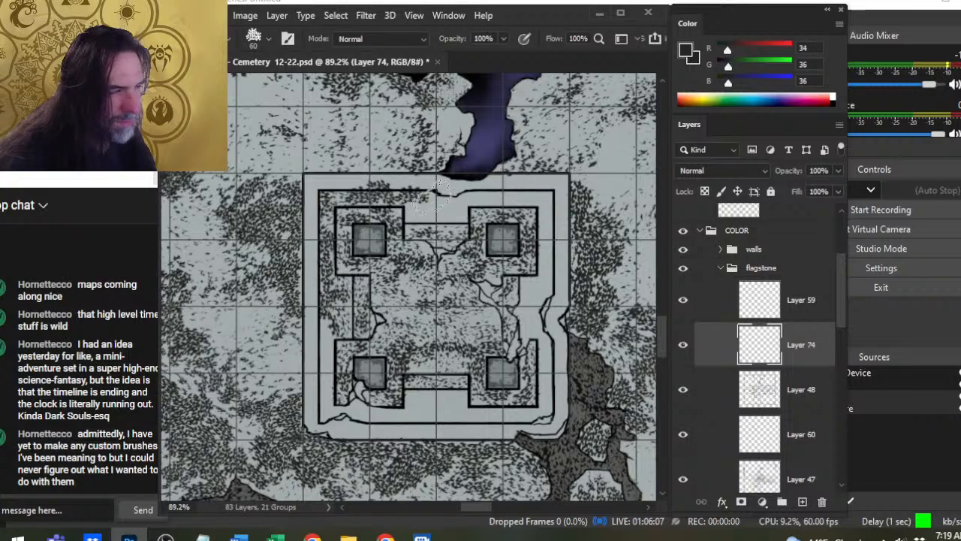
mouse_move(422, 208)
mouse_down()
mouse_move(450, 220)
mouse_move(463, 196)
mouse_move(479, 207)
mouse_move(451, 209)
mouse_move(531, 204)
mouse_up()
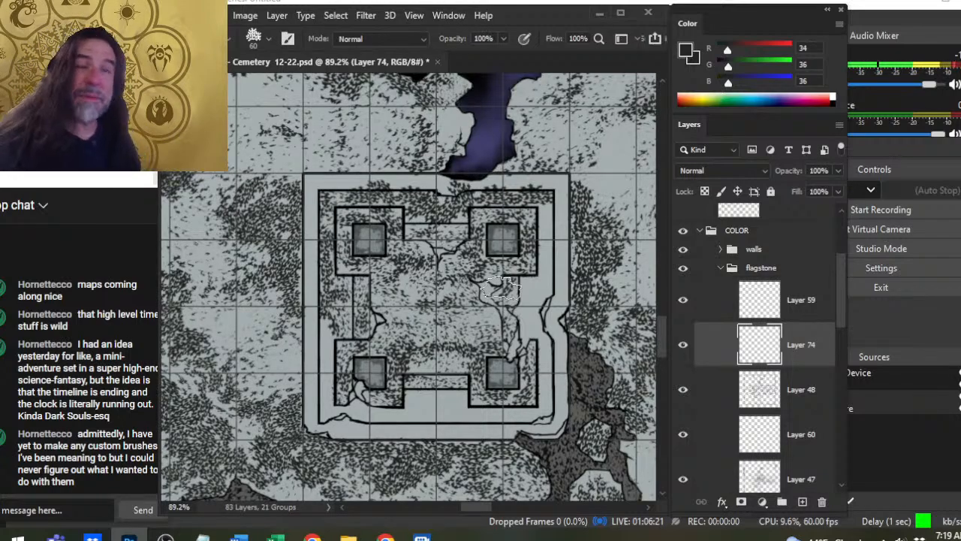
- Choose a 60 px hard round brush, test it with one dab above the structure, and undo the dab
key(e)
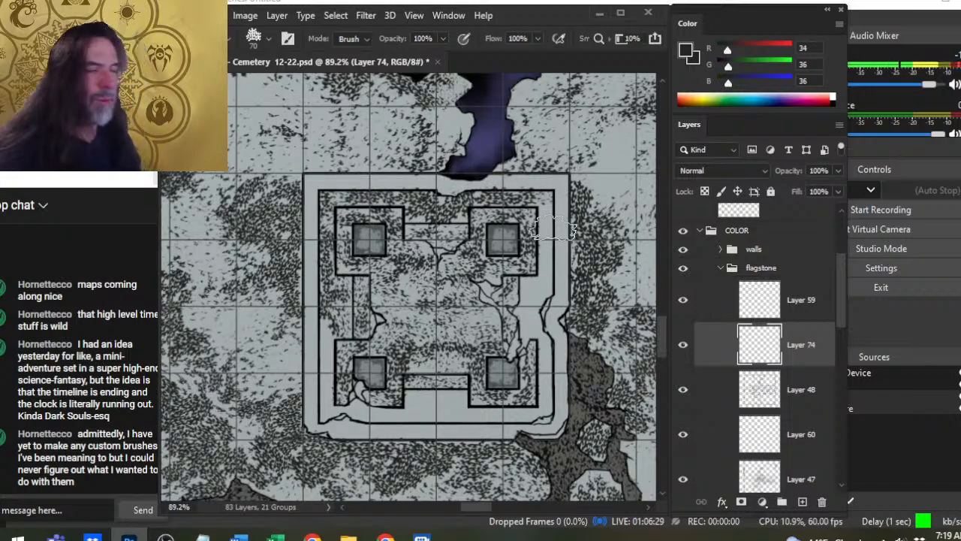
key(b)
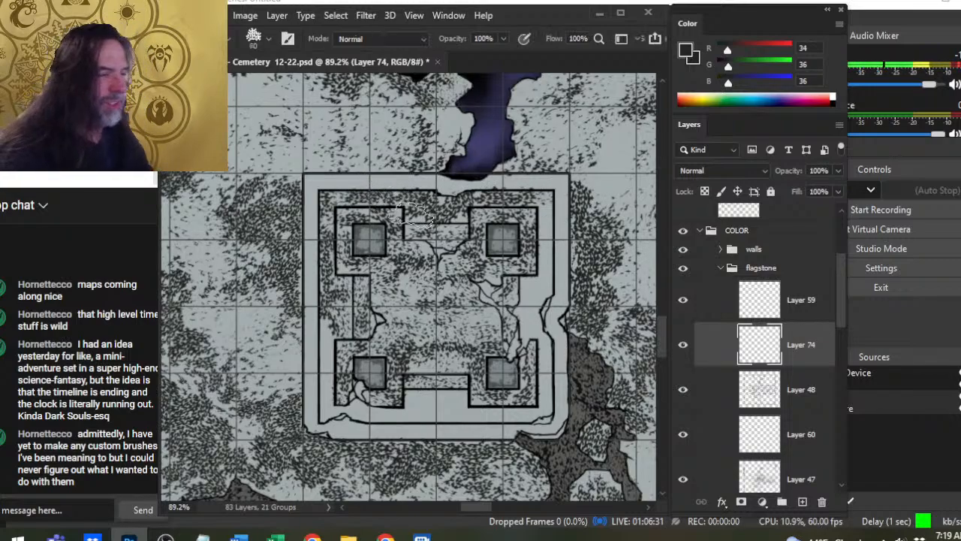
right_click(434, 230)
click(486, 332)
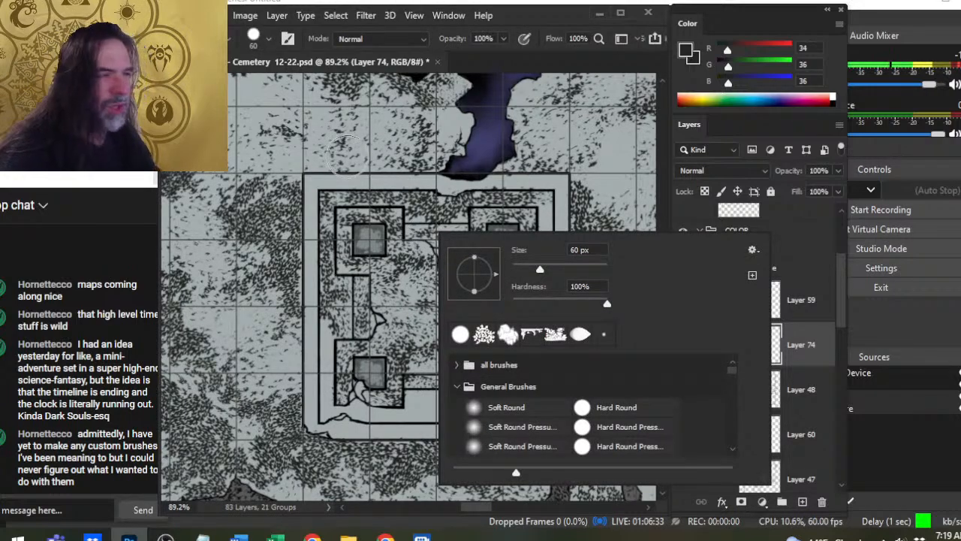
click(348, 147)
click(348, 147)
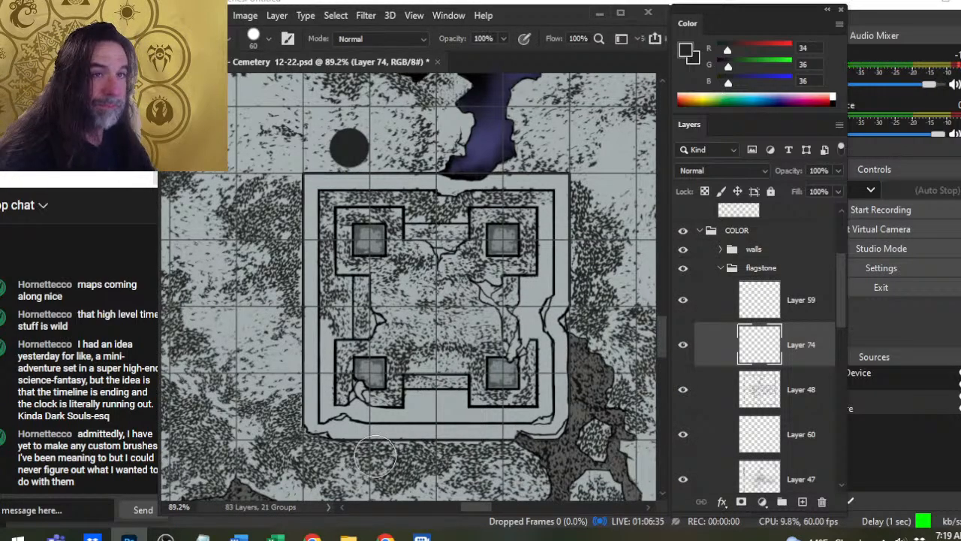
key(ctrl+z)
- Hand-stipple the right ledge between the upper and lower pillars with small dark dots using a size 4 brush
key(e)
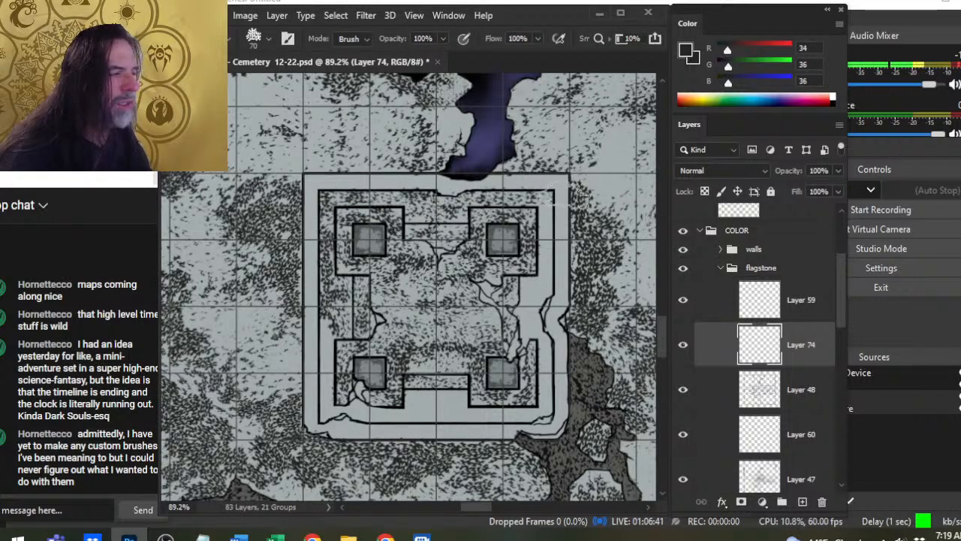
key(z)
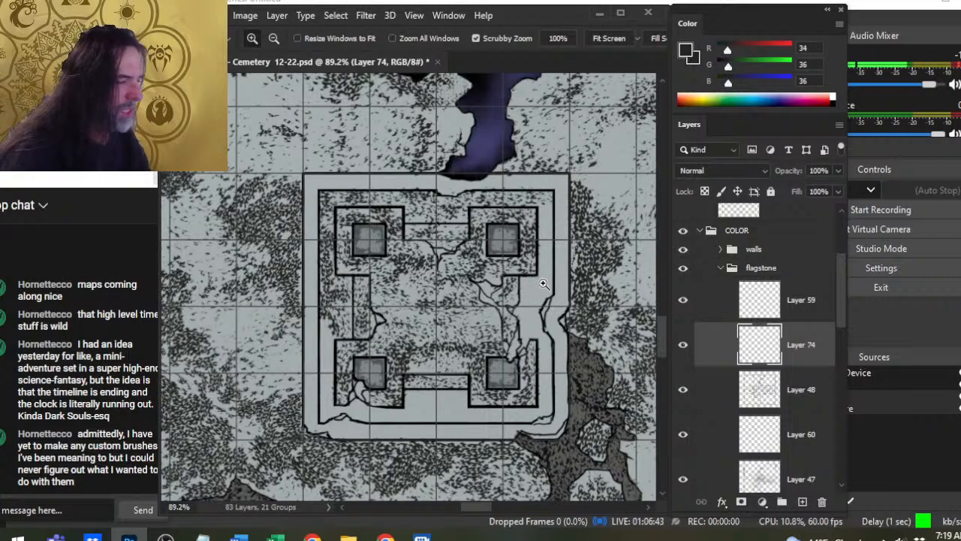
drag(543, 284, 586, 284)
key(b)
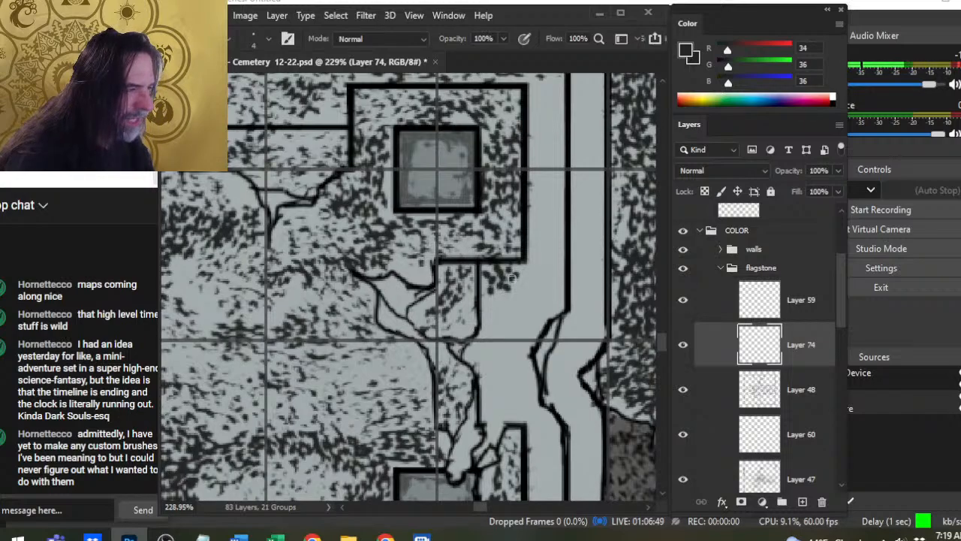
mouse_move(510, 278)
mouse_down()
mouse_move(522, 276)
mouse_move(494, 307)
mouse_move(521, 299)
mouse_up()
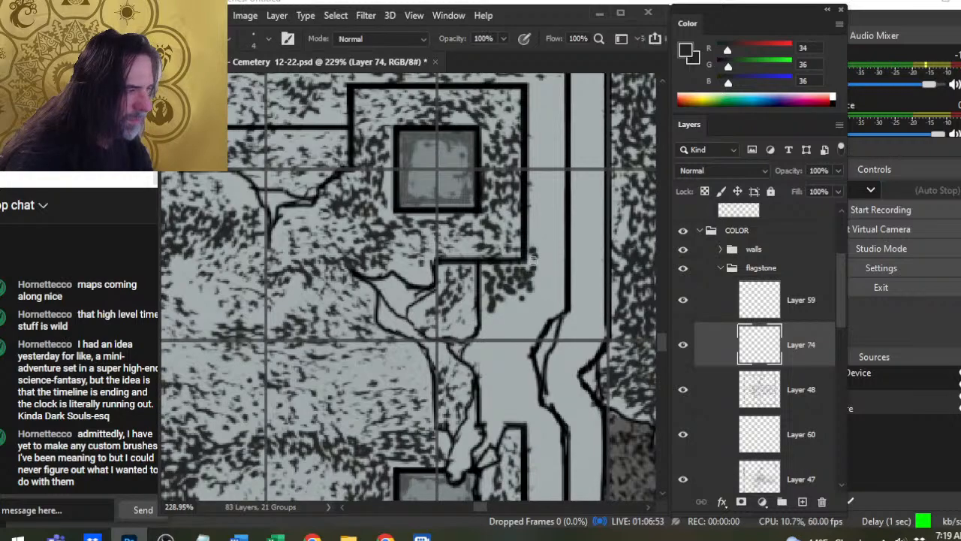
drag(532, 259, 553, 263)
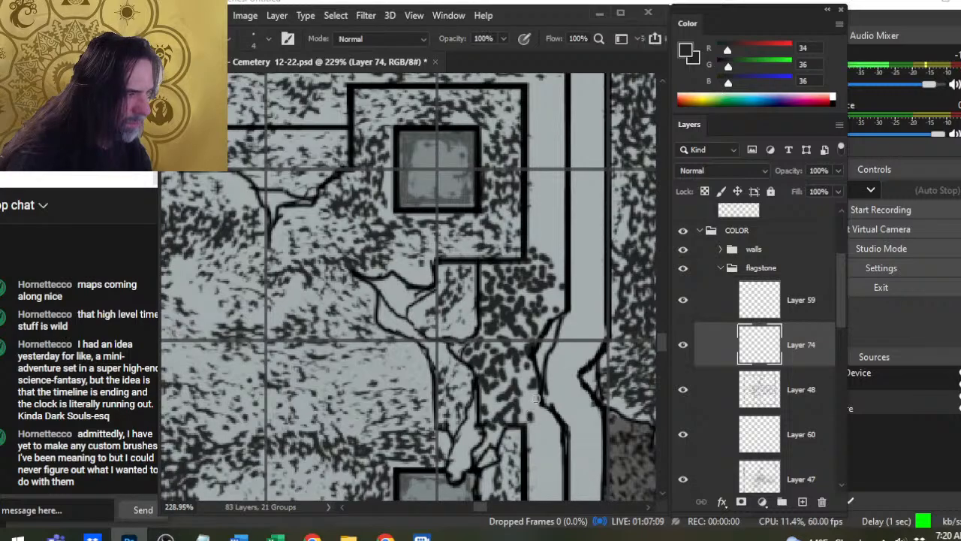
- Break up the hand-drawn dots on the right ledge with the textured eraser at size 70 and review the result
key(z)
drag(577, 362, 551, 470)
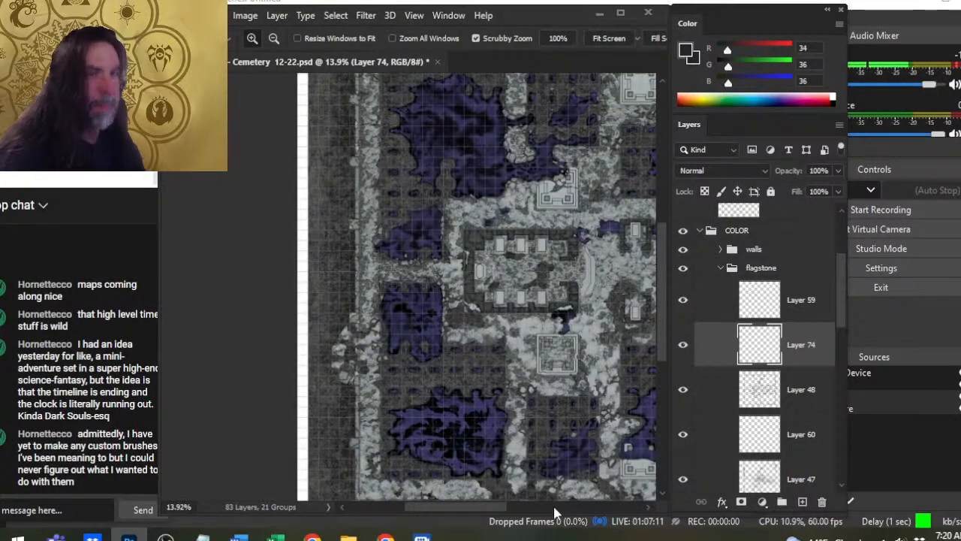
drag(556, 350, 599, 260)
key(b)
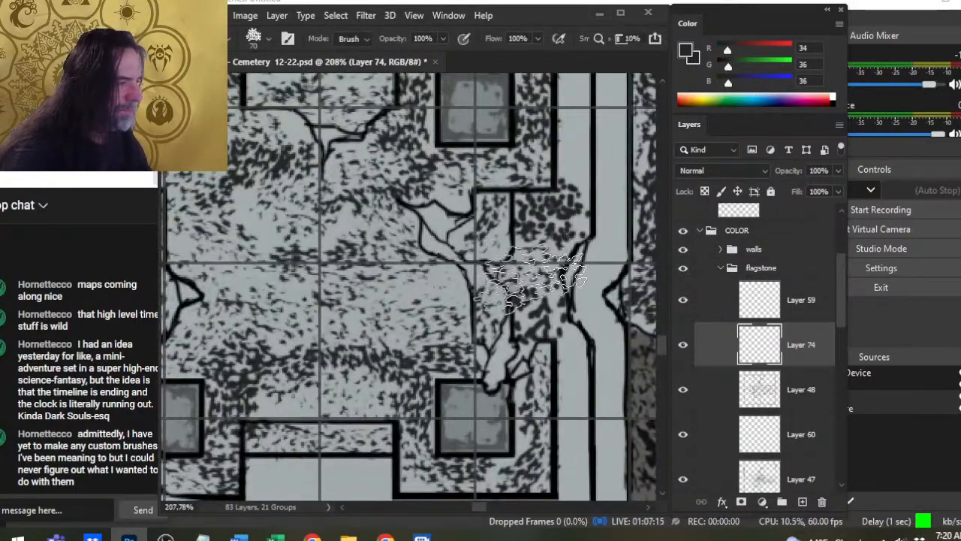
key(z)
drag(526, 412, 474, 412)
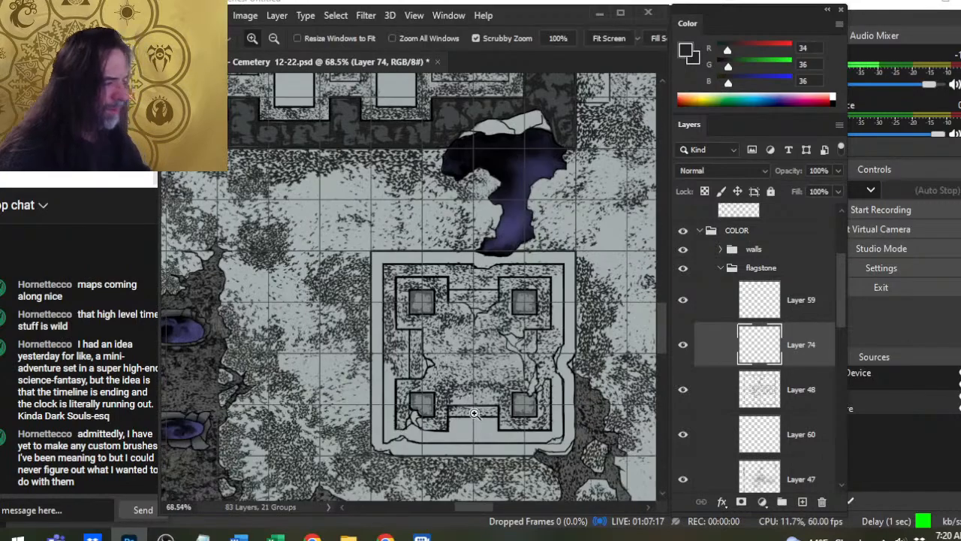
drag(591, 451, 525, 404)
drag(508, 348, 547, 343)
key(b)
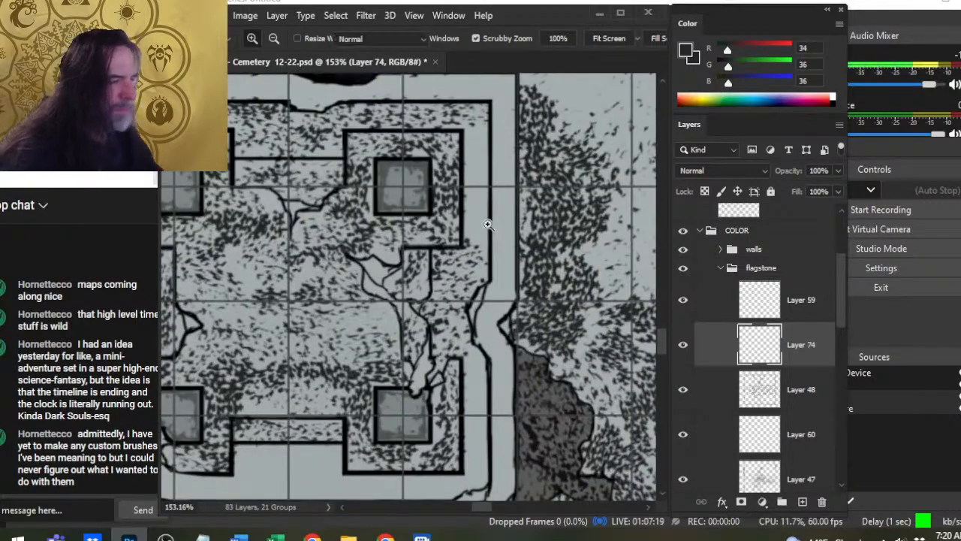
- Dab dark dots on the right ledge just above the crack with the round brush, starting at size 5 and increasing the size
key(e)
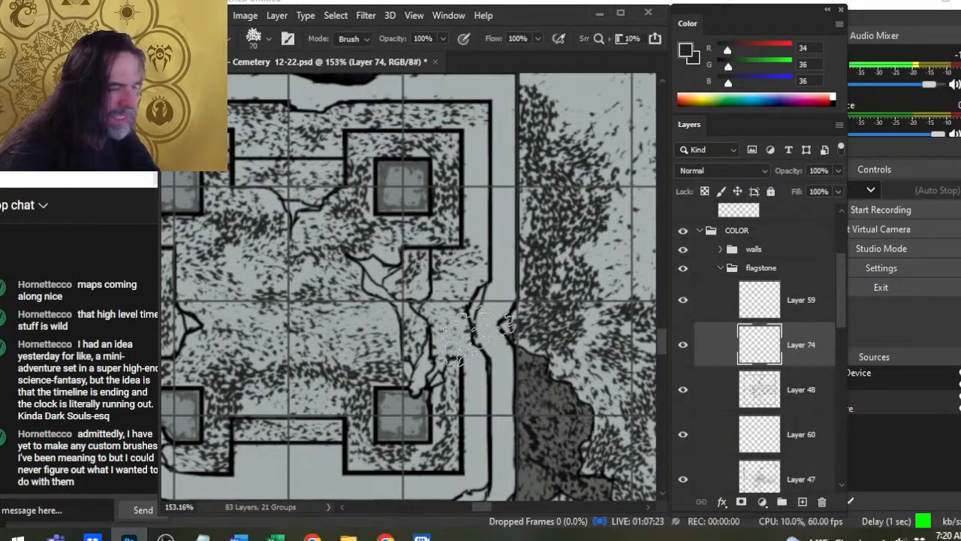
key(z)
drag(456, 306, 510, 330)
key(b)
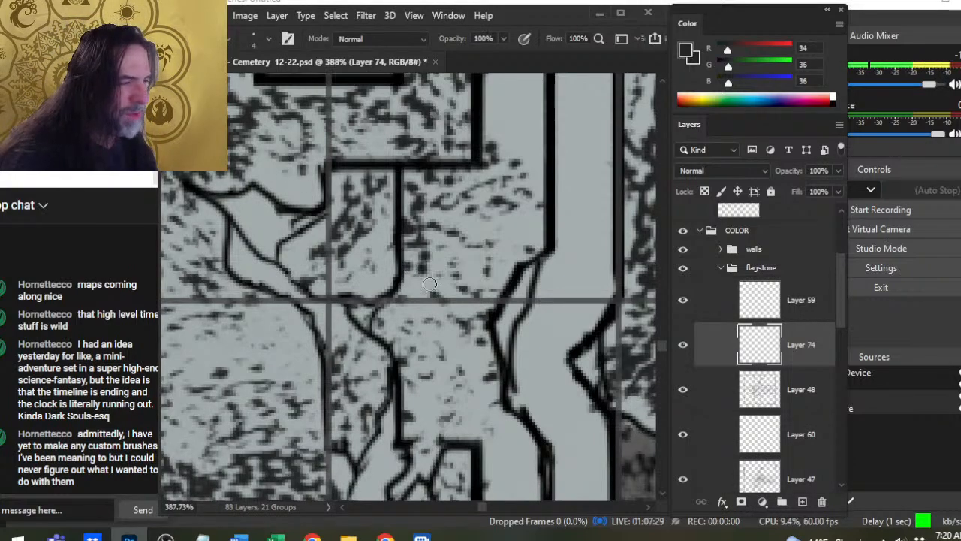
click(469, 236)
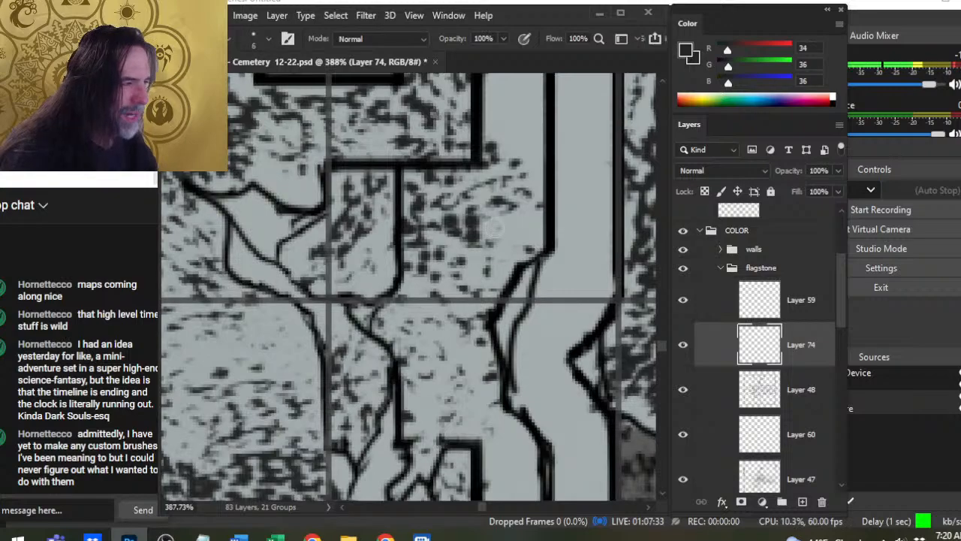
key(bracketright)
key(bracketright)
click(500, 220)
click(494, 246)
click(465, 286)
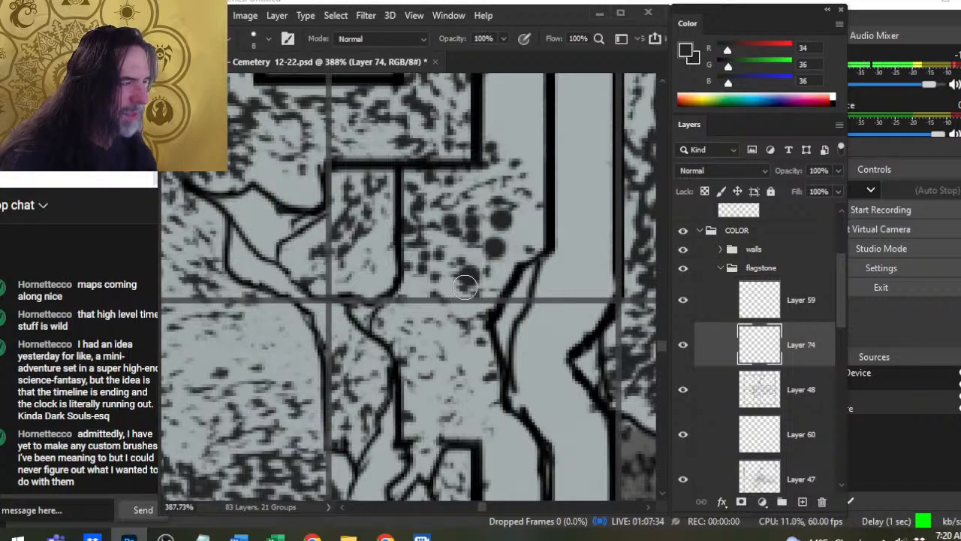
- Break up the dots above the crack with the textured eraser at size 70, then reduce the round brush to size 5
key(e)
click(475, 249)
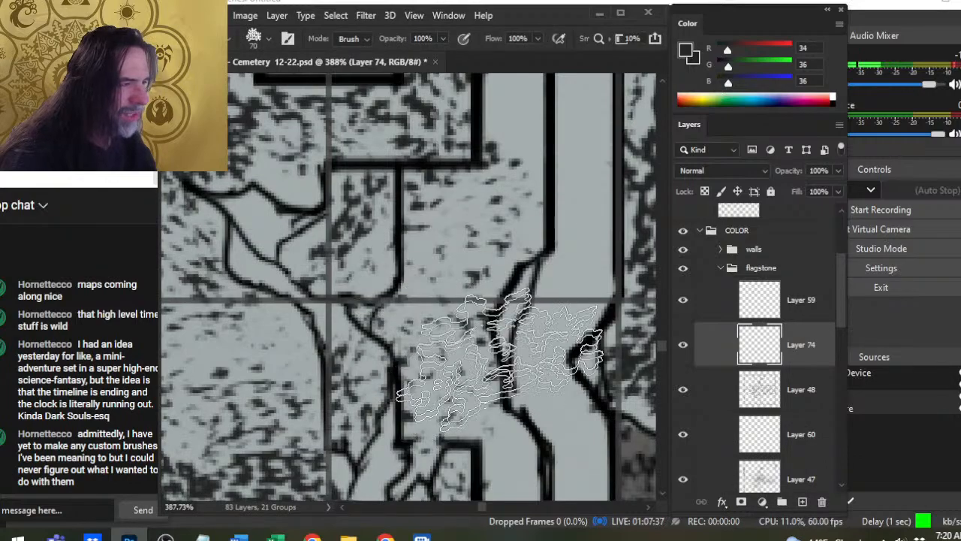
key(b)
key(bracketleft)
key(bracketleft)
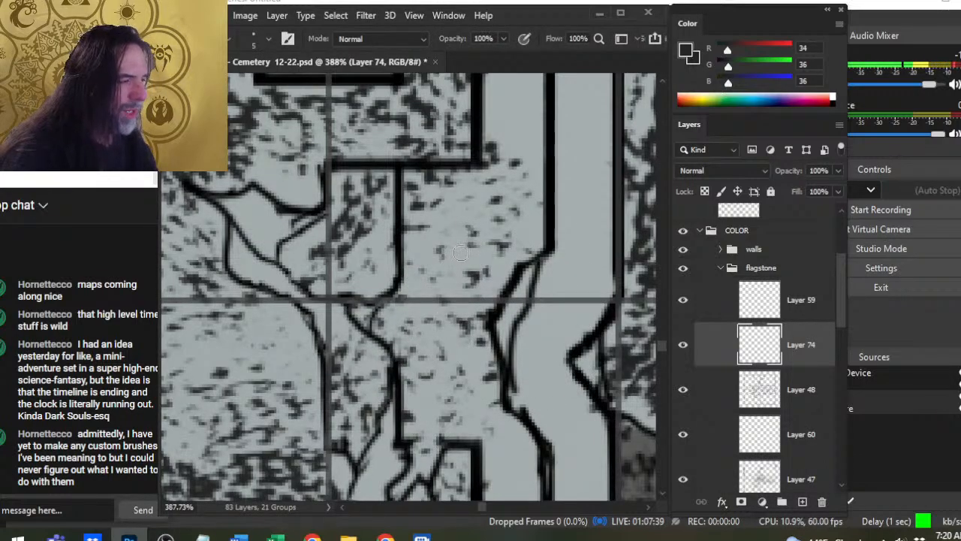
- Review the structure against the surrounding map and switch the brush back to the recently used textured stipple tip
key(z)
drag(515, 264, 414, 328)
drag(565, 334, 462, 303)
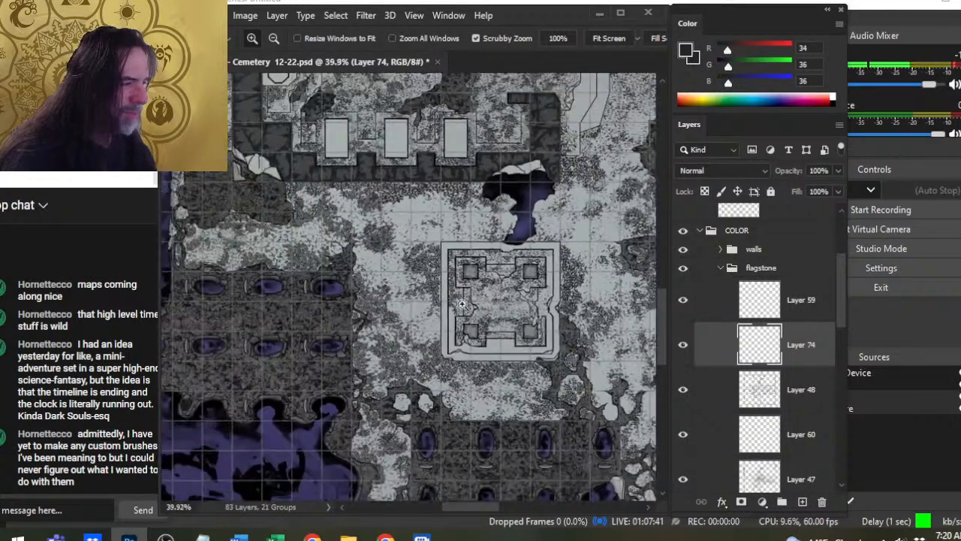
drag(550, 362, 469, 314)
drag(554, 323, 474, 322)
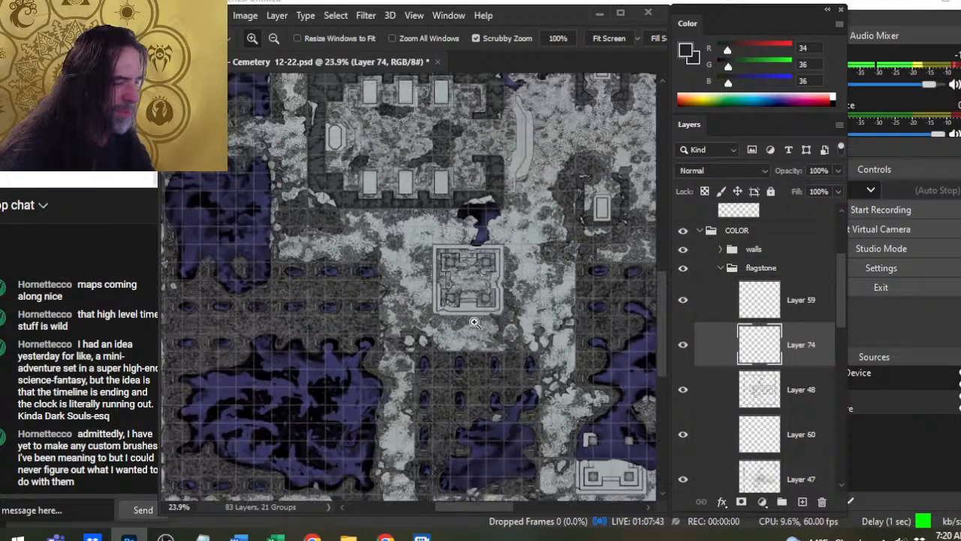
drag(519, 282, 611, 311)
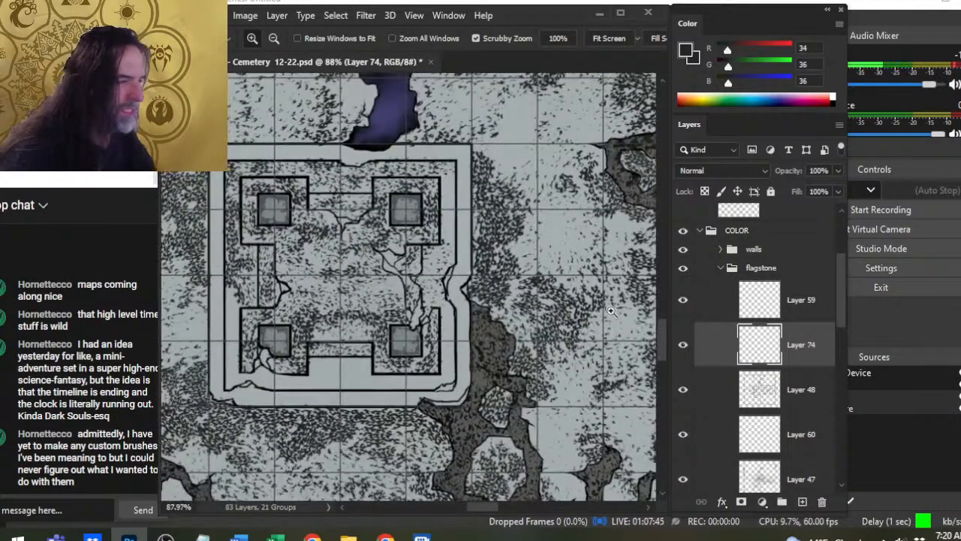
key(b)
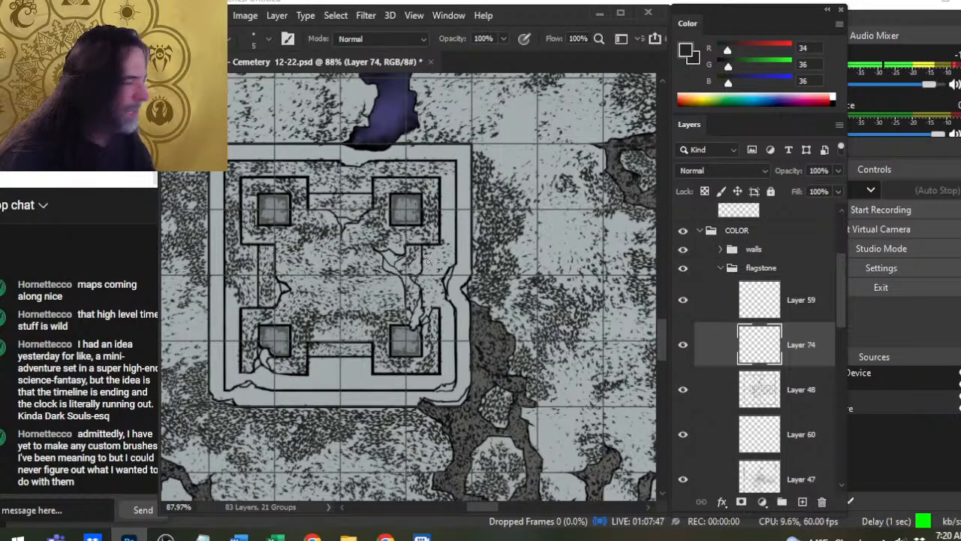
right_click(447, 322)
click(479, 378)
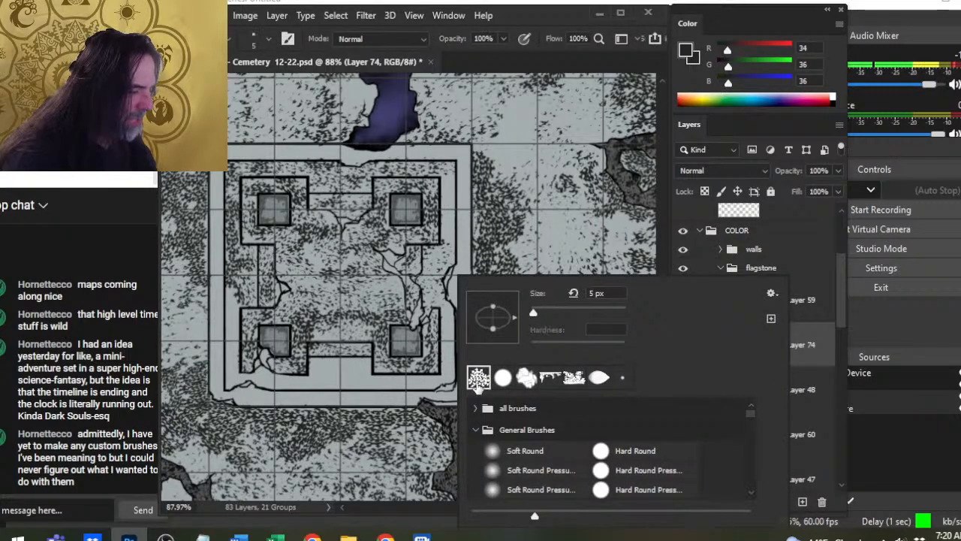
click(550, 22)
- Stipple the right ledge above the crack and up beside the upper-right pillar, varying the textured brush between sizes 45 and 70
key(ctrl+space)
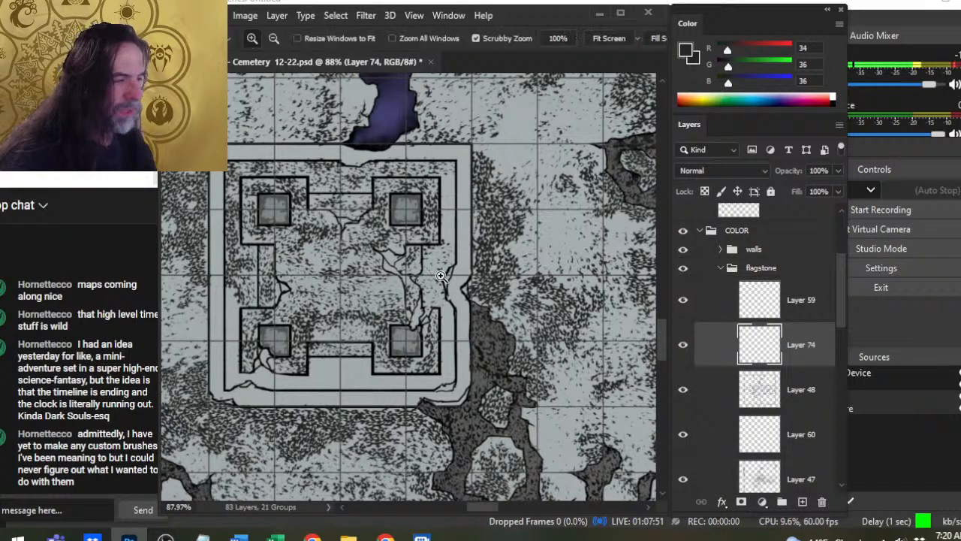
drag(428, 265, 443, 261)
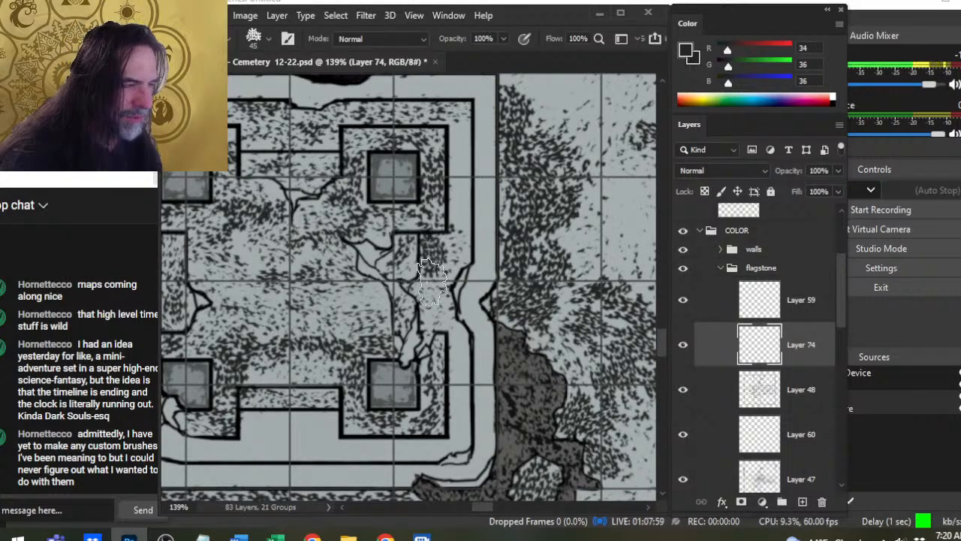
key(bracketright)
key(bracketleft)
key(bracketleft)
key(bracketleft)
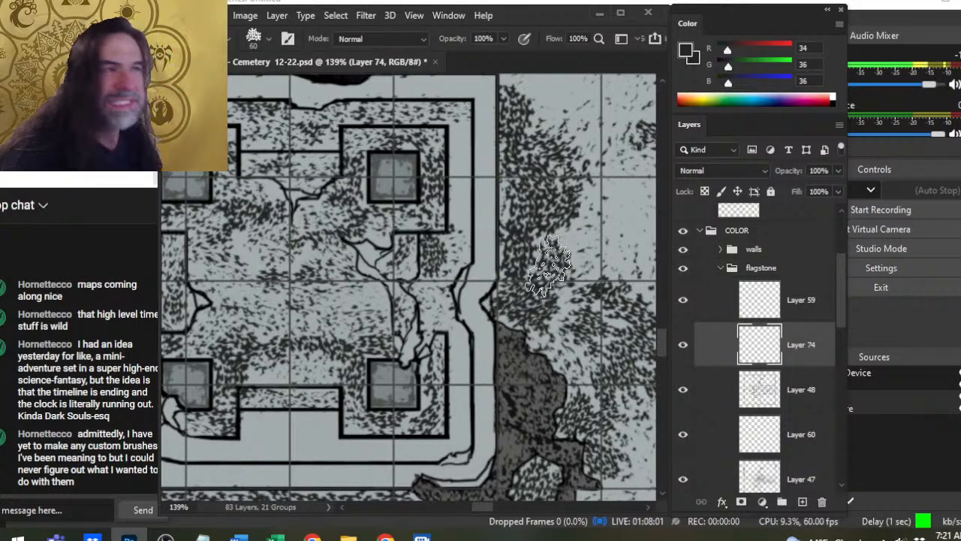
key(bracketright)
key(bracketright)
key(bracketright)
key(bracketright)
key(bracketright)
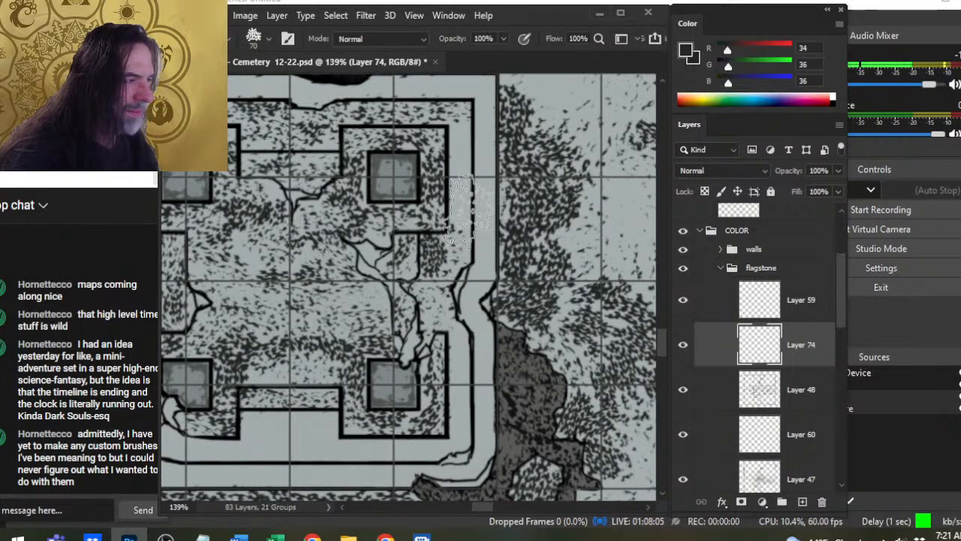
key(bracketleft)
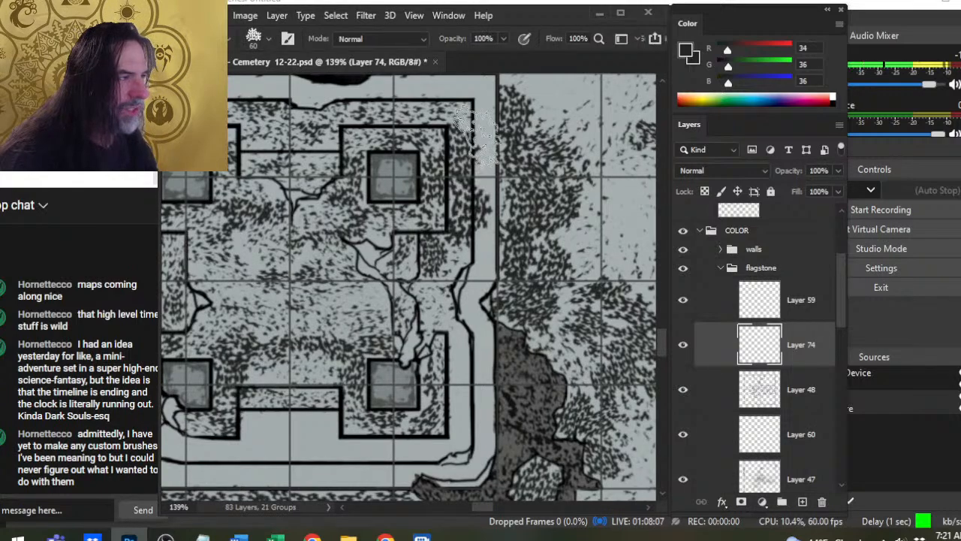
- Thin the right ledge's stippling above the crack with the size 70 eraser and restipple it with the brush at size 50
key(e)
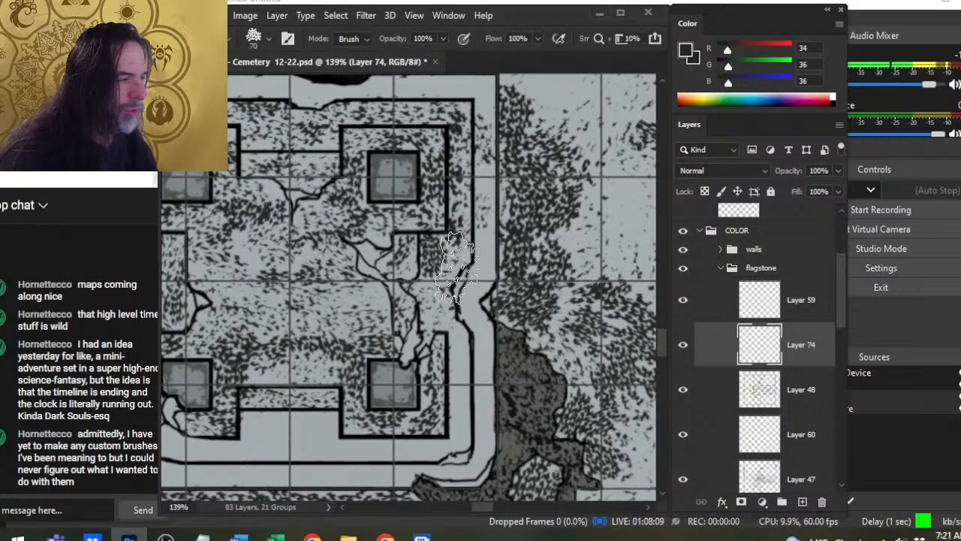
click(490, 304)
drag(442, 257, 445, 267)
key(b)
key(bracketleft)
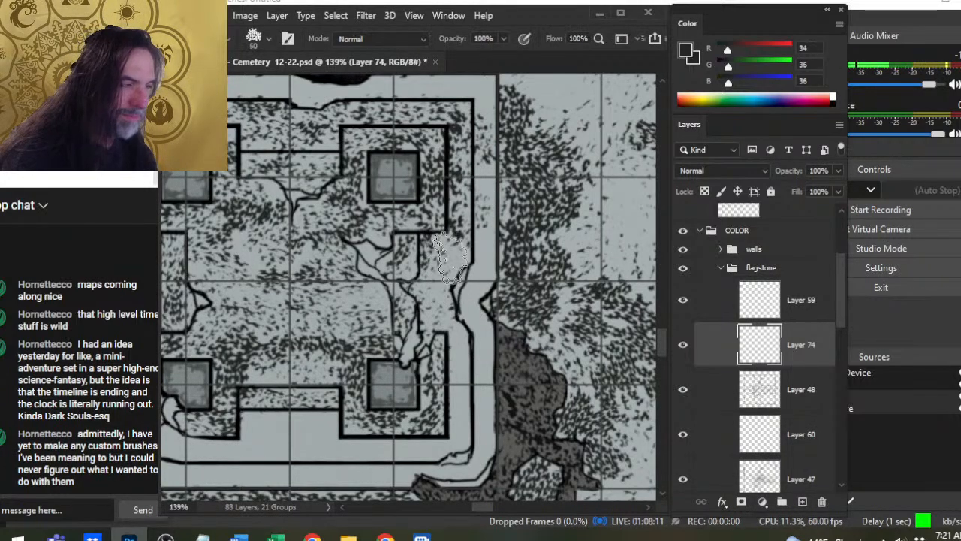
mouse_move(441, 283)
mouse_down()
mouse_move(457, 299)
mouse_move(451, 319)
mouse_move(449, 271)
mouse_up()
key(e)
key(b)
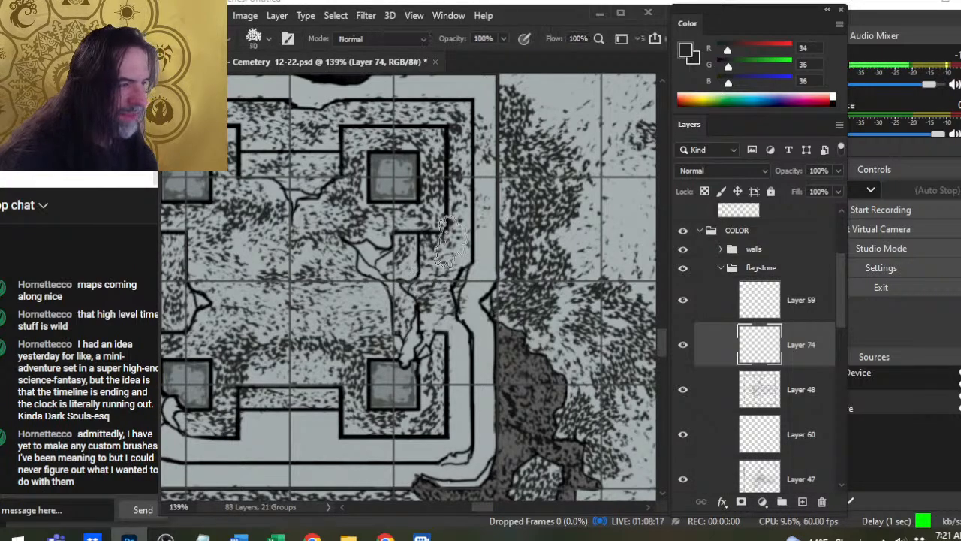
drag(458, 219, 466, 231)
- Refine the stippling around the right ledge's crack with the size 45 brush and clear stray marks using the size 70 textured eraser
key(z)
drag(452, 274, 490, 263)
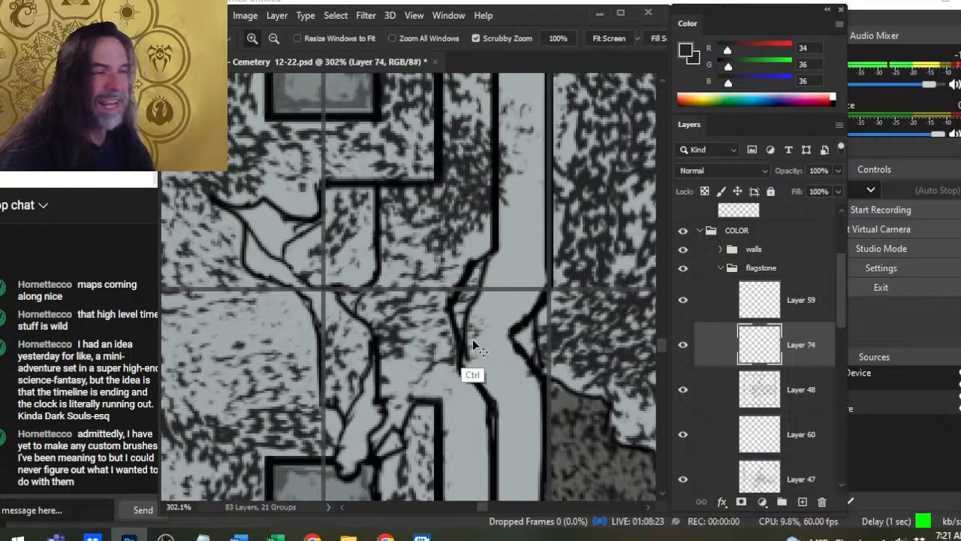
key(ctrl+z)
drag(520, 332, 490, 333)
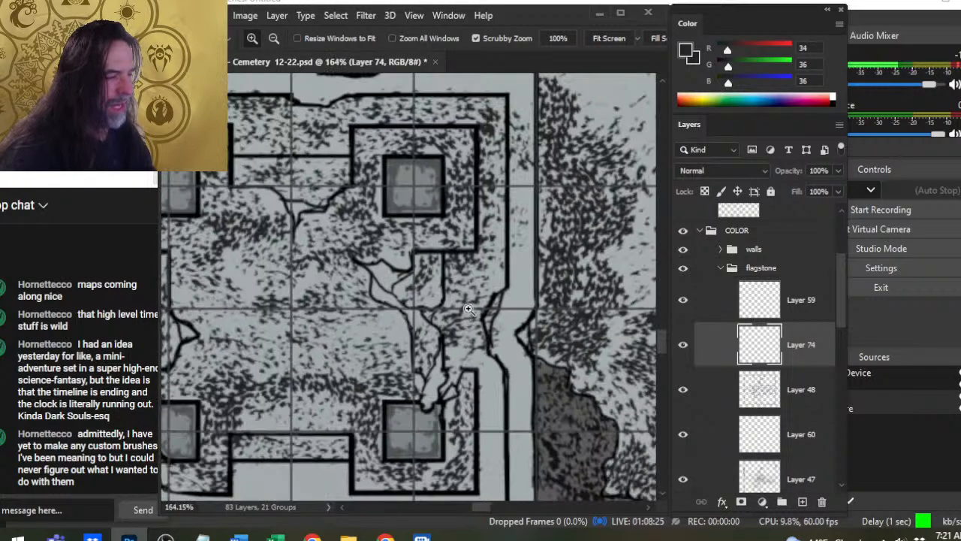
key(b)
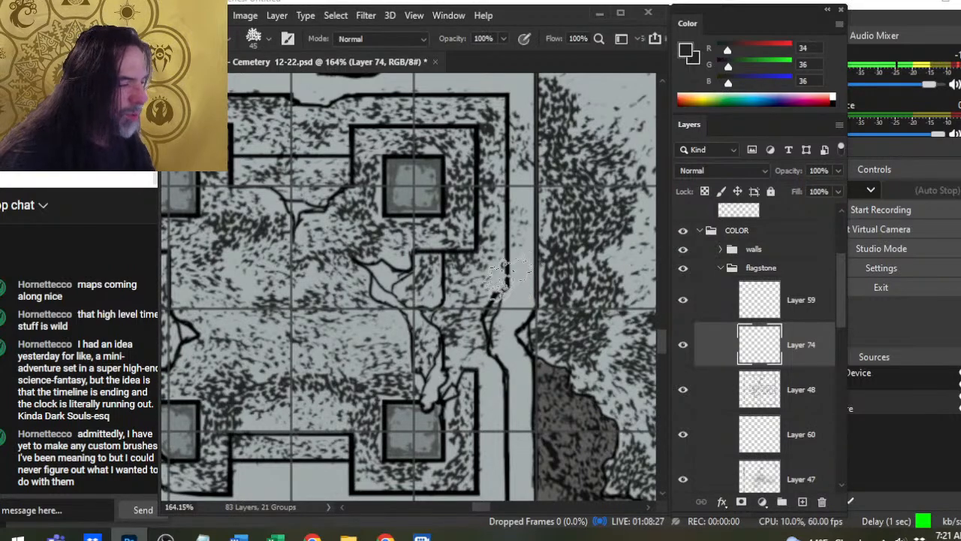
key(e)
mouse_move(499, 331)
mouse_down()
mouse_move(502, 281)
mouse_move(525, 360)
mouse_up()
mouse_move(458, 315)
mouse_down()
mouse_move(473, 274)
mouse_move(502, 261)
mouse_move(481, 323)
mouse_move(516, 265)
mouse_up()
key(b)
mouse_move(487, 307)
mouse_down()
mouse_move(471, 297)
mouse_move(474, 275)
mouse_move(505, 259)
mouse_move(487, 296)
mouse_move(501, 264)
mouse_move(509, 301)
mouse_up()
key(e)
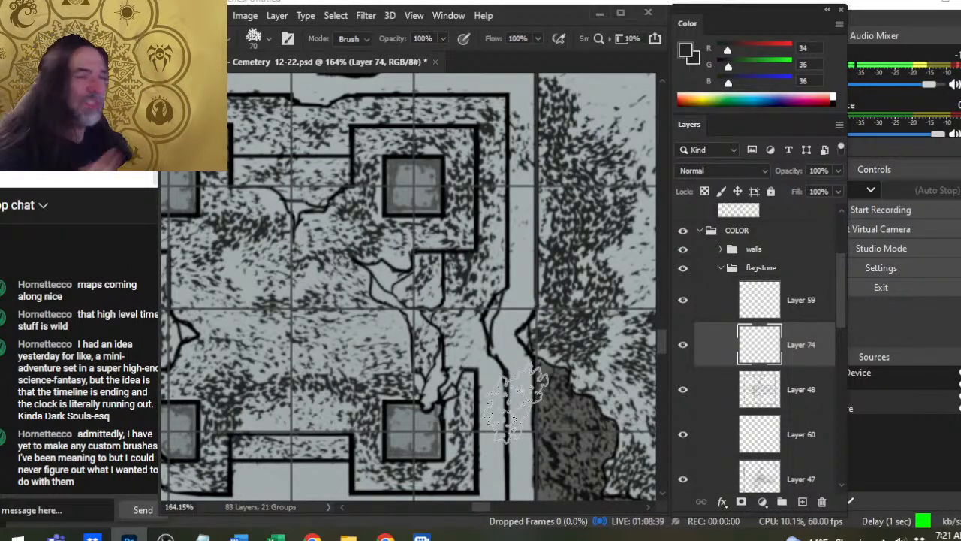
- Stipple the floor between the lower pillars and toward the centre with the size 60 brush, thinning it with the size 70 eraser
key(z)
drag(499, 322, 403, 306)
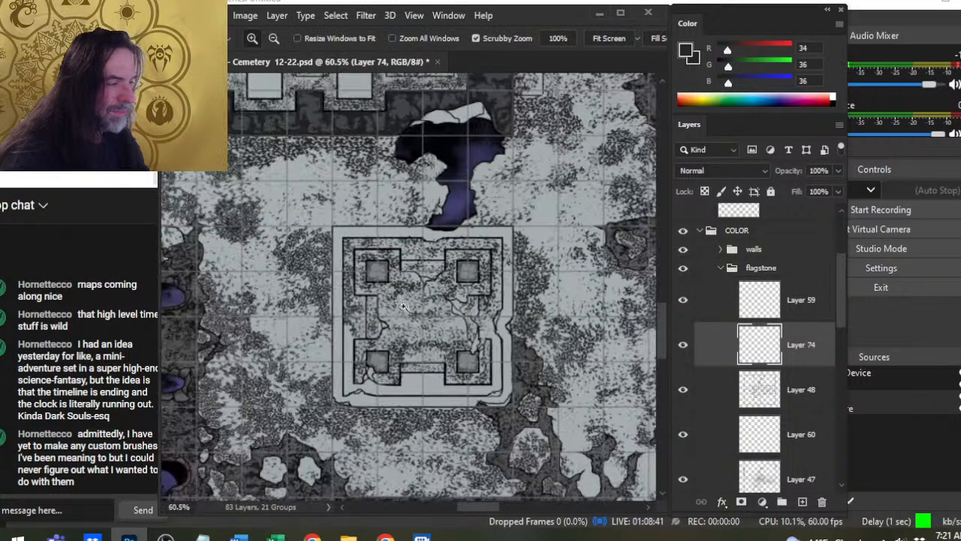
drag(505, 320, 548, 320)
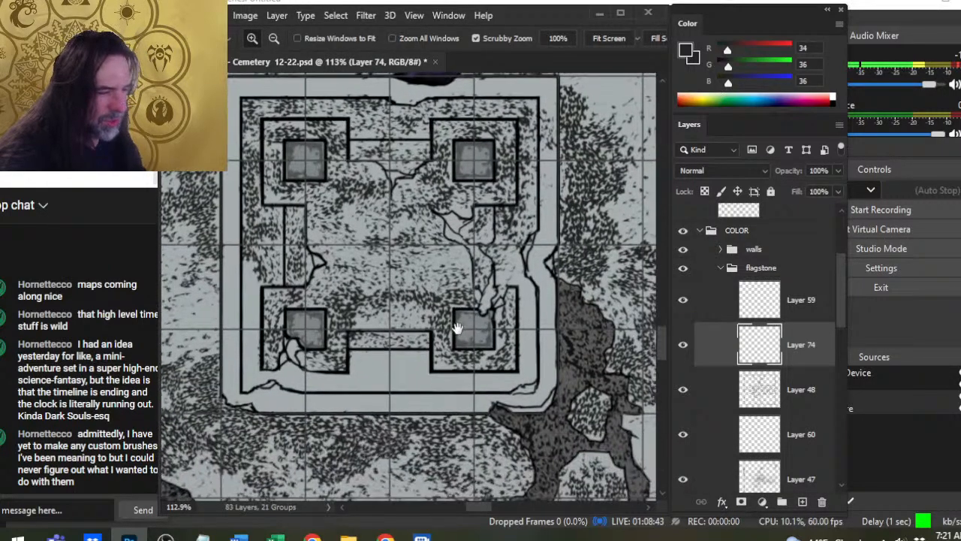
key(b)
key(bracketleft)
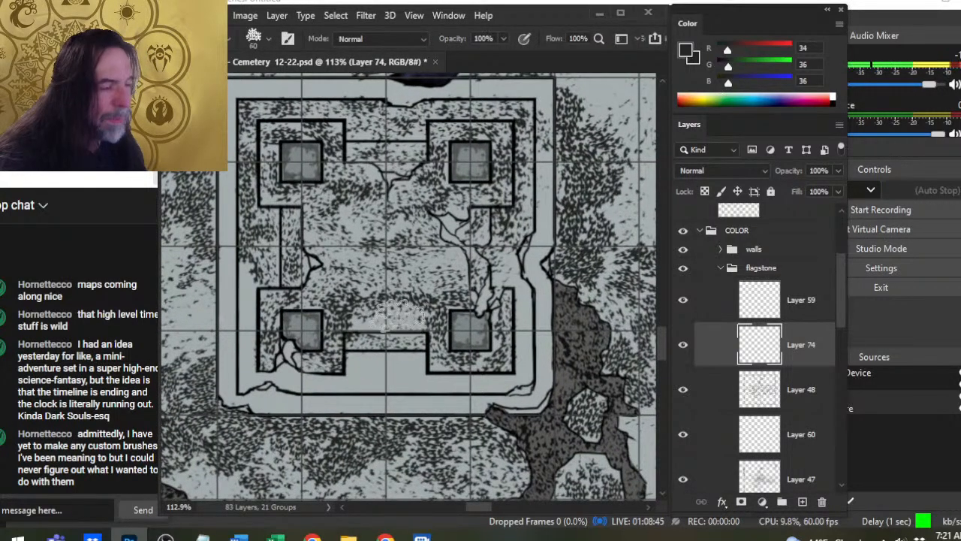
key(e)
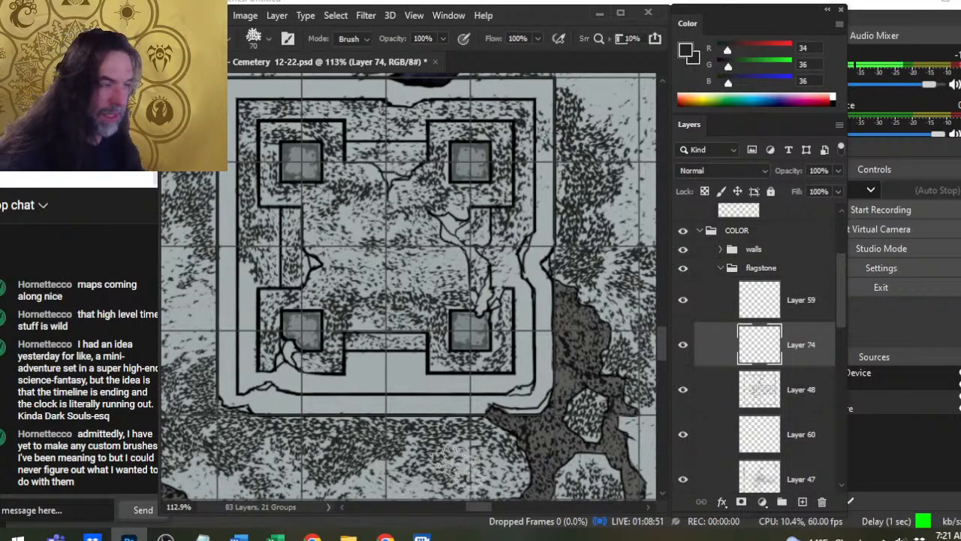
key(b)
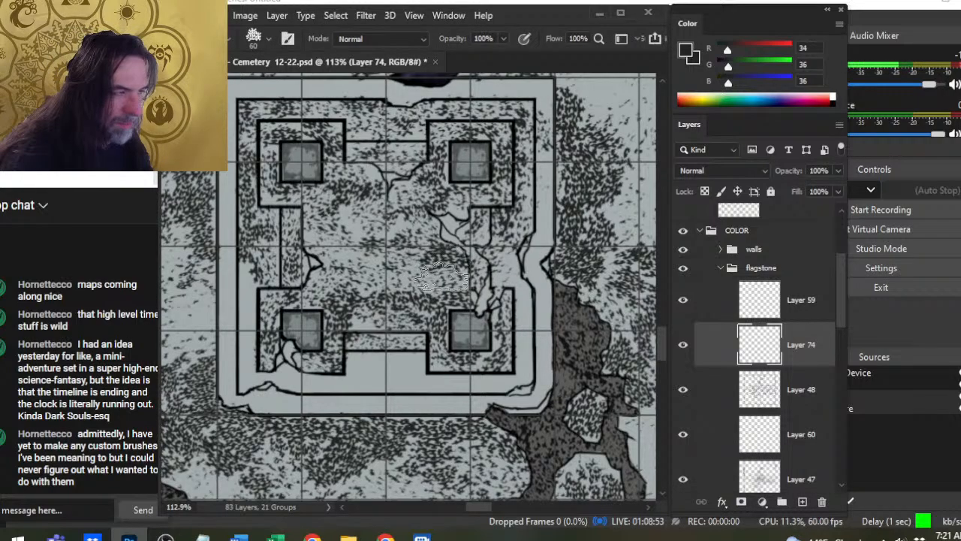
key(e)
- Stipple the bottom ledge along its length with the size 60 brush and break it up with the size 70 textured eraser
key(b)
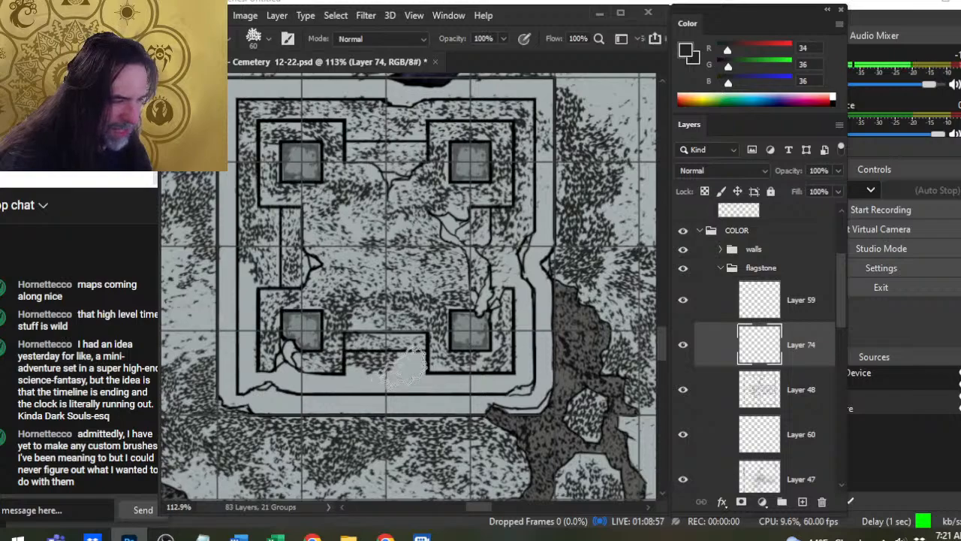
drag(371, 381, 413, 389)
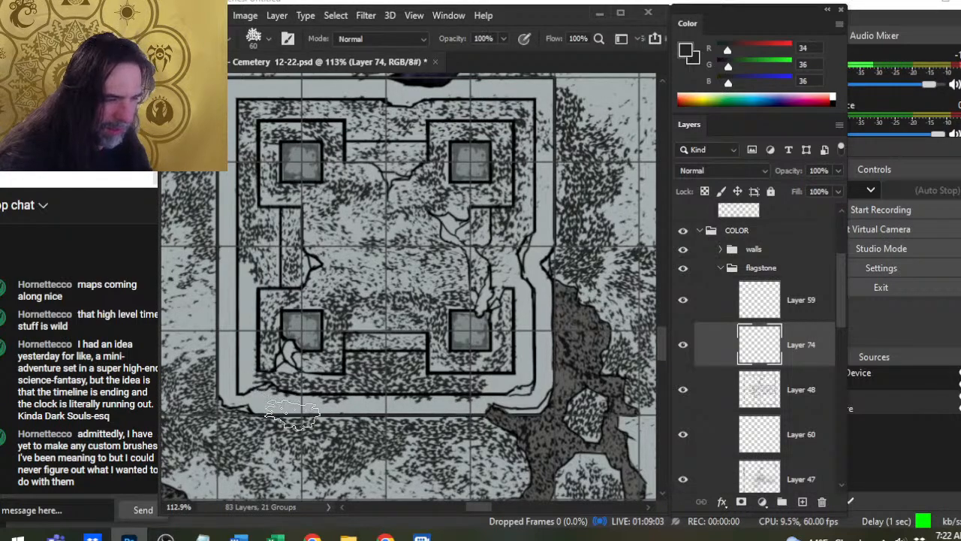
key(e)
drag(351, 382, 460, 388)
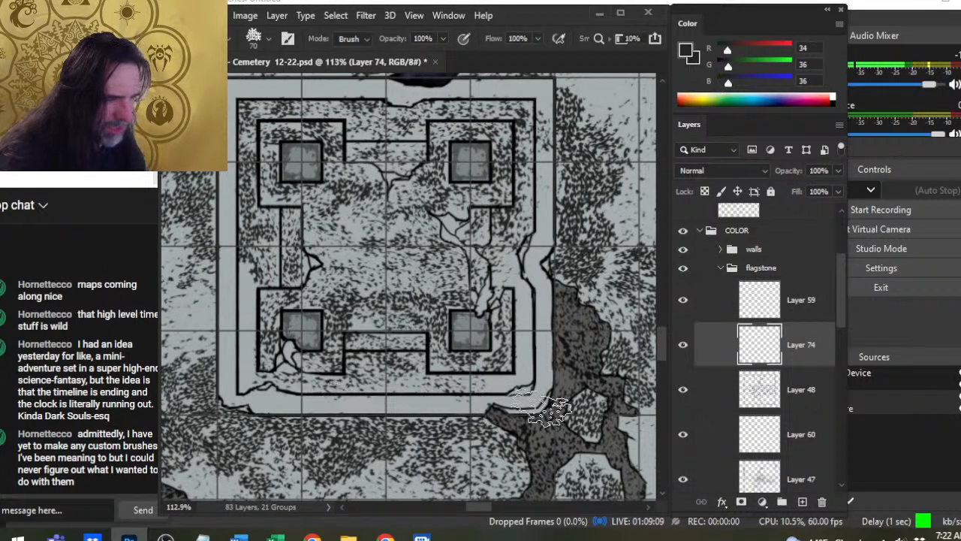
drag(358, 362, 397, 388)
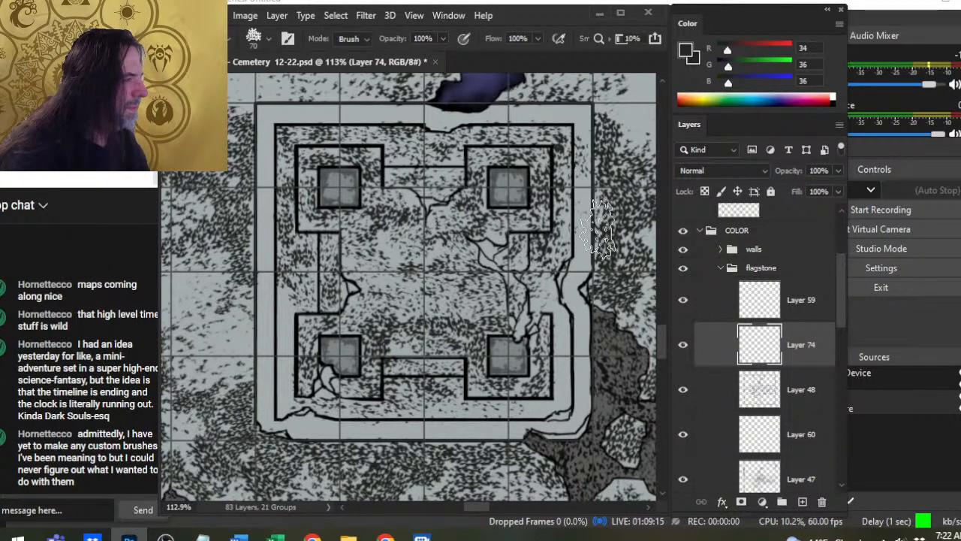
- Stipple the right ledge beside the lower-right pillar at brush size 50, thinning the marks with the size 70 eraser
key(b)
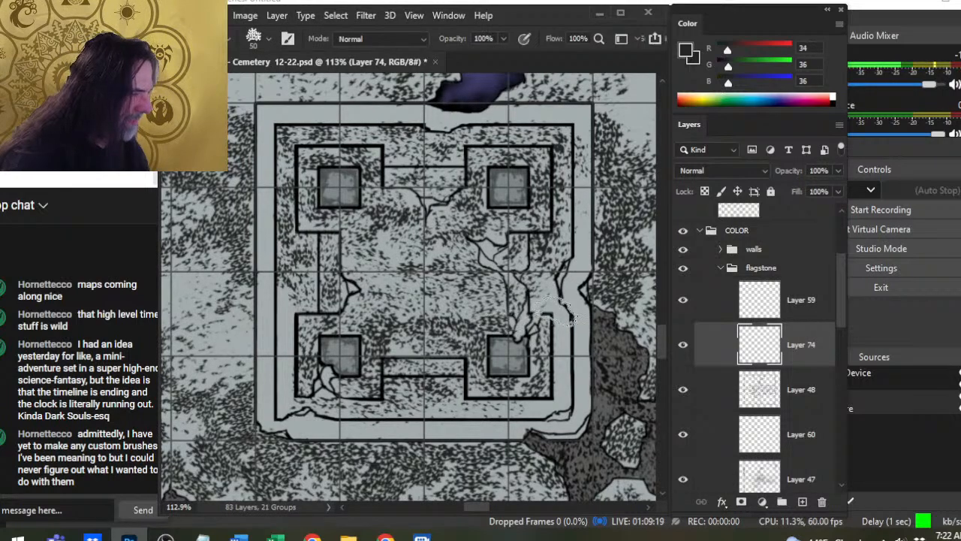
key(e)
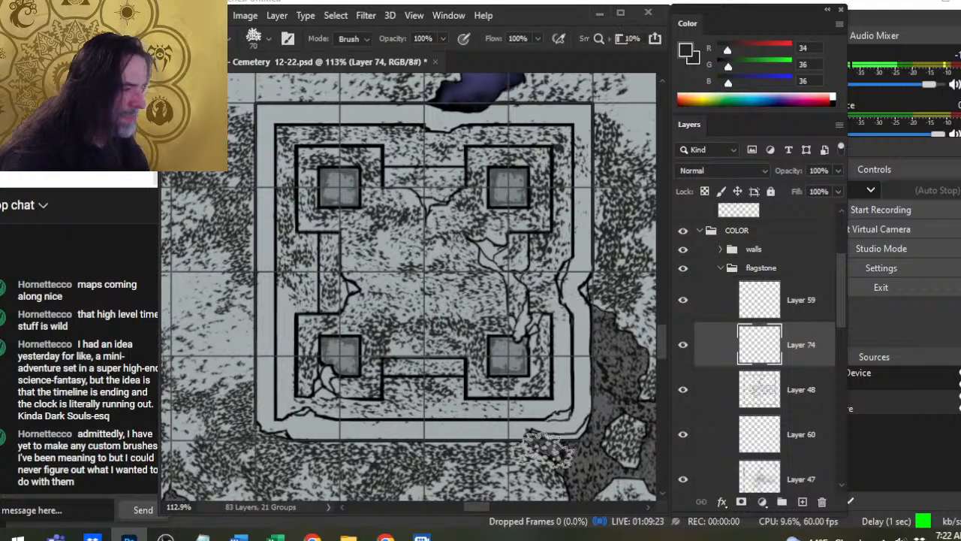
key(b)
mouse_move(560, 327)
mouse_down()
mouse_move(562, 417)
mouse_move(576, 384)
mouse_move(568, 403)
mouse_move(581, 308)
mouse_move(576, 345)
mouse_up()
key(e)
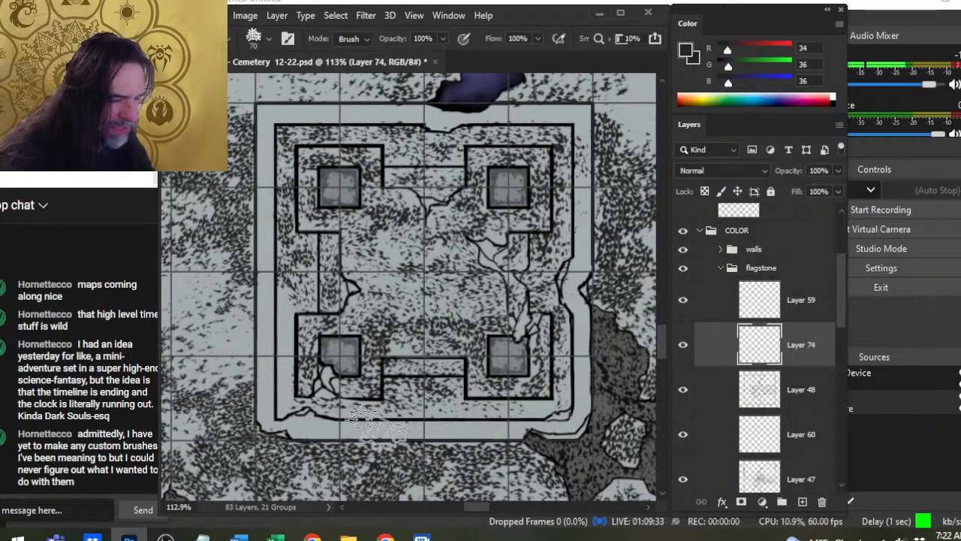
- Stipple the structure's left ledge with the size 50 brush and thin the marks with the size 70 textured eraser
key(b)
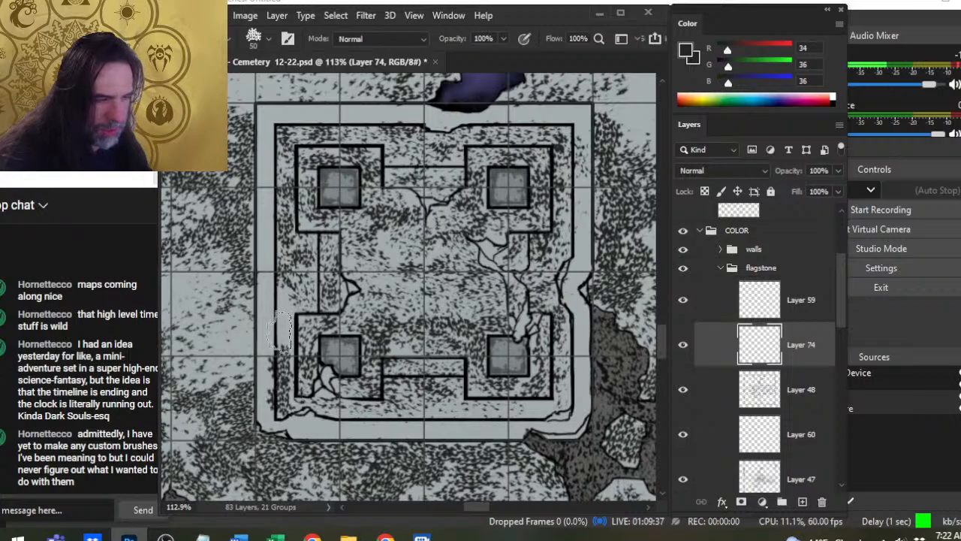
key(e)
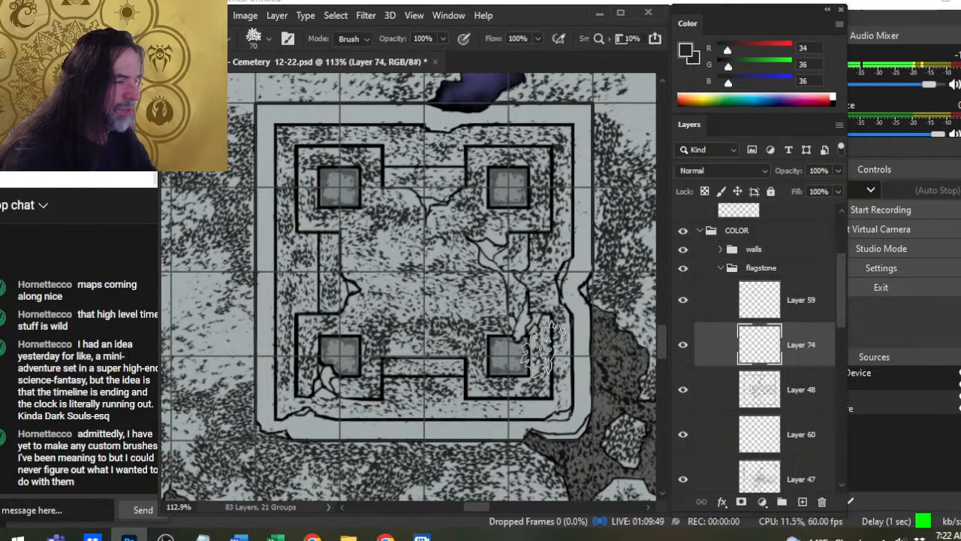
- Compare the ledge and floor stippling by toggling layer visibility, and merge Layer 74 down into Layer 48
key(z)
drag(554, 368, 627, 355)
right_click(714, 354)
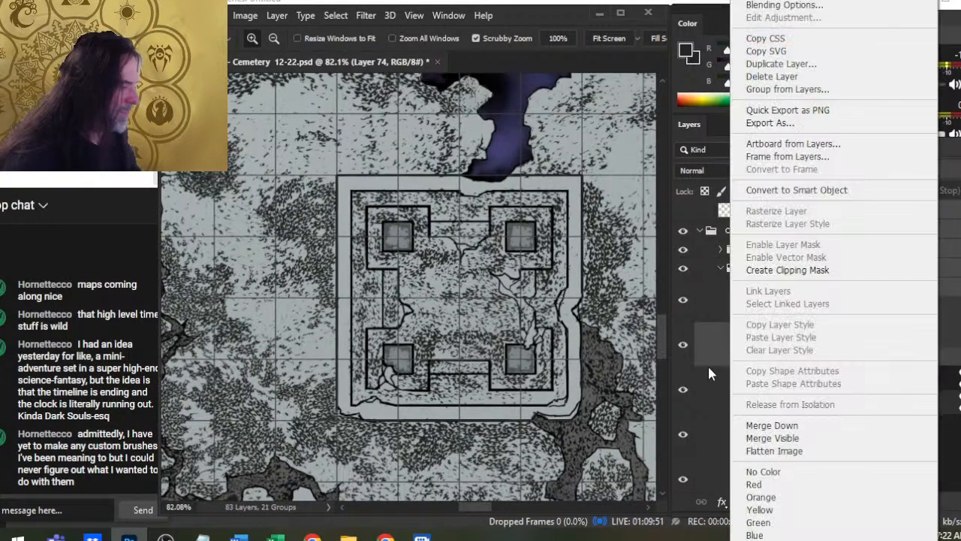
click(682, 406)
click(684, 409)
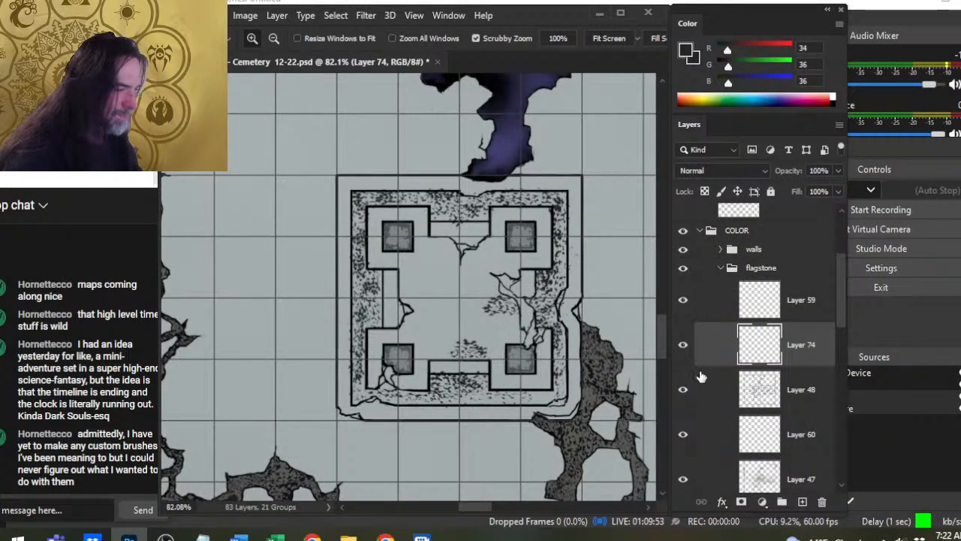
right_click(721, 379)
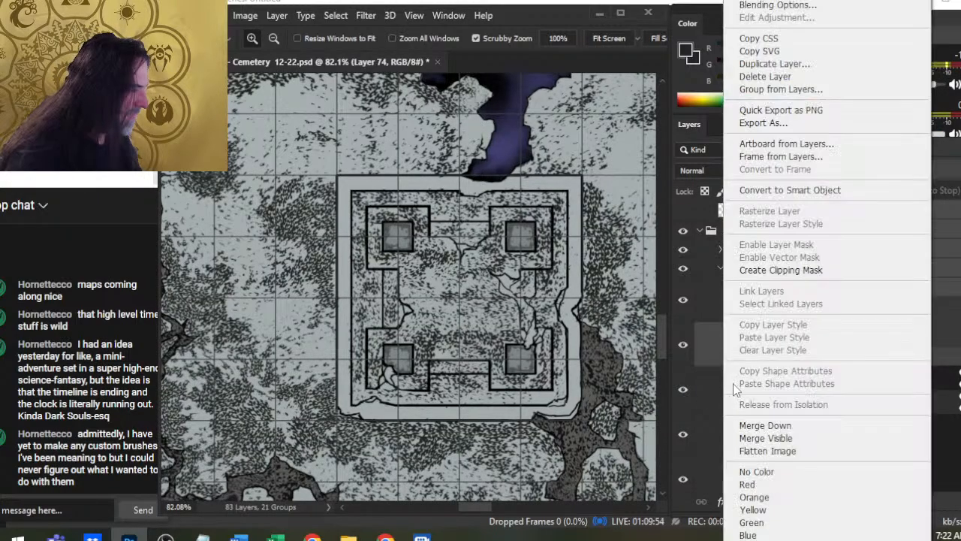
click(765, 425)
click(682, 345)
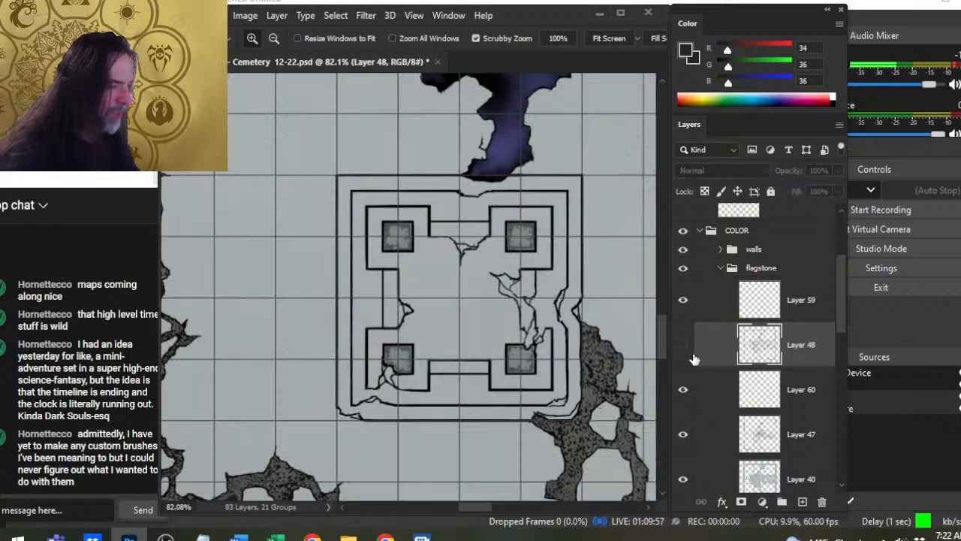
click(692, 357)
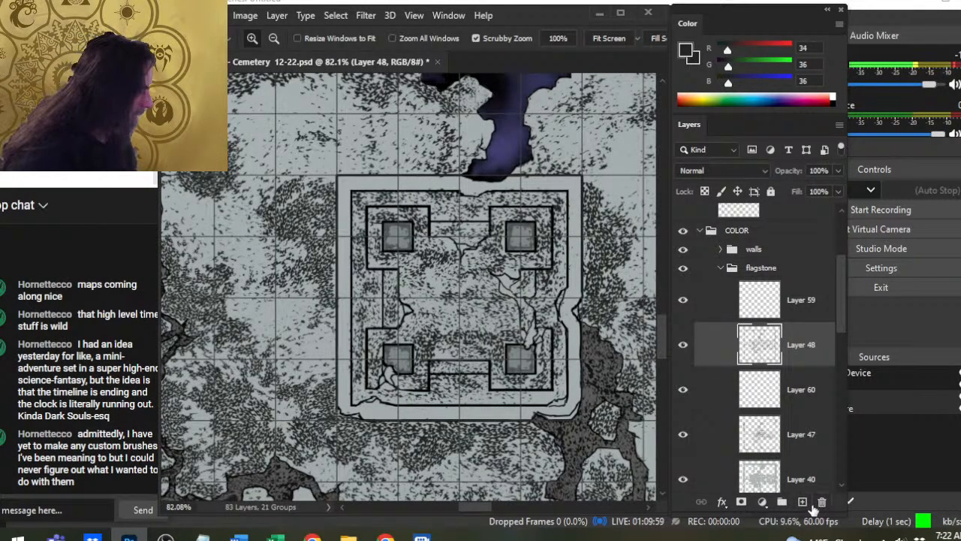
- Add a new layer above Layer 48 and stipple the structure's outer top border at brush sizes 50 and 45
click(802, 502)
mouse_move(339, 239)
mouse_down()
mouse_move(391, 218)
mouse_move(395, 267)
mouse_up()
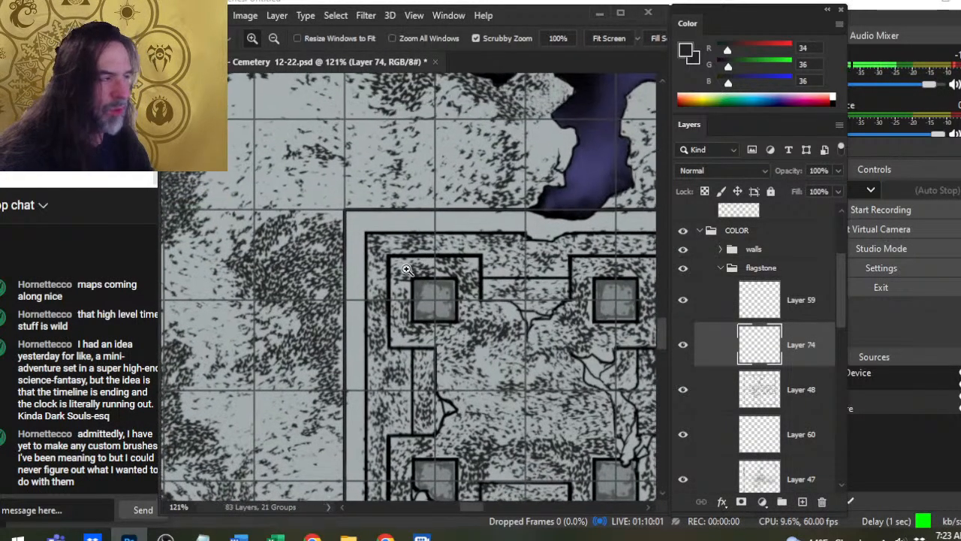
key(b)
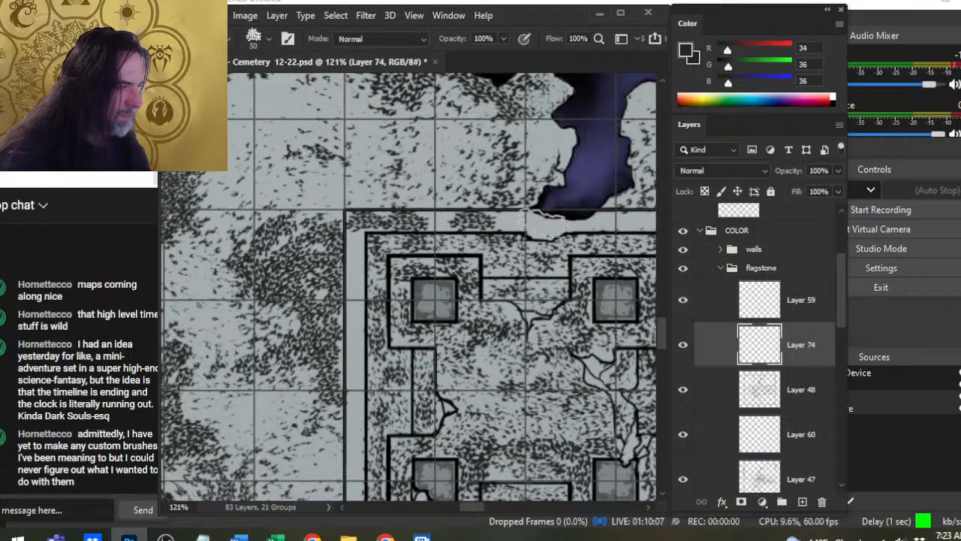
drag(534, 262, 461, 299)
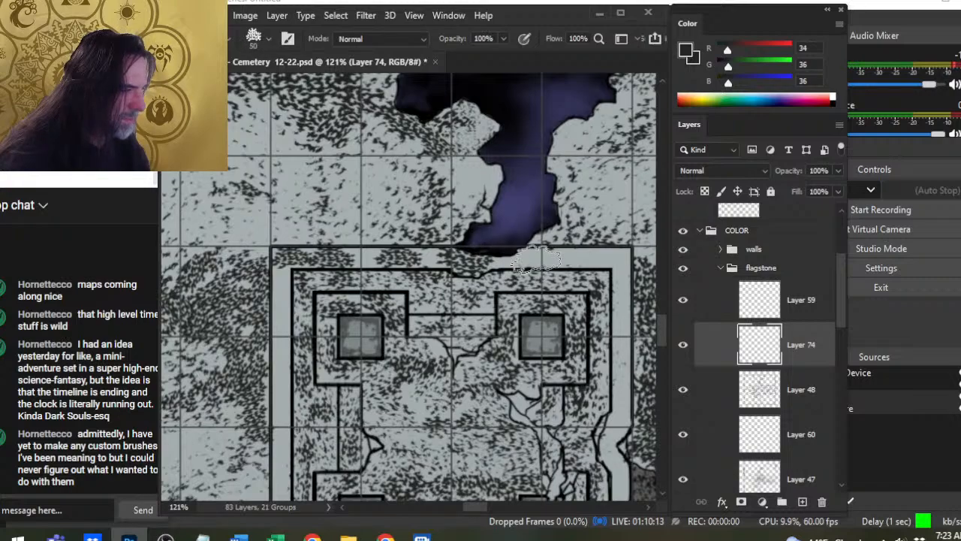
key(bracketleft)
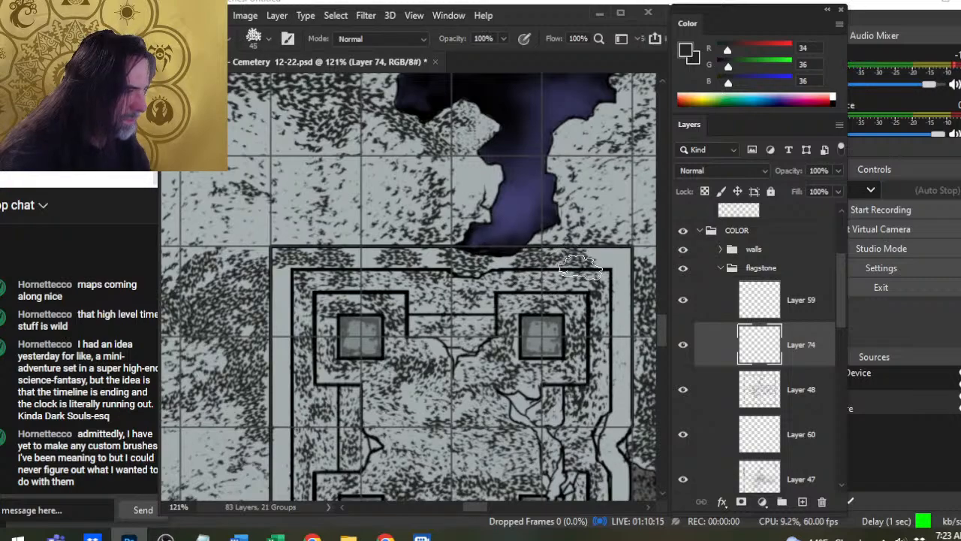
drag(612, 261, 604, 264)
drag(617, 321, 550, 289)
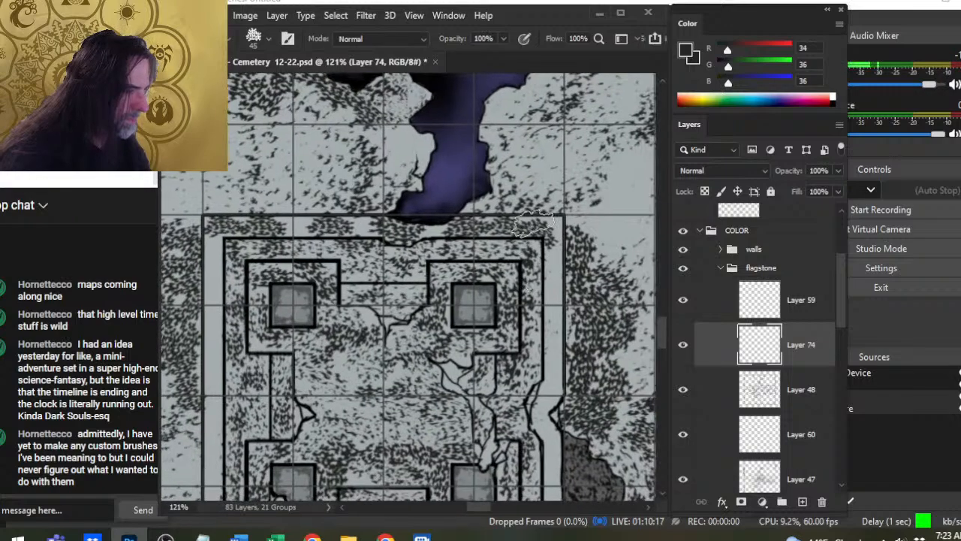
- Stipple the outer right border at brush size 50, and thin the right and top borders with the size 70 textured eraser
key(bracketright)
click(550, 406)
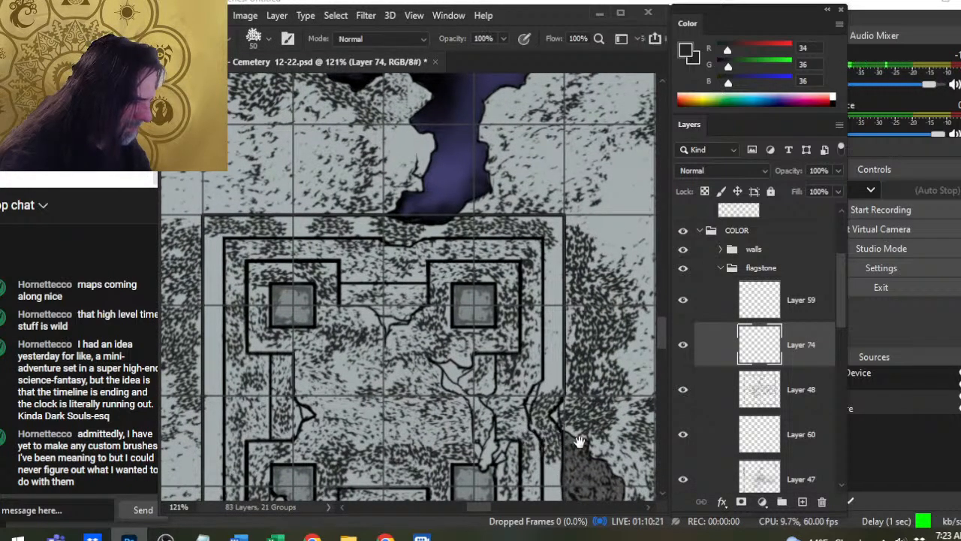
key(e)
mouse_move(577, 446)
mouse_down()
mouse_move(561, 359)
mouse_move(549, 356)
mouse_up()
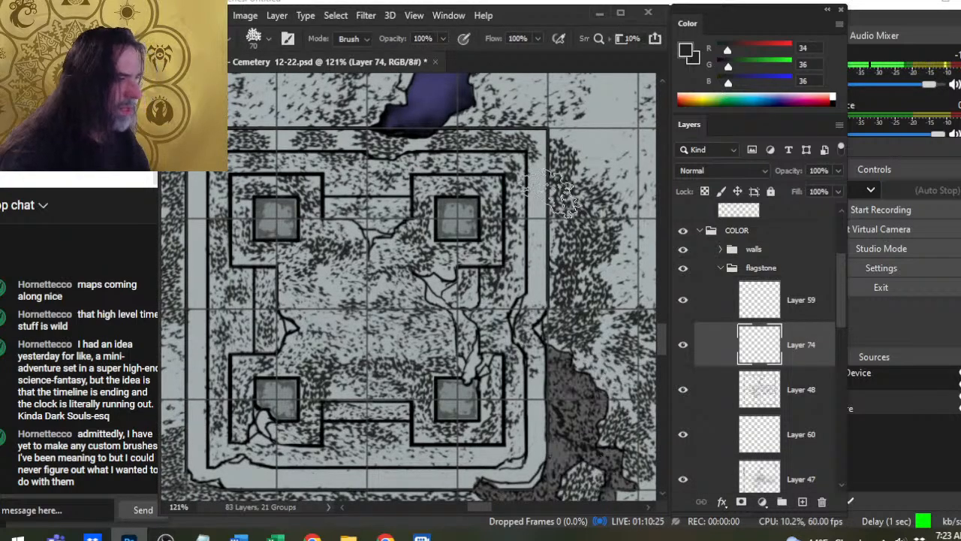
drag(417, 222, 449, 331)
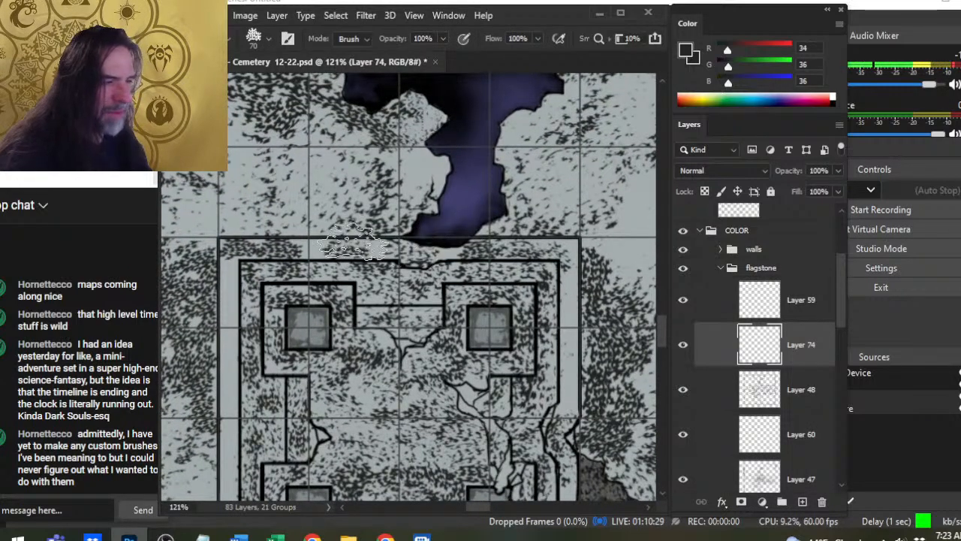
- Stipple the upper part of the outer left border at brush size 50, breaking it up with the size 70 eraser
drag(330, 353, 431, 342)
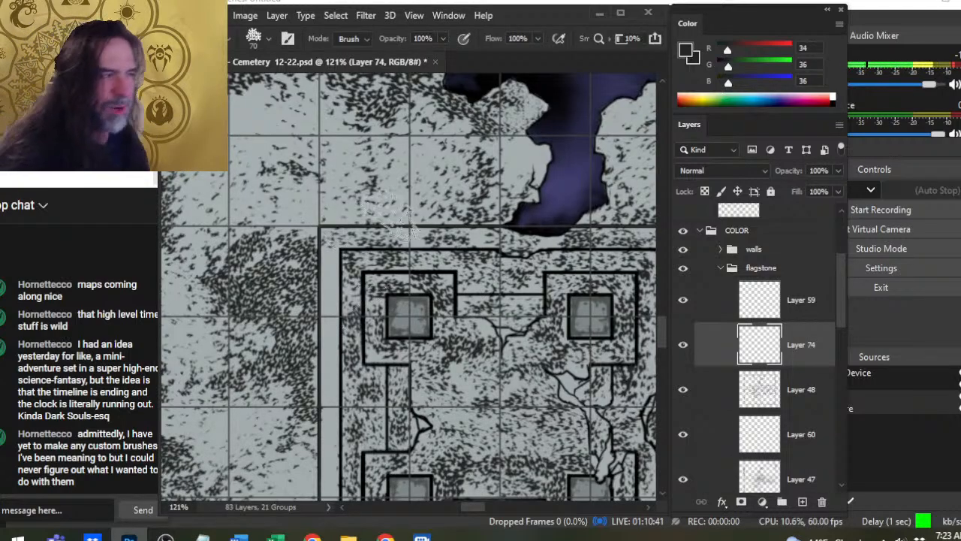
key(b)
key(bracketleft)
key(bracketleft)
key(bracketleft)
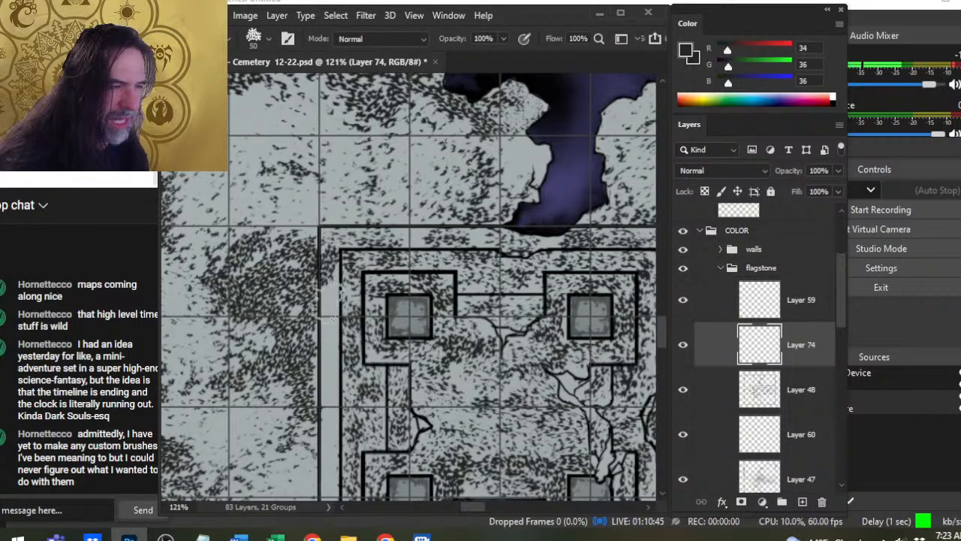
key(e)
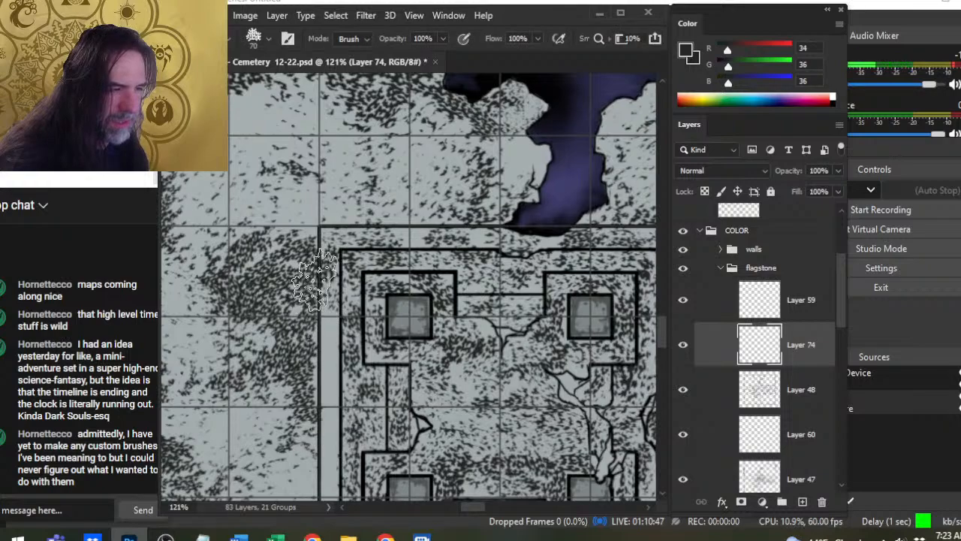
key(b)
key(e)
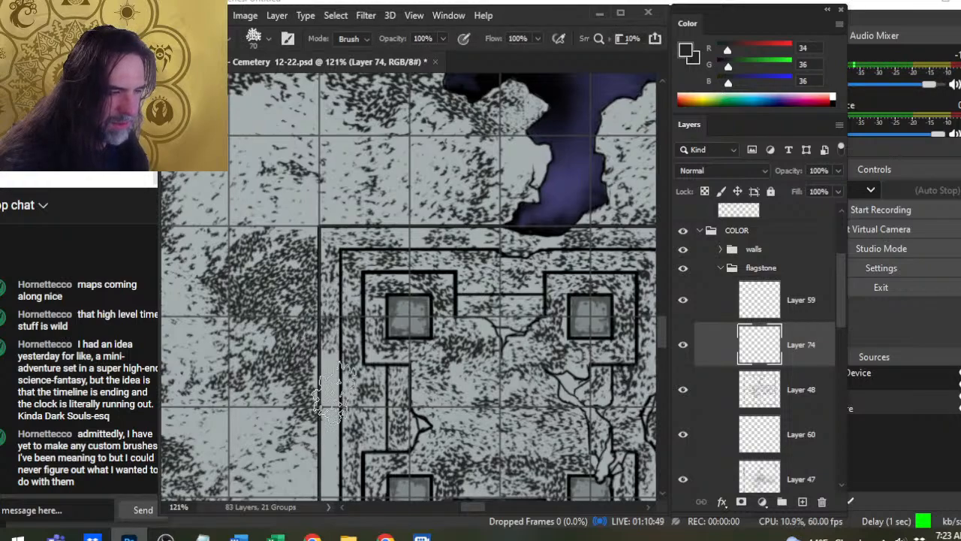
- Continue the stippling along the middle of the outer left border with the size 50 brush and size 70 textured eraser
drag(332, 407, 366, 262)
key(b)
key(e)
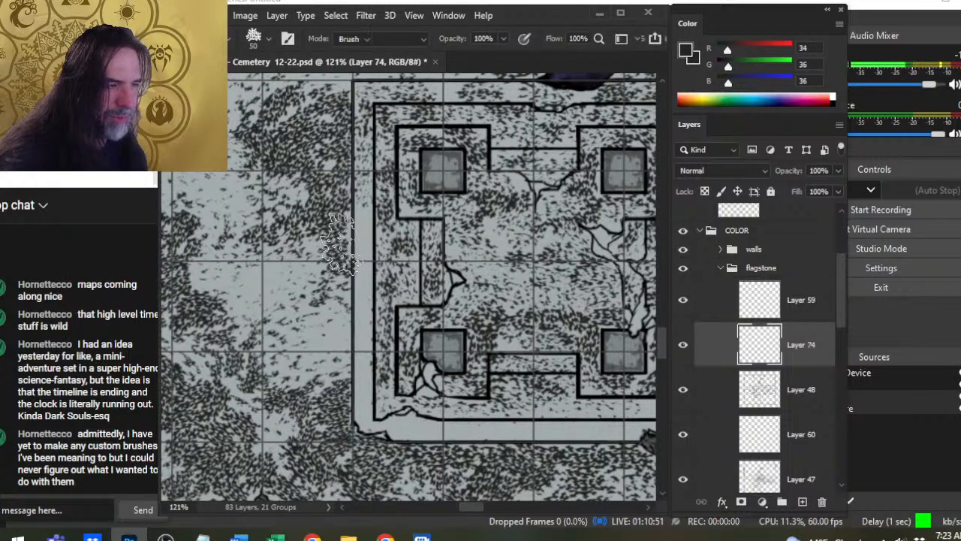
key(b)
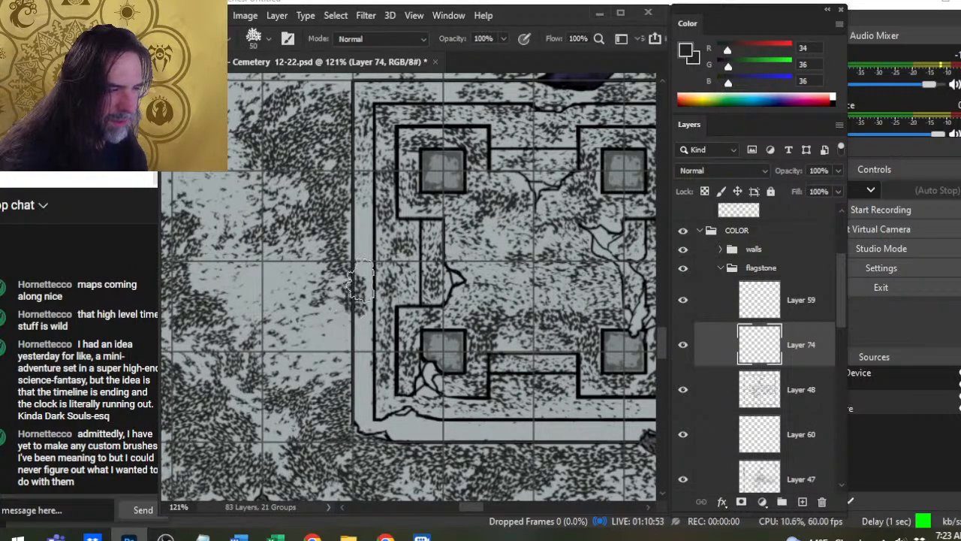
key(e)
key(b)
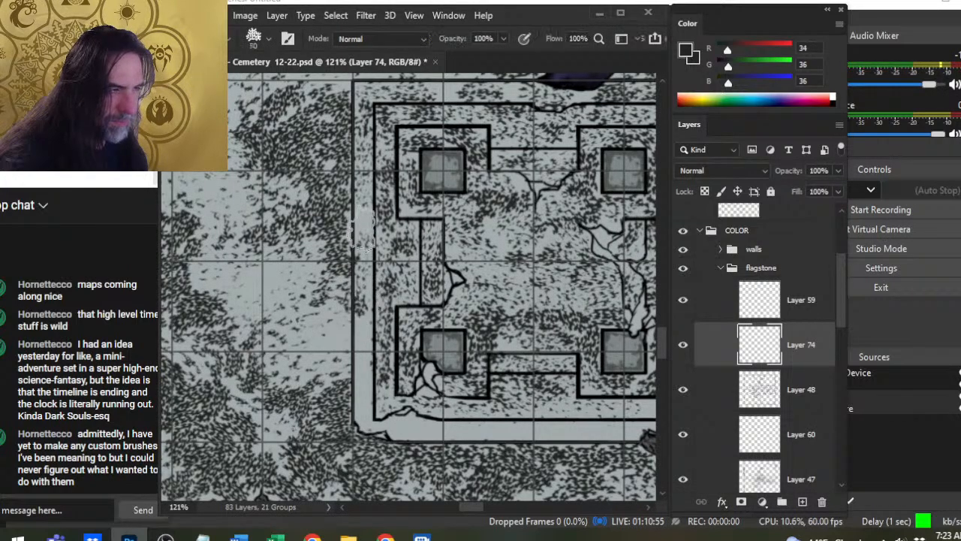
key(e)
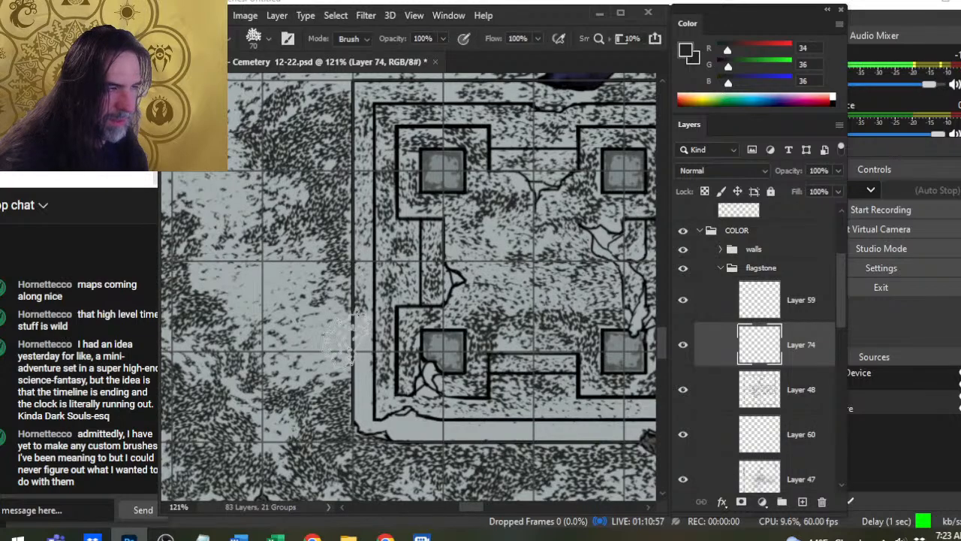
- Stipple the outer left border down toward the lower-left corner at brush size 50, softening the marks with the size 70 eraser
key(b)
key(e)
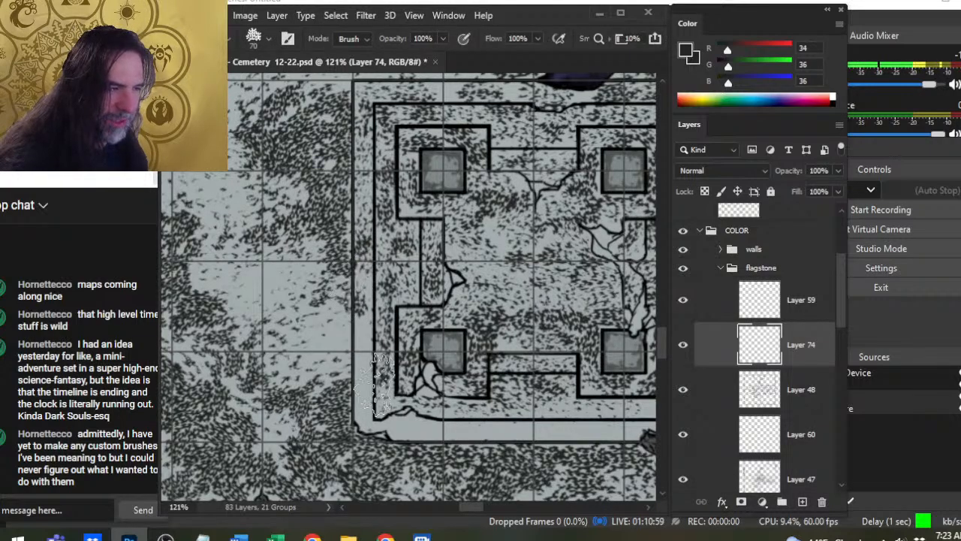
key(b)
key(e)
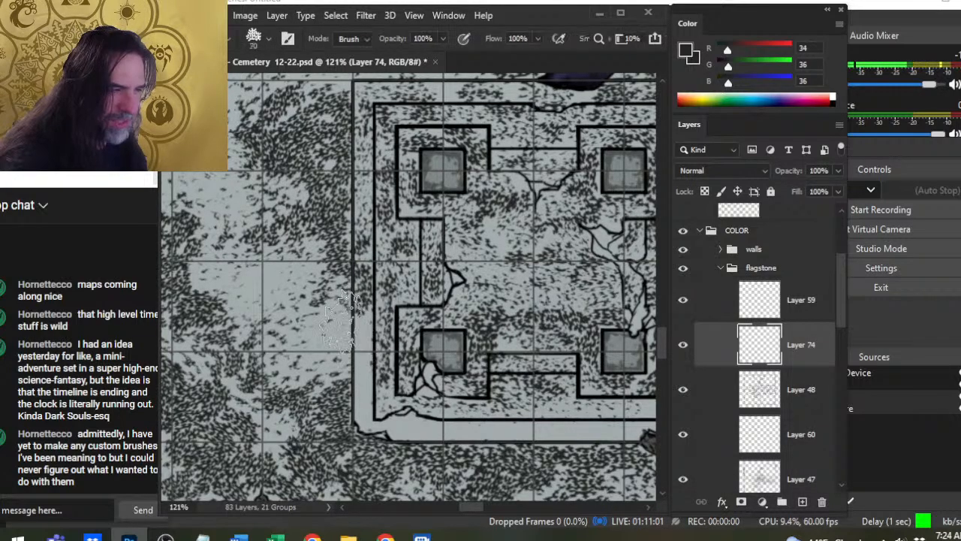
key(b)
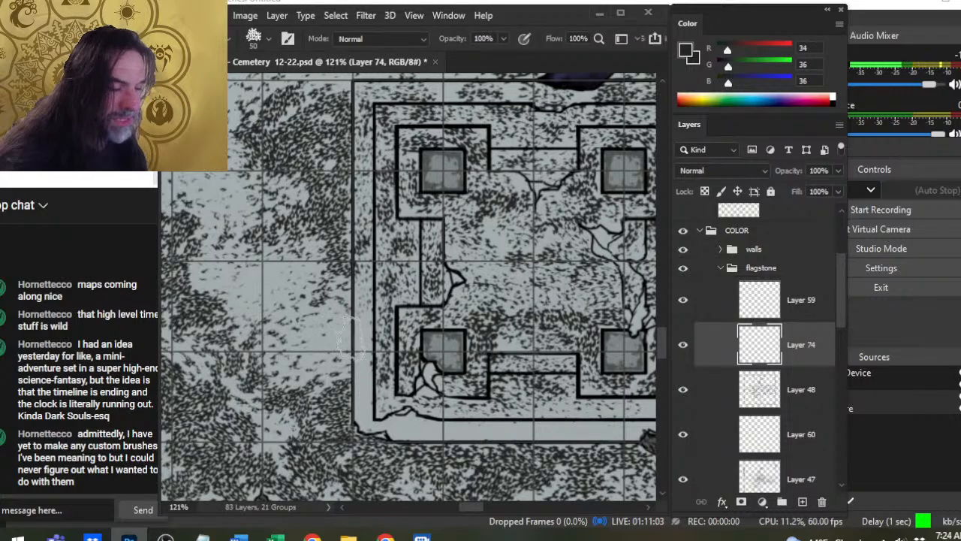
key(e)
key(b)
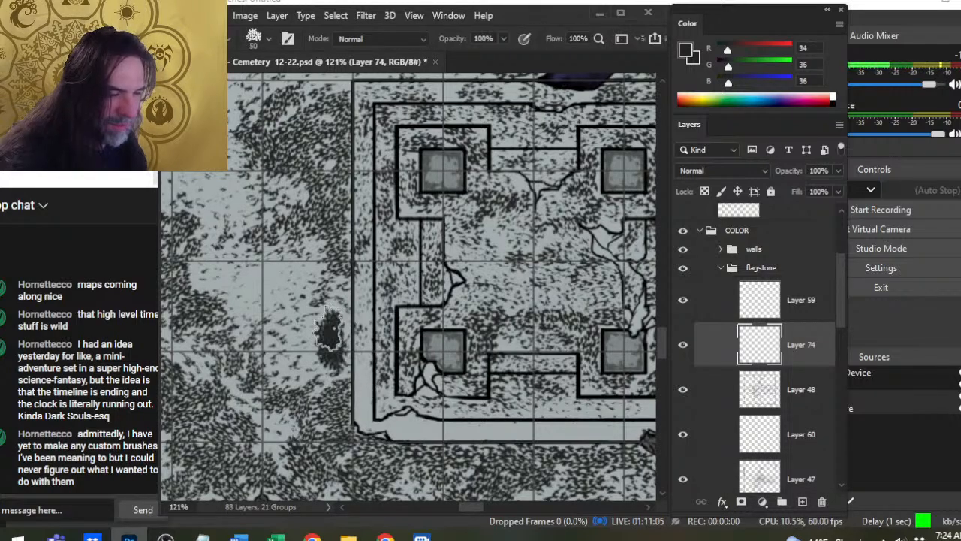
key(e)
- Stipple the outer bottom border along its length with the size 50 brush and thin it with the size 70 textured eraser
key(z)
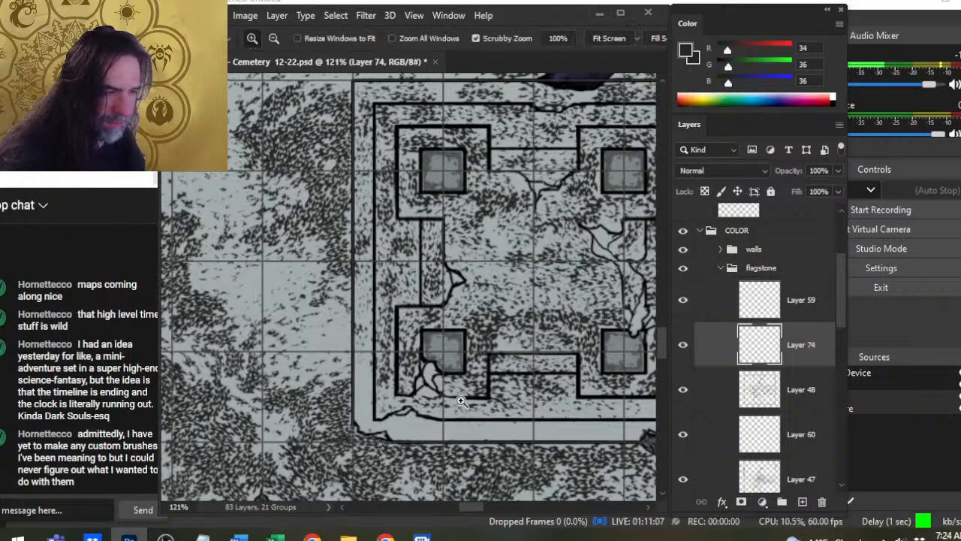
drag(459, 376, 409, 379)
drag(506, 429, 381, 337)
click(382, 337)
key(b)
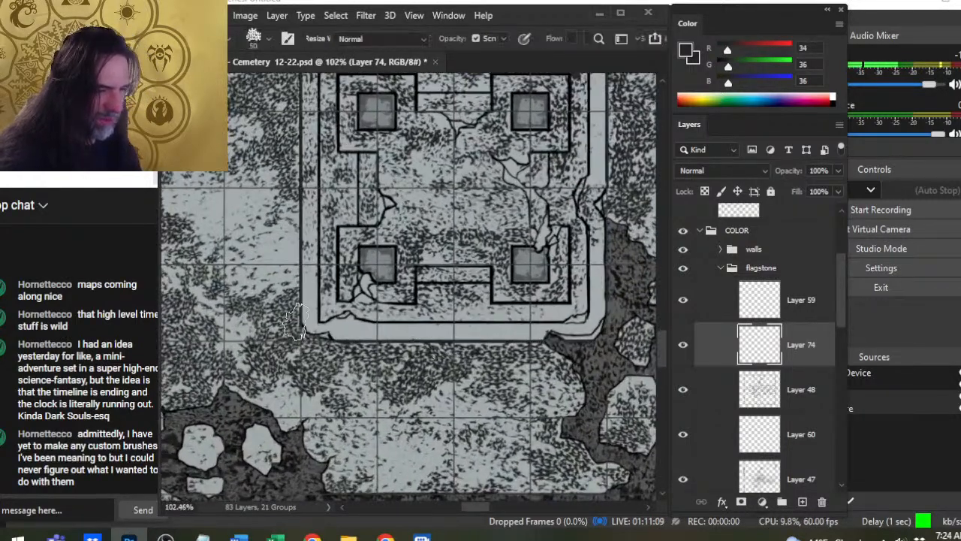
click(406, 334)
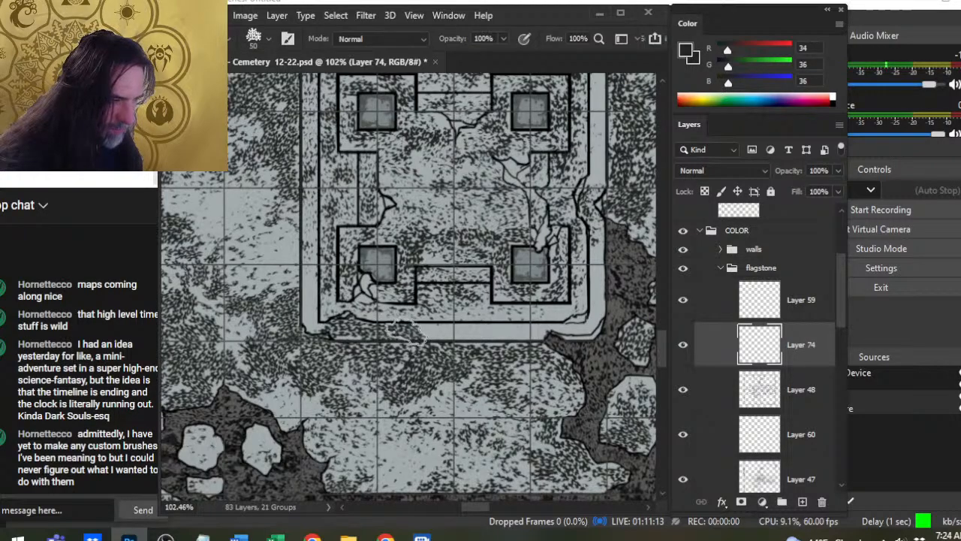
click(422, 335)
click(436, 334)
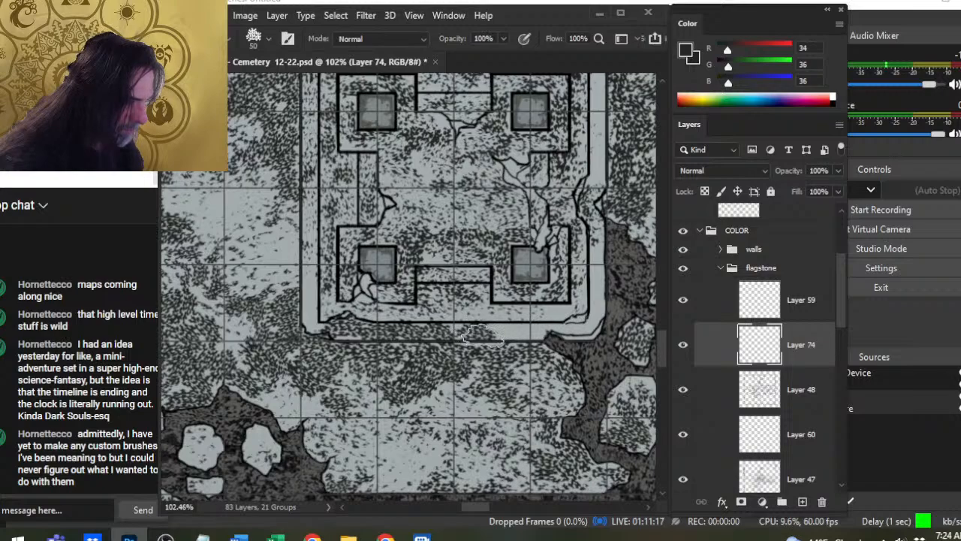
key(e)
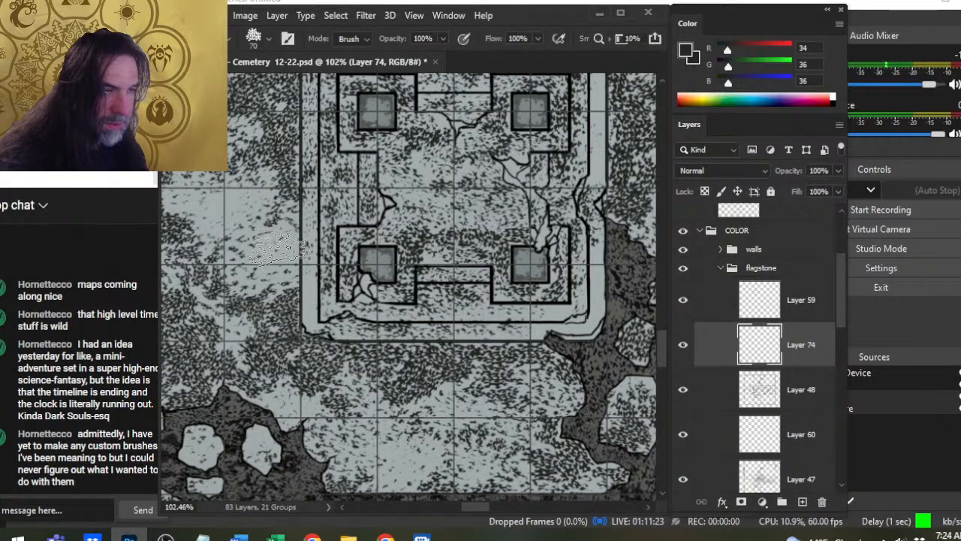
- Thin the stippling around the square structure's borders on Layer 48 with the textured eraser, reducing its size to 45
key(bracketleft)
key(bracketleft)
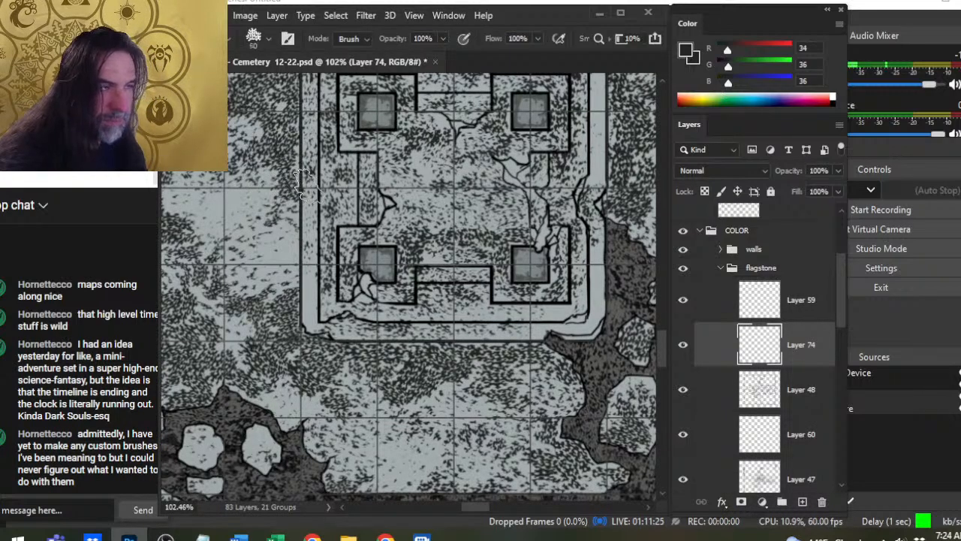
click(763, 382)
drag(421, 281, 506, 367)
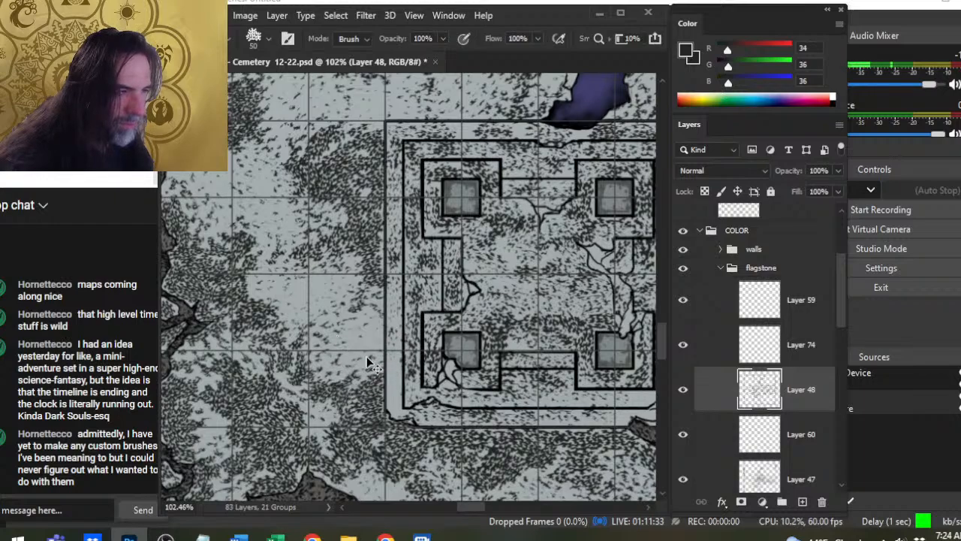
key(bracketleft)
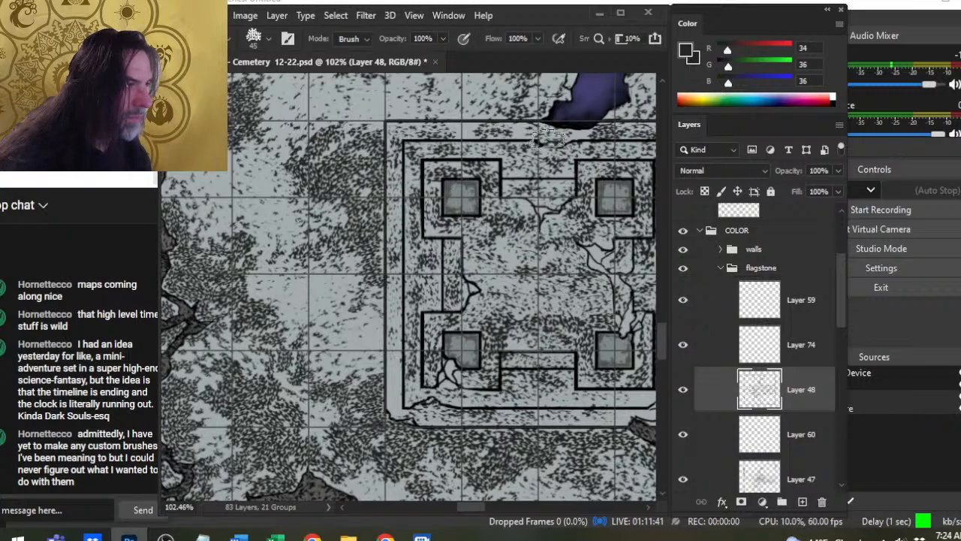
drag(527, 179, 359, 273)
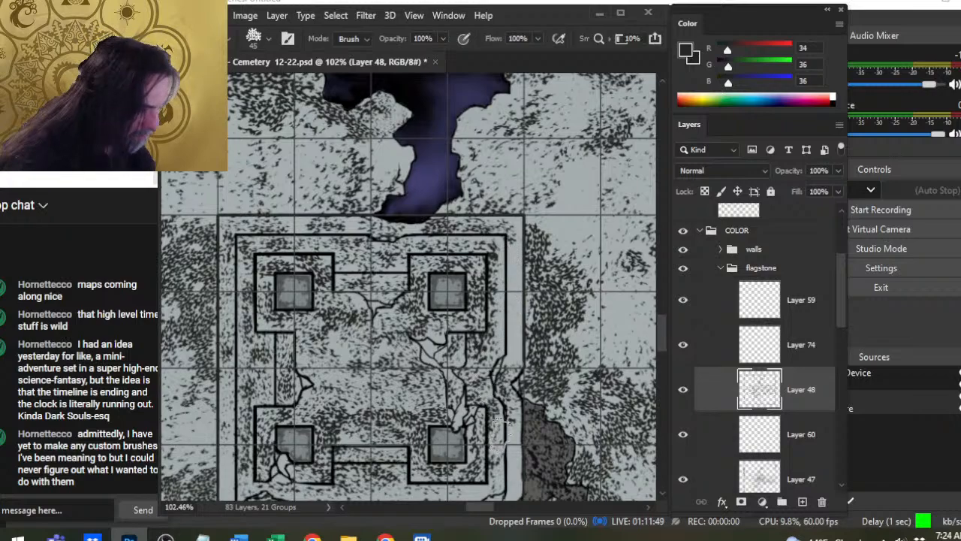
scroll(505, 451, down, 3)
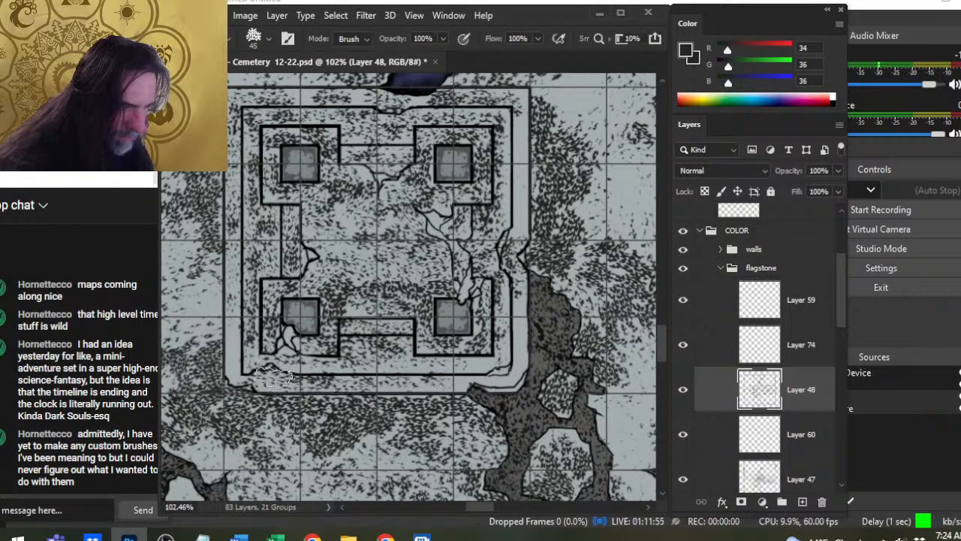
- Merge Layer 74 down into Layer 48
click(761, 353)
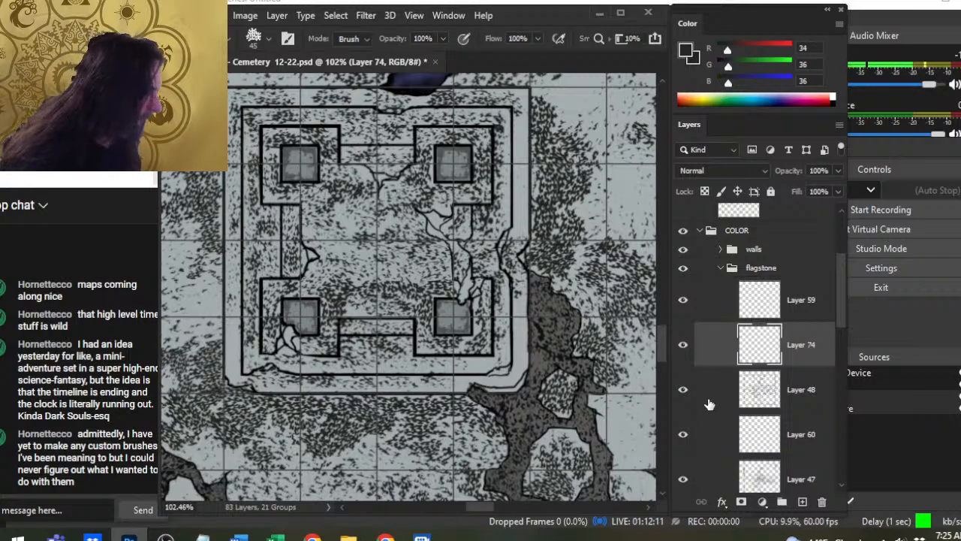
right_click(711, 350)
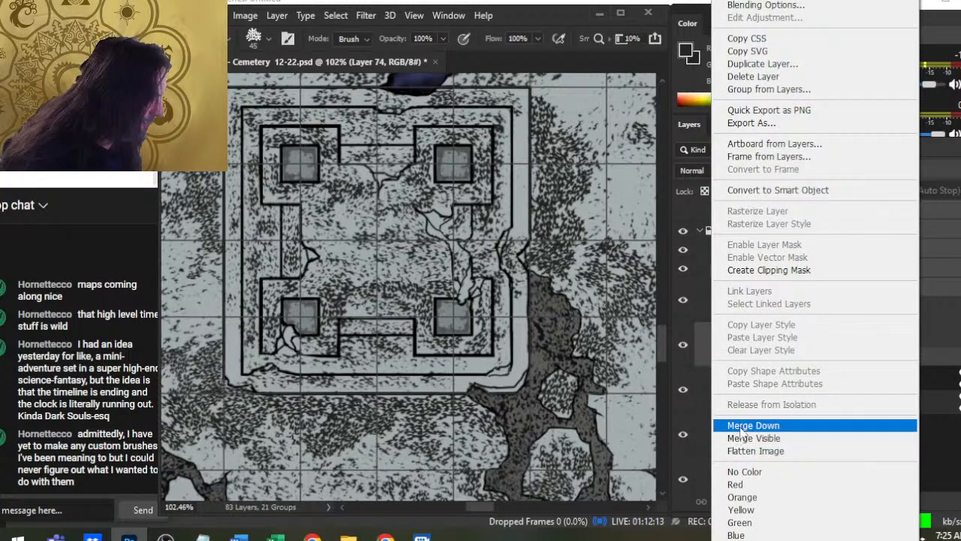
click(742, 427)
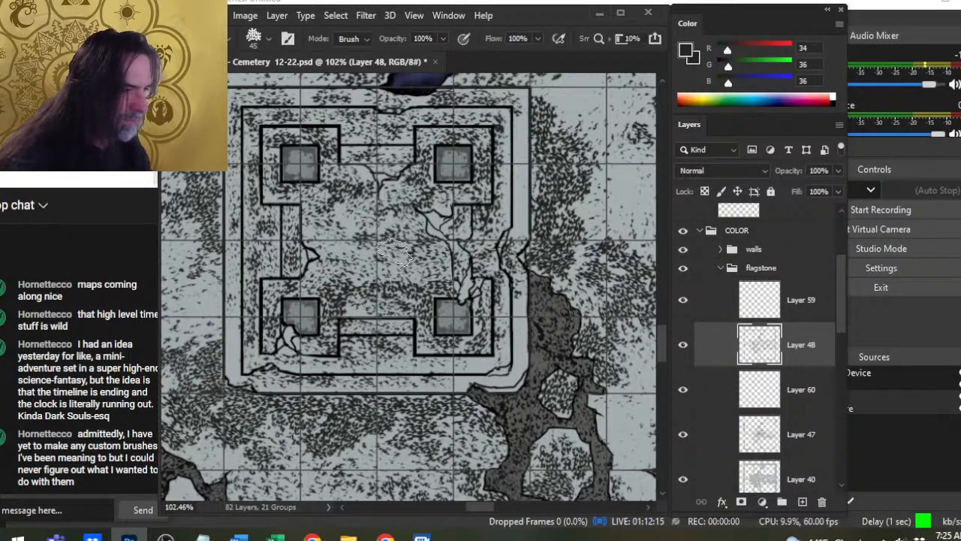
- Erase thin, straight highlights along the square structure's ledge edges on Layer 48 with the eraser reduced to size 9
right_click(409, 255)
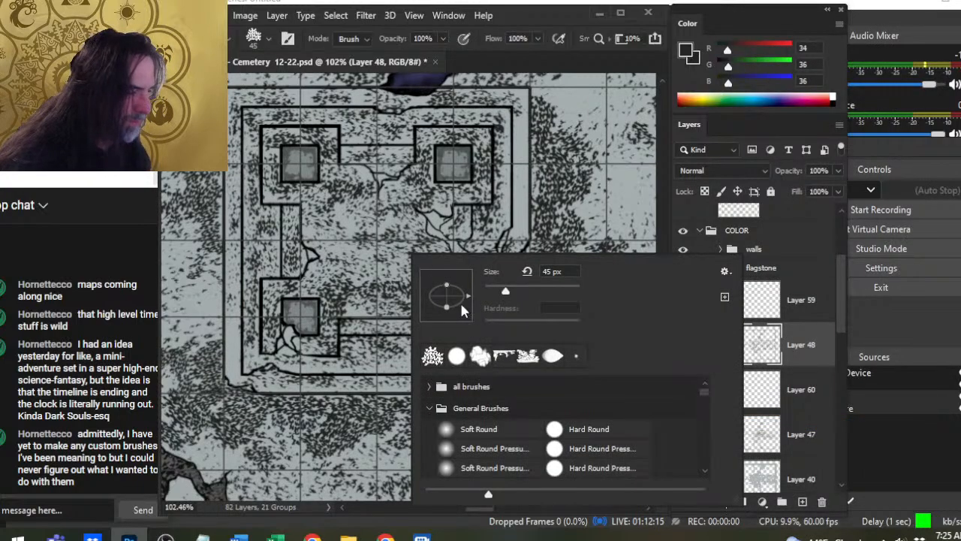
click(543, 23)
key(bracketleft)
key(bracketleft)
key(bracketleft)
key(bracketleft)
key(bracketleft)
key(bracketleft)
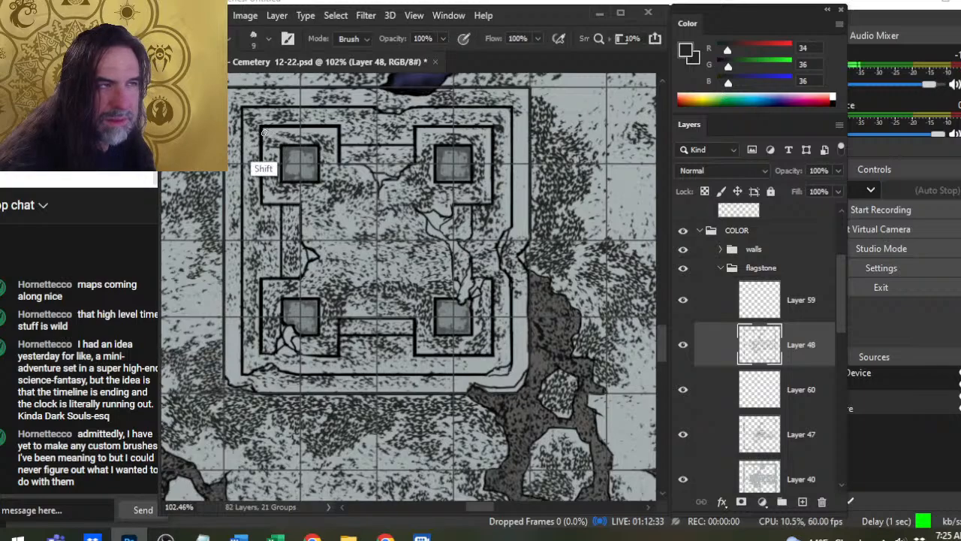
key(shift)
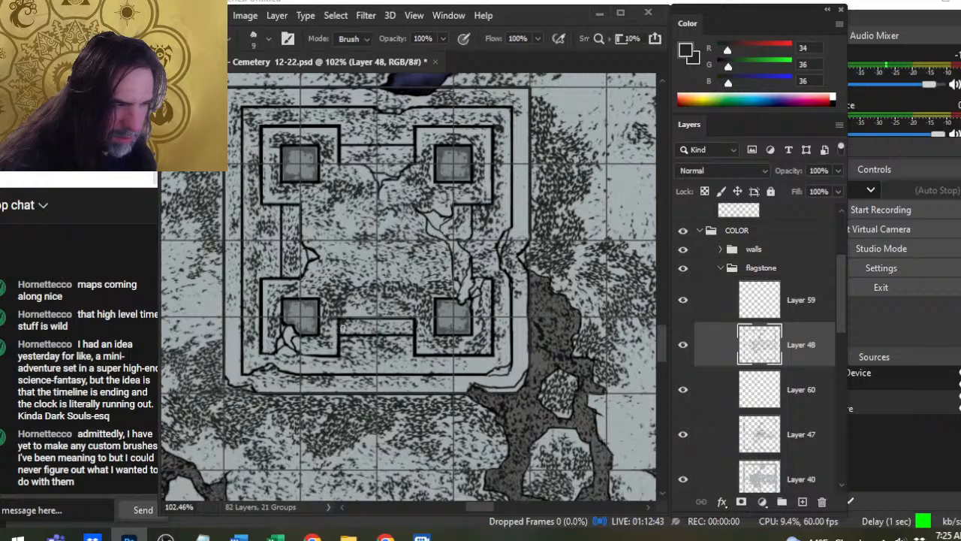
drag(345, 332, 406, 334)
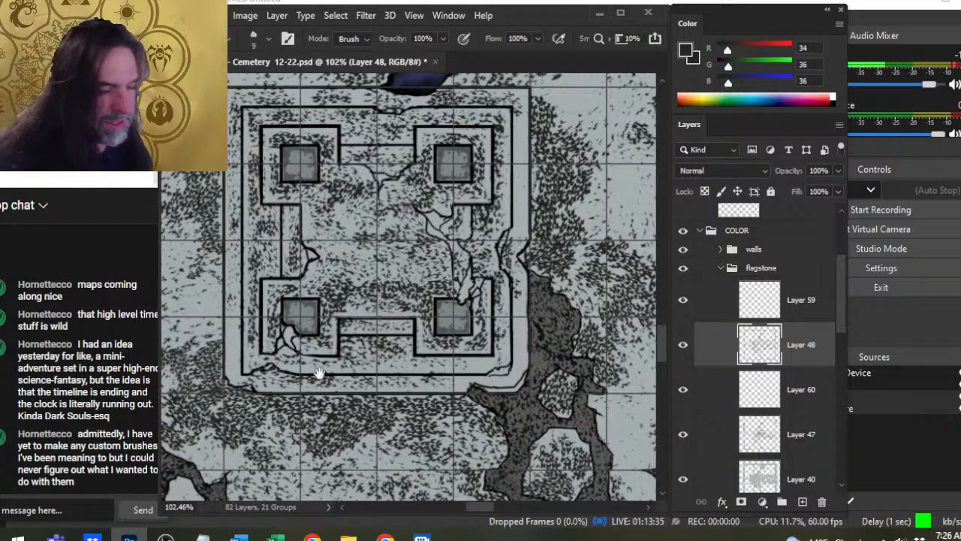
- Check Layer 48's texture in the tomb chamber, then erase a thin highlight along the lower ledge edge beneath the large rubble patch
drag(319, 373, 357, 357)
key(z)
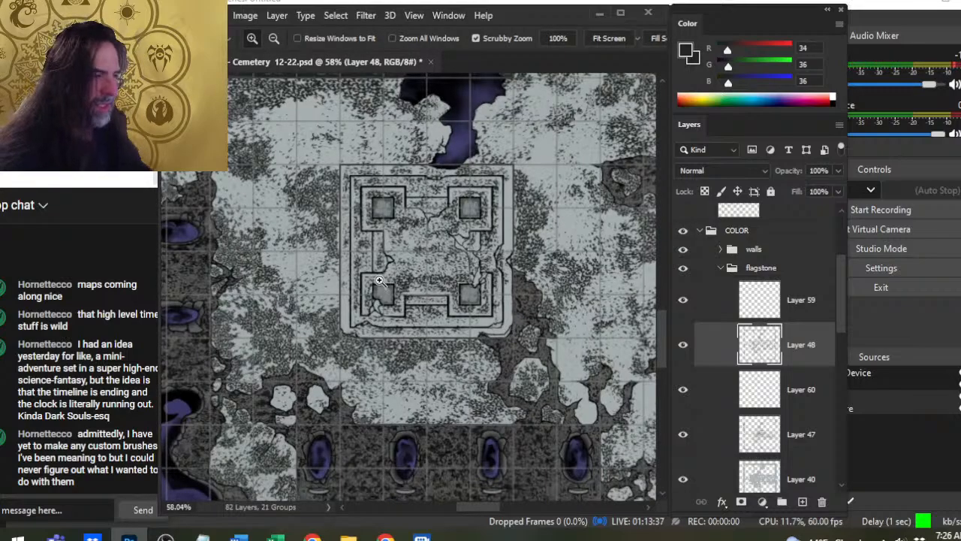
drag(525, 304, 462, 374)
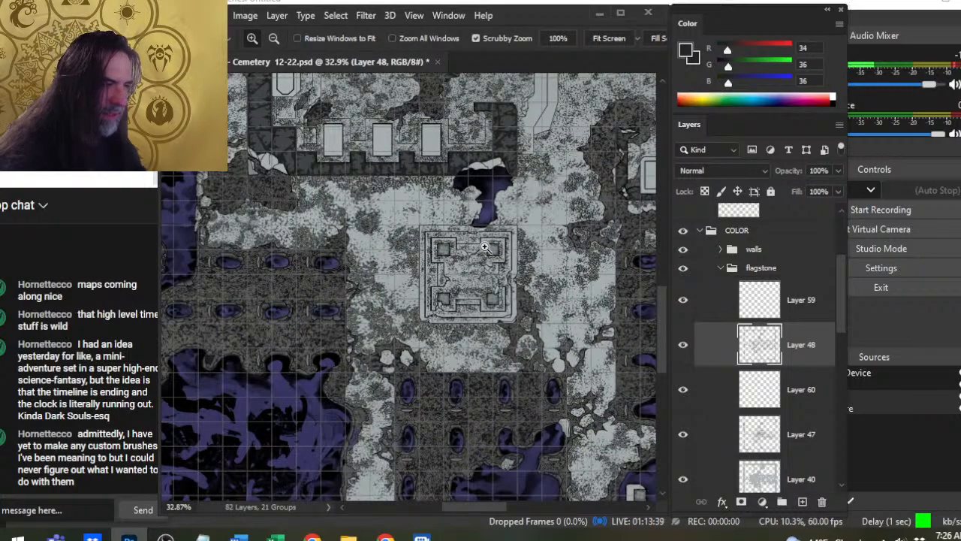
drag(487, 246, 548, 260)
drag(426, 156, 593, 485)
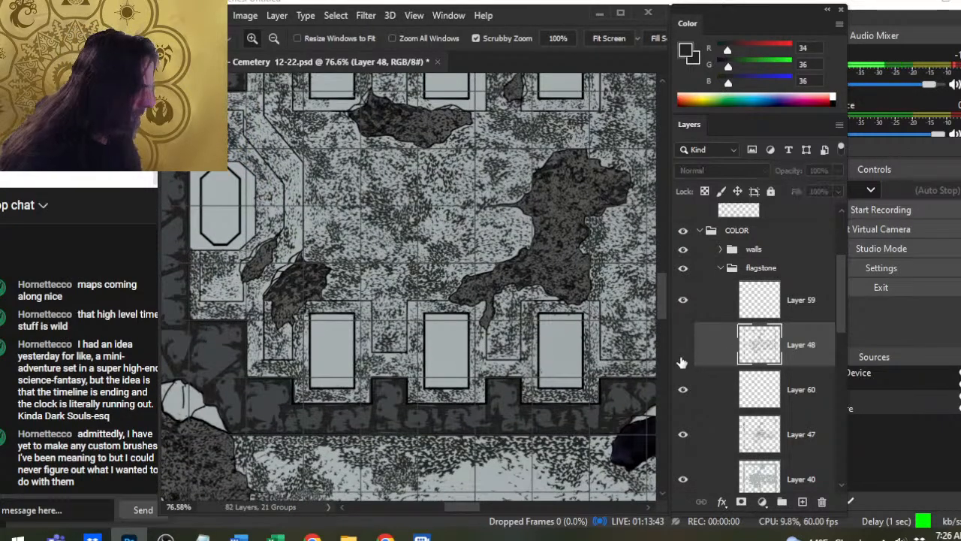
click(684, 347)
click(684, 347)
drag(530, 289, 552, 288)
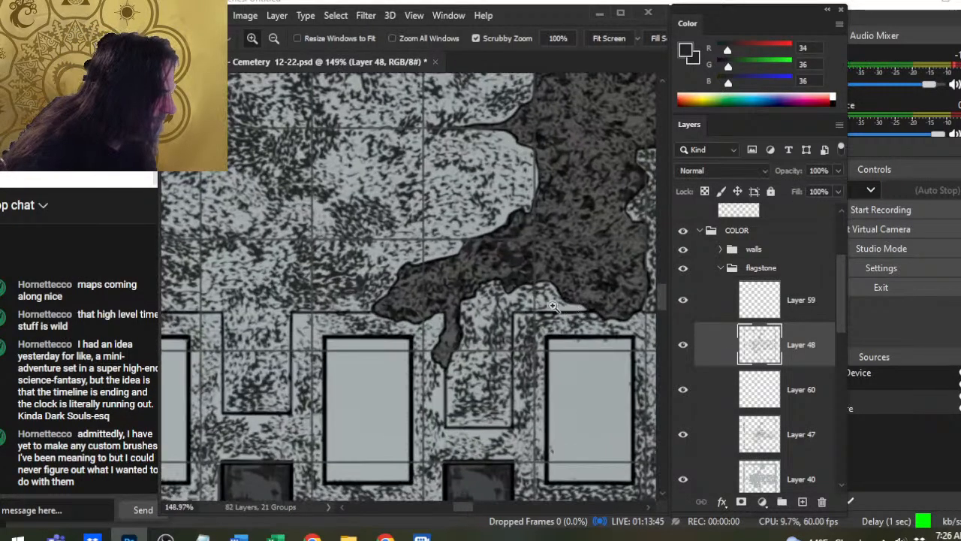
key(b)
drag(521, 317, 586, 318)
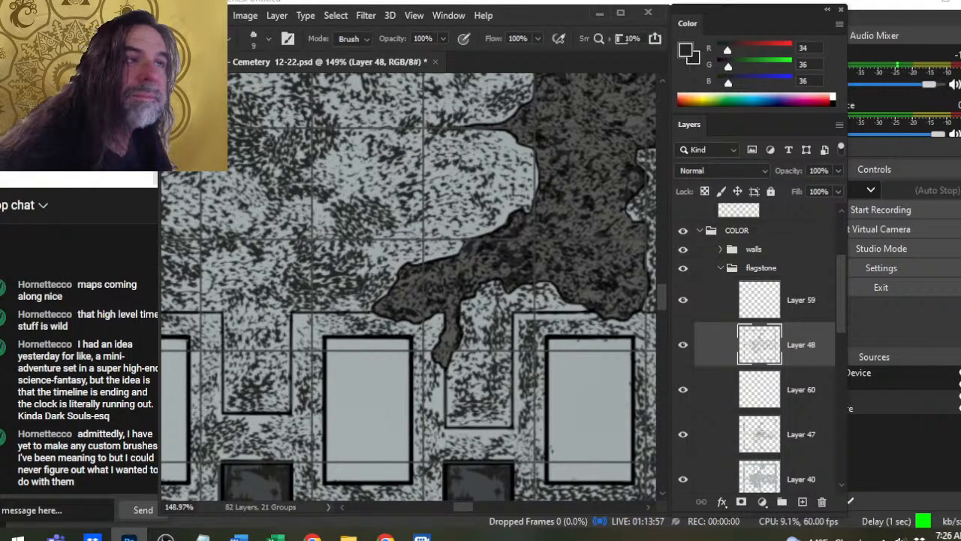
- Erase thin highlights along the ledge edges around the lower row of rectangular slabs with the size 9 eraser
key(b)
key(e)
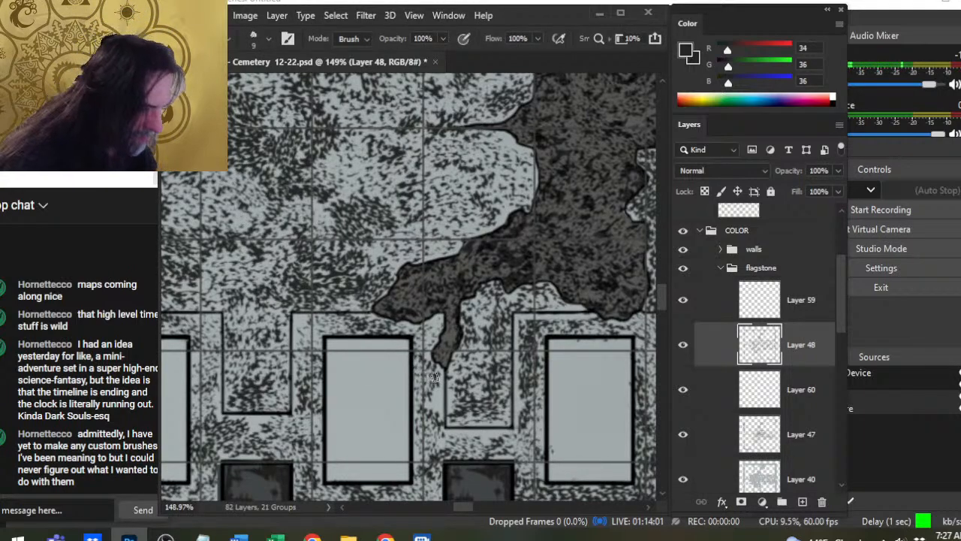
drag(440, 371, 440, 429)
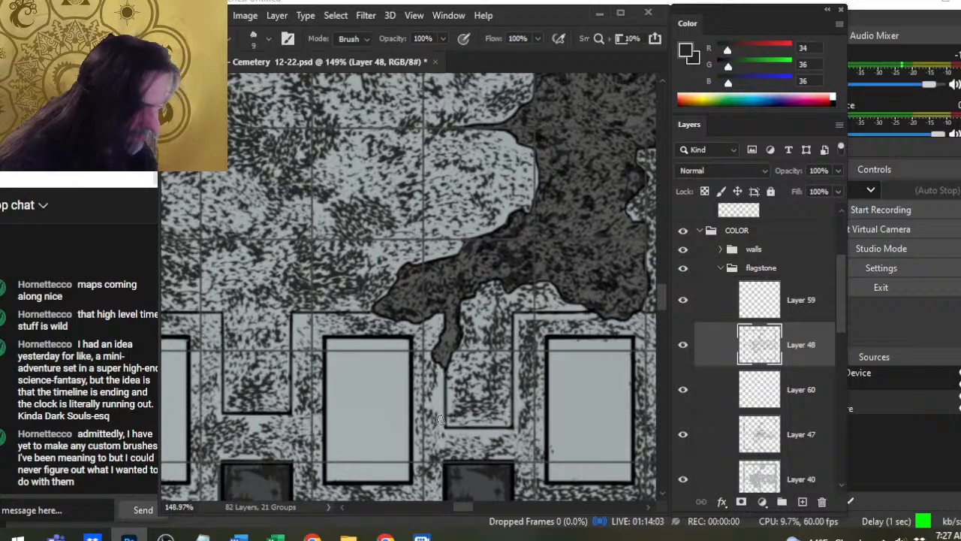
drag(300, 316, 365, 316)
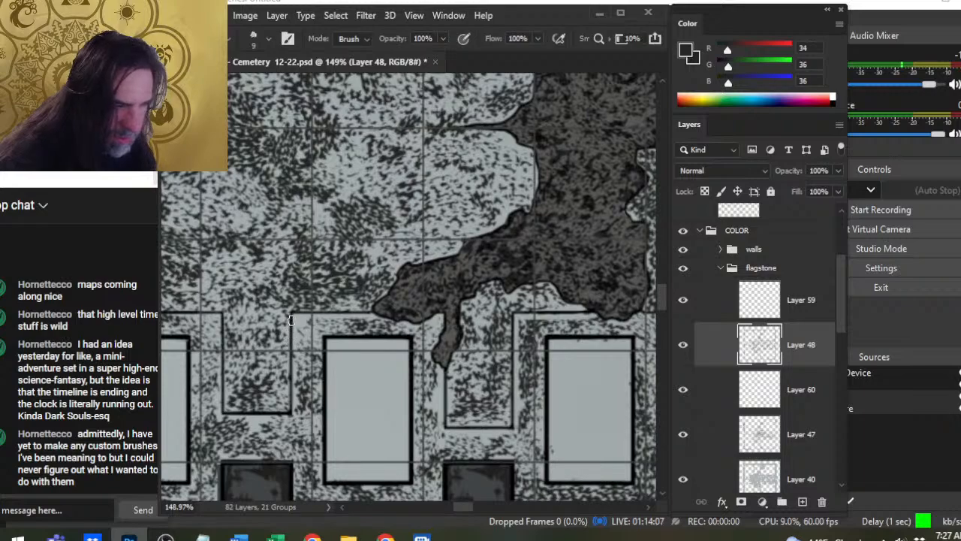
mouse_move(294, 323)
mouse_down()
mouse_move(291, 418)
mouse_move(207, 387)
mouse_move(216, 414)
mouse_move(215, 364)
mouse_move(429, 390)
mouse_move(490, 370)
mouse_up()
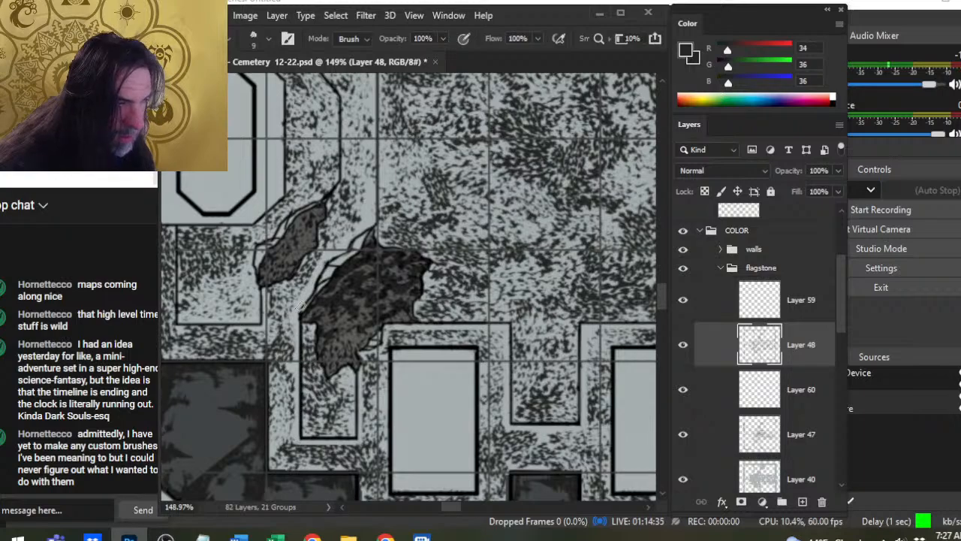
- Erase a straight highlight along the outer angled ledge beside the octagonal tomb, continuing up to the chamber's upper-left recess
drag(422, 240, 443, 386)
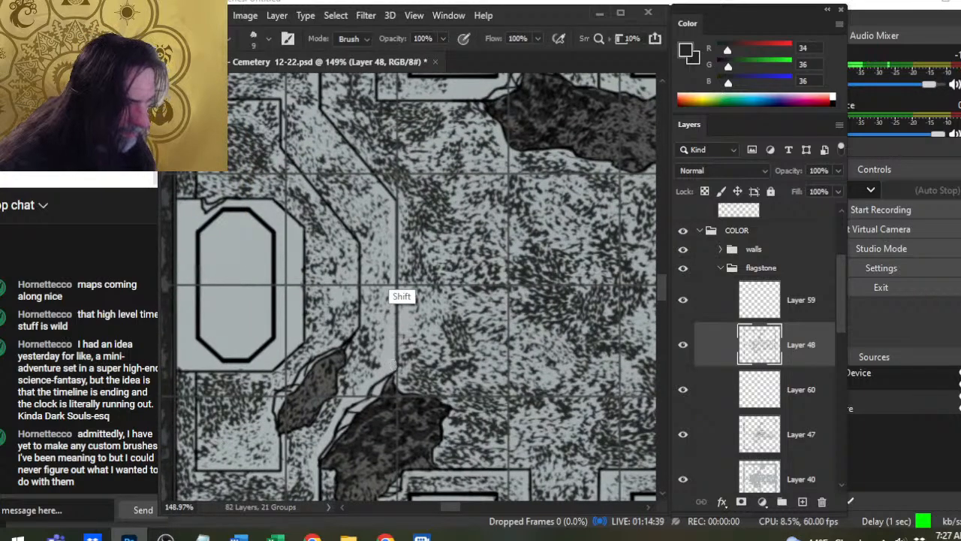
drag(396, 224, 417, 288)
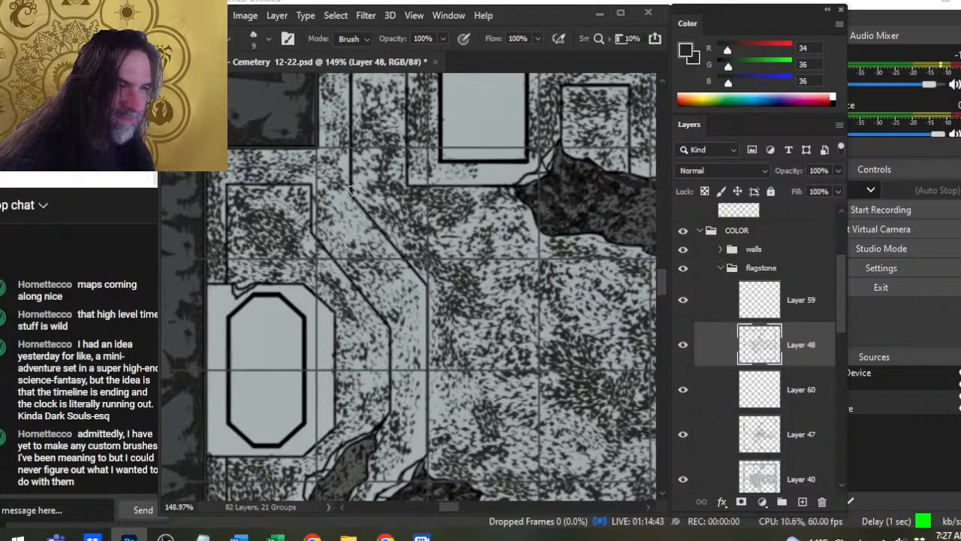
drag(350, 190, 379, 293)
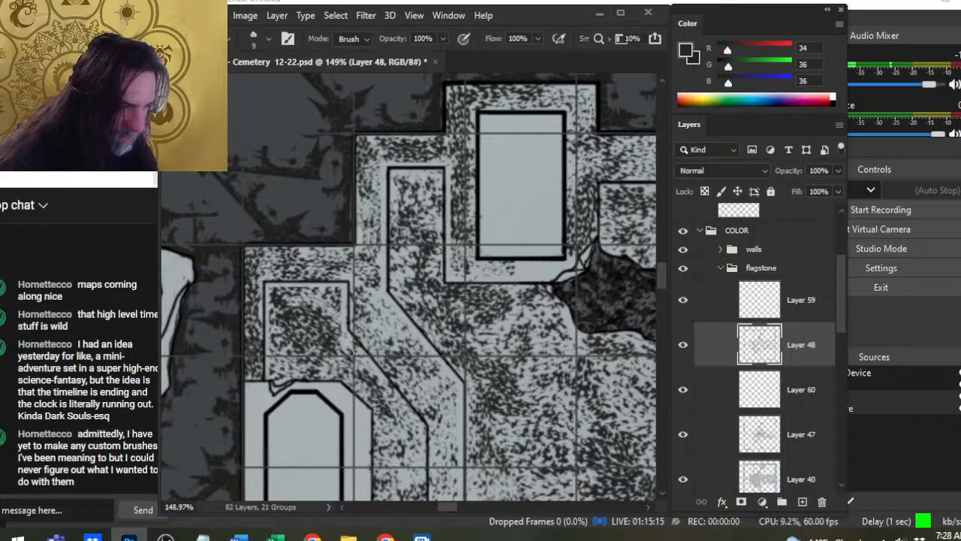
- Highlight the inner angled ledge around the octagonal tomb by erasing a thin strip of stippling at size 9
drag(386, 372, 341, 299)
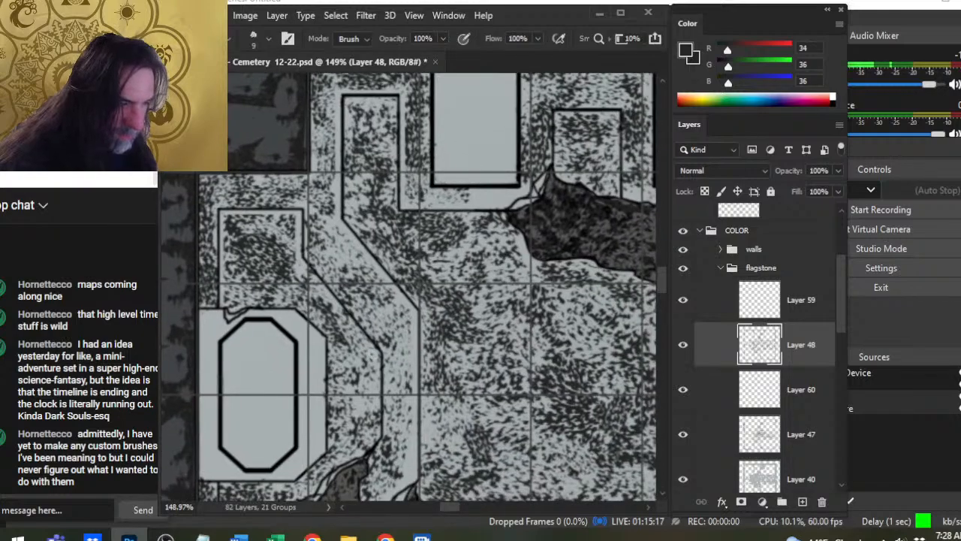
shift+click(377, 358)
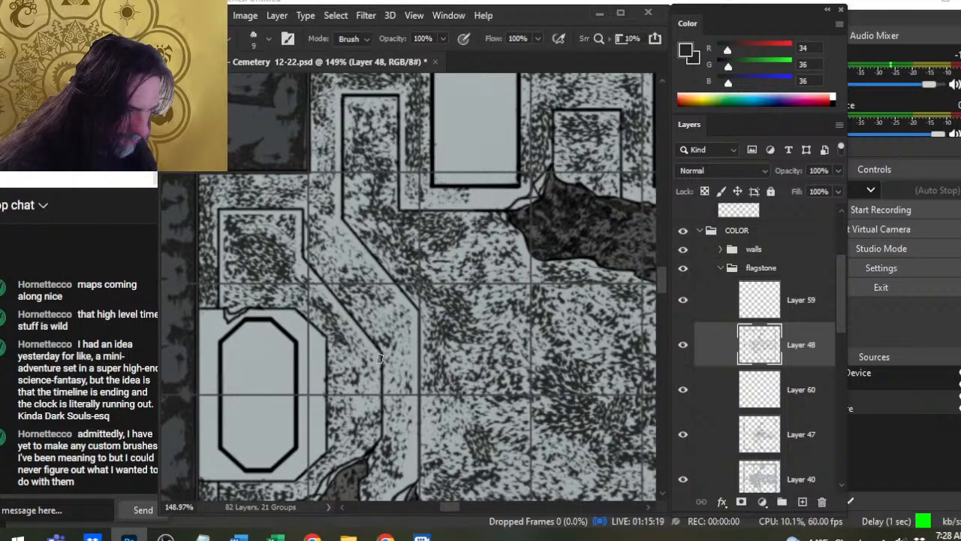
drag(392, 398, 419, 347)
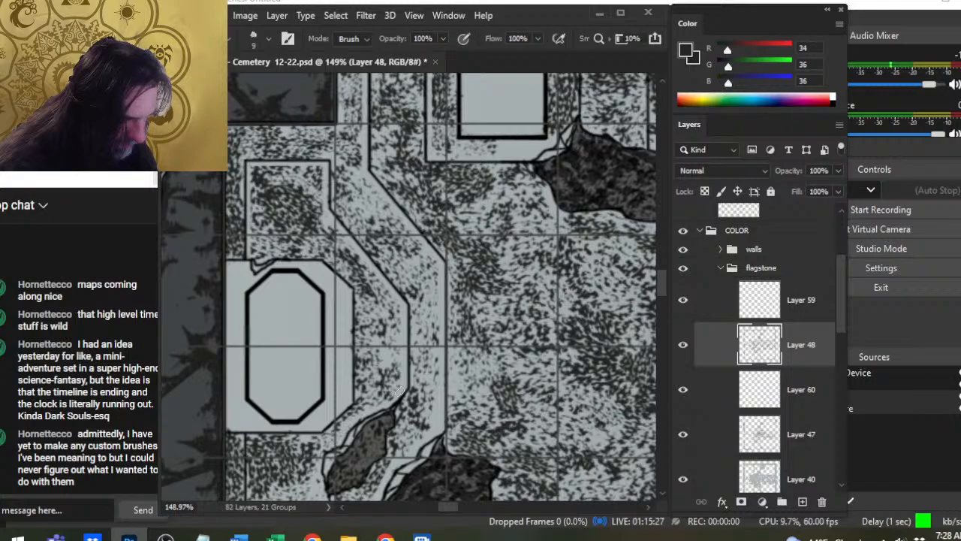
- Erase thin highlights along the edges of the square panel below the octagonal tomb with the size 9 eraser
drag(335, 465, 392, 323)
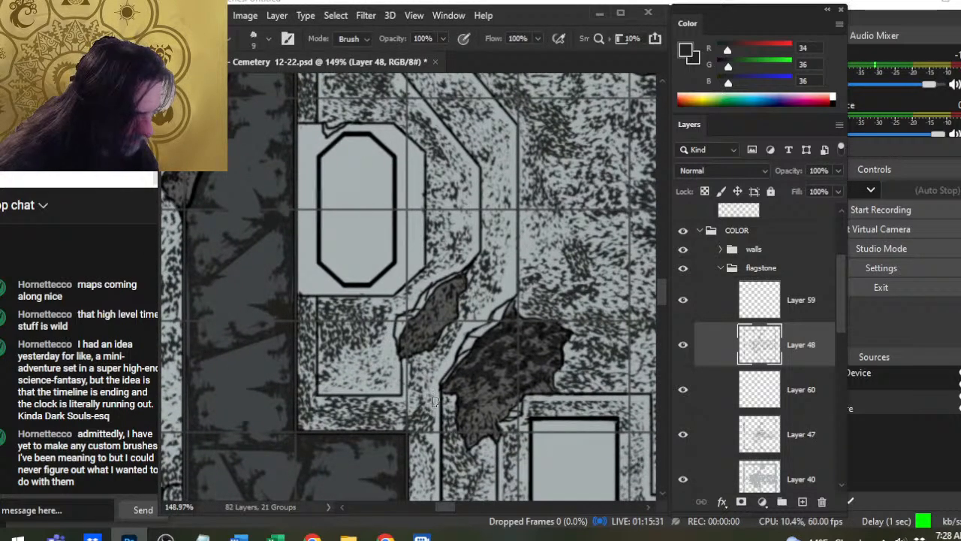
key(z)
drag(510, 302, 453, 302)
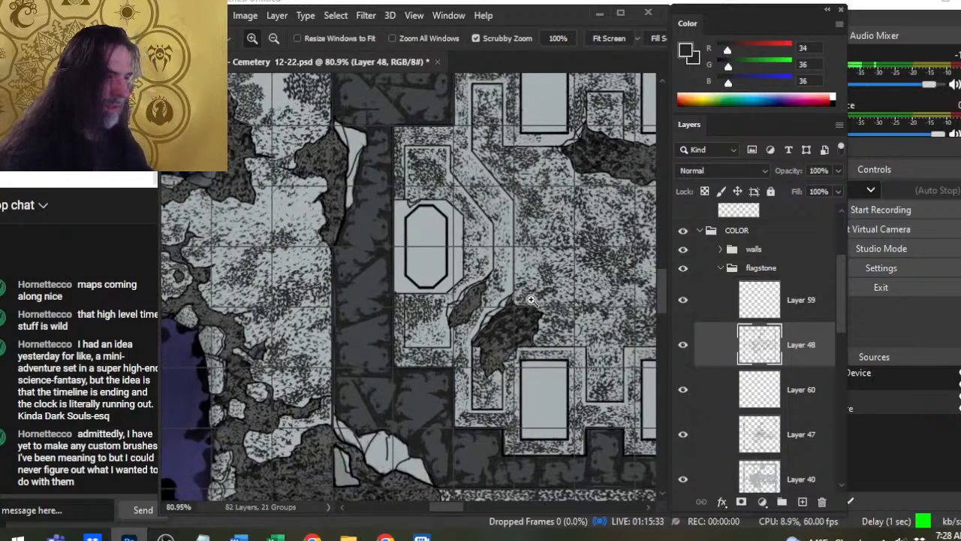
mouse_move(530, 298)
mouse_down()
mouse_move(477, 299)
mouse_move(547, 301)
mouse_up()
key(b)
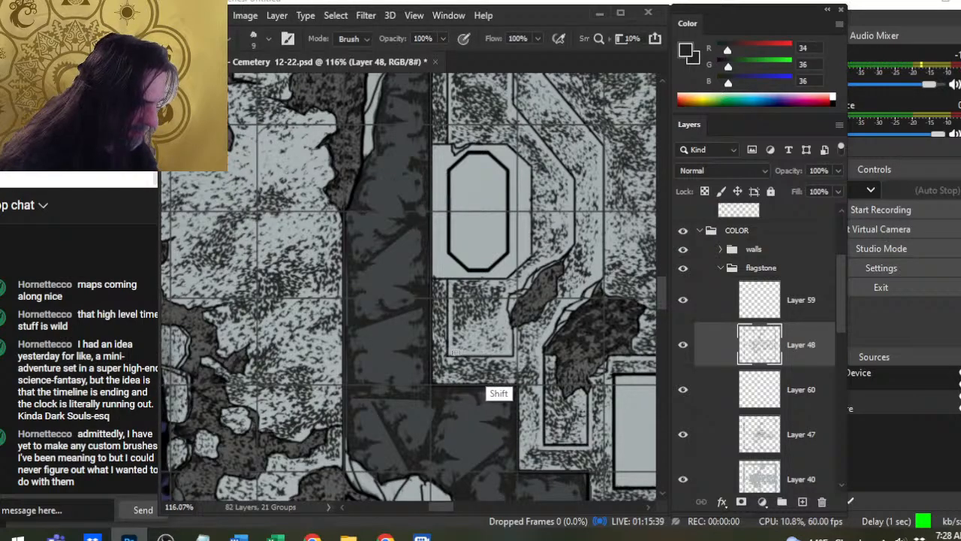
- Erase thin highlights around the recessed panels between the upper row of slabs, near the rubble patches, with the size 9 eraser
key(z)
drag(582, 322, 486, 315)
drag(603, 301, 497, 283)
key(b)
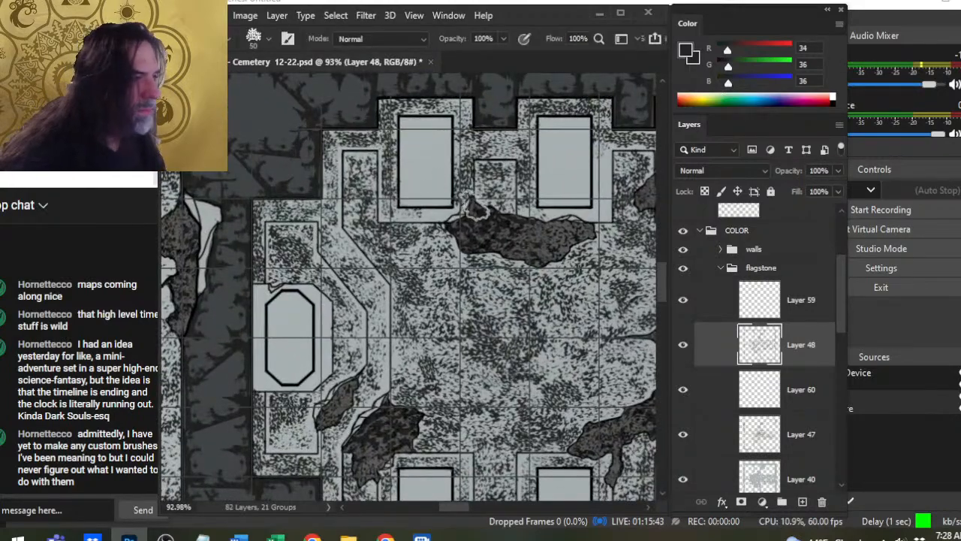
key(z)
drag(486, 198, 501, 216)
key(b)
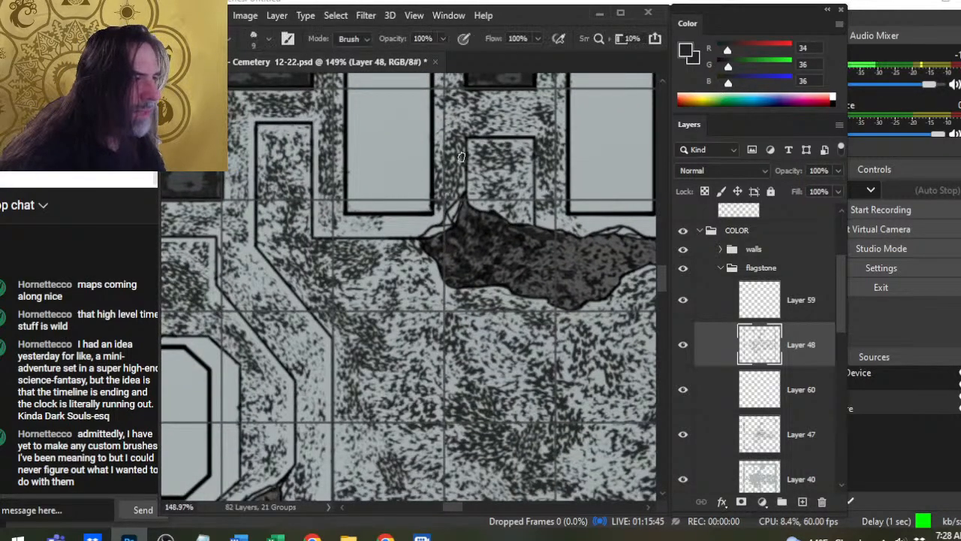
click(463, 143)
shift+click(461, 194)
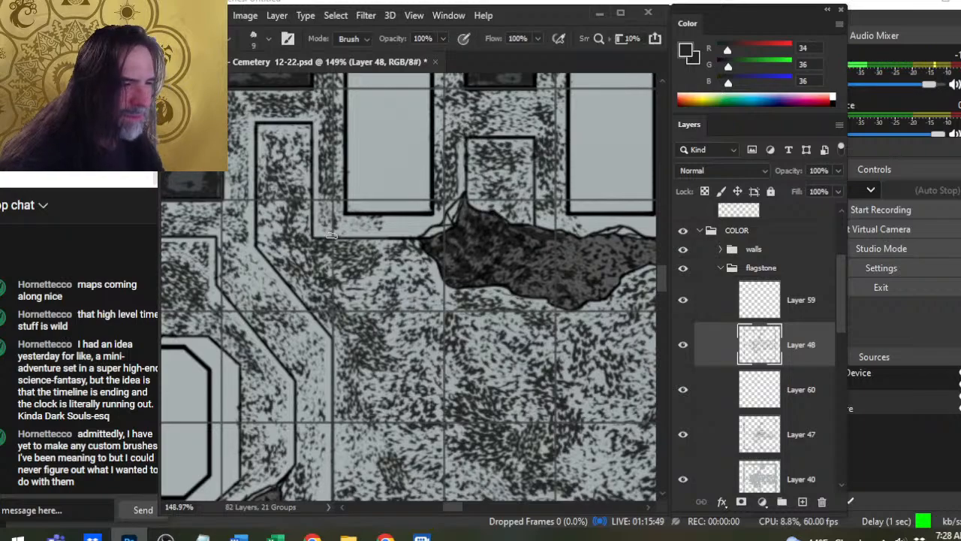
drag(538, 232, 458, 313)
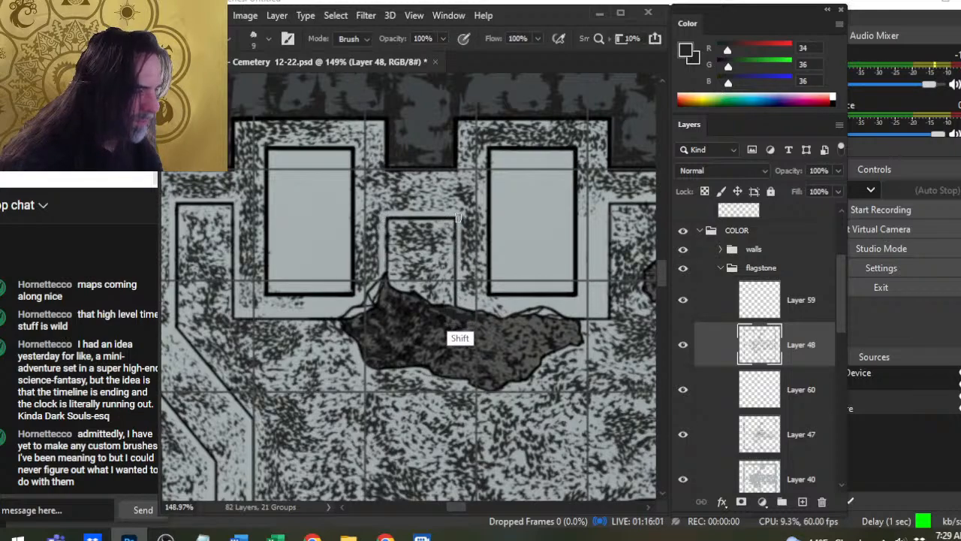
drag(539, 294, 397, 391)
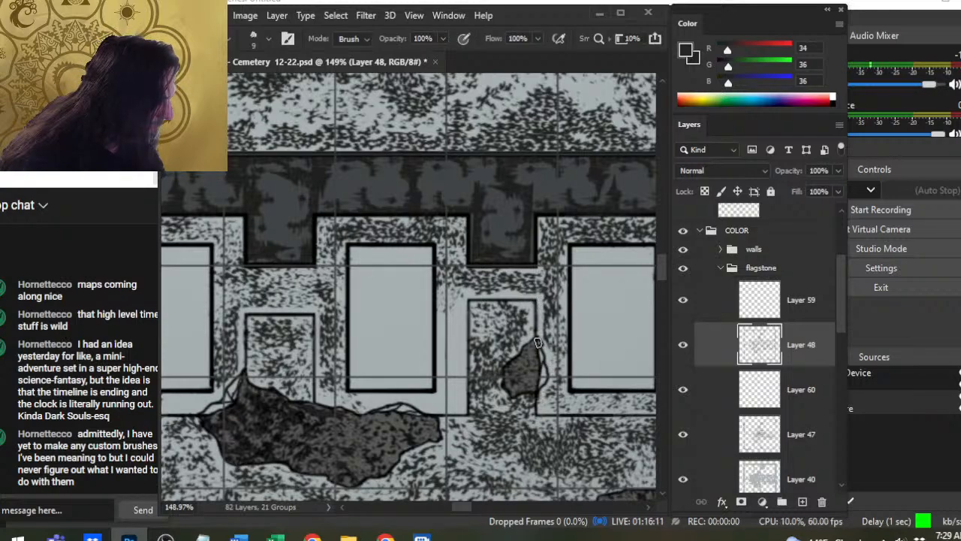
- Erase thin highlights along the ledge at the end of the upper slab row, past the rubble patch to the diagonal corner, at size 9
drag(558, 403, 442, 295)
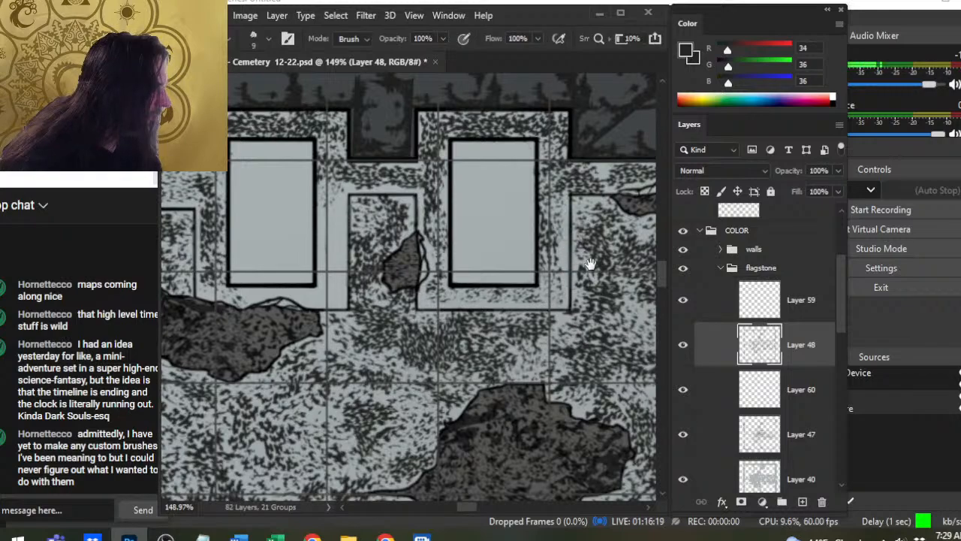
drag(590, 262, 462, 298)
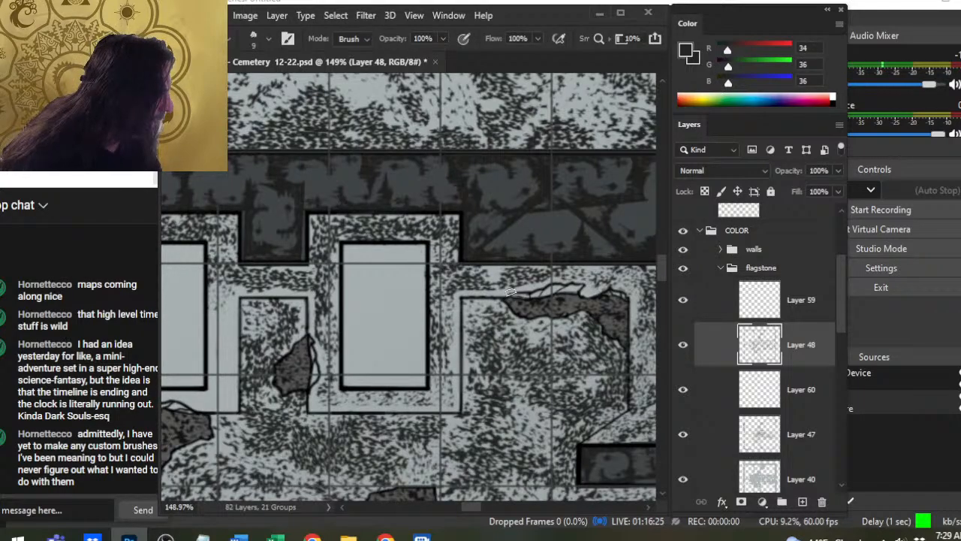
drag(621, 337, 439, 347)
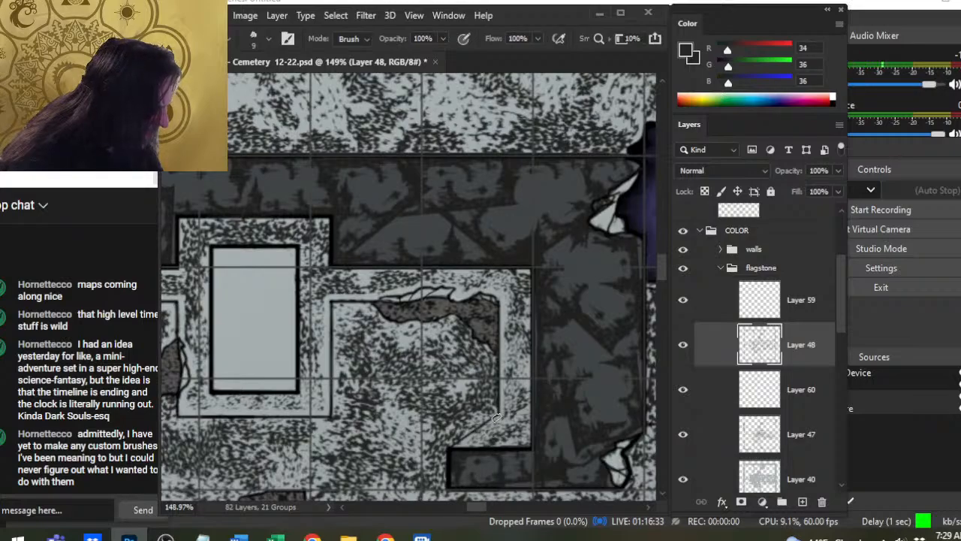
- Erase thin highlights in the stippling along the inner edge of the angled steps outside the chamber entrance with the size 9 eraser
key(z)
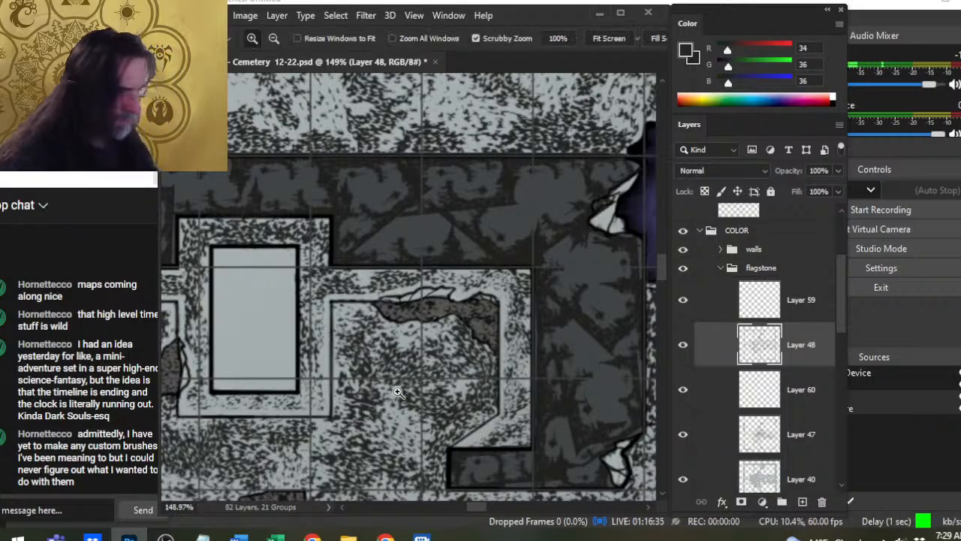
drag(392, 388, 403, 314)
drag(611, 314, 412, 327)
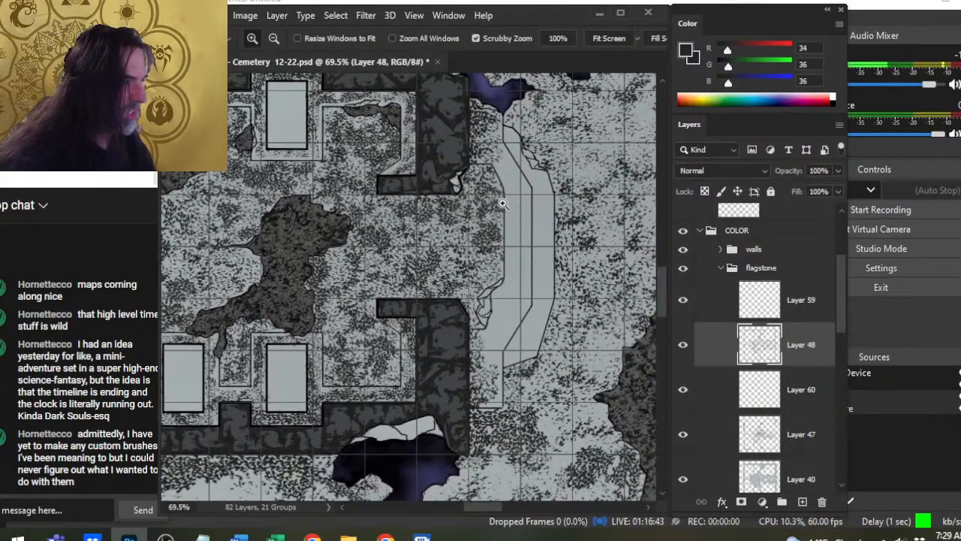
drag(503, 191, 537, 189)
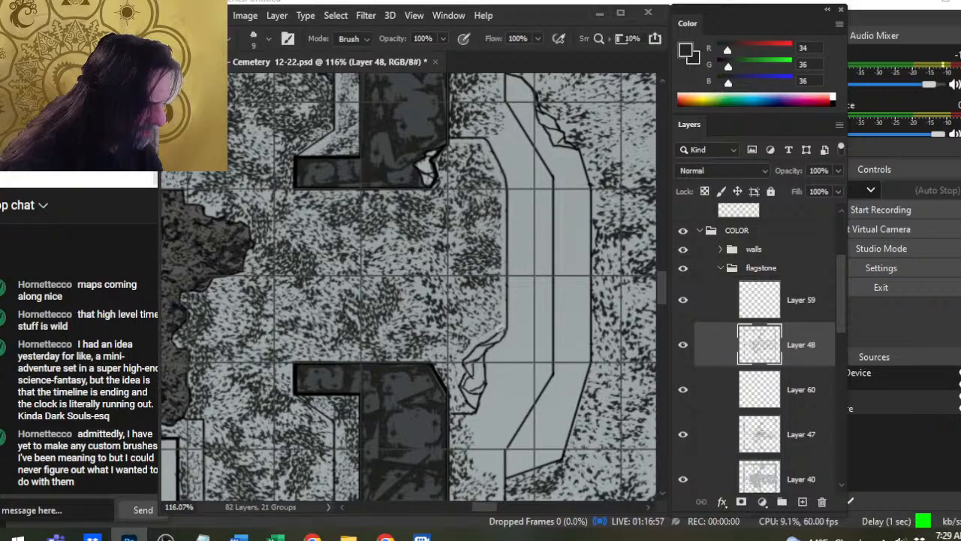
key(z)
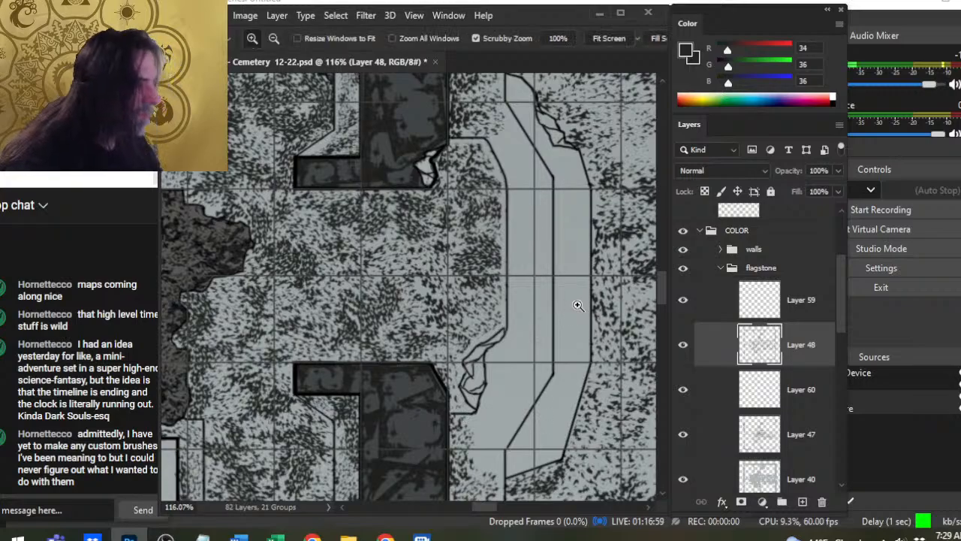
drag(575, 303, 524, 290)
drag(535, 178, 532, 219)
key(b)
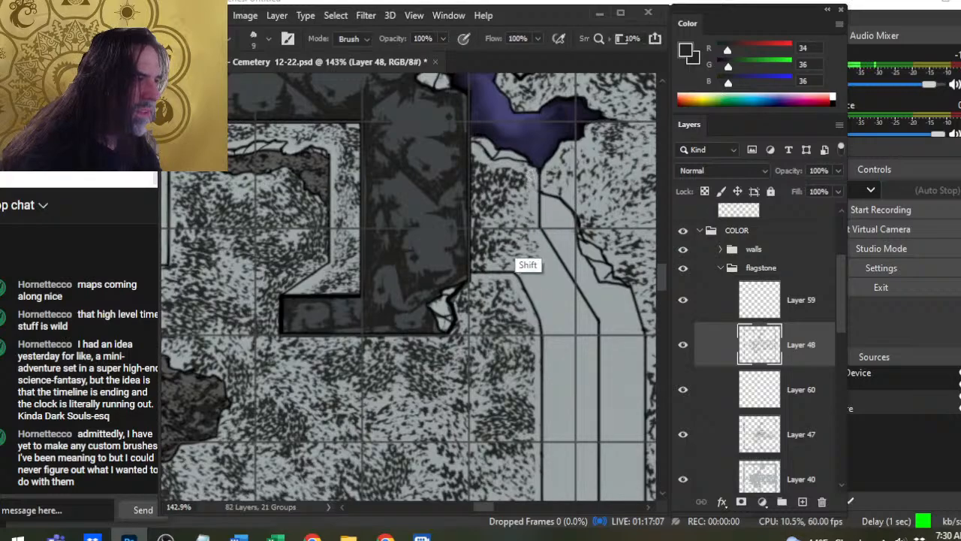
drag(598, 337, 519, 239)
- Examine the tomb chamber and the pillared structures around it, comparing the map with the Layer 48 stippling hidden and shown
key(z)
drag(577, 368, 501, 381)
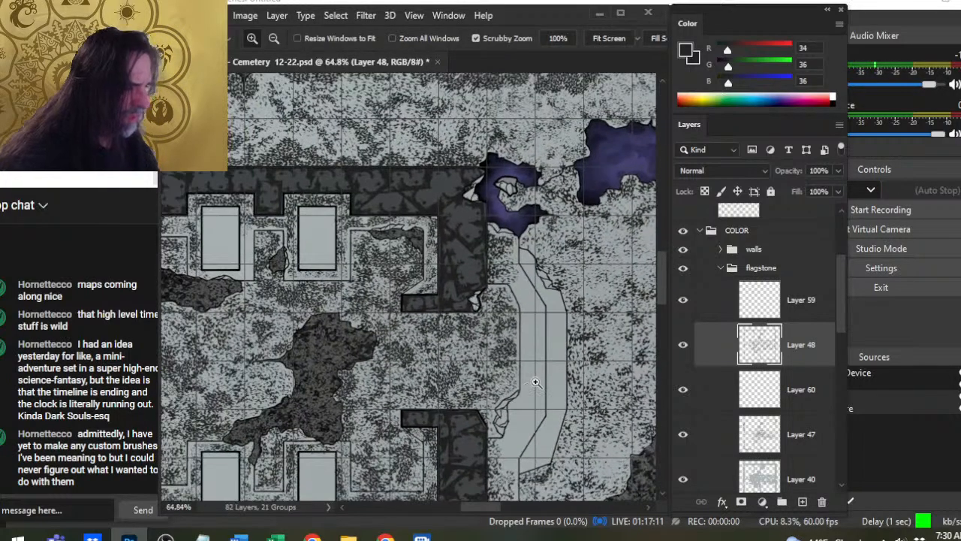
drag(565, 347, 487, 328)
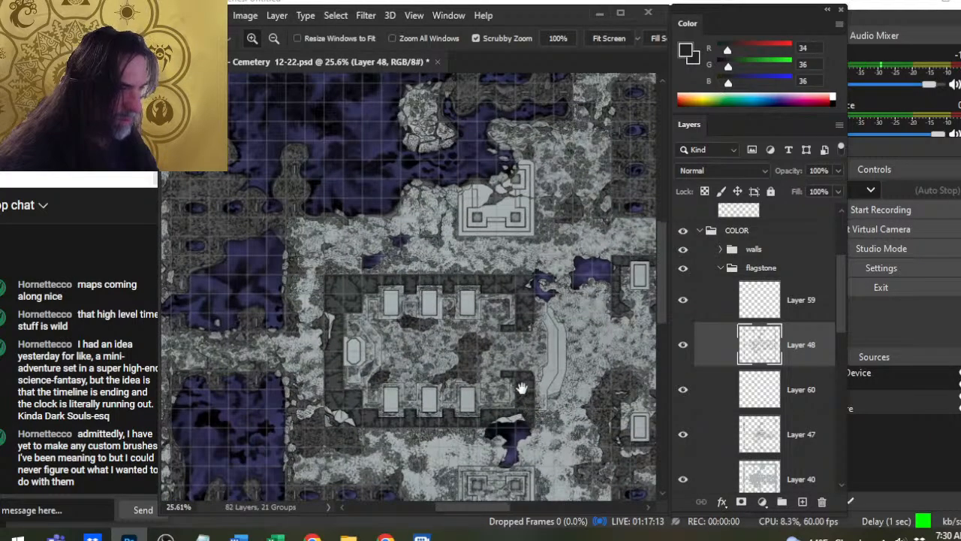
drag(555, 376, 515, 221)
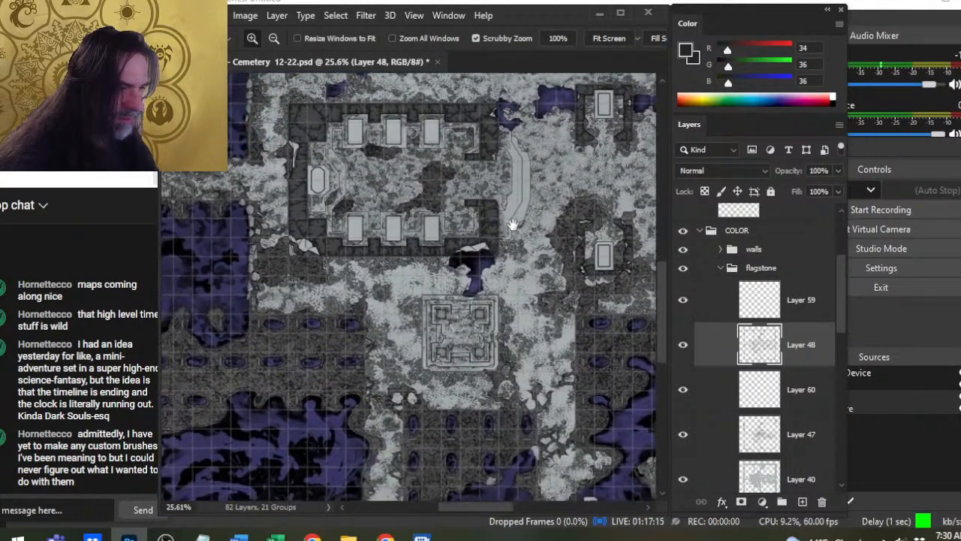
drag(432, 323, 511, 330)
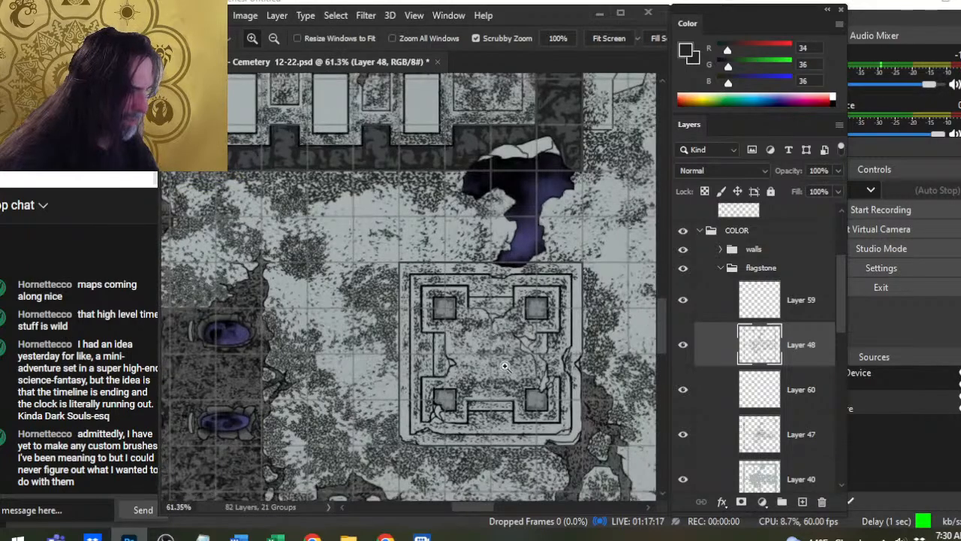
drag(496, 233, 563, 342)
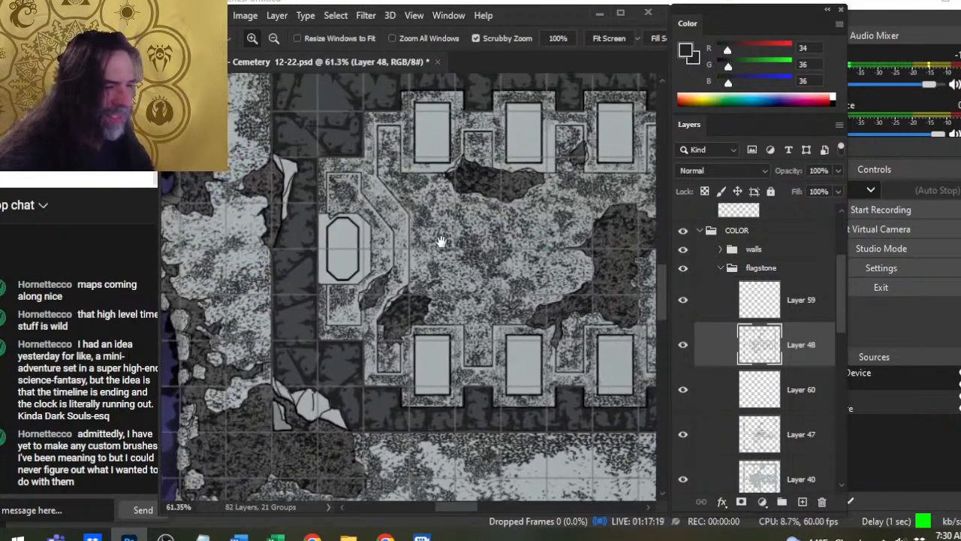
drag(548, 278, 528, 388)
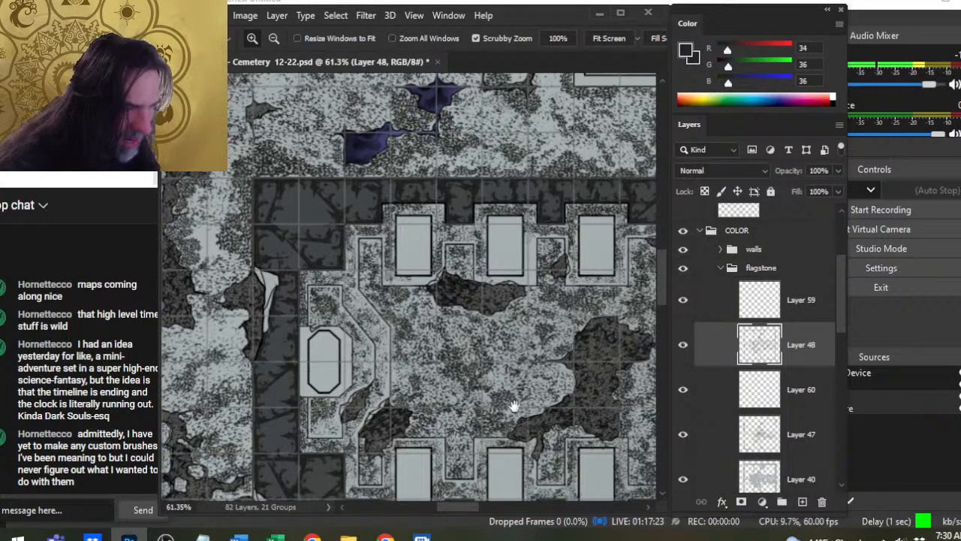
drag(576, 304, 472, 420)
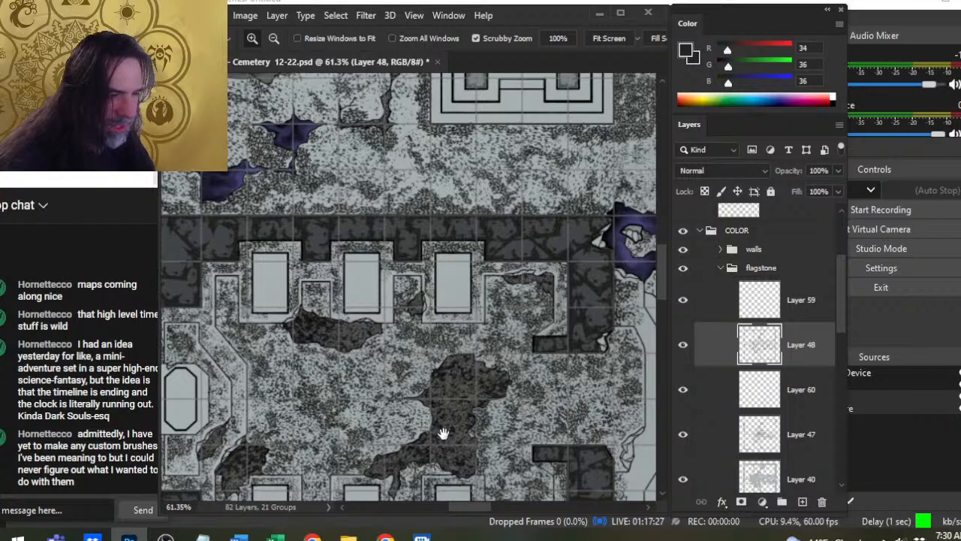
drag(484, 415, 453, 413)
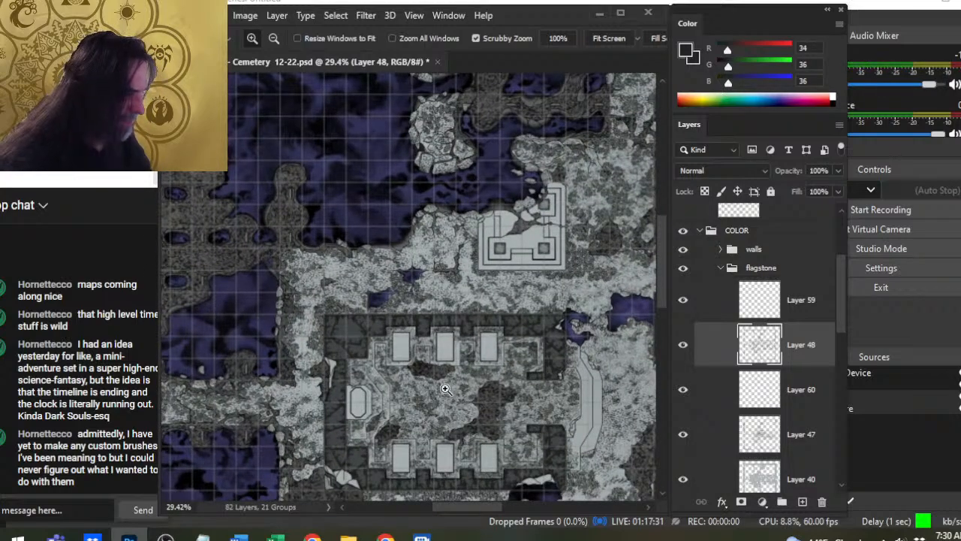
click(682, 349)
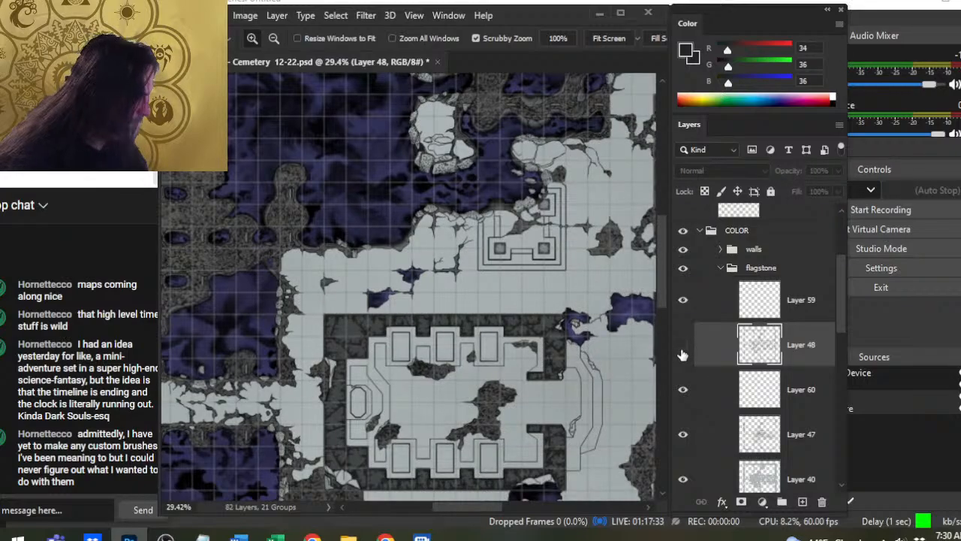
click(683, 352)
- Add a new layer above Layer 48 and stipple shading around the middle slab of the upper row, reducing the brush from 60 to 45
click(802, 501)
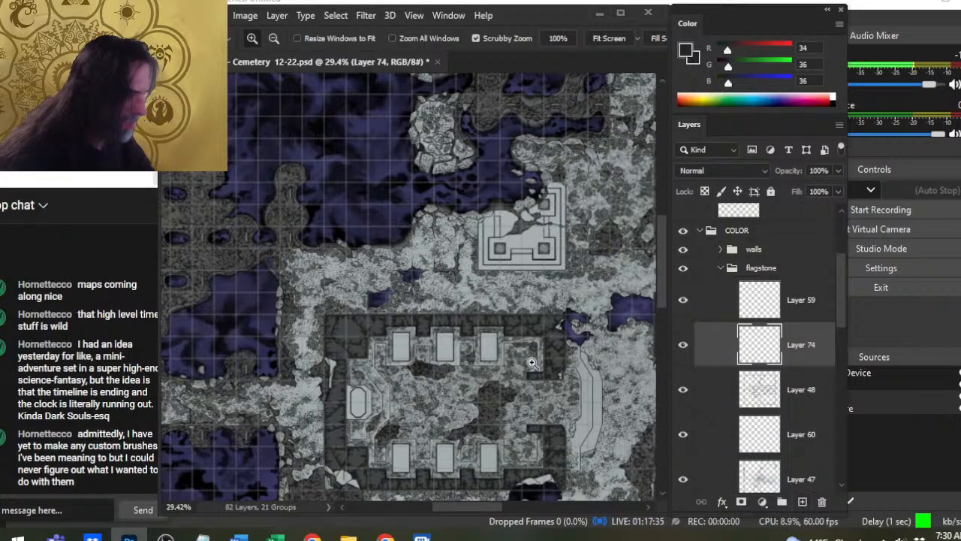
click(479, 347)
drag(414, 364, 436, 365)
key(b)
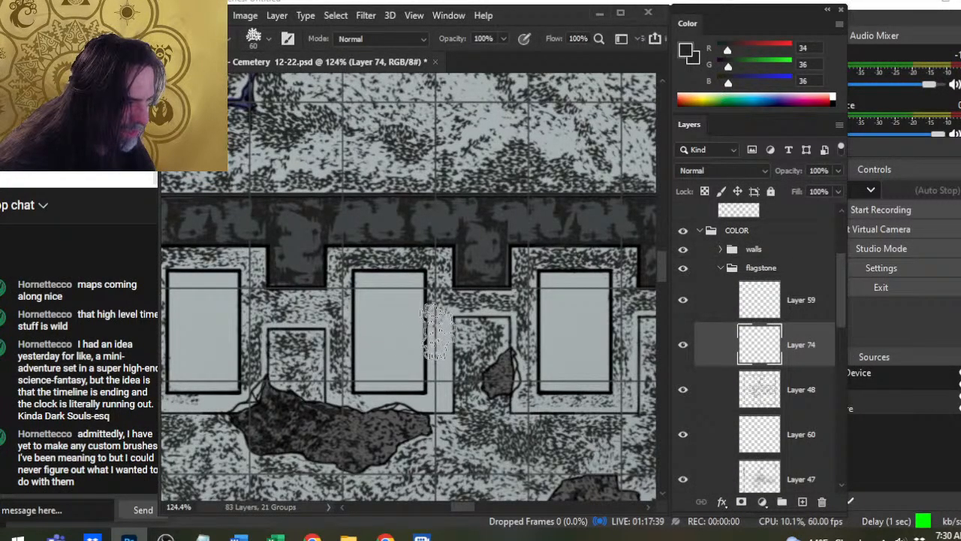
key(bracketleft)
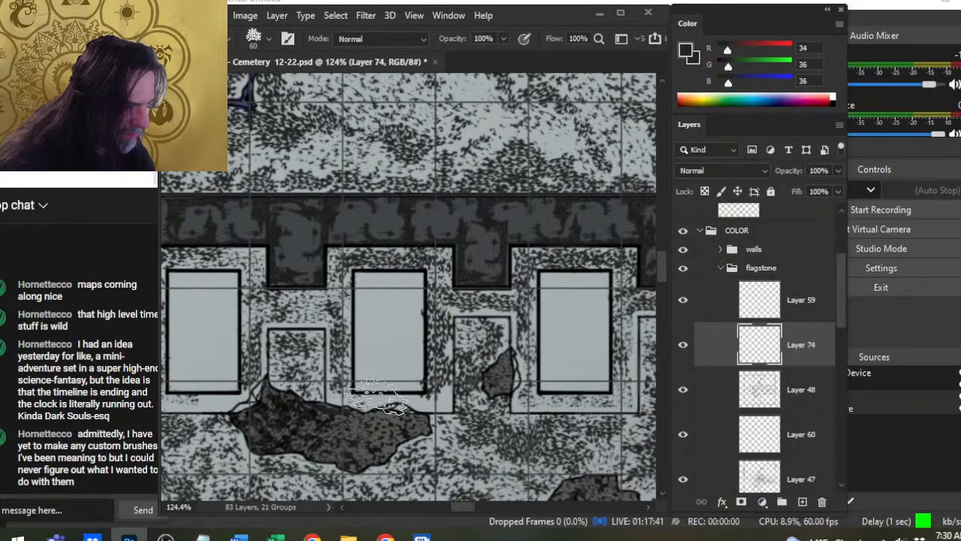
key(bracketleft)
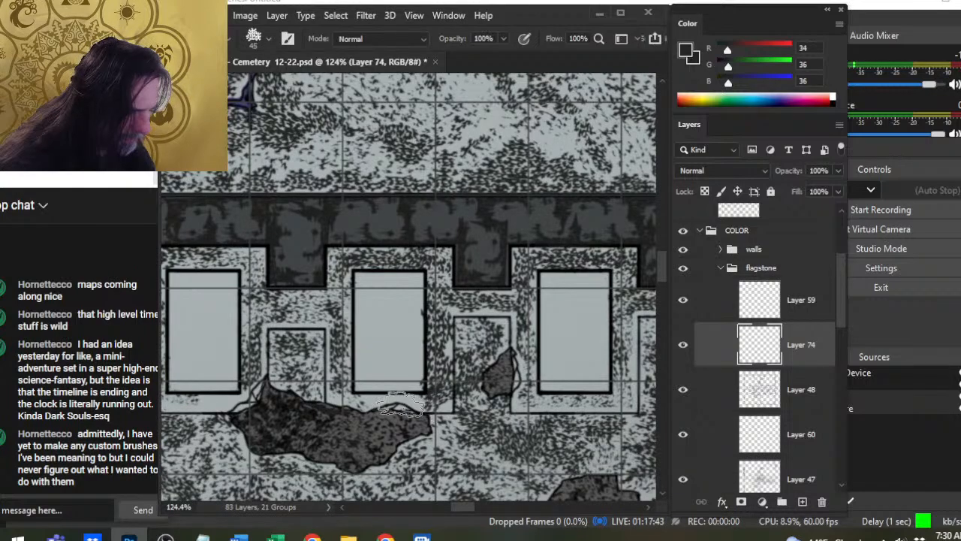
- Trim the new stippling around the middle upper slab with the textured eraser at size 40 and merge its layer down into Layer 48
key(e)
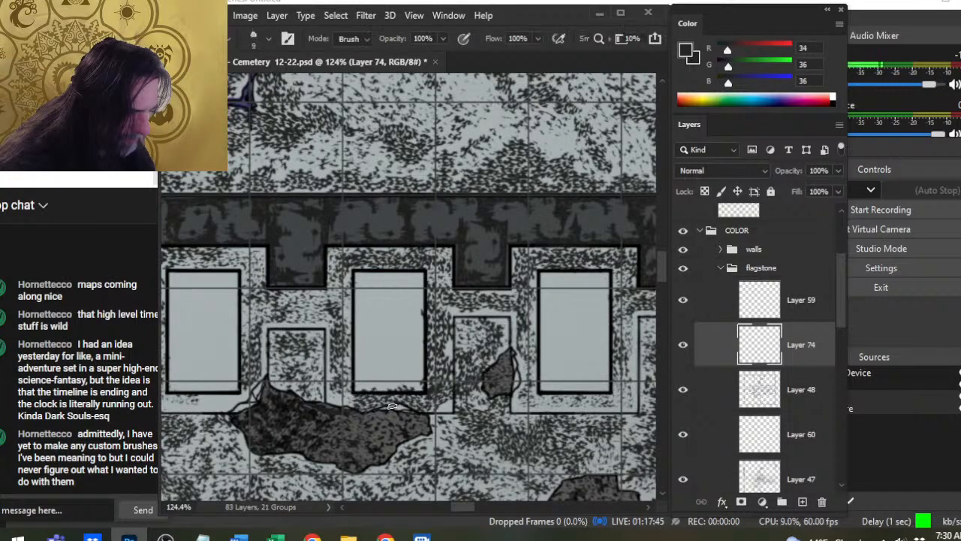
key(bracketright)
key(bracketright)
key(bracketright)
key(bracketright)
key(bracketright)
key(bracketright)
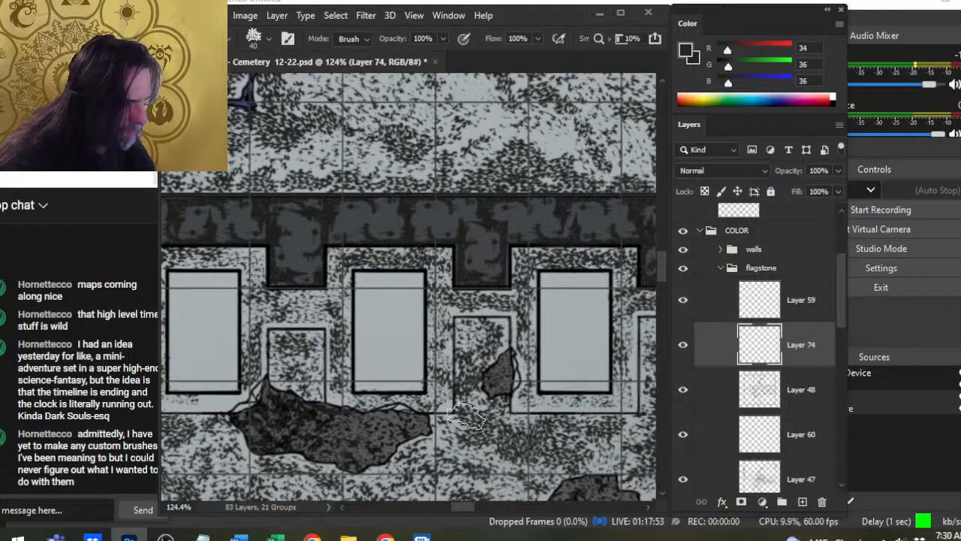
right_click(700, 364)
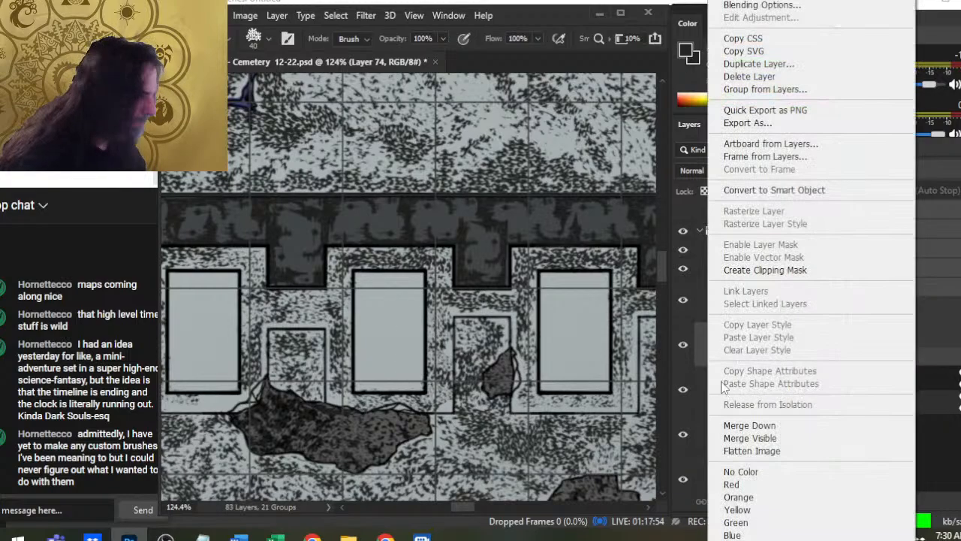
click(766, 424)
- Erase thin highlights along the ledge around the middle upper slab, beside the large rubble patch, with the eraser at size 9
key(bracketleft)
key(bracketleft)
key(bracketleft)
key(bracketleft)
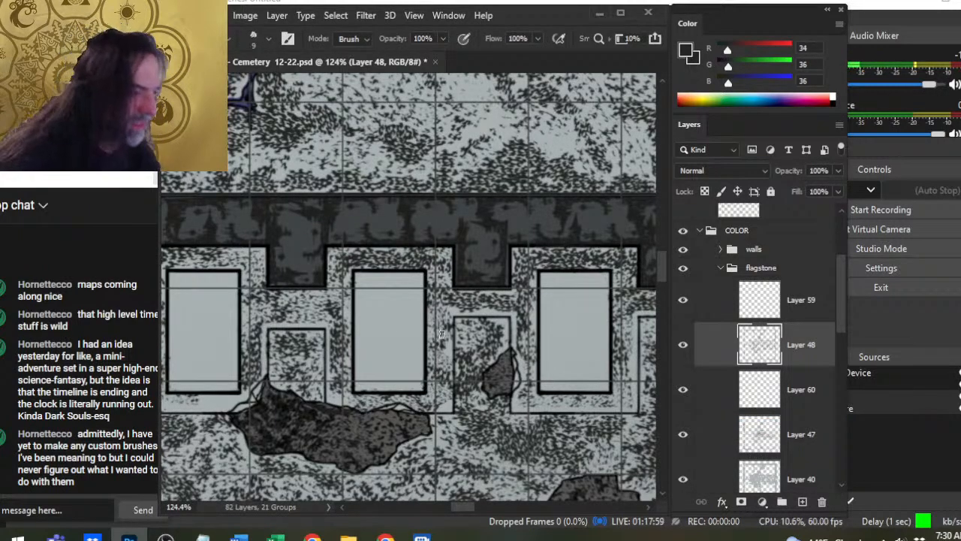
key(shift)
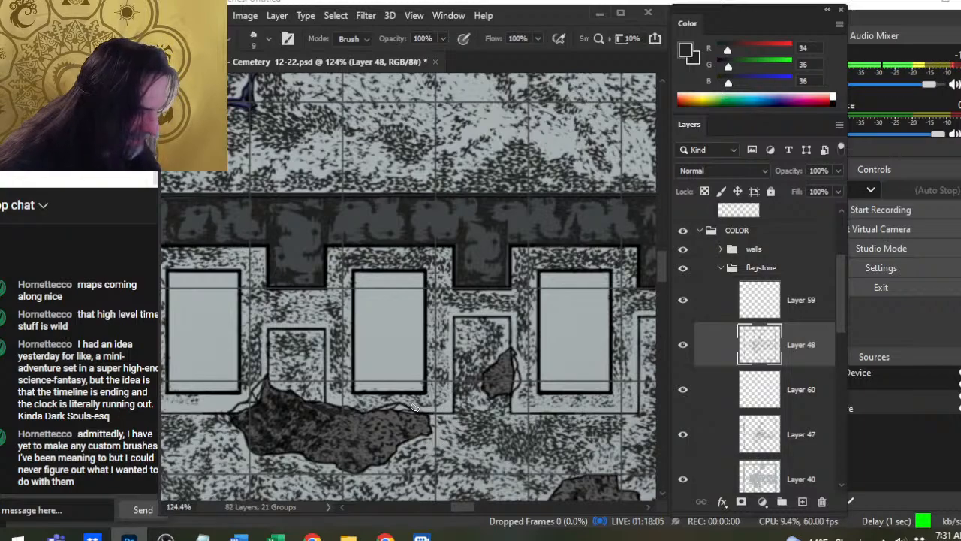
key(])
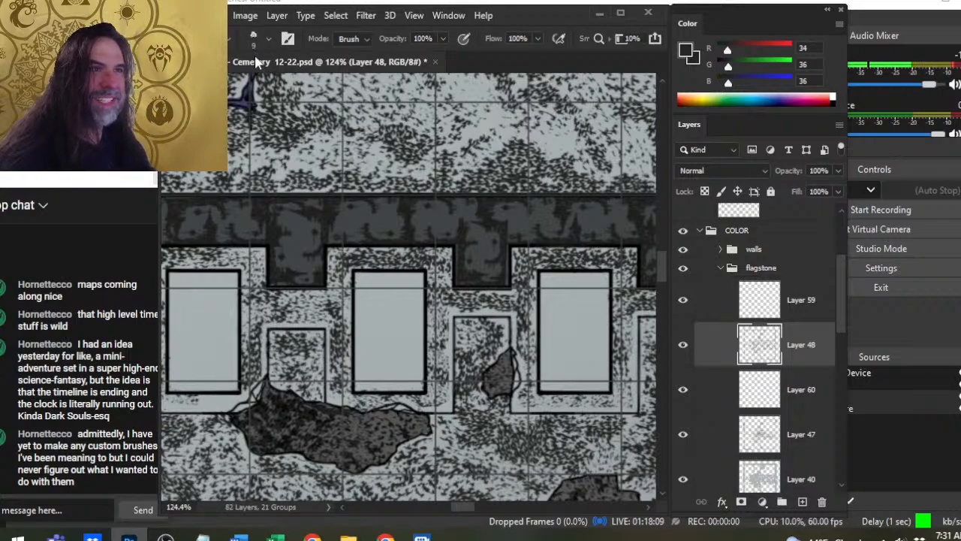
key(])
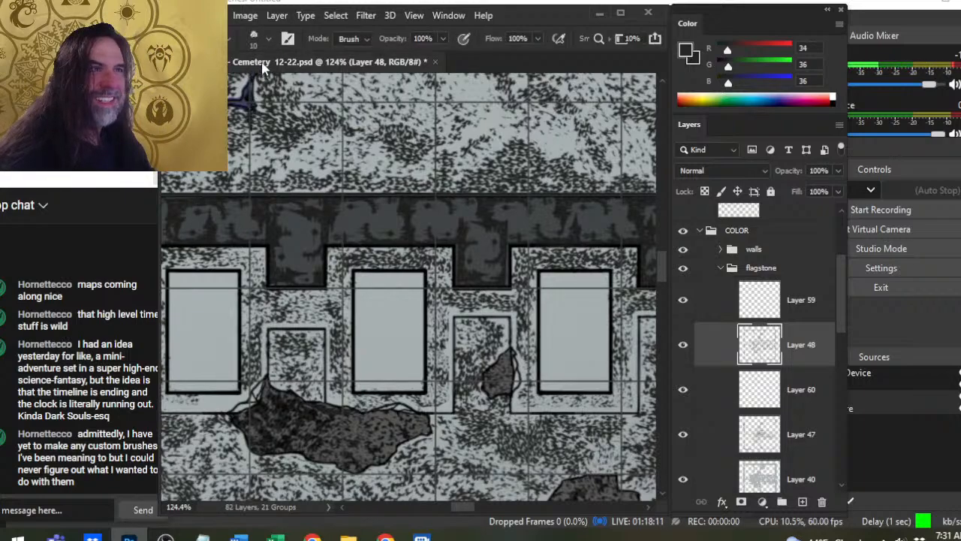
key(bracketleft)
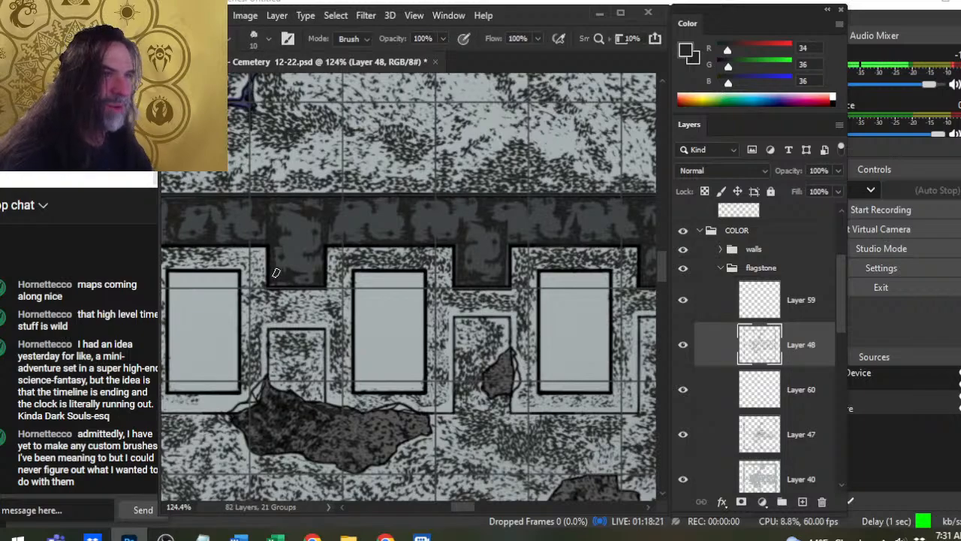
key(bracketright)
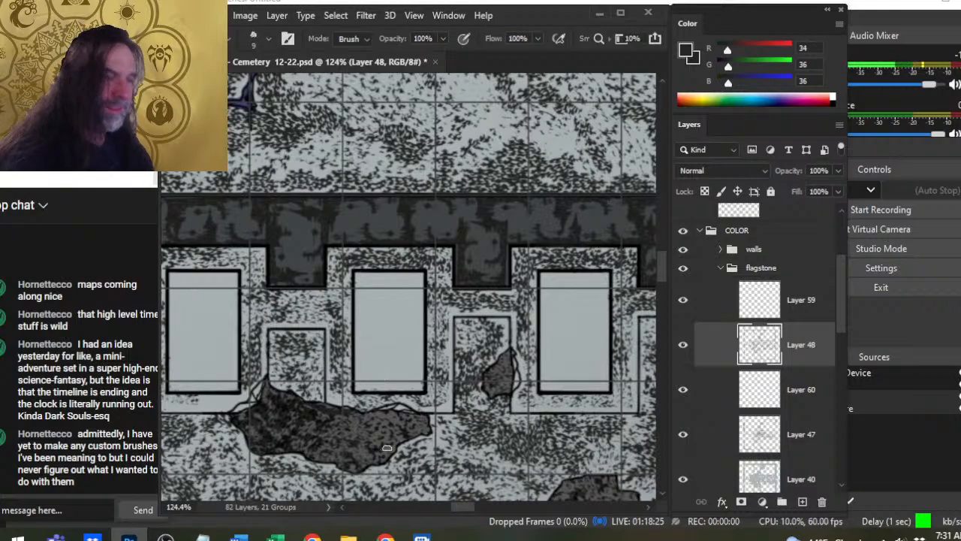
key(z)
click(374, 413)
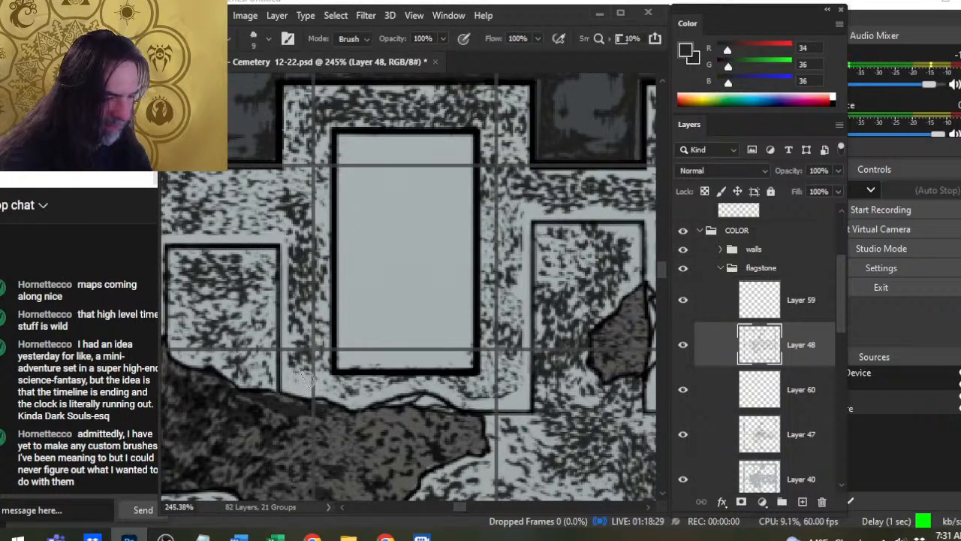
drag(317, 381, 317, 177)
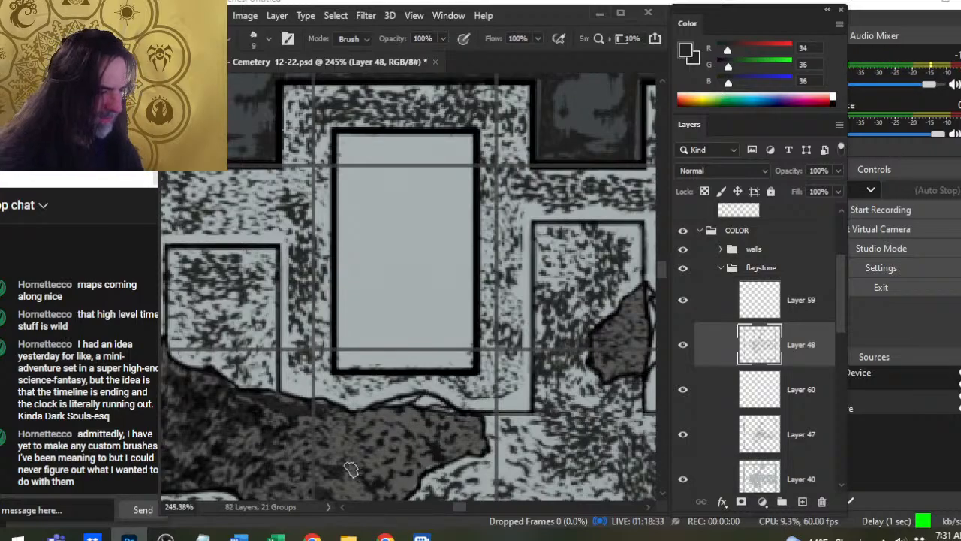
- Erase a thin highlight along the ledge around the lower row's last slab, beside the large rubble patch, with the eraser at size 9
key(z)
drag(406, 427, 353, 449)
drag(528, 444, 374, 313)
drag(513, 306, 455, 310)
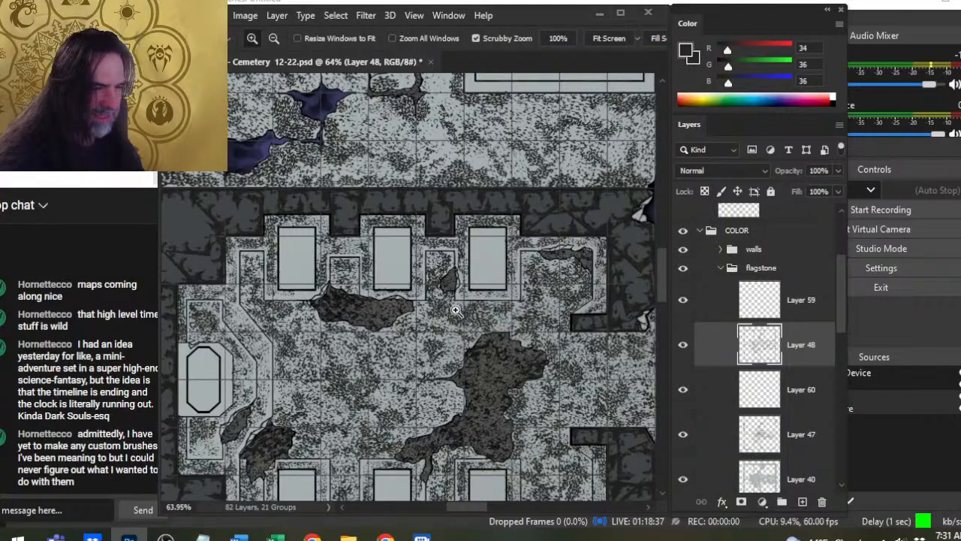
drag(518, 443, 522, 357)
drag(454, 322, 474, 322)
key(b)
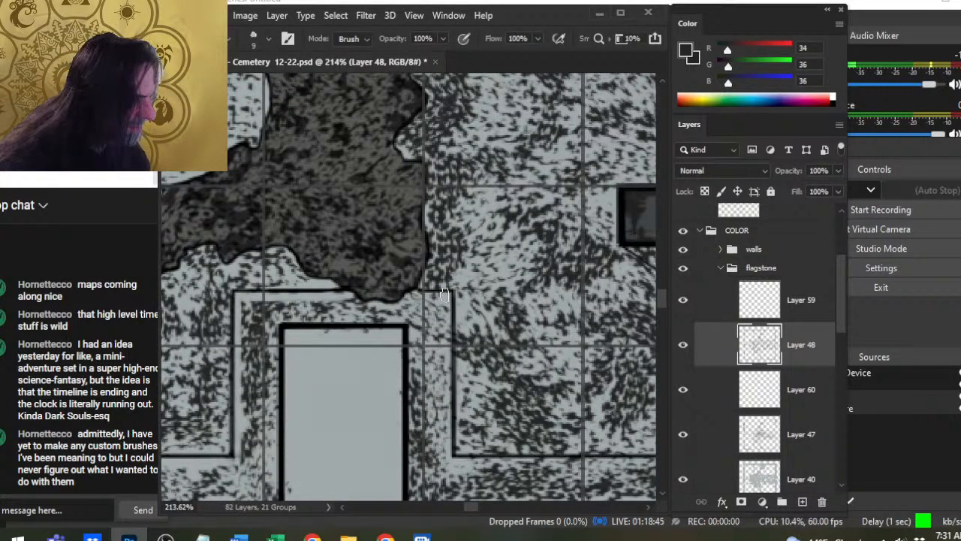
mouse_move(447, 298)
mouse_down()
mouse_move(446, 453)
mouse_move(619, 462)
mouse_move(461, 354)
mouse_up()
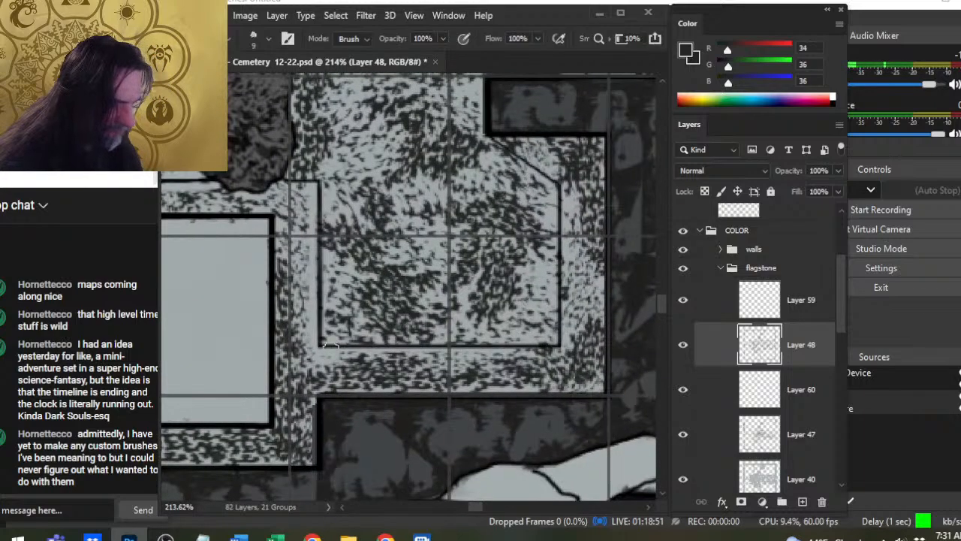
- Erase thin highlights along the ledge of the tomb chamber's lower corner bay, using a straight stroke along its diagonal edge
mouse_move(336, 352)
mouse_down()
mouse_move(570, 340)
mouse_move(502, 167)
mouse_move(558, 174)
mouse_move(507, 145)
mouse_up()
key(ctrl+z)
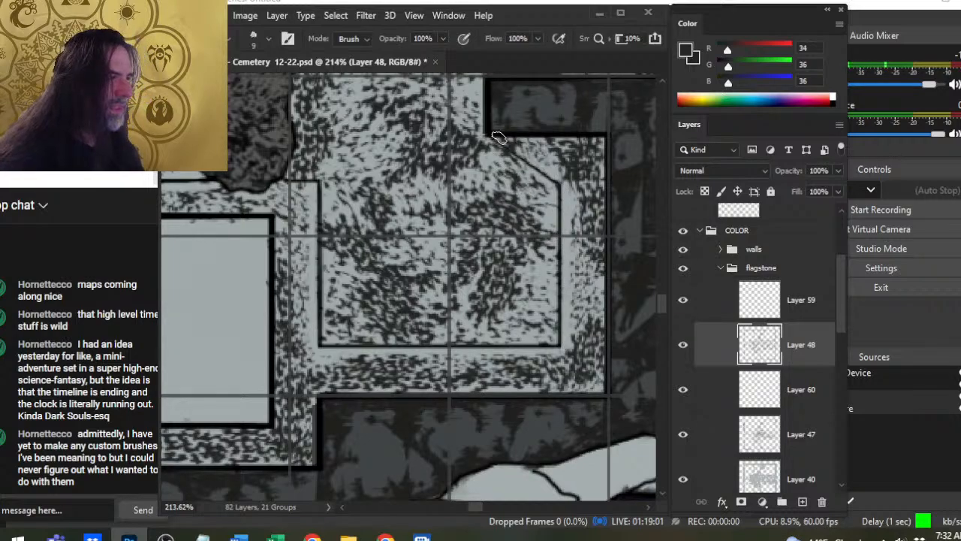
click(501, 140)
shift+click(560, 181)
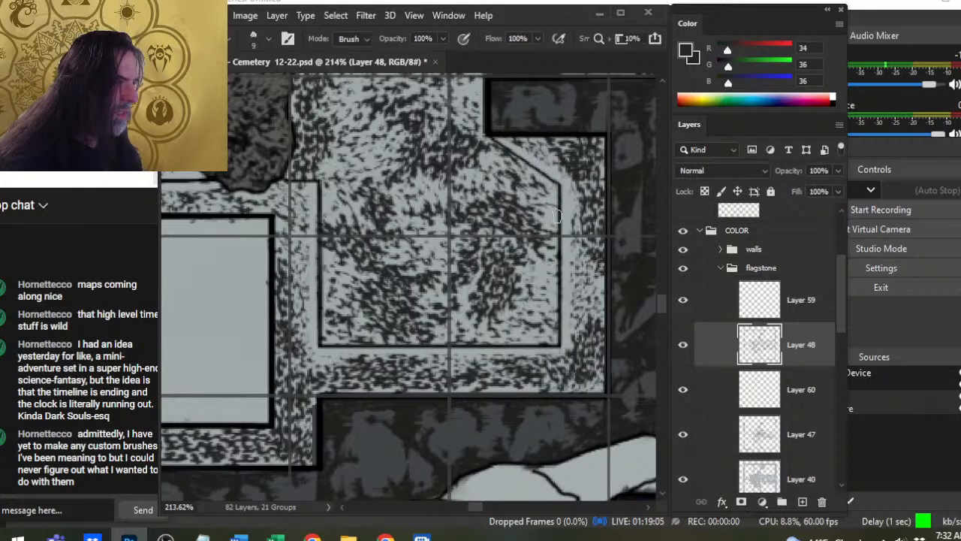
- Examine the lower slab ledges and the stippling across the cemetery, from the tomb chamber to the pillared structures and pits
key(ctrl+space)
drag(546, 285, 443, 302)
drag(392, 321, 458, 309)
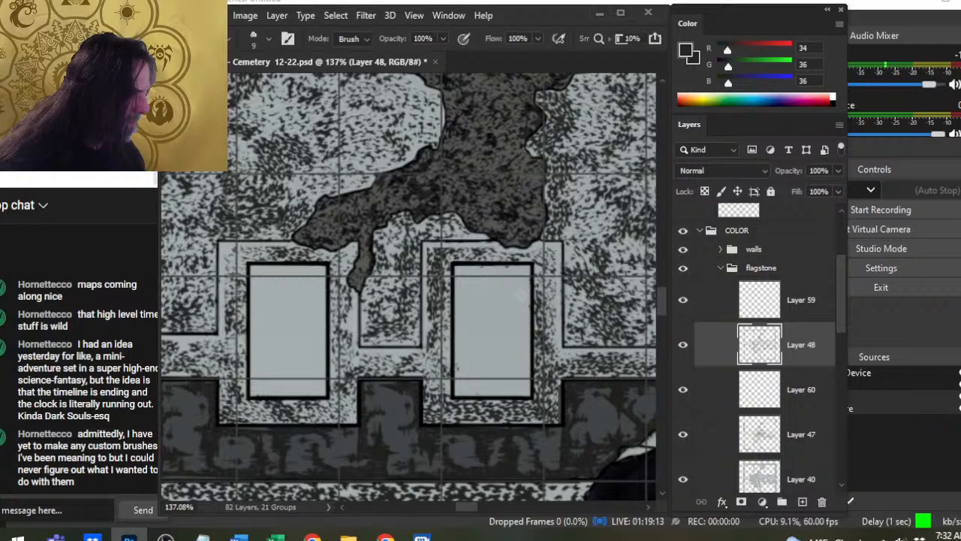
key(ctrl+space)
drag(530, 355, 440, 354)
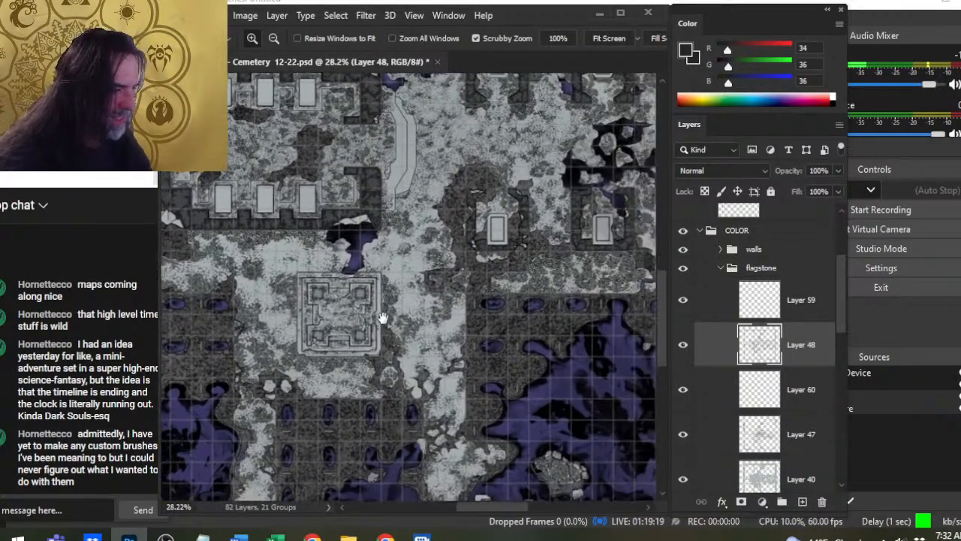
drag(381, 319, 363, 331)
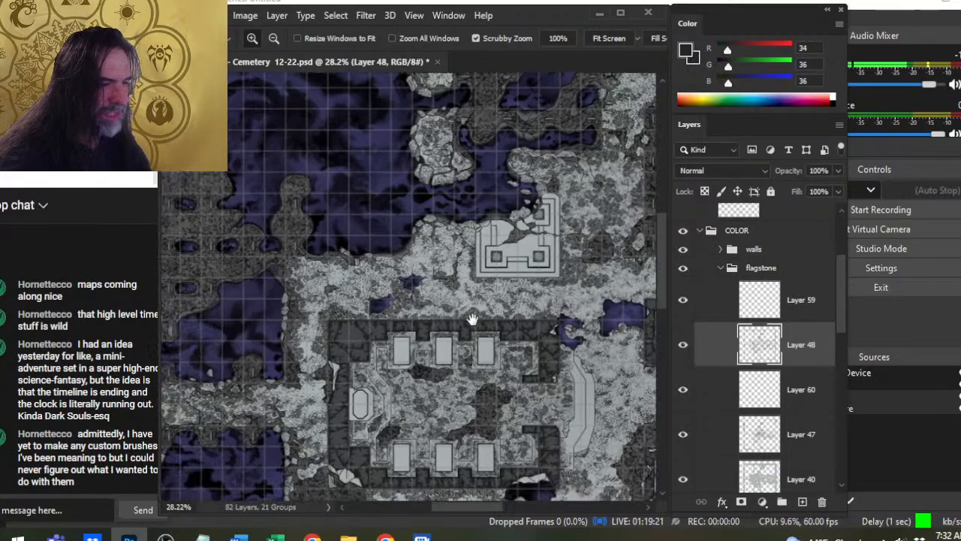
drag(462, 329, 645, 247)
drag(504, 420, 395, 323)
drag(409, 380, 356, 208)
mouse_move(523, 406)
mouse_down()
mouse_move(489, 383)
mouse_move(328, 365)
mouse_up()
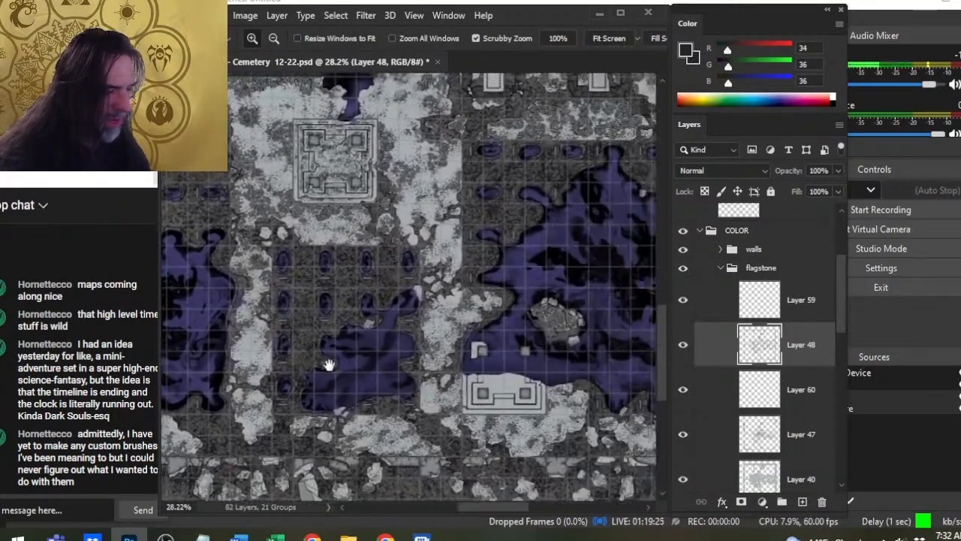
mouse_move(491, 329)
mouse_down()
mouse_move(329, 365)
mouse_move(461, 318)
mouse_move(382, 369)
mouse_move(434, 484)
mouse_move(481, 515)
mouse_up()
drag(357, 386, 496, 366)
drag(432, 431, 483, 175)
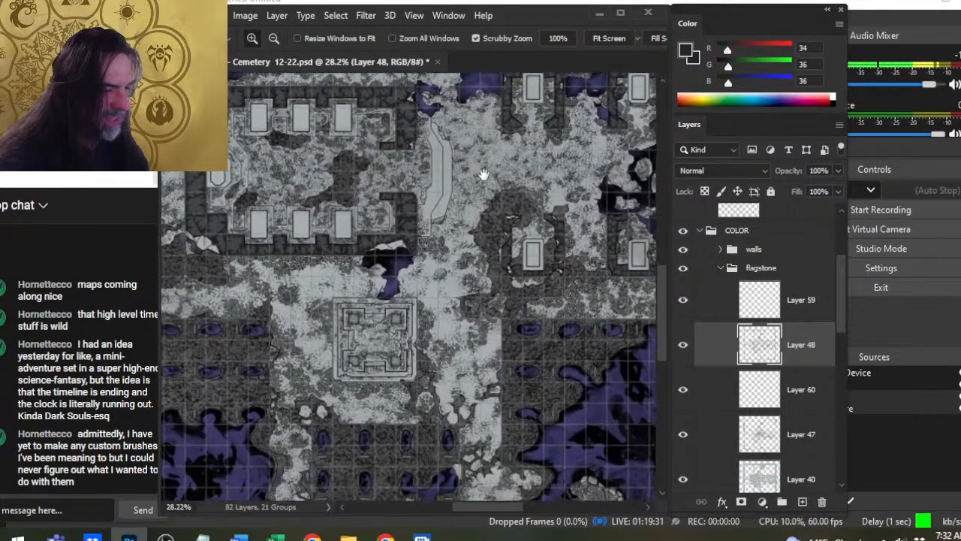
- Inspect the paving between the two pillared structures and the tomb chamber up close for remaining unstippled surfaces
drag(383, 333, 463, 337)
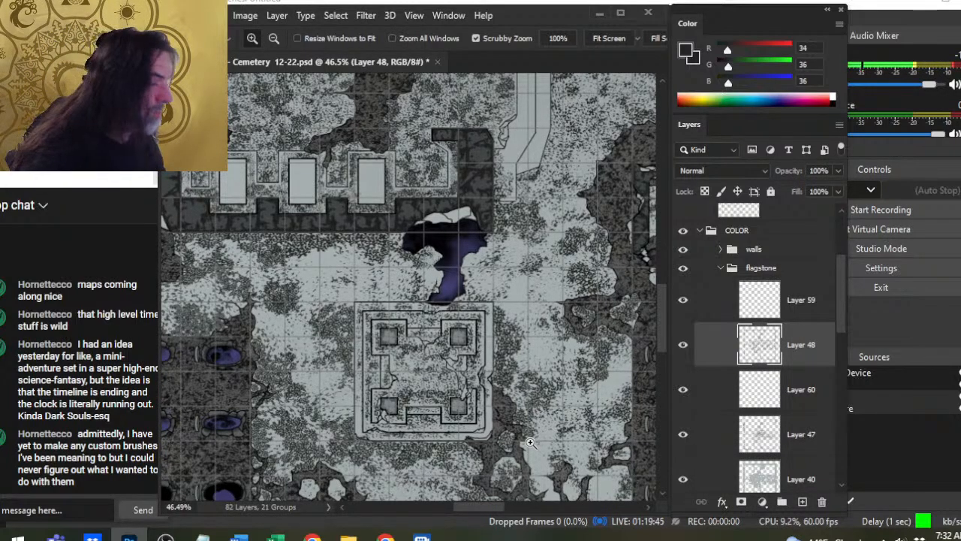
drag(396, 245, 499, 314)
drag(485, 227, 476, 489)
drag(573, 297, 597, 60)
drag(535, 486, 586, 105)
drag(532, 324, 566, 498)
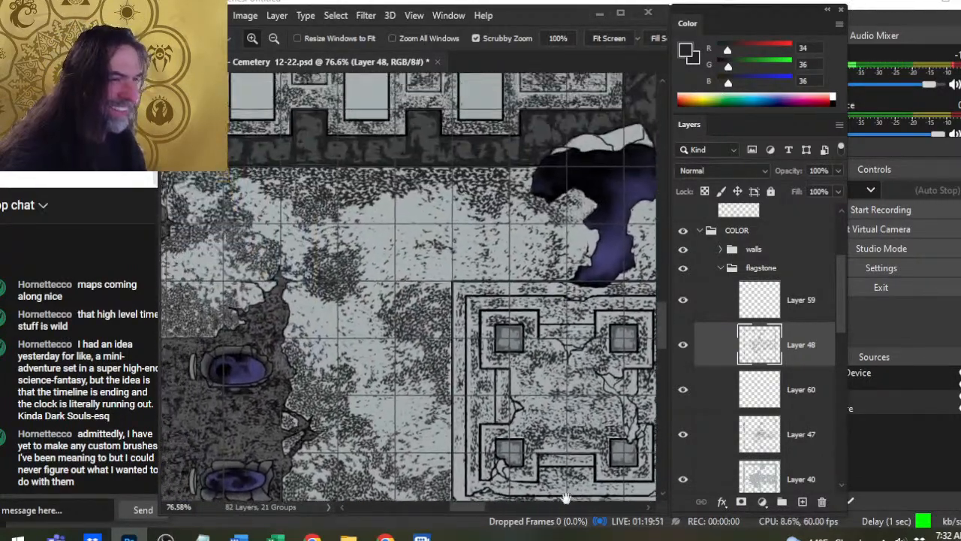
drag(495, 289, 530, 497)
mouse_move(471, 263)
mouse_down()
mouse_move(493, 364)
mouse_move(485, 434)
mouse_up()
drag(607, 326, 543, 515)
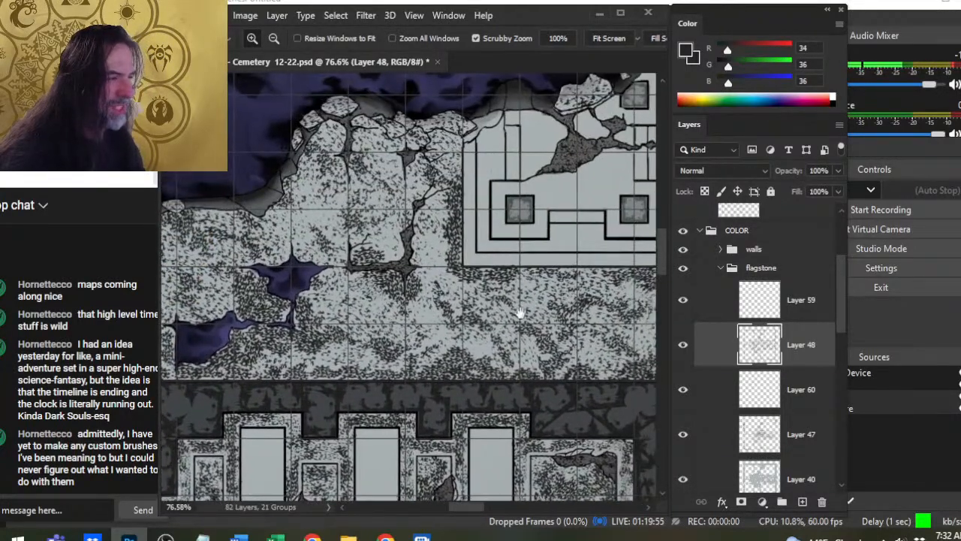
drag(520, 314, 472, 304)
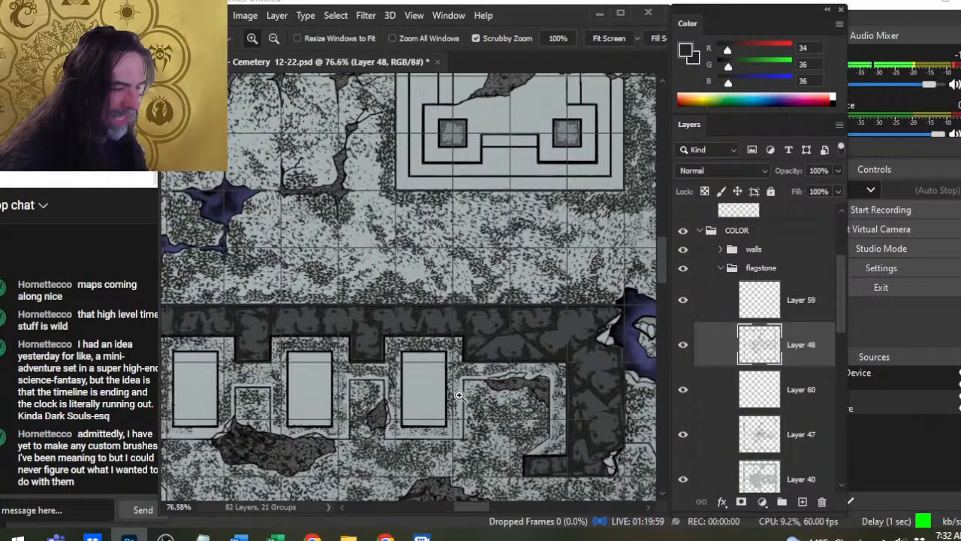
- Try merging Layer 48 down into Layer 60, check the merged layer's content by toggling its visibility, and undo the merge
right_click(707, 365)
click(747, 425)
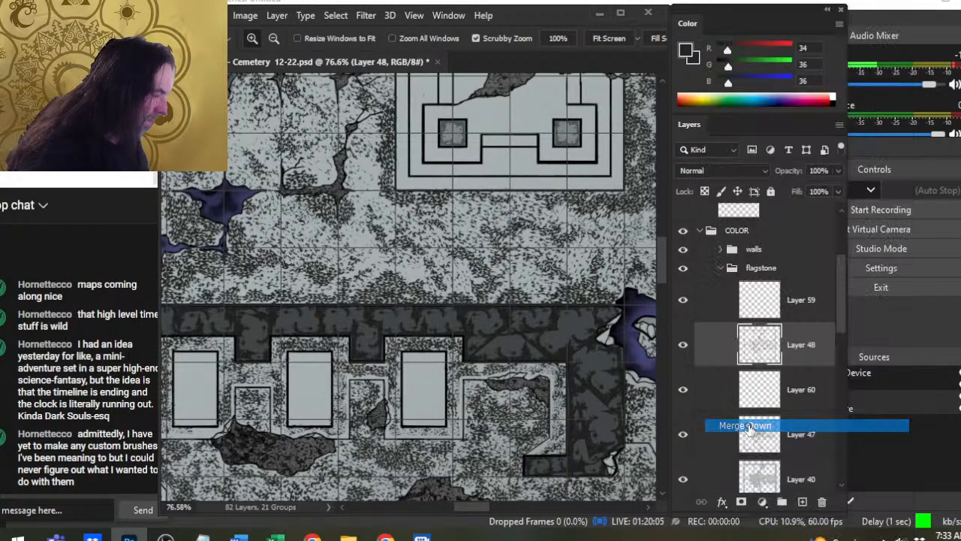
click(684, 360)
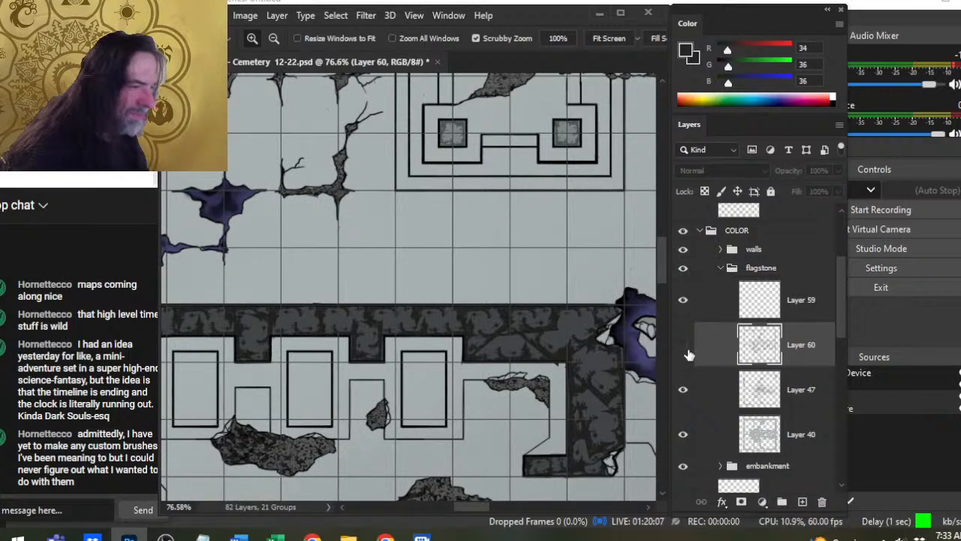
click(687, 355)
click(687, 356)
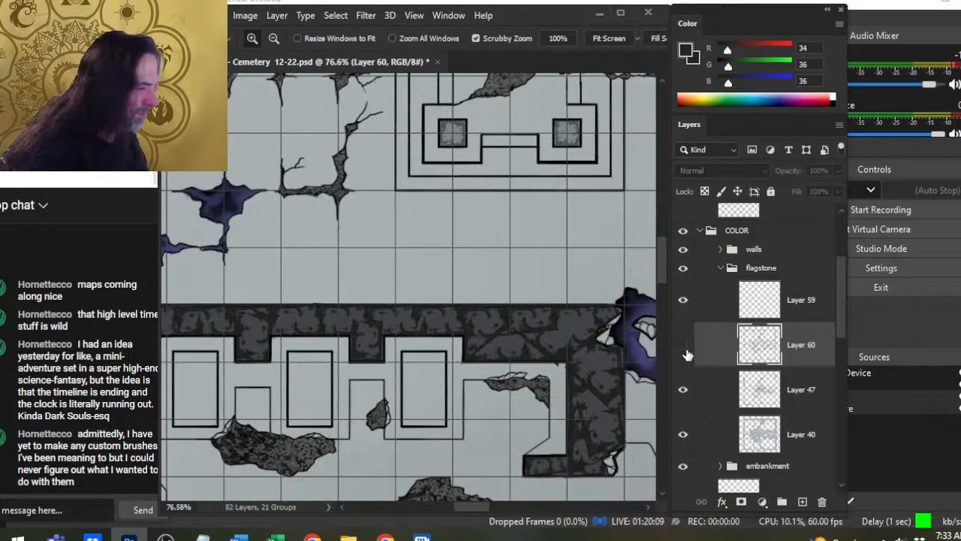
key(ctrl+z)
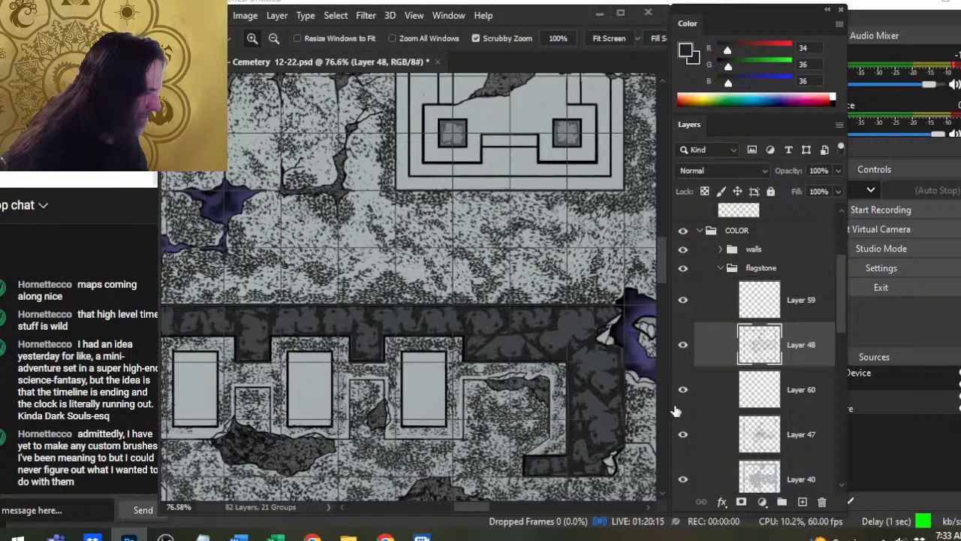
- Hide Layer 48, load its stippling as a selection to see its extent across the map, and clear that selection
click(685, 359)
click(684, 356)
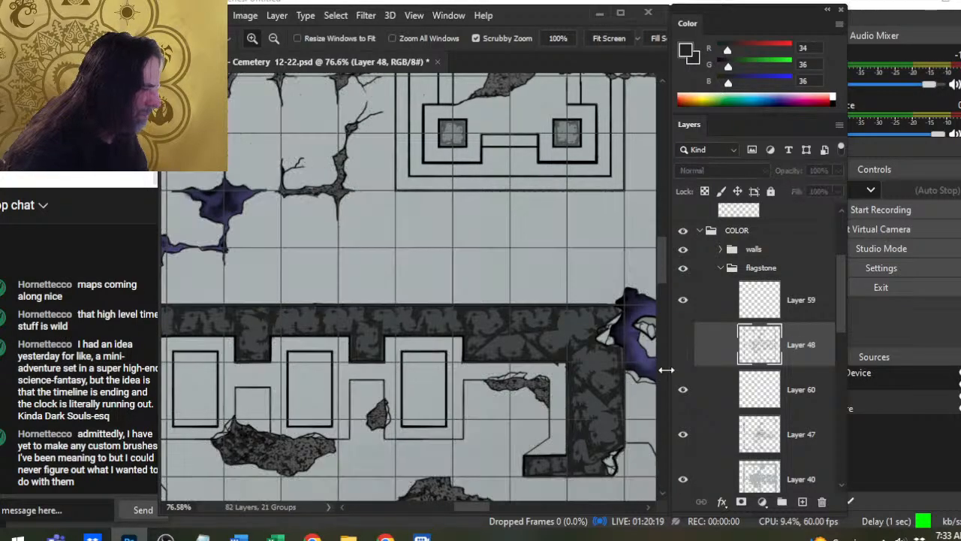
drag(592, 356, 488, 353)
ctrl+click(758, 350)
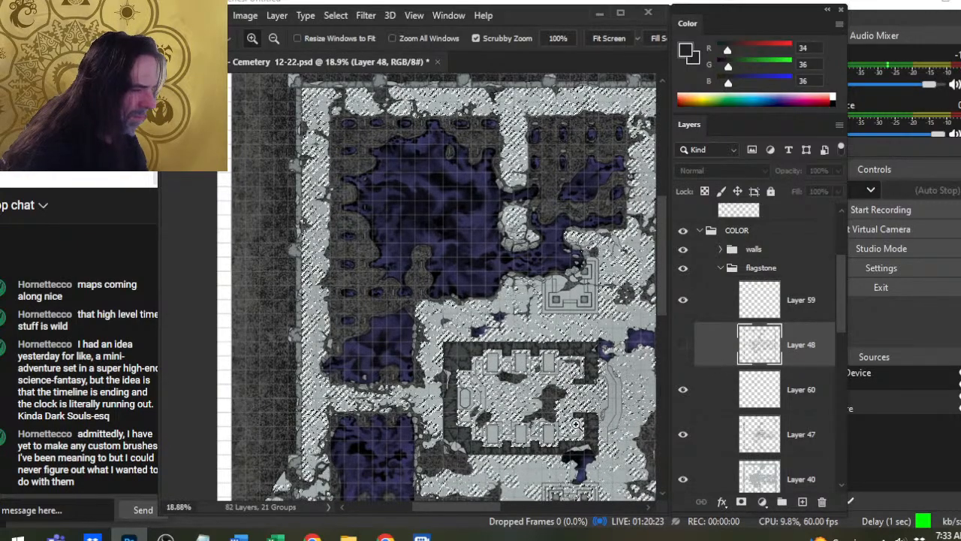
key(ctrl+d)
drag(539, 330, 704, 354)
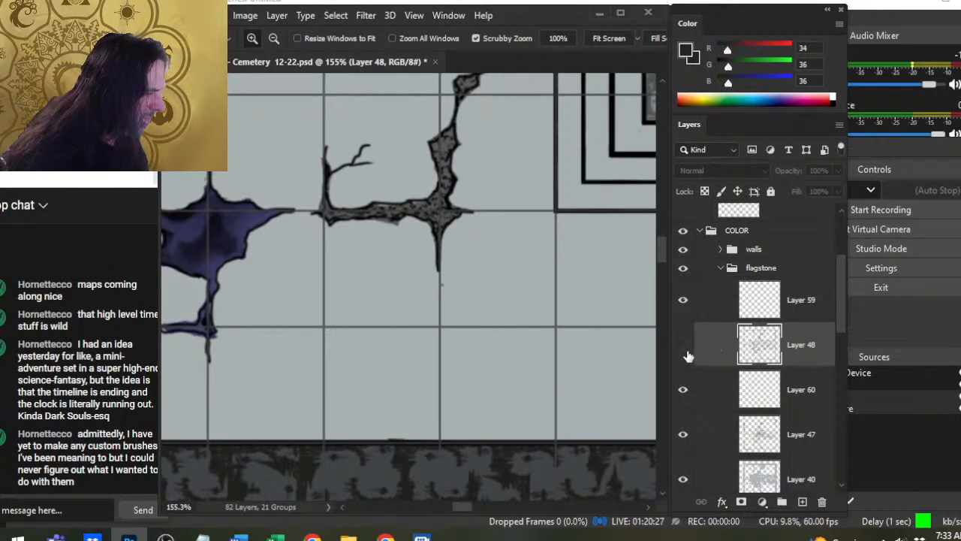
- Examine the selected stippling on the rubble stones along the flooded pit's edge with Layer 48 hidden, and deselect it
click(683, 347)
click(683, 347)
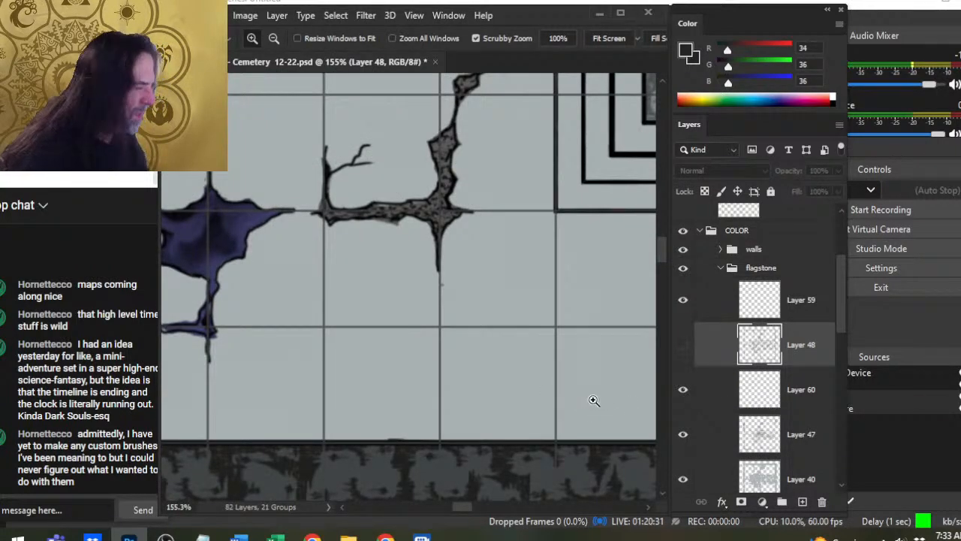
drag(594, 401, 566, 397)
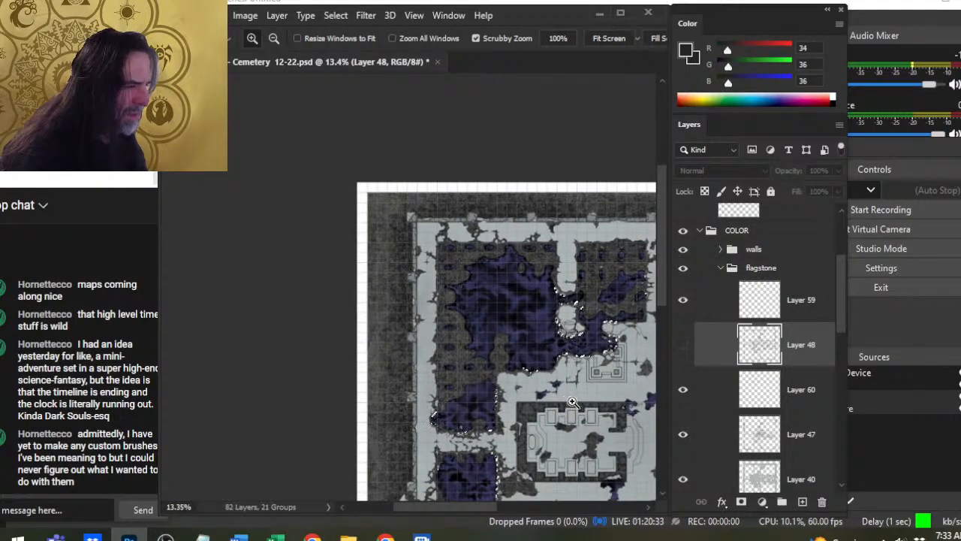
drag(549, 308, 600, 311)
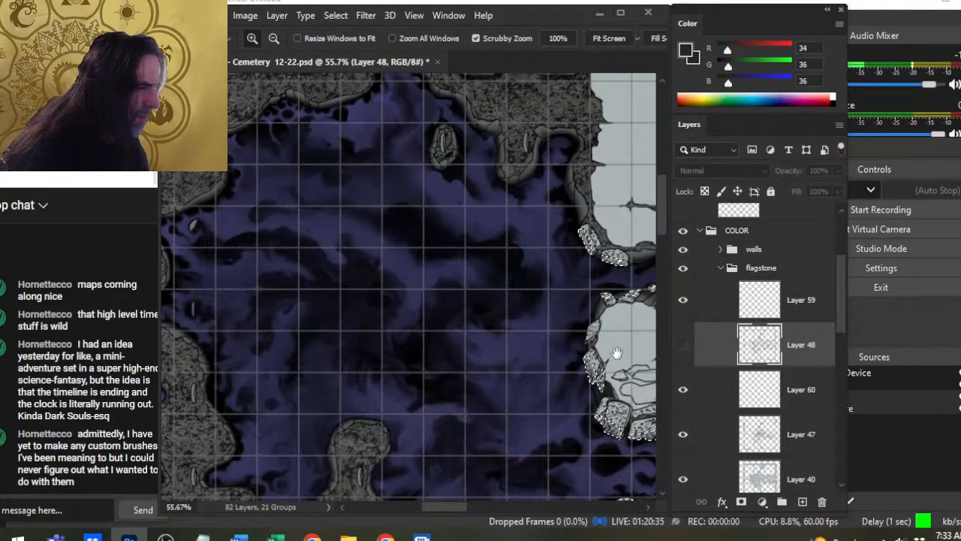
drag(616, 353, 506, 360)
drag(526, 315, 564, 323)
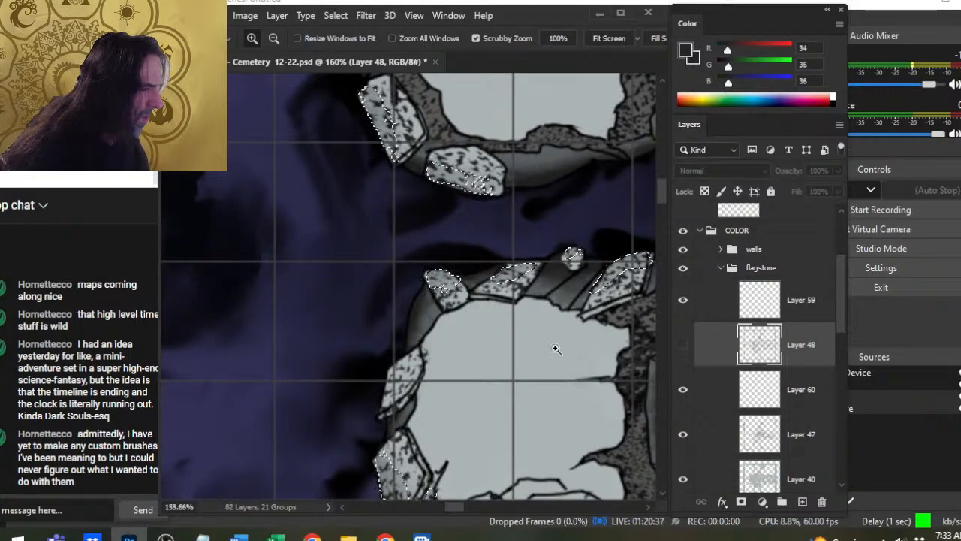
click(683, 390)
key(l)
key(ctrl+d)
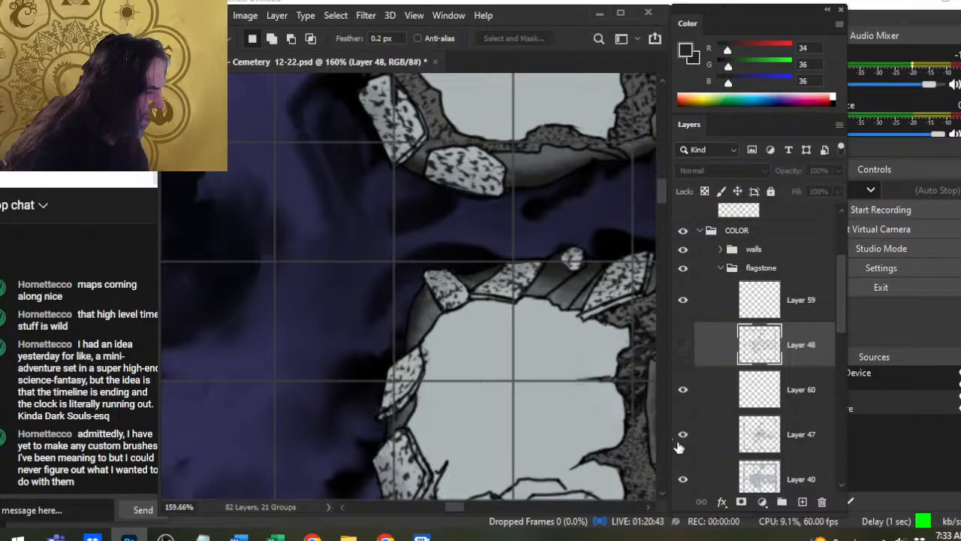
- Load the contents of Layer 47 as a selection, examine its extent around the tomb chamber, and deselect it
click(740, 431)
drag(565, 395, 413, 260)
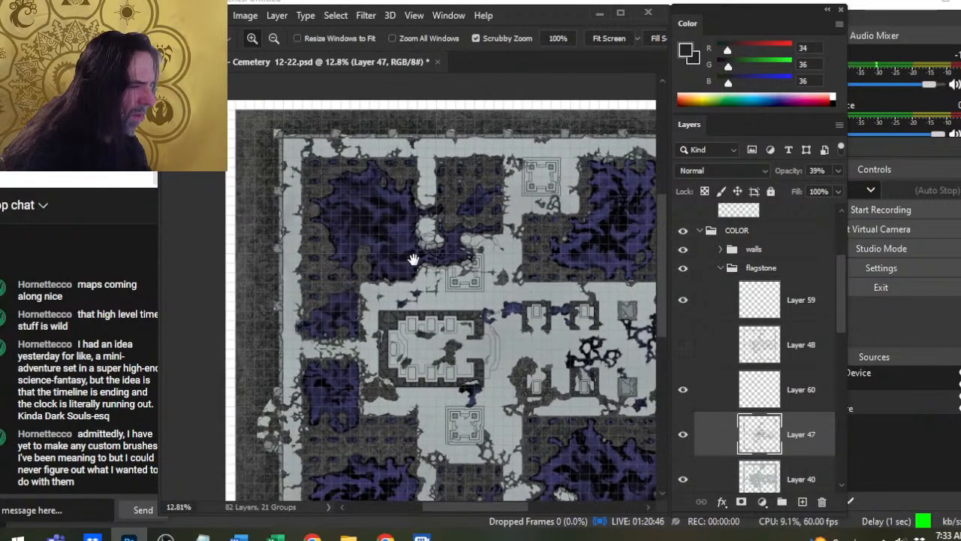
ctrl+click(754, 434)
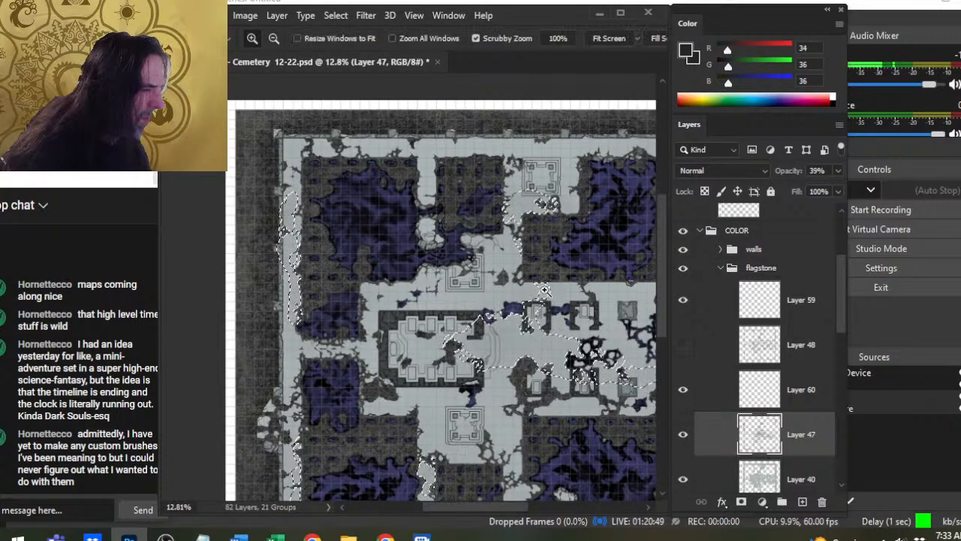
drag(552, 282, 620, 322)
key(ctrl+d)
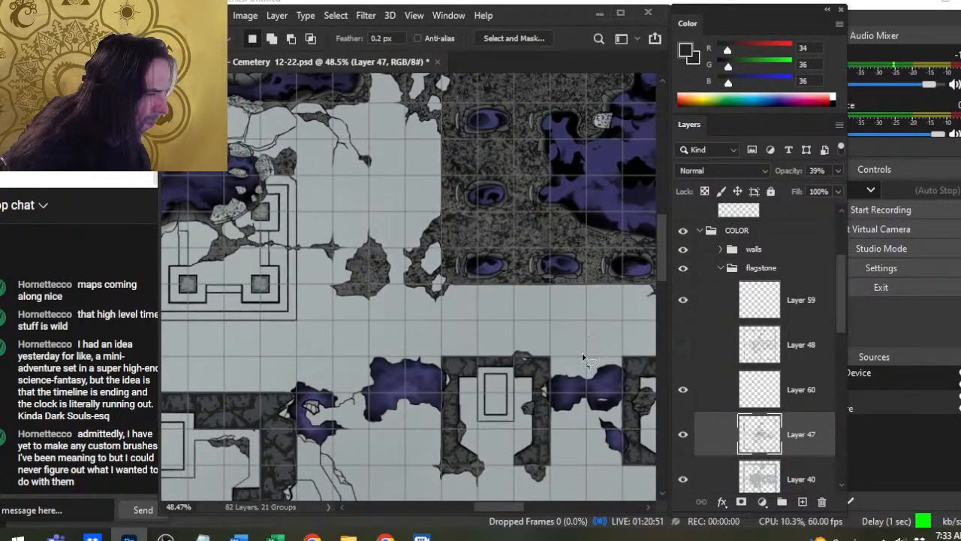
- Compare the map with Layers 60, 59 and 47 hidden and shown, and make Layers 60 and 48 visible again
click(682, 434)
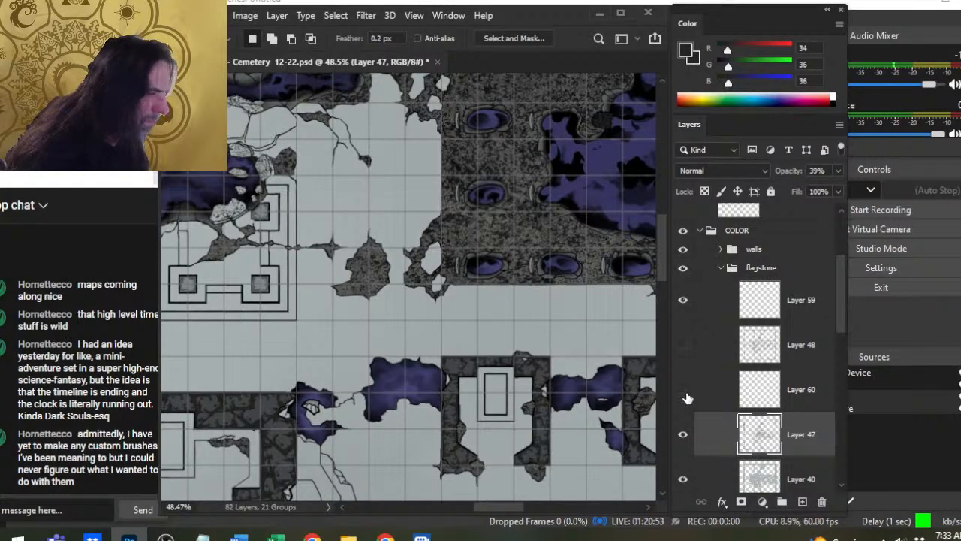
click(685, 301)
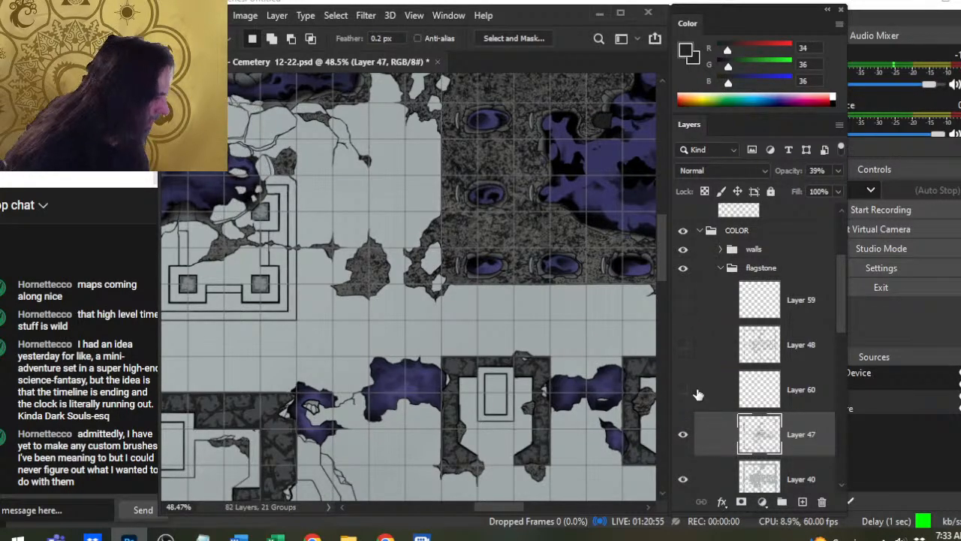
key(ctrl+z)
key(z)
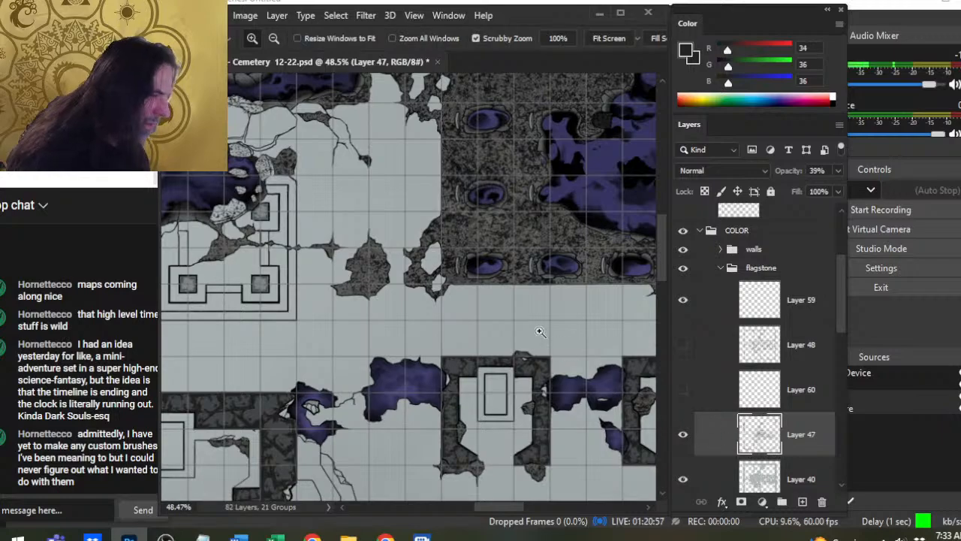
drag(540, 331, 597, 333)
click(684, 438)
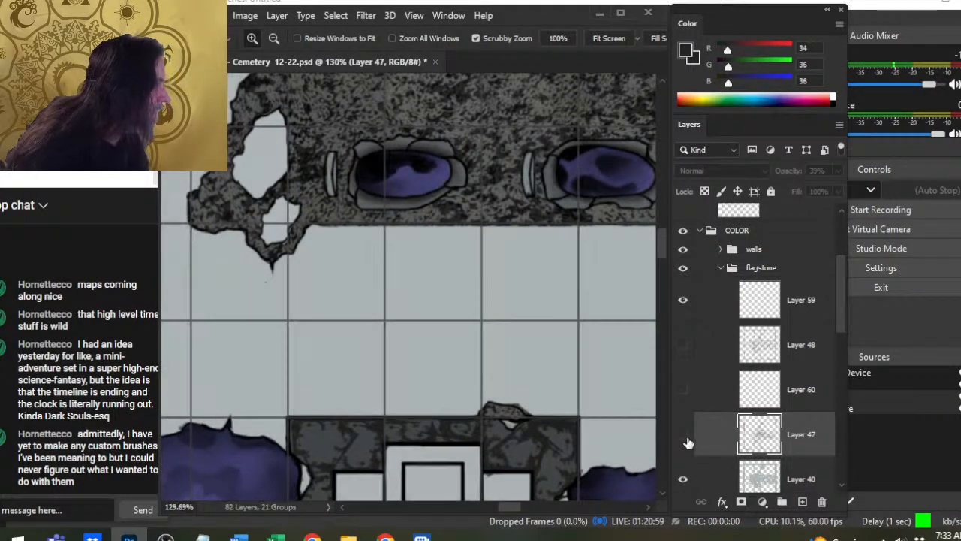
click(685, 439)
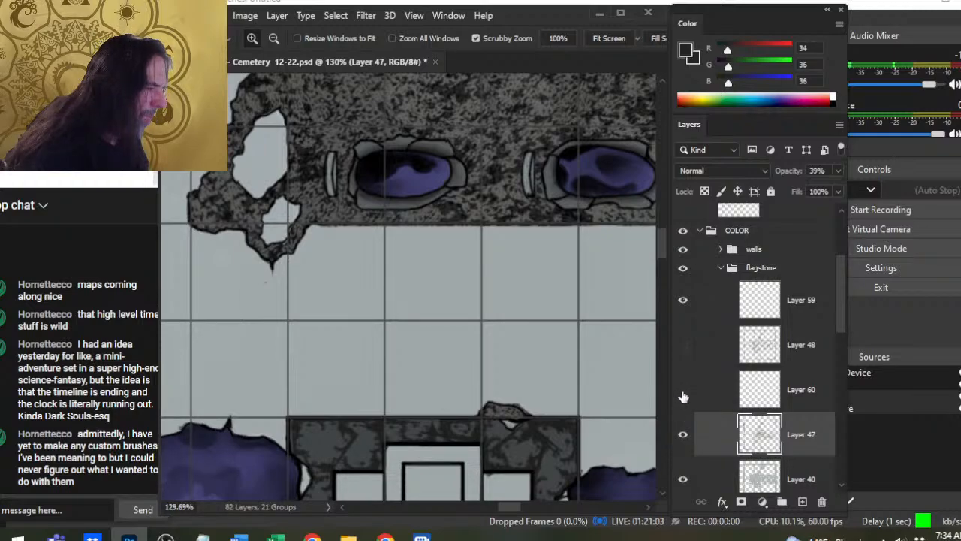
click(683, 346)
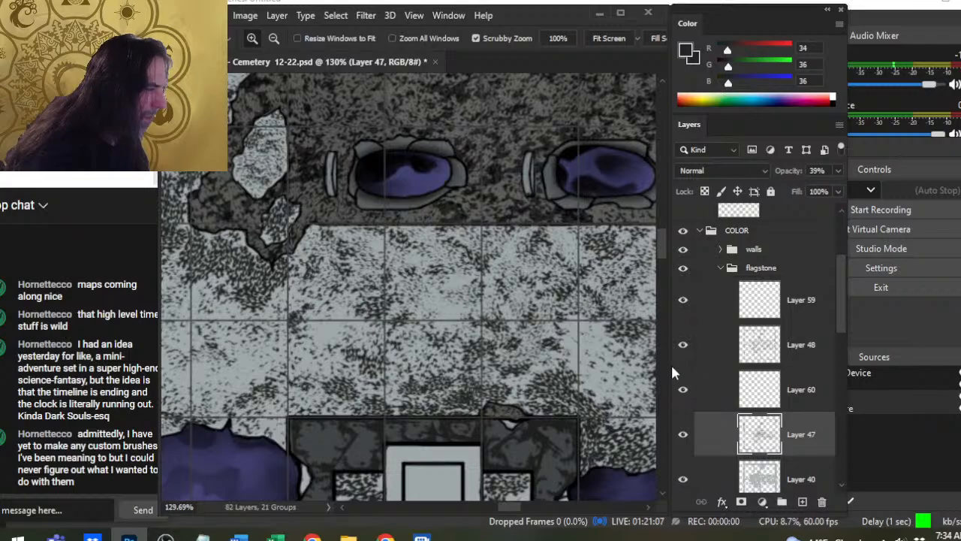
- Compare the map with Layer 48 hidden and shown, and add a new layer directly above Layer 48
click(712, 349)
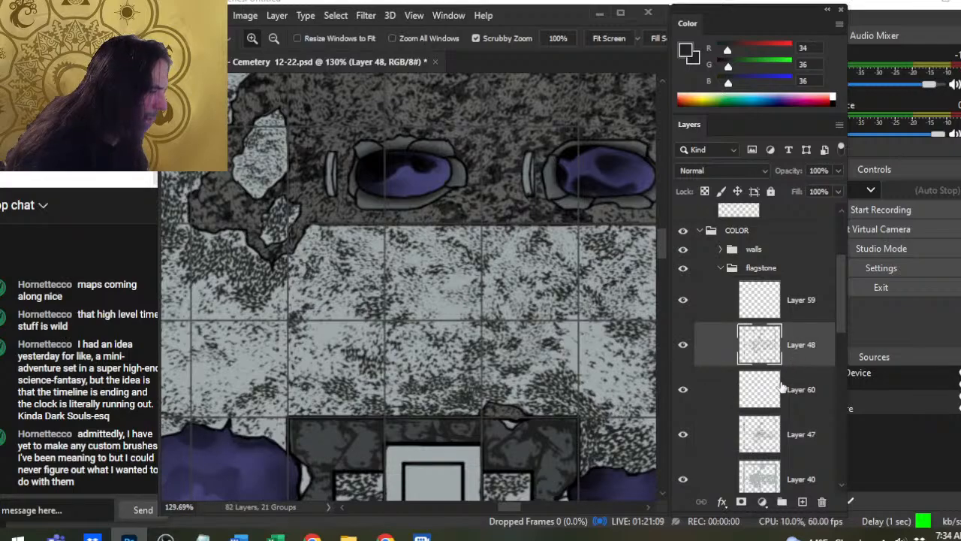
drag(625, 373, 404, 245)
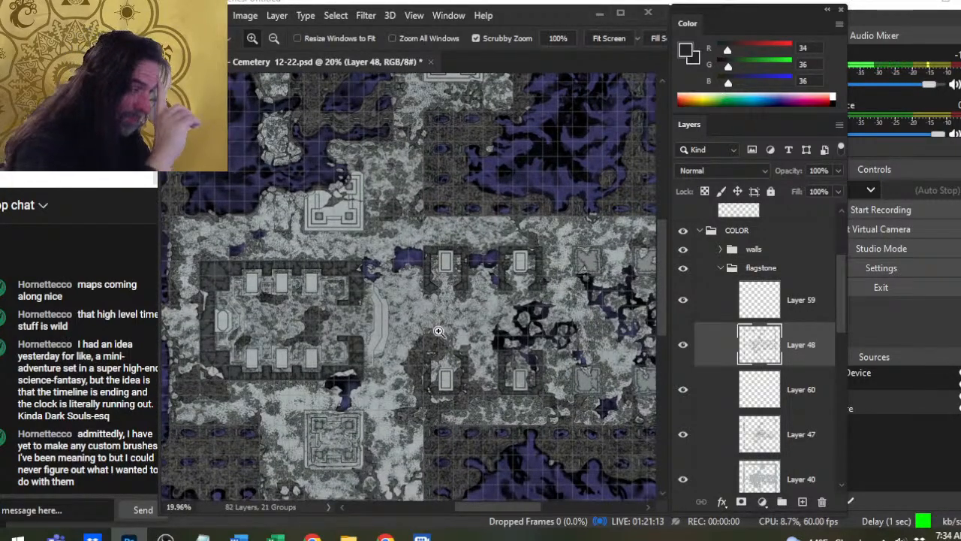
click(681, 347)
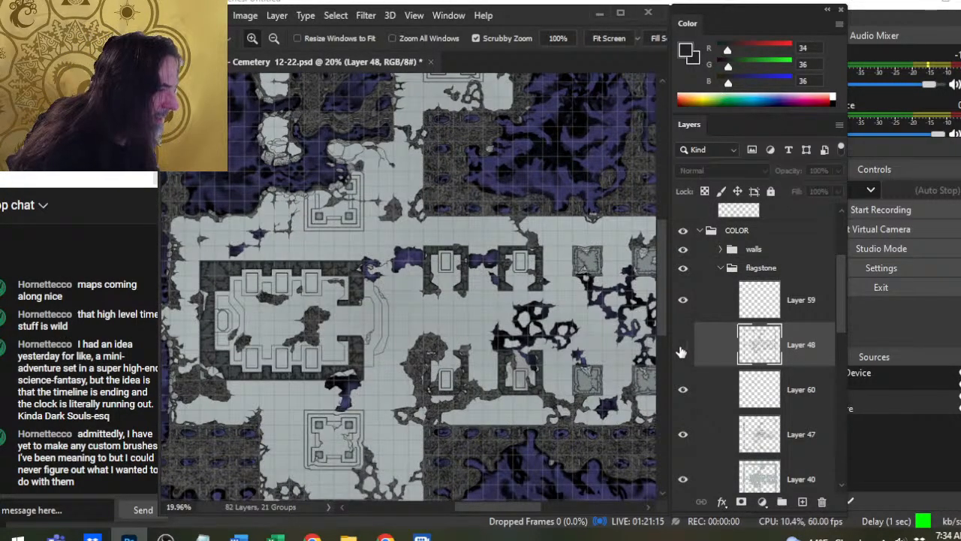
click(682, 345)
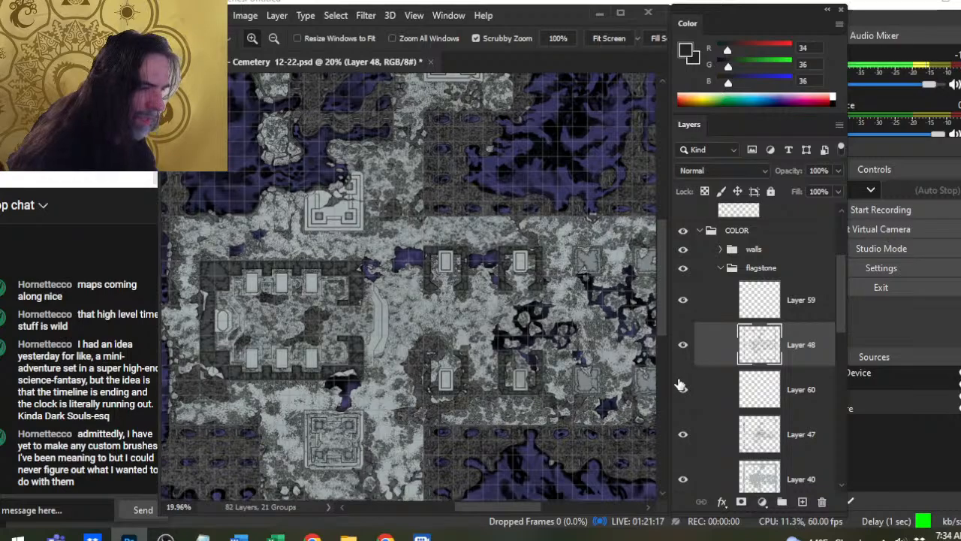
click(802, 502)
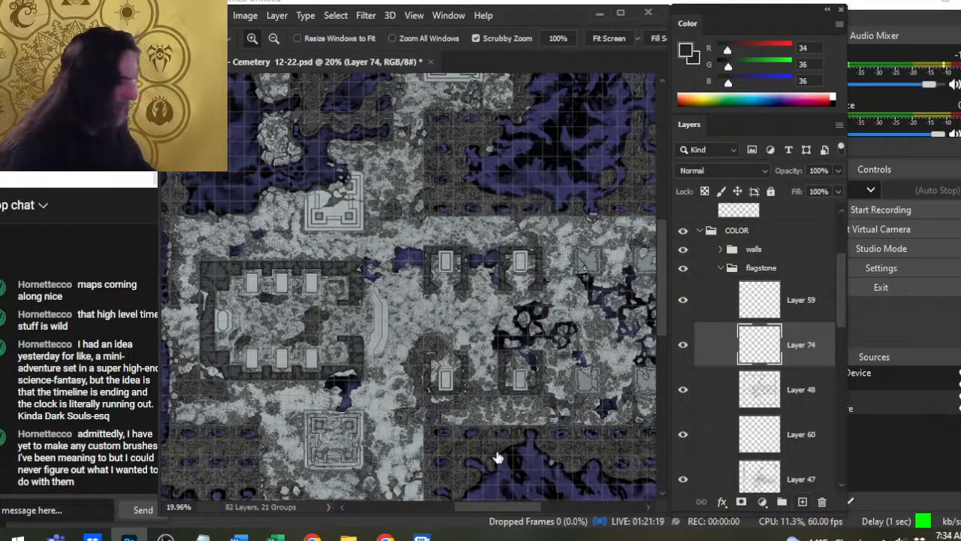
- Stipple the broken L-shaped stone block beside the pillar in the flooded pit with a 50 px brush
drag(297, 238, 339, 244)
drag(392, 356, 384, 86)
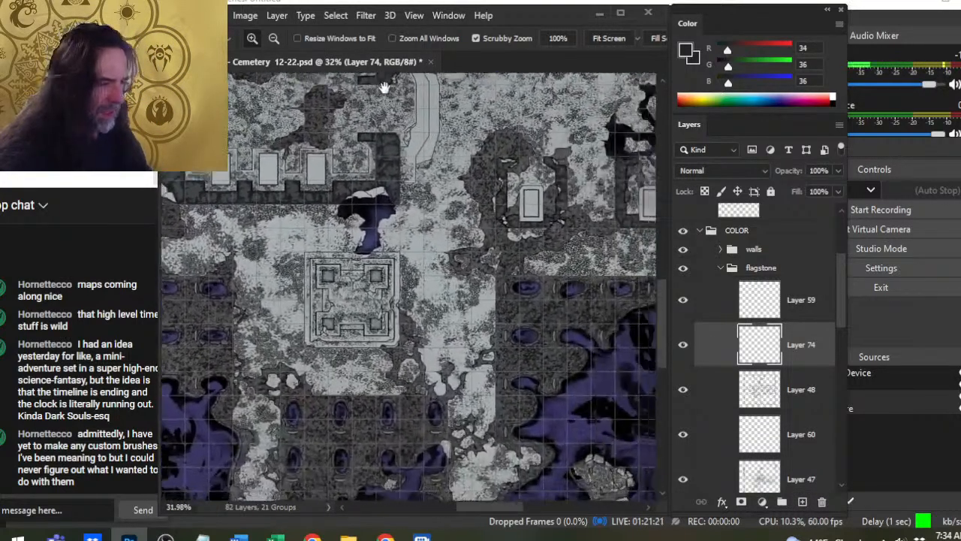
drag(563, 143, 385, 88)
drag(494, 426, 538, 232)
drag(367, 272, 443, 270)
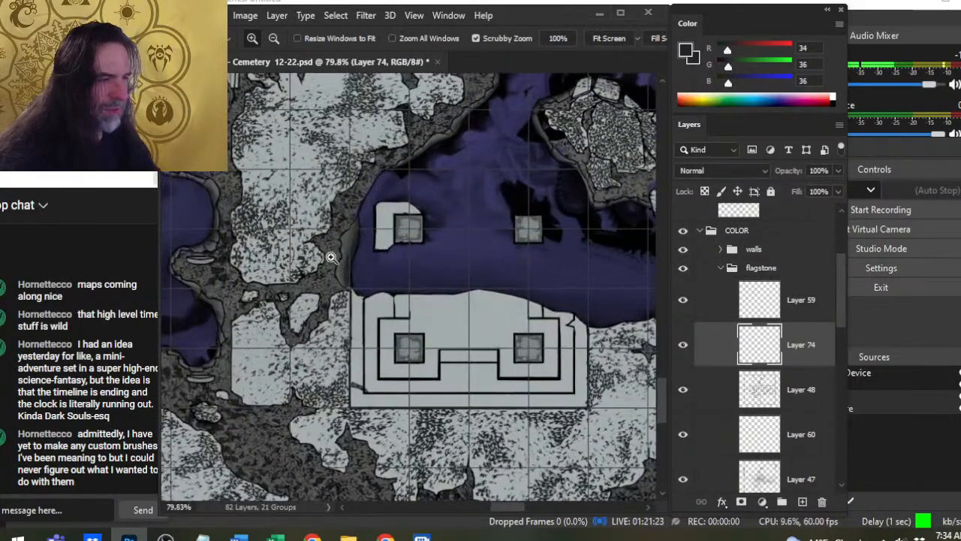
mouse_move(388, 245)
mouse_down()
mouse_move(410, 259)
mouse_move(420, 292)
mouse_up()
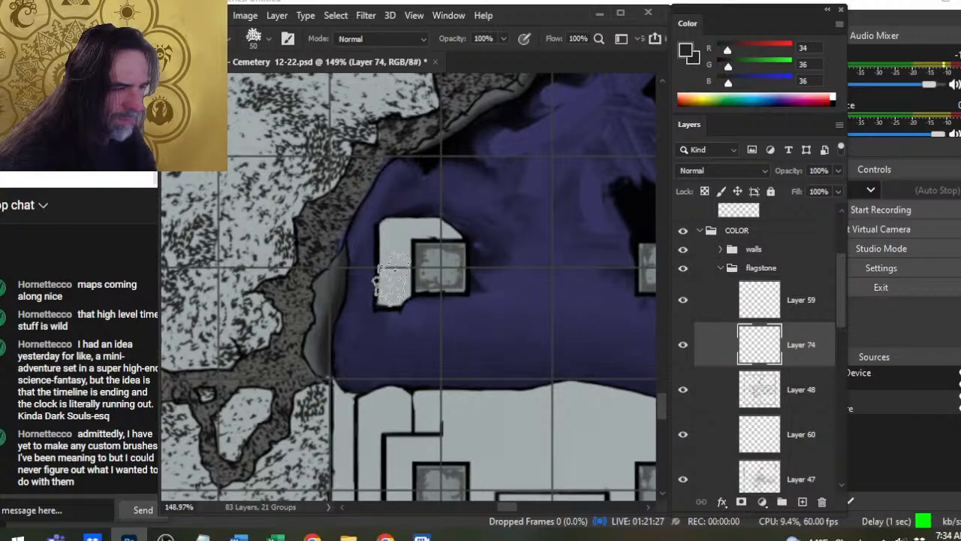
key(])
click(395, 277)
click(394, 240)
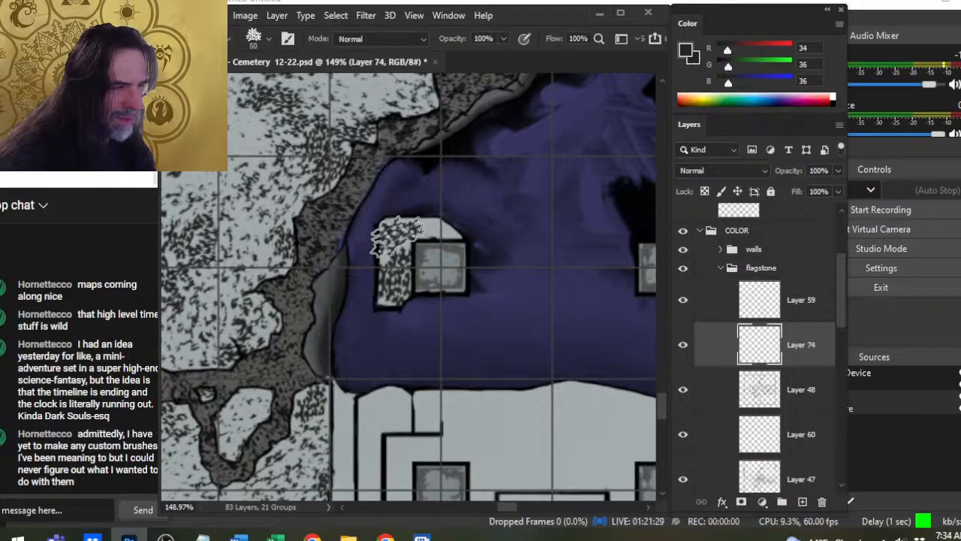
key([)
click(439, 233)
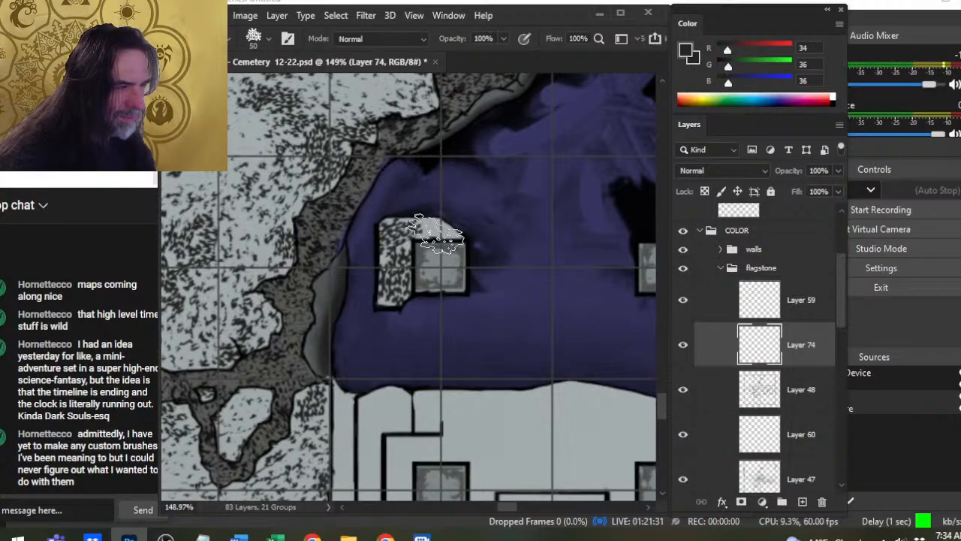
- Thin the stippling on the broken block with the 60 px textured eraser, and touch it up with a 9 px eraser
key(e)
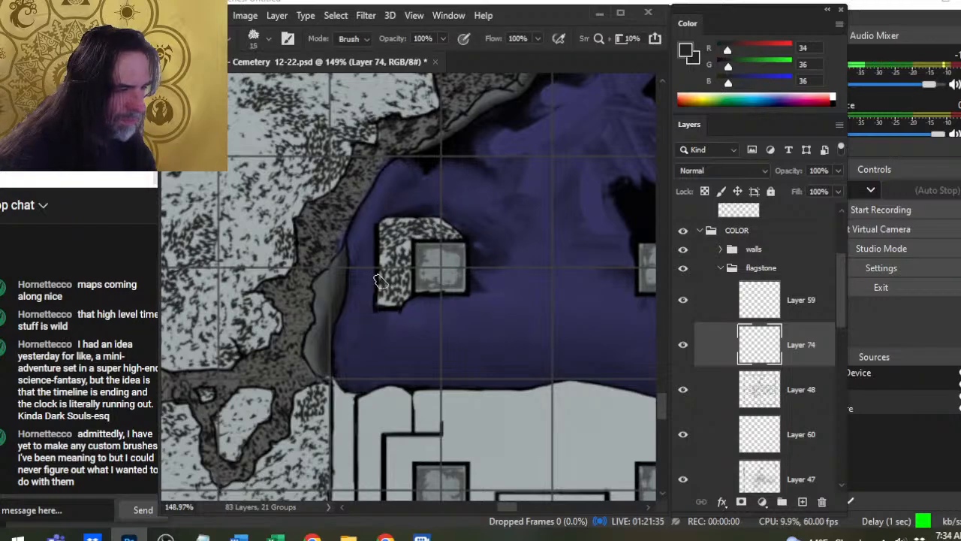
key(])
key(])
key(])
key(])
key(])
key(])
click(389, 295)
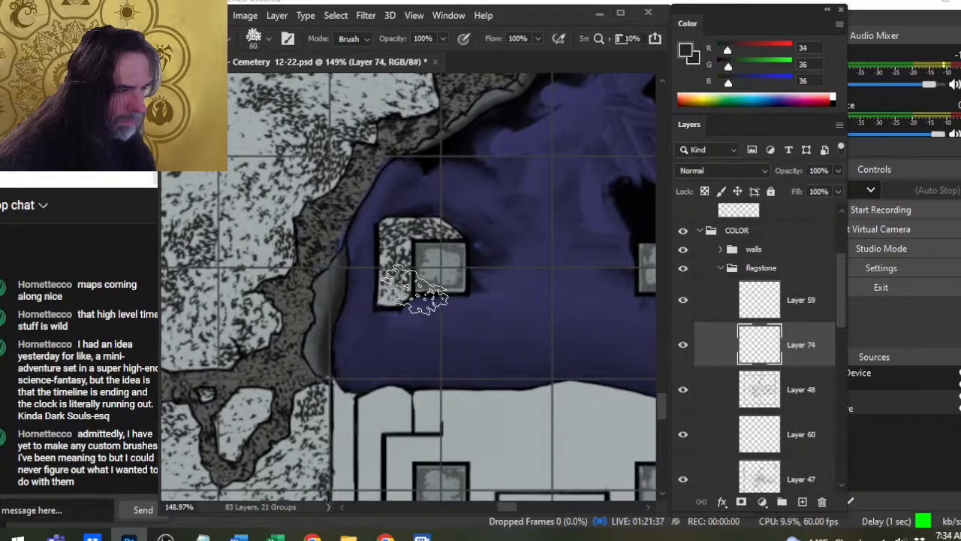
click(377, 233)
click(449, 229)
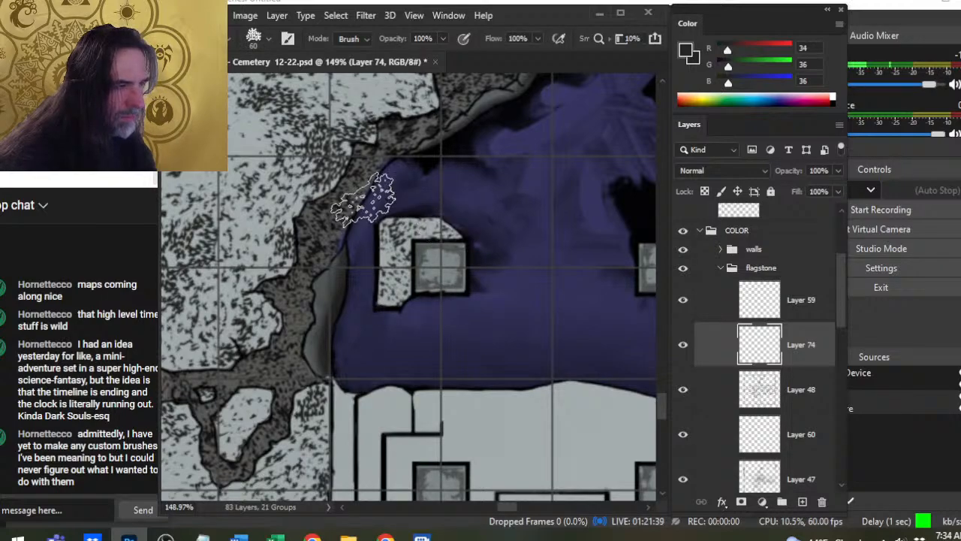
key(bracketleft)
key(bracketleft)
key(bracketleft)
key(bracketleft)
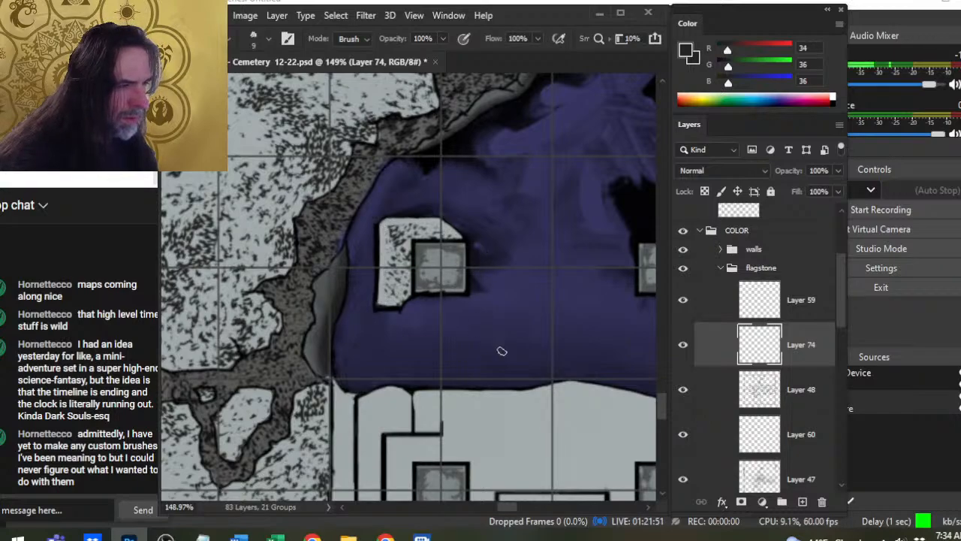
- Try stippling the broken upper-left end of the platform's outer ledge with a 45 px brush
drag(497, 398, 463, 248)
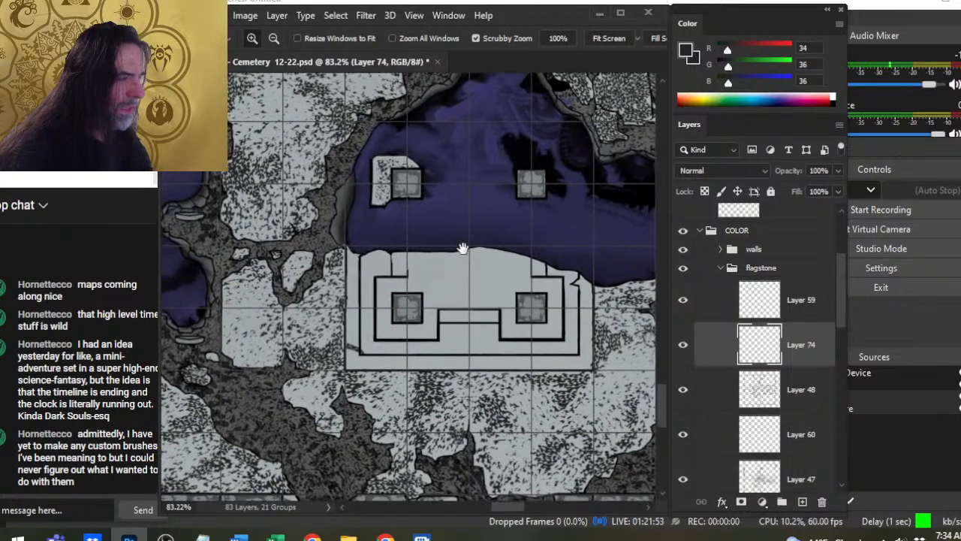
drag(361, 282, 363, 262)
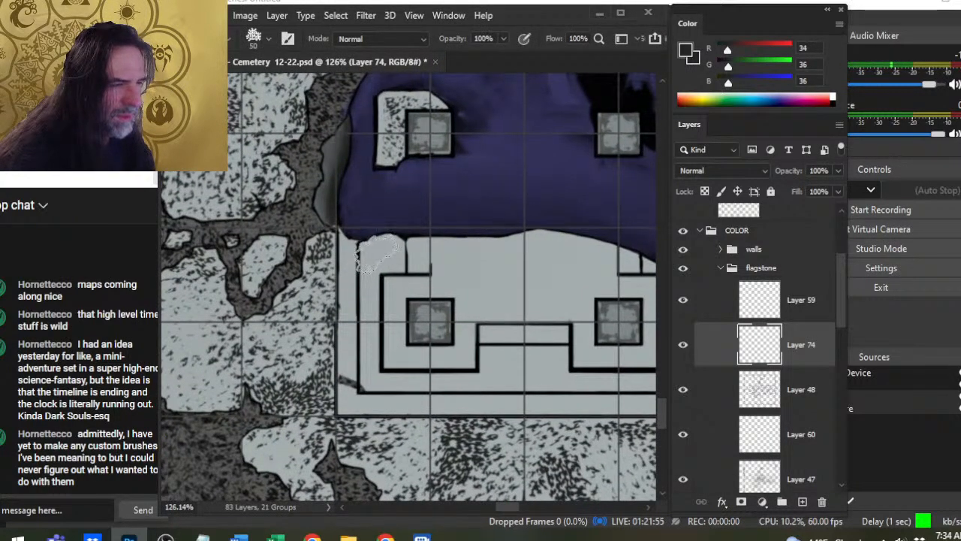
key([)
click(381, 250)
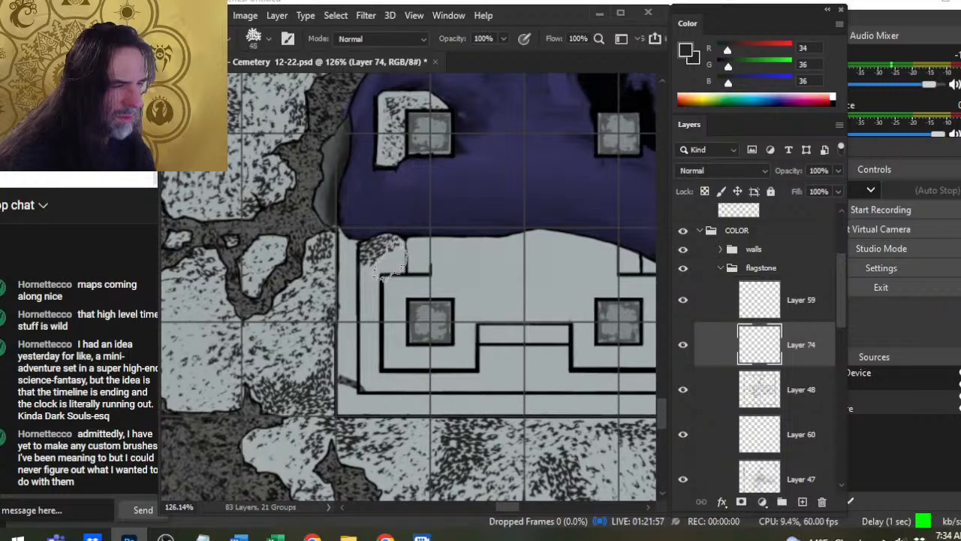
drag(387, 259, 382, 273)
key(e)
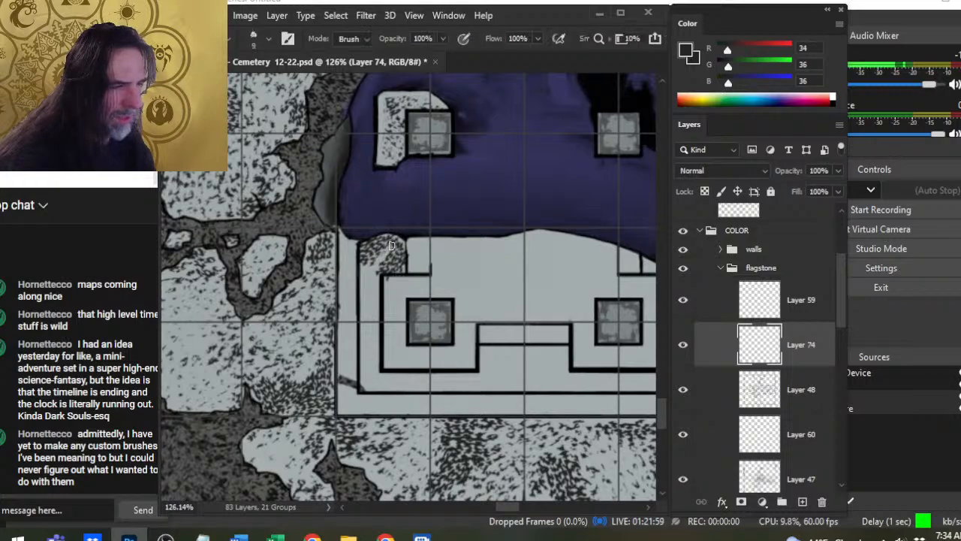
key(])
key(])
key(])
key(])
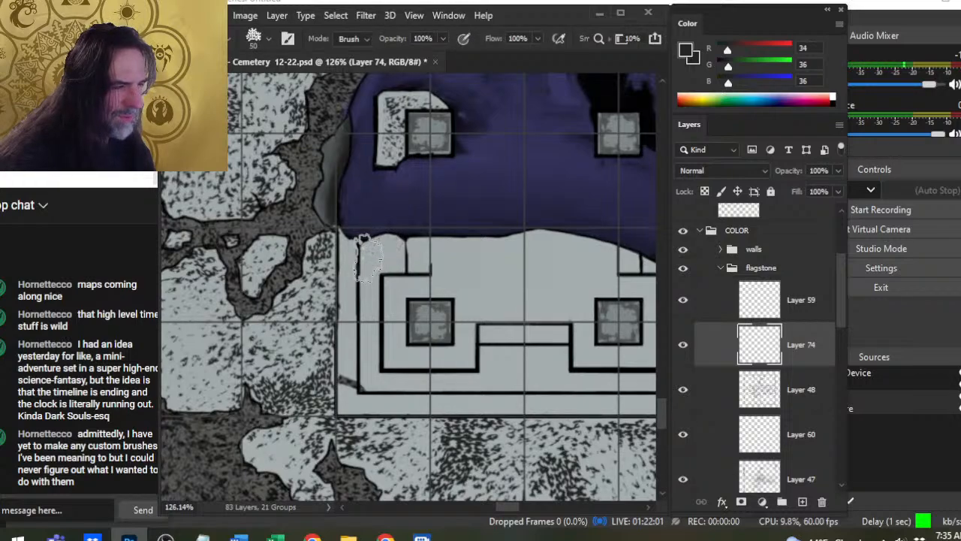
- Stipple the sunken platform's inner floor around the left pillar and across the centre with a 50 px brush
key(b)
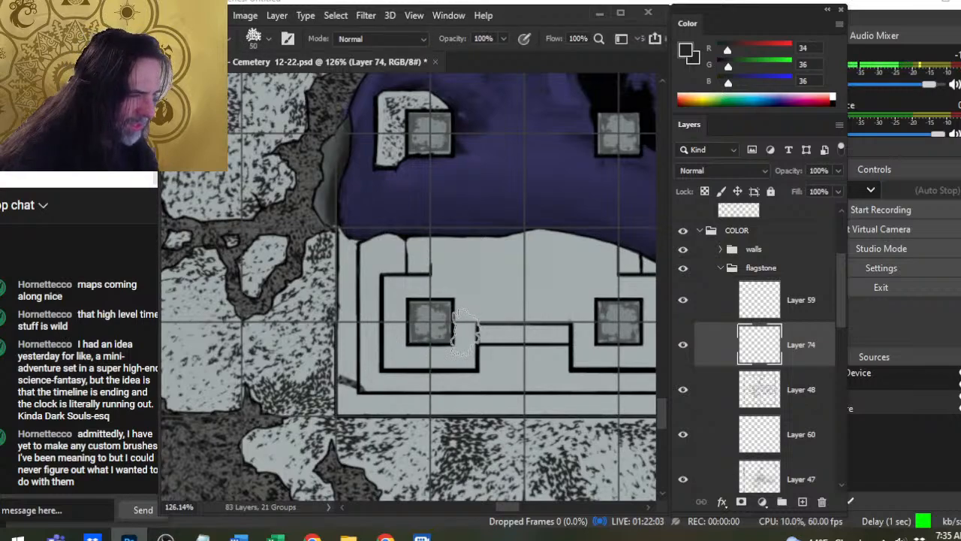
mouse_move(464, 330)
mouse_down()
mouse_move(449, 362)
mouse_move(404, 362)
mouse_move(392, 319)
mouse_move(407, 284)
mouse_move(454, 283)
mouse_move(484, 305)
mouse_move(477, 308)
mouse_move(438, 248)
mouse_move(477, 255)
mouse_up()
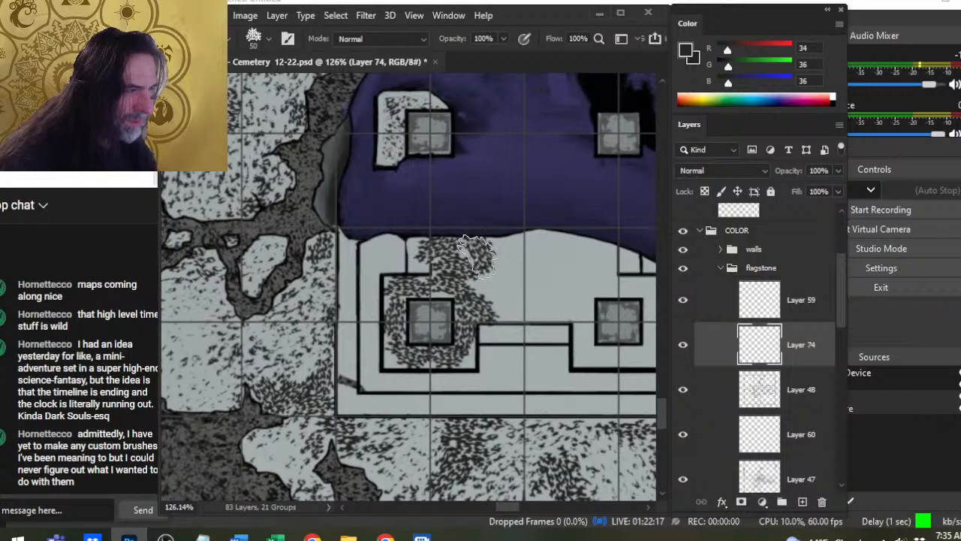
key(e)
key(b)
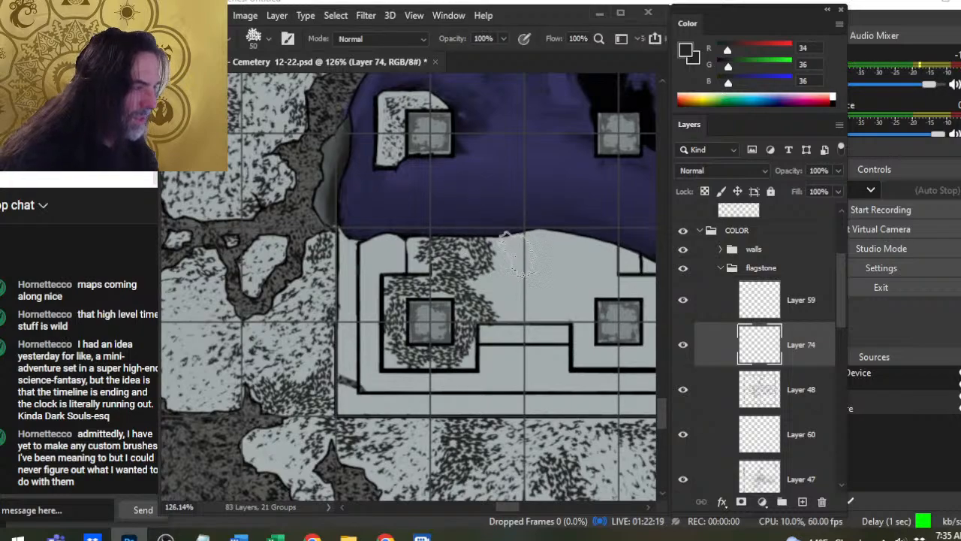
mouse_move(505, 256)
mouse_down()
mouse_move(484, 297)
mouse_move(496, 304)
mouse_move(556, 263)
mouse_move(539, 244)
mouse_move(577, 267)
mouse_move(567, 236)
mouse_move(571, 263)
mouse_move(518, 316)
mouse_move(557, 320)
mouse_move(601, 251)
mouse_up()
key(bracketleft)
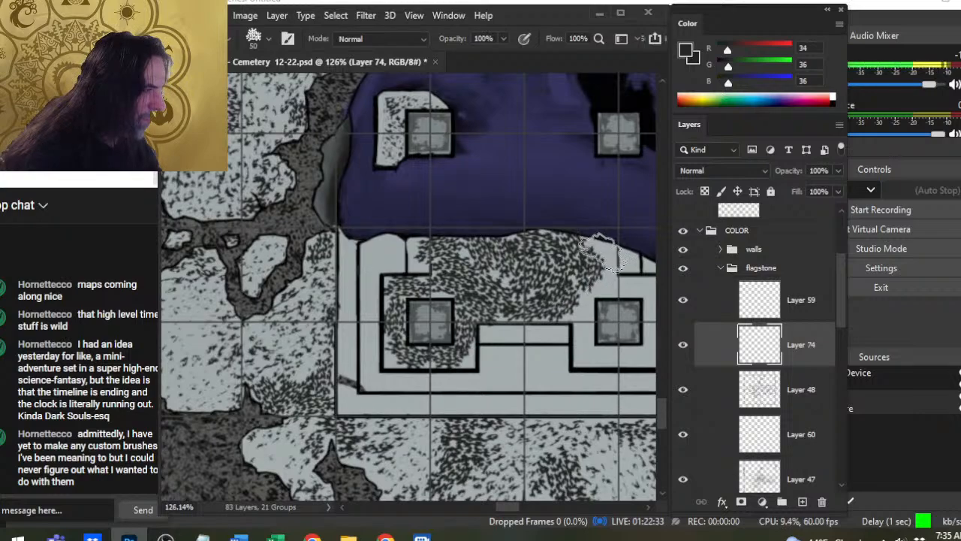
- Extend the stippling around the right pillar to fill the rest of the platform's inner floor
key(e)
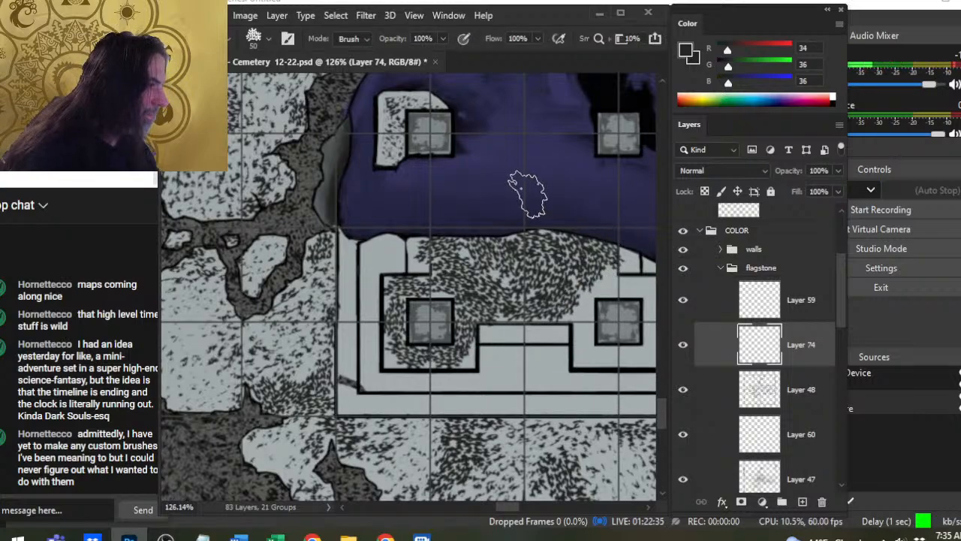
drag(507, 284, 473, 237)
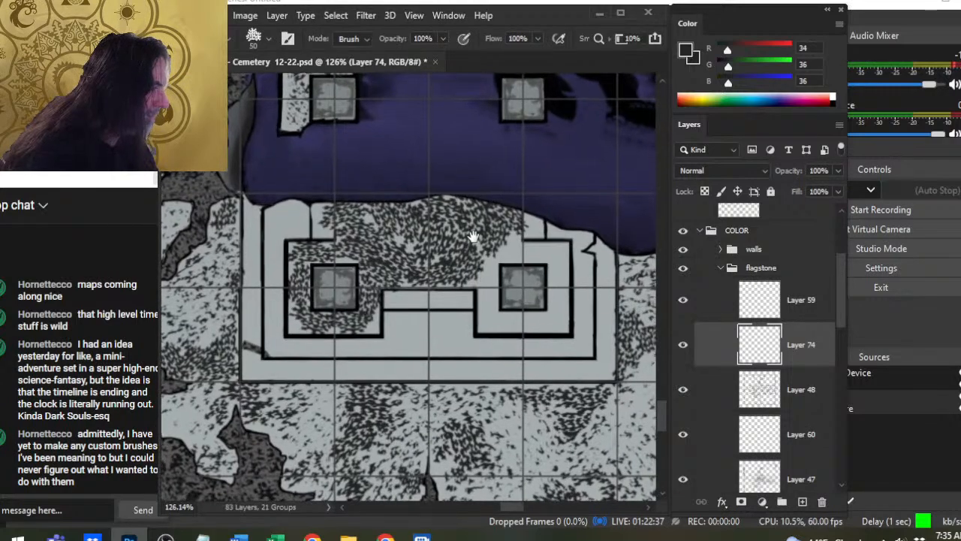
key(b)
key(e)
key(b)
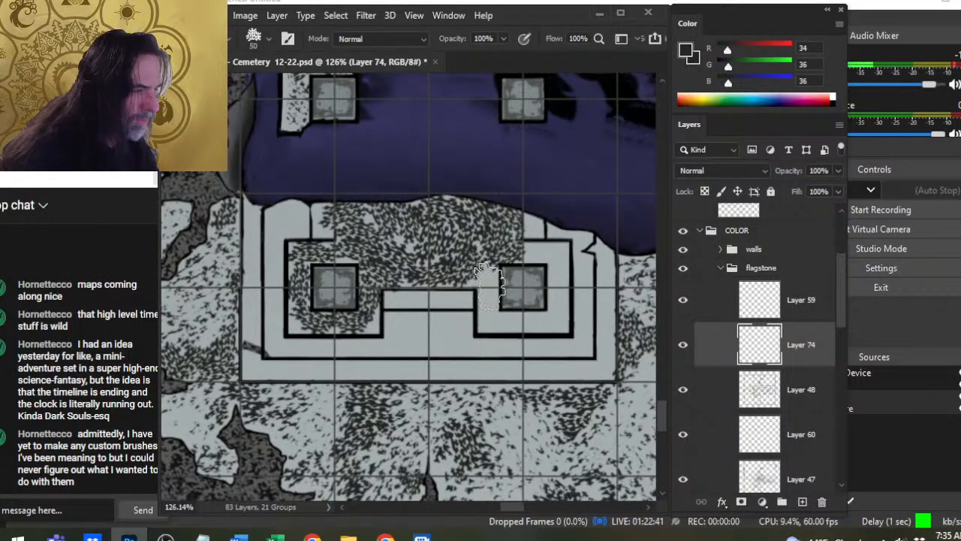
mouse_move(506, 315)
mouse_down()
mouse_move(504, 329)
mouse_move(548, 330)
mouse_move(558, 298)
mouse_up()
drag(548, 258, 537, 281)
- Thin the stippling across the platform's inner floor with the textured eraser at 60 px
key(e)
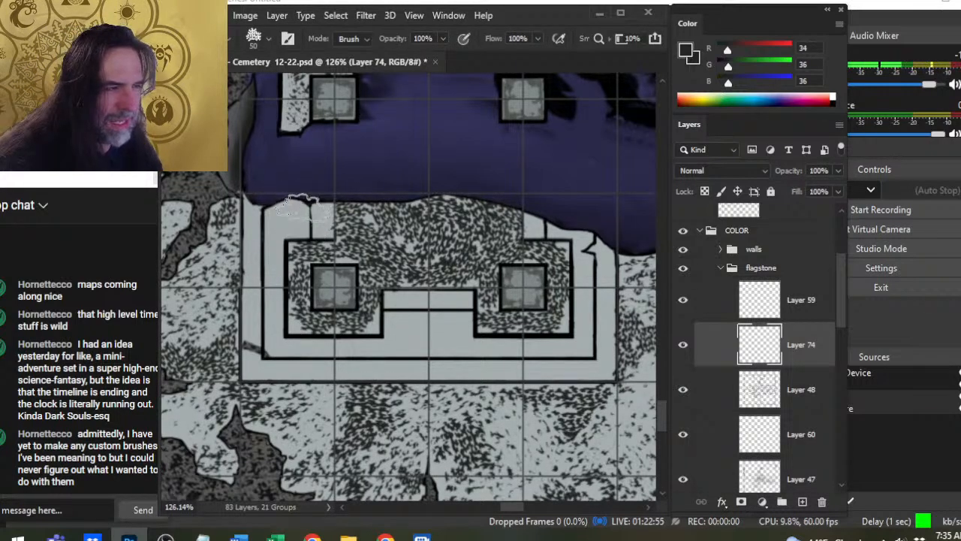
key(bracketright)
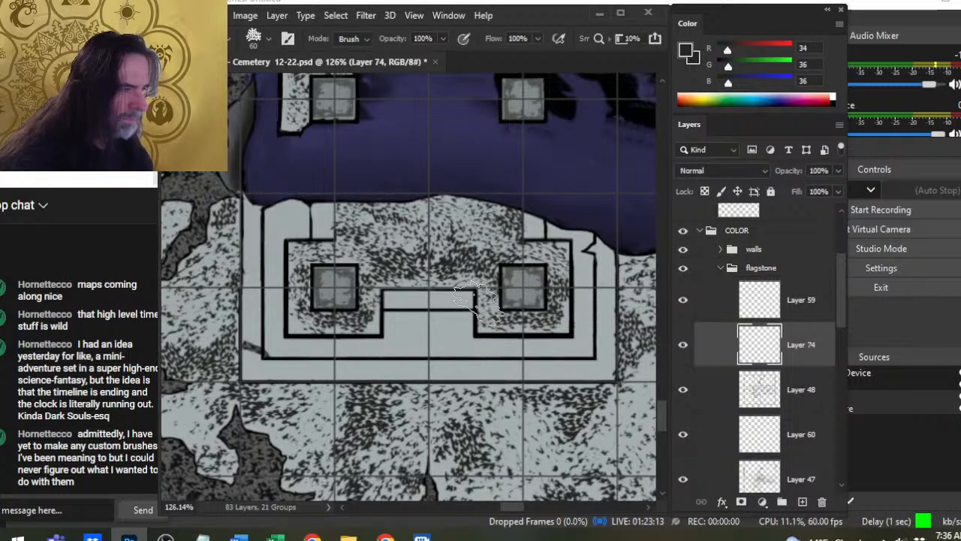
- Build up denser stippled patches in the middle and upper-left of the platform's inner floor with a 50 px brush
key(b)
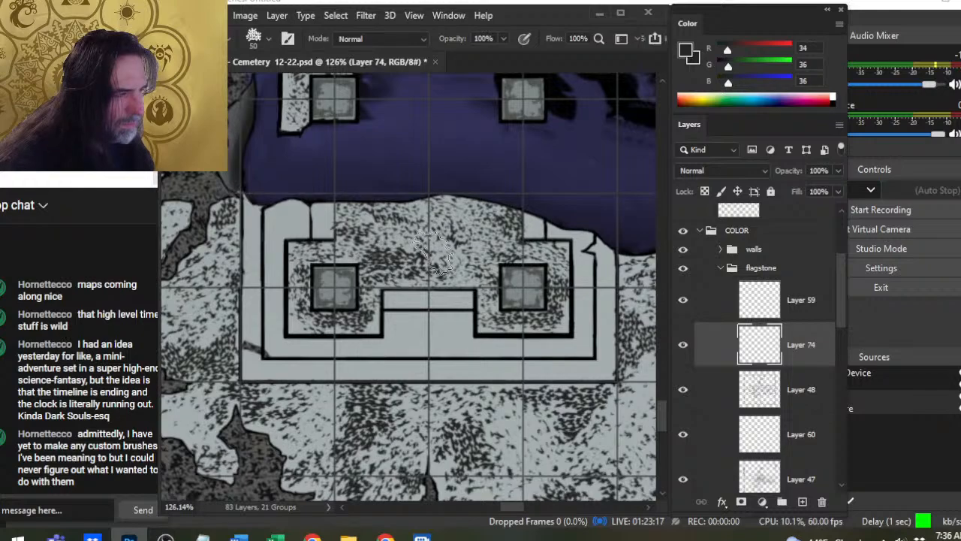
mouse_move(431, 243)
mouse_down()
mouse_move(439, 264)
mouse_move(470, 265)
mouse_up()
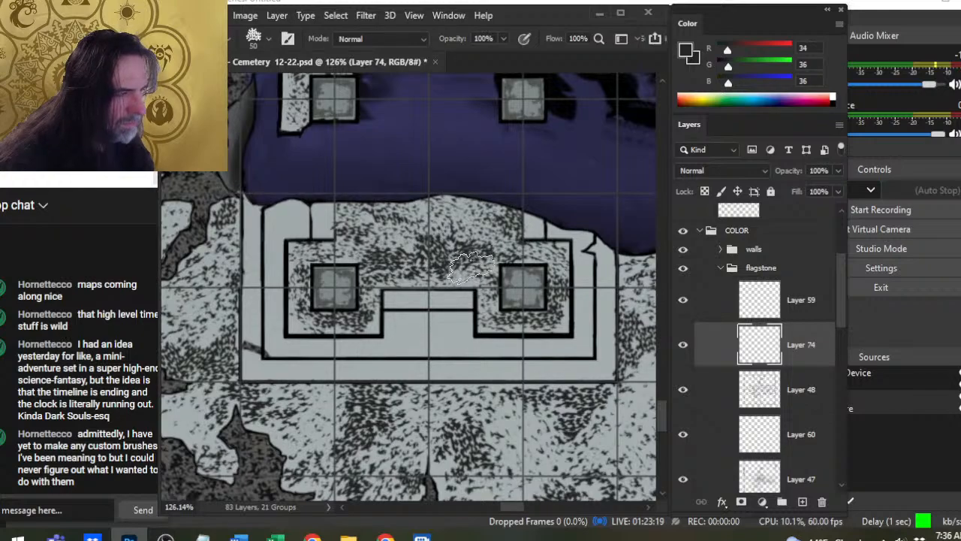
drag(398, 240, 394, 258)
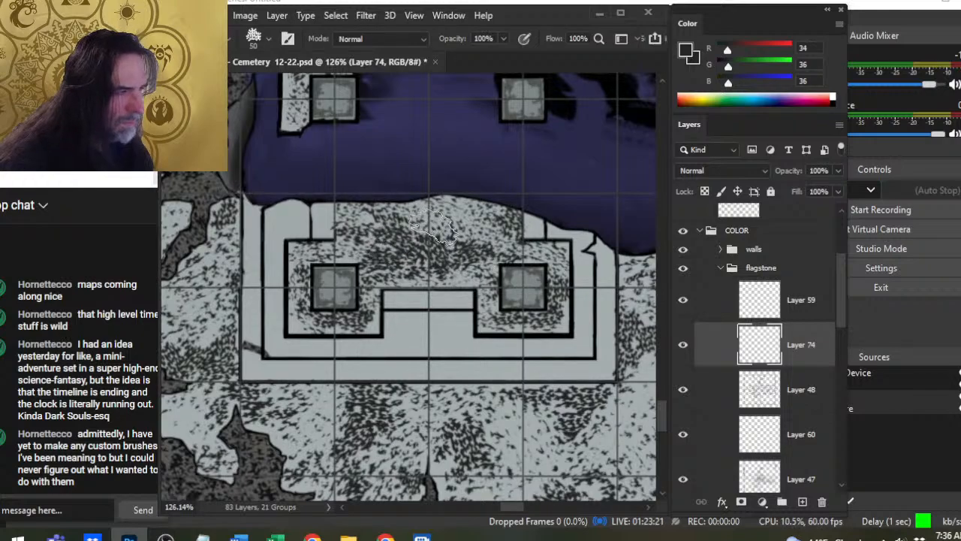
mouse_move(422, 222)
mouse_down()
mouse_move(425, 235)
mouse_move(469, 256)
mouse_up()
key(e)
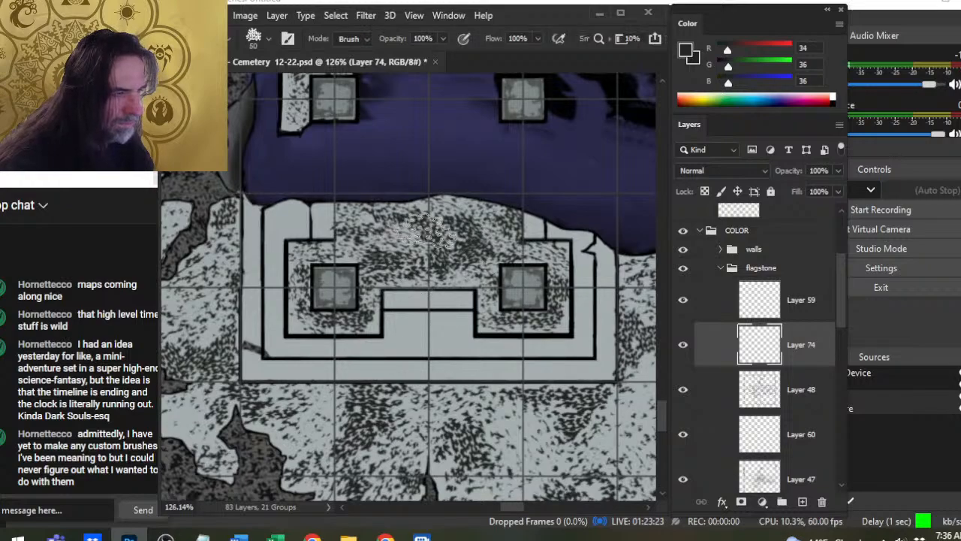
key(b)
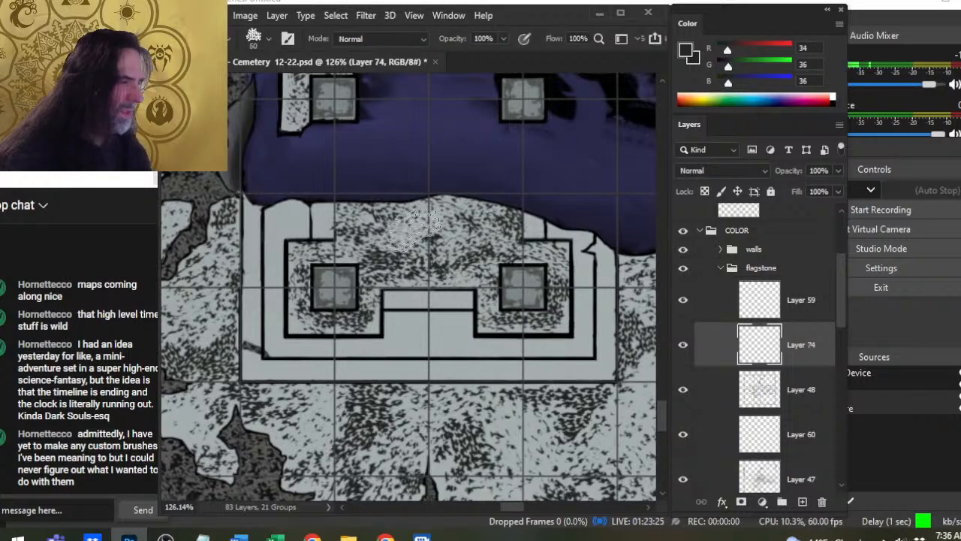
click(455, 248)
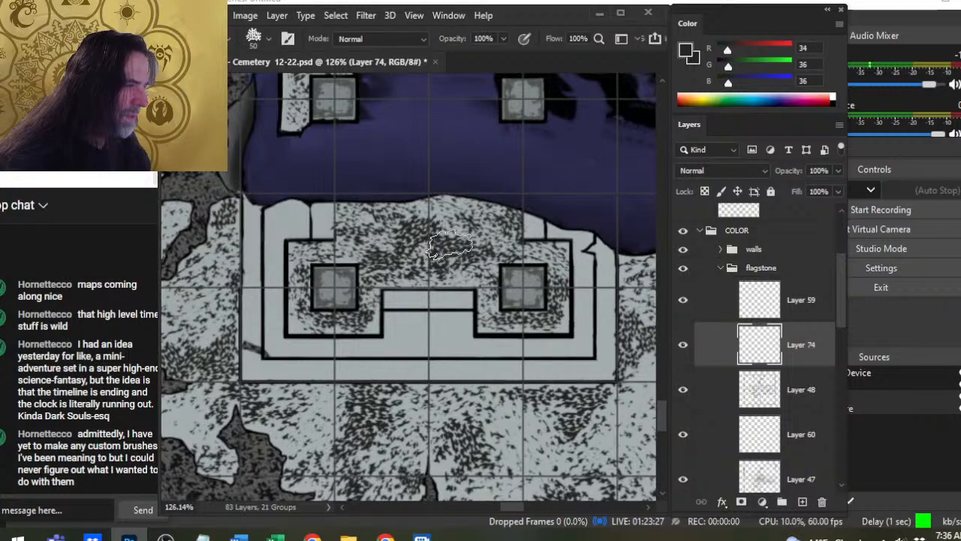
click(441, 220)
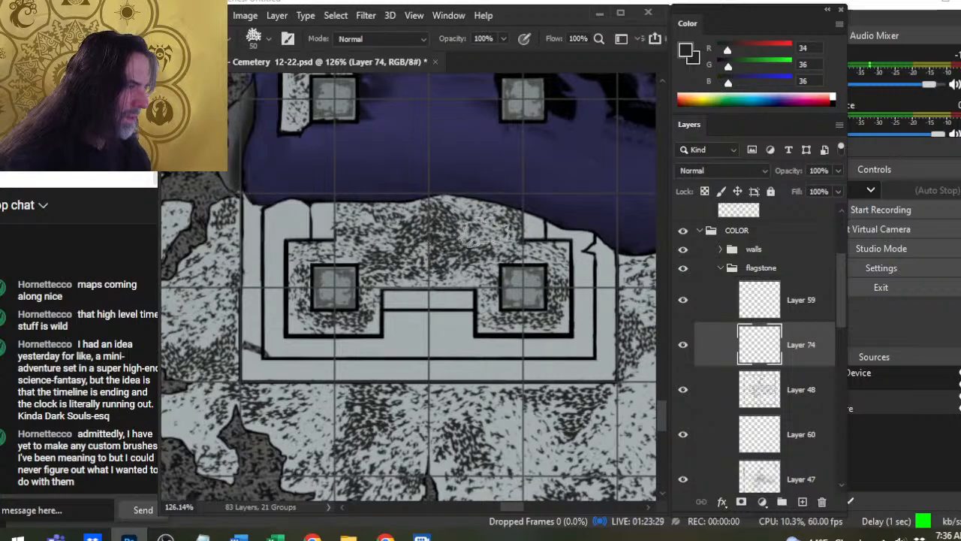
click(483, 232)
click(381, 242)
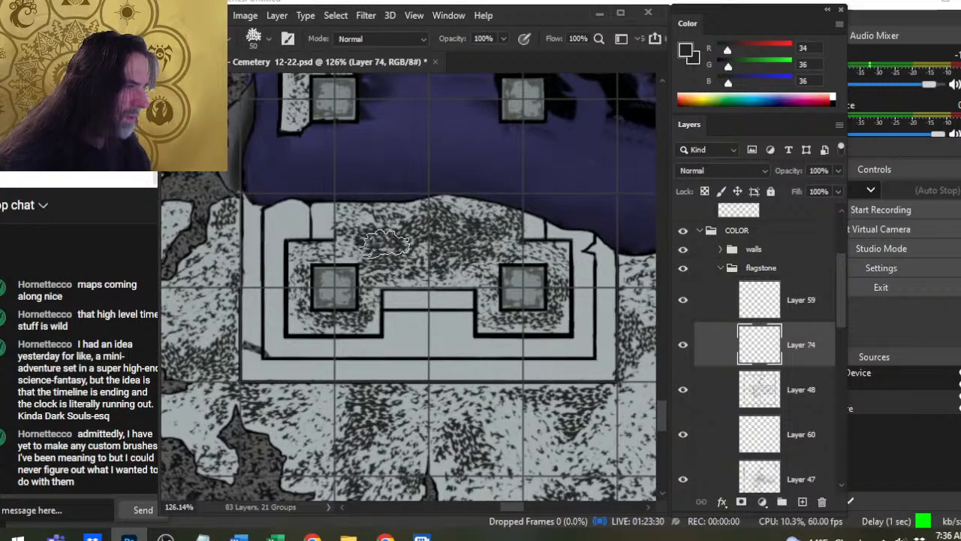
click(353, 219)
- Lightly erase the platform's inner stippling at 60 px, and reduce the eraser to 10 px for the upper-left corner of the inner outline
key(e)
key(bracketright)
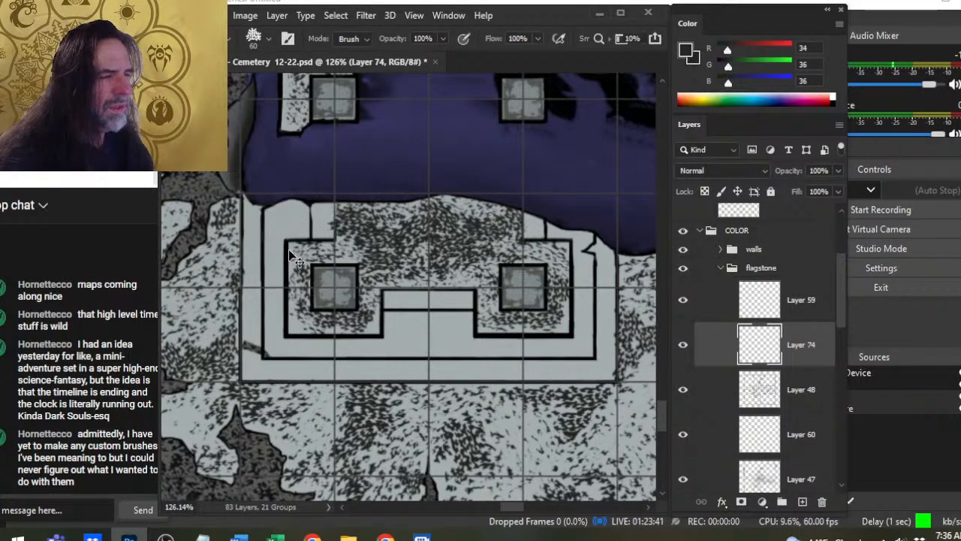
key(bracketleft)
key(bracketleft)
key(bracketleft)
key(bracketleft)
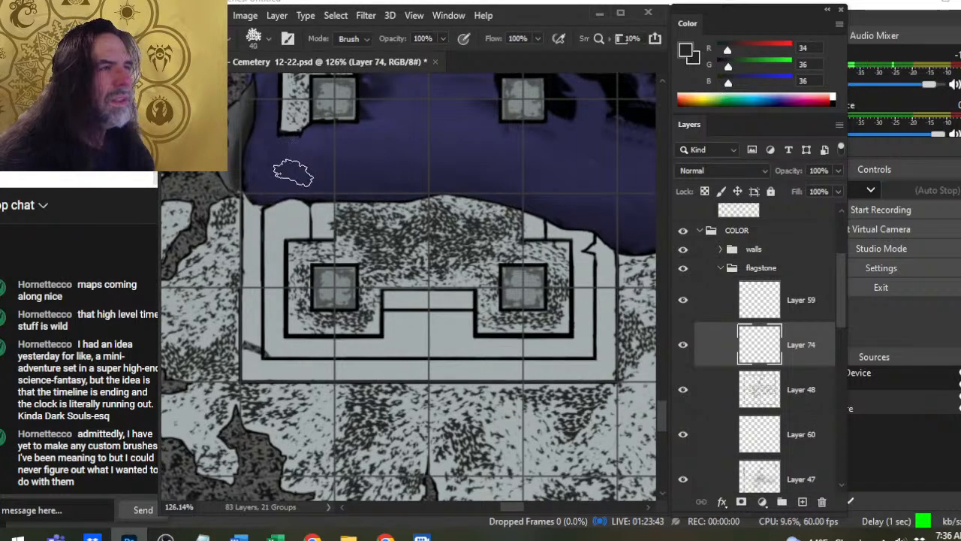
key(bracketleft)
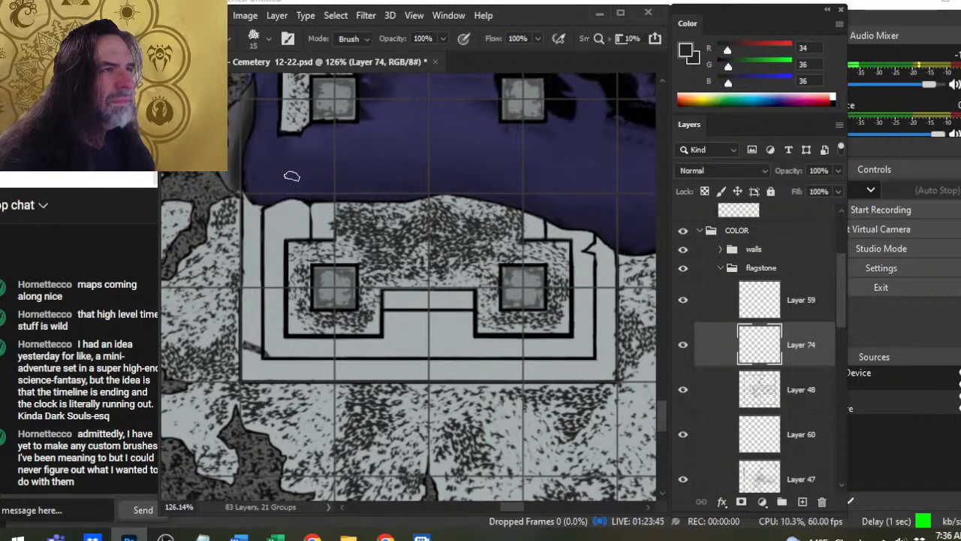
key(bracketleft)
key(bracketleft)
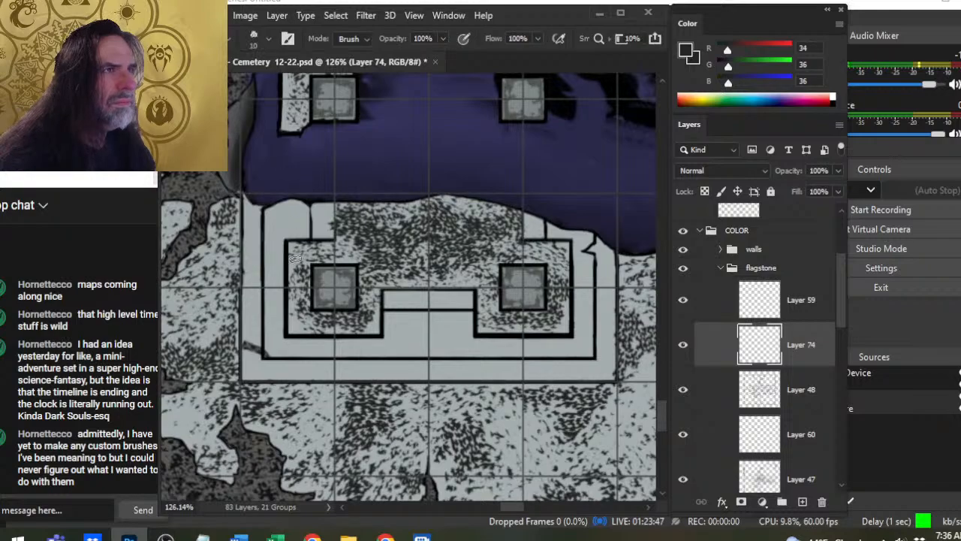
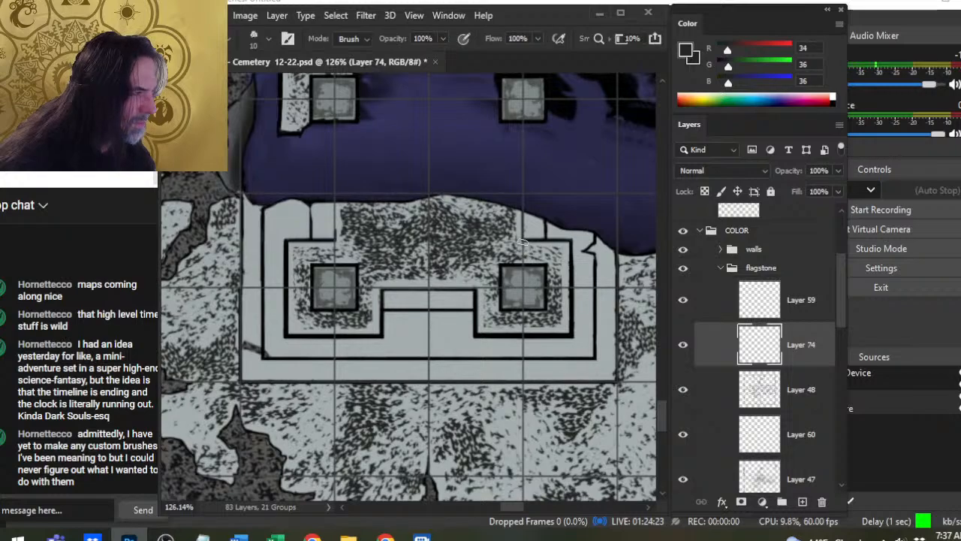
- Merge the platform's stippling layer down into Layer 48 and add a new empty layer above it
key(z)
drag(484, 314, 428, 317)
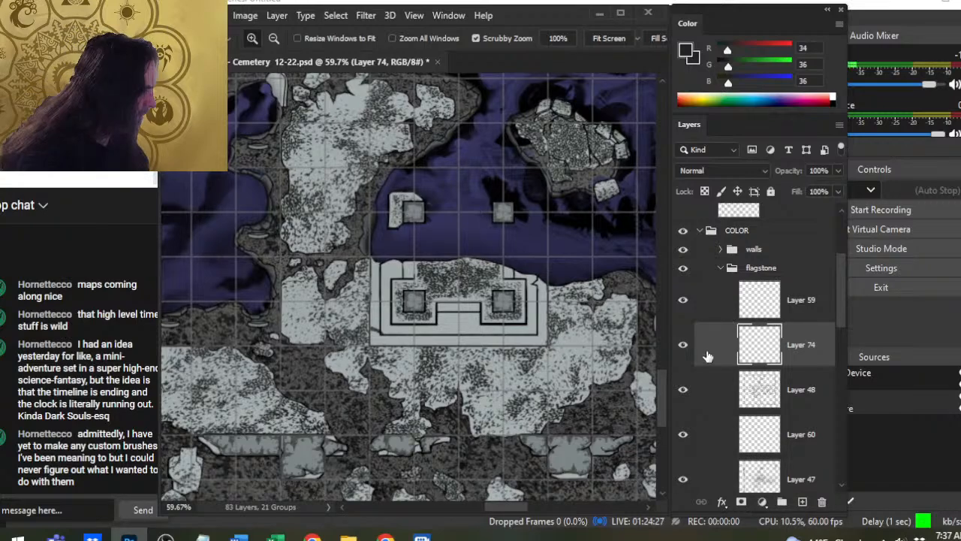
right_click(707, 356)
click(758, 427)
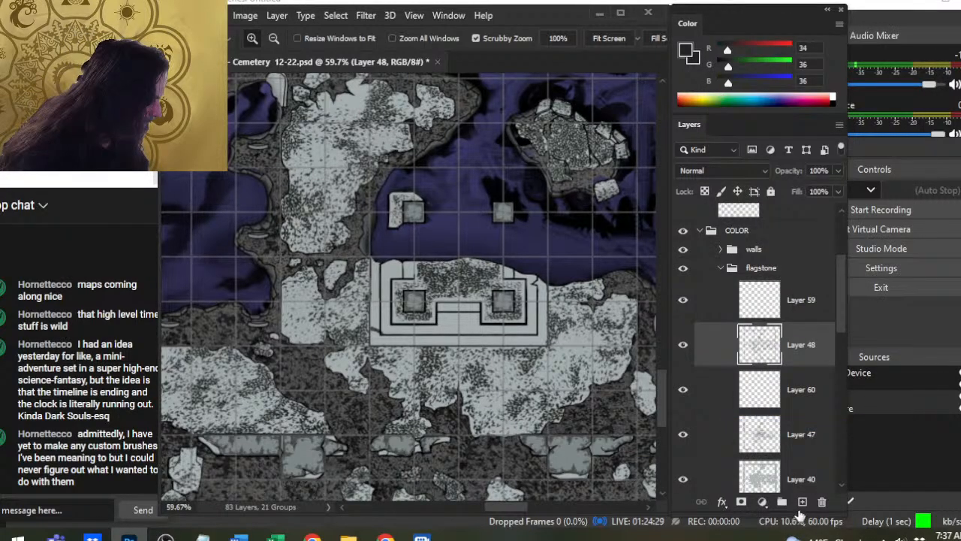
key(ctrl+z)
- Toggle the lower flagstone layers to locate the stray dark mark at the platform's lower-left corner, and select Layer 40
scroll(434, 326, up, 3)
key(b)
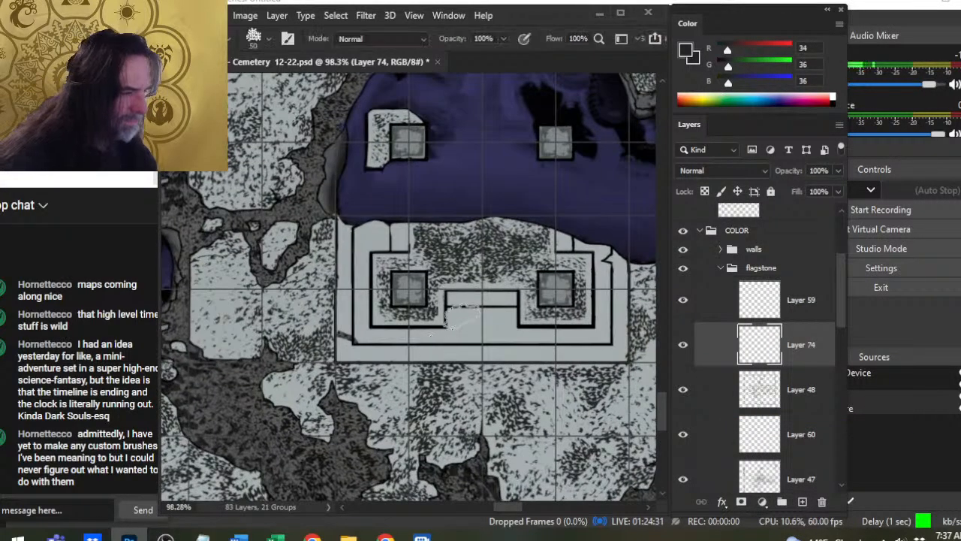
key(e)
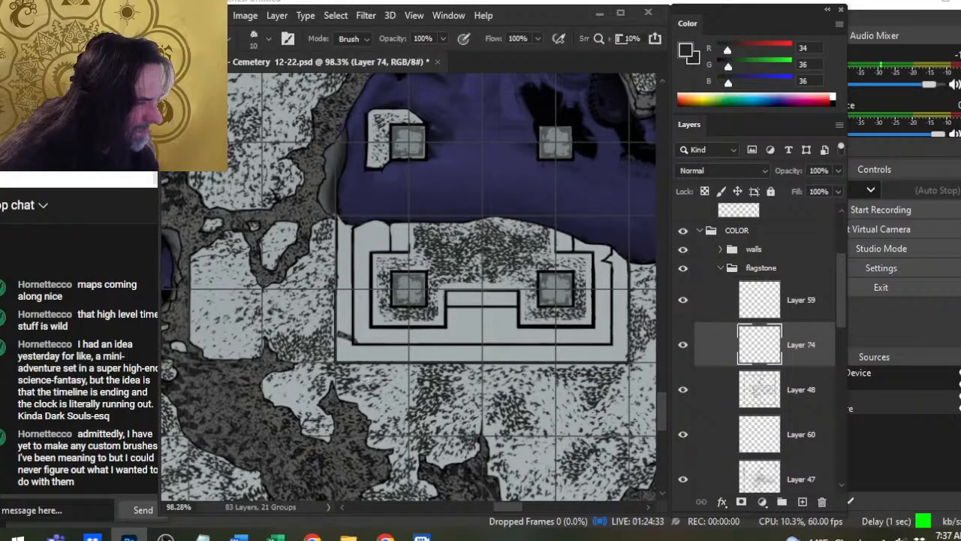
drag(338, 341, 348, 395)
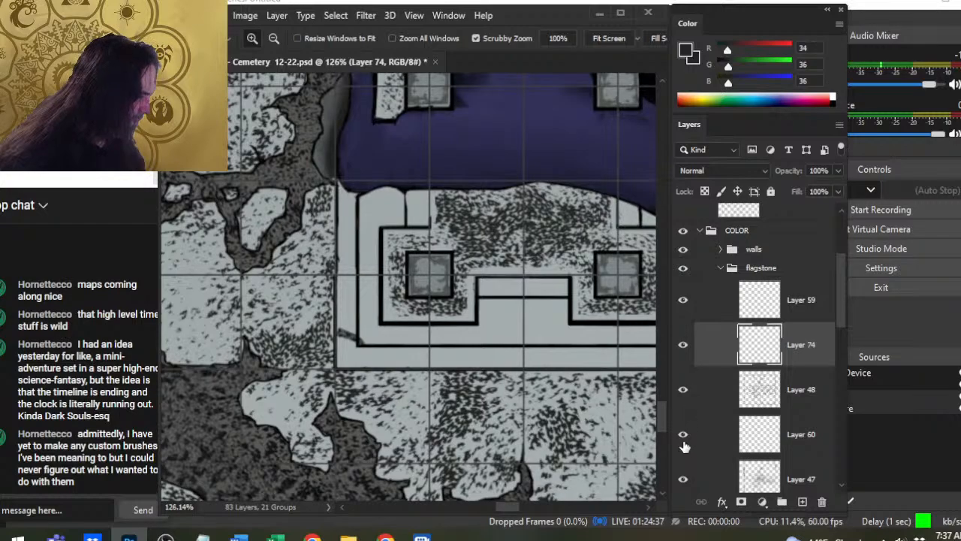
click(683, 479)
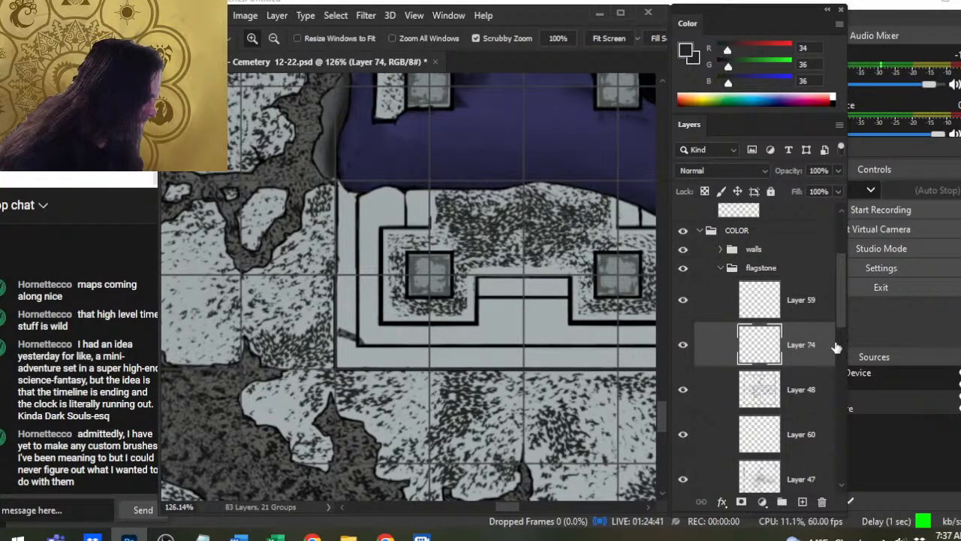
scroll(836, 347, down, 3)
click(684, 403)
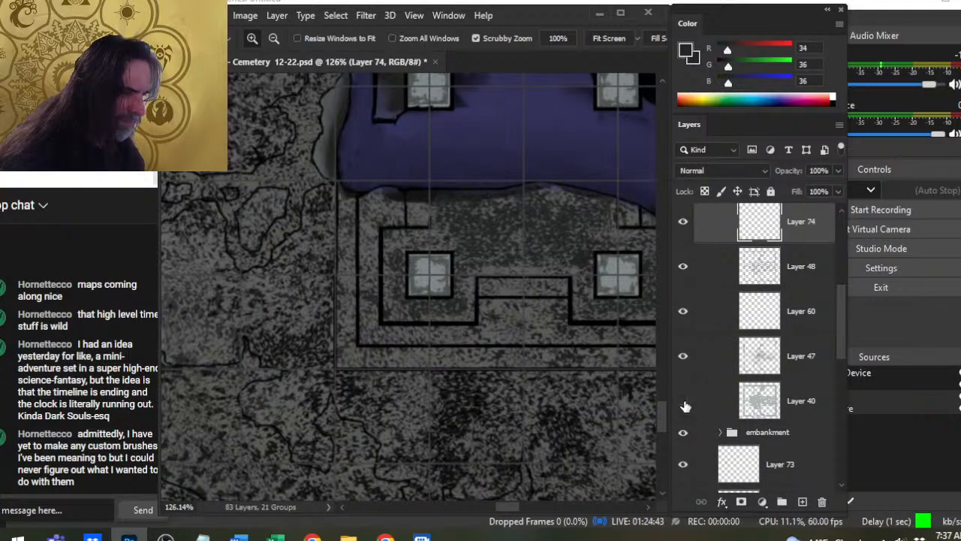
click(685, 404)
click(794, 404)
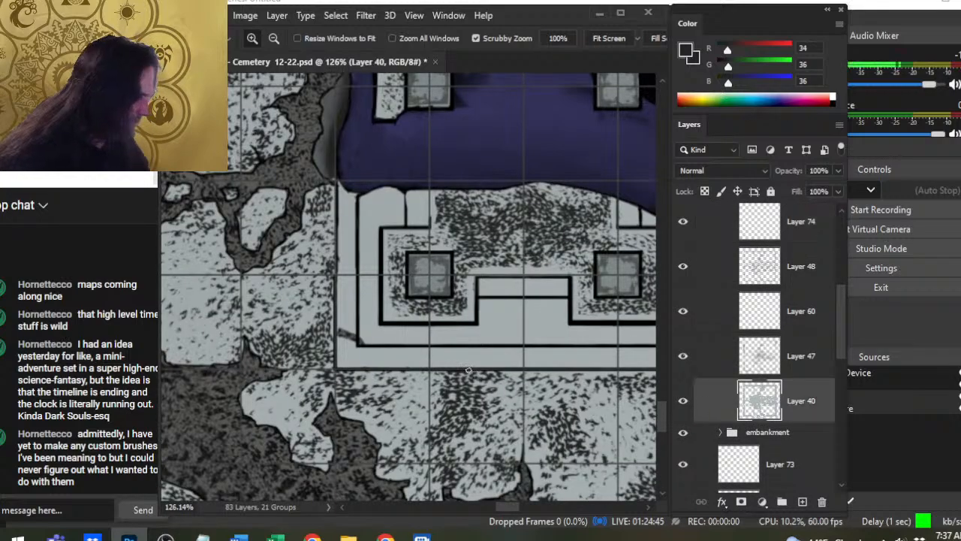
- Smudge away the stray dark mark at the platform's lower-left corner on Layer 40, using a 10 px brush at 50% strength
key(r)
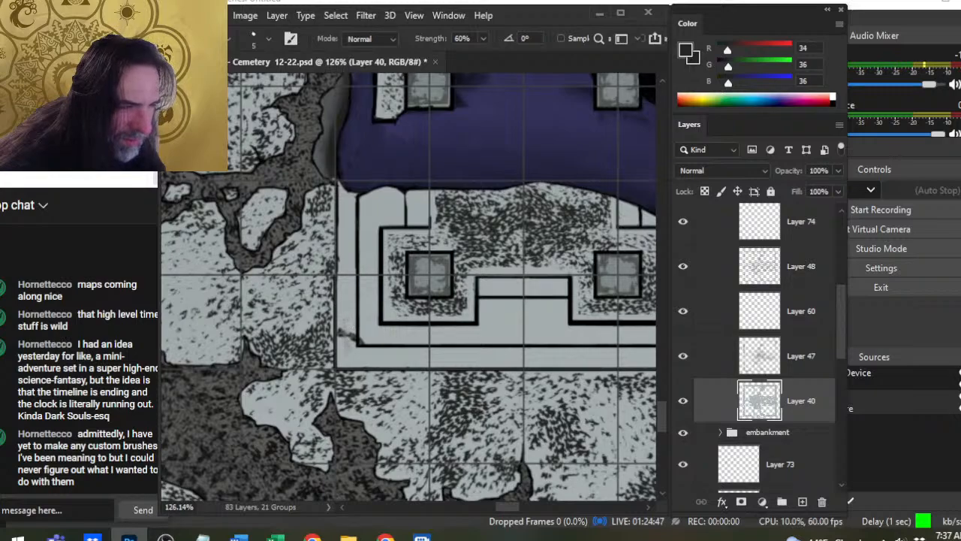
key(])
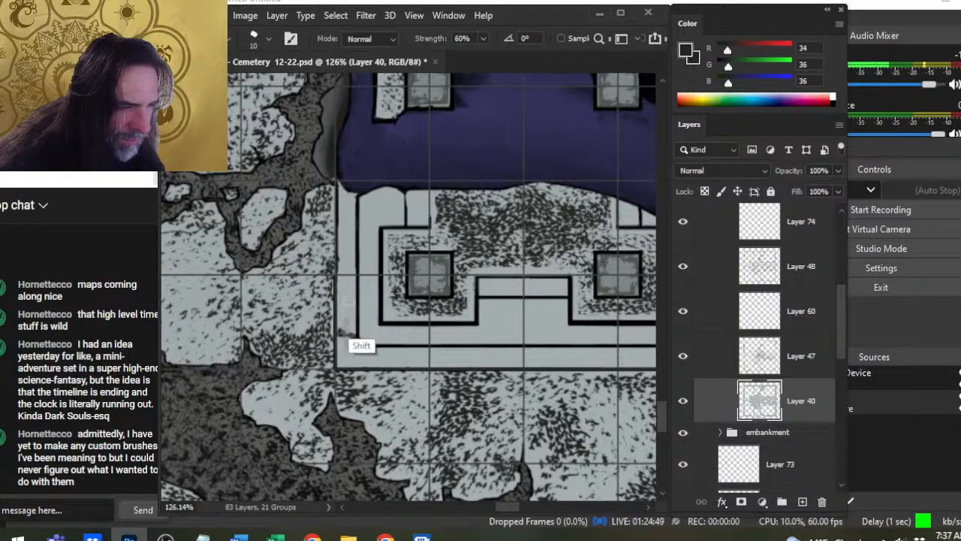
mouse_move(349, 327)
mouse_down()
mouse_move(348, 366)
mouse_move(352, 353)
mouse_up()
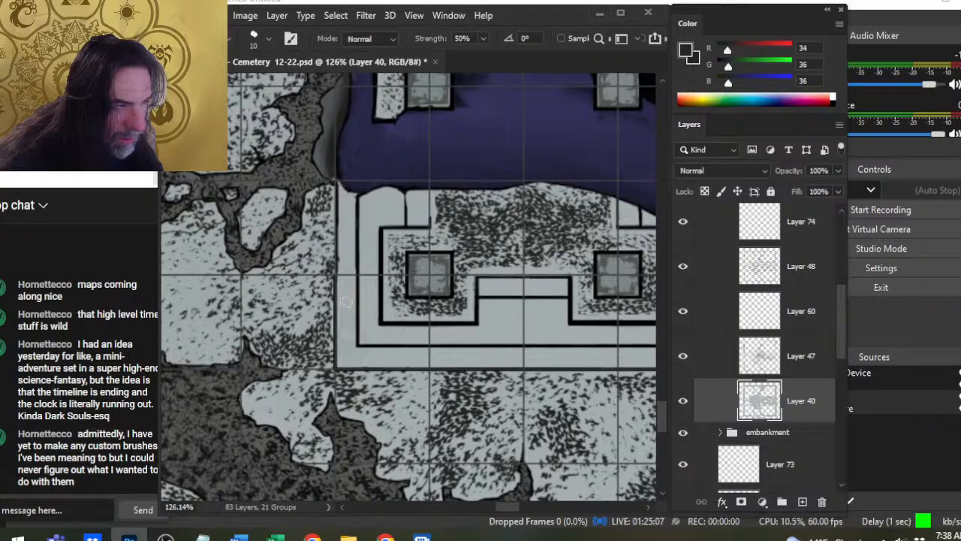
- Examine what Layers 47, 60 and 48 contain by switching their visibility off and on
click(683, 358)
click(683, 361)
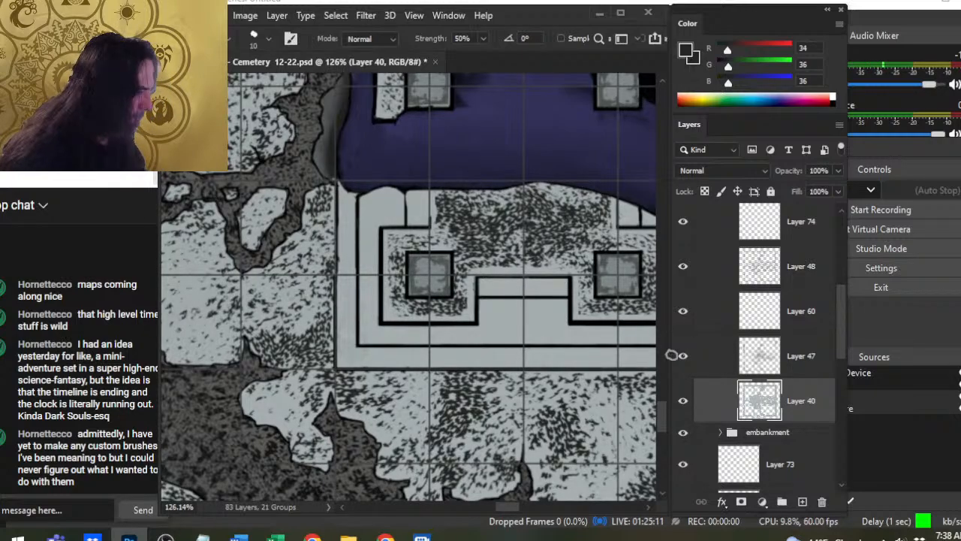
click(684, 314)
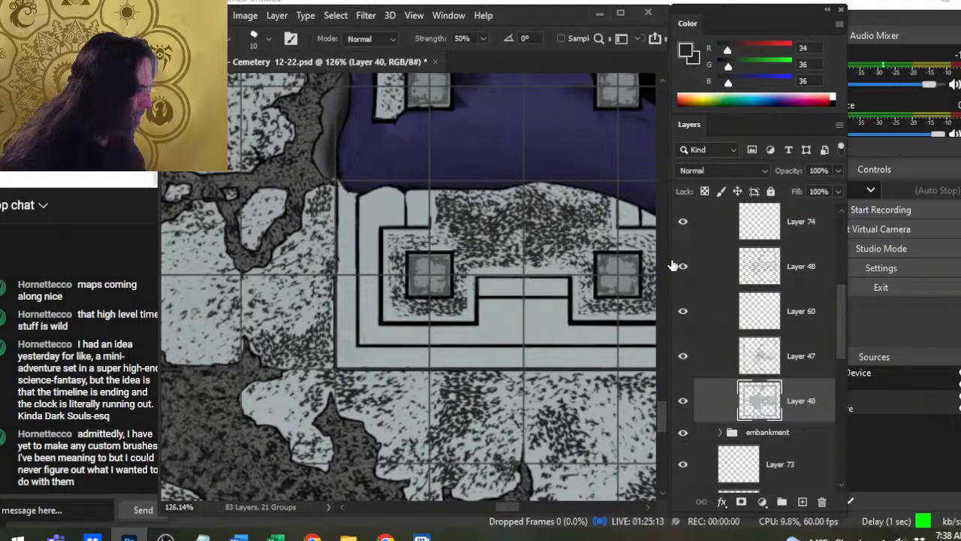
click(683, 275)
click(684, 269)
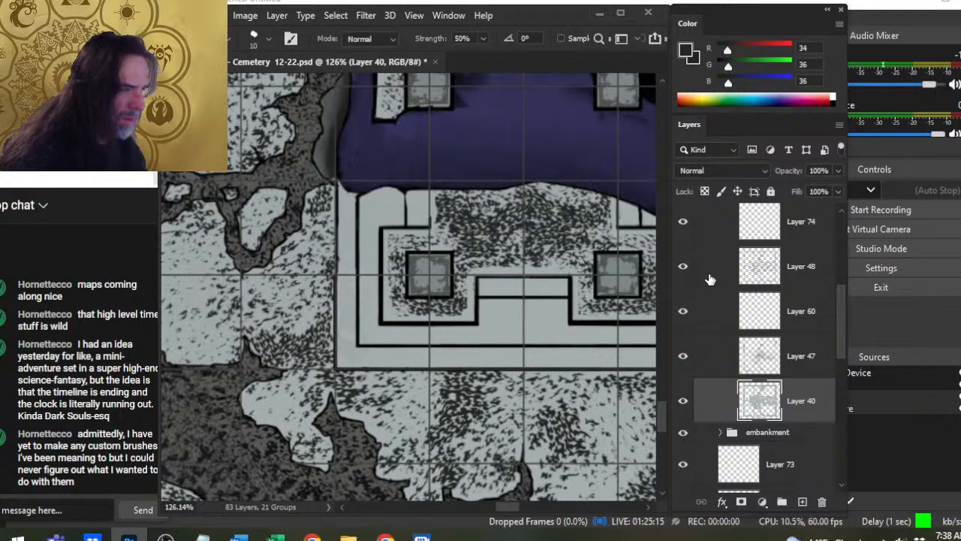
ctrl+click(654, 301)
key(b)
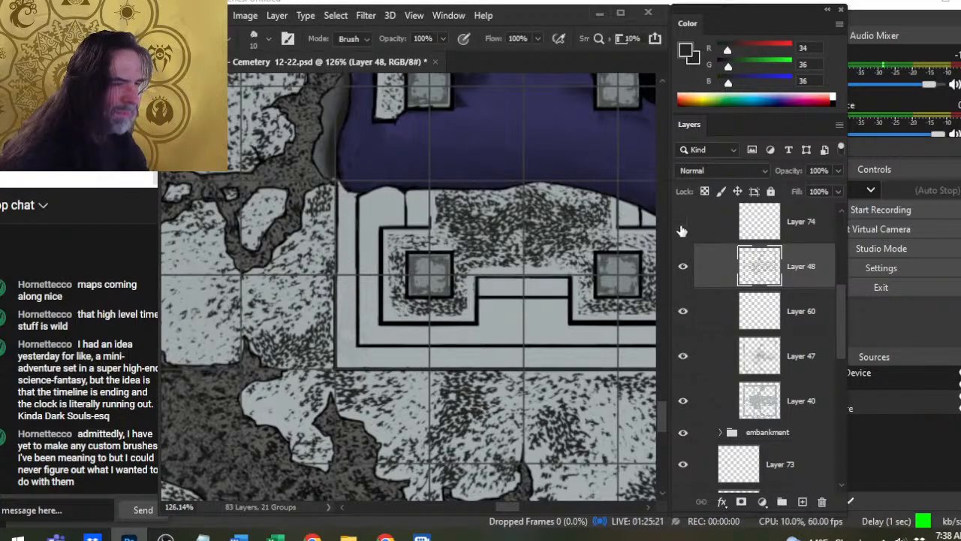
click(684, 269)
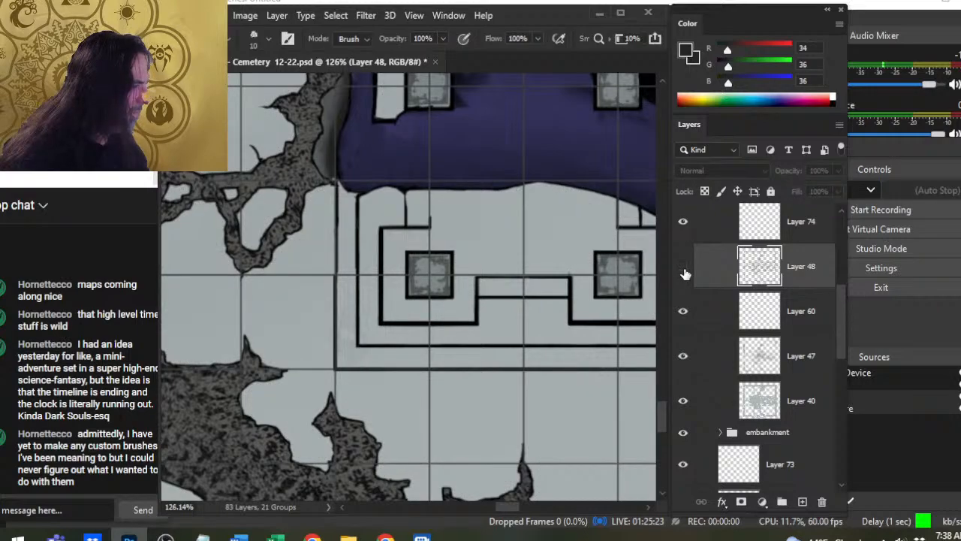
click(683, 269)
scroll(839, 286, up, 2)
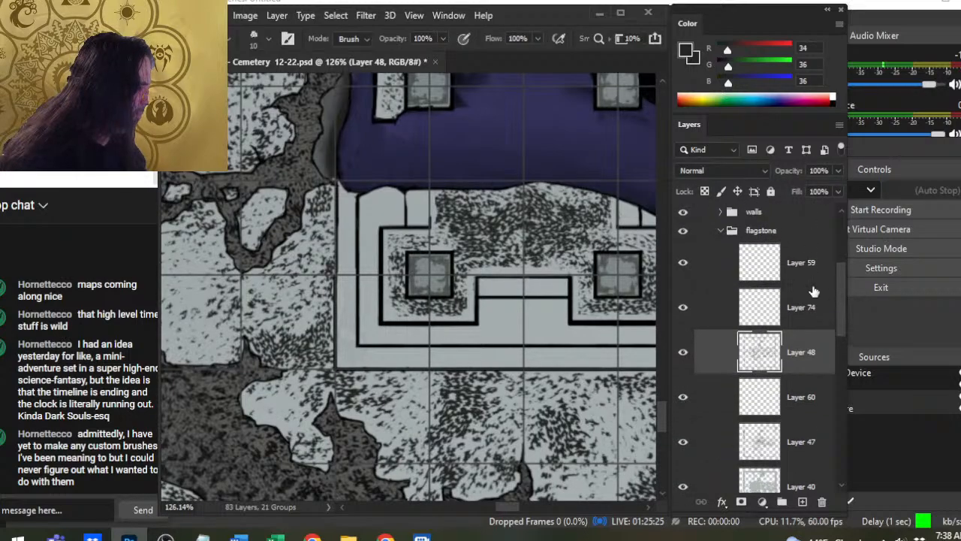
- Stipple the narrow step strip between the two pillars on Layer 74 with the 45 px textured brush
click(803, 305)
key(w)
key(v)
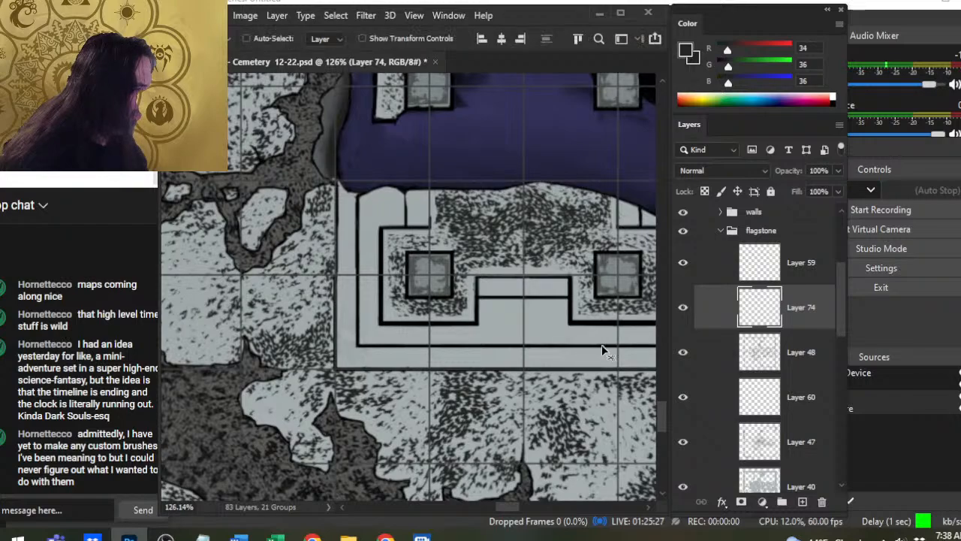
drag(607, 350, 526, 364)
key(Return)
key(l)
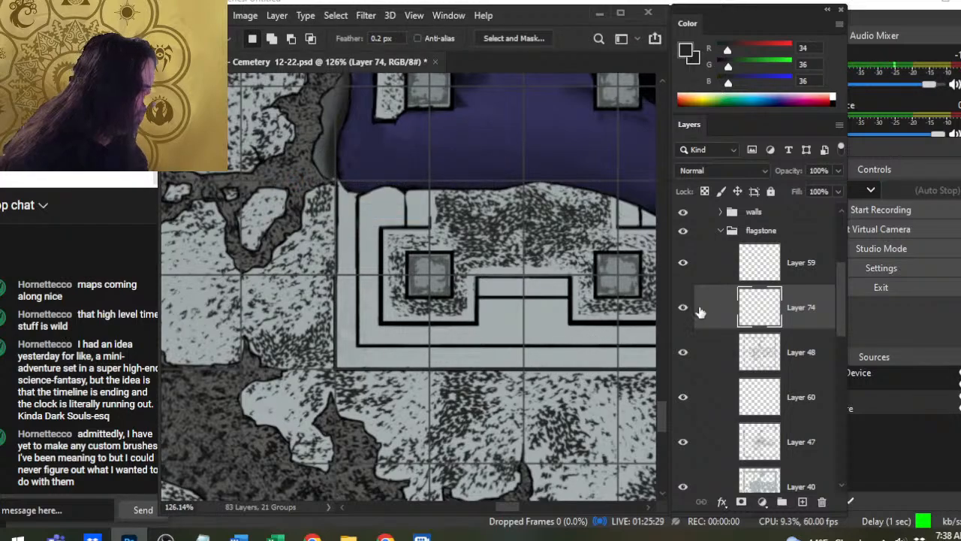
key(b)
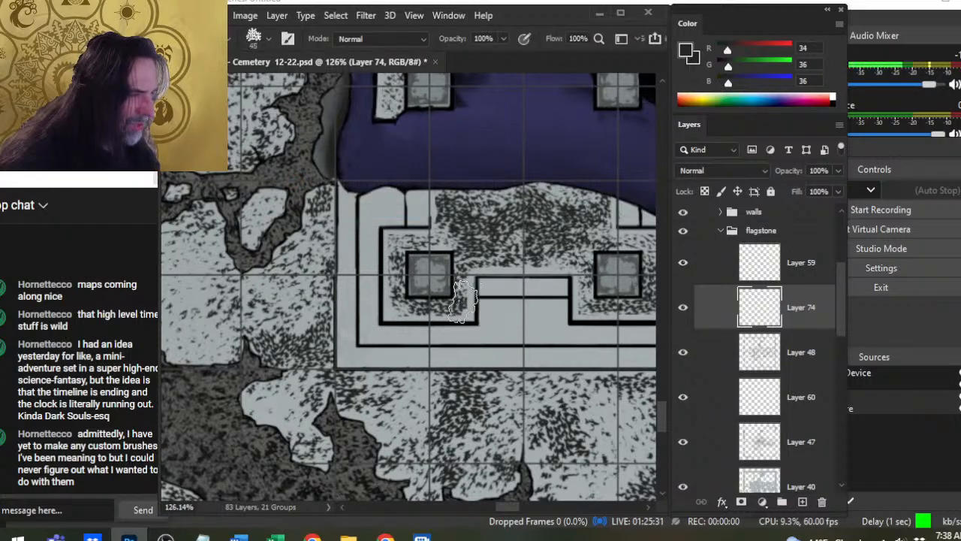
mouse_move(500, 291)
mouse_down()
mouse_move(551, 290)
mouse_move(554, 301)
mouse_up()
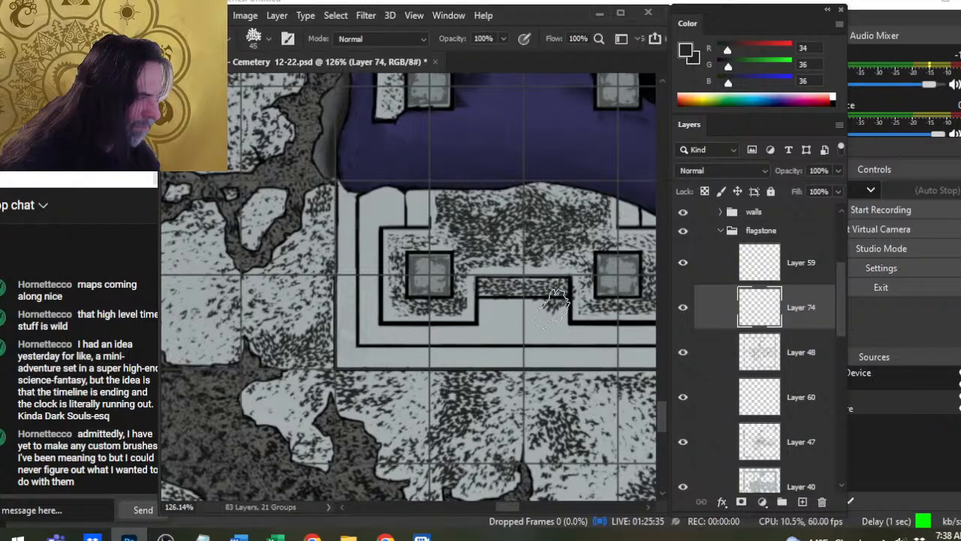
- Stipple the small blocks beside the inner floor's upper-left and upper-right corners with a 50 px brush
key(bracketright)
mouse_move(422, 211)
mouse_down()
mouse_move(417, 197)
mouse_move(414, 236)
mouse_up()
drag(499, 288, 346, 310)
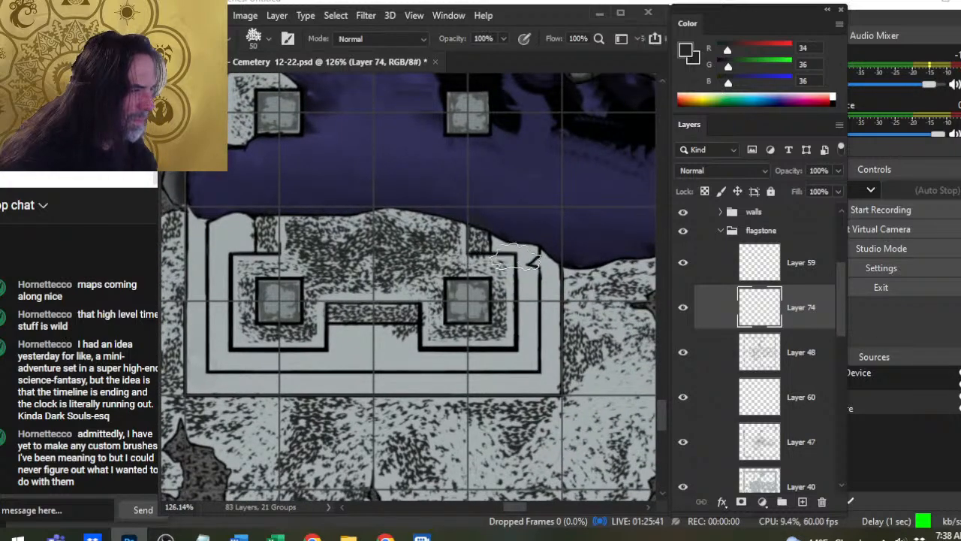
- Erase the stippling spilling past the small blocks and below the step strip, and thin the strip with the textured eraser
key(e)
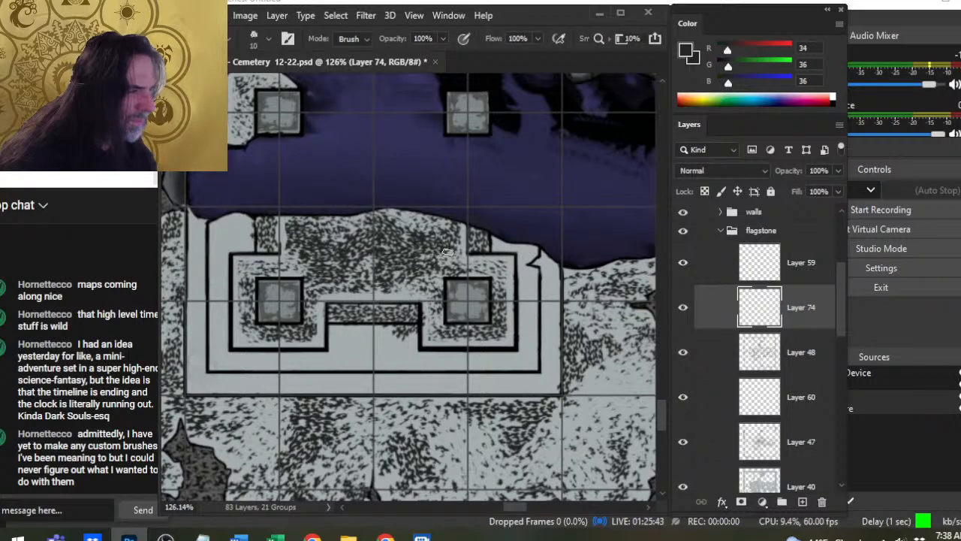
drag(270, 216, 233, 211)
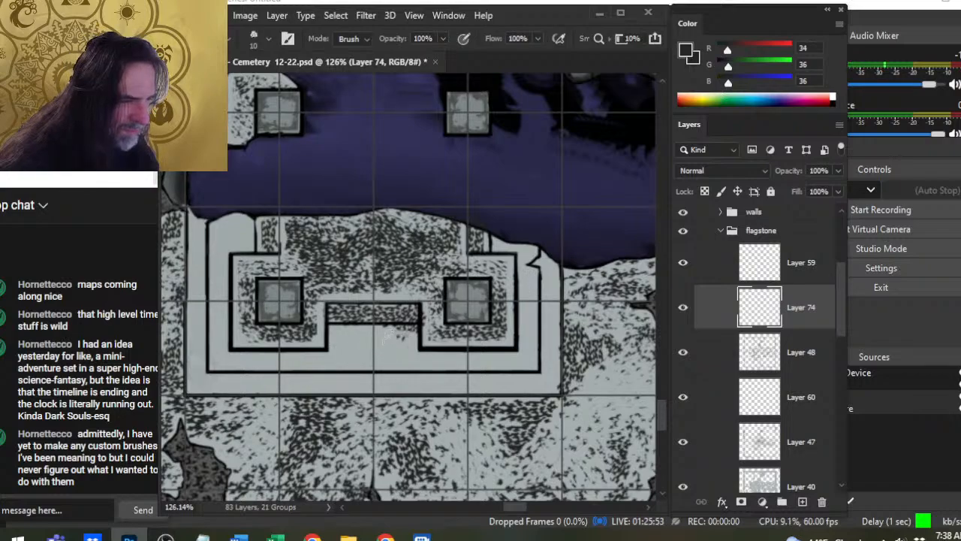
mouse_move(411, 320)
mouse_down()
mouse_move(347, 319)
mouse_move(326, 332)
mouse_up()
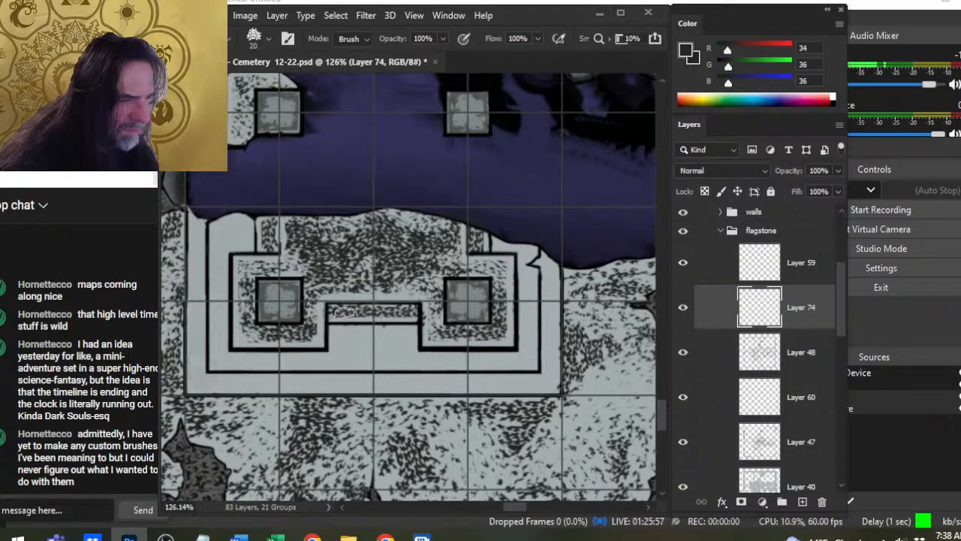
key(bracketright)
key(bracketright)
key(bracketright)
key(bracketright)
key(bracketright)
key(bracketright)
key(bracketright)
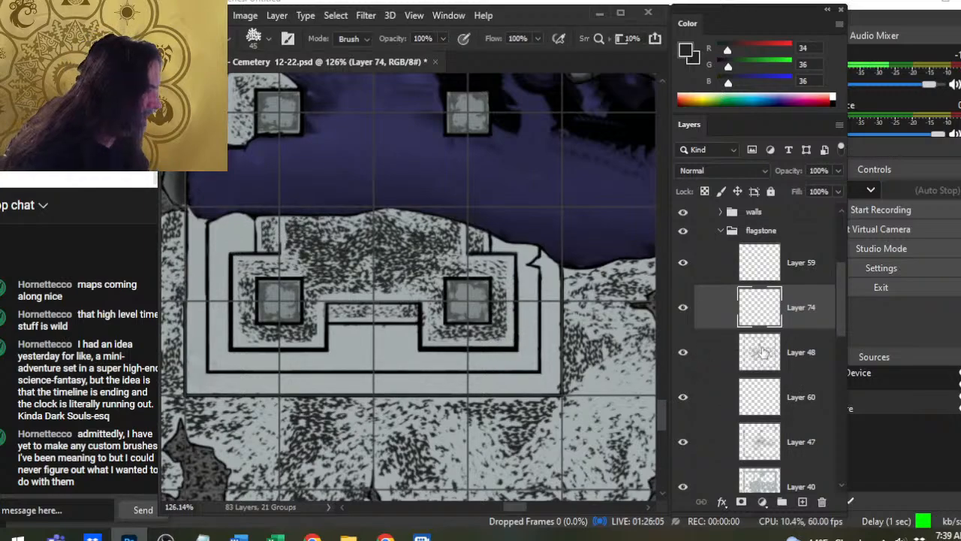
- Merge the strip and block stippling down into Layer 48 and create a fresh layer above it
right_click(713, 324)
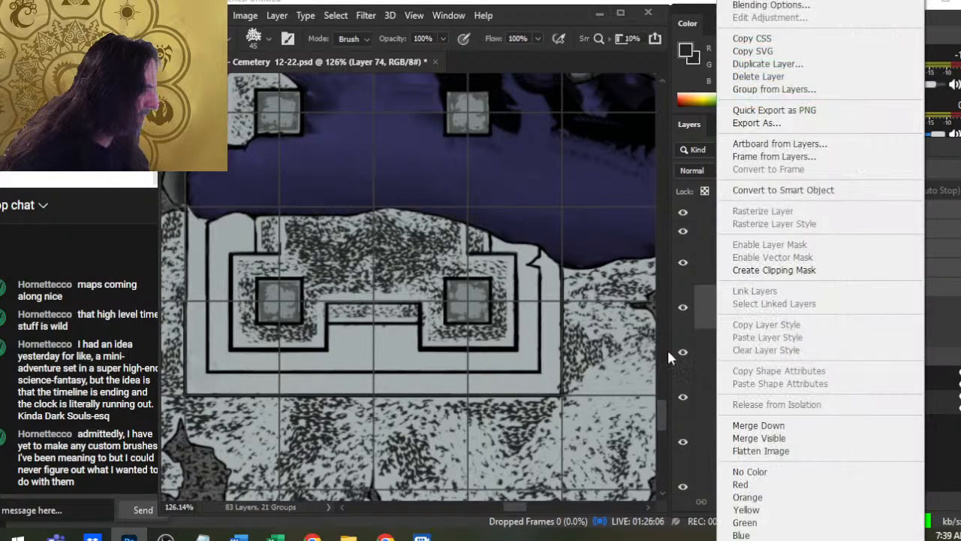
click(758, 425)
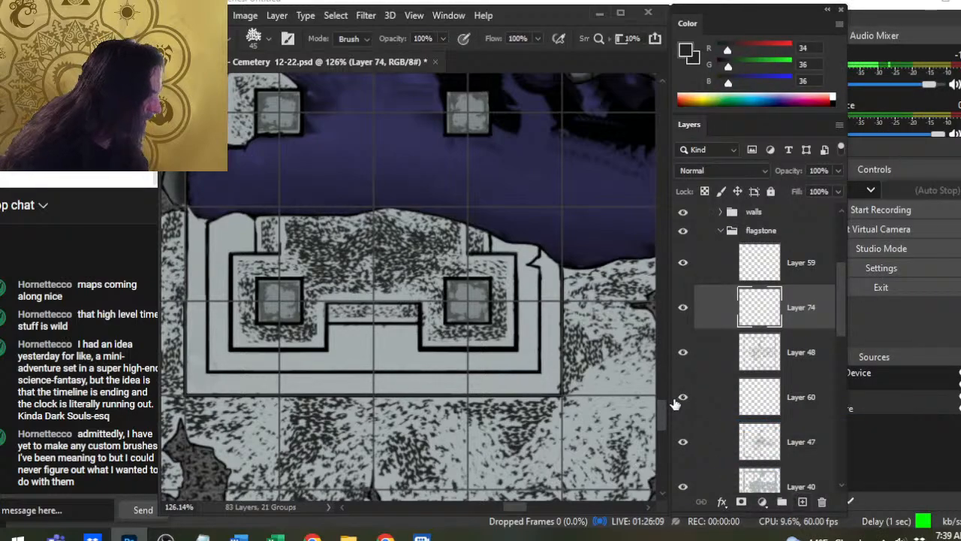
key(ctrl+z)
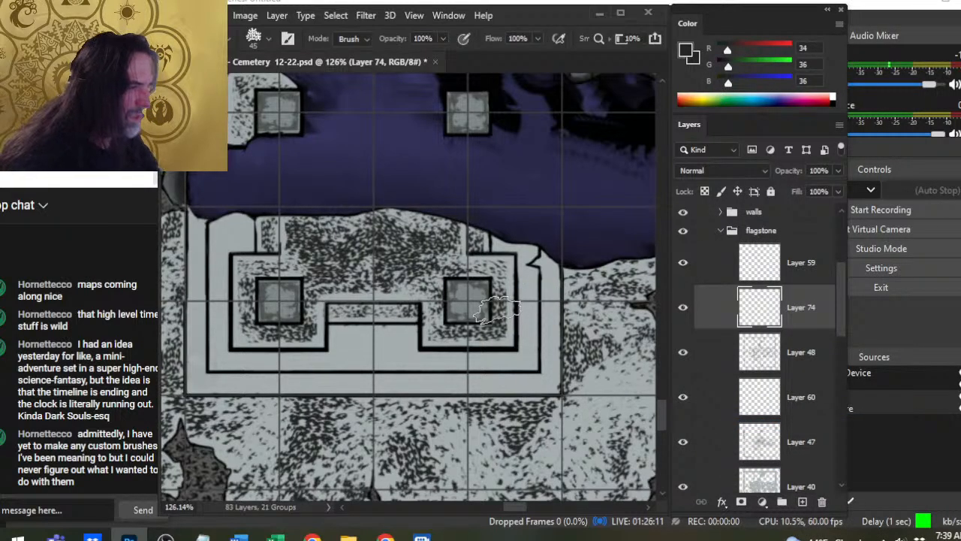
- Stipple the right arm and lower-right corner of the platform's middle band on Layer 74 with the 50 px textured brush
key(b)
click(518, 249)
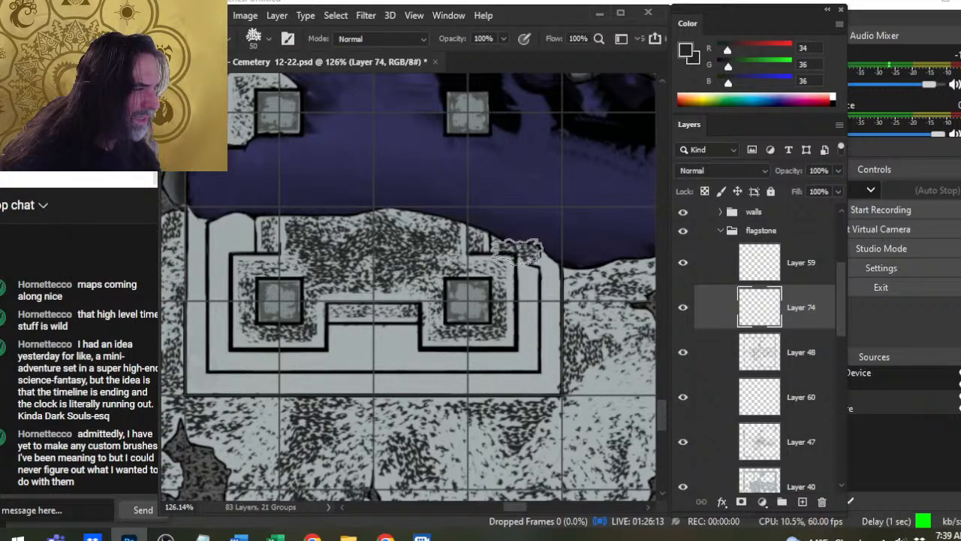
click(529, 282)
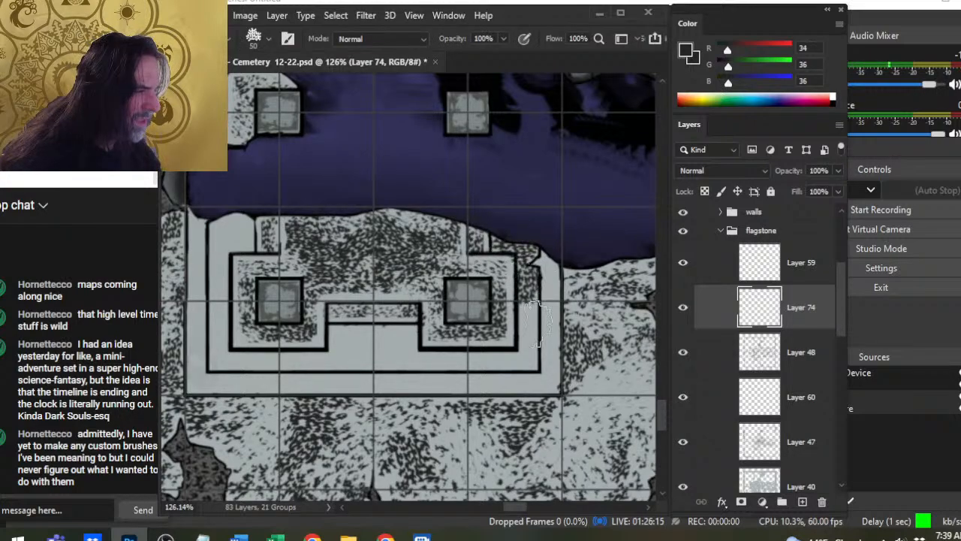
click(529, 324)
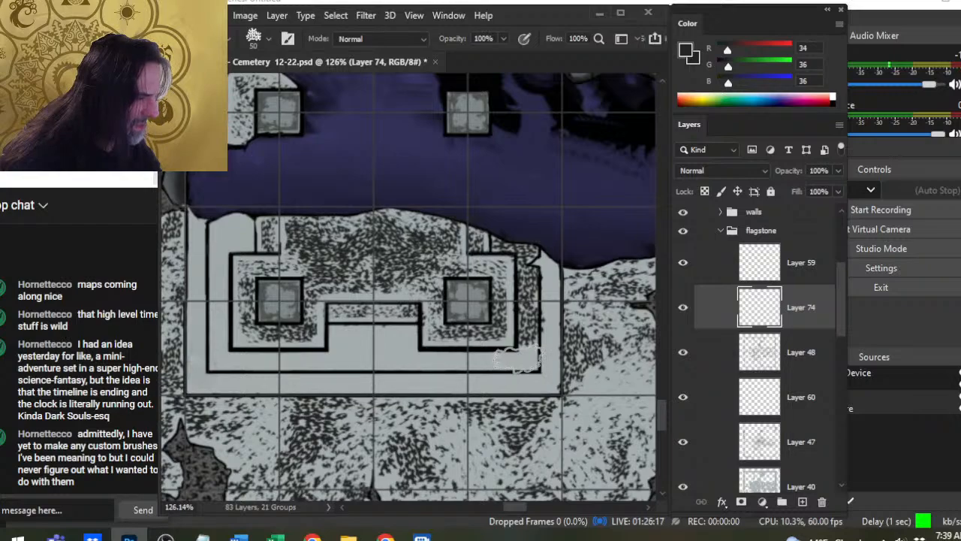
click(519, 359)
click(473, 363)
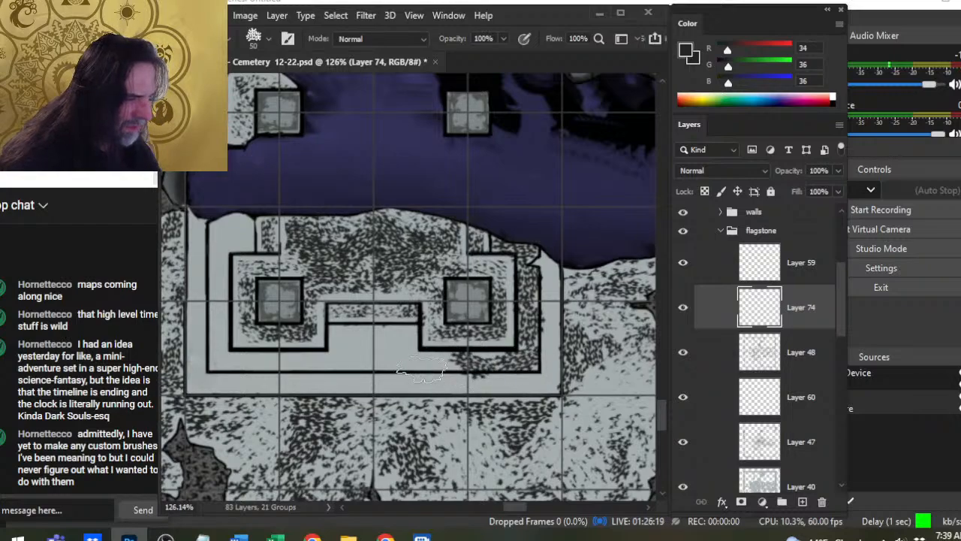
- Stipple the wide central section of the middle band below the step strip between the two pillars
click(420, 369)
click(404, 356)
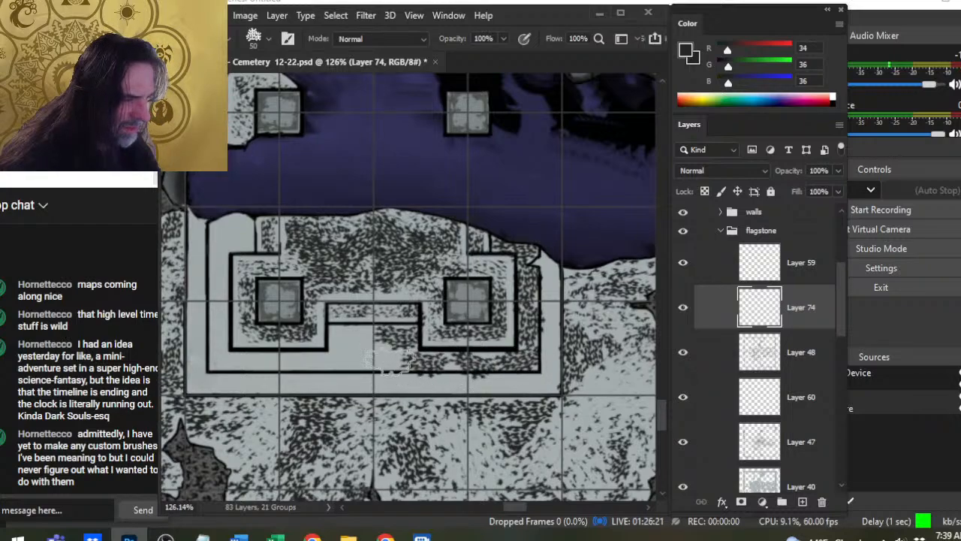
click(343, 347)
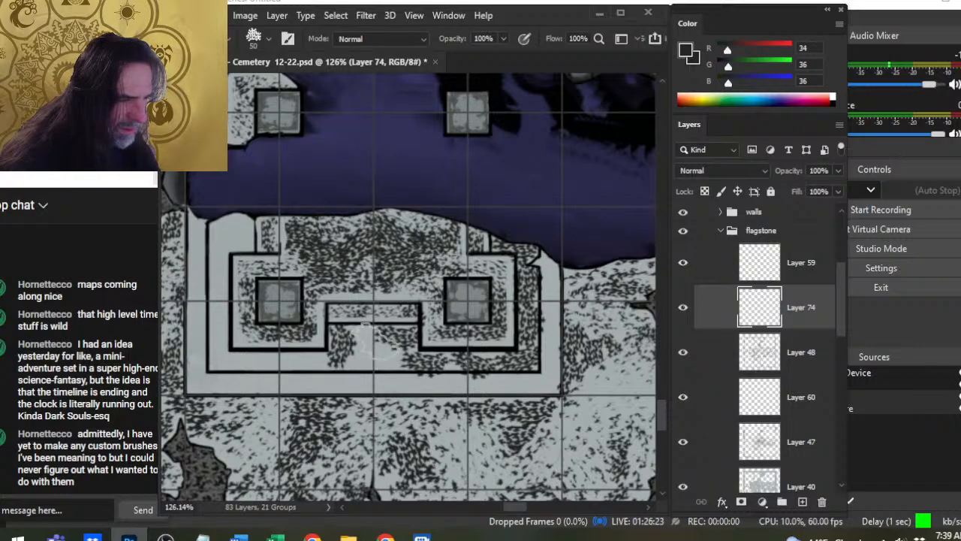
click(375, 338)
click(377, 368)
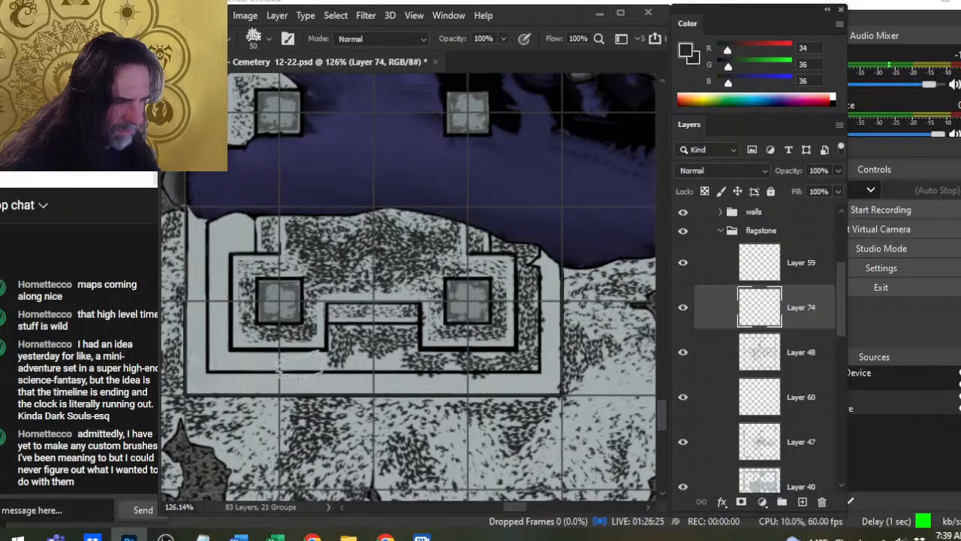
- Stipple the middle band's lower-left stretch and left arm up to its rounded upper end
click(304, 362)
click(258, 360)
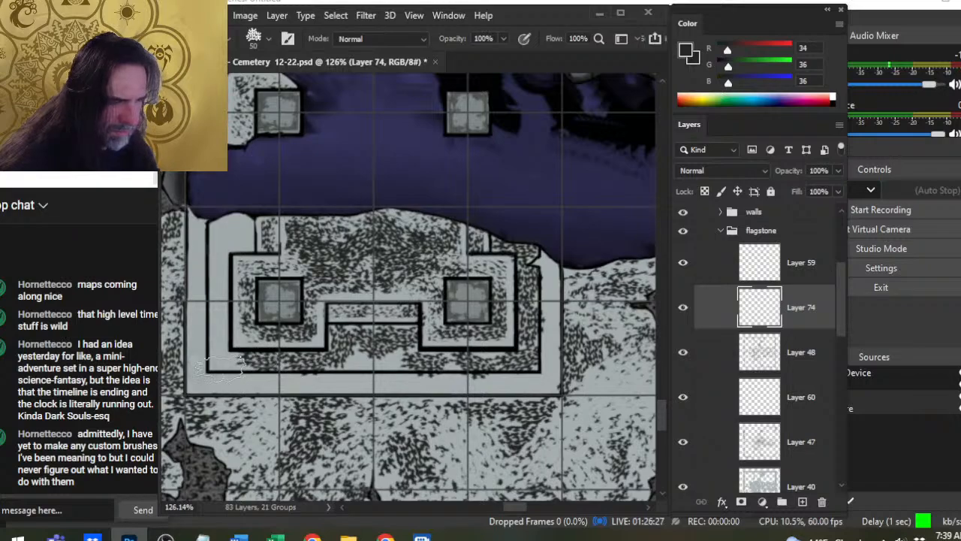
click(225, 359)
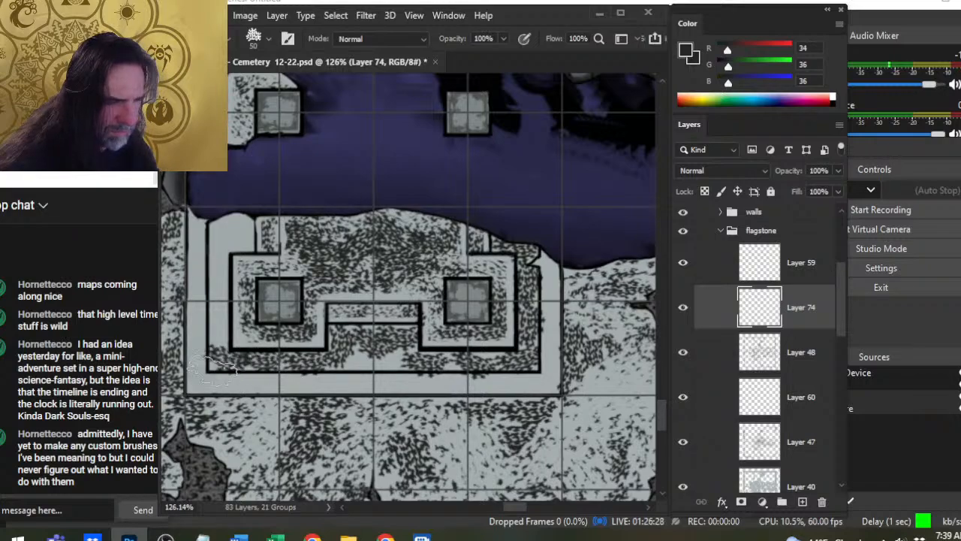
click(218, 328)
click(218, 289)
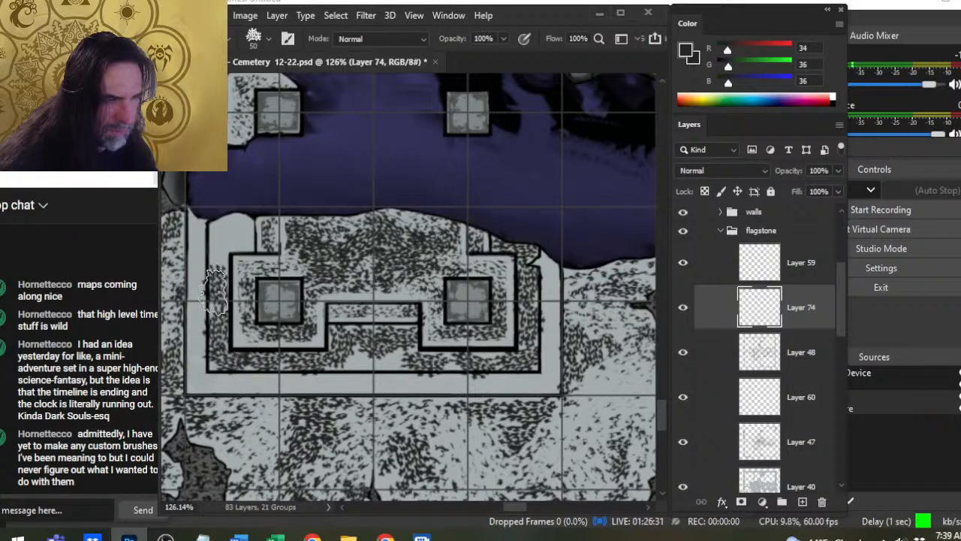
click(221, 257)
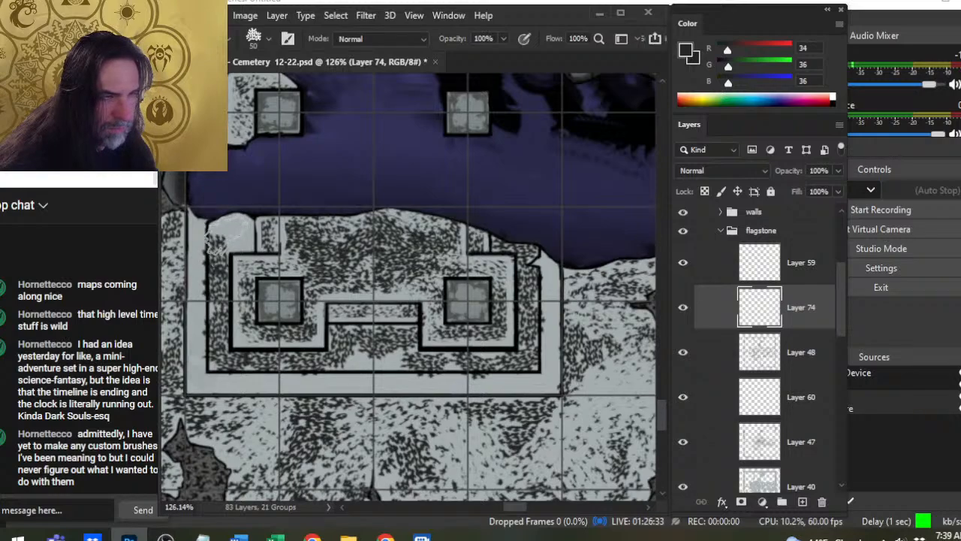
click(228, 238)
- Erase the stippling spilling past the middle band on Layer 74 and thin its central section with the textured eraser at 60 px
key(e)
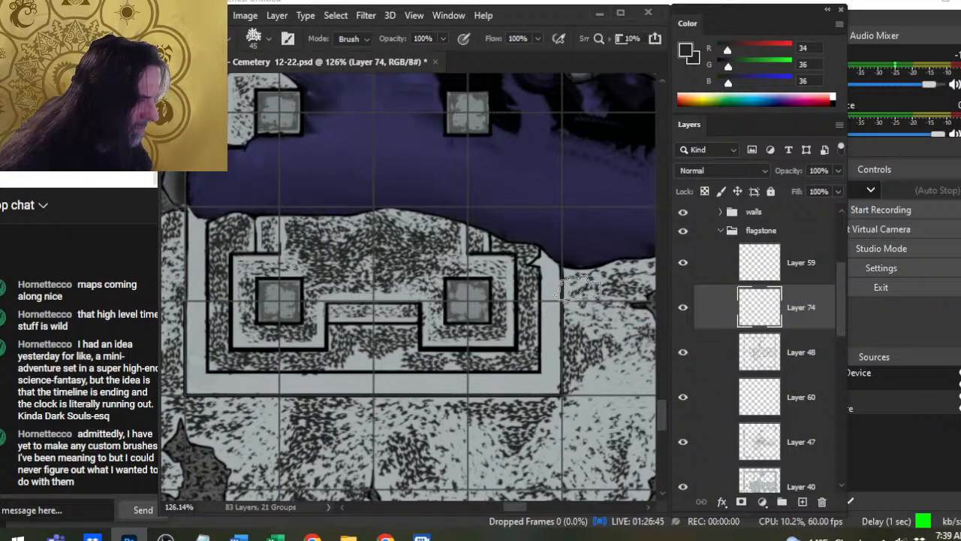
key(alt+bracketleft)
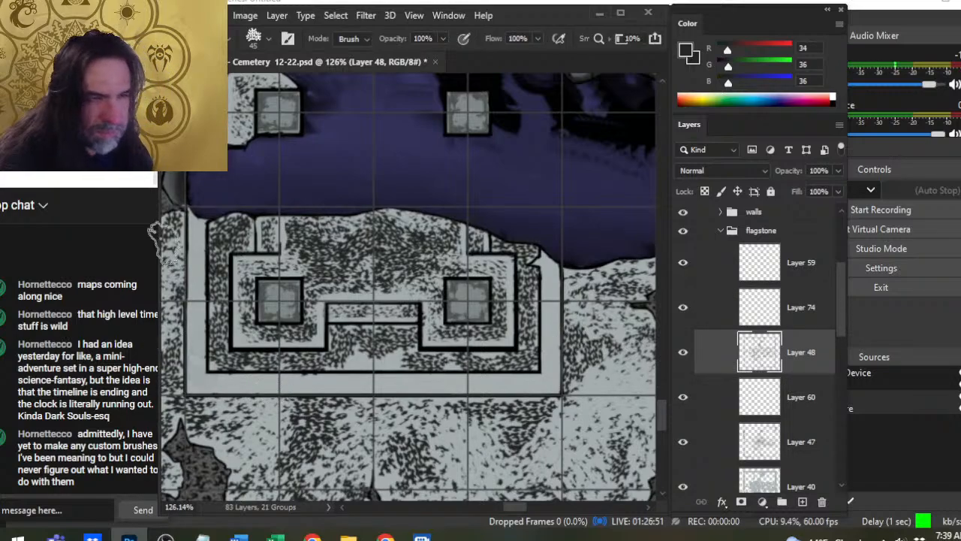
key(alt+bracketright)
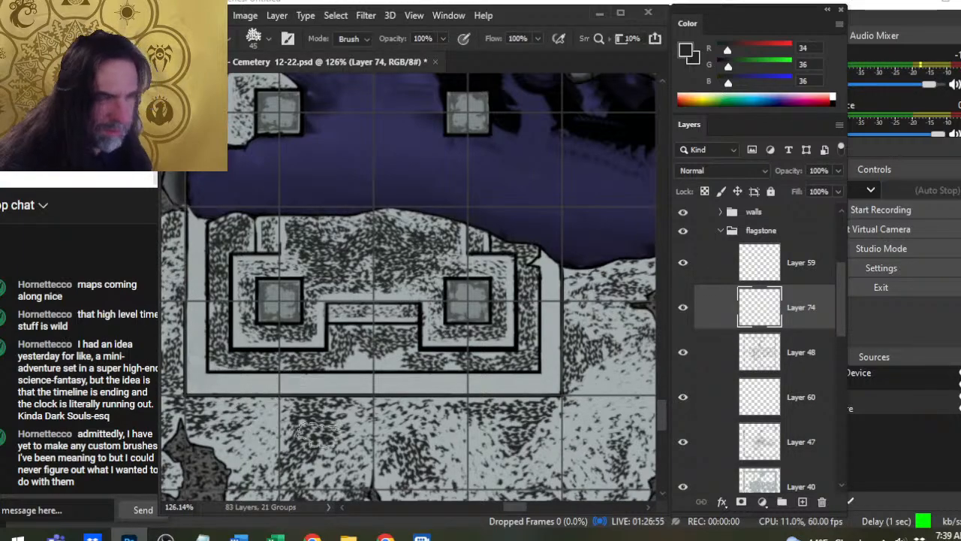
drag(325, 266, 496, 284)
key(bracketright)
key(bracketright)
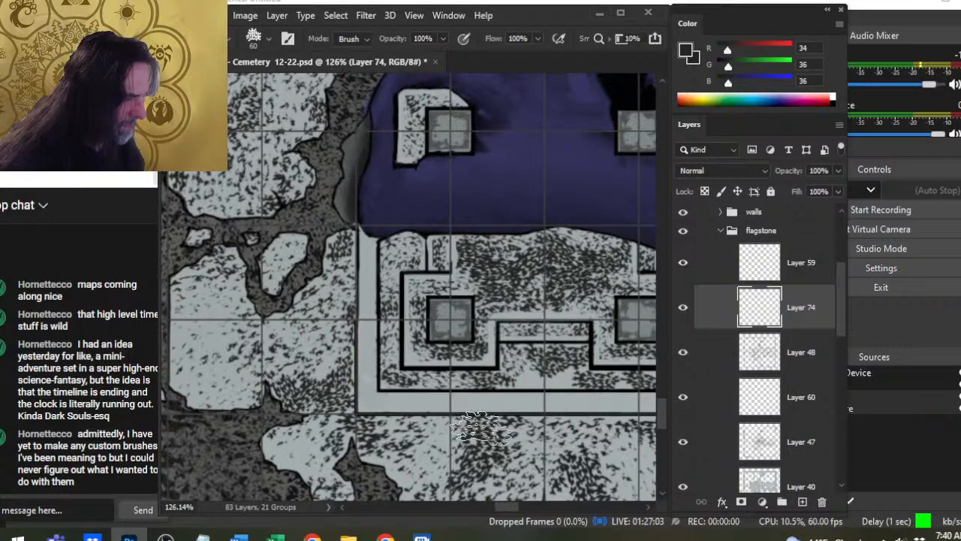
drag(592, 407, 466, 384)
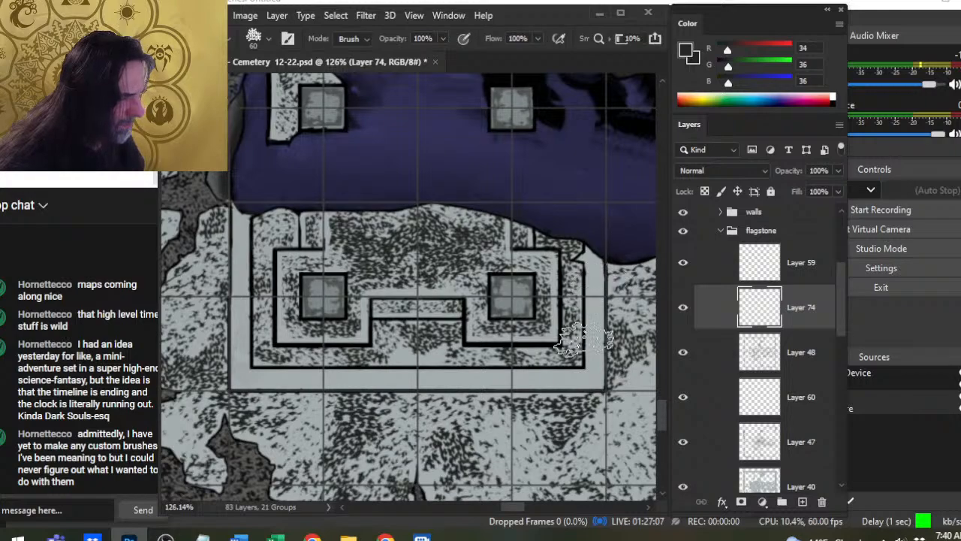
key(b)
key(e)
drag(434, 359, 422, 333)
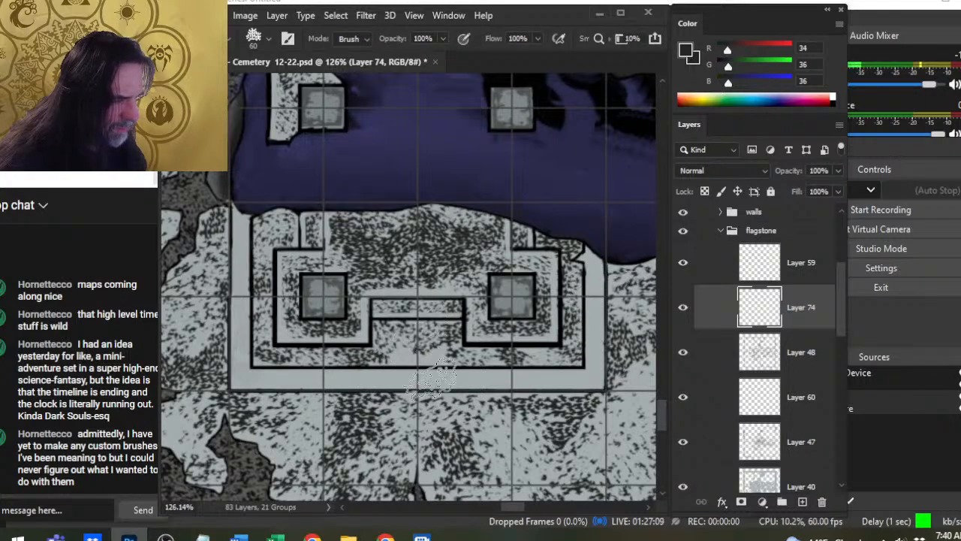
- Restipple the thinned central section below the step strip with the 45 px brush and lighten it with the 60 px eraser
key(b)
key(bracketleft)
key(bracketleft)
click(428, 331)
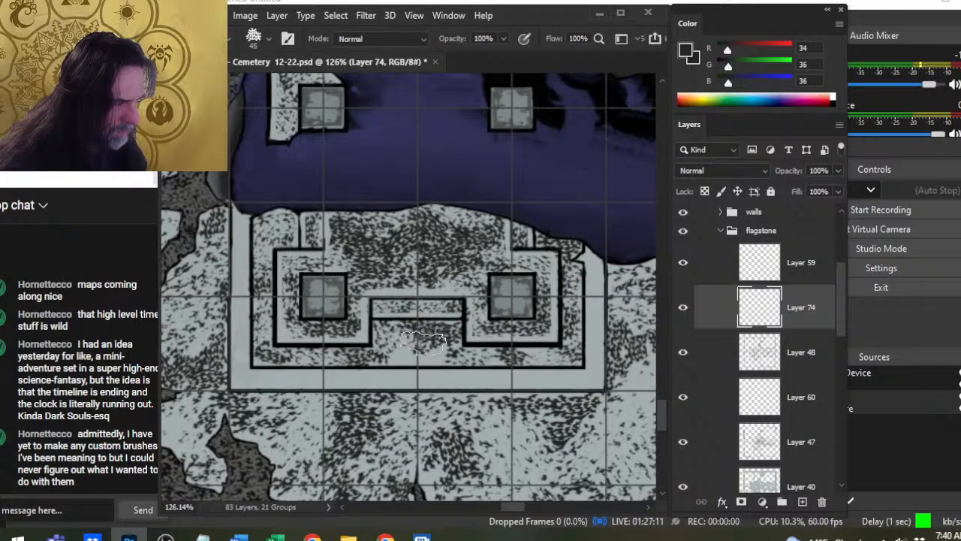
click(396, 340)
click(395, 345)
click(405, 352)
key(e)
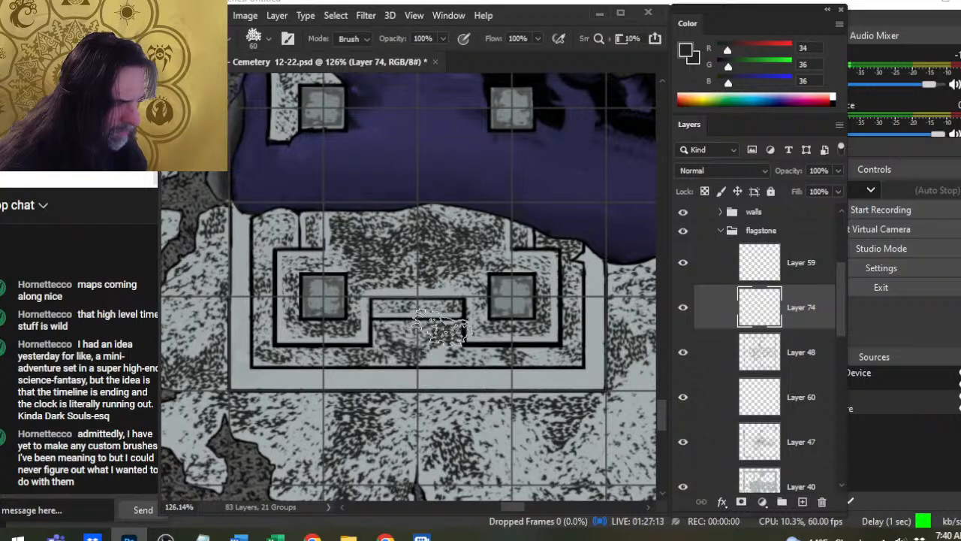
click(441, 328)
key(b)
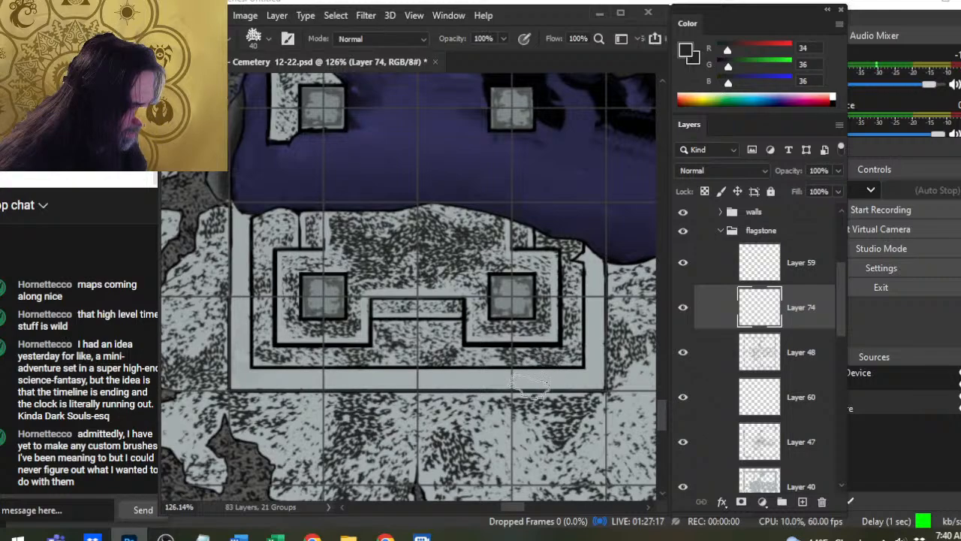
- Balance the middle band's stipple density by alternating the 60 px textured eraser with the 40–45 px brush
key(e)
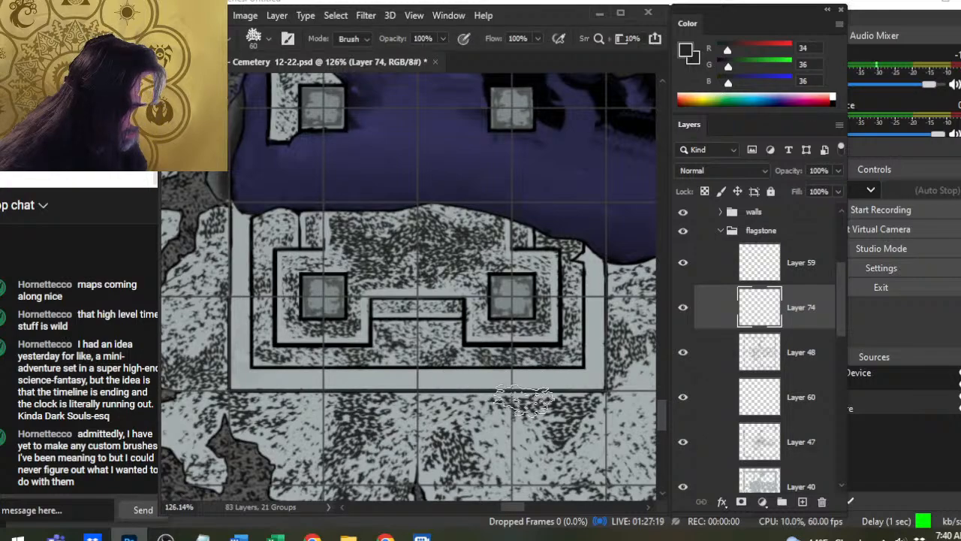
key(b)
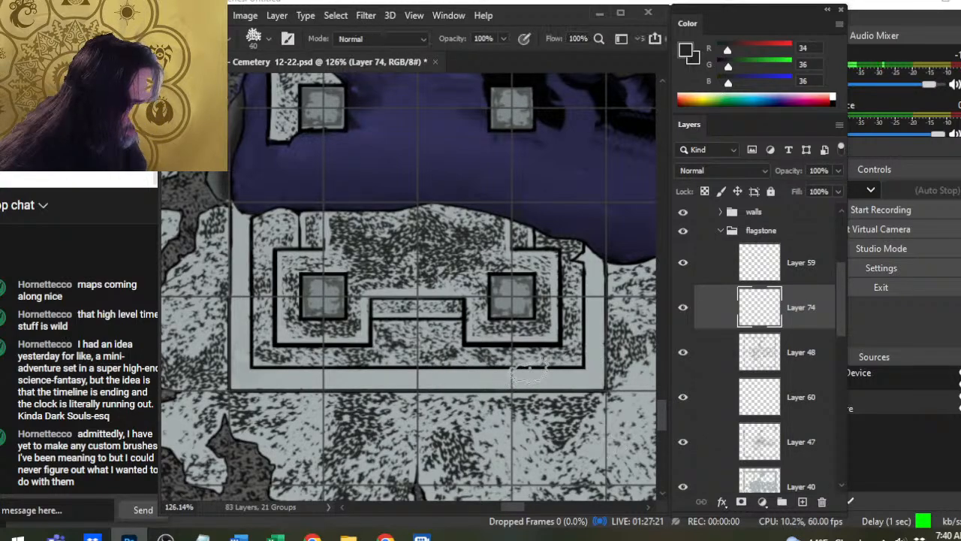
key(e)
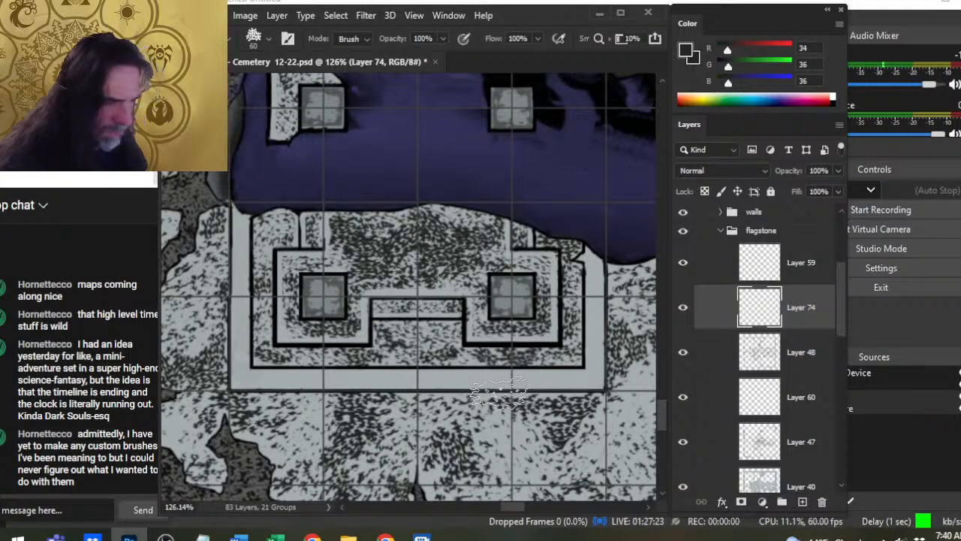
key(b)
key(e)
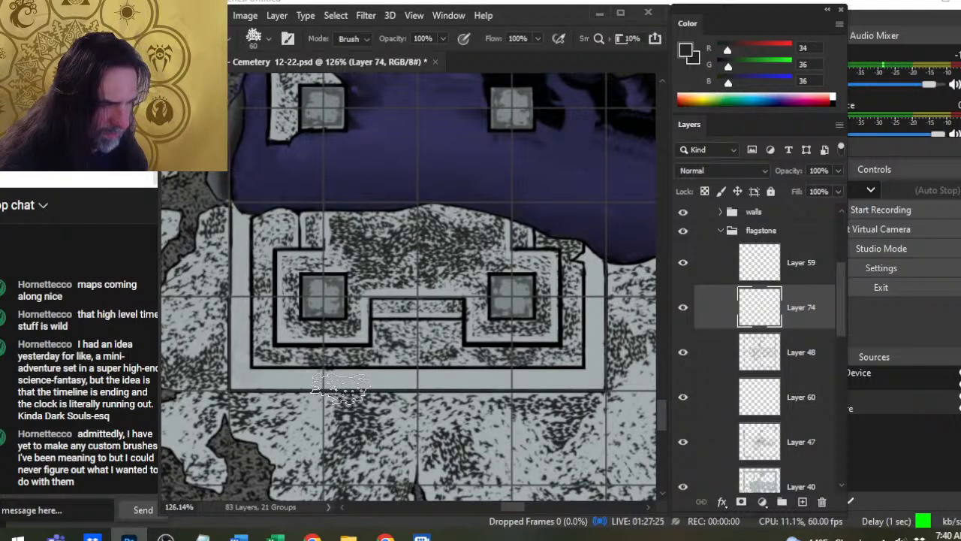
key(b)
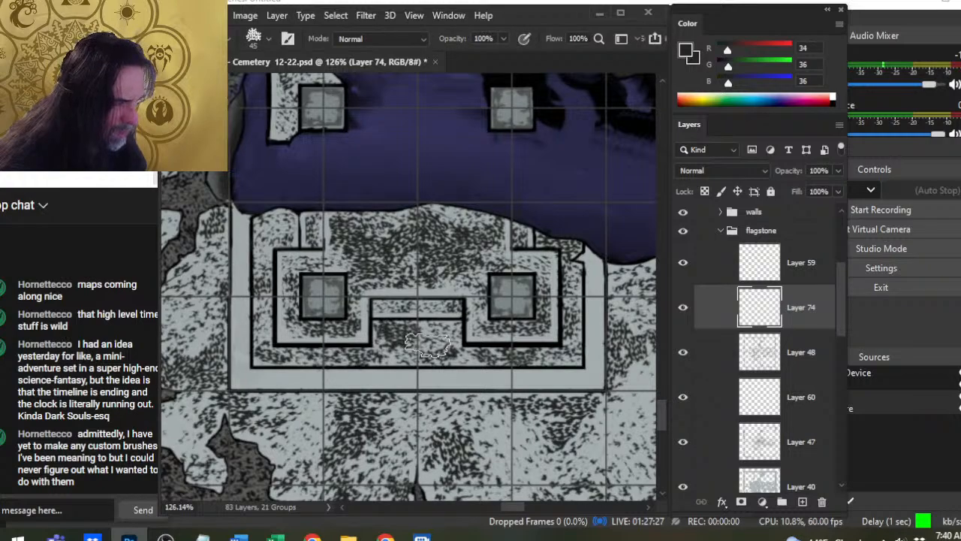
key(e)
key(b)
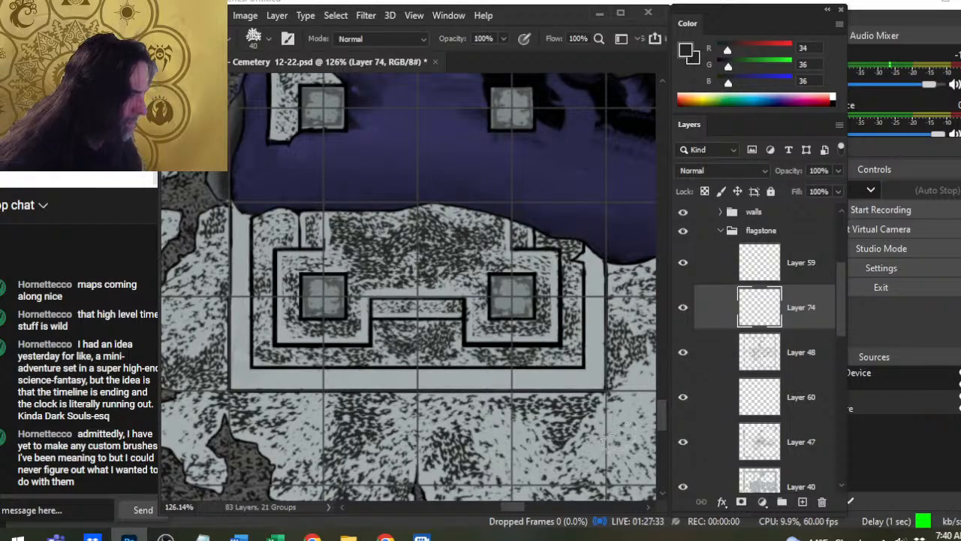
- Clean the stray stippling along the middle band's edges from the lower-right corner to the upper-left end with a 9 px eraser
key(e)
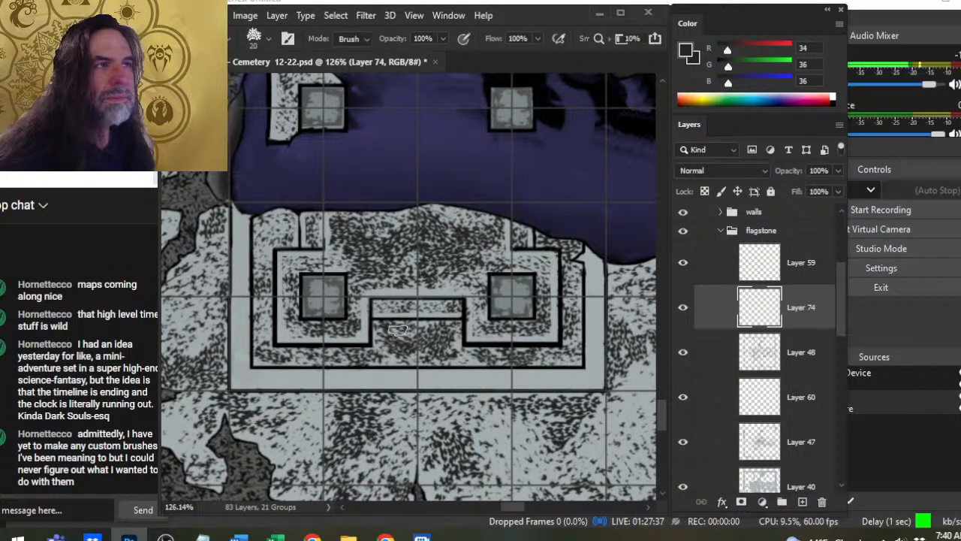
key(bracketleft)
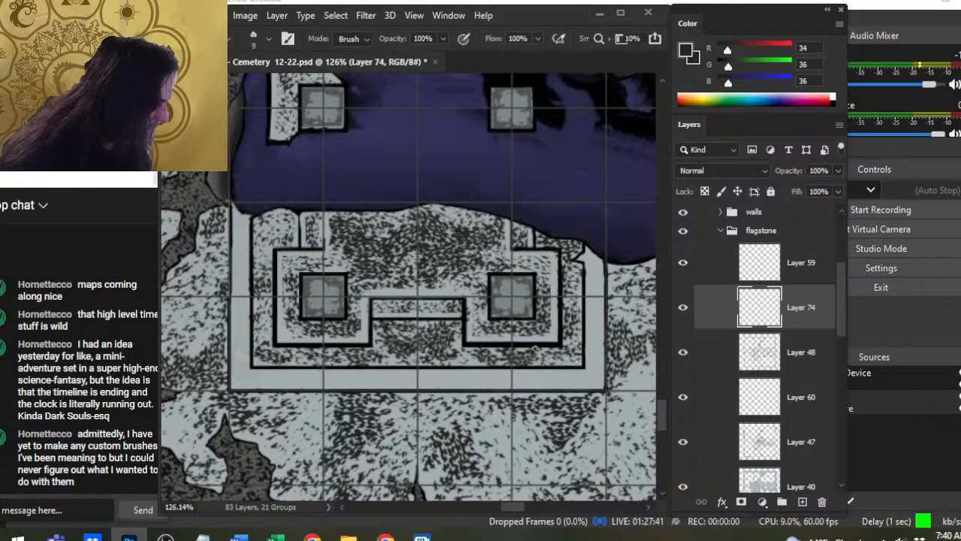
mouse_move(576, 361)
mouse_down()
mouse_move(254, 362)
mouse_move(256, 276)
mouse_move(243, 224)
mouse_up()
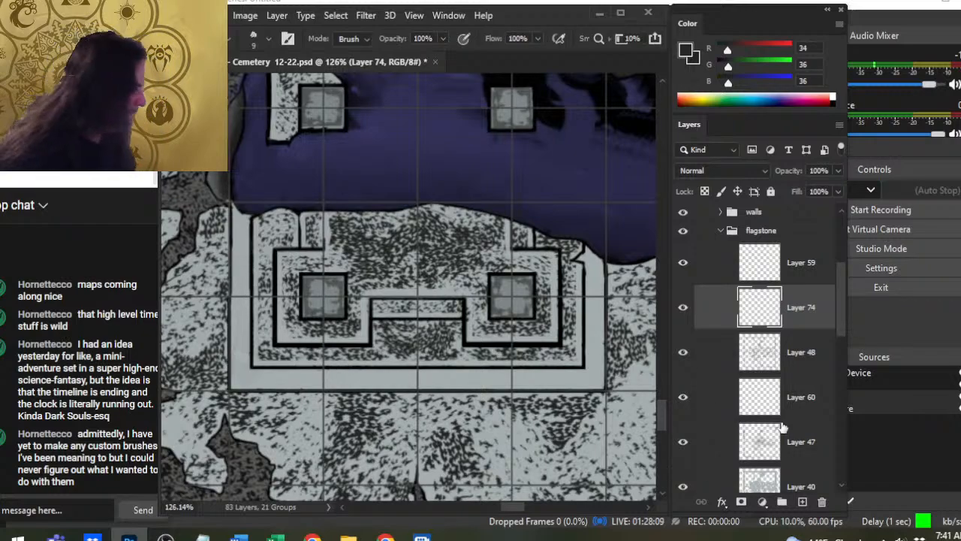
- Merge the middle band's stippling down into Layer 48, compare it by toggling its visibility, and create a fresh layer above it
right_click(817, 323)
click(729, 427)
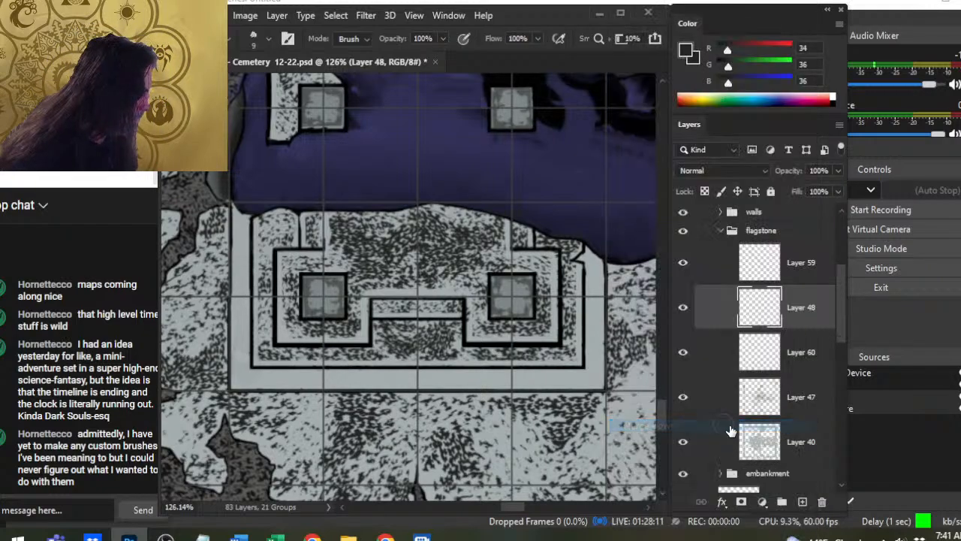
click(682, 309)
click(682, 310)
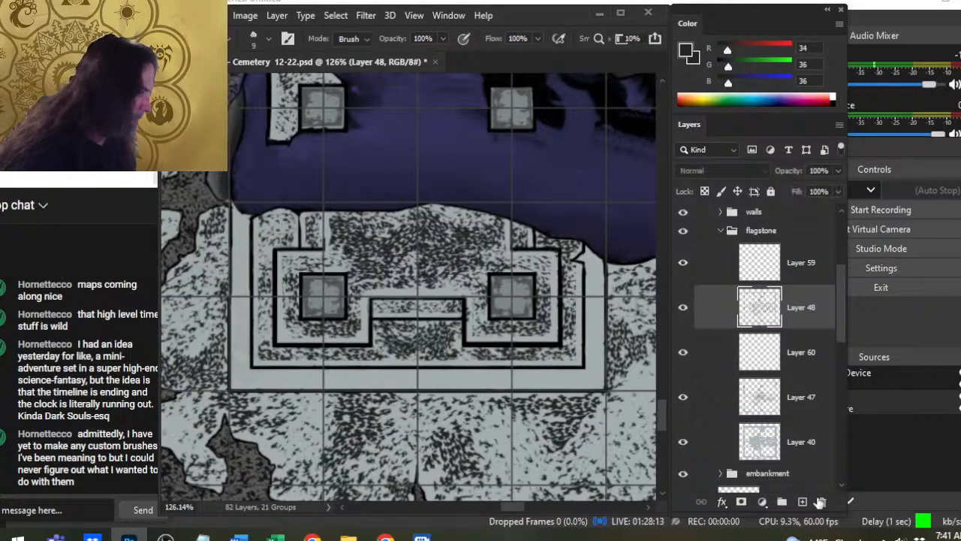
click(803, 503)
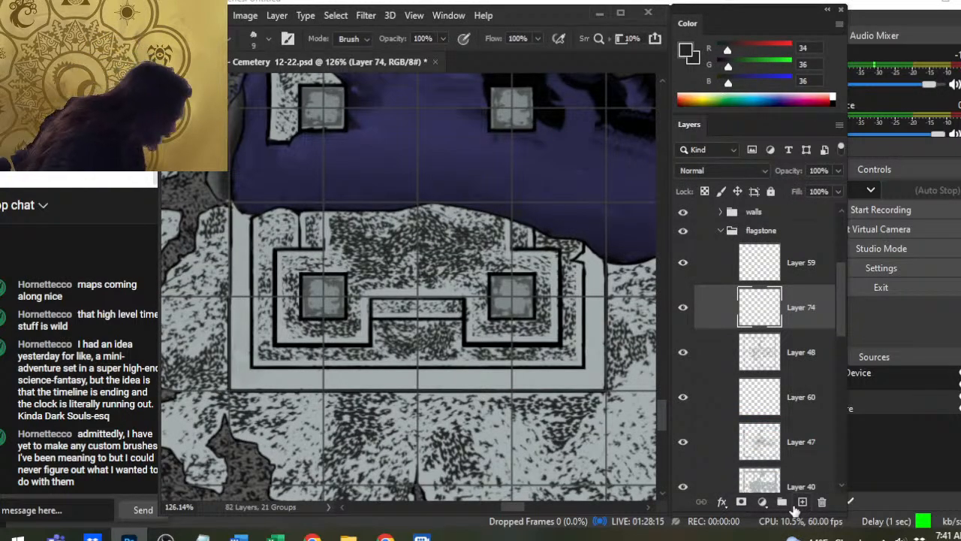
- Stipple the half-sunken platform's outermost band with the 40–50 px textured brush, from the upper-left end along the base and up the opposite side
key(b)
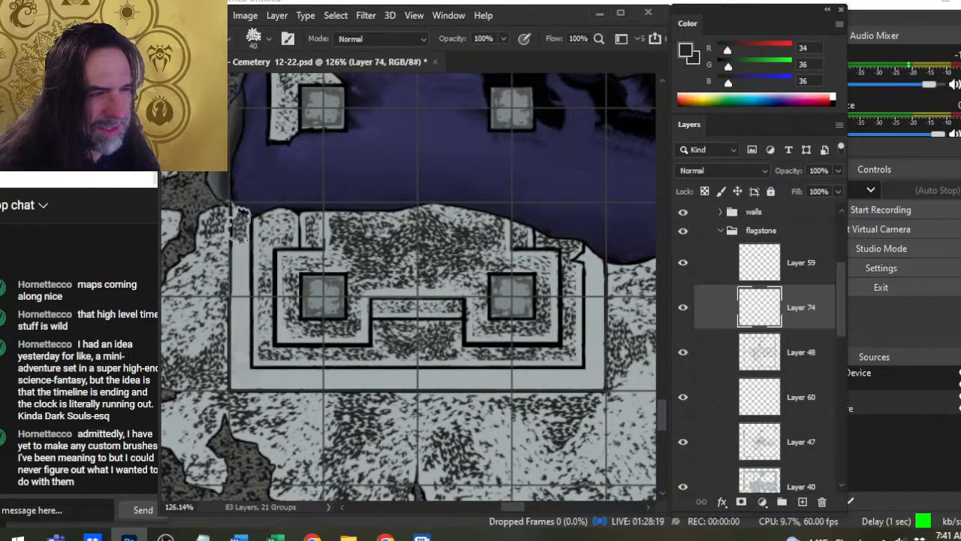
click(240, 352)
click(241, 366)
click(235, 387)
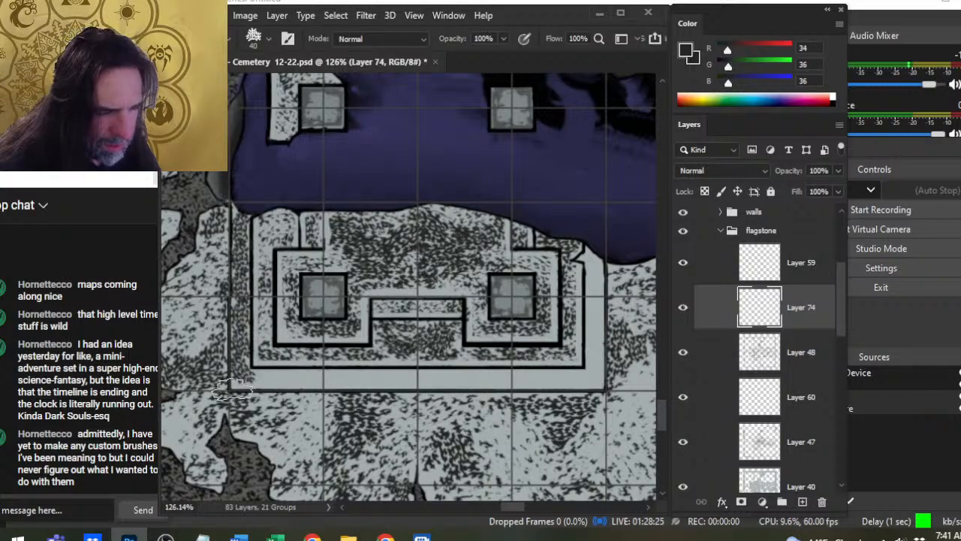
click(253, 395)
key(])
click(269, 381)
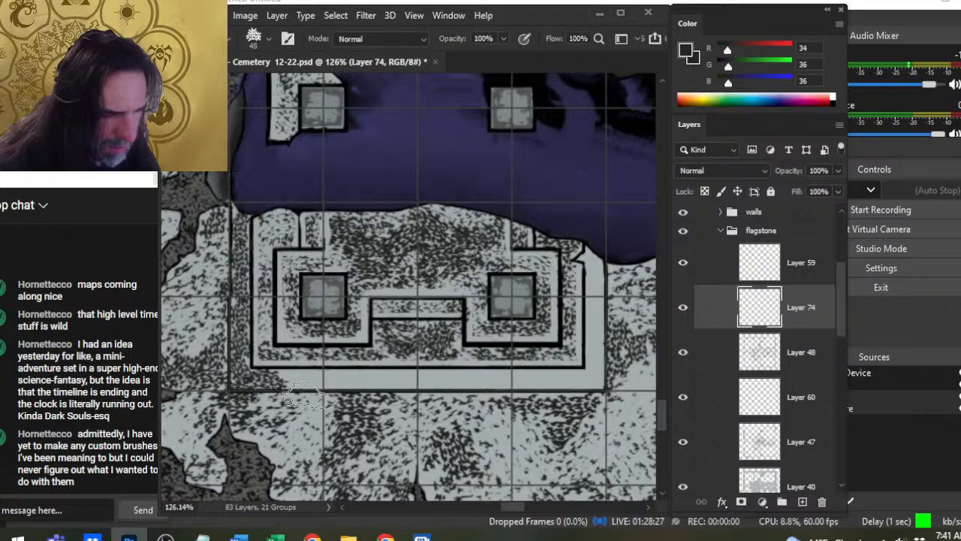
click(299, 386)
click(325, 386)
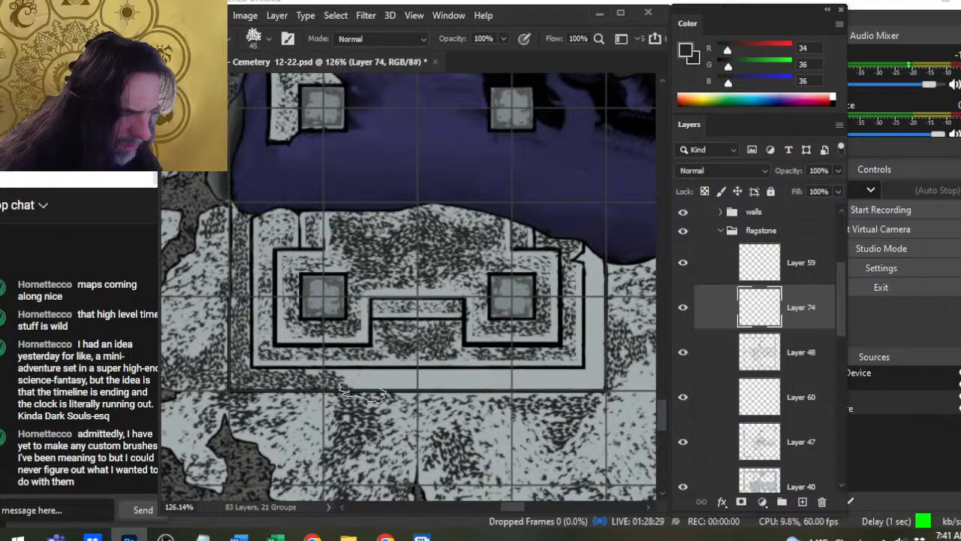
click(364, 377)
key(])
click(404, 387)
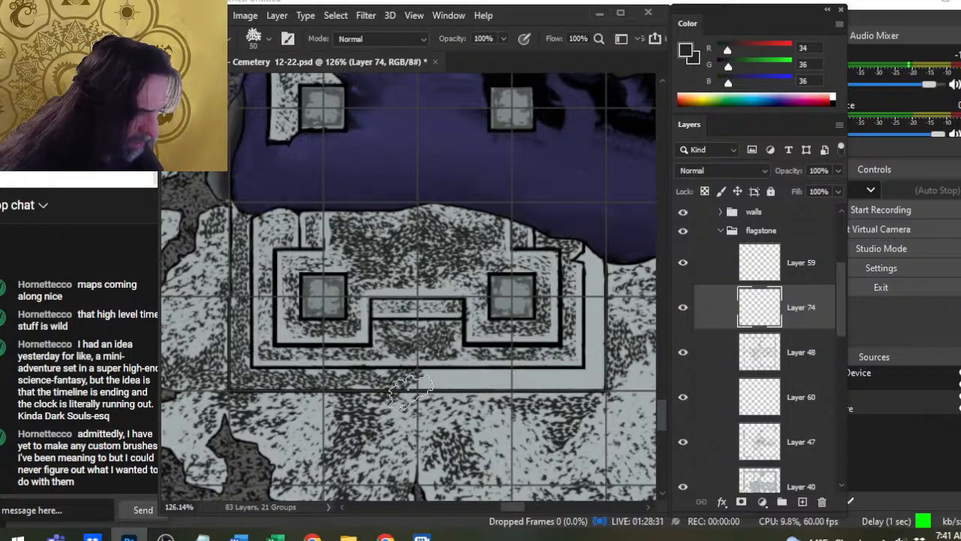
click(440, 389)
click(438, 388)
key([)
click(480, 388)
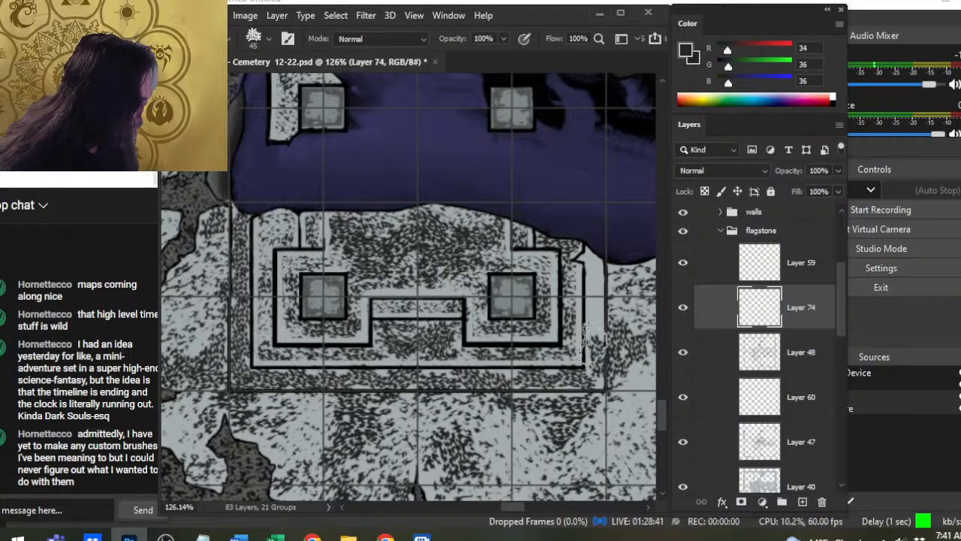
drag(594, 344, 597, 274)
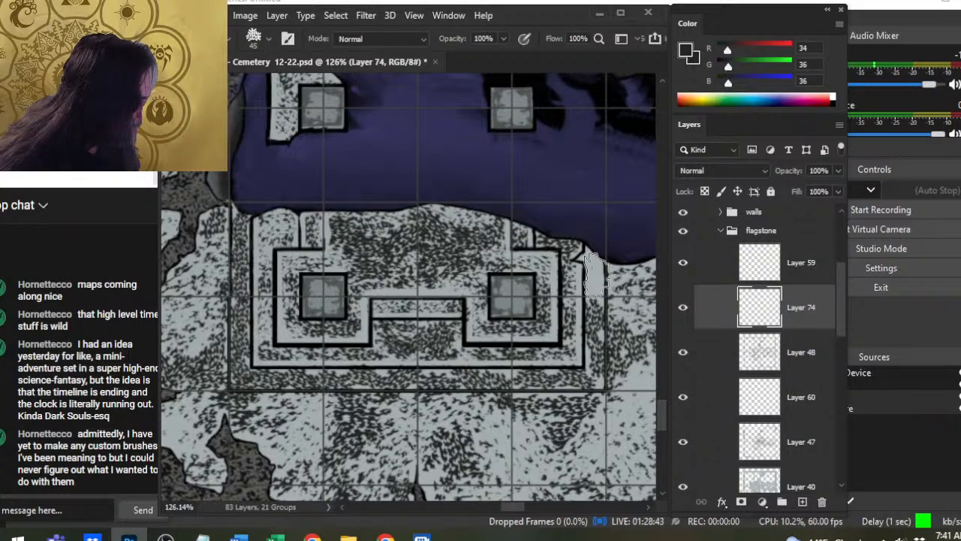
- Thin the outermost band's new stippling around the platform with a 25 px textured eraser
key(e)
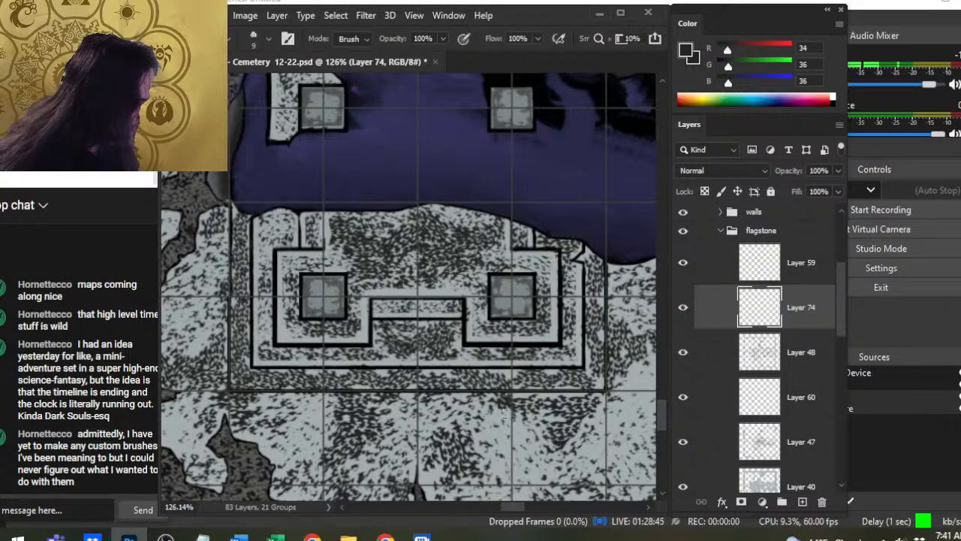
key(])
key(])
key(])
key(])
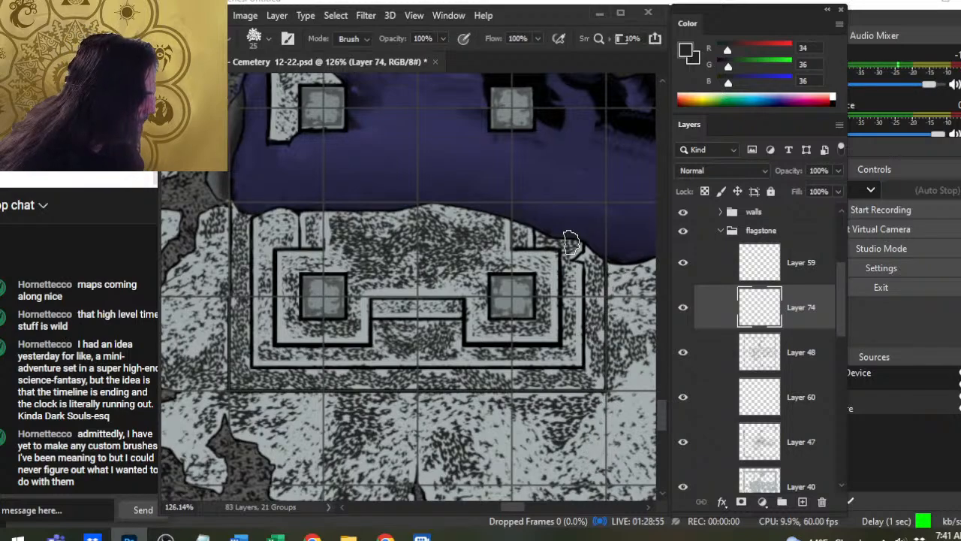
key(shift)
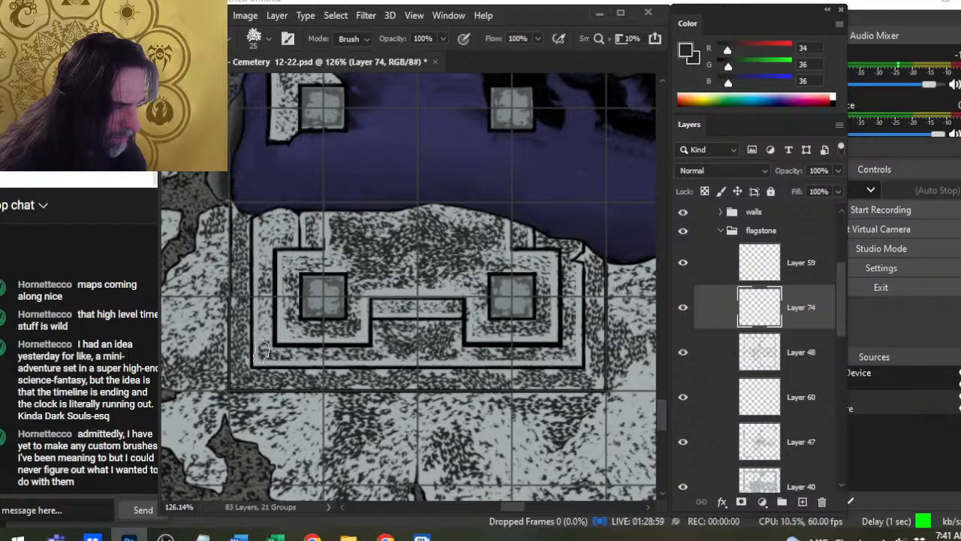
key(shift)
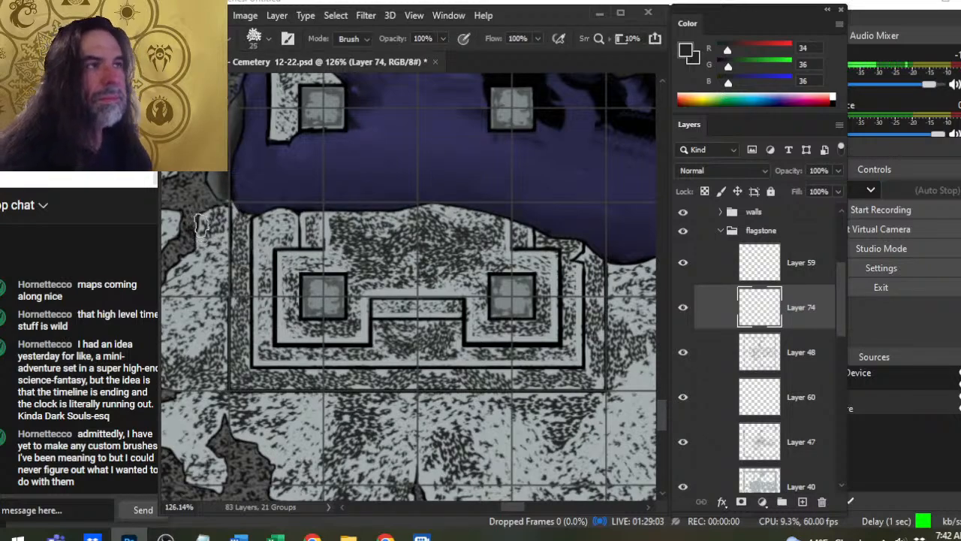
- Clean the outermost band's outer edges with straight 9 px eraser strokes, redoing the stroke along its right edge
key(bracketleft)
key(bracketleft)
key(bracketleft)
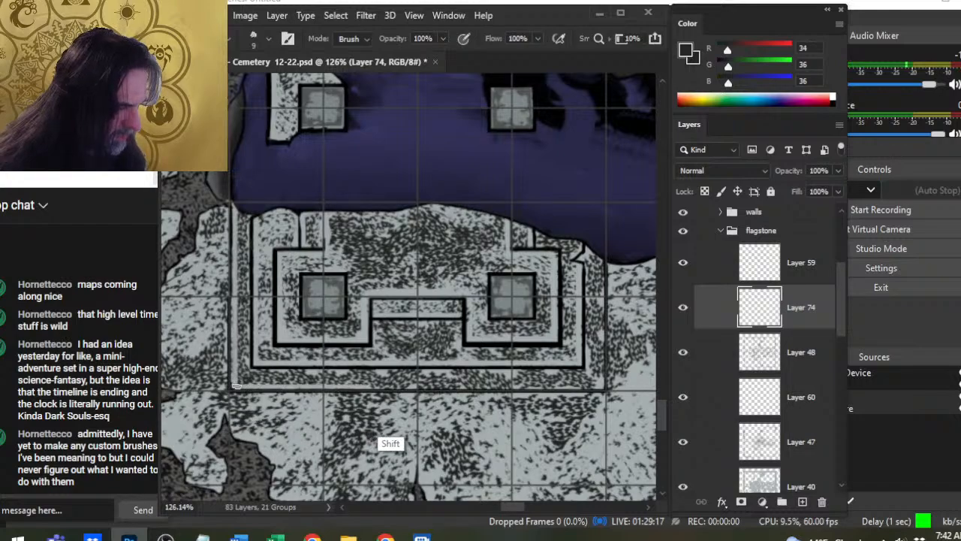
mouse_move(237, 386)
mouse_down()
mouse_move(595, 386)
mouse_move(439, 413)
mouse_move(201, 422)
mouse_up()
drag(488, 411, 709, 427)
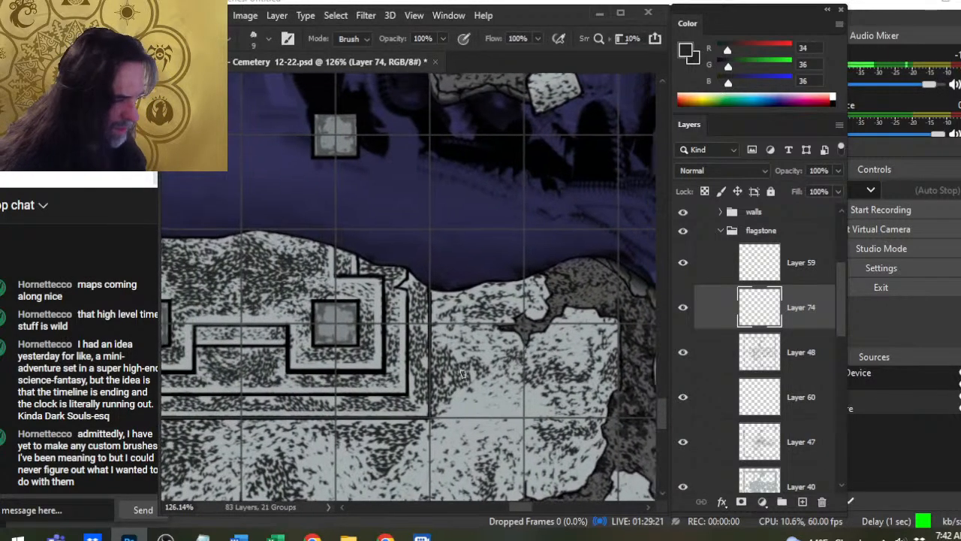
drag(425, 410, 424, 291)
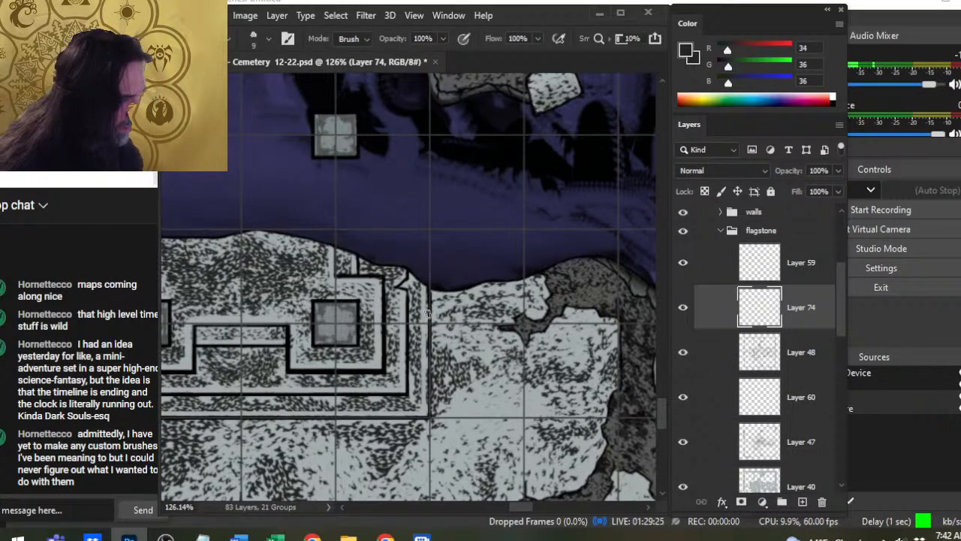
key(ctrl+z)
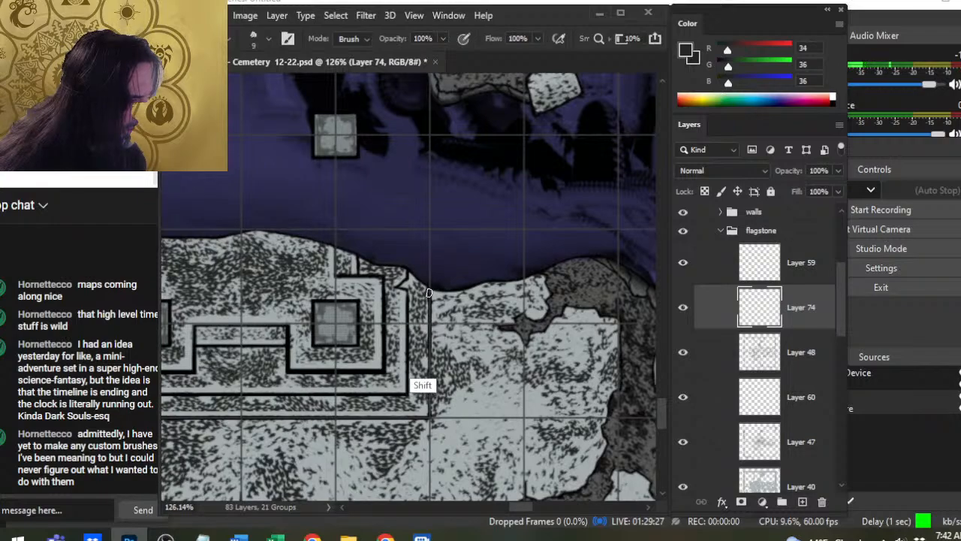
drag(425, 368, 425, 292)
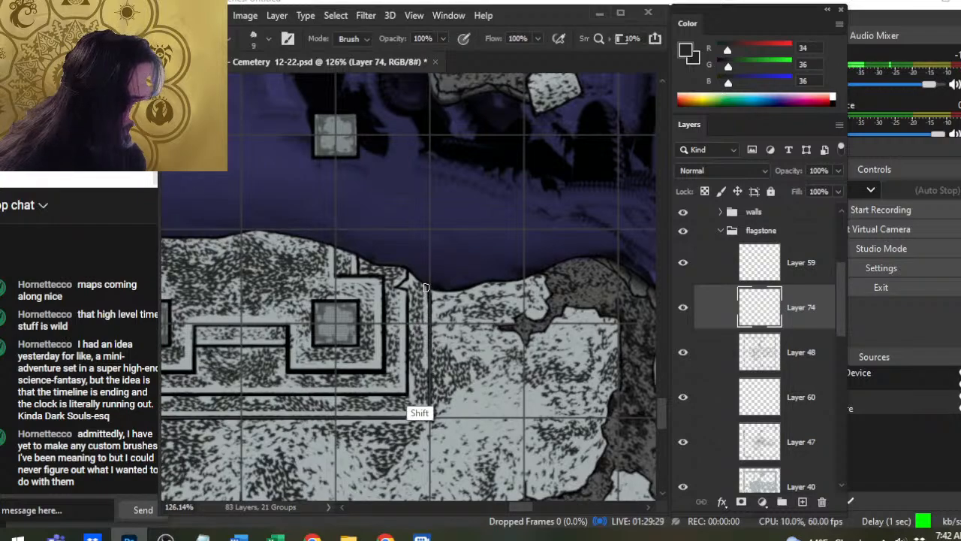
- Compare the outermost band's stippling by toggling Layer 74's visibility and merge that layer down into Layer 48
click(819, 366)
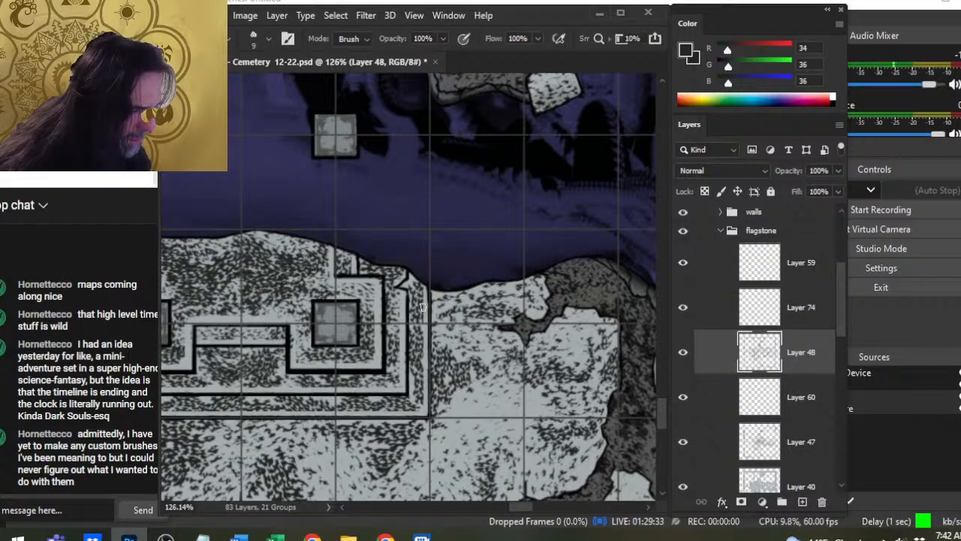
key(z)
drag(509, 376, 436, 366)
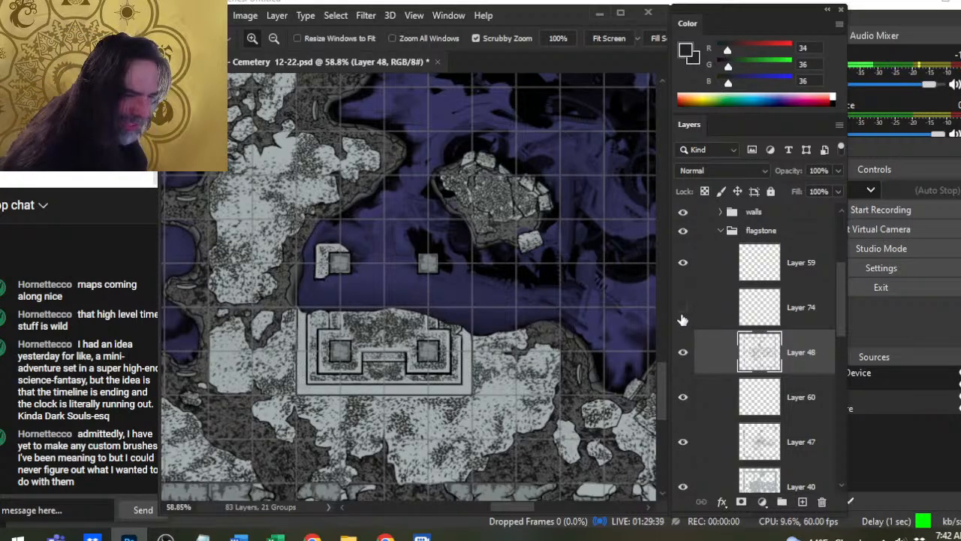
right_click(720, 317)
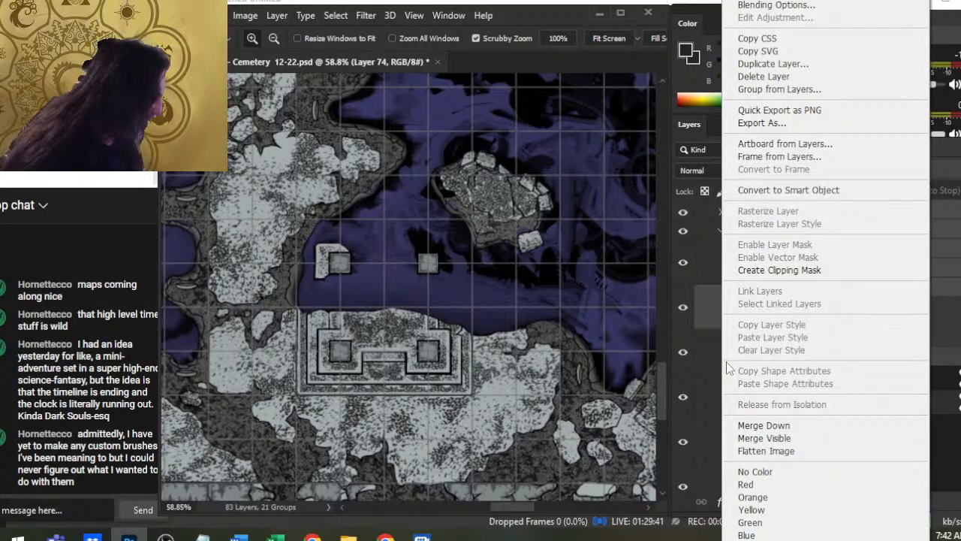
click(773, 426)
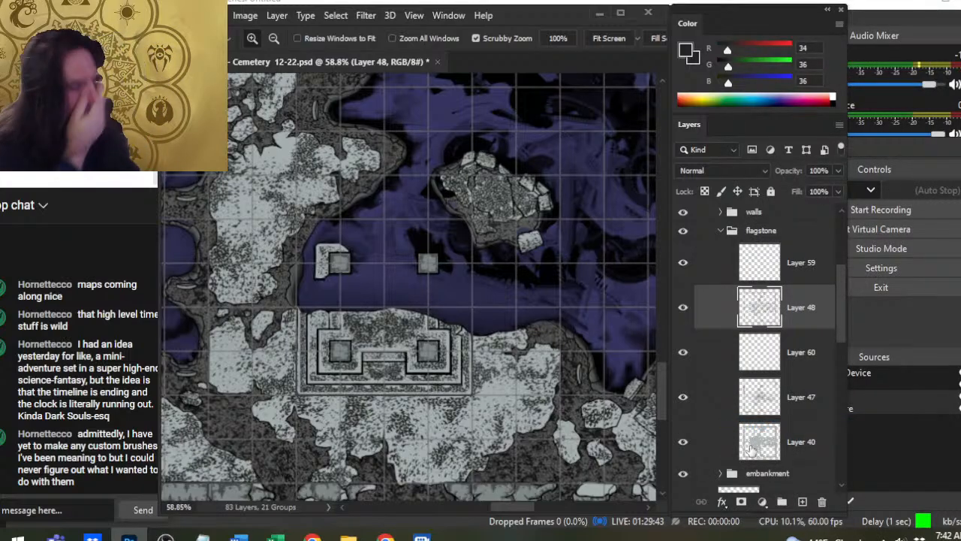
- Create a new layer above Layer 48 and stipple the outermost band of the square four-pillared platform with the 50 px brush
drag(521, 308, 470, 303)
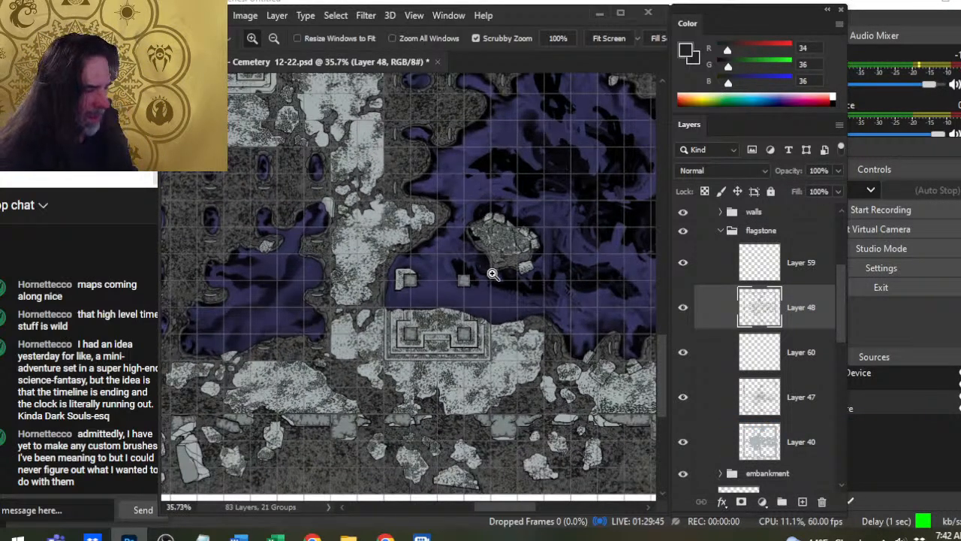
drag(485, 236, 592, 457)
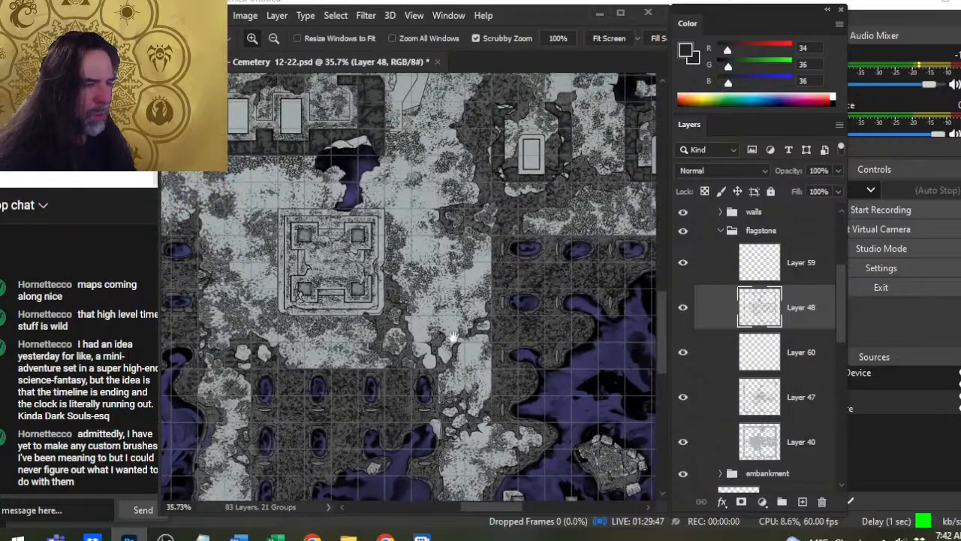
drag(453, 337, 503, 309)
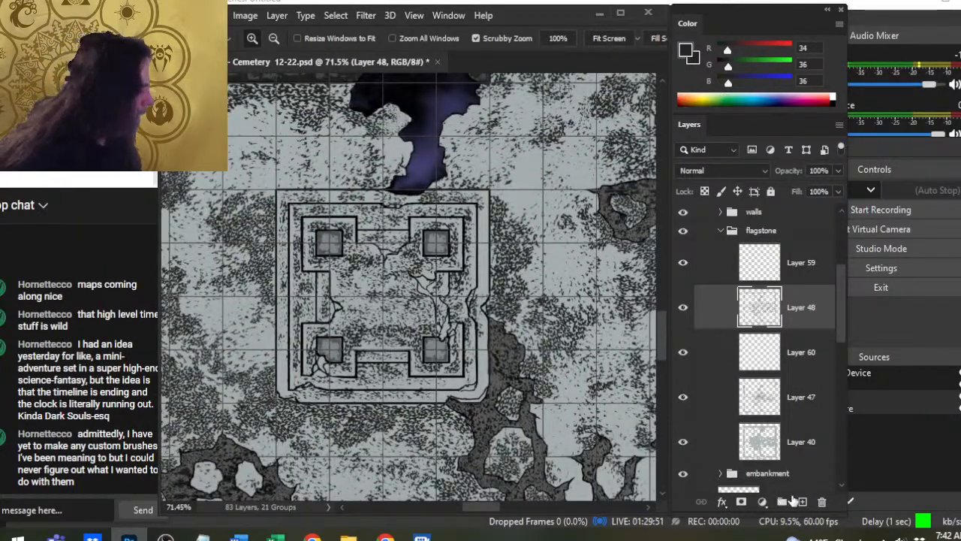
click(801, 502)
key(b)
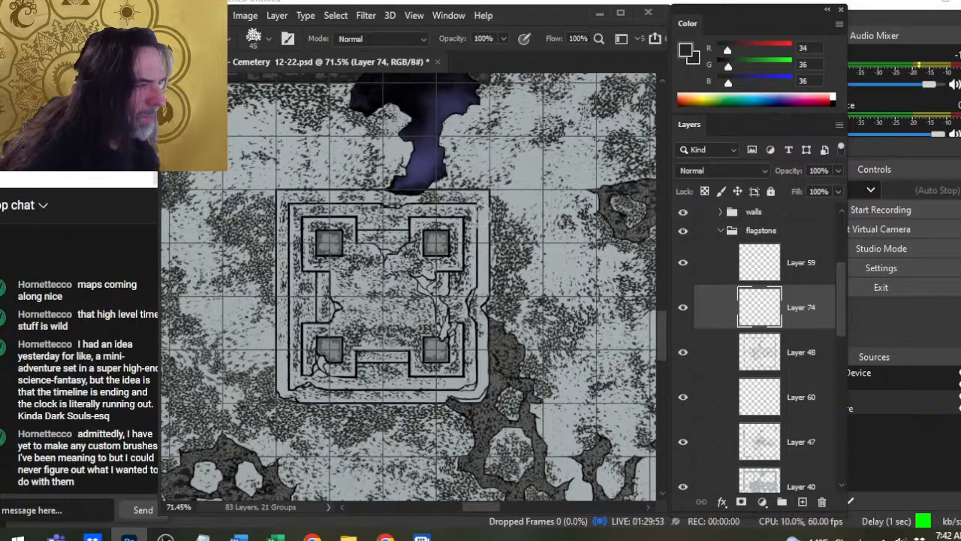
key(bracketright)
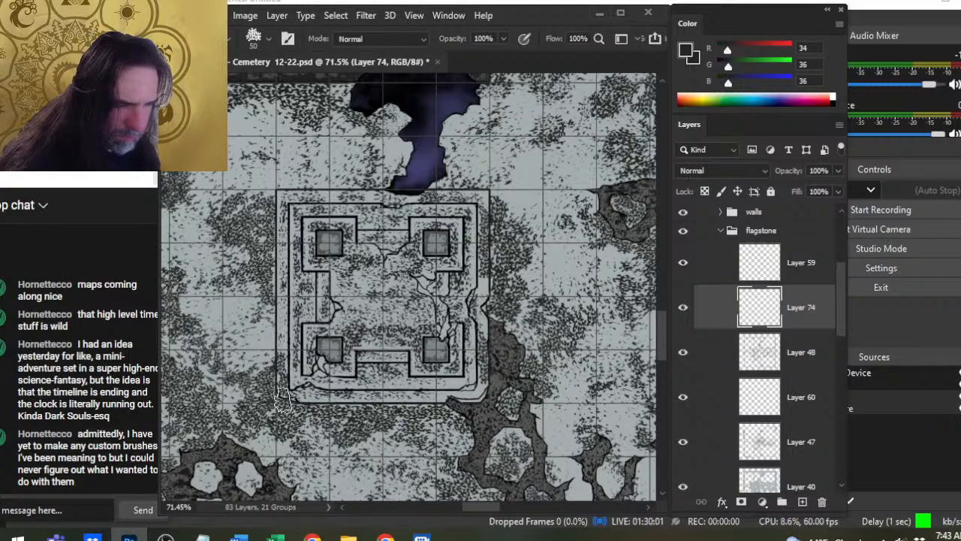
- Clean the outer edges of the square platform's outermost band with straight 9 px eraser strokes down to its chipped lower-left corner
key(e)
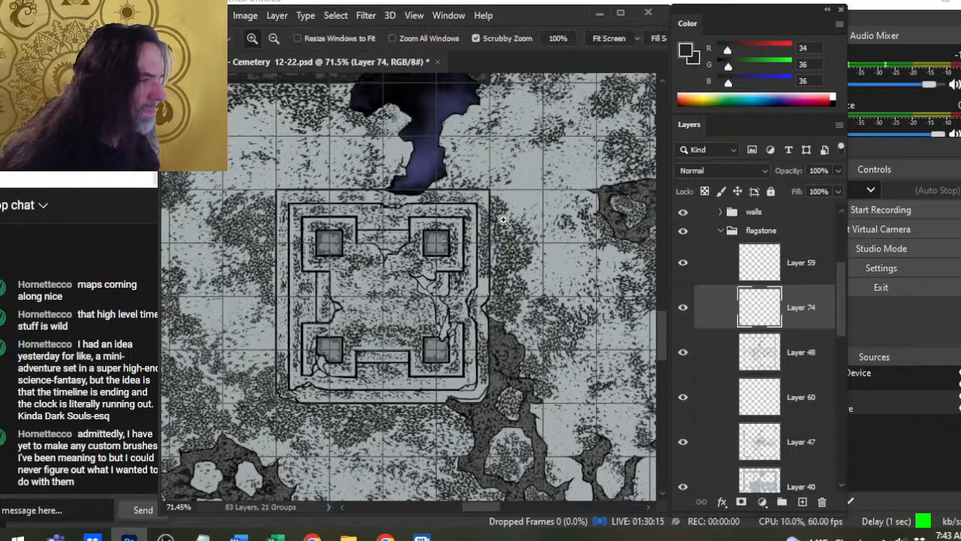
scroll(484, 215, up, 3)
drag(478, 205, 478, 267)
key(ctrl+z)
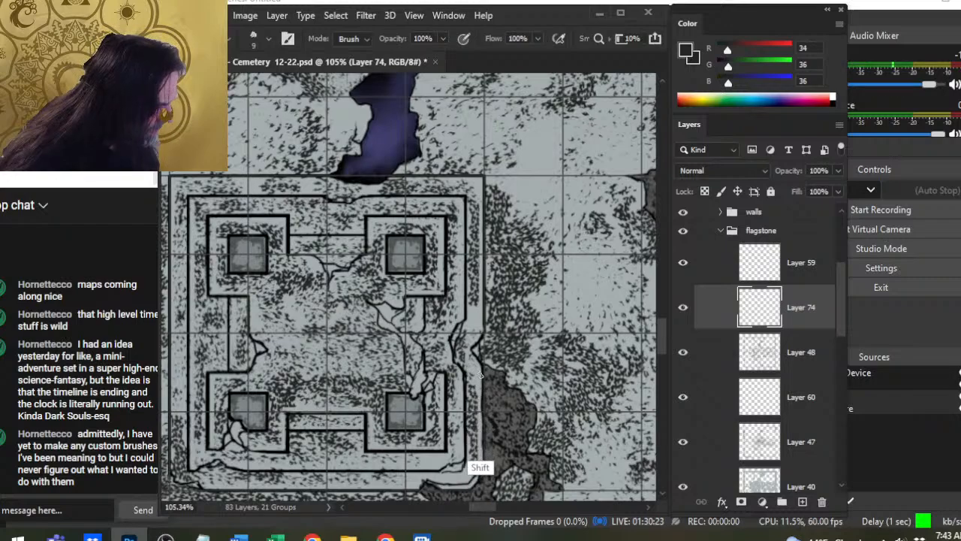
drag(454, 448, 515, 365)
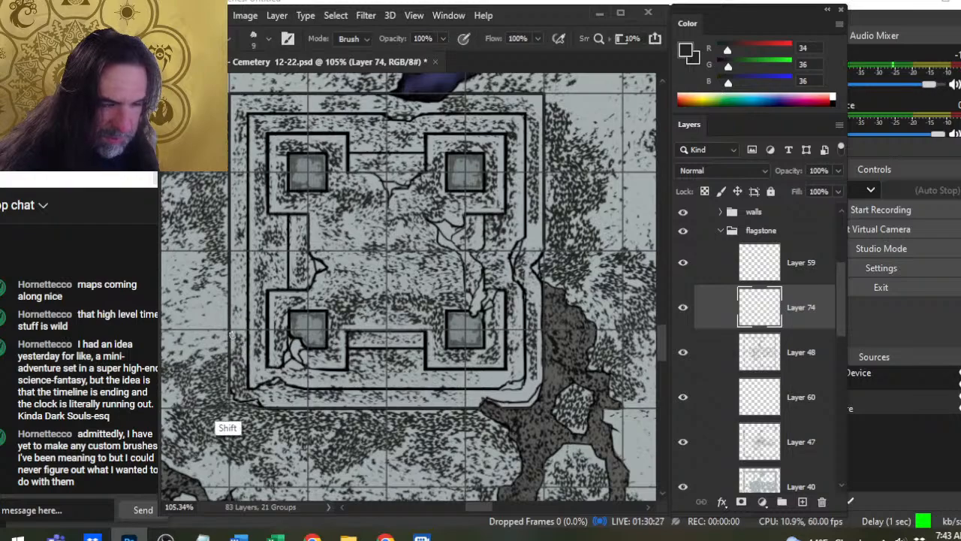
shift+click(234, 401)
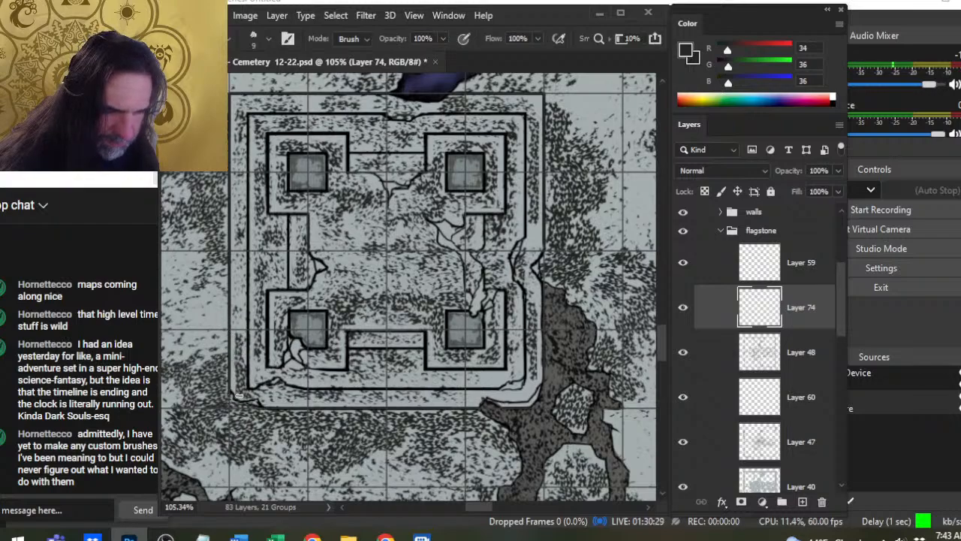
shift+click(325, 400)
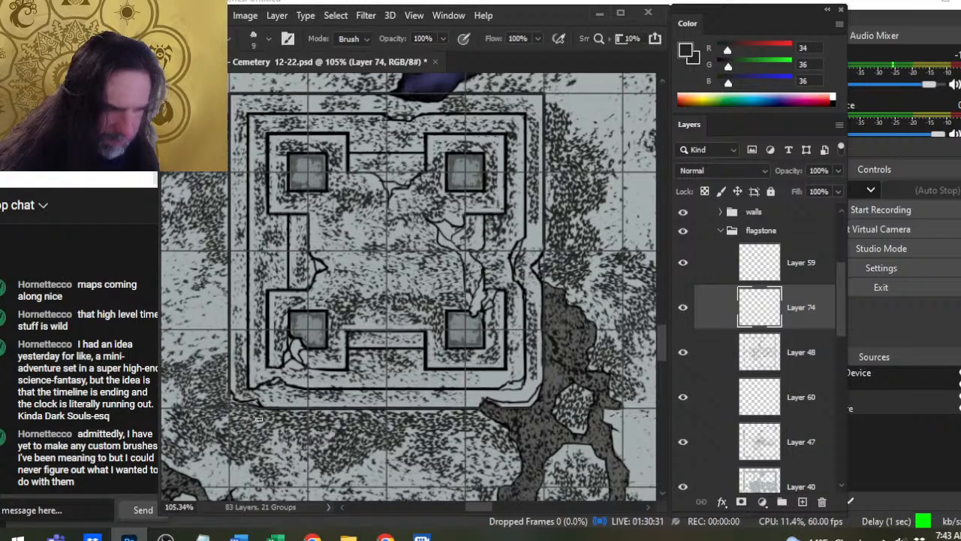
- Look over the surrounding graves, walkways and buildings at reduced zoom for stone structures that still lack stippling
key(z)
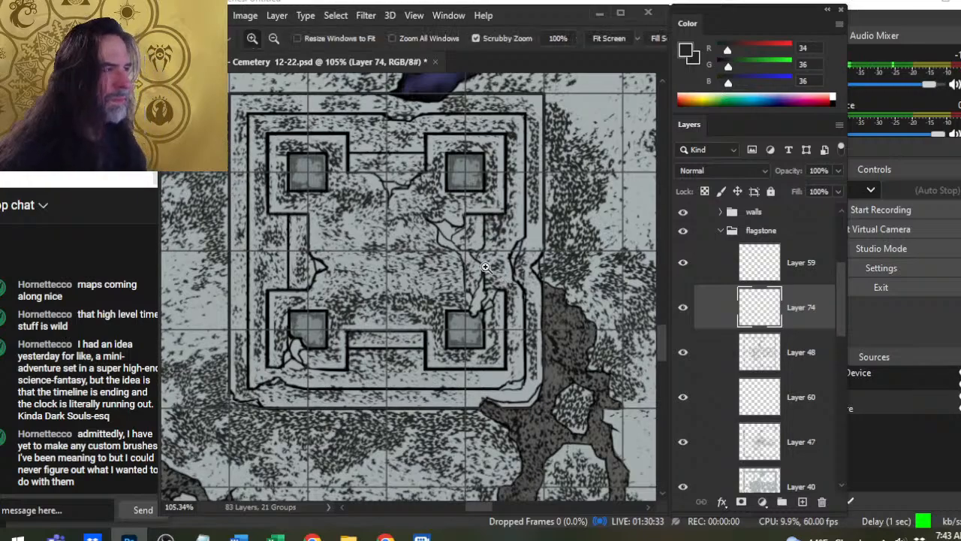
drag(487, 267, 461, 418)
drag(575, 333, 474, 258)
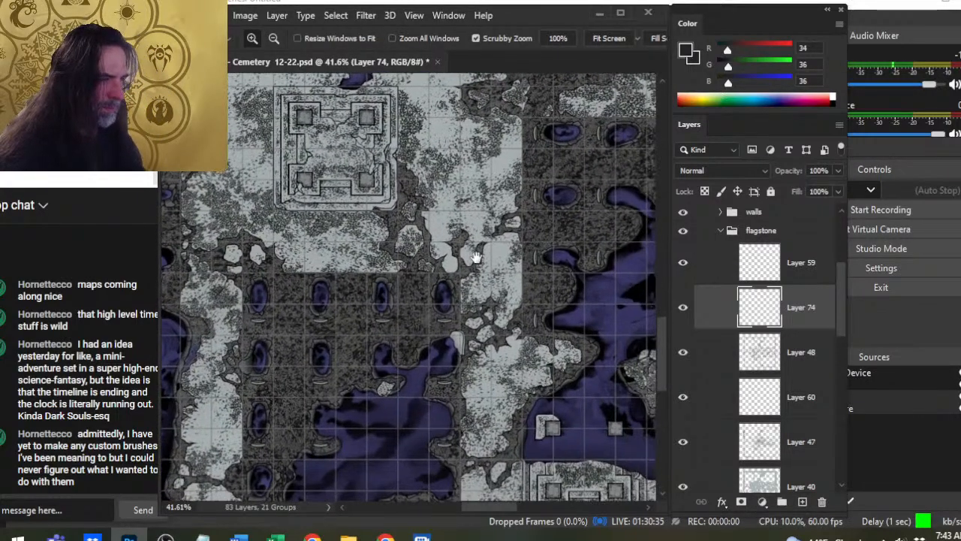
drag(538, 338, 467, 196)
drag(585, 396, 424, 377)
drag(381, 169, 509, 458)
drag(505, 353, 518, 526)
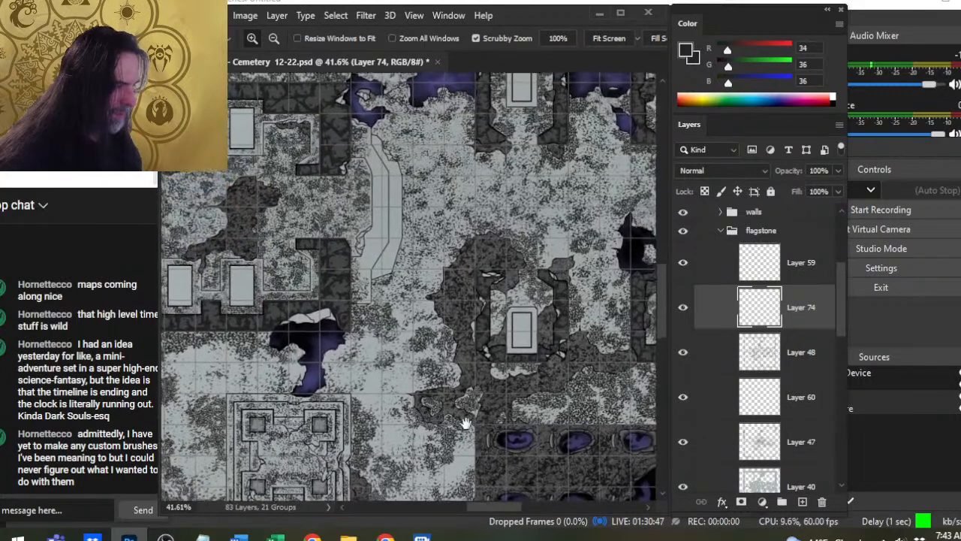
drag(463, 425, 569, 426)
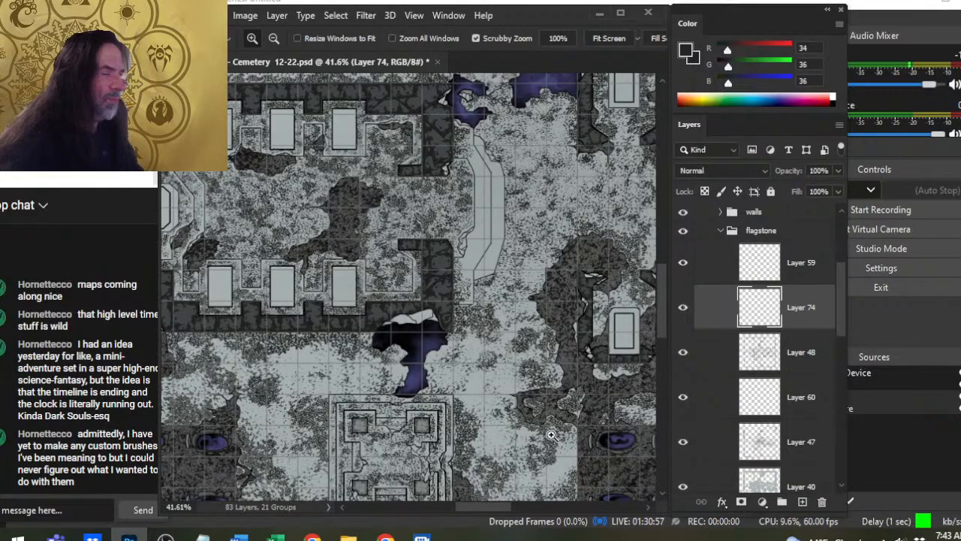
drag(501, 302, 421, 258)
drag(524, 421, 489, 459)
- Compare the square platform's stippling by toggling Layer 74's visibility and merge that layer down into Layer 48
click(690, 317)
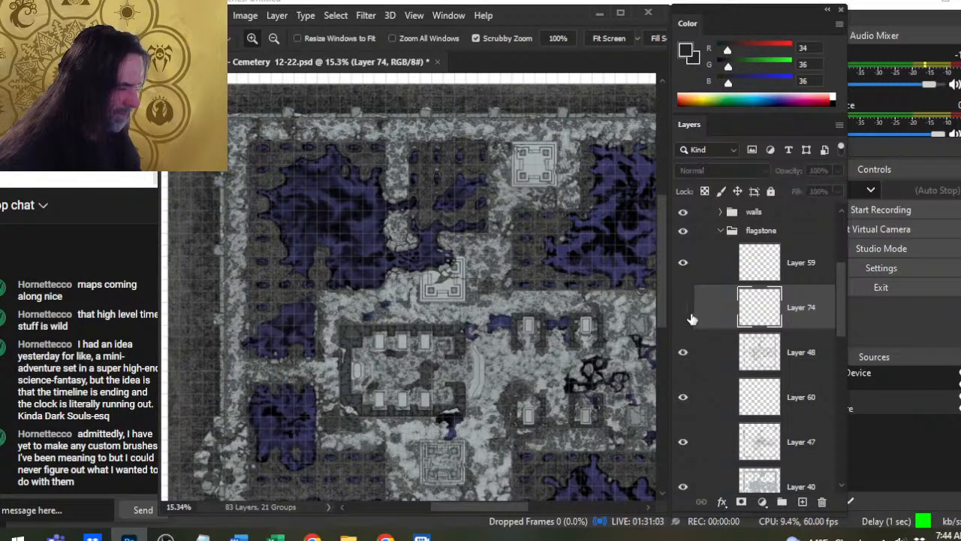
click(689, 315)
right_click(716, 304)
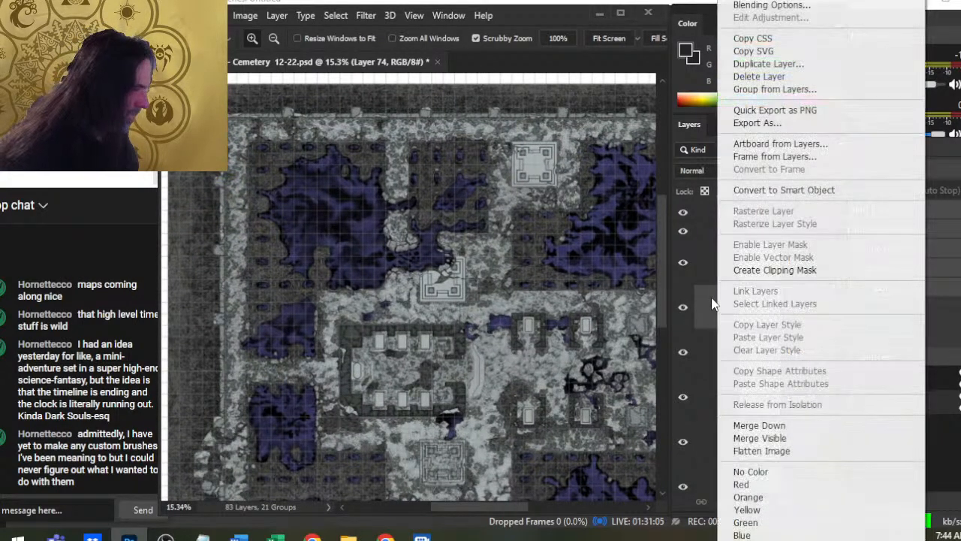
click(754, 425)
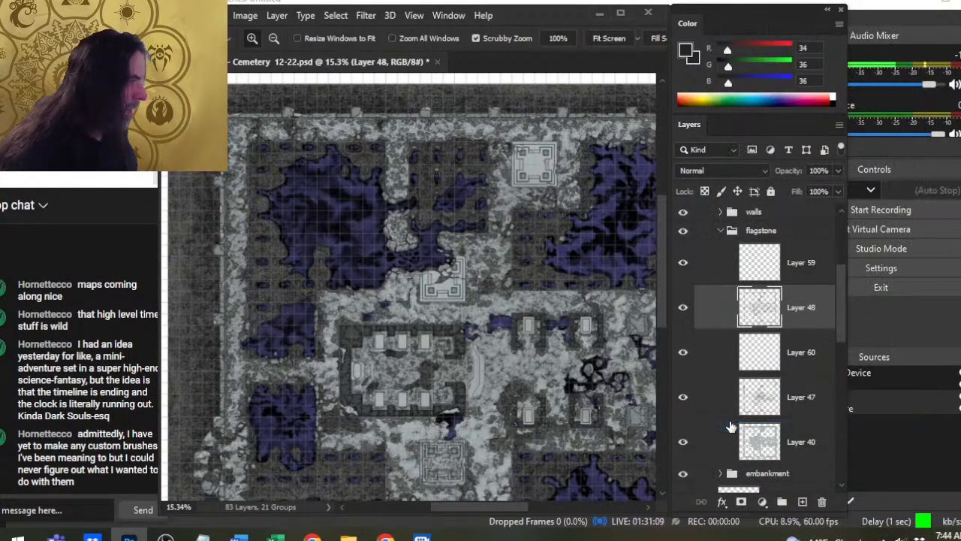
- Create a new layer above Layer 48 and stipple around the broken platform's upper-right and lower-left pillars with the 50 px brush
click(804, 501)
drag(438, 291, 510, 330)
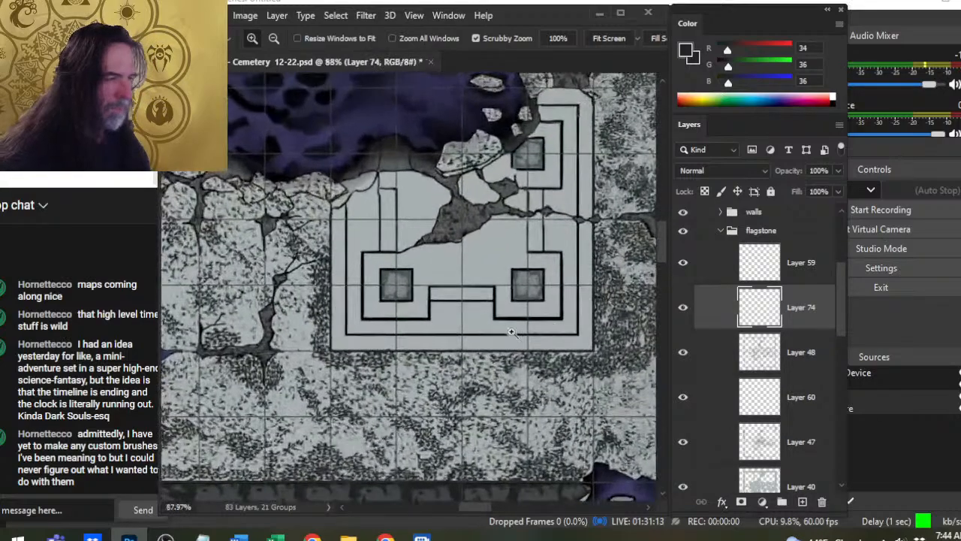
drag(453, 217, 420, 319)
key(b)
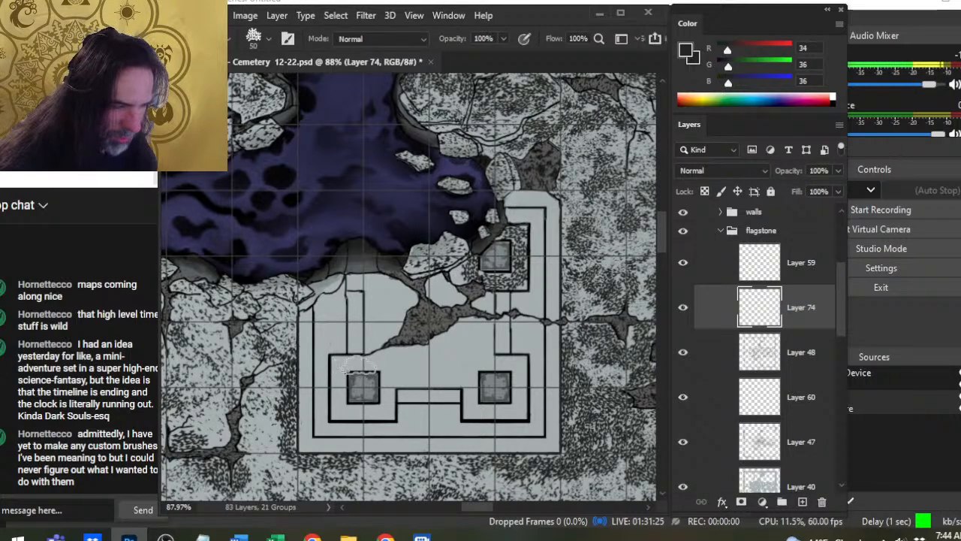
click(338, 370)
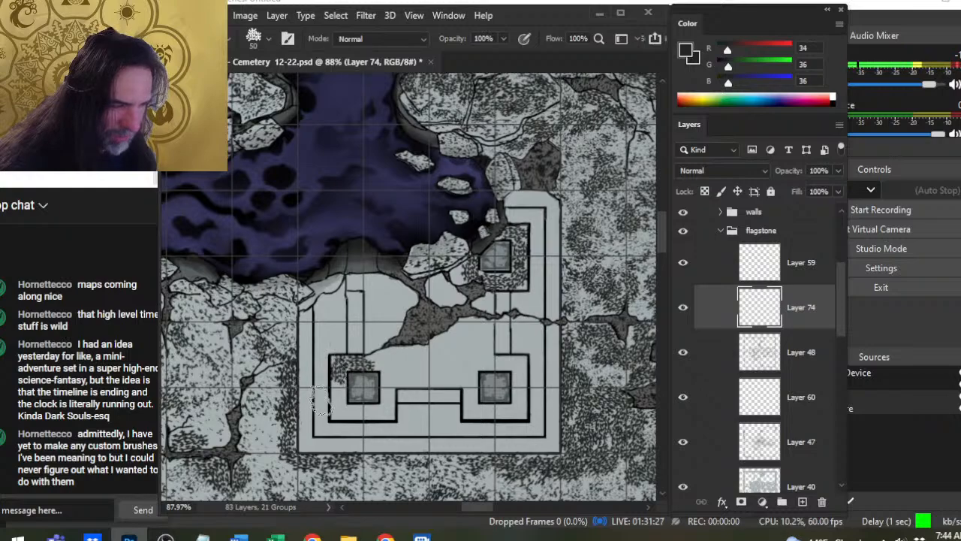
click(337, 397)
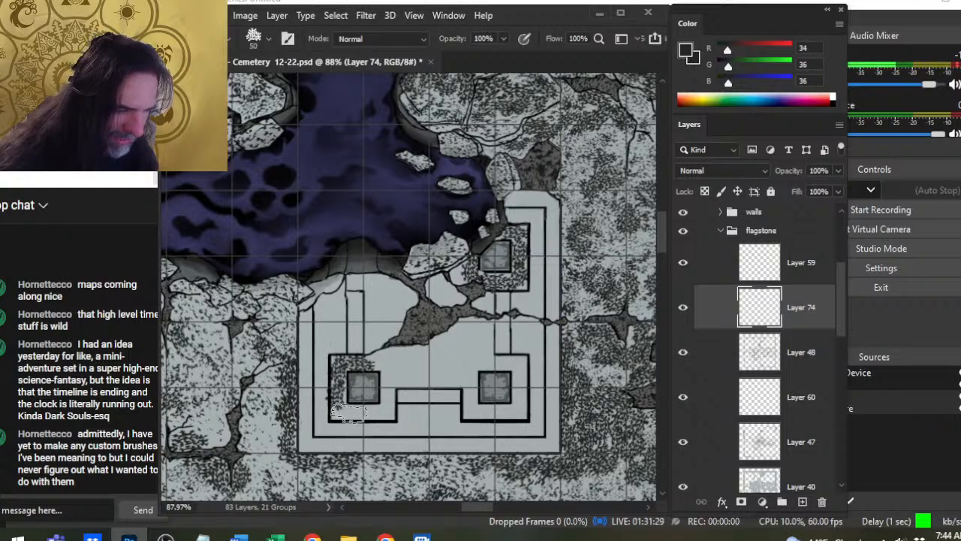
click(349, 413)
click(373, 413)
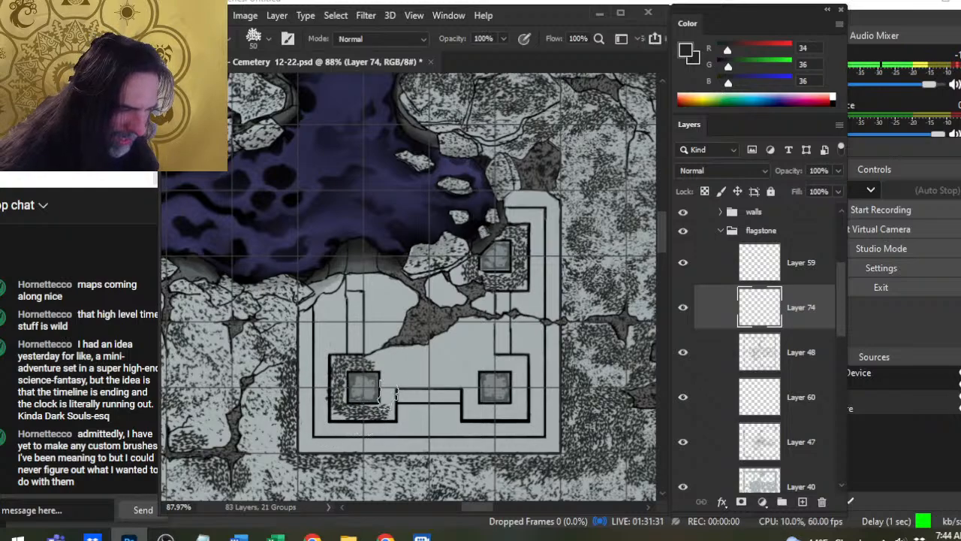
click(385, 395)
click(382, 366)
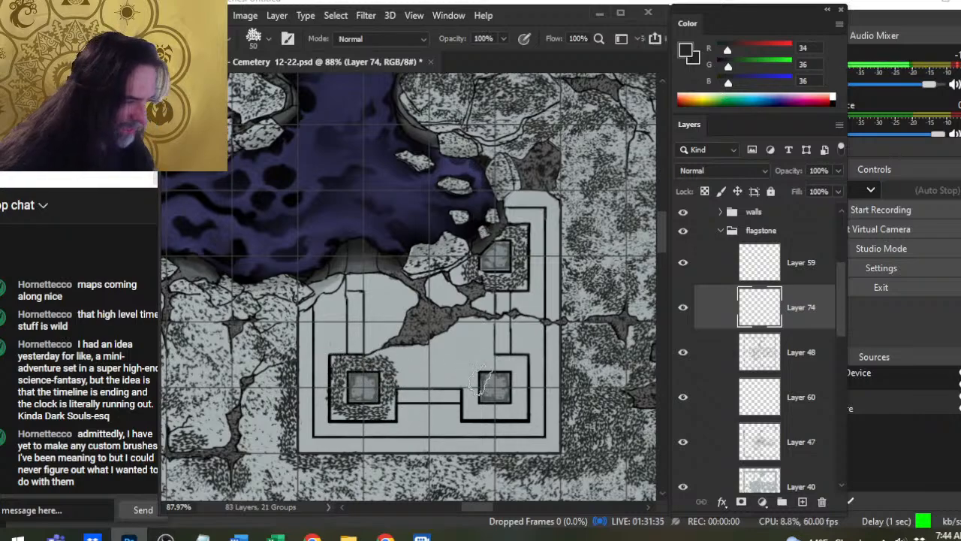
- Stipple around the broken platform's lower-right pillar, along the ledge between the lower pillars and up toward the crack
mouse_move(467, 389)
mouse_down()
mouse_move(466, 409)
mouse_move(507, 409)
mouse_up()
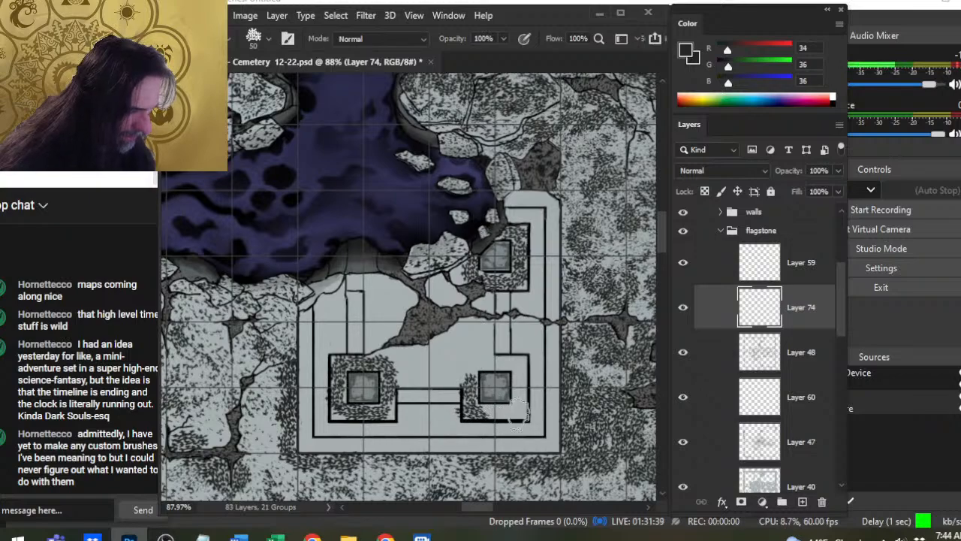
mouse_move(518, 417)
mouse_down()
mouse_move(521, 380)
mouse_move(474, 367)
mouse_move(512, 359)
mouse_move(473, 370)
mouse_up()
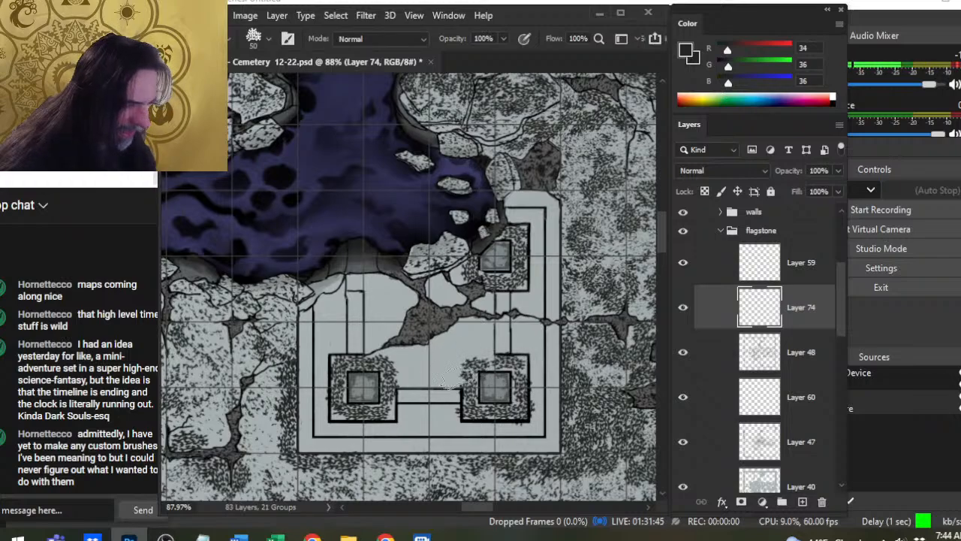
drag(414, 380, 467, 380)
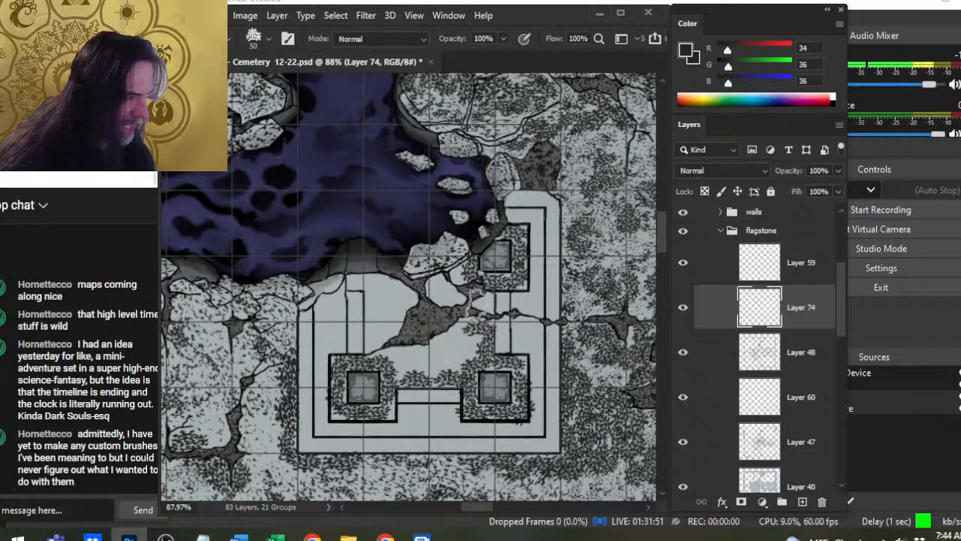
- Stipple the platform floor along its left inner edge, from the lower-left pillar up to the broken rim
key(e)
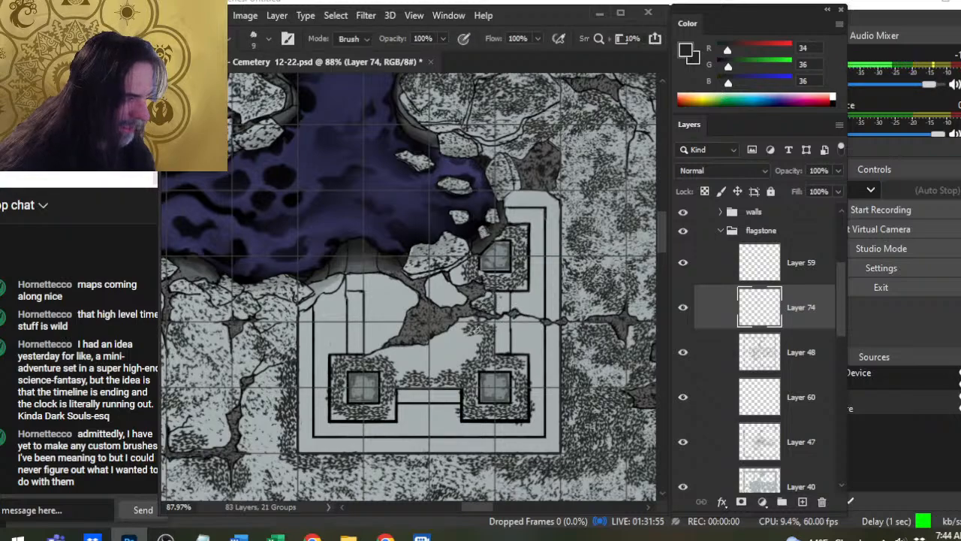
key(b)
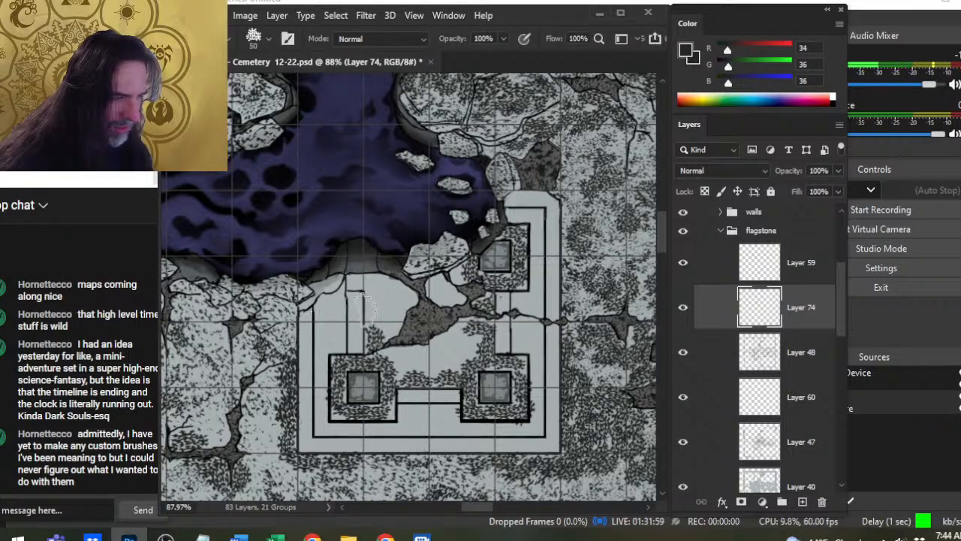
mouse_move(373, 310)
mouse_down()
mouse_move(368, 278)
mouse_move(361, 288)
mouse_up()
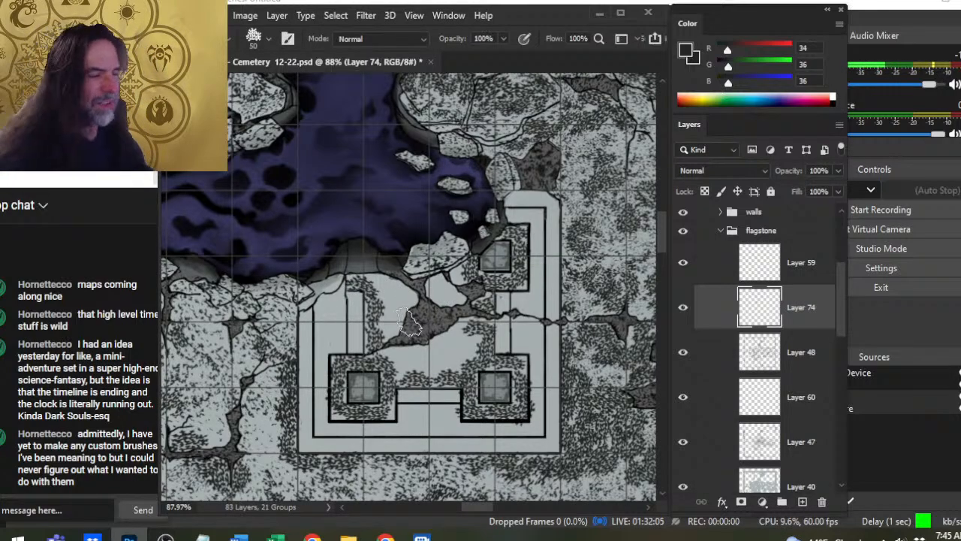
- Check the chipped upper-left corner by toggling Layers 48 and 60, and select Layer 60 with the 10 px Smudge tool at 50% strength
key(z)
drag(333, 328, 352, 322)
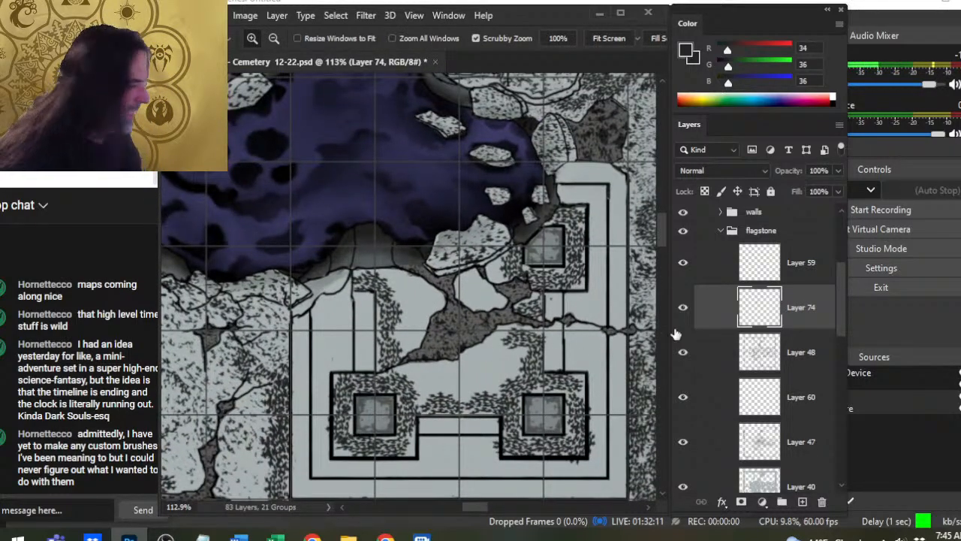
click(683, 354)
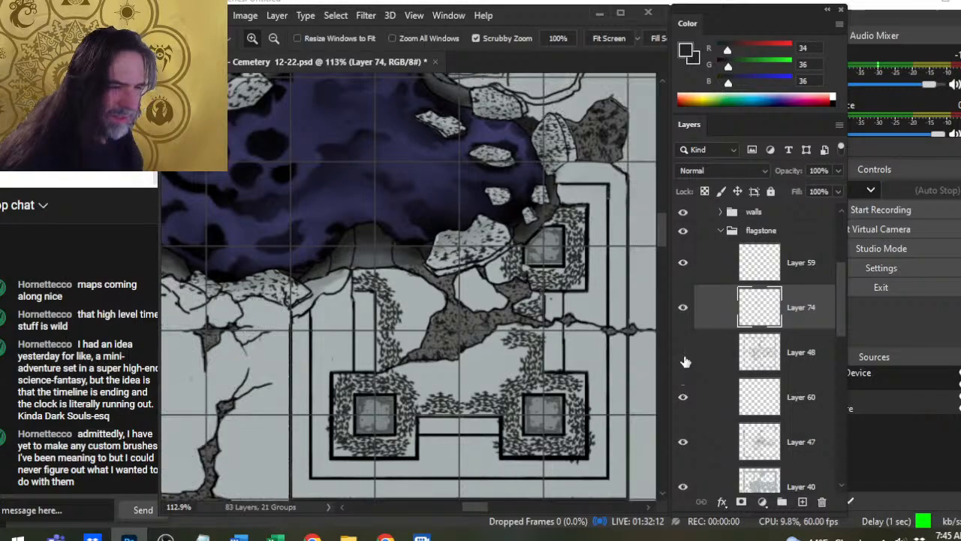
click(683, 398)
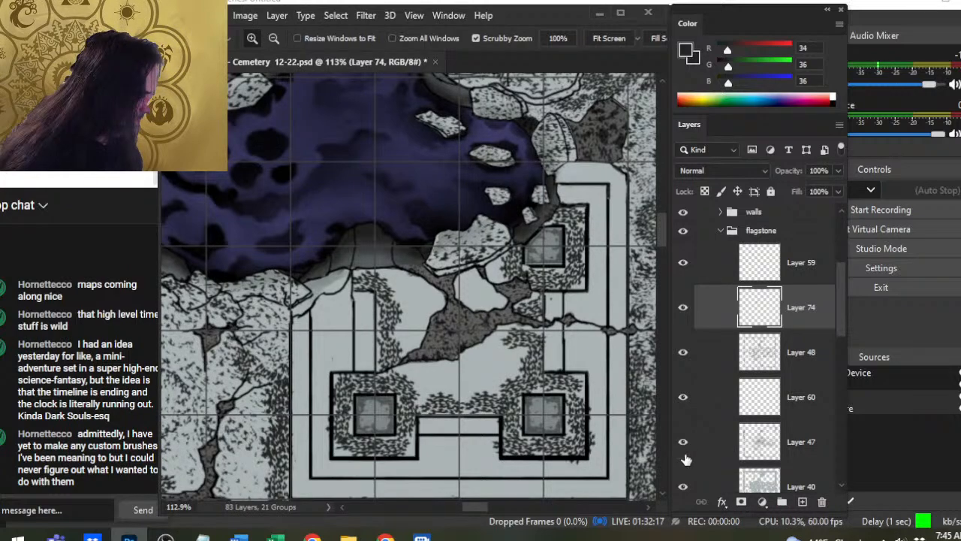
click(684, 408)
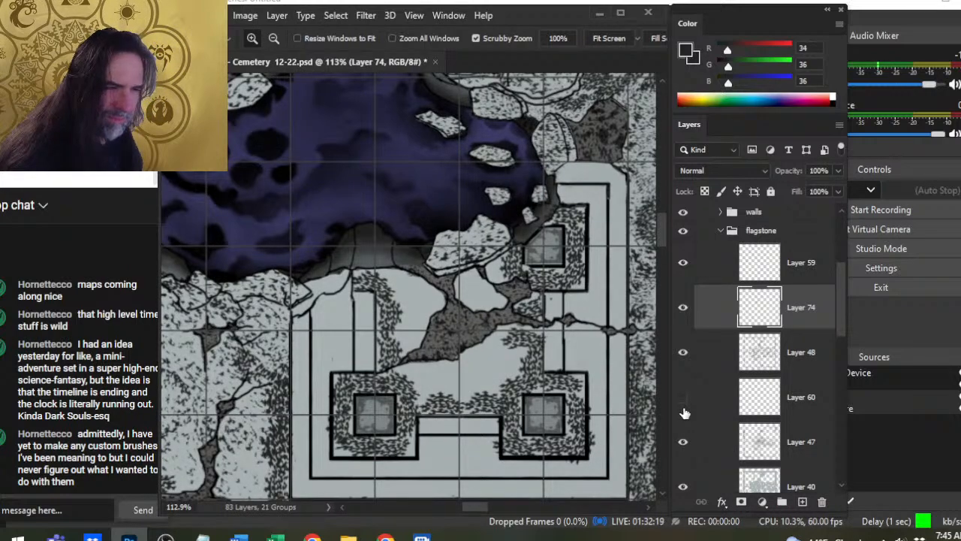
click(684, 410)
click(717, 408)
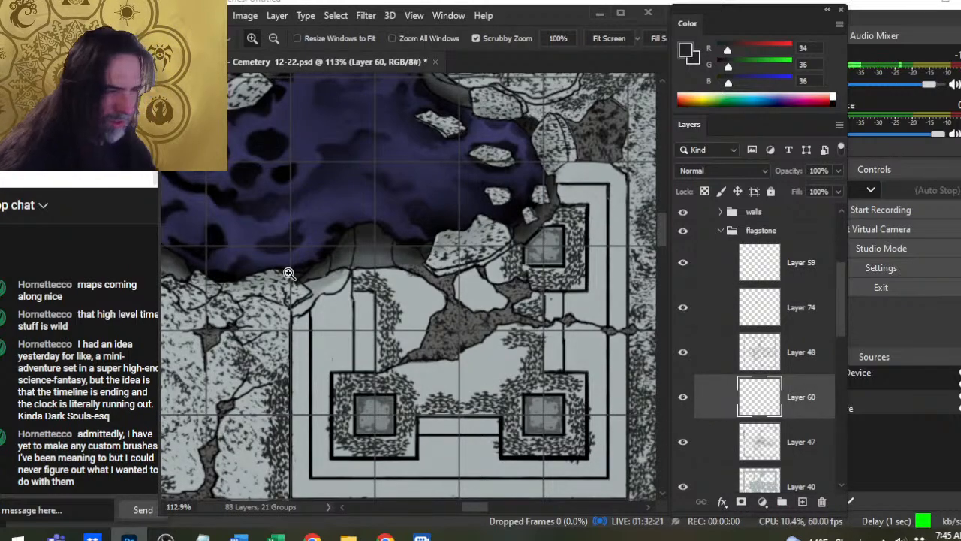
key(r)
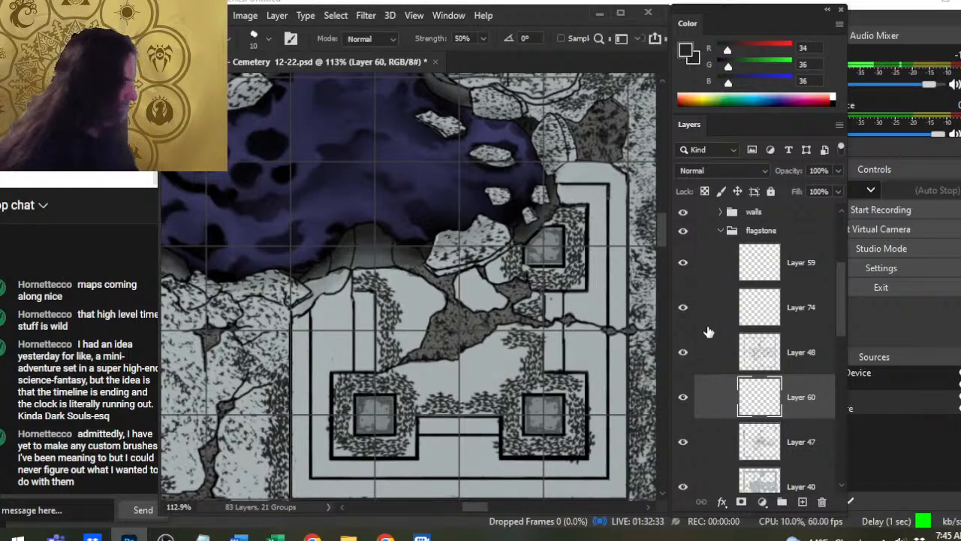
- Toggle the embankment group and Layers 40, 47 and 60 to check which one holds the broken corner's shading
drag(837, 291, 823, 340)
click(683, 353)
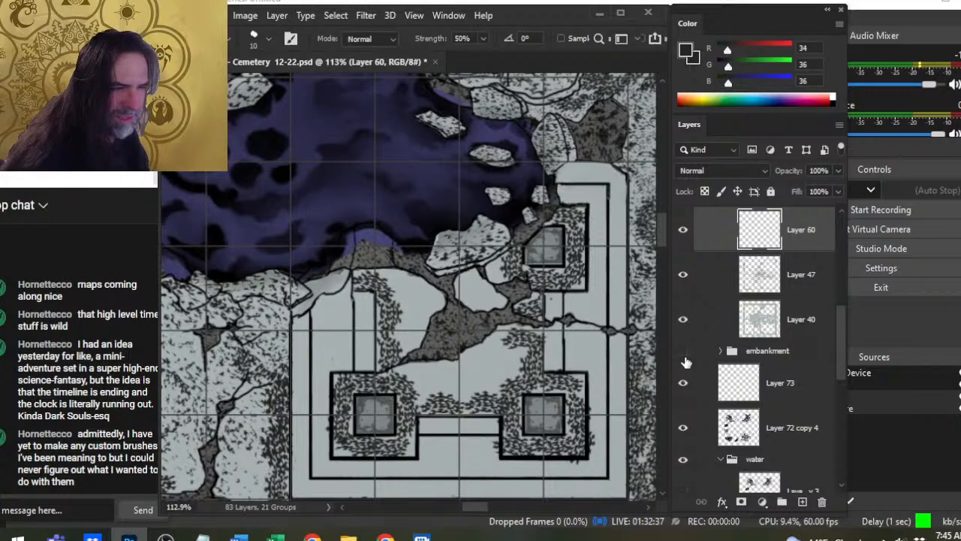
click(685, 360)
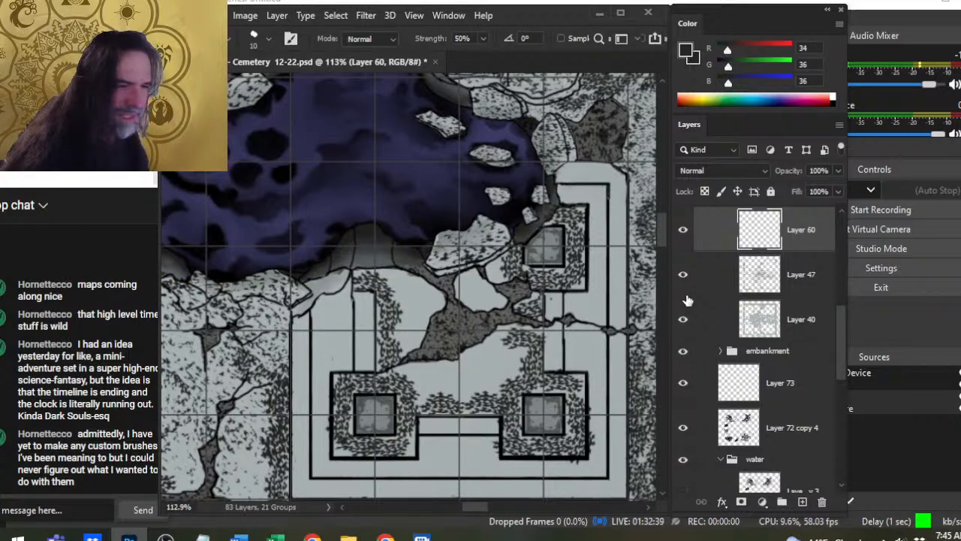
click(686, 319)
click(685, 314)
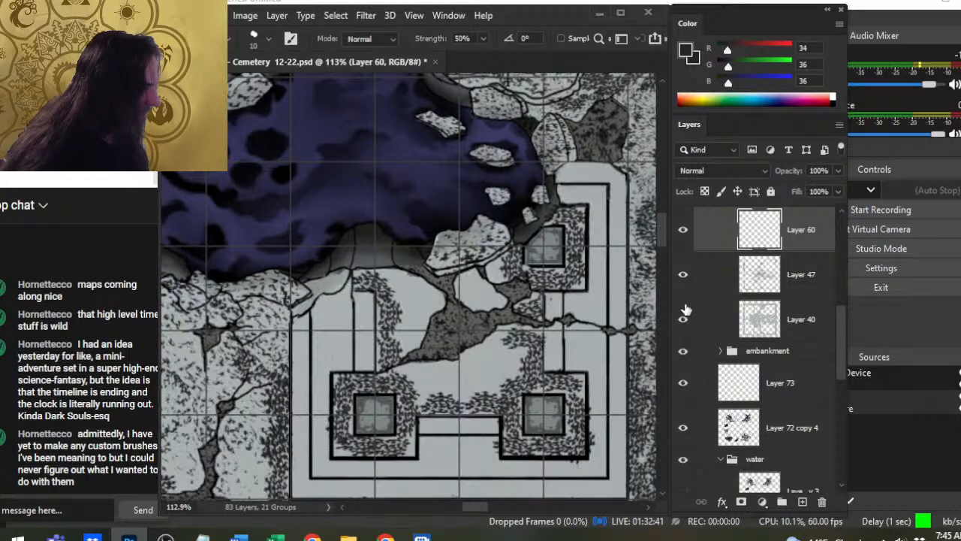
click(685, 280)
click(683, 275)
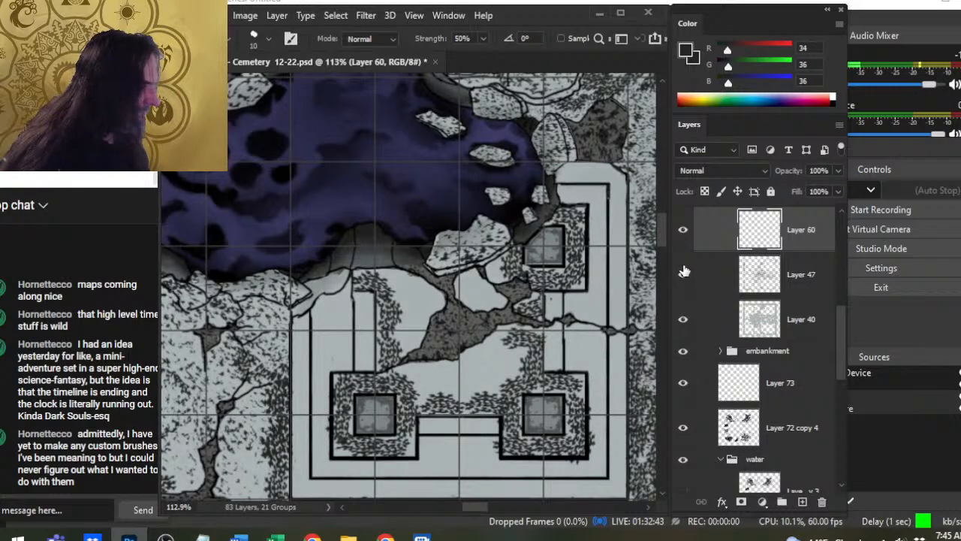
click(684, 231)
click(683, 230)
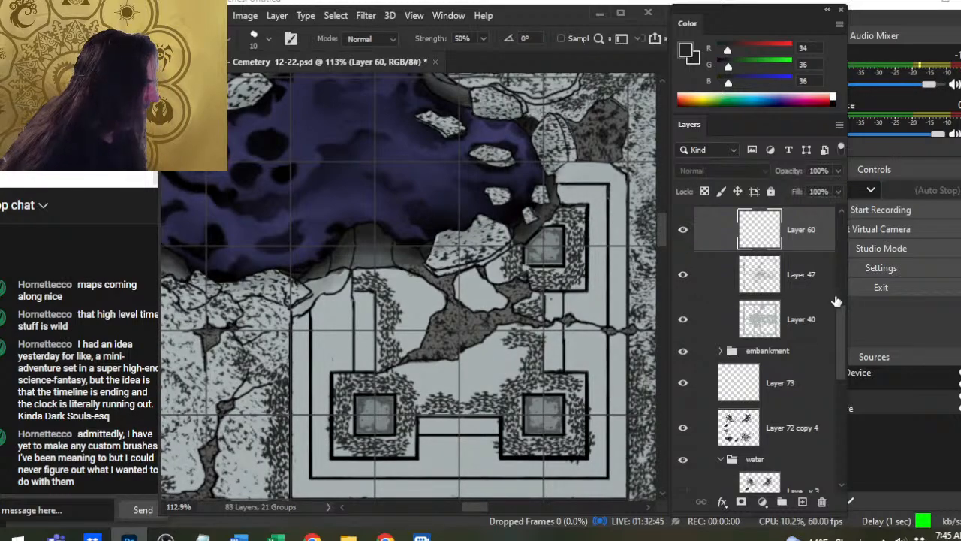
- Toggle Layers 59, 74, 48 and 60 to check which one affects the broken platform's chipped corner
scroll(836, 297, up, 3)
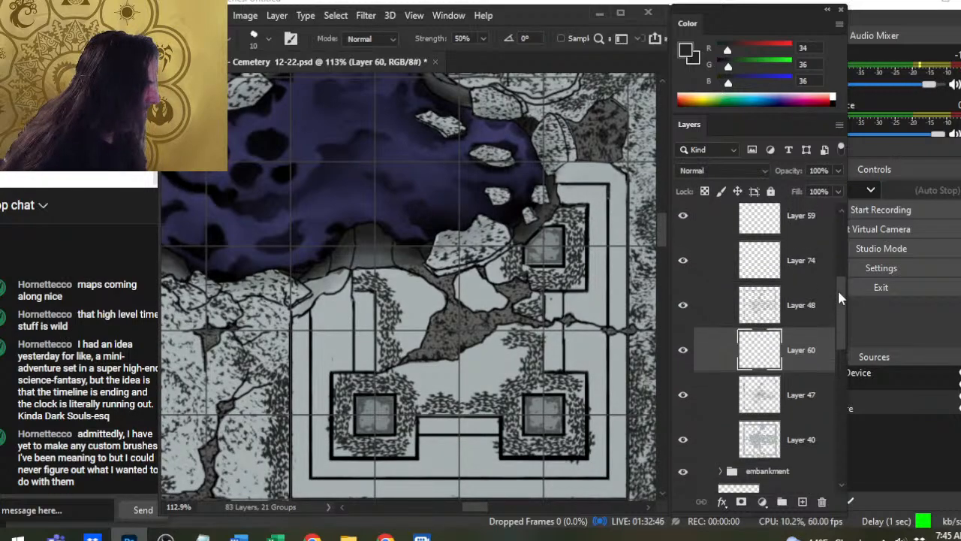
click(685, 214)
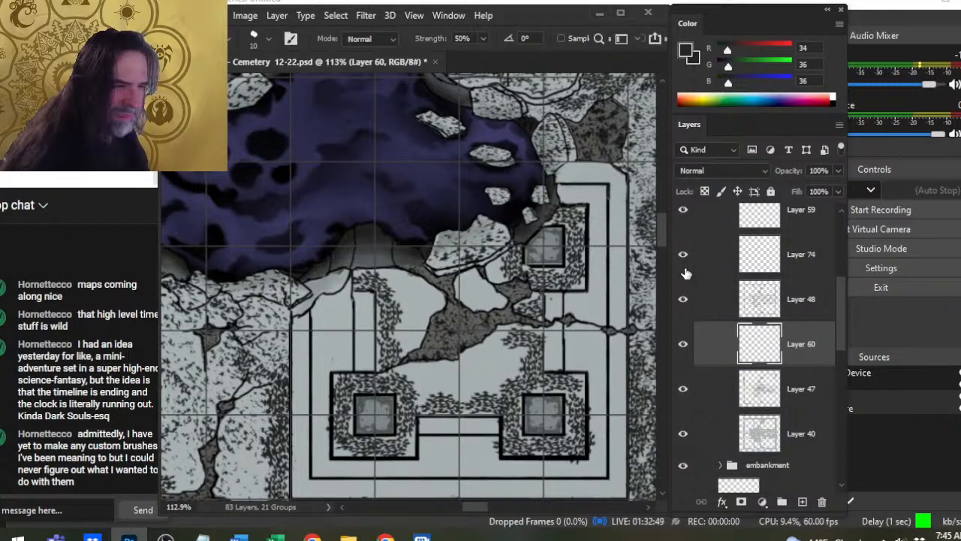
click(684, 255)
click(683, 256)
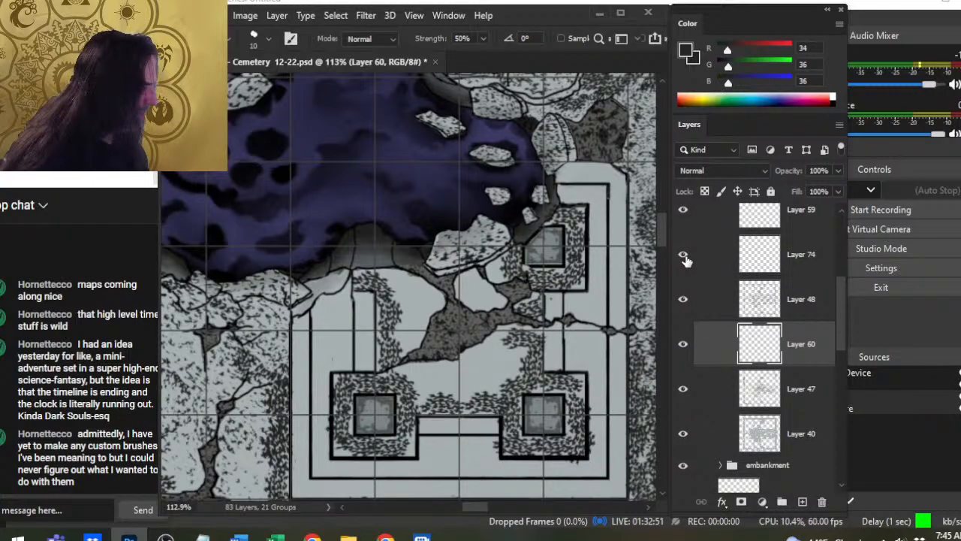
click(683, 299)
click(683, 299)
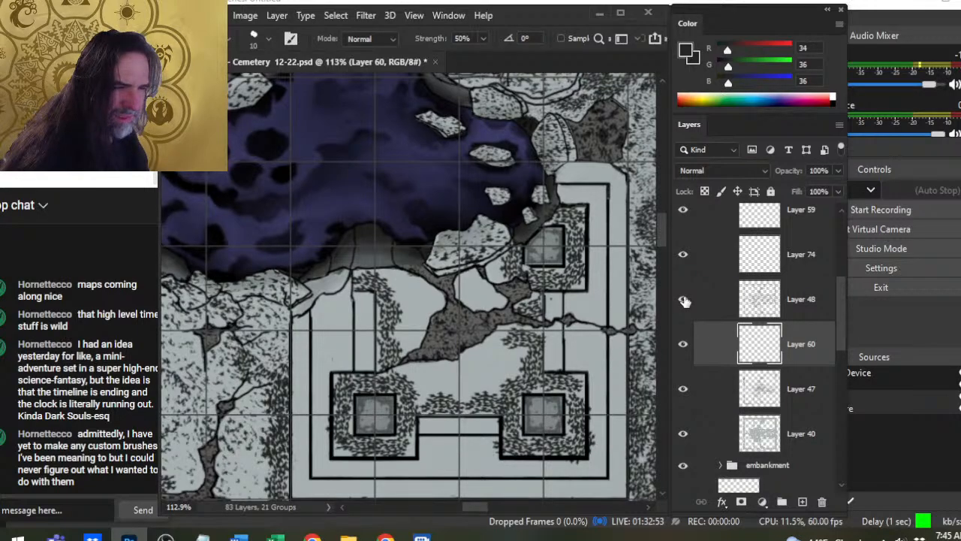
click(683, 345)
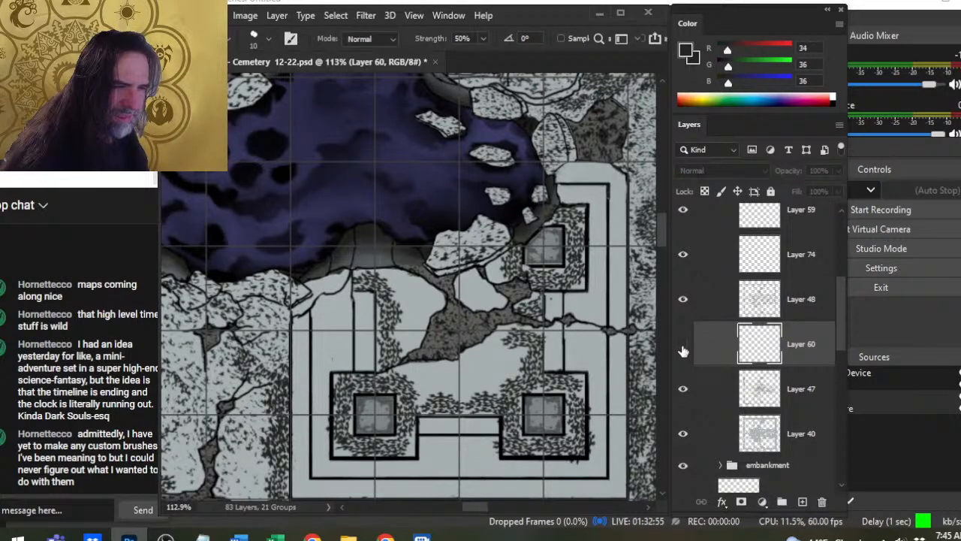
click(683, 345)
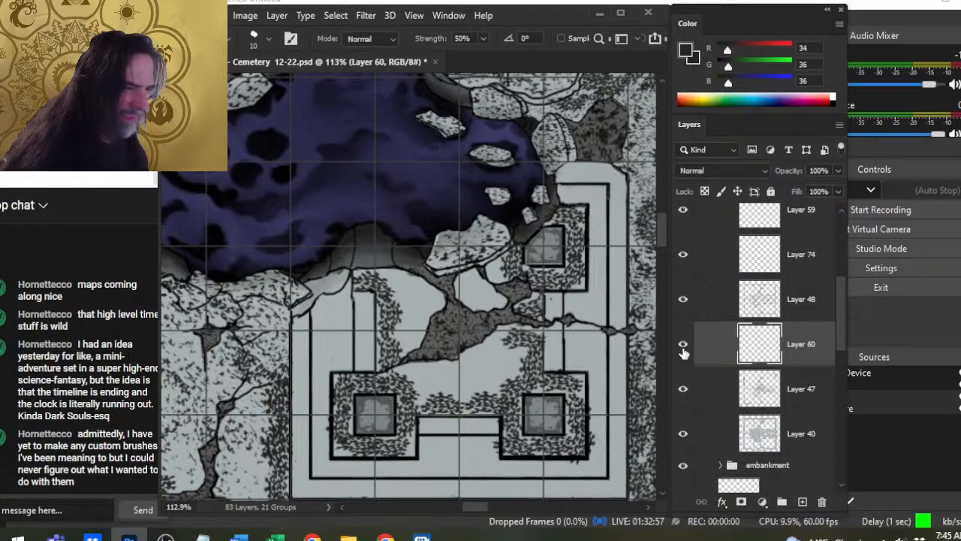
- Toggle Layers 48 and 74 to identify the layer holding the platform's stippling, and make Layer 74 active
click(804, 449)
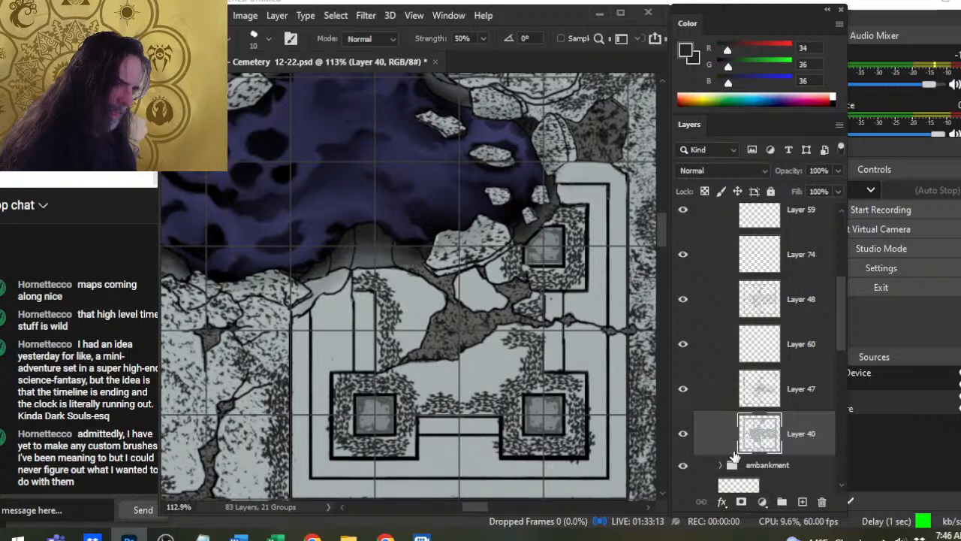
click(680, 300)
click(681, 300)
click(682, 255)
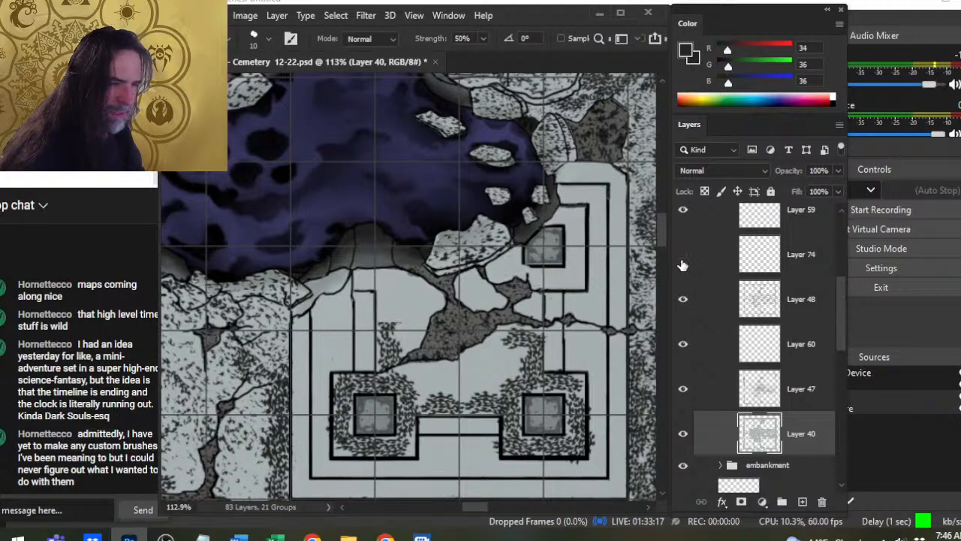
click(682, 261)
click(712, 262)
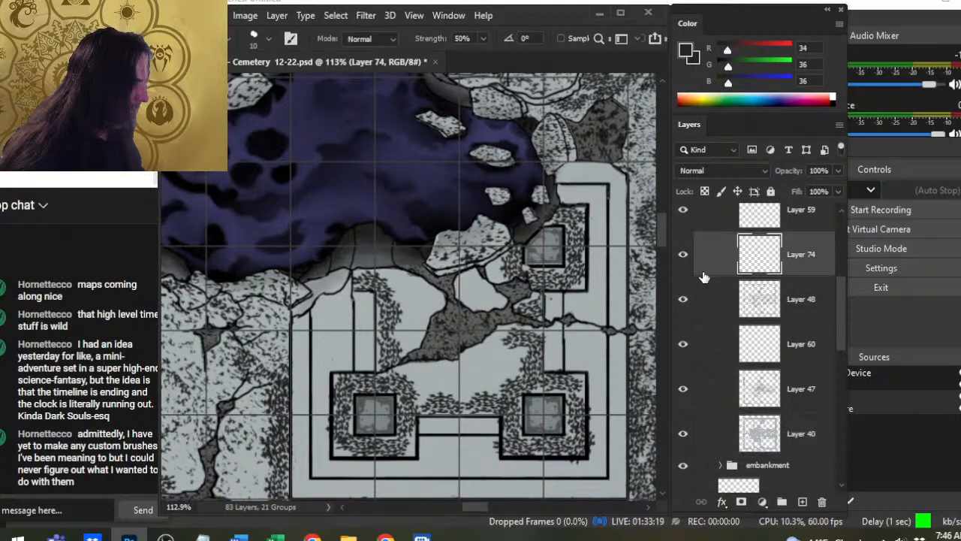
- Stipple the left floor section up to the crack and the small broken slabs beside it, reducing the brush from 50 to 45 px
key(b)
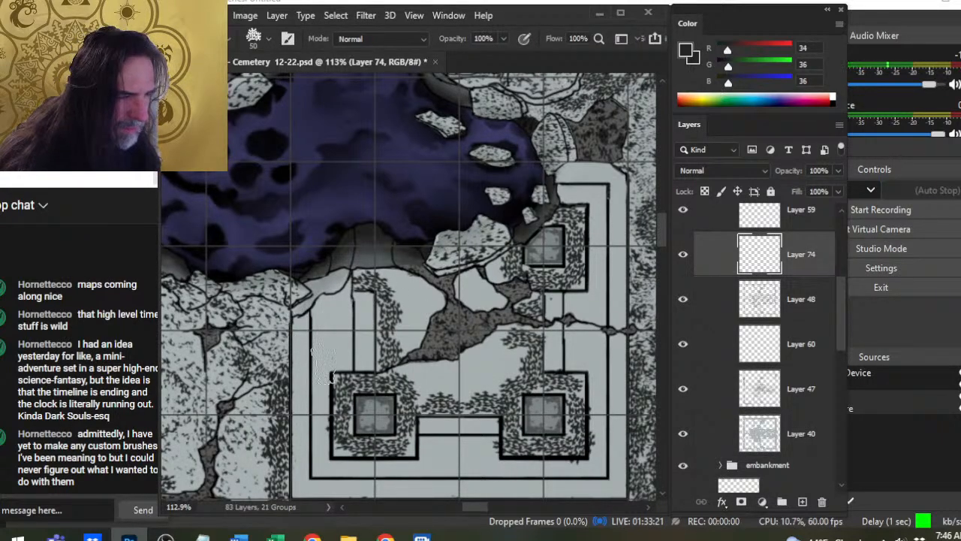
mouse_move(402, 282)
mouse_down()
mouse_move(398, 293)
mouse_move(430, 307)
mouse_move(411, 328)
mouse_move(421, 338)
mouse_up()
key(bracketleft)
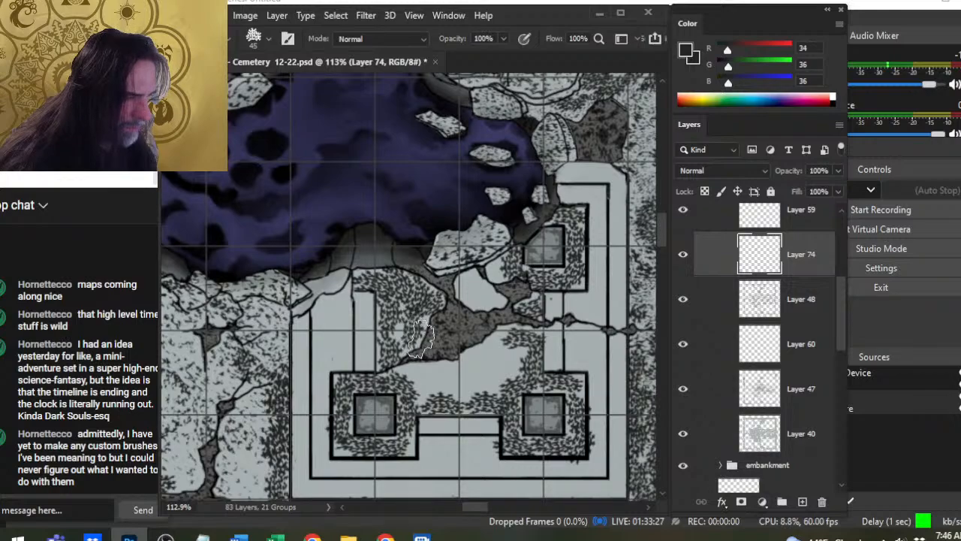
mouse_move(435, 275)
mouse_down()
mouse_move(466, 293)
mouse_move(475, 285)
mouse_move(484, 306)
mouse_move(475, 319)
mouse_up()
key(e)
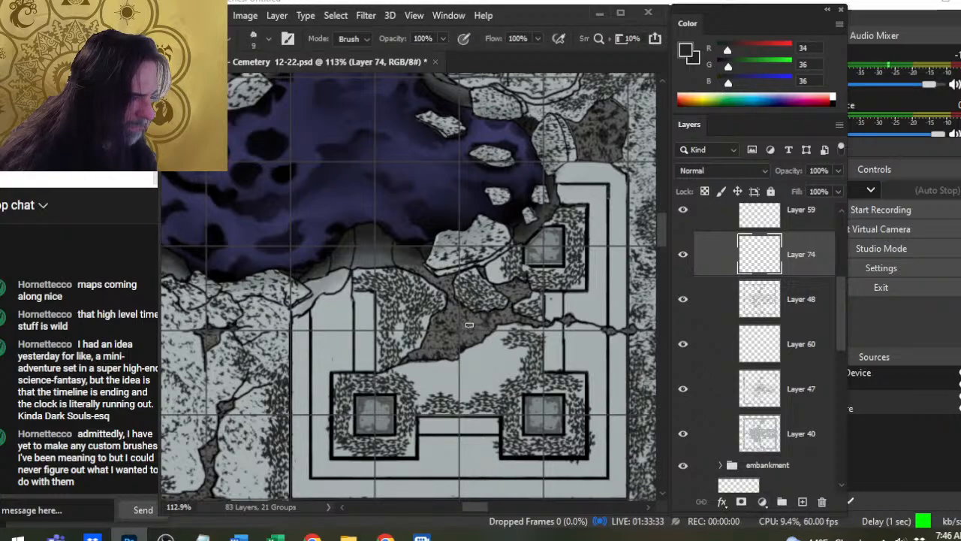
key(b)
drag(490, 269, 503, 280)
- Erase the speckles along the left floor section's broken rim at 9 px, and thin the pillar stippling with the textured eraser at up to 70 px
key(e)
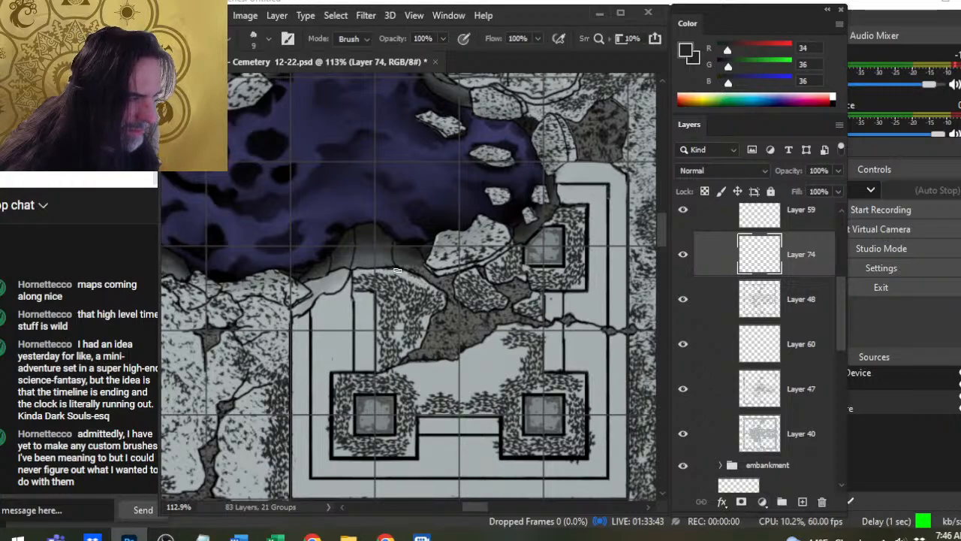
key(bracketright)
key(bracketright)
key(bracketright)
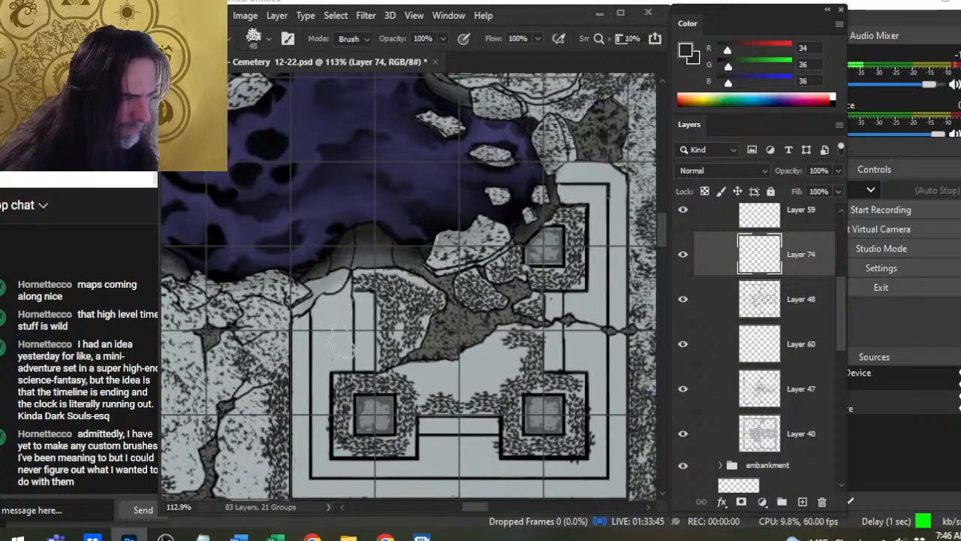
key(bracketright)
key(bracketright)
key(bracketright)
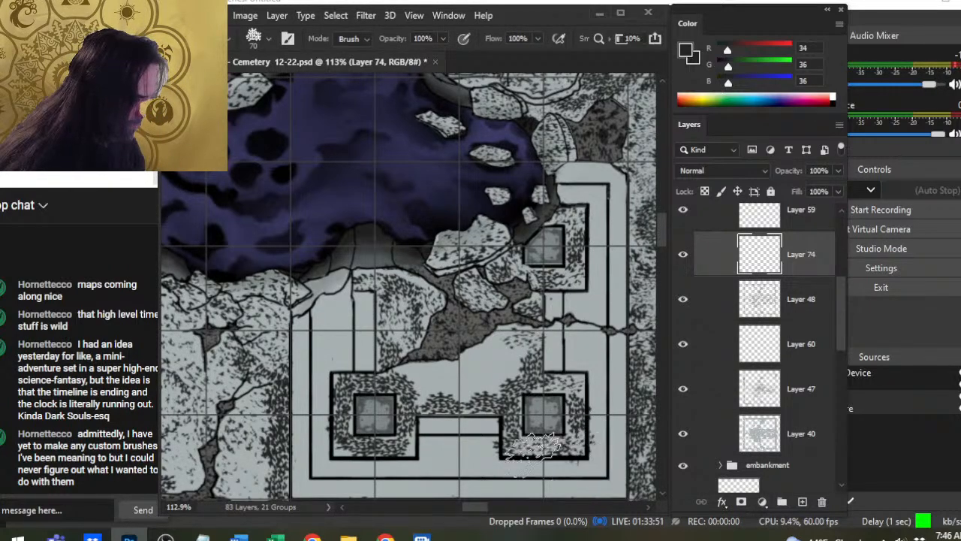
- Fill the floor between the lower pillars and the crack with stippling at 45 and 40 px, thinning it with the 70 px textured eraser
key(b)
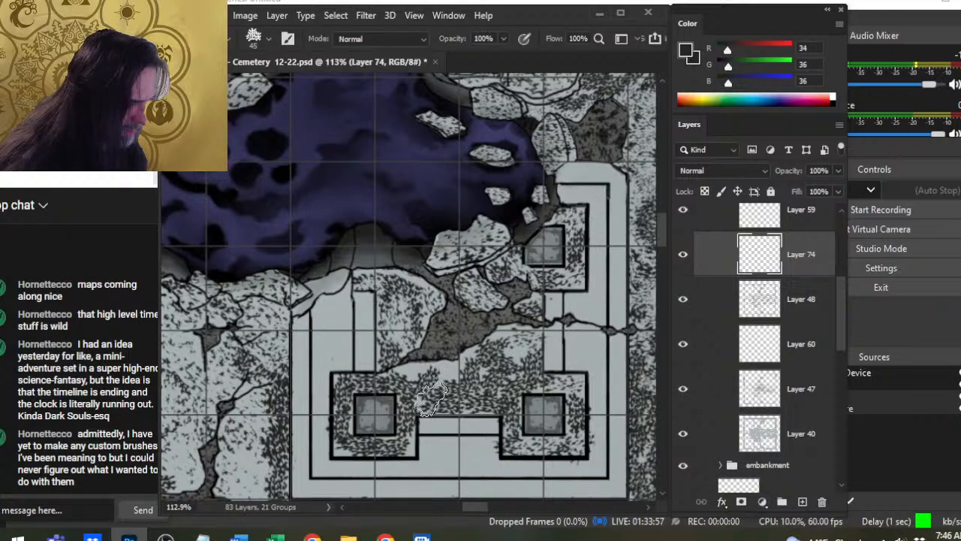
key(bracketleft)
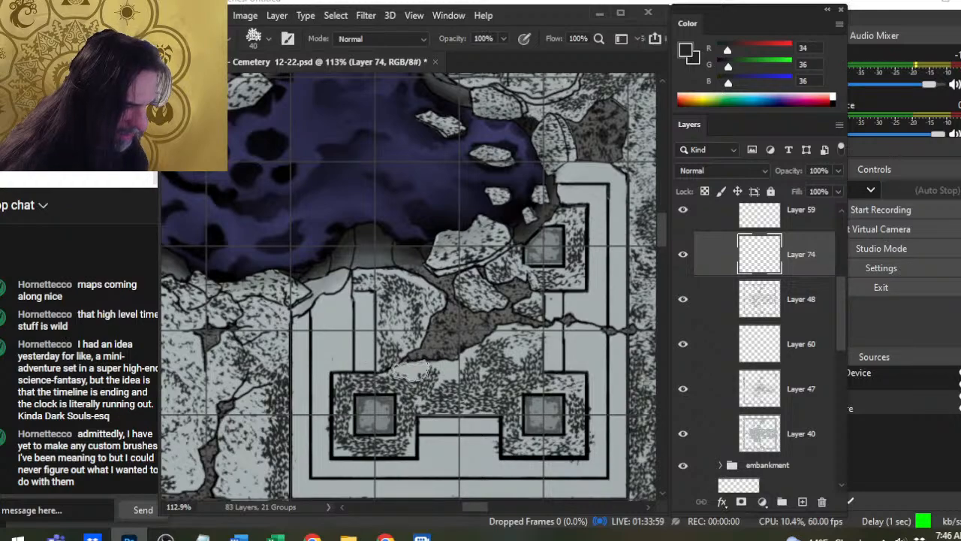
key(e)
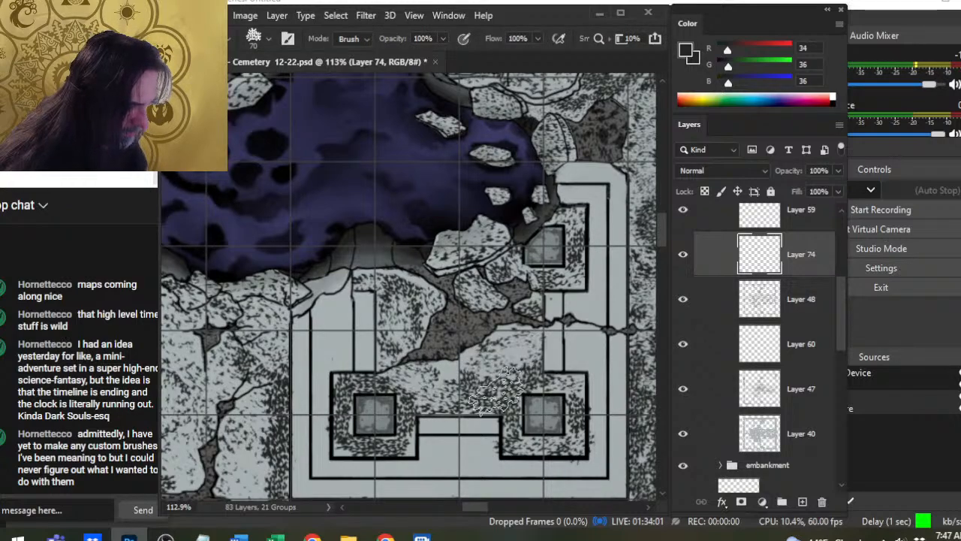
key(b)
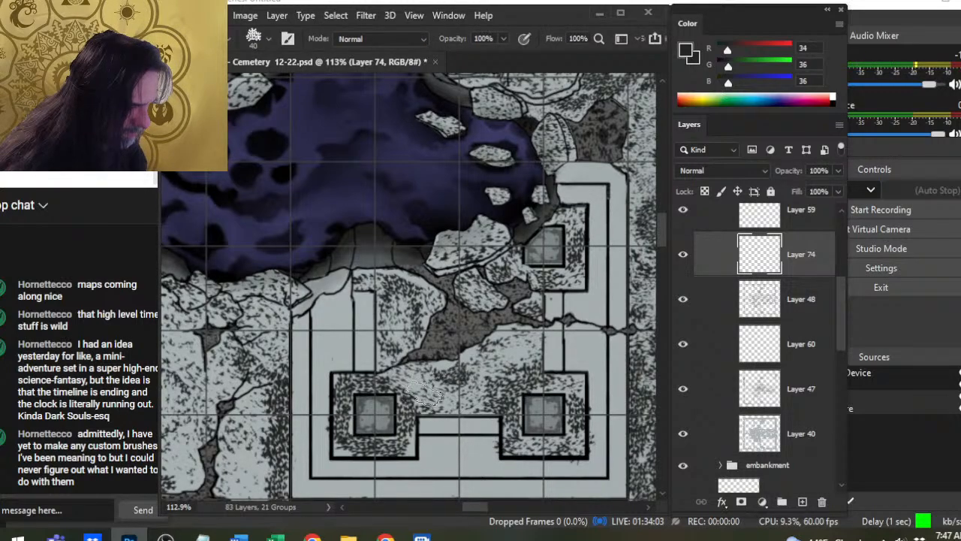
key(e)
key(b)
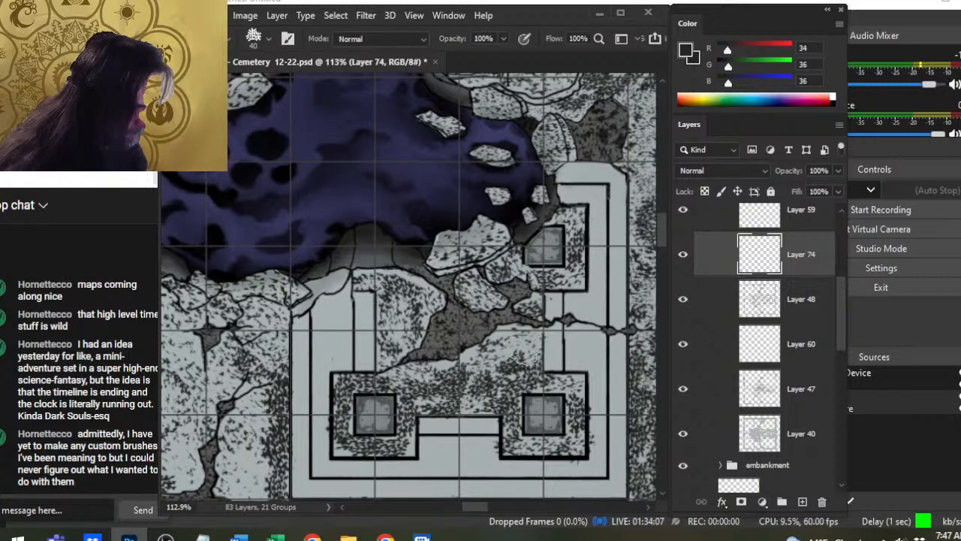
- Balance the lower floor's stippling by alternating the 50 px textured eraser with the 40 px stipple brush
key(e)
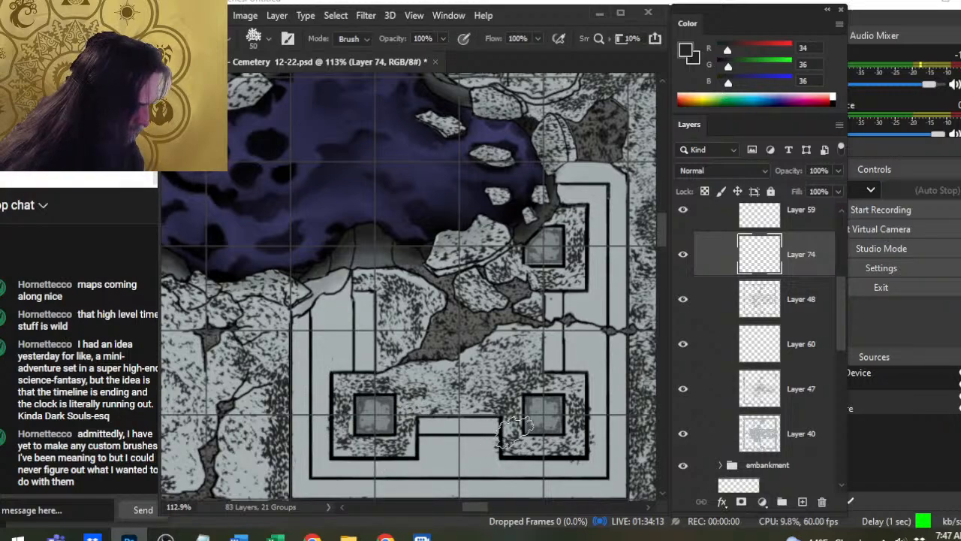
key(b)
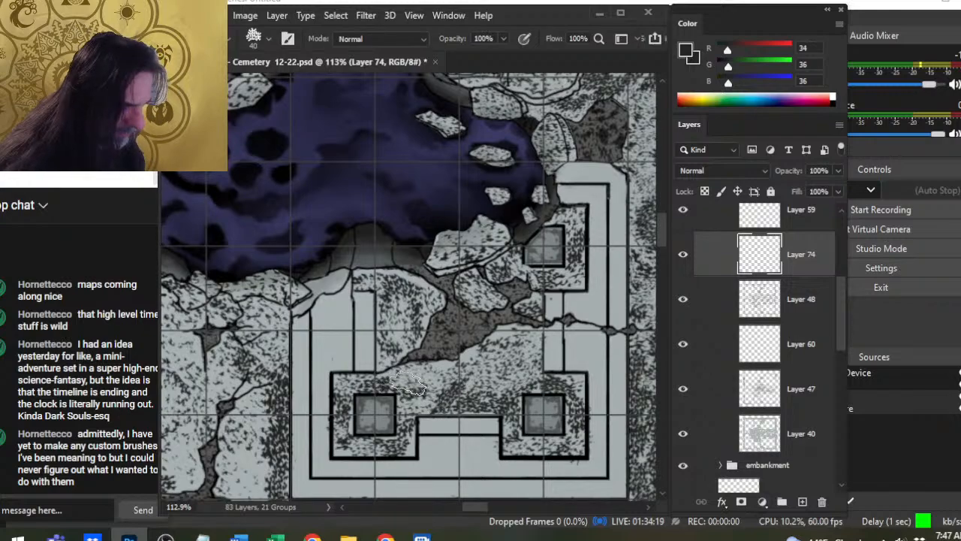
key(e)
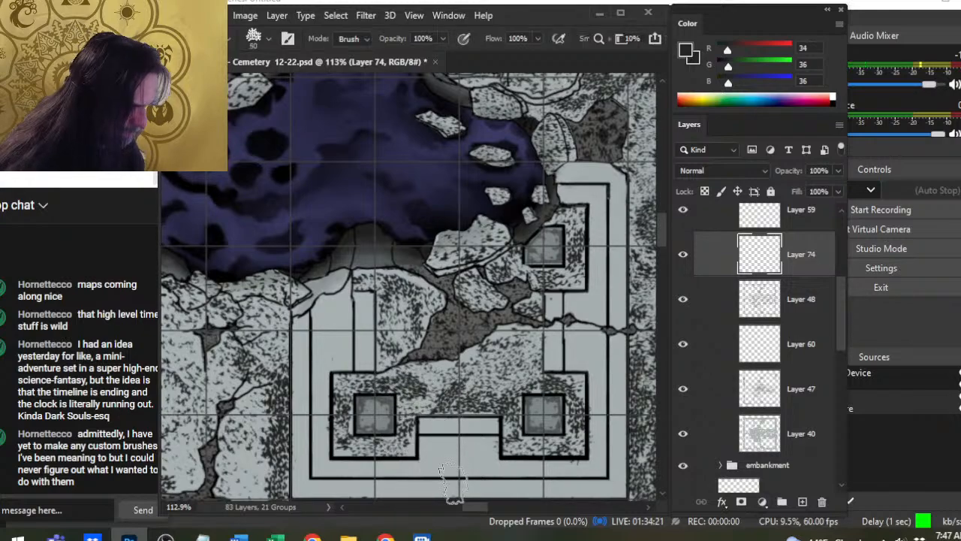
key(b)
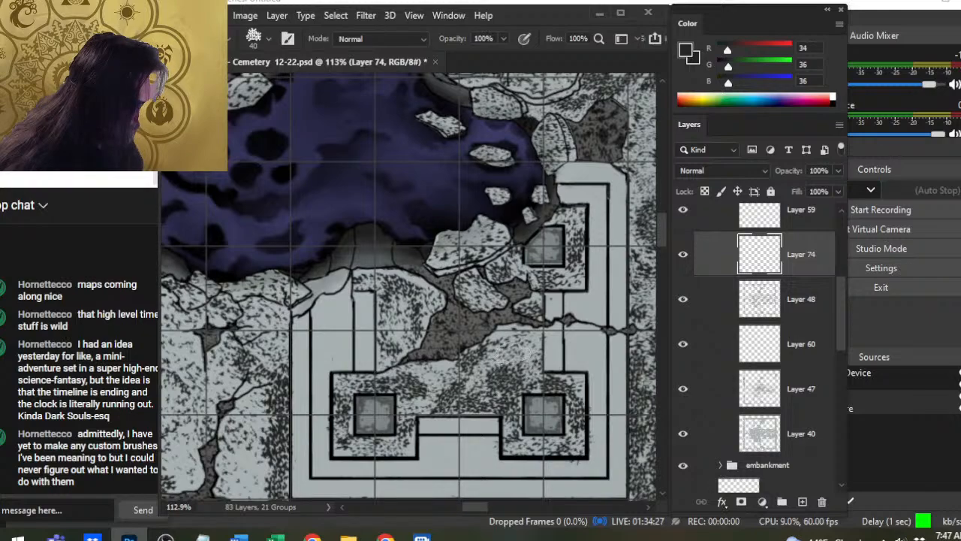
key(e)
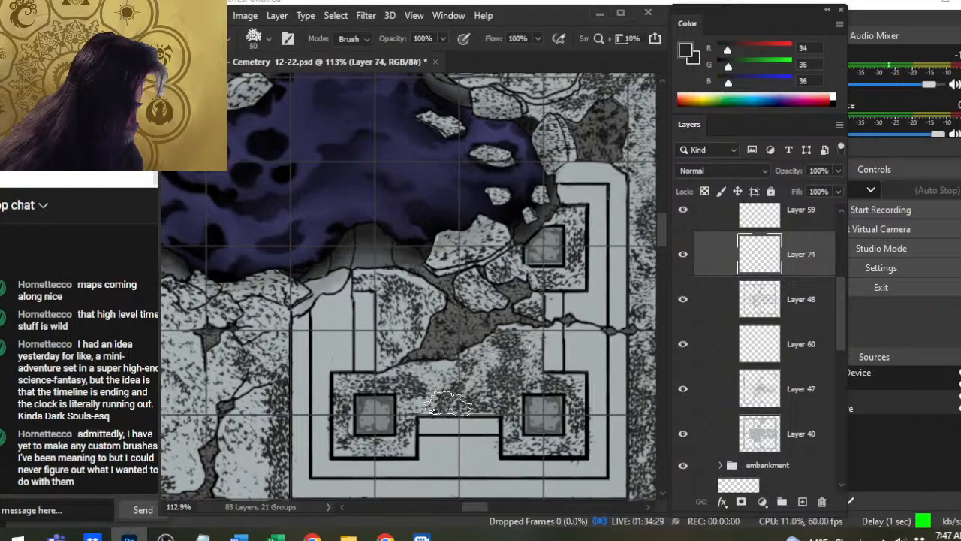
key(b)
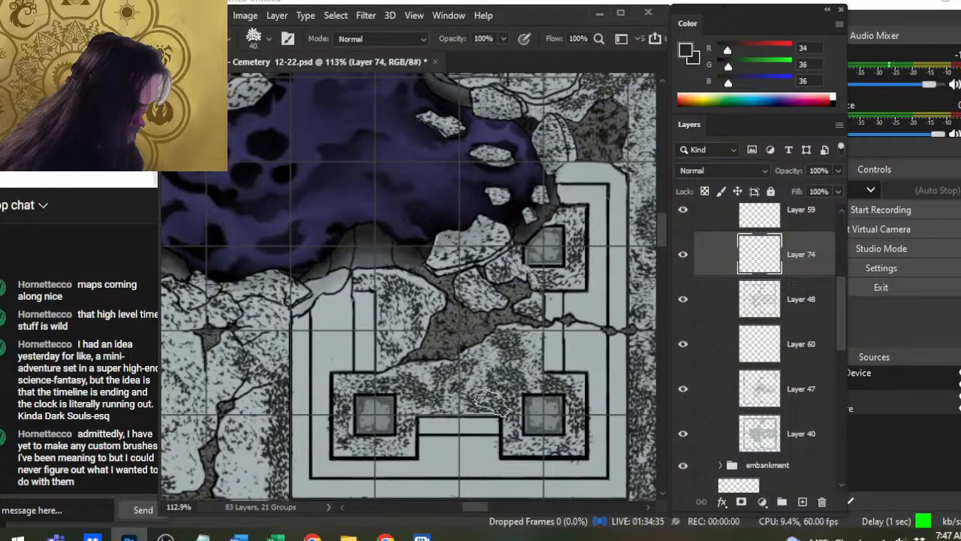
key(e)
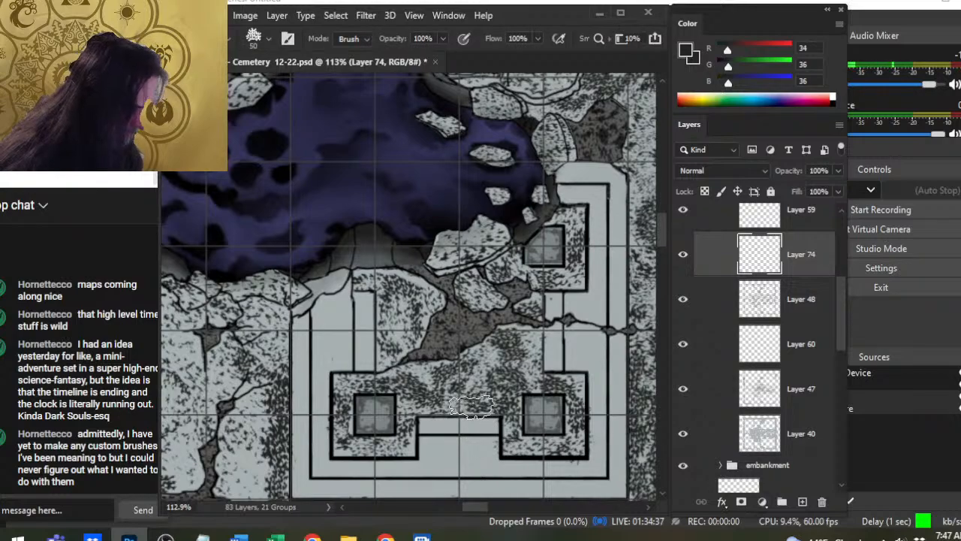
- Erase a thin straight margin with a 9 px eraser along the ledge between the lower pillars and the lower-left pillar base's right edge
key(bracketleft)
key(bracketleft)
key(bracketleft)
key(bracketleft)
key(bracketleft)
key(bracketleft)
key(bracketleft)
key(bracketleft)
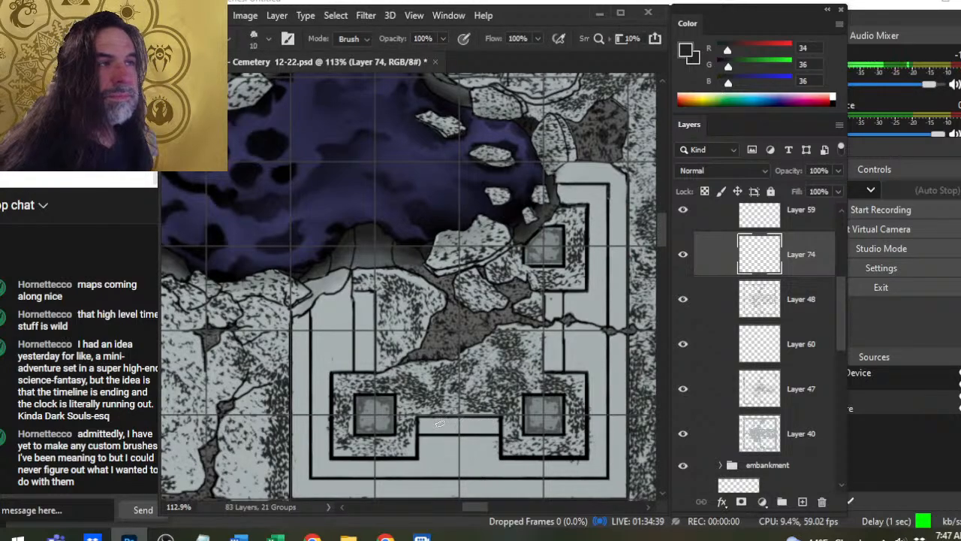
key(shift)
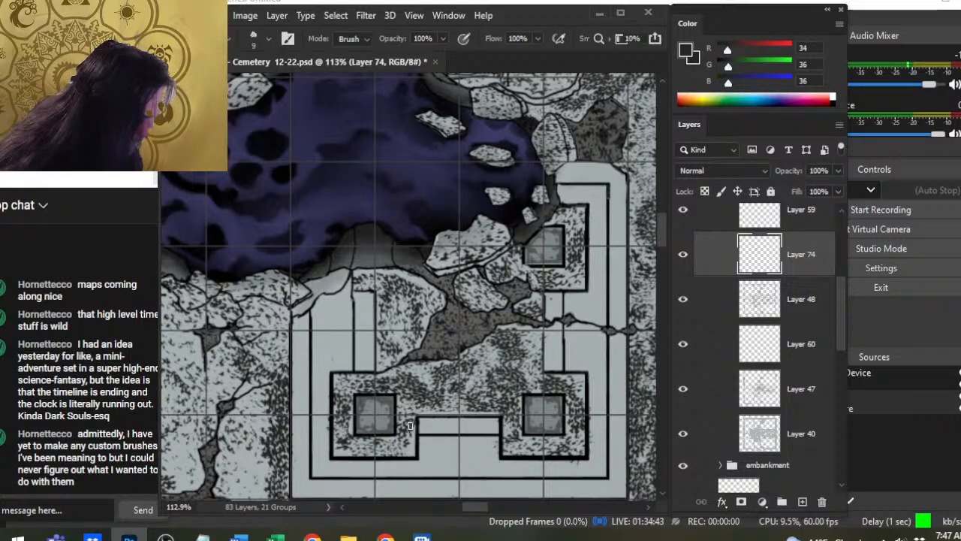
key(shift)
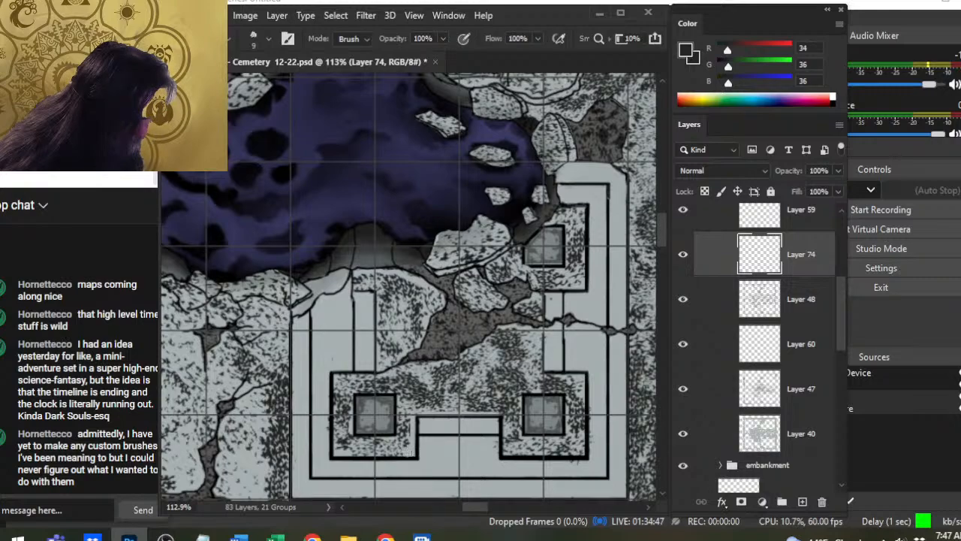
- Erase straight margins inside the lower-left pillar base's bottom, left and top outlines, undoing one misplaced stroke
shift+click(408, 453)
shift+click(361, 453)
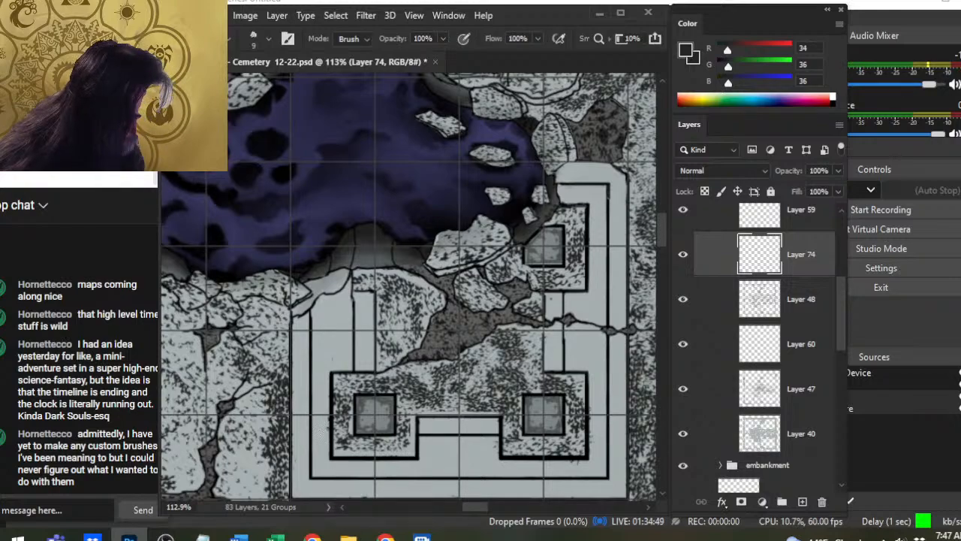
key(ctrl)
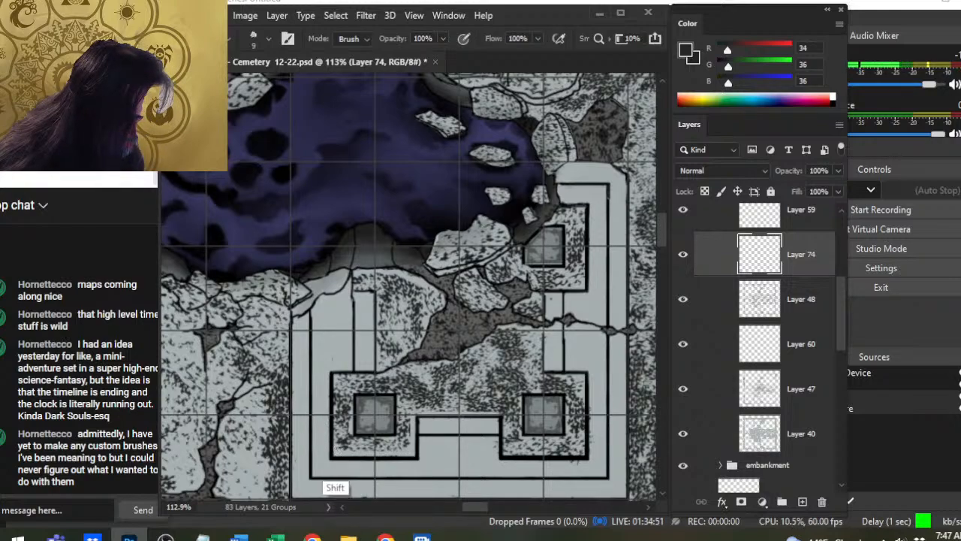
key(ctrl+z)
shift+click(335, 449)
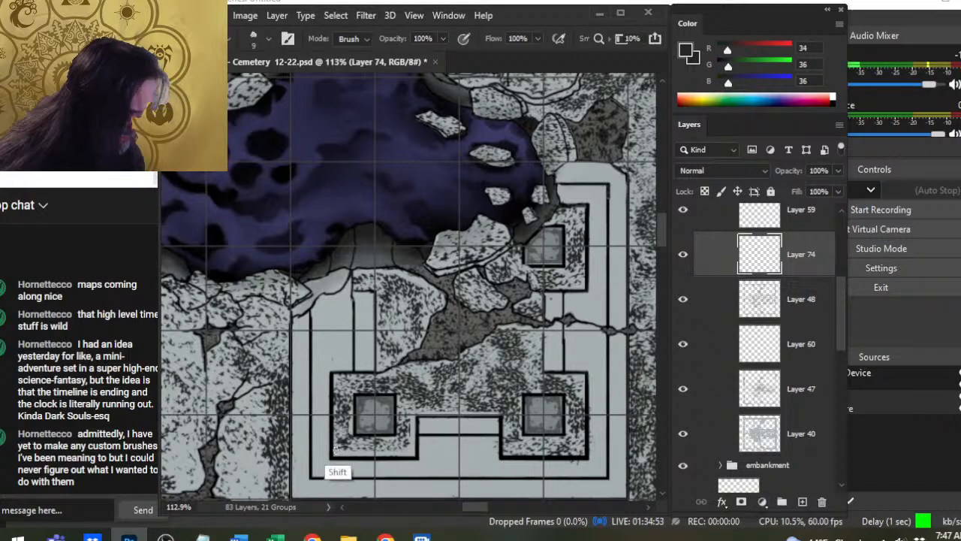
shift+click(336, 411)
shift+click(336, 378)
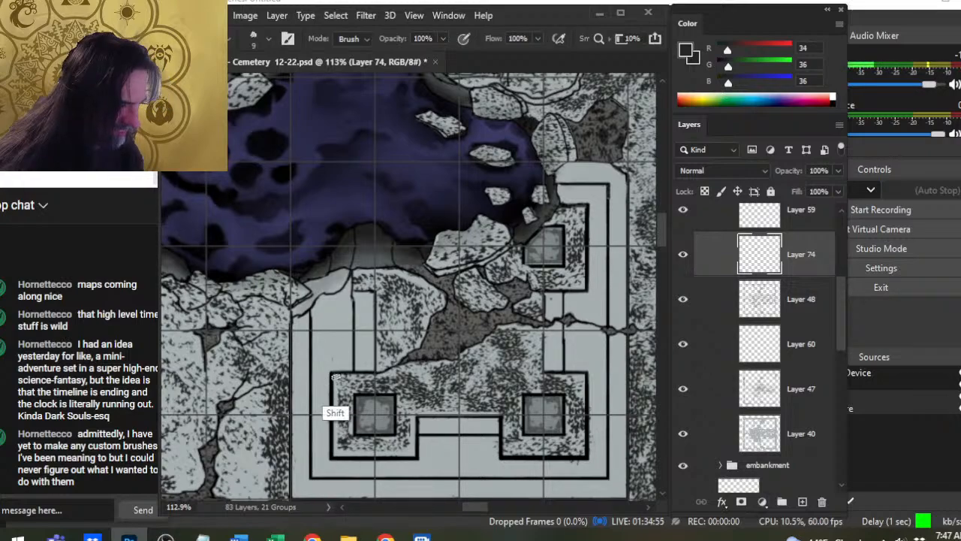
shift+click(371, 378)
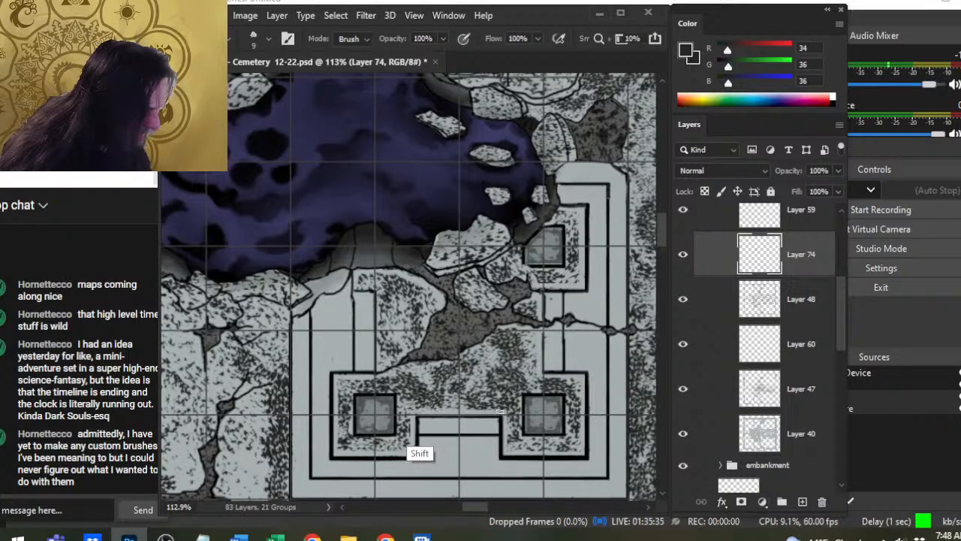
- Add stippling with the 40 px brush to the broken floor slab above the lower-left pillar, including its upper-left corner
key(z)
drag(518, 342, 494, 355)
key(b)
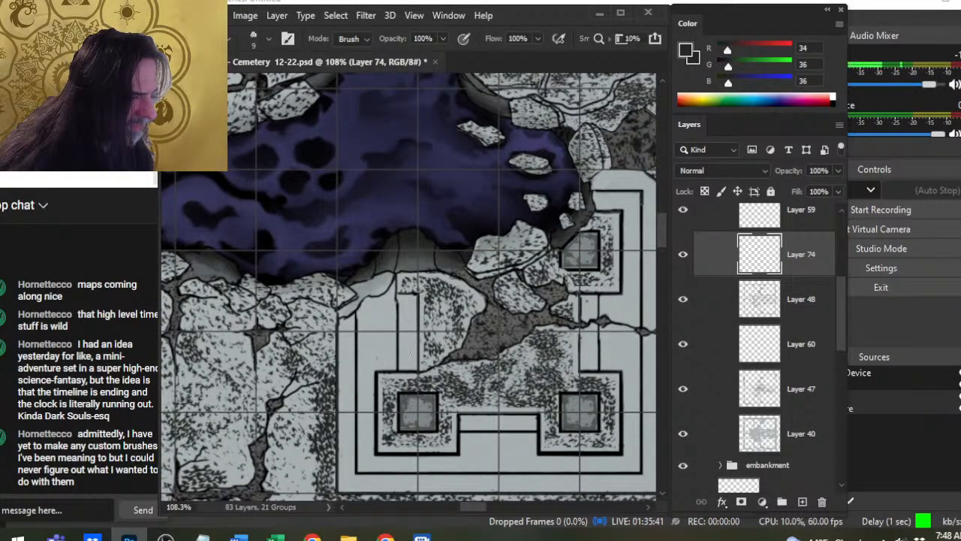
key(b)
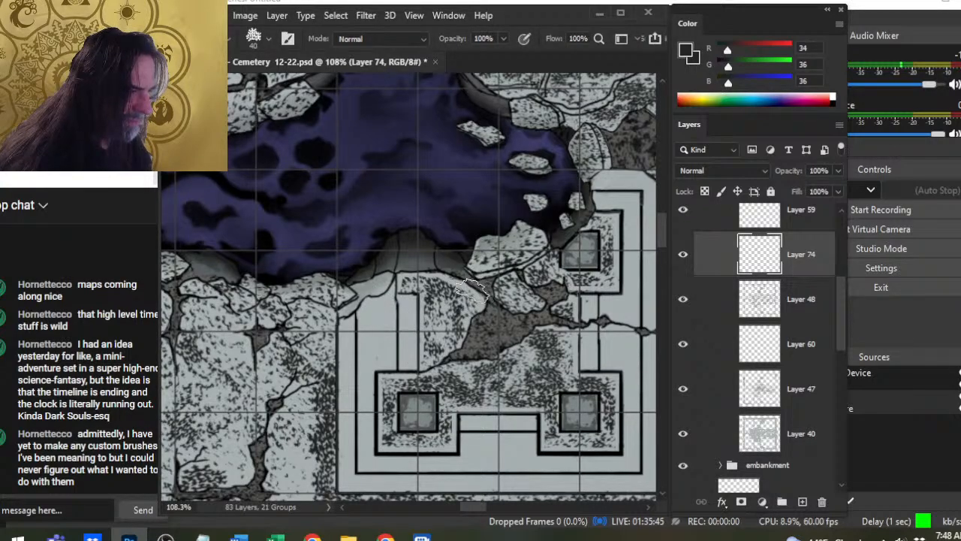
- Erase a thin straight margin with the 9 px eraser along the slab's left edge, and touch up the stippling near its lower end
key(e)
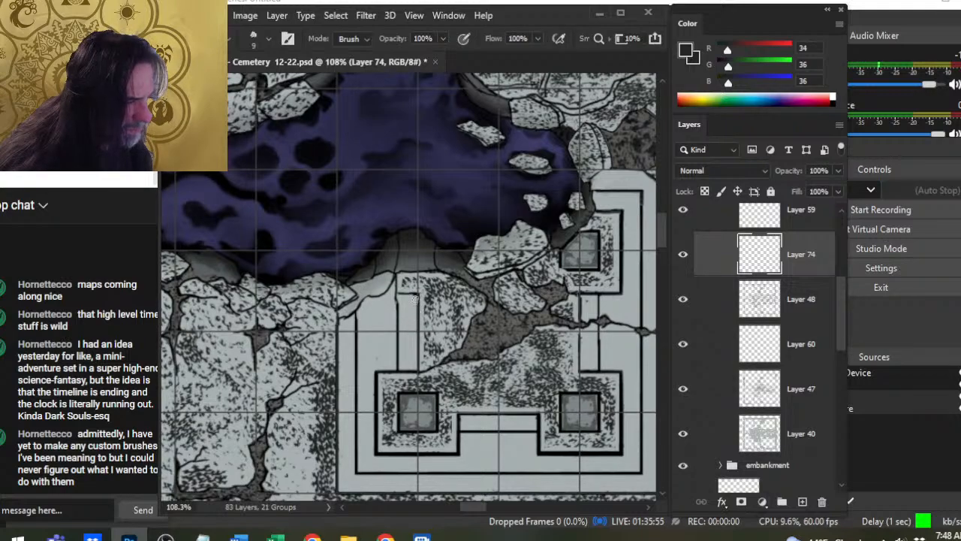
key(shift)
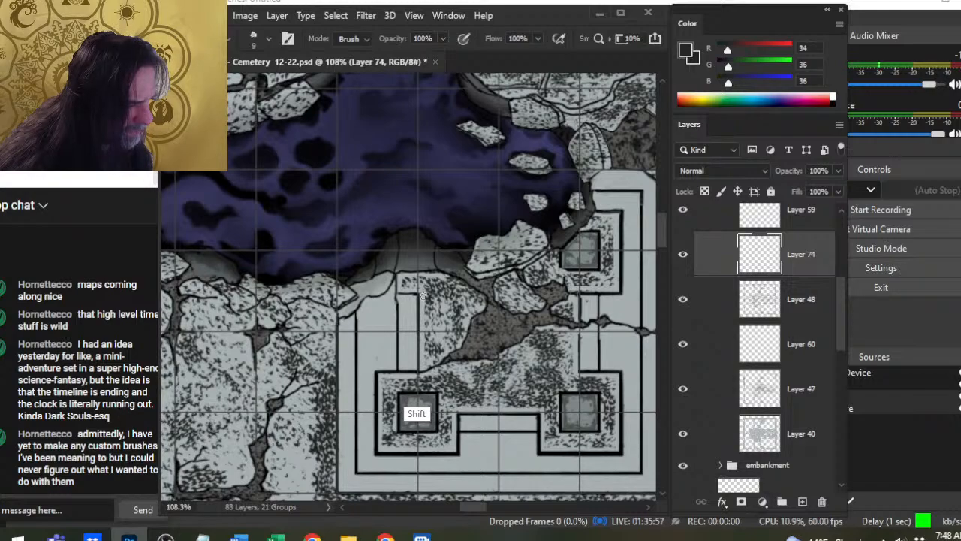
key(b)
drag(420, 371, 449, 363)
key(e)
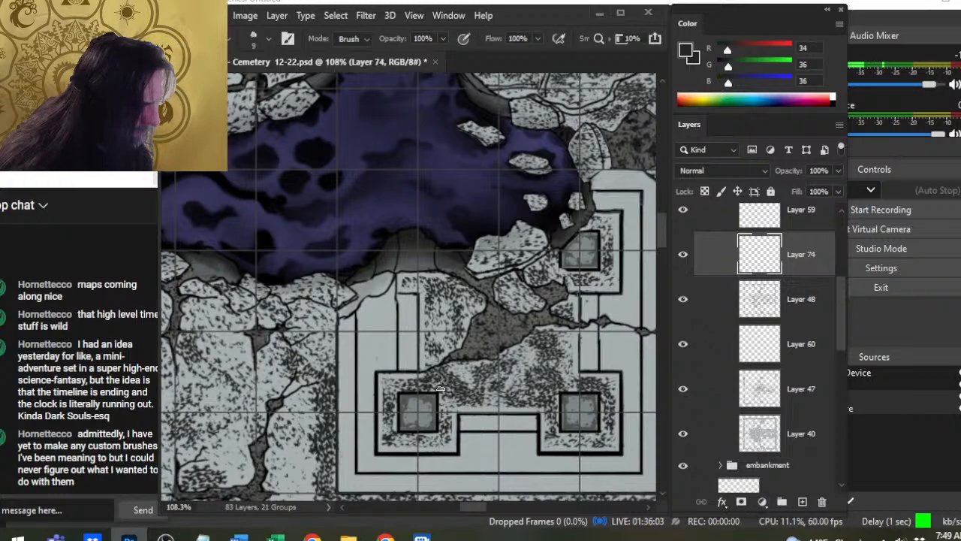
- Save the cemetery map document with the finished platform stippling
key(z)
drag(444, 314, 373, 364)
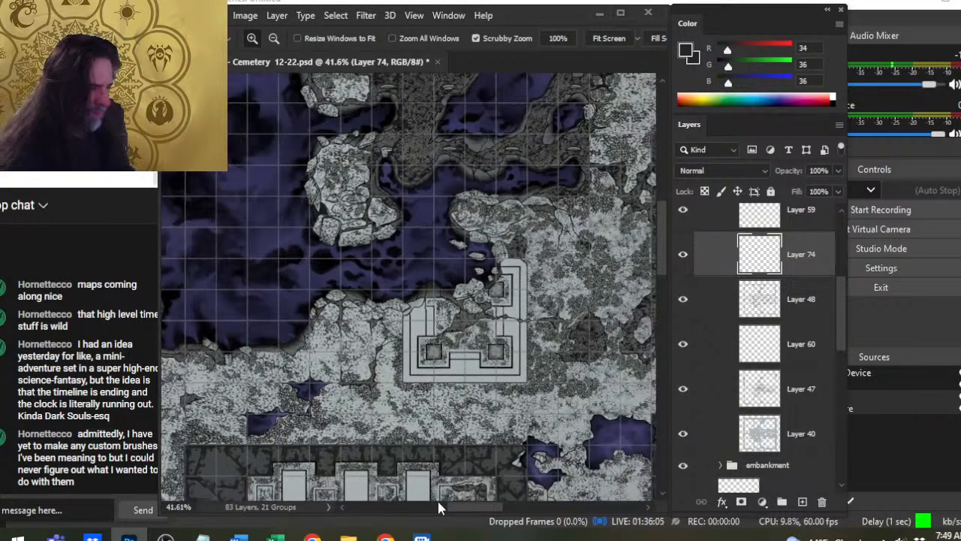
key(ctrl+s)
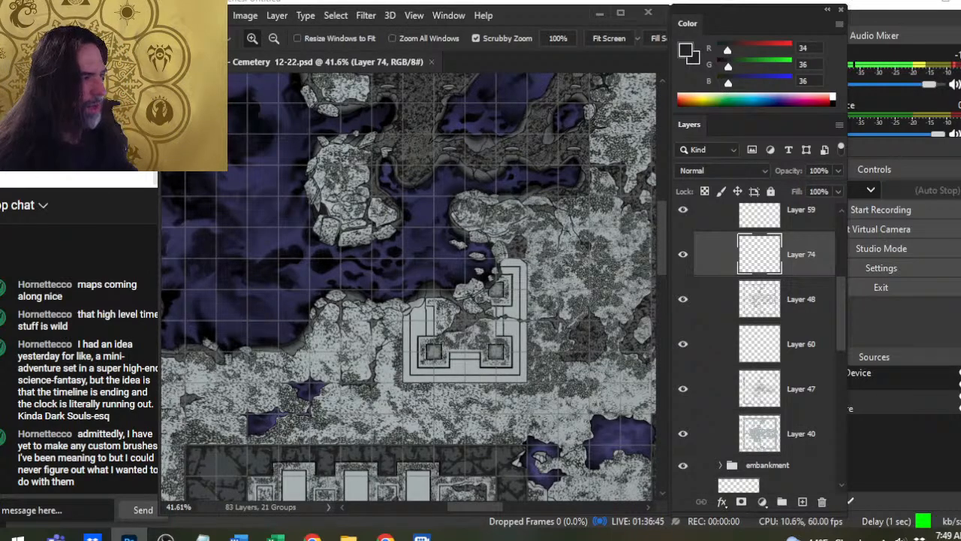
- Review the whole cemetery map at overview scale, and switch to the YouTube live stream page in Chrome
drag(546, 138, 487, 135)
drag(588, 251, 530, 312)
drag(541, 244, 482, 234)
click(501, 307)
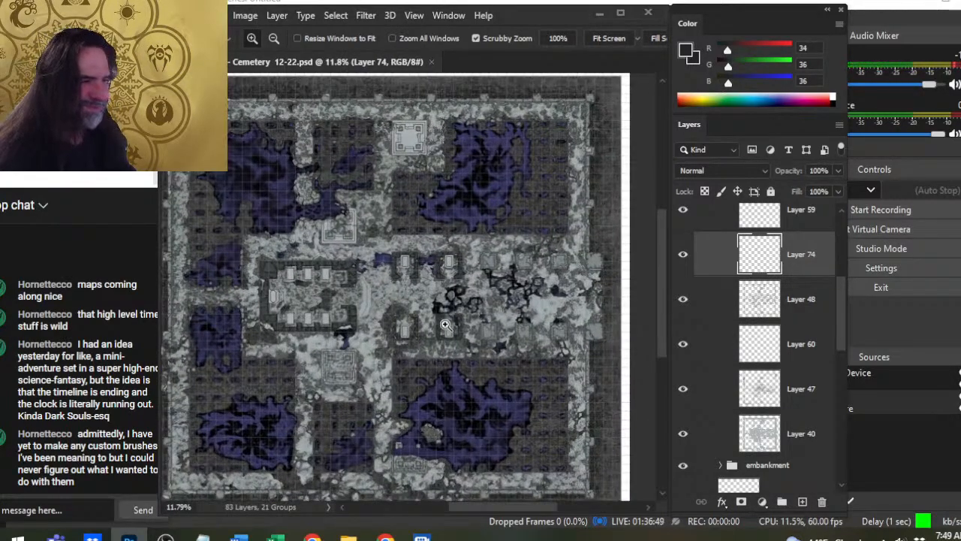
drag(383, 316, 406, 309)
key(alt+Tab)
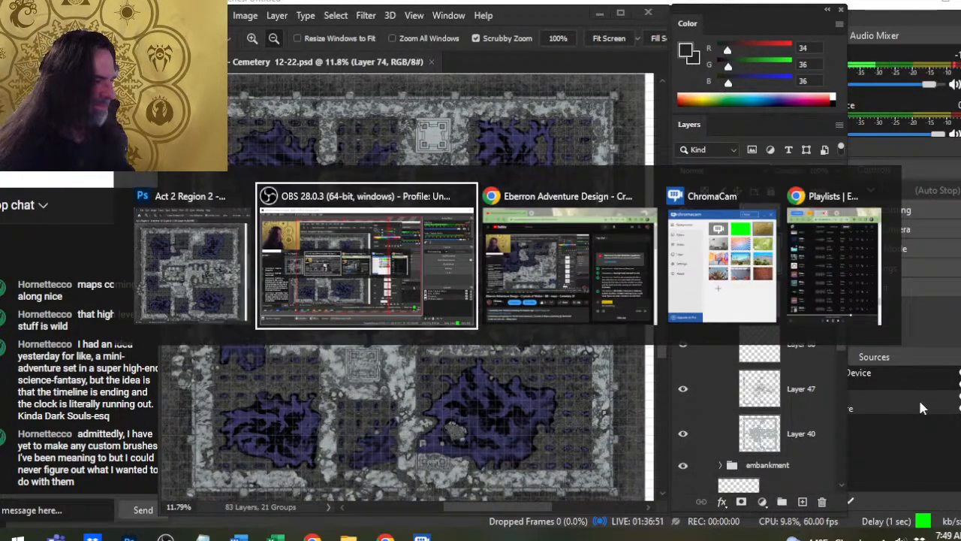
key(Tab)
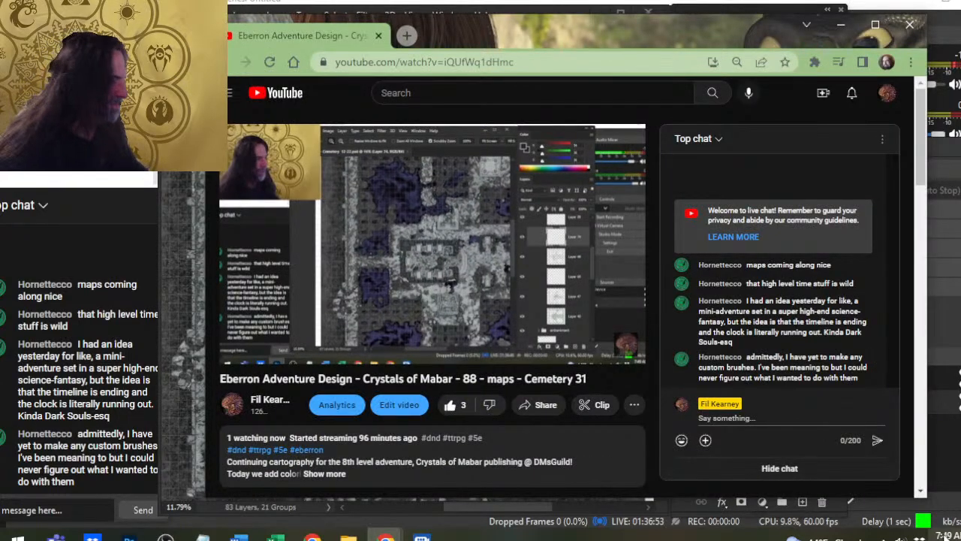